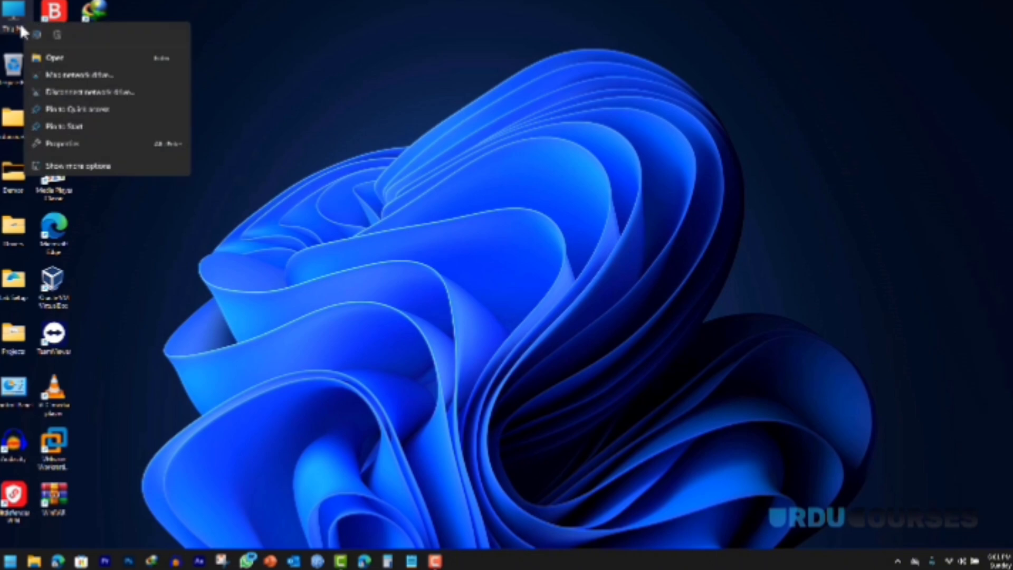
Step: Open Computer Management, browse Device Manager's Human Interface Devices and Network adapters, then close it
left_click(79, 166)
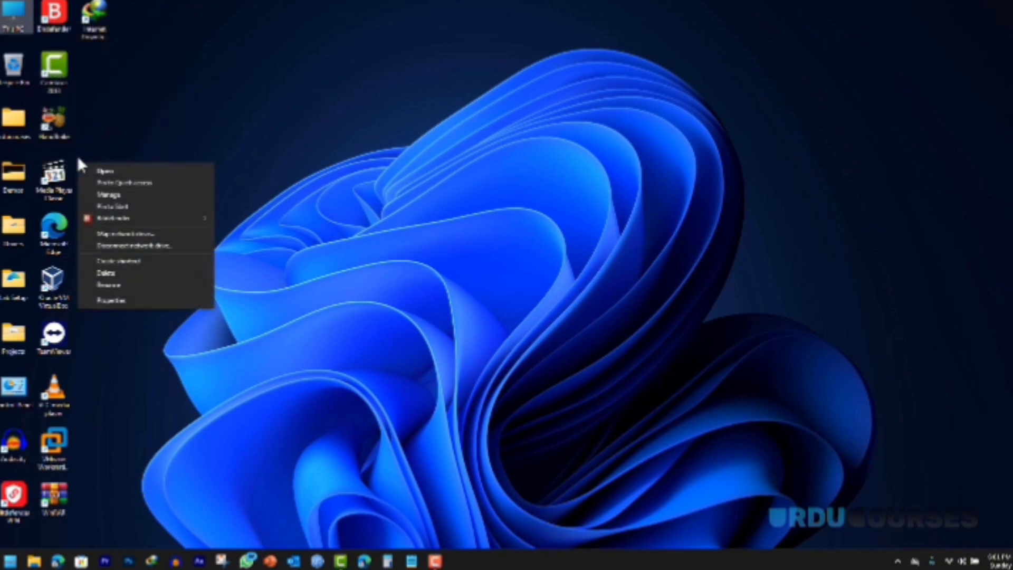
left_click(108, 196)
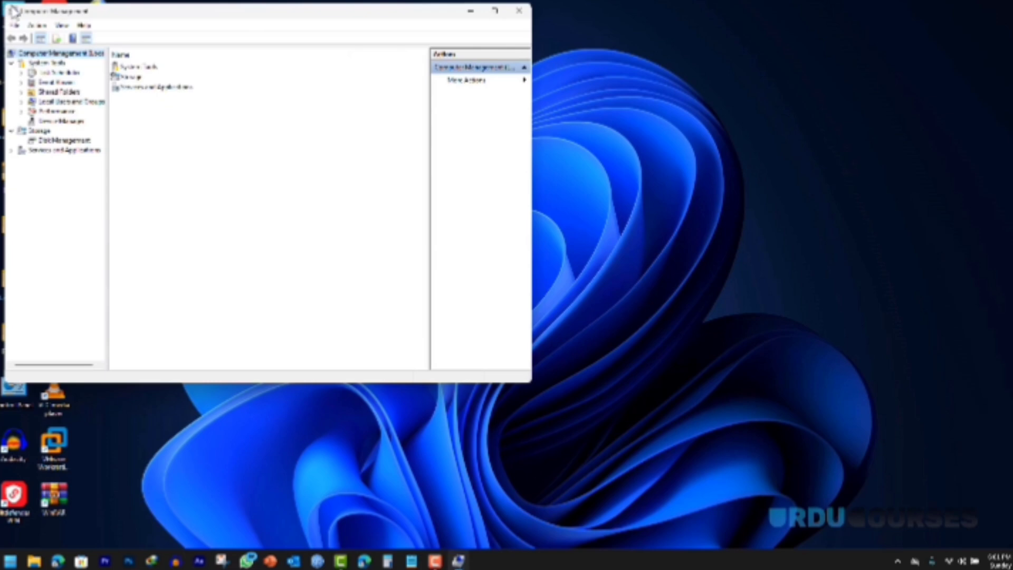
left_click_drag(35, 16, 204, 29)
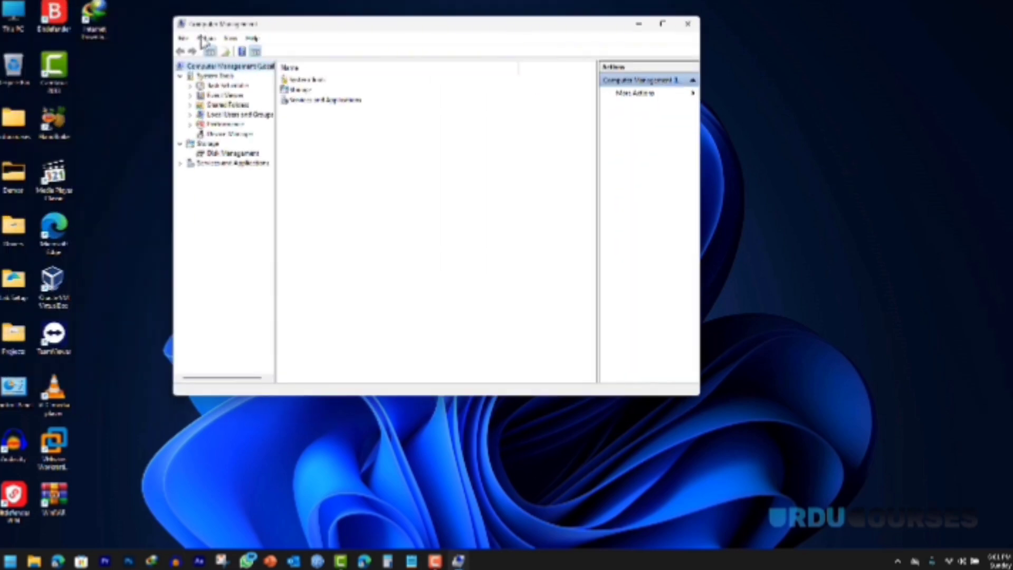
left_click(227, 134)
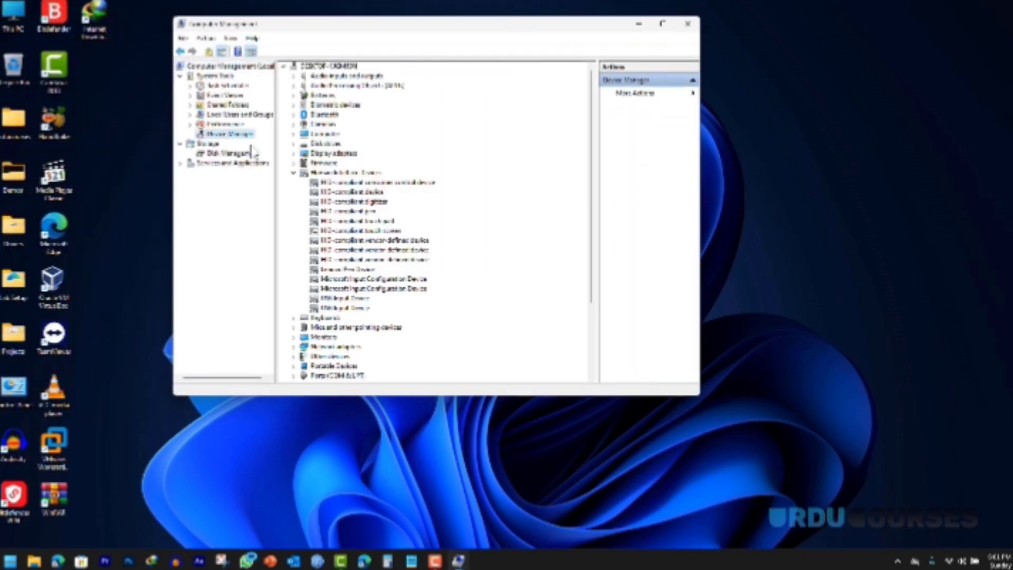
left_click(294, 174)
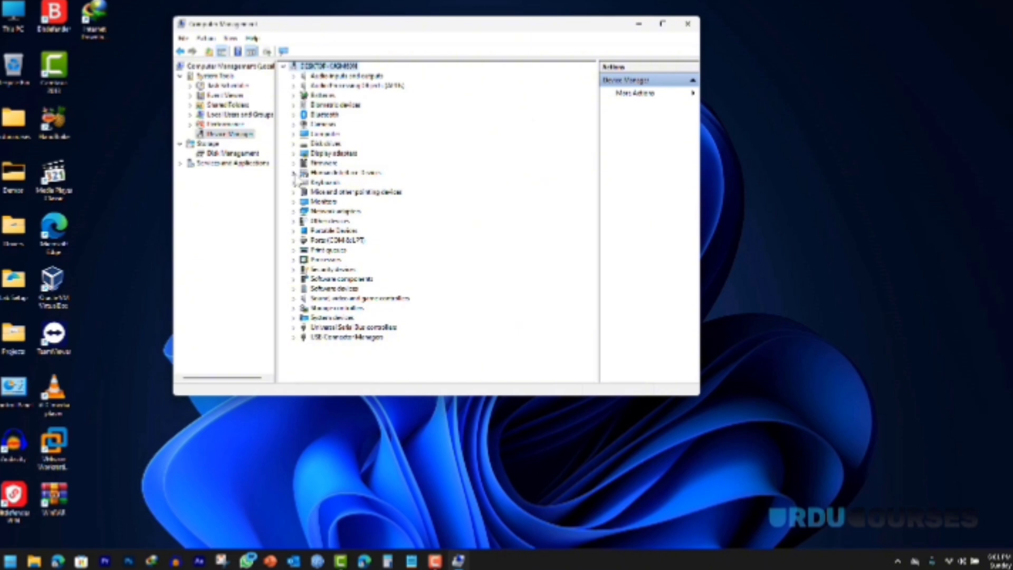
left_click(294, 212)
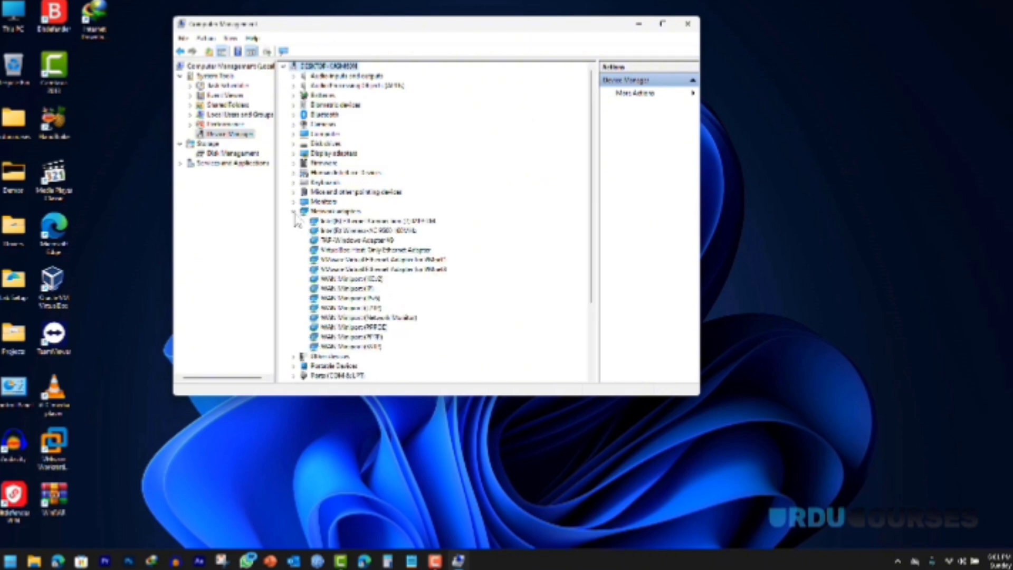
left_click(294, 212)
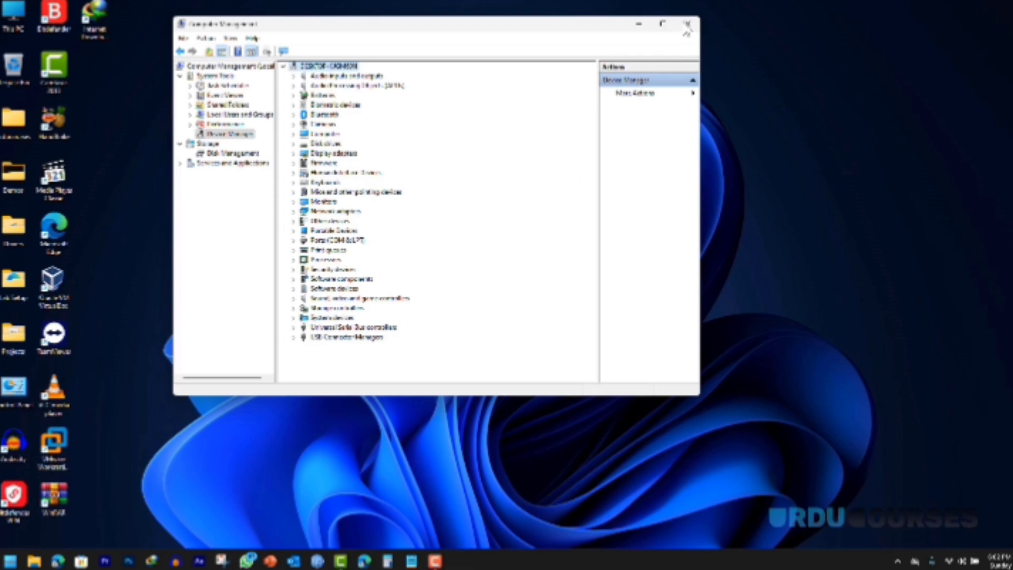
left_click(686, 27)
Step: Launch the DirectX Diagnostic Tool (dxdiag) from Windows search
left_click(10, 562)
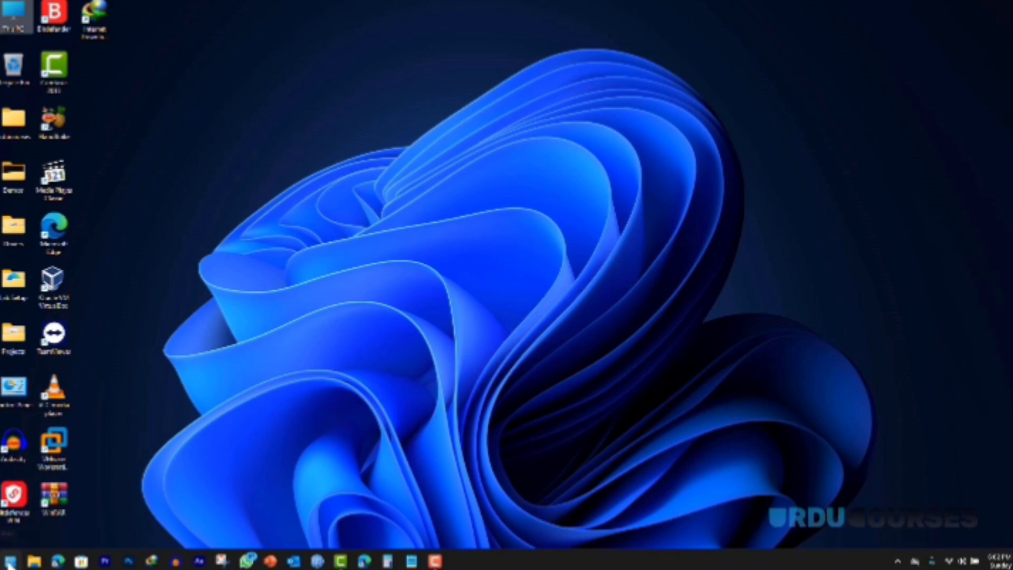
type("cmd")
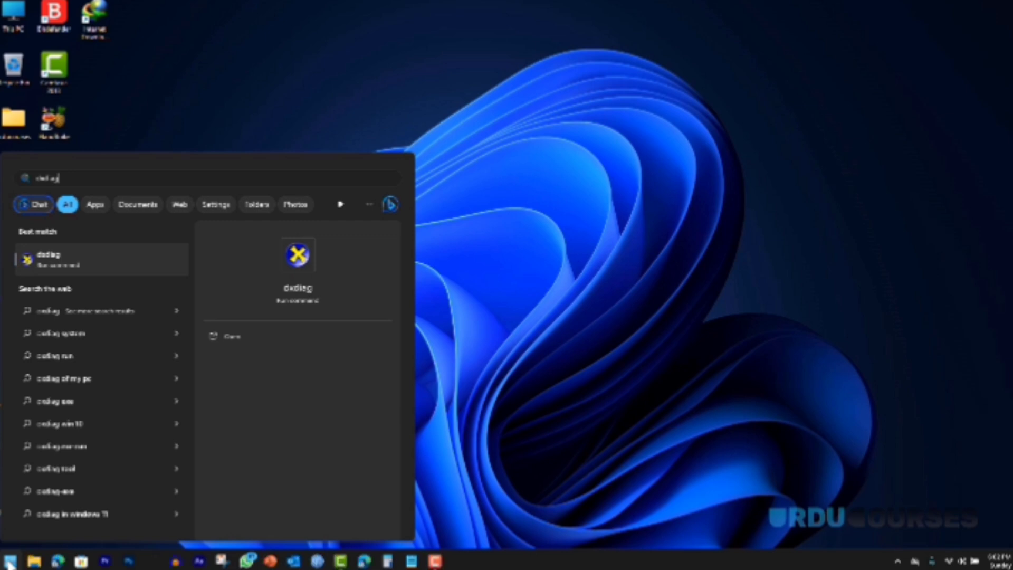
key("Return")
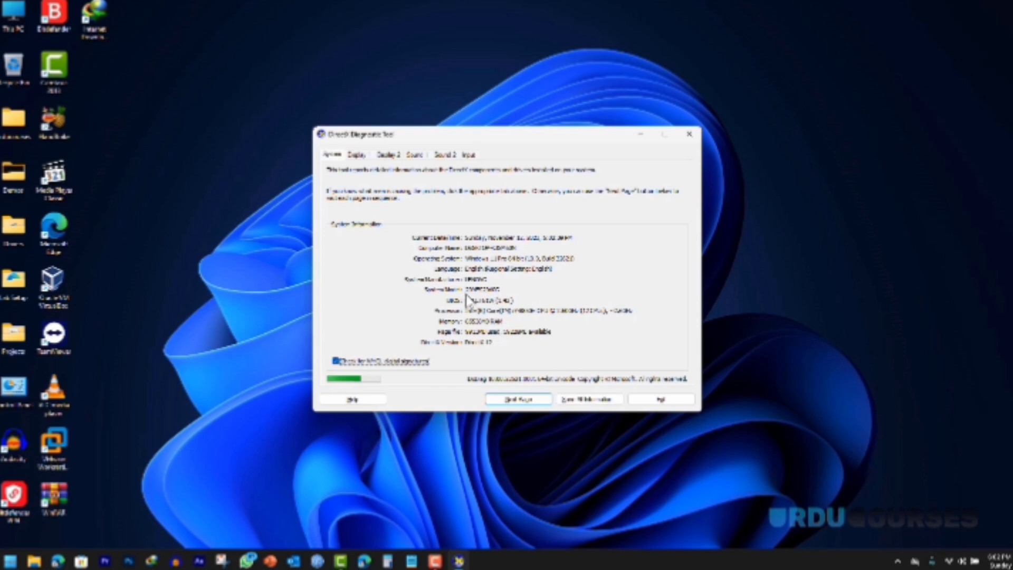
Step: Search Bing for 'lenovo drivers' in a new Edge window and open the Lenovo Support result
left_click(364, 562)
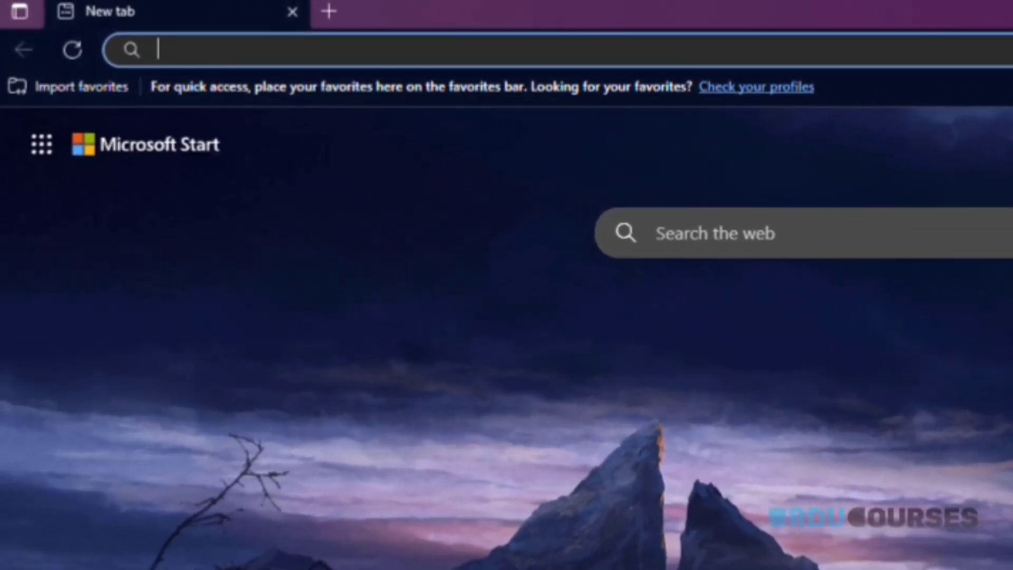
type("lenovo dr")
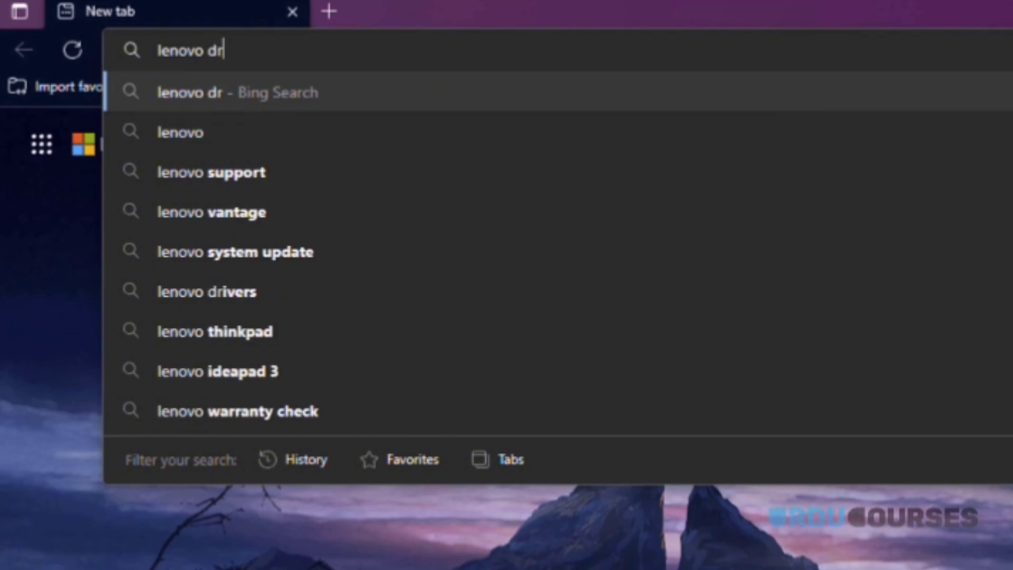
type("iver")
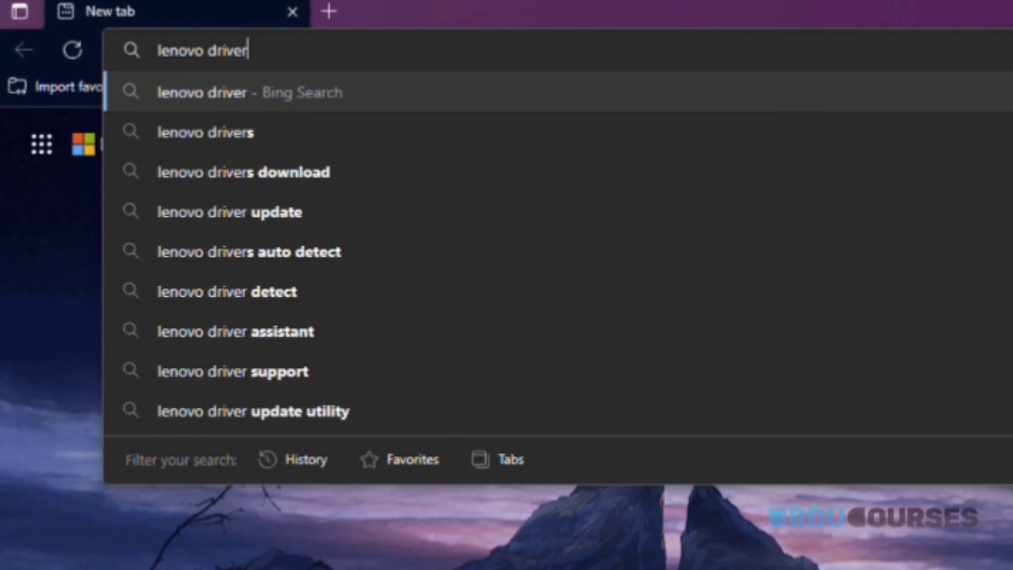
type("s")
key("Return")
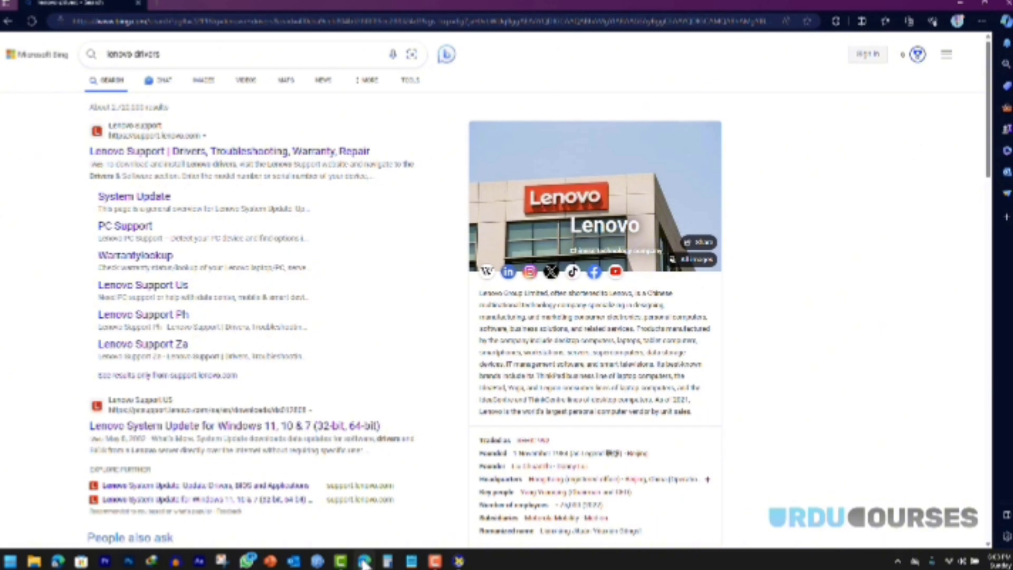
left_click(169, 157)
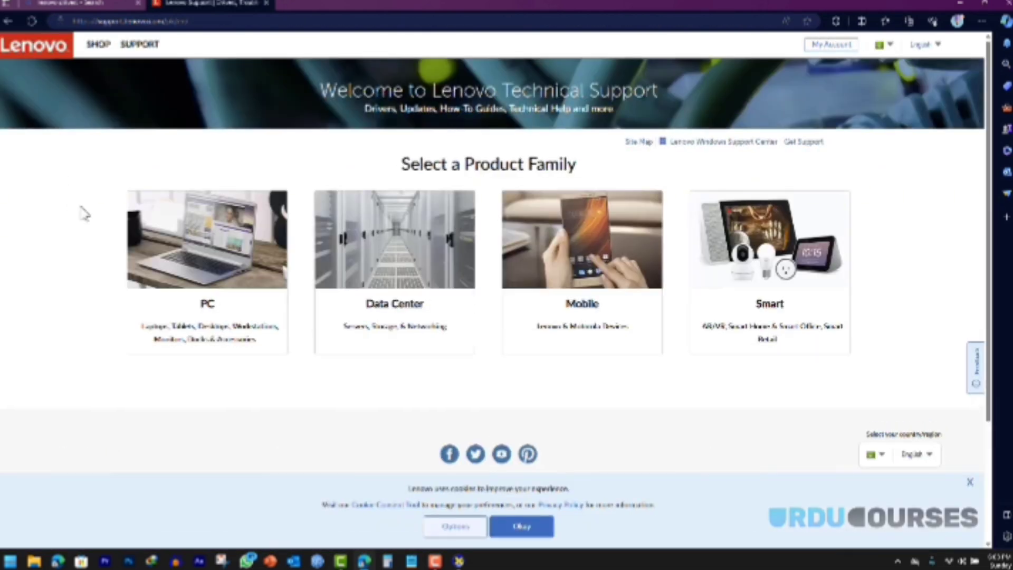
Step: Open PC Support and enter model 20MES29V0G, read from dxdiag, in the product search
mouse_move(138, 232)
left_click(205, 260)
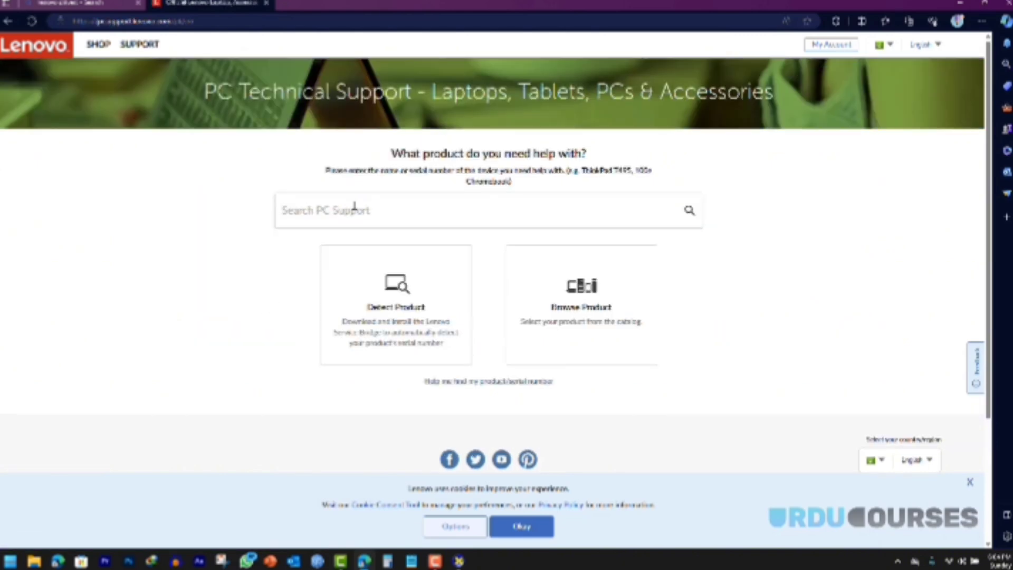
left_click(354, 208)
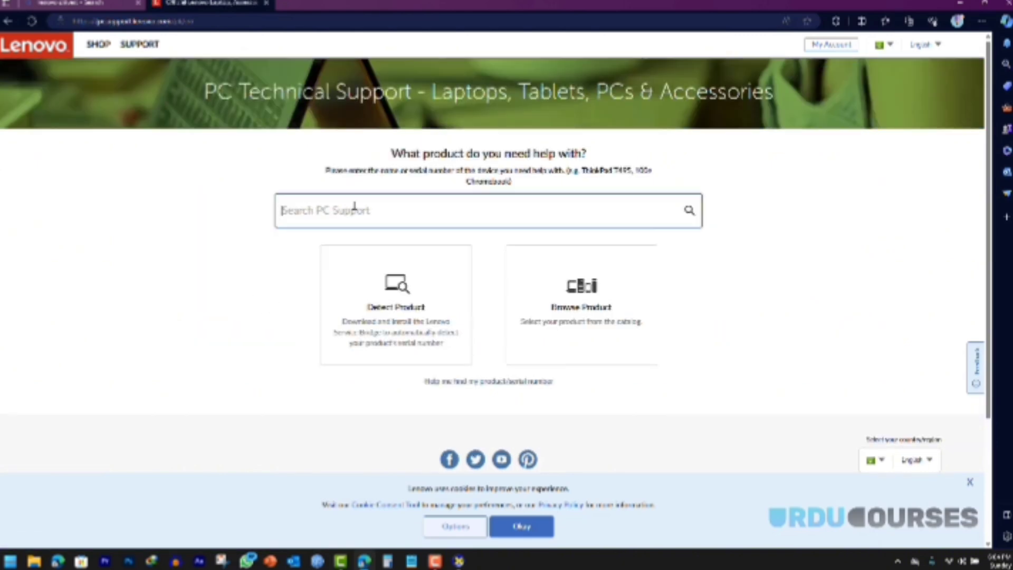
left_click(459, 560)
left_click_drag(415, 139, 591, 138)
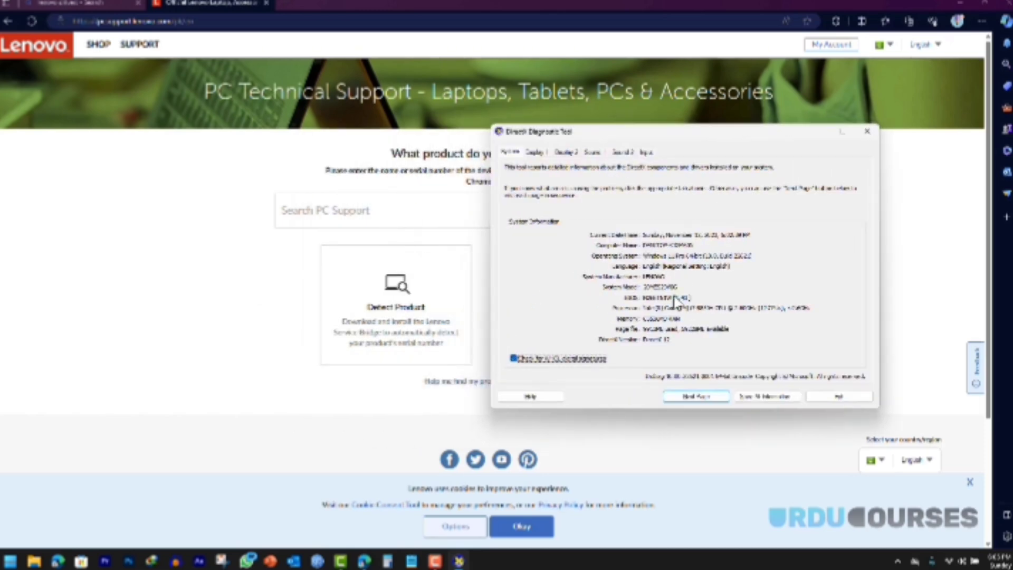
left_click(343, 209)
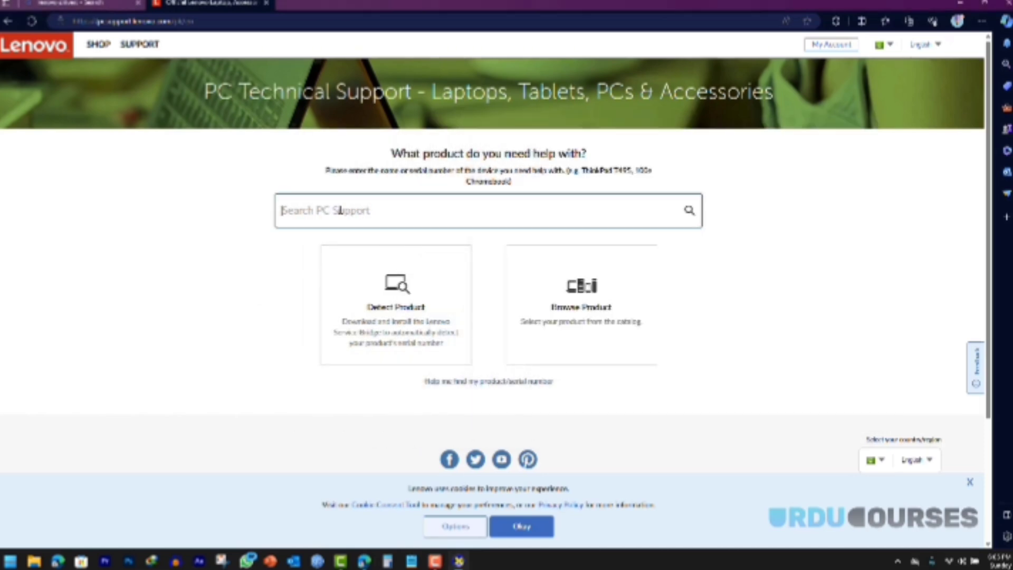
type("20me")
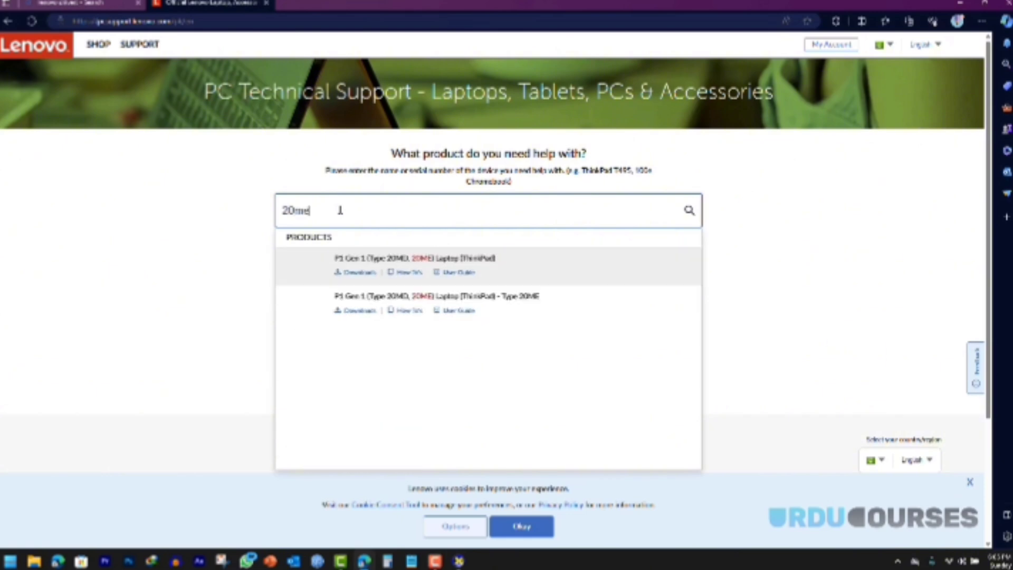
key("alt+Tab")
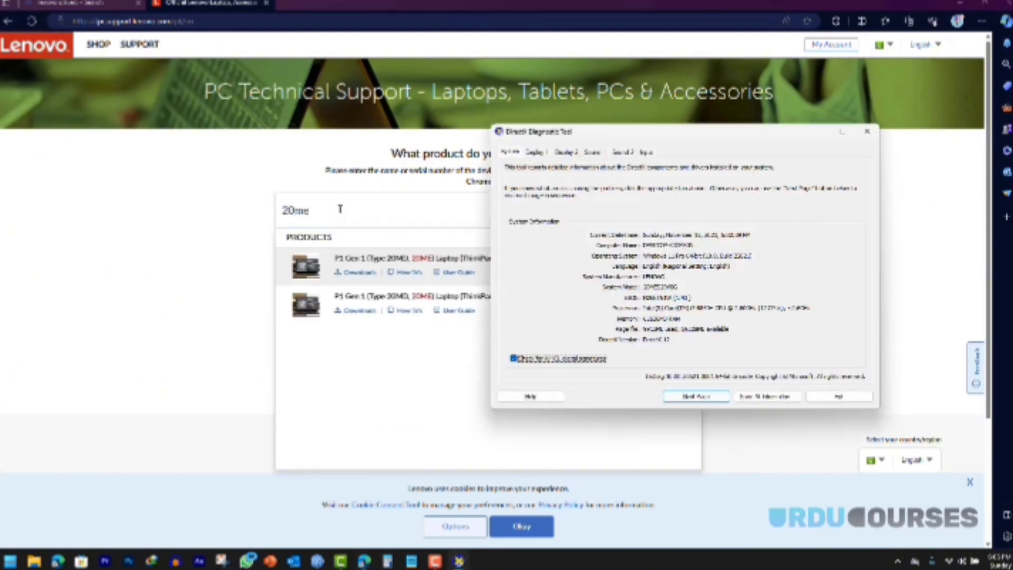
left_click(341, 209)
type("s29v")
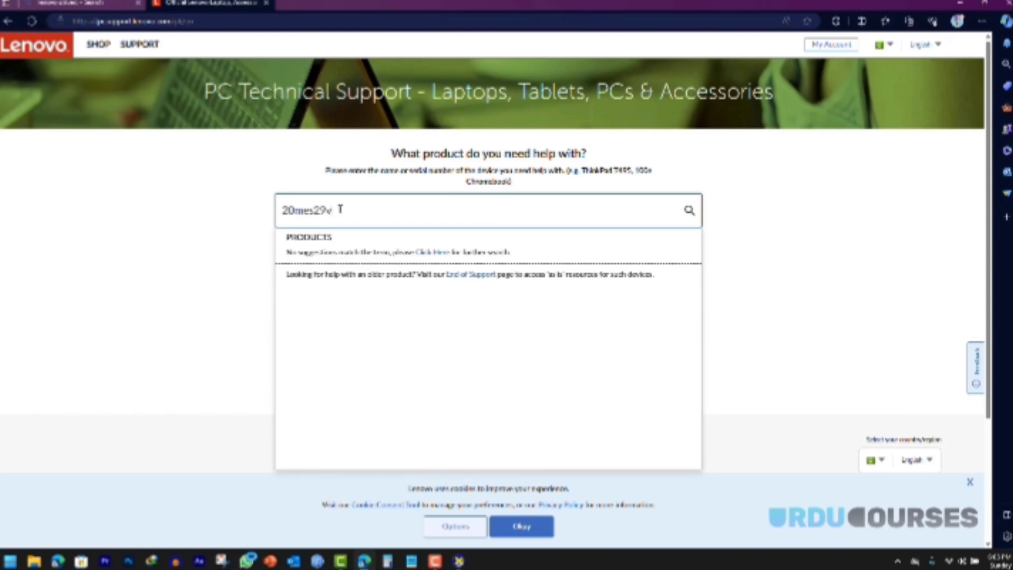
type("0g")
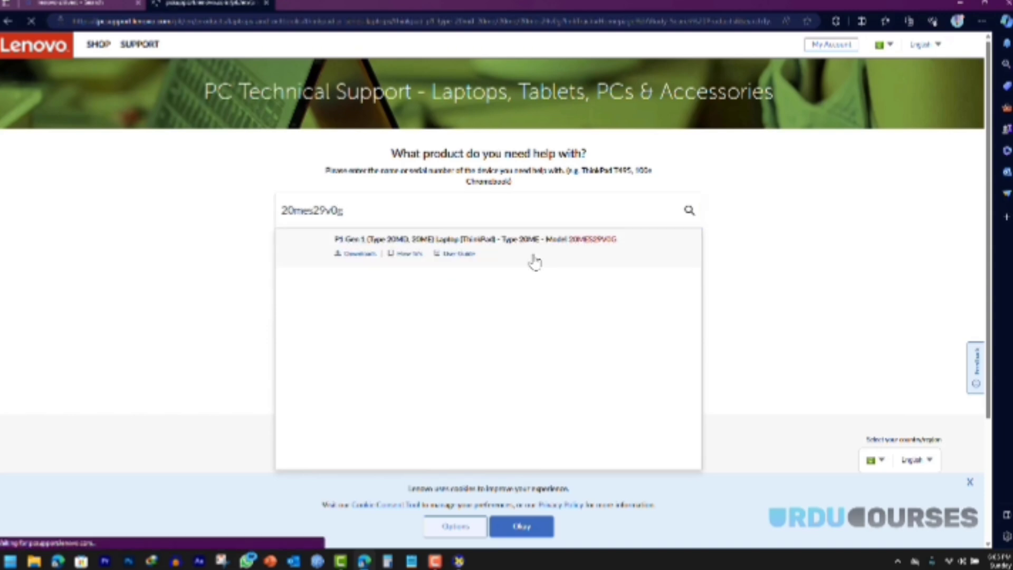
Step: Open the P1 Gen 1 product page and its Manual Driver Update list, then show the desktop
left_click(533, 259)
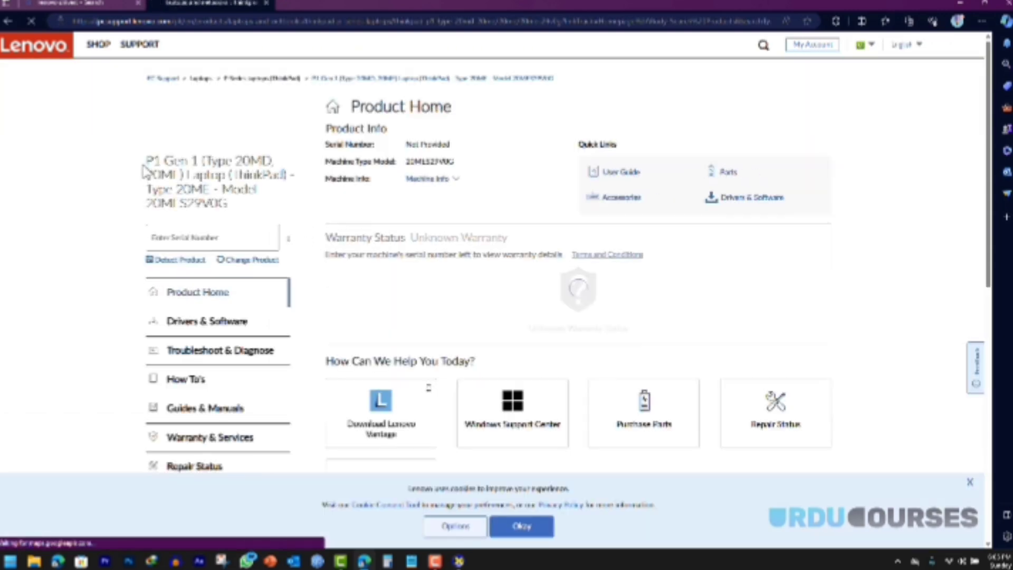
left_click_drag(147, 161, 199, 162)
left_click(198, 178)
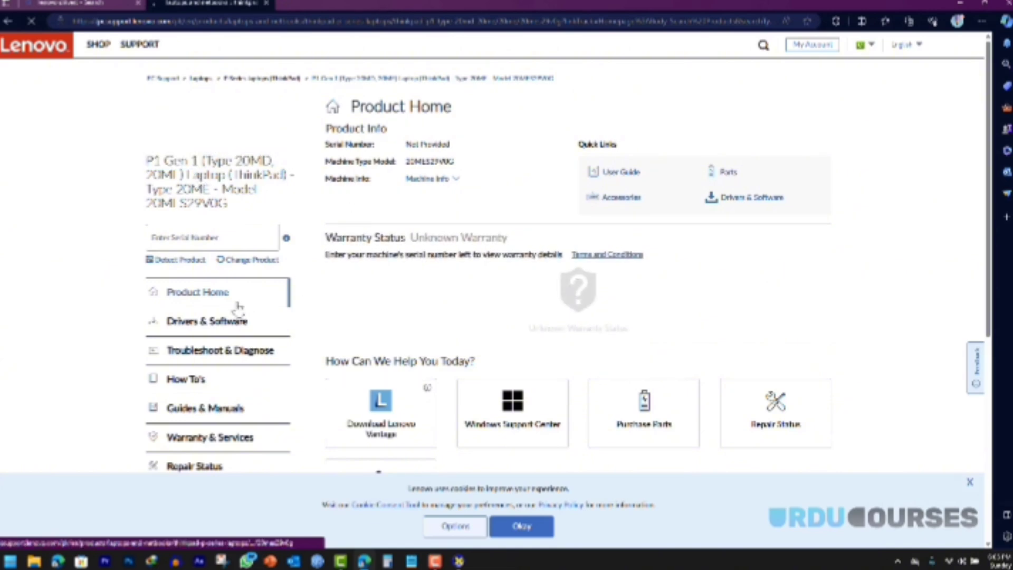
left_click(198, 323)
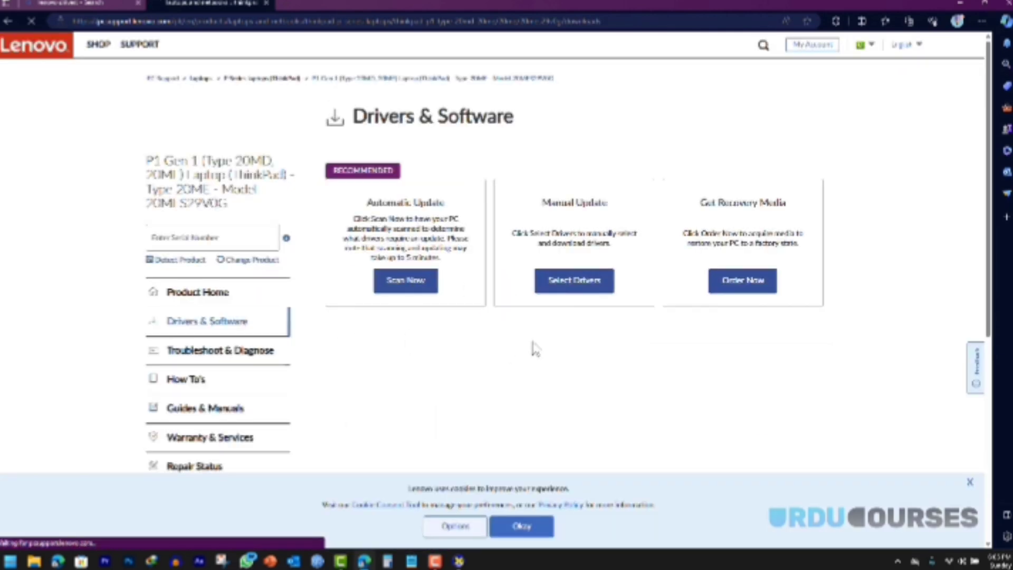
left_click(568, 283)
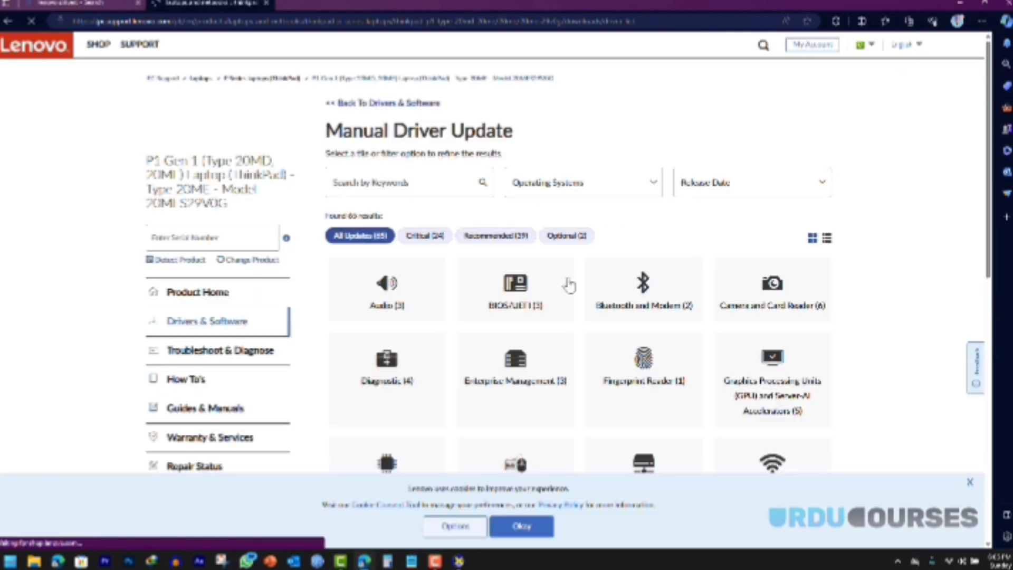
scroll(569, 283, "down", 3)
scroll(572, 277, "down", 5)
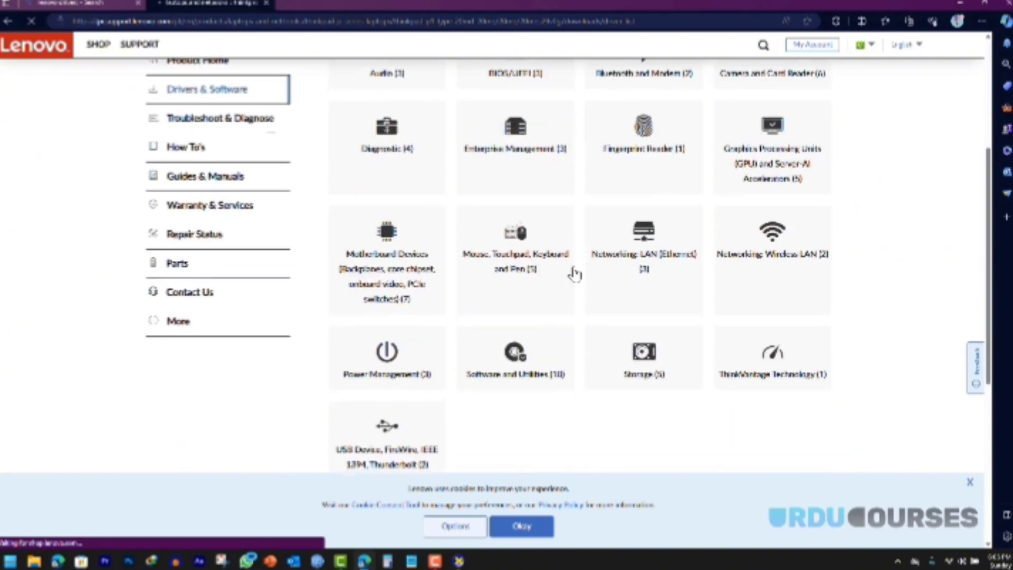
scroll(568, 303, "up", 8)
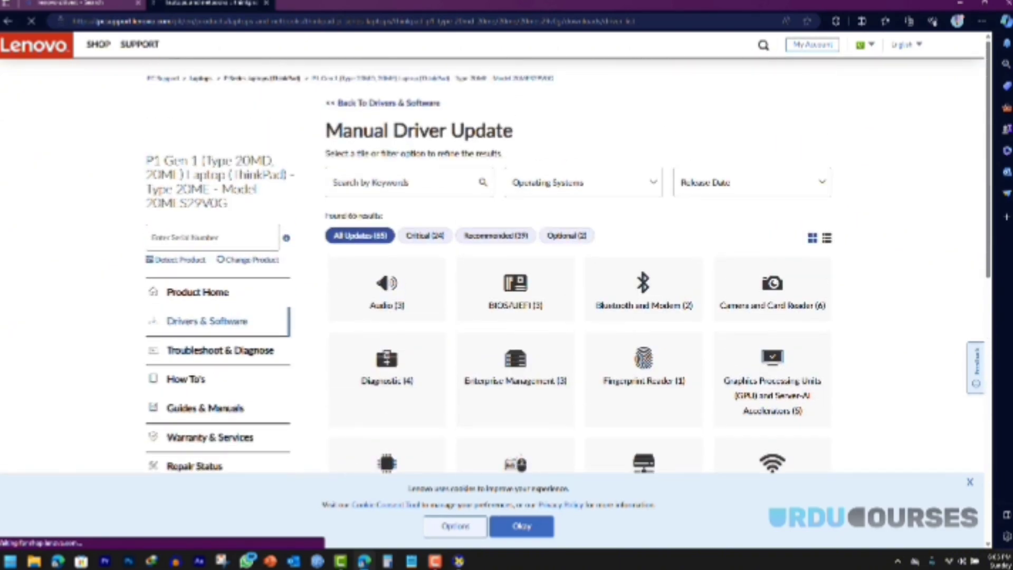
key("super+d")
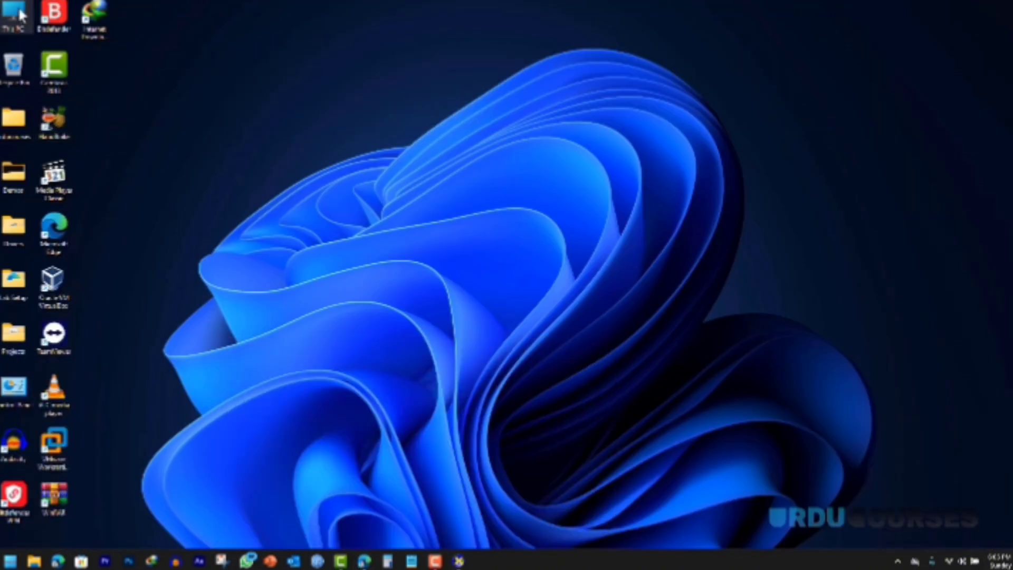
Step: Reopen Computer Management, expand Device Manager's Display adapters, and return to the Lenovo driver page
right_click(18, 10)
left_click(66, 152)
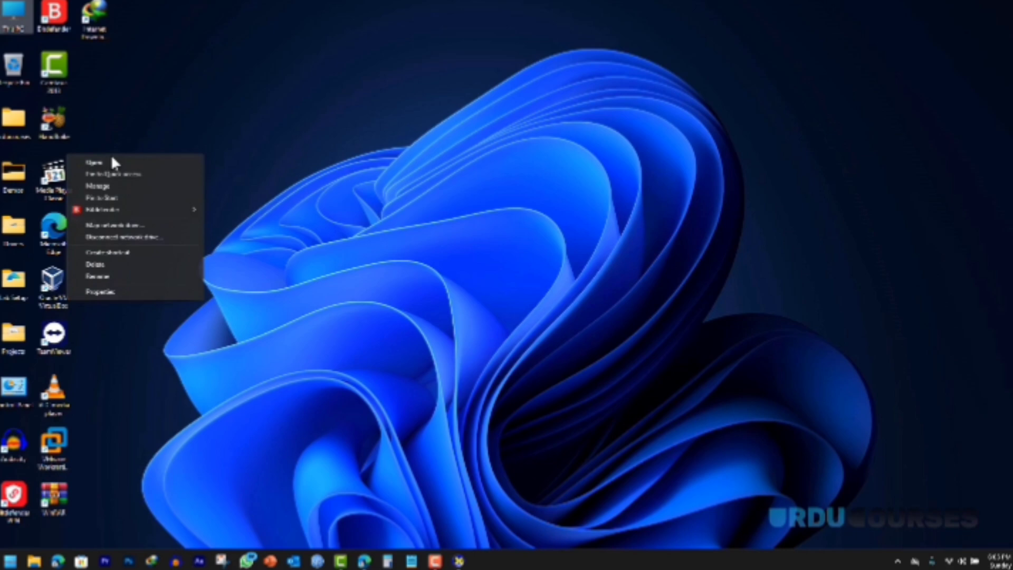
left_click(110, 187)
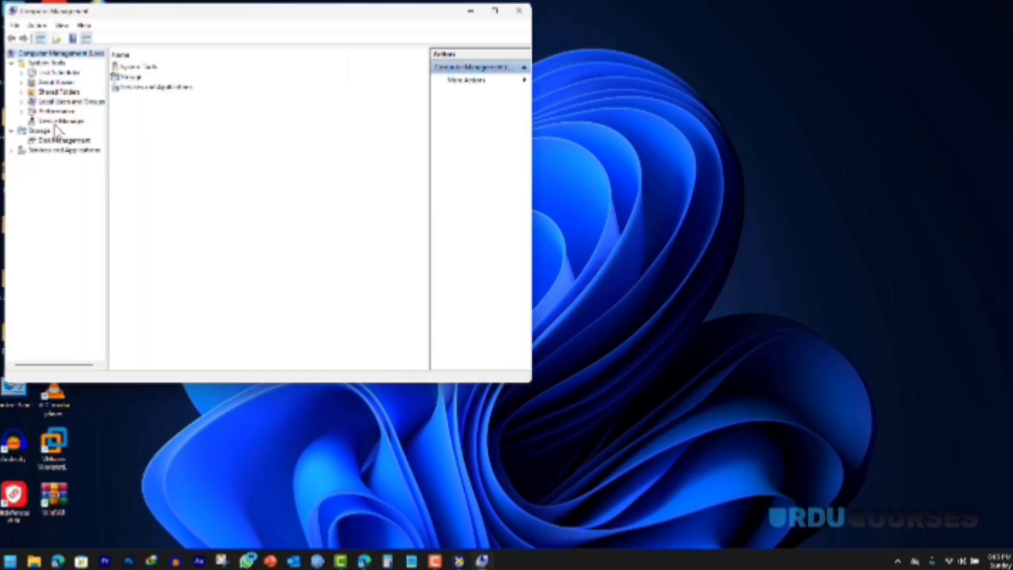
left_click(61, 121)
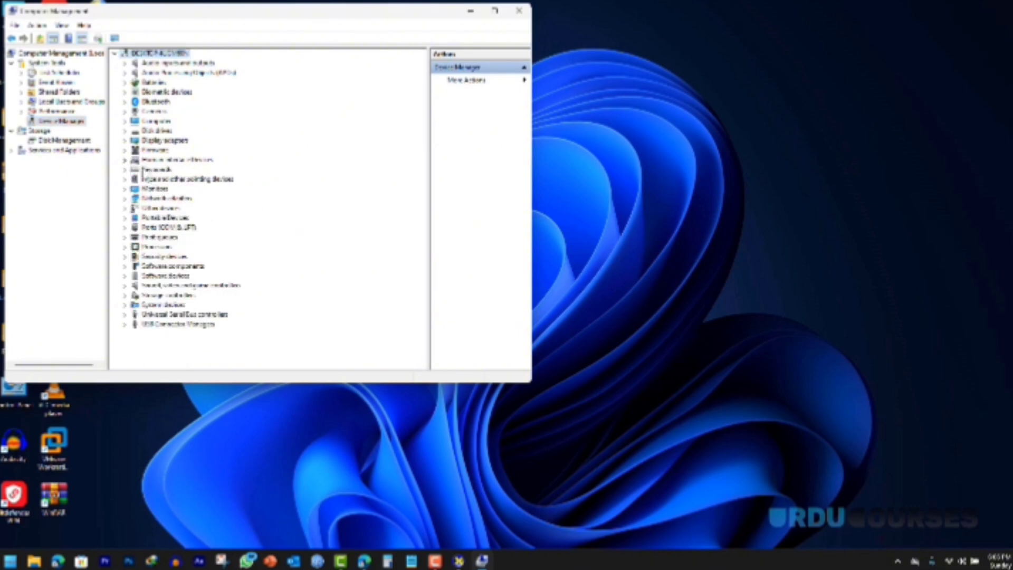
left_click(126, 140)
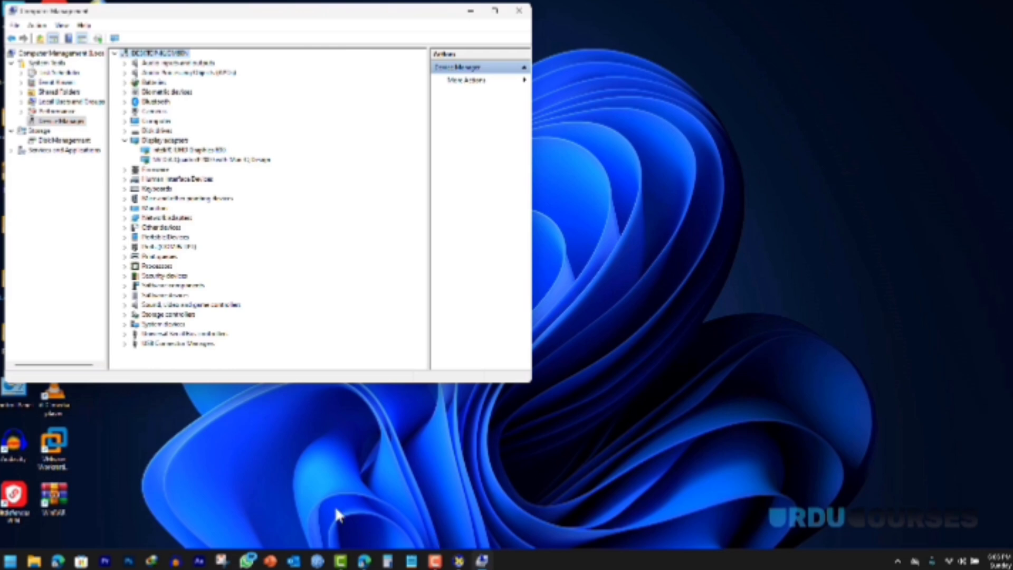
left_click(364, 561)
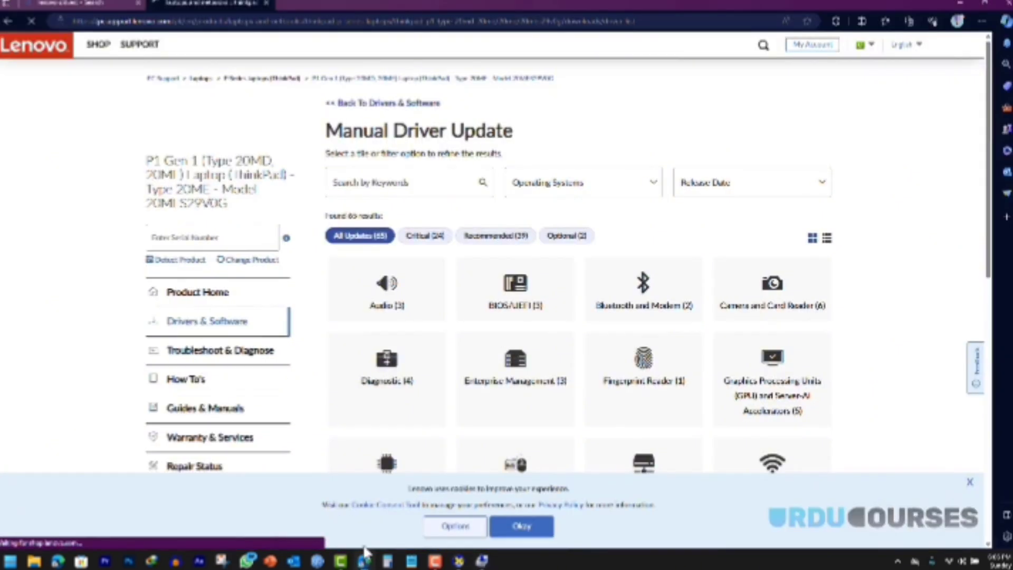
Step: Open the Graphics Processing Units driver category (5 drivers) and a new Edge tab
scroll(552, 344, "down", 4)
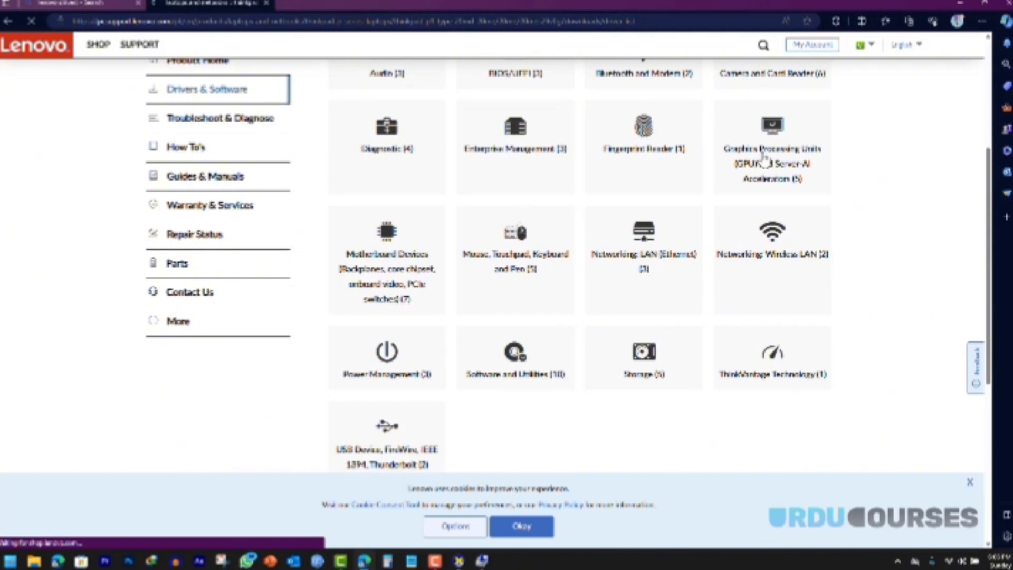
scroll(766, 159, "up", 2)
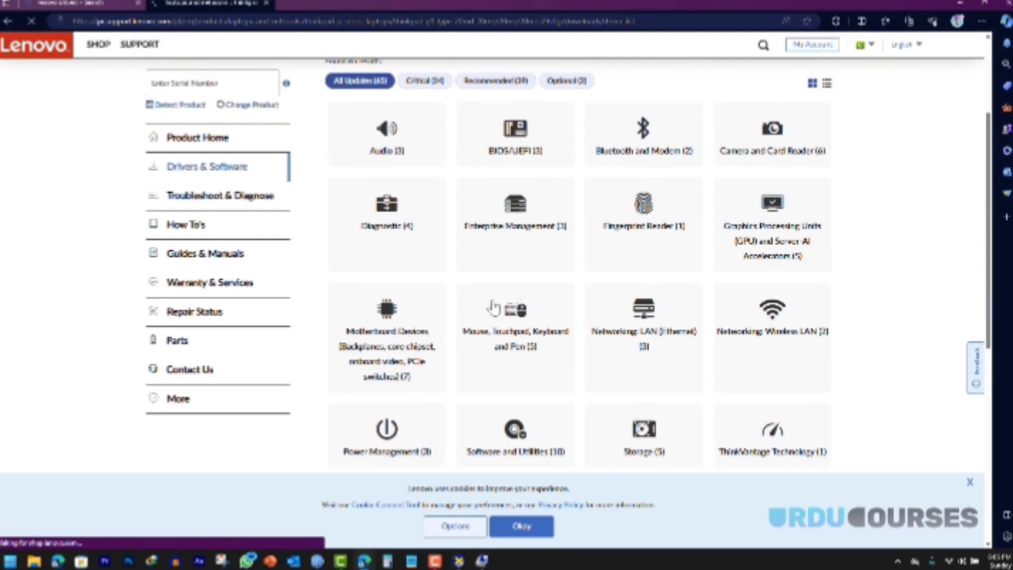
left_click(753, 214)
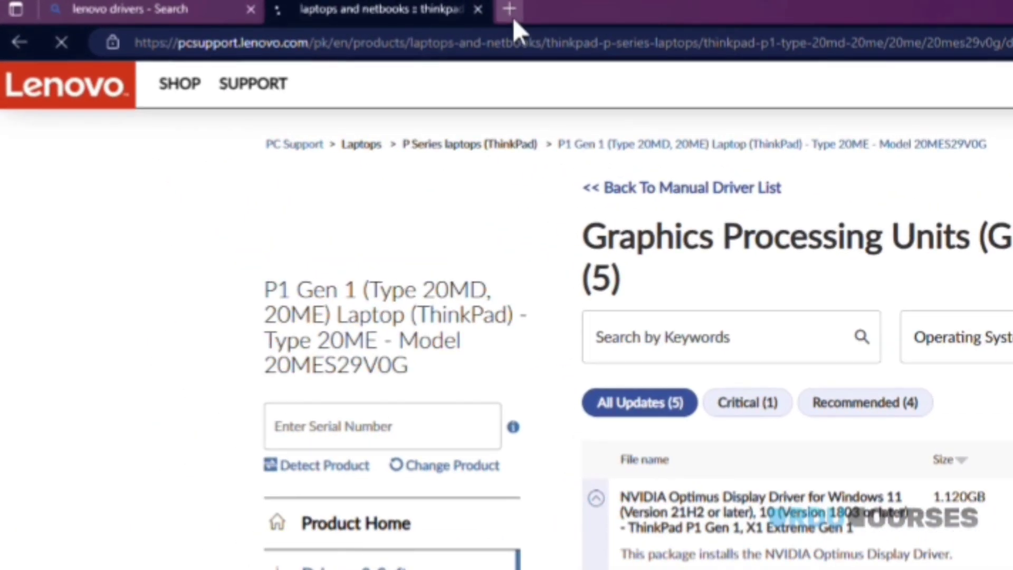
left_click(284, 3)
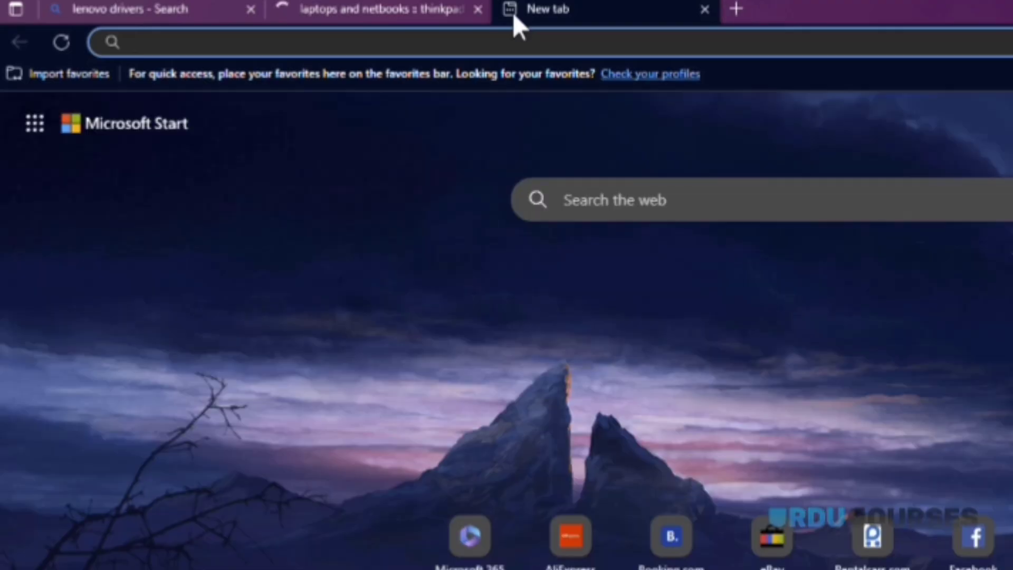
Step: Search Bing for 'driver identifier' and open the LO4D download result
type("driVE")
key("BackSpace")
key("BackSpace")
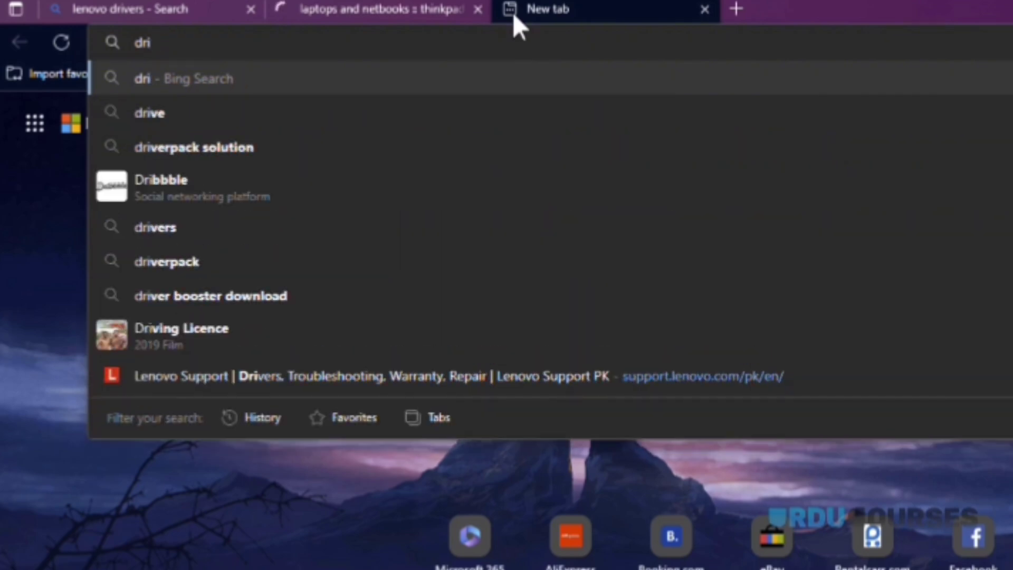
type("ver idn")
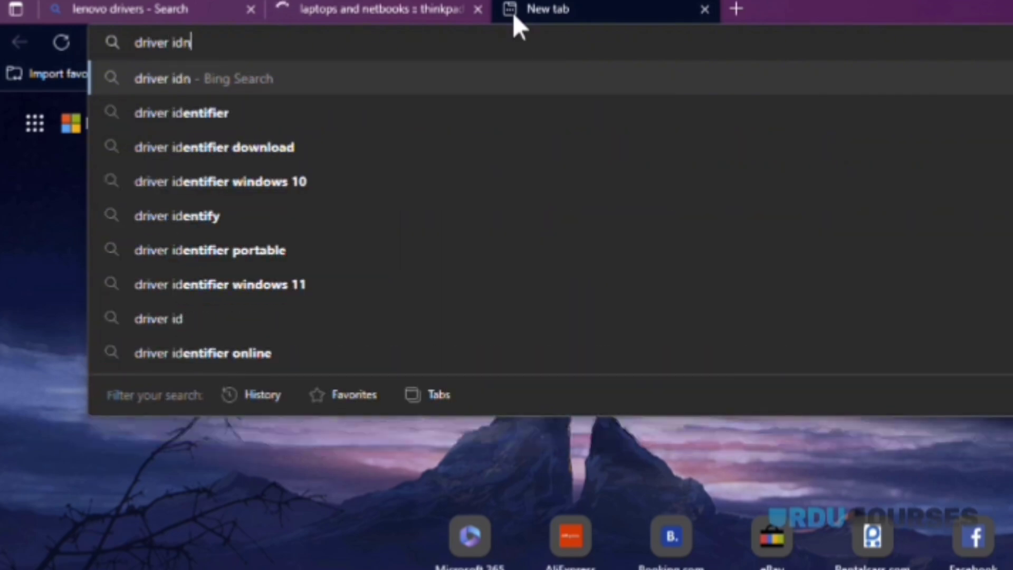
key("BackSpace")
type("entifier")
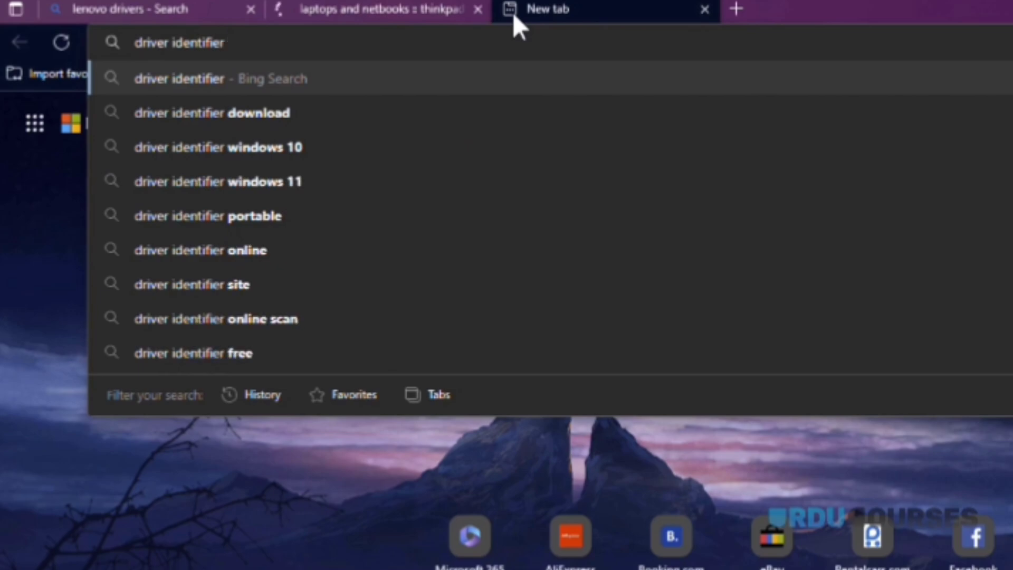
key("Return")
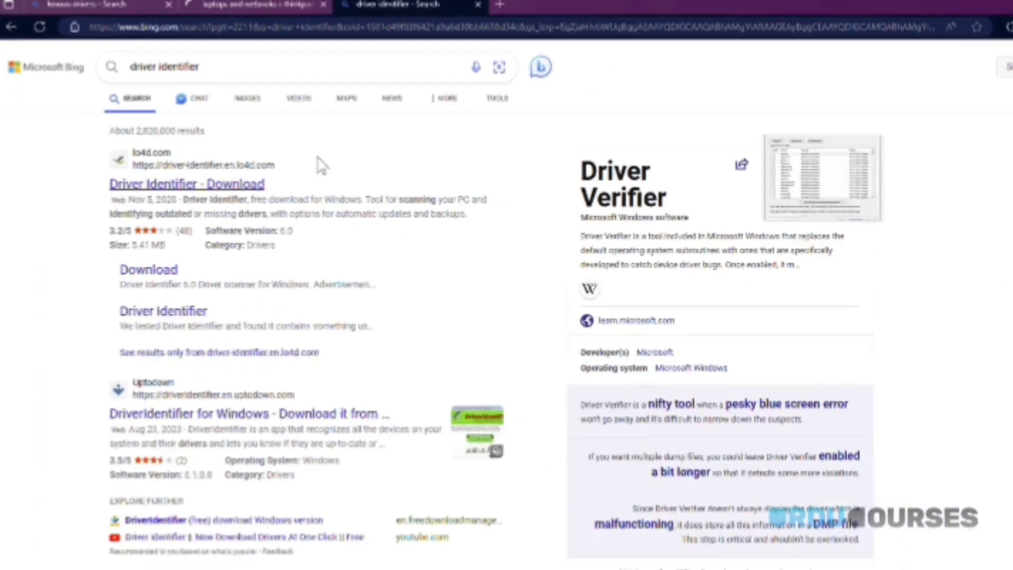
left_click(179, 182)
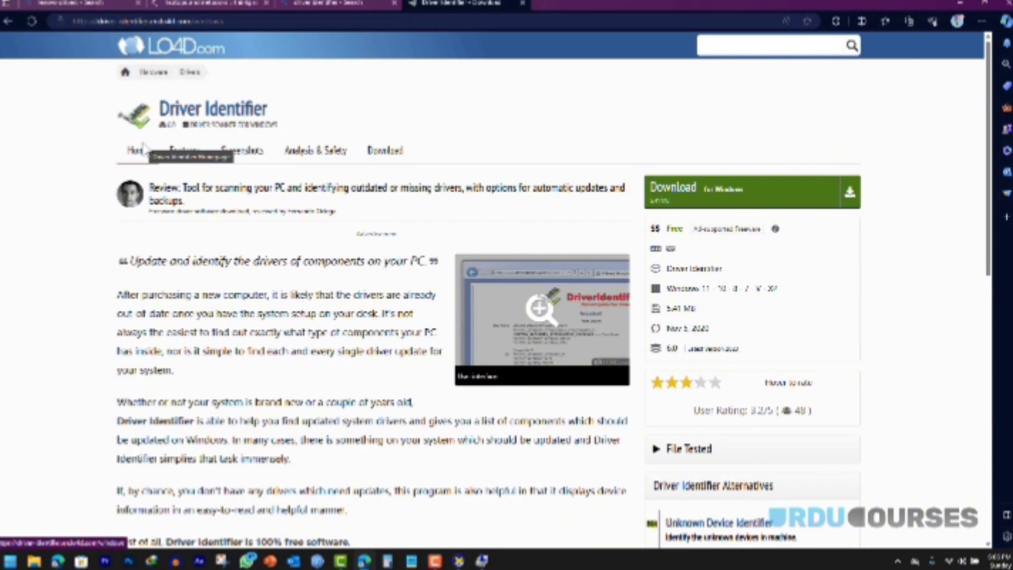
Step: Download driveridentifier_setup.exe from US Mirror #1 through IDM and run it
left_click(681, 188)
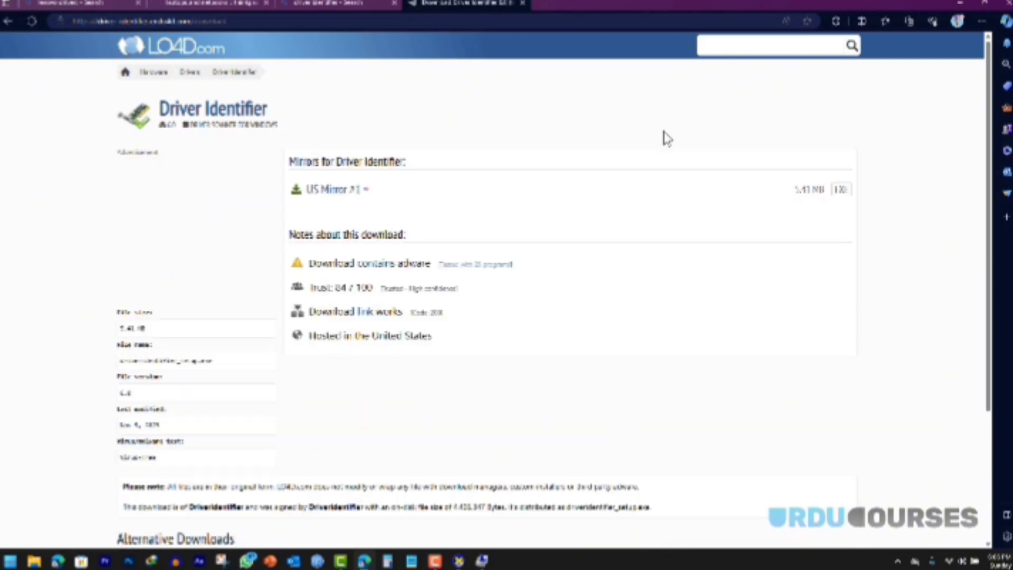
left_click(319, 194)
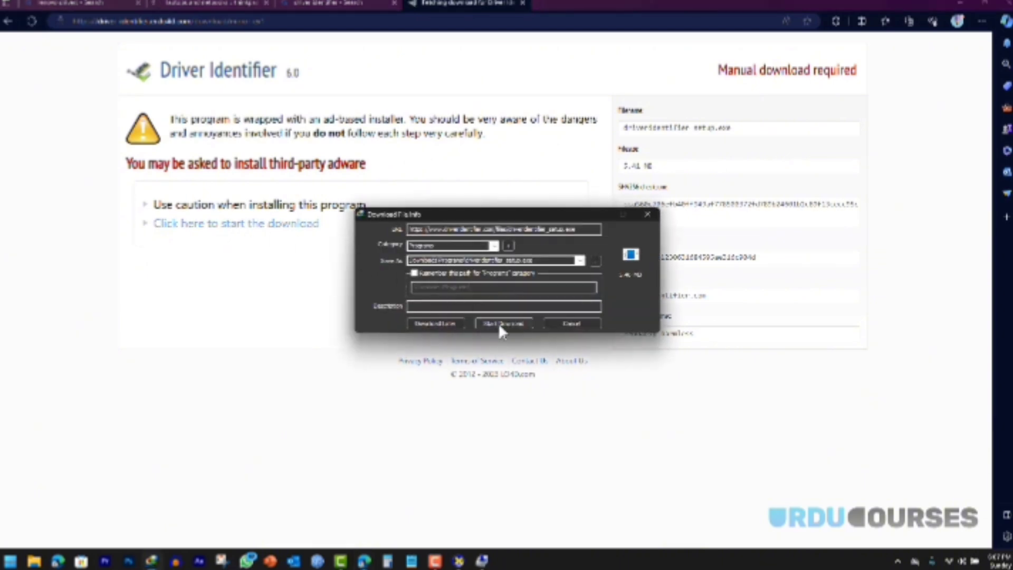
left_click(500, 324)
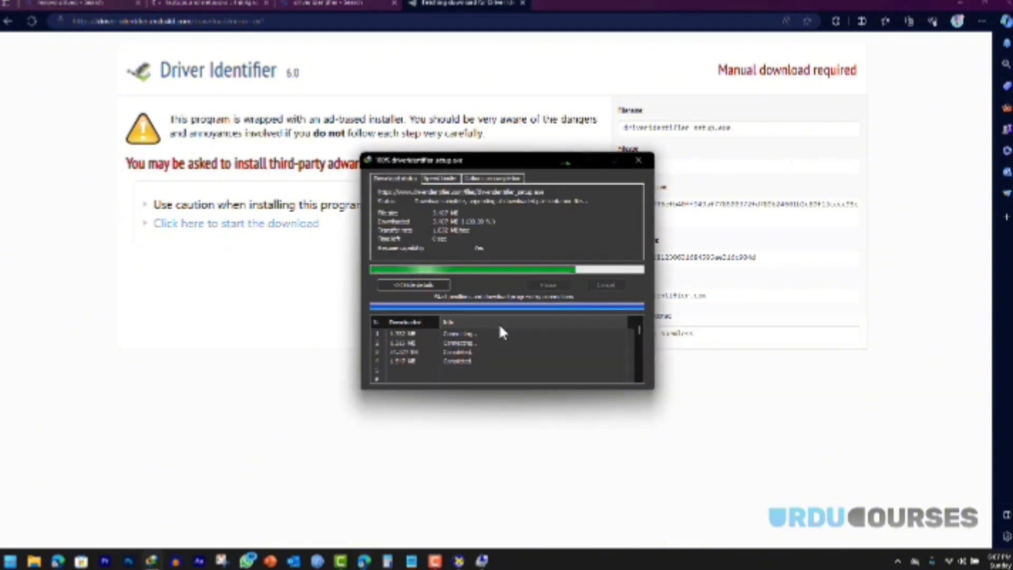
left_click(416, 310)
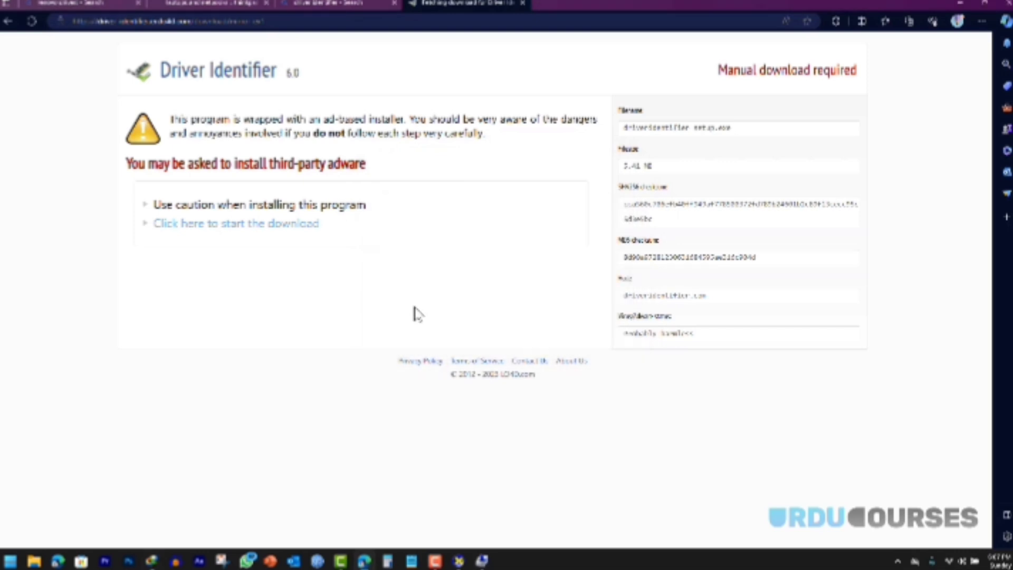
Step: Accept the license, decline the bundled Opera offer, and finish installing DriverIdentifier
left_click(400, 329)
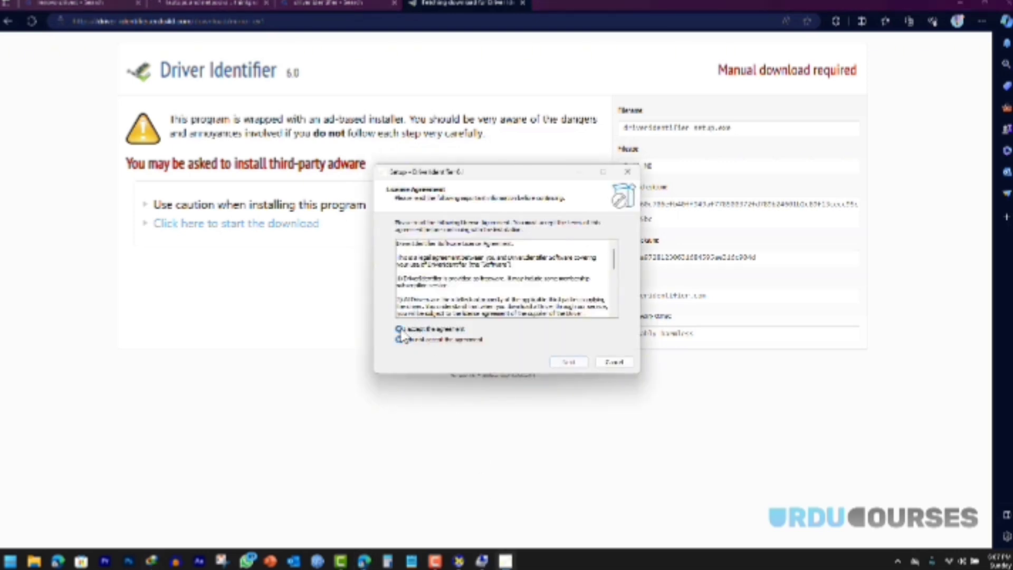
left_click(569, 362)
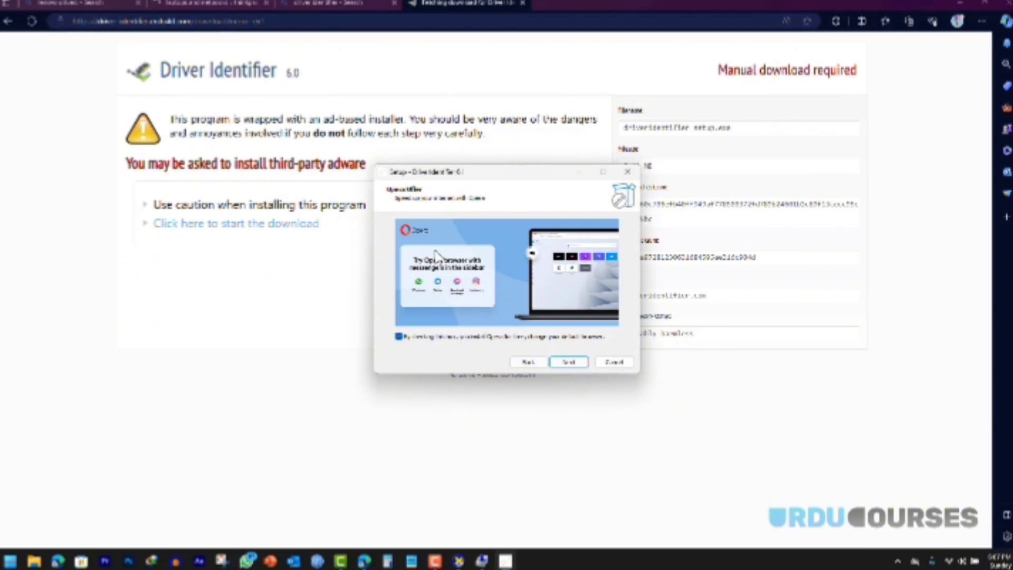
left_click(399, 337)
left_click(569, 362)
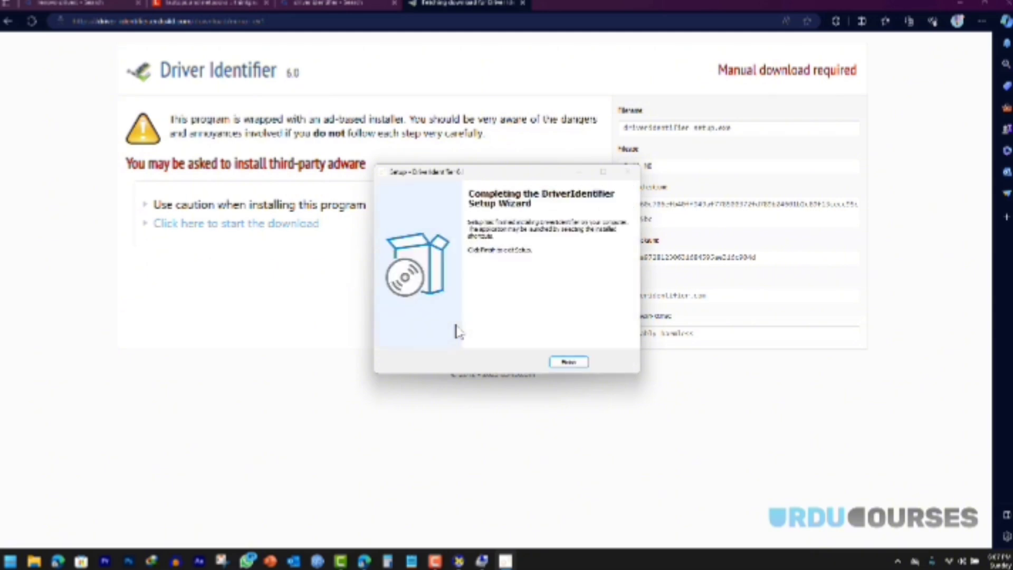
key("Return")
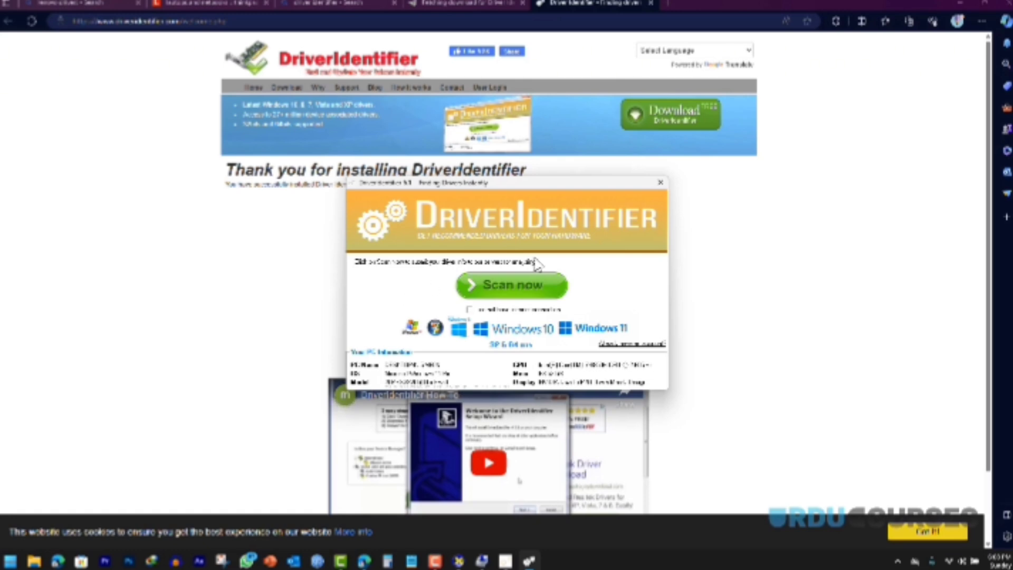
Step: Scan the laptop with DriverIdentifier and review the driver results, including the Intel Ethernet Connection update
left_click(503, 289)
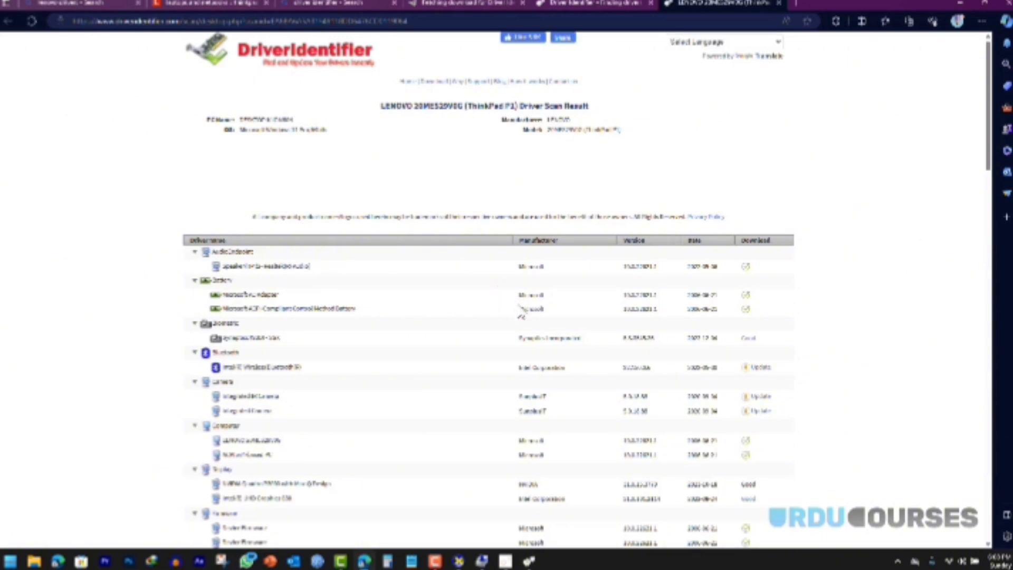
scroll(491, 292, "down", 5)
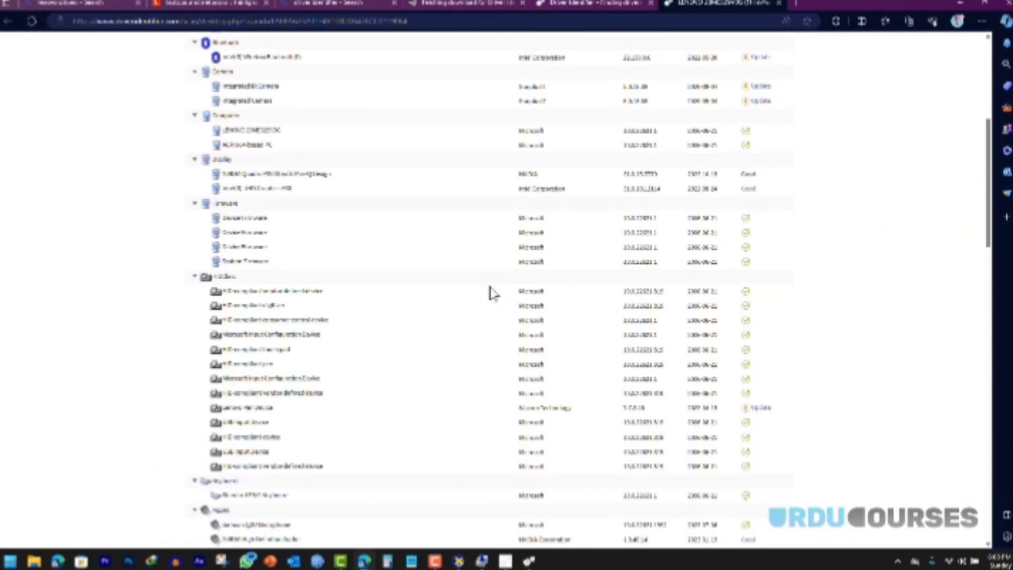
scroll(491, 293, "down", 4)
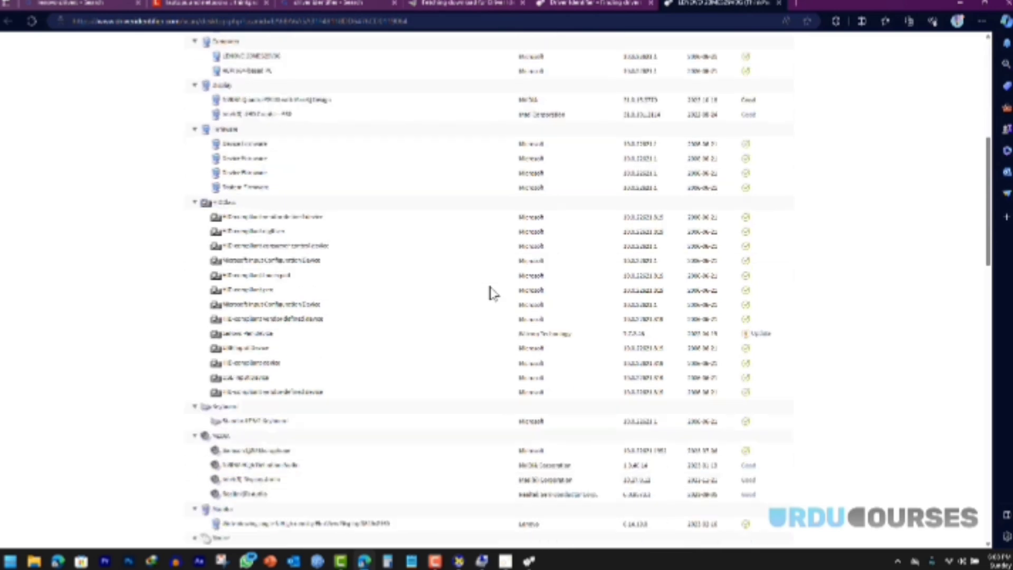
scroll(493, 301, "up", 8)
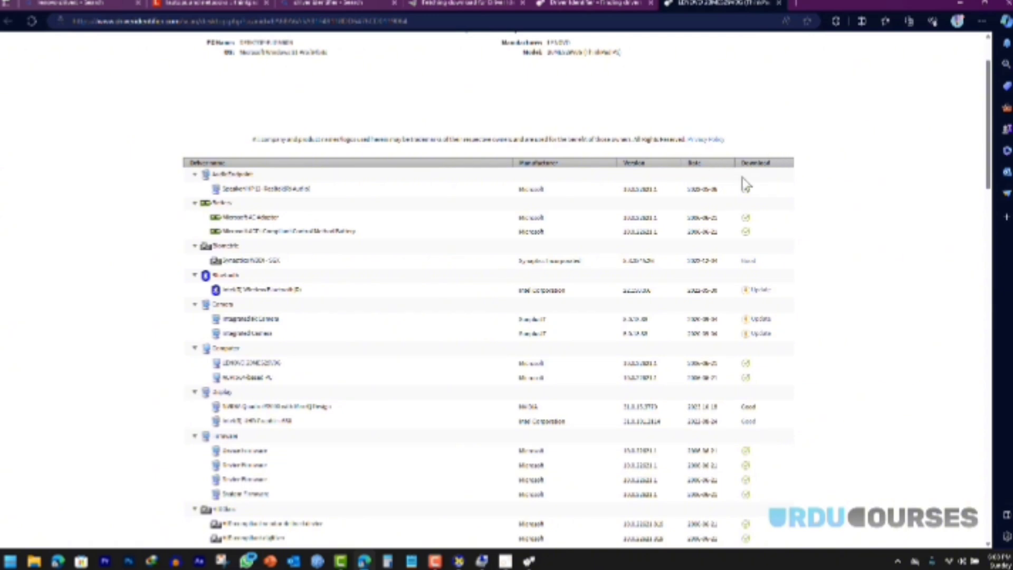
scroll(746, 186, "down", 4)
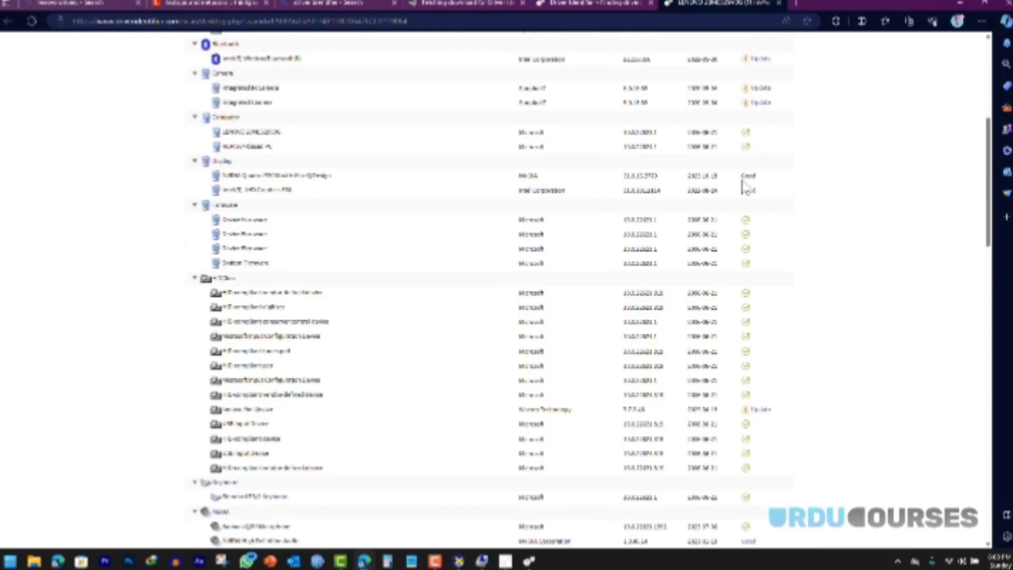
scroll(750, 263, "down", 7)
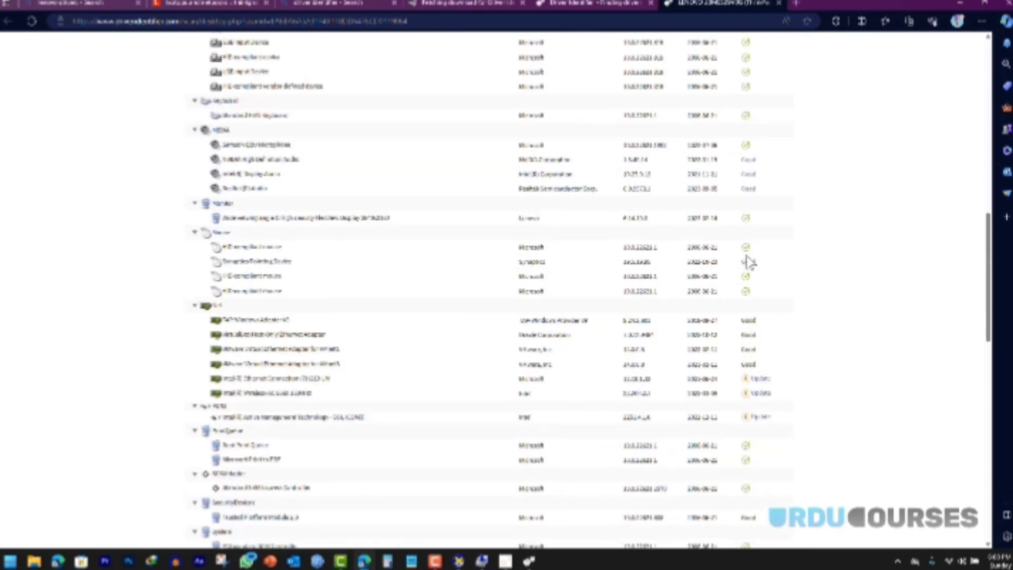
scroll(748, 260, "down", 3)
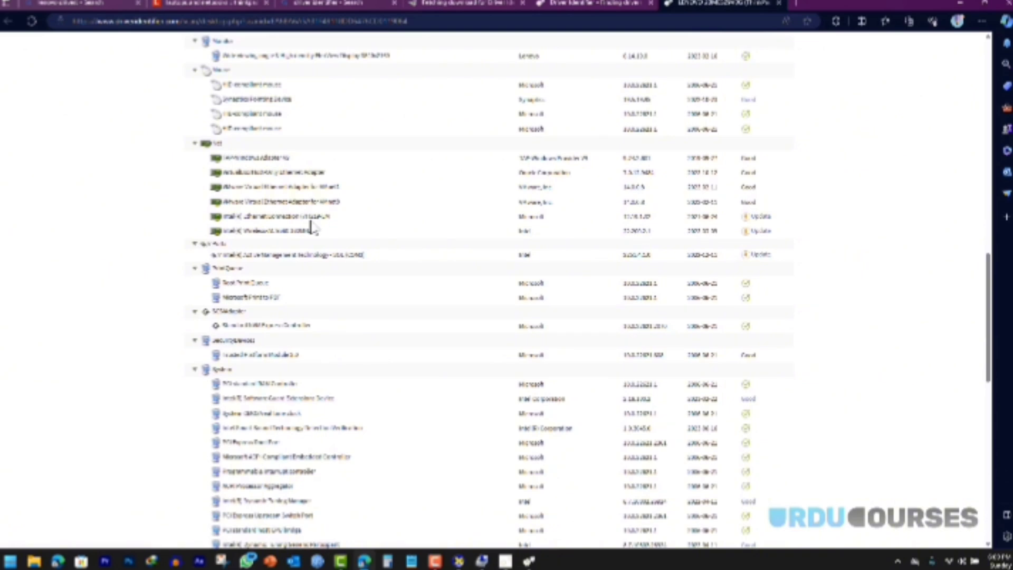
Step: Open the Intel Ethernet Connection update, choose a driver file from the table, and start its download
left_click(758, 218)
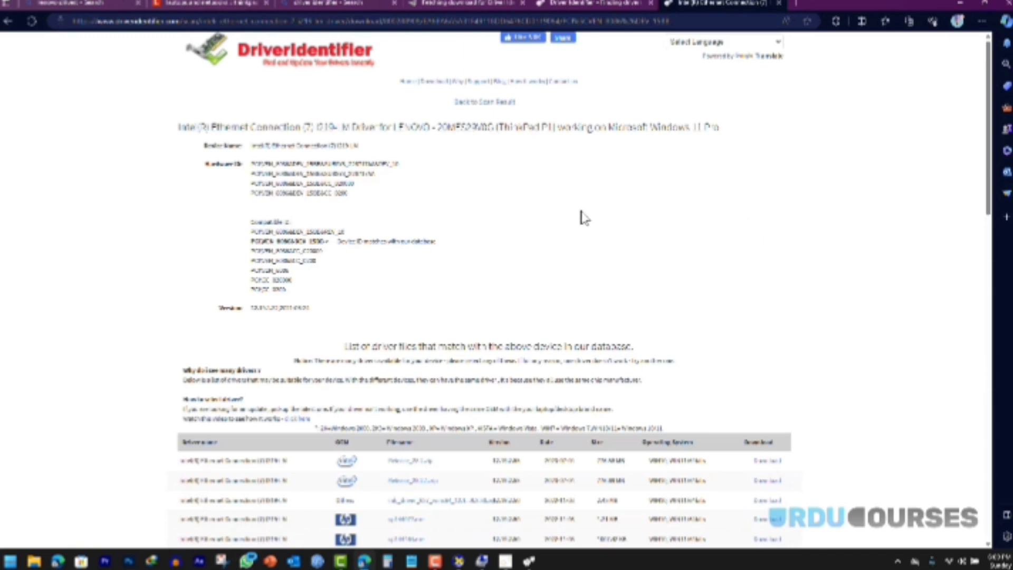
scroll(583, 218, "down", 4)
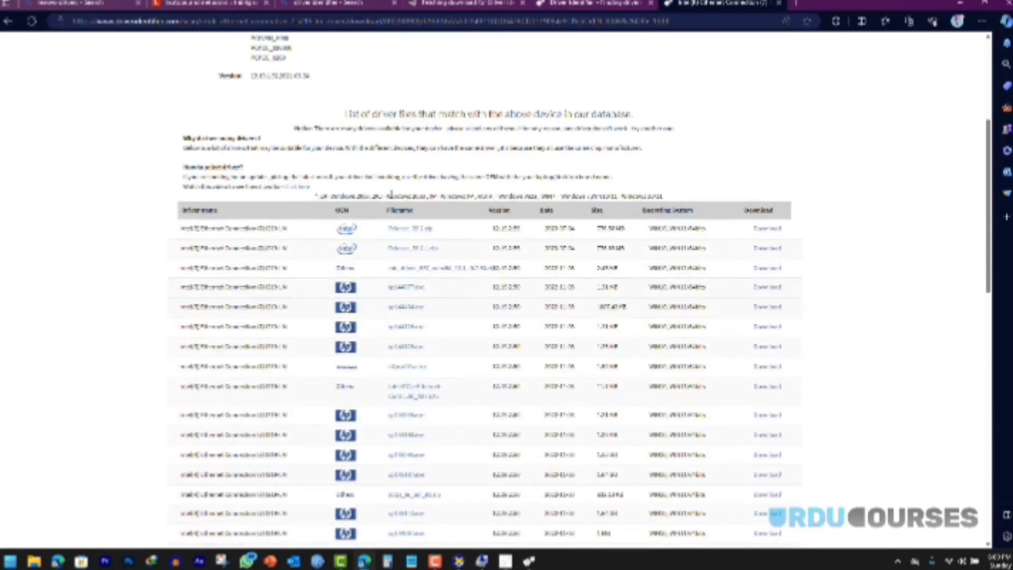
scroll(406, 365, "down", 2)
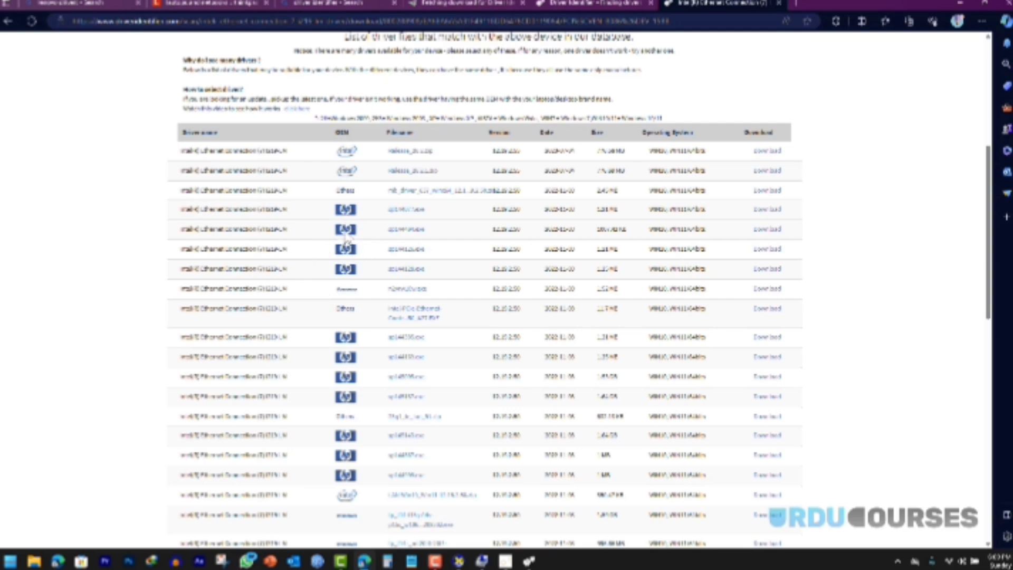
scroll(350, 245, "down", 10)
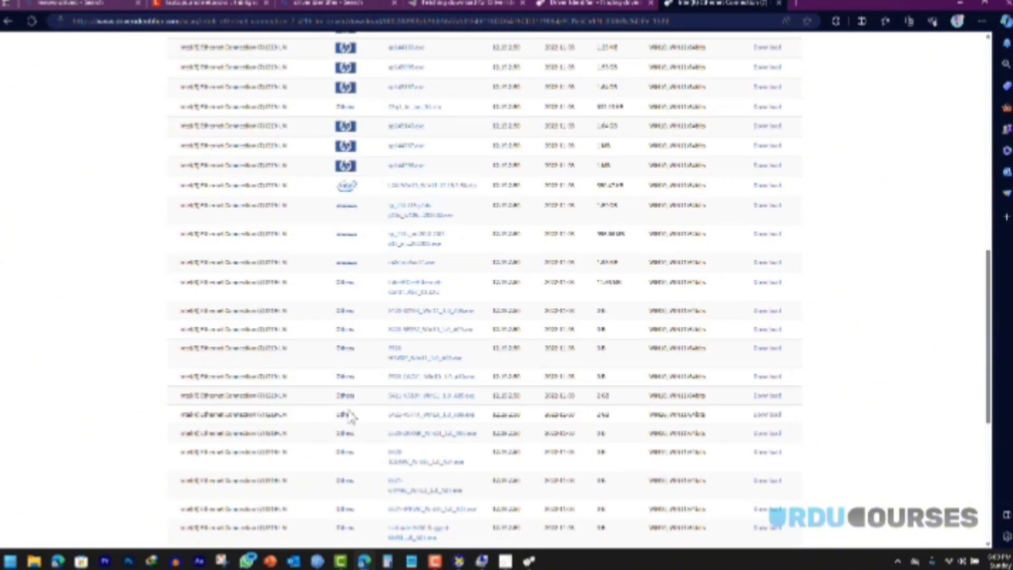
scroll(347, 420, "up", 15)
scroll(347, 419, "up", 2)
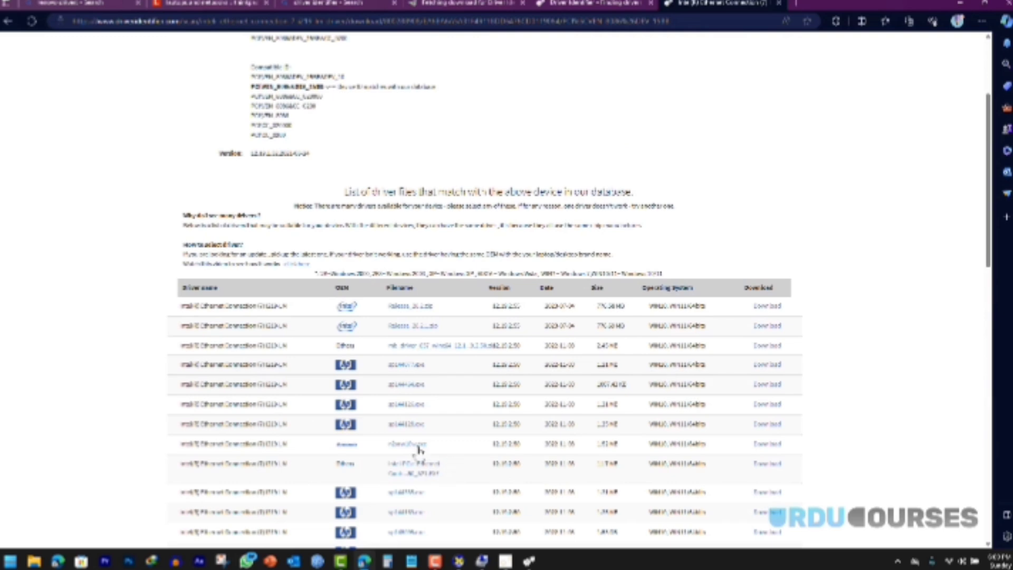
scroll(416, 449, "down", 2)
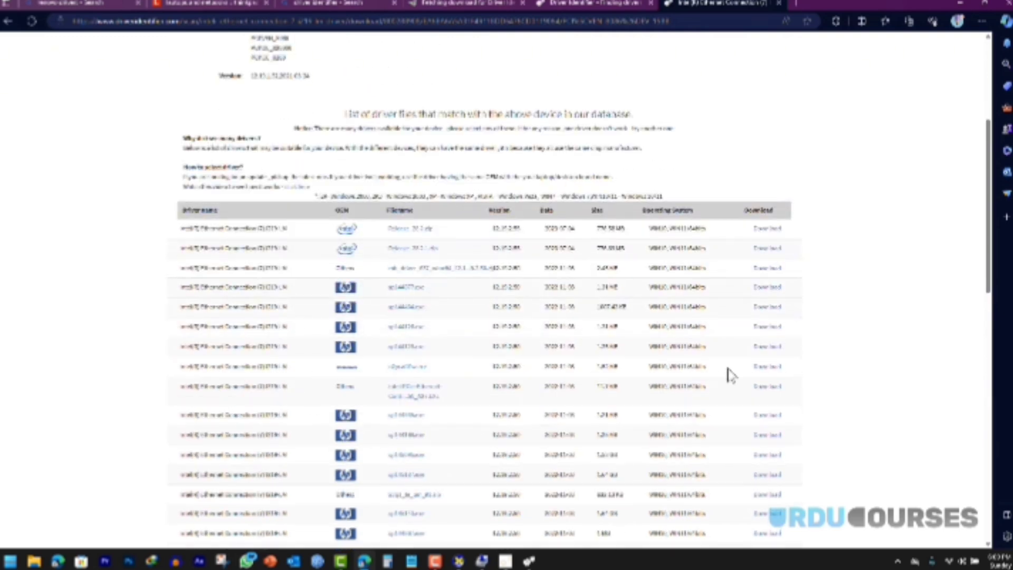
left_click(769, 368)
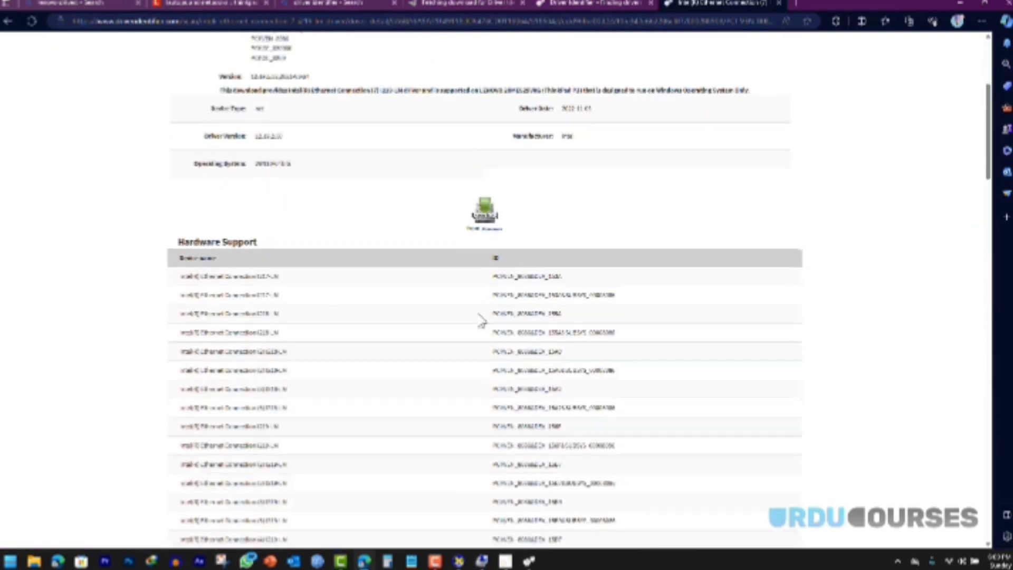
left_click(489, 226)
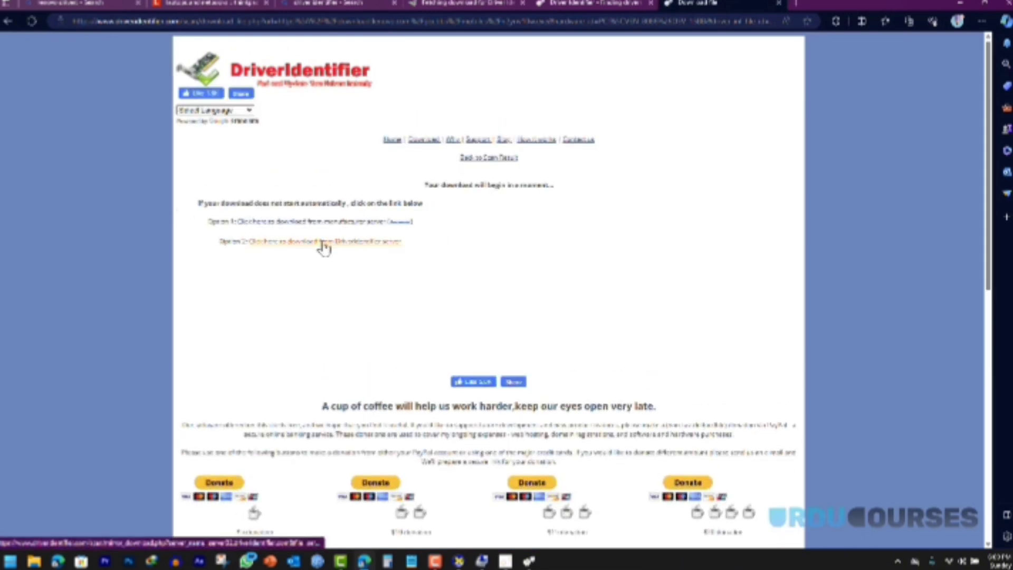
Step: Choose Option 1, cancel the IDM download and its confirmation, and return to the driver file list
left_click(295, 226)
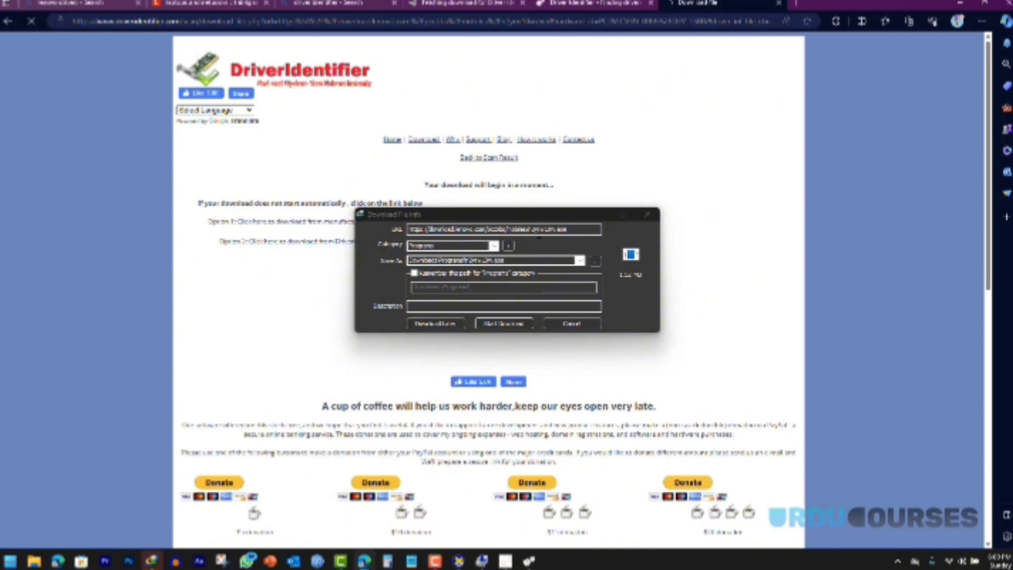
left_click(574, 324)
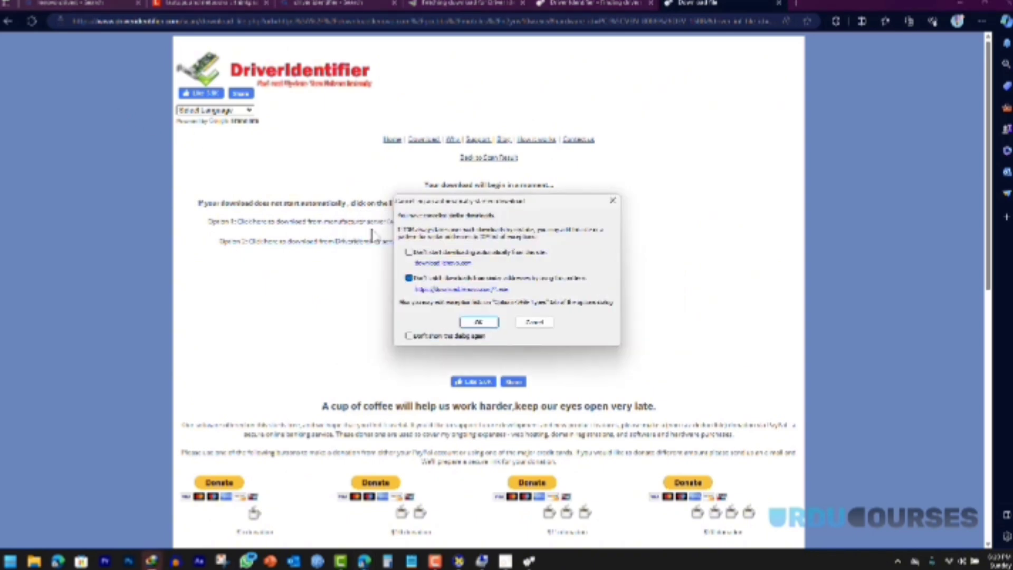
left_click(534, 322)
left_click(7, 23)
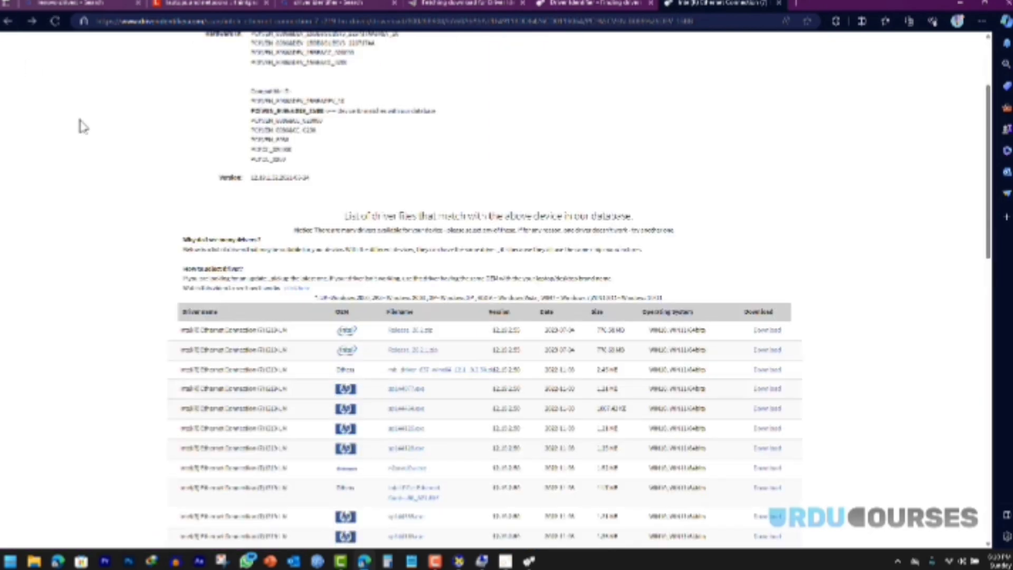
Step: Highlight the first driver's version number in the driver table, then clear the selection
scroll(90, 137, "down", 3)
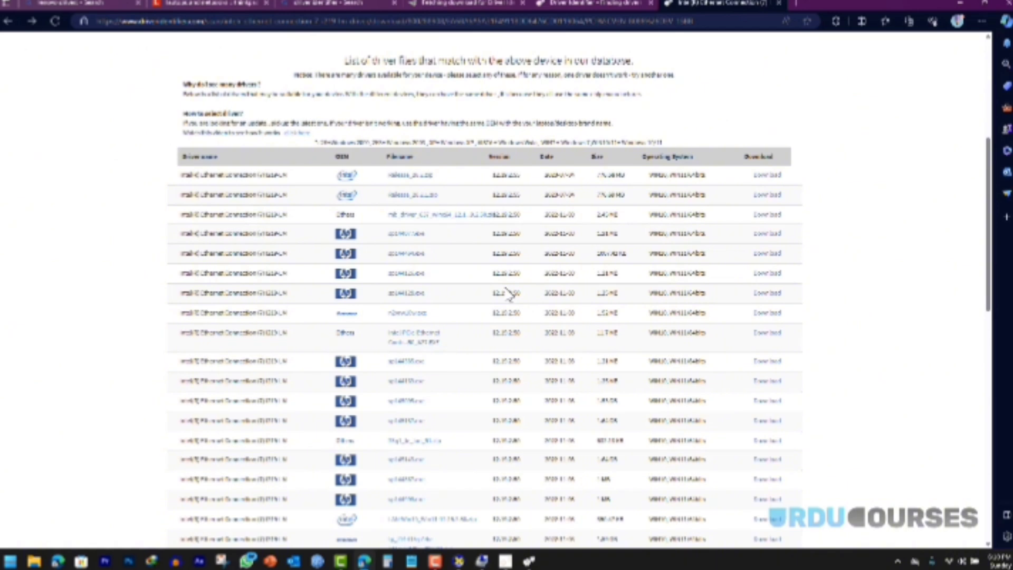
left_click_drag(342, 321, 486, 325)
left_click_drag(512, 175, 519, 175)
left_click(527, 183)
Step: Scroll back to the top and return to the lenovo drivers search results tab
scroll(525, 190, "up", 4)
scroll(524, 194, "up", 1)
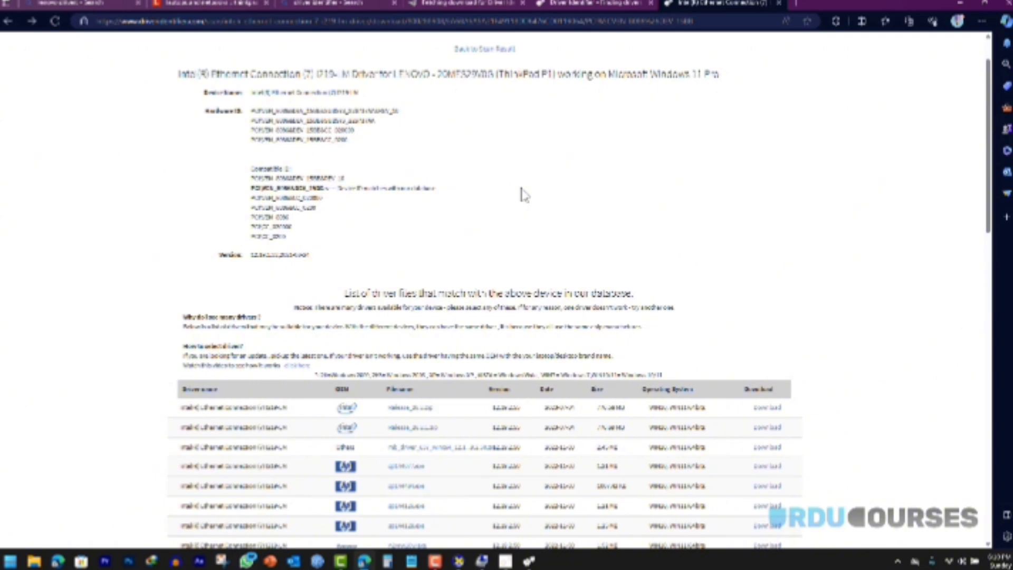
left_click(87, 5)
Step: Close all tabs to the right of the search tab, open a new tab, and close the search tab
right_click(91, 5)
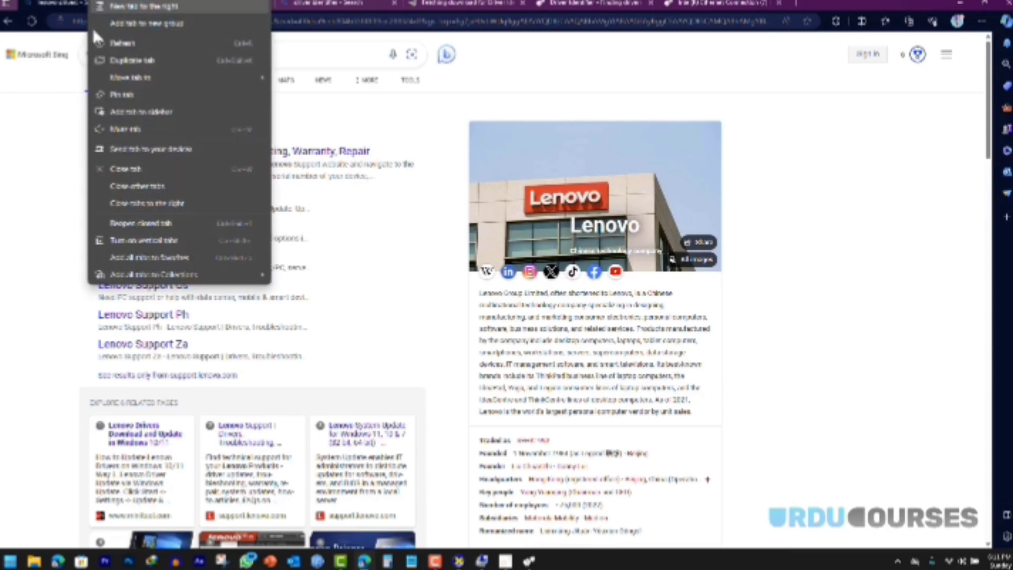
left_click(150, 204)
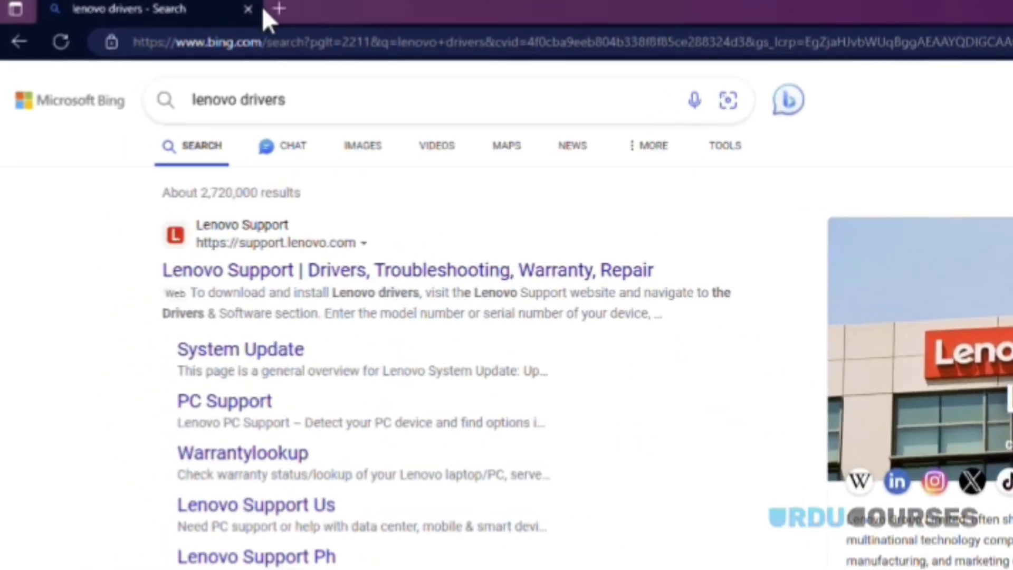
left_click(132, 5)
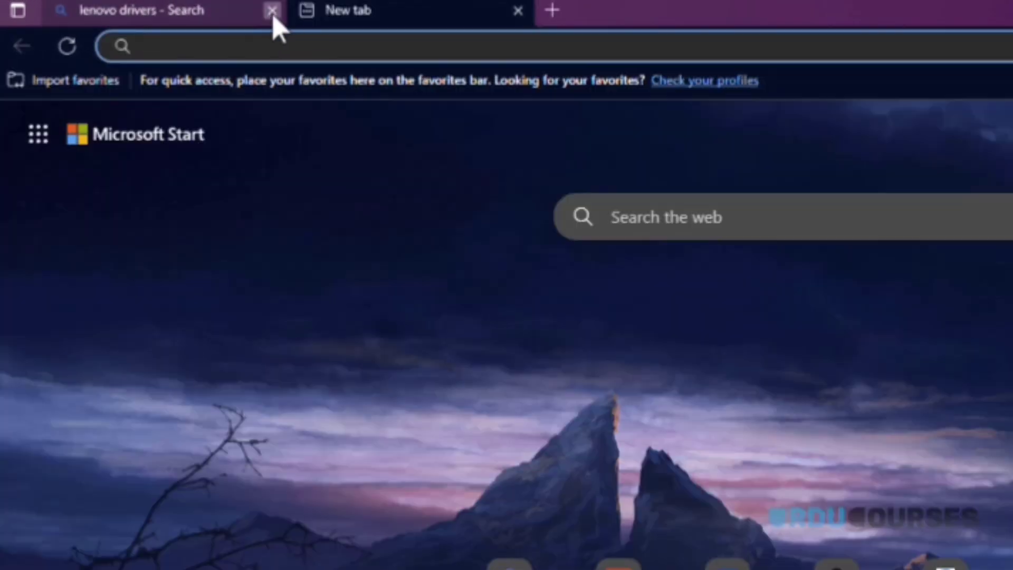
left_click(272, 12)
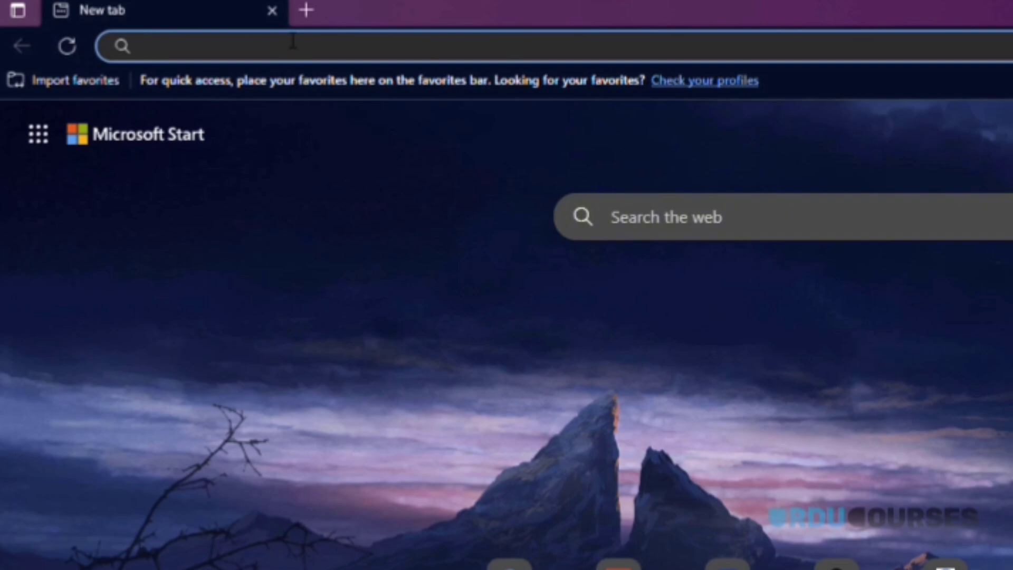
Step: Search the web for 'idm' and open the Internet Download Manager website
type("idm")
key("Return")
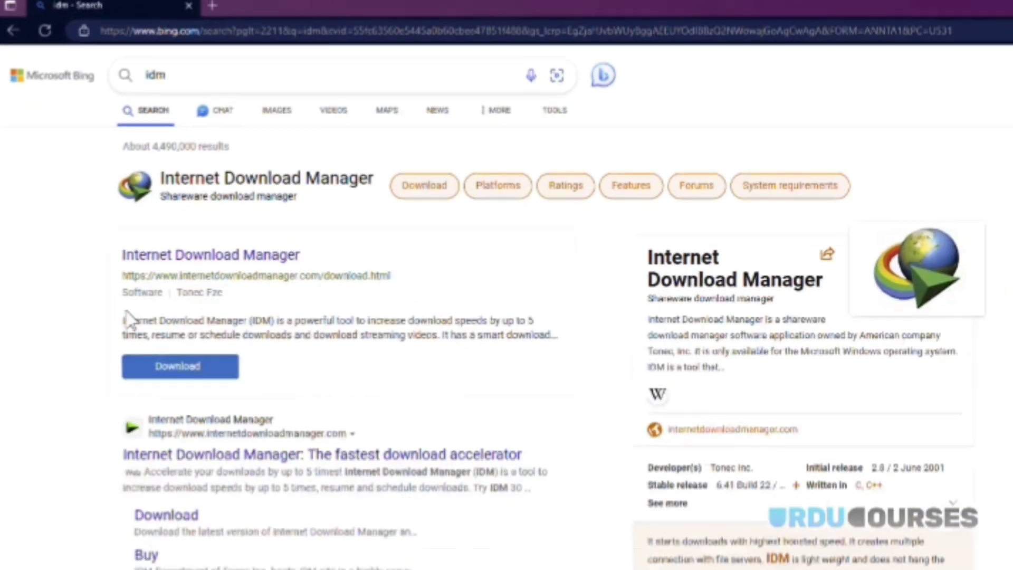
left_click(188, 453)
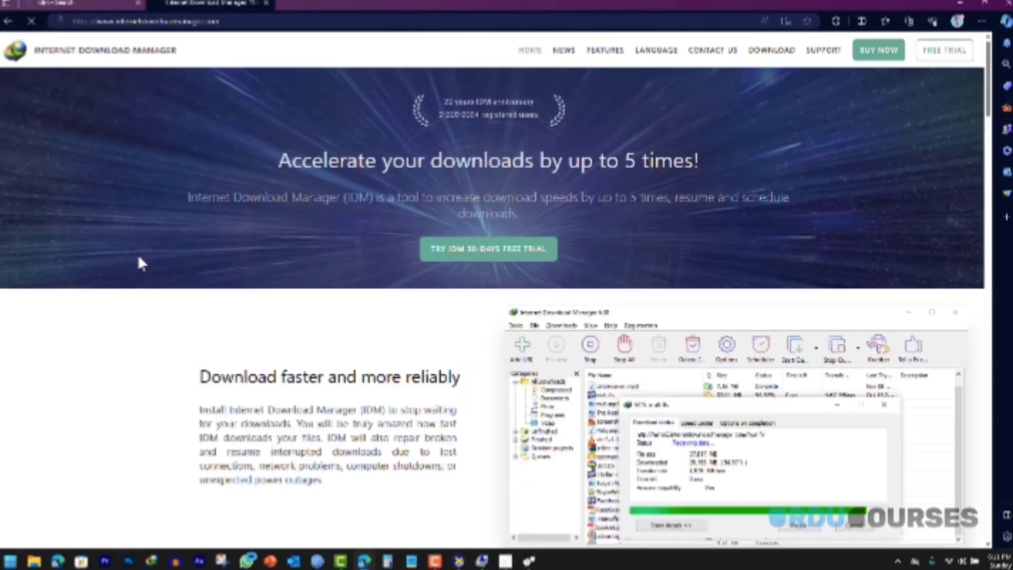
scroll(140, 260, "down", 8)
scroll(474, 256, "up", 8)
Step: Start the IDM free trial download, cancel it, and open a new blank tab
left_click(473, 255)
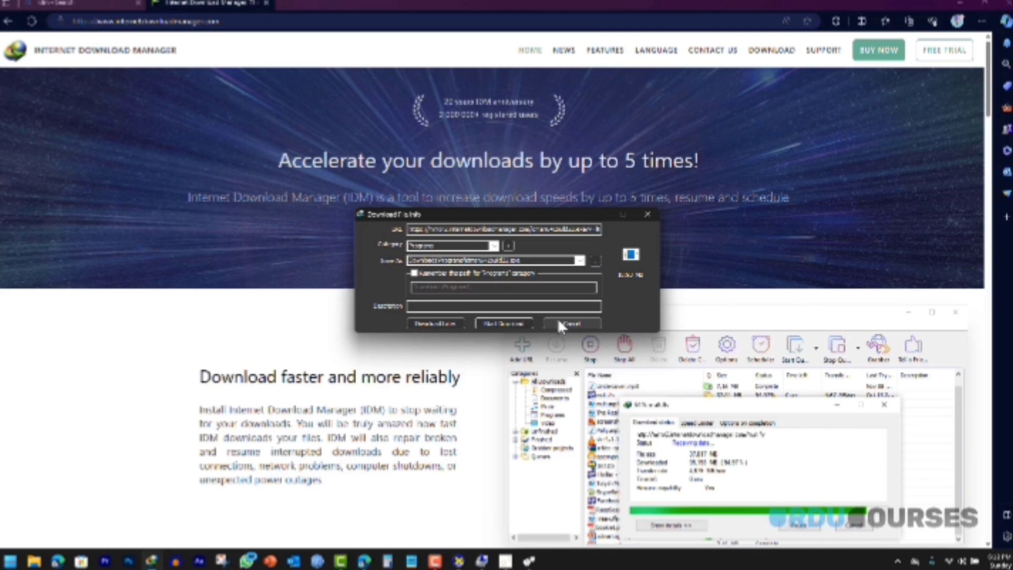
left_click(560, 324)
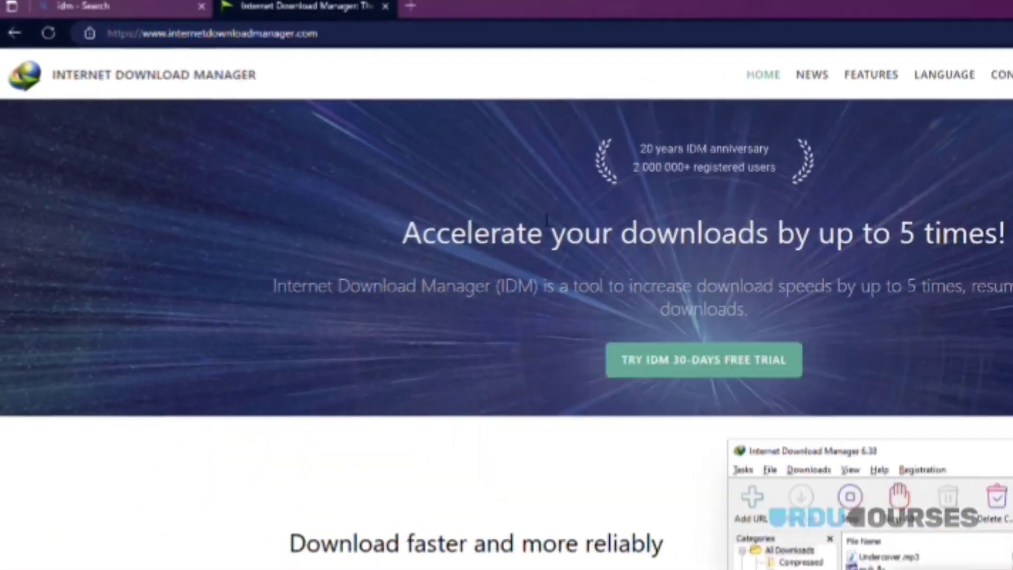
left_click(282, 5)
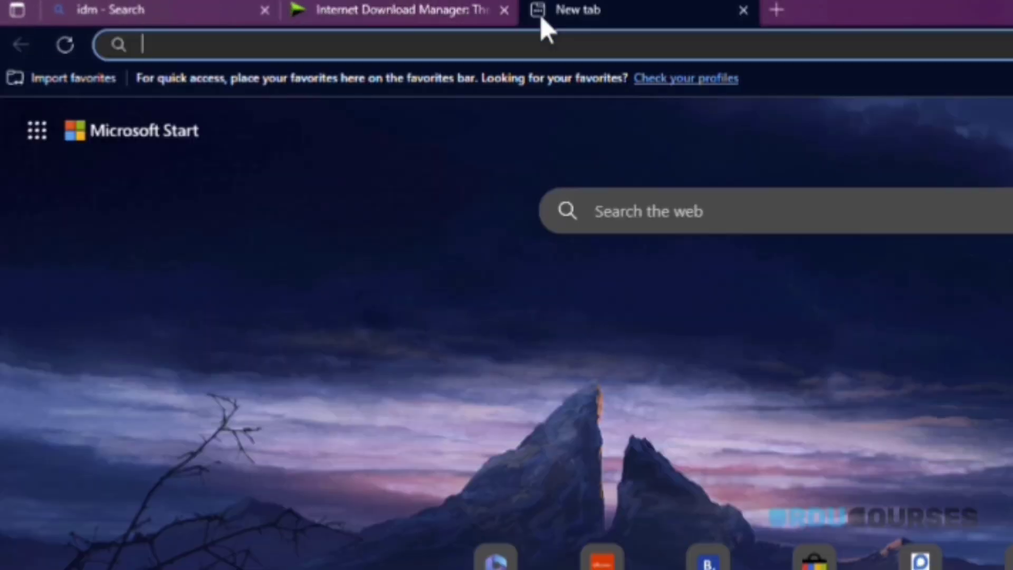
Step: Search for 'ninite', open the Ninite site, and tick WinRAR under Compression
type("ninit")
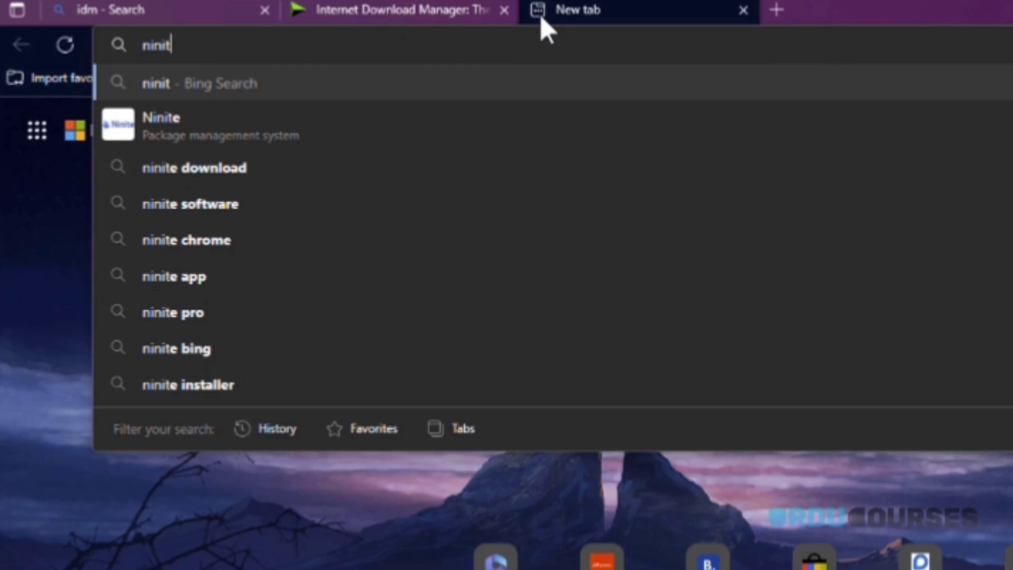
type("e")
key("Return")
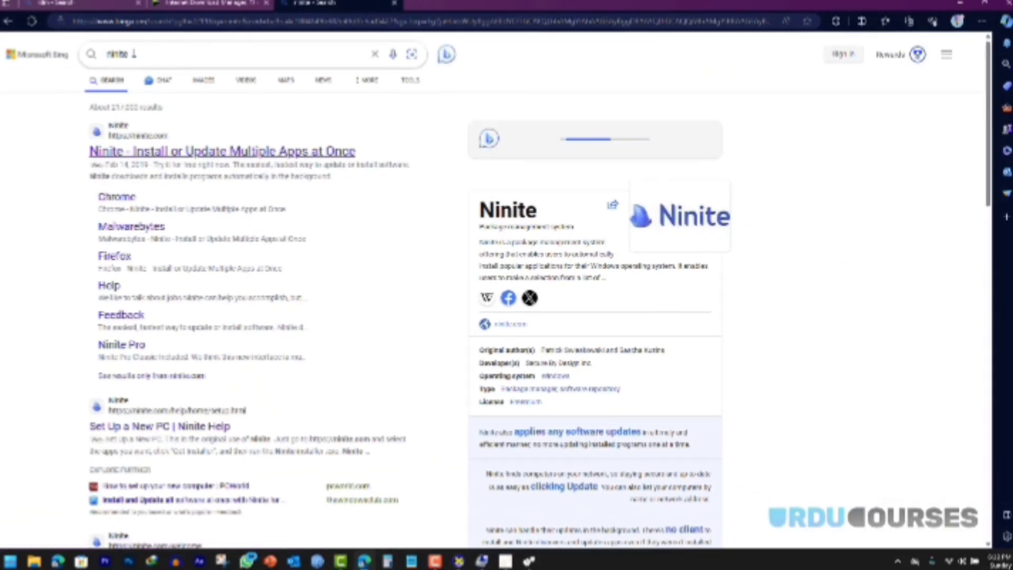
scroll(459, 179, "down", 1)
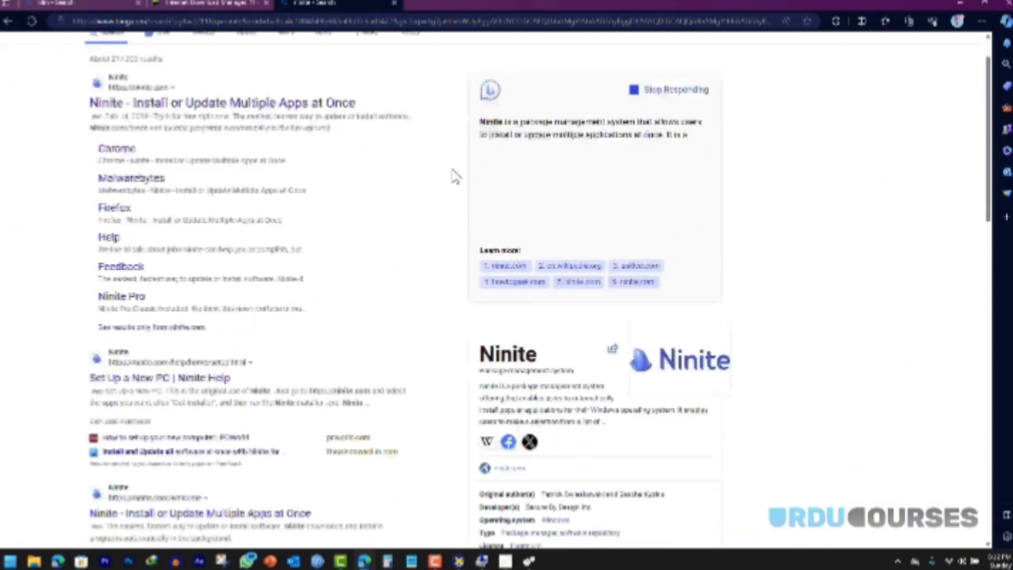
scroll(455, 177, "down", 3)
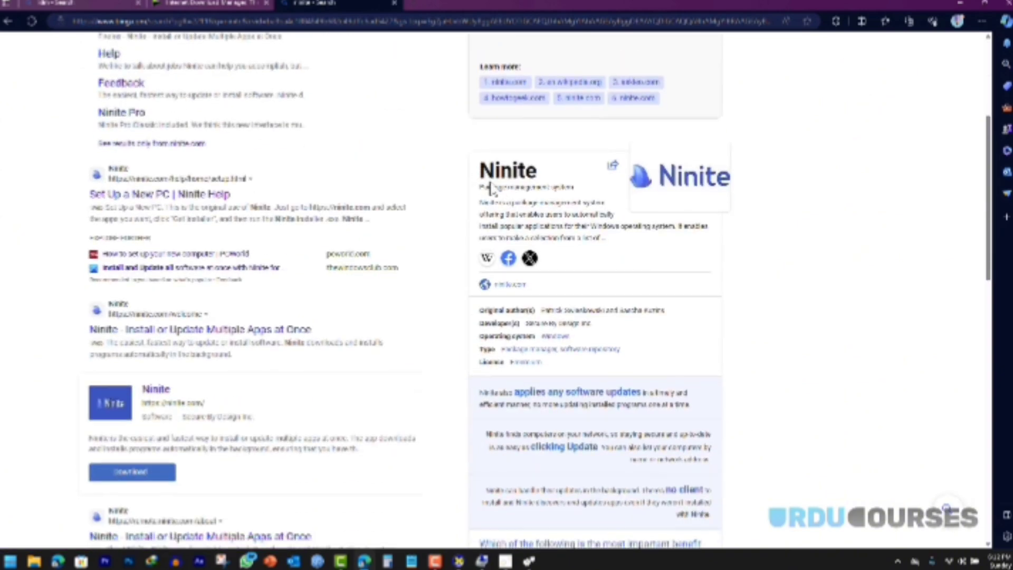
scroll(330, 153, "up", 4)
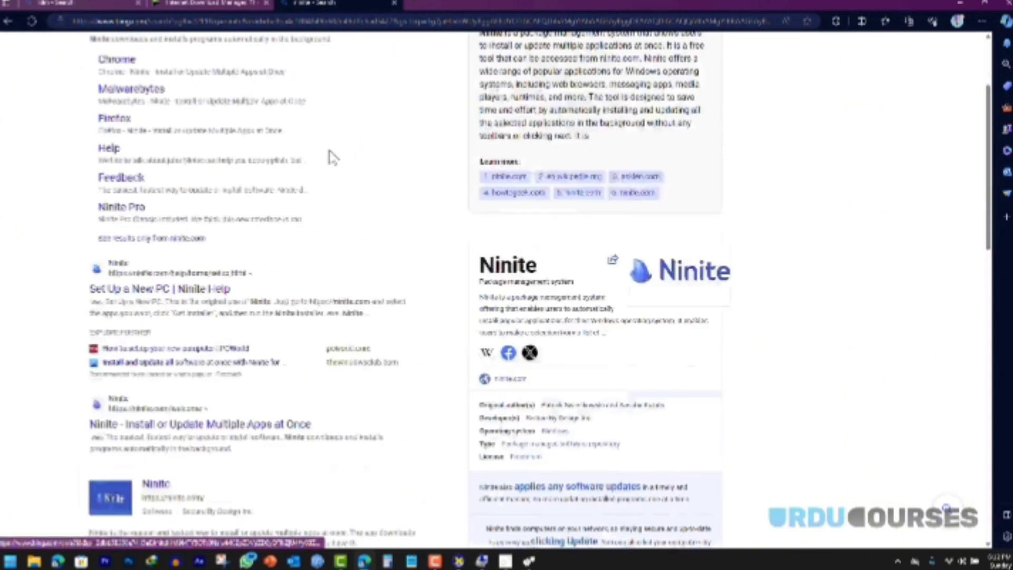
left_click(138, 154)
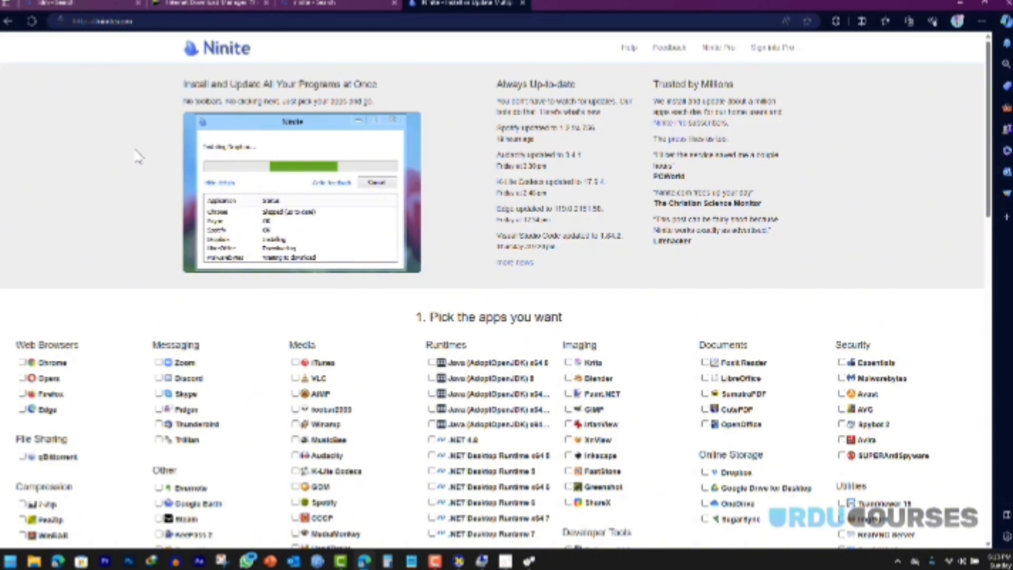
scroll(138, 156, "down", 3)
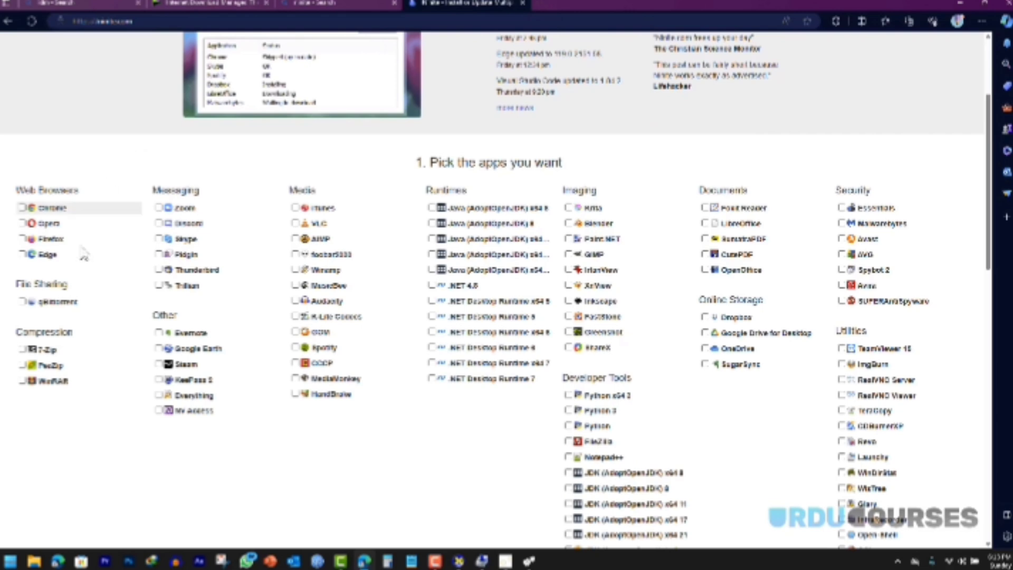
left_click(22, 381)
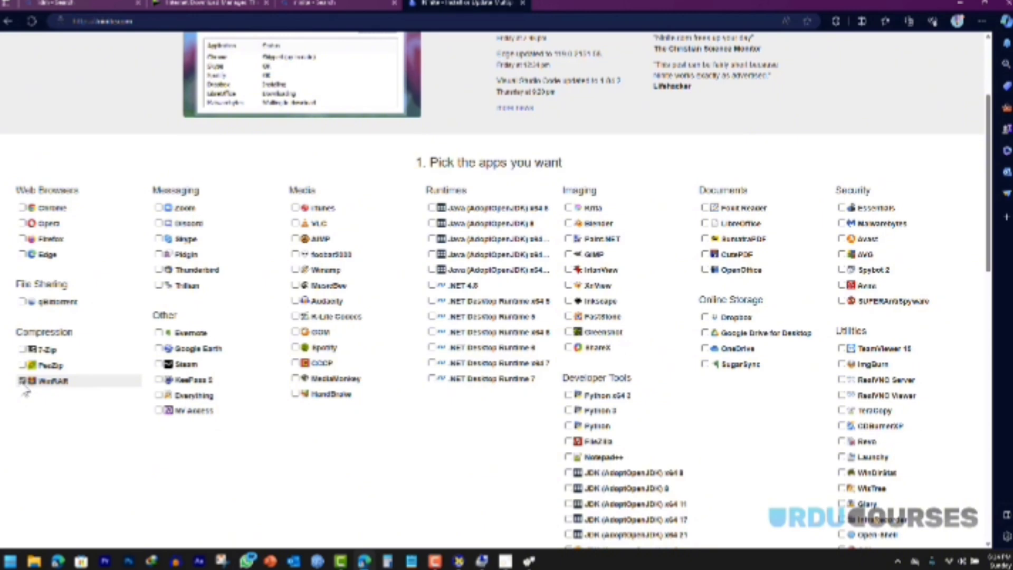
Step: Tick all Runtimes: the five Java (AdoptOpenJDK) entries, .NET 4.8 and .NET Desktop Runtimes 6, 7 and 8
left_click(432, 208)
left_click(432, 223)
left_click(432, 238)
left_click(431, 254)
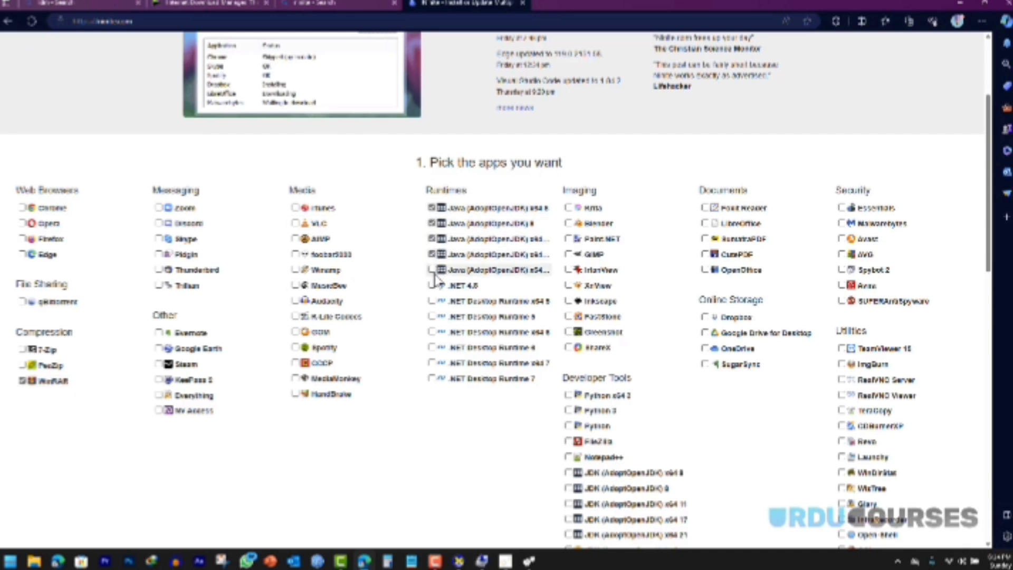
left_click(432, 270)
left_click(431, 286)
left_click(431, 301)
left_click(431, 316)
left_click(431, 332)
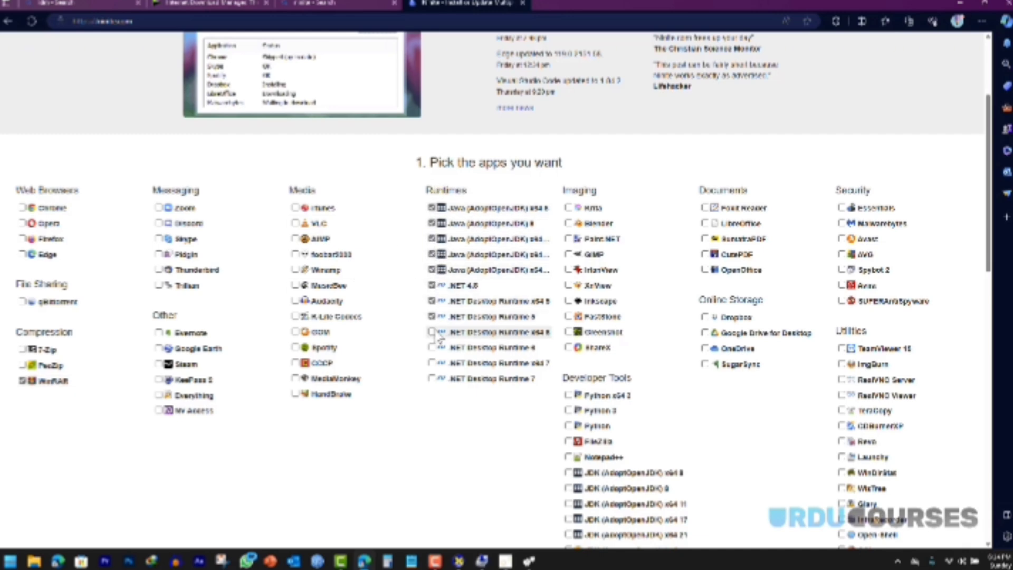
left_click(431, 347)
left_click(432, 363)
left_click(432, 378)
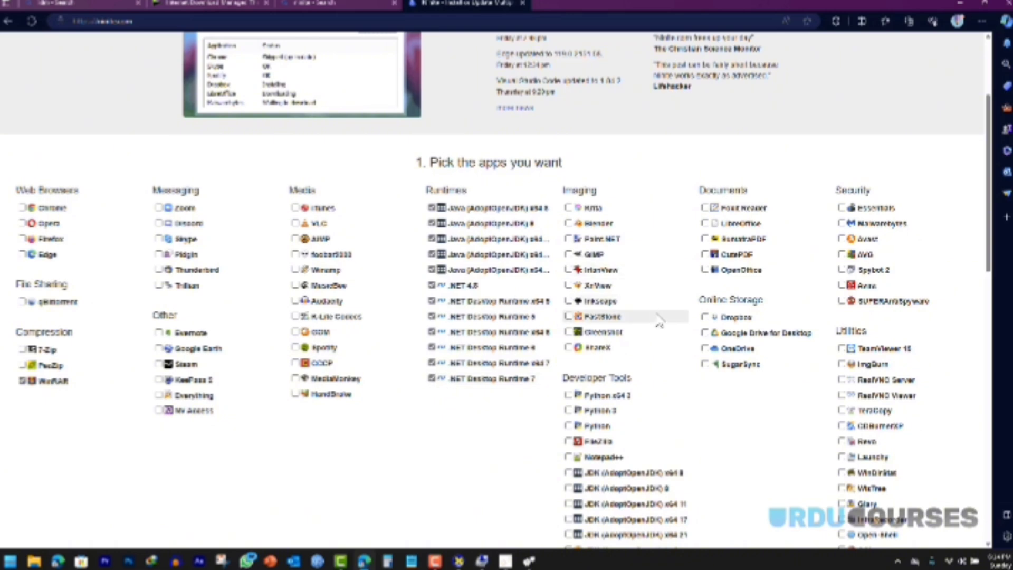
Step: Tick the three Python entries (Python x64 3, Python 3, Python) under Developer Tools
scroll(659, 319, "down", 4)
left_click(568, 162)
left_click(568, 178)
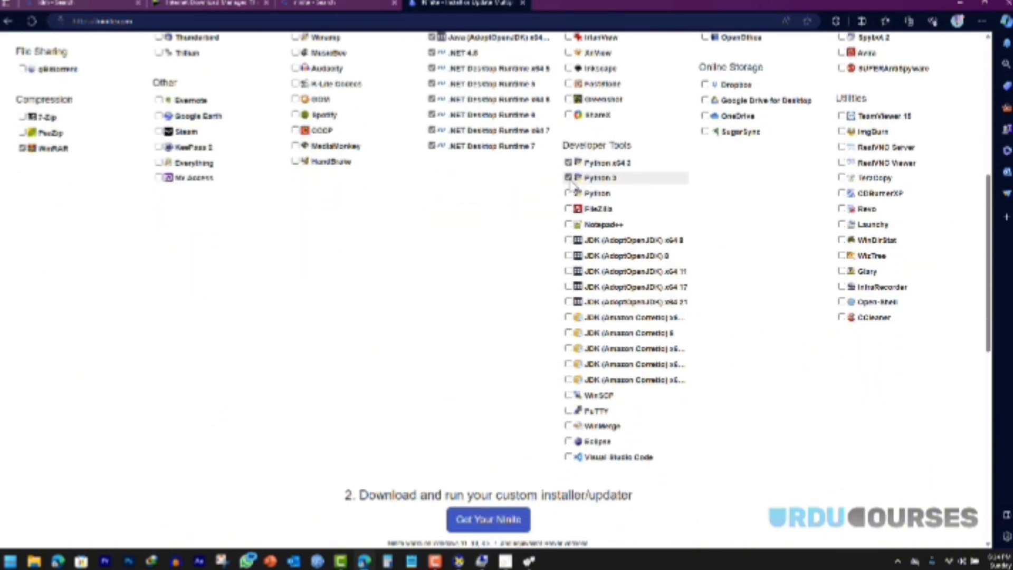
left_click(569, 193)
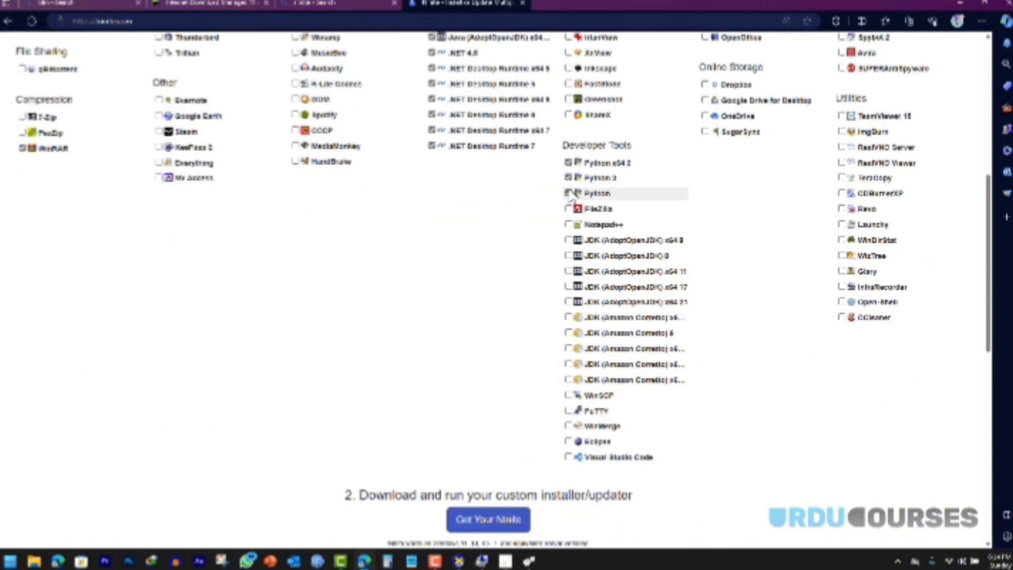
Step: Tick JDK (AdoptOpenJDK) x64 8, 8, x64 11, x64 17, x64 21 and all five Amazon Corretto JDKs
left_click(569, 240)
left_click(568, 255)
left_click(568, 271)
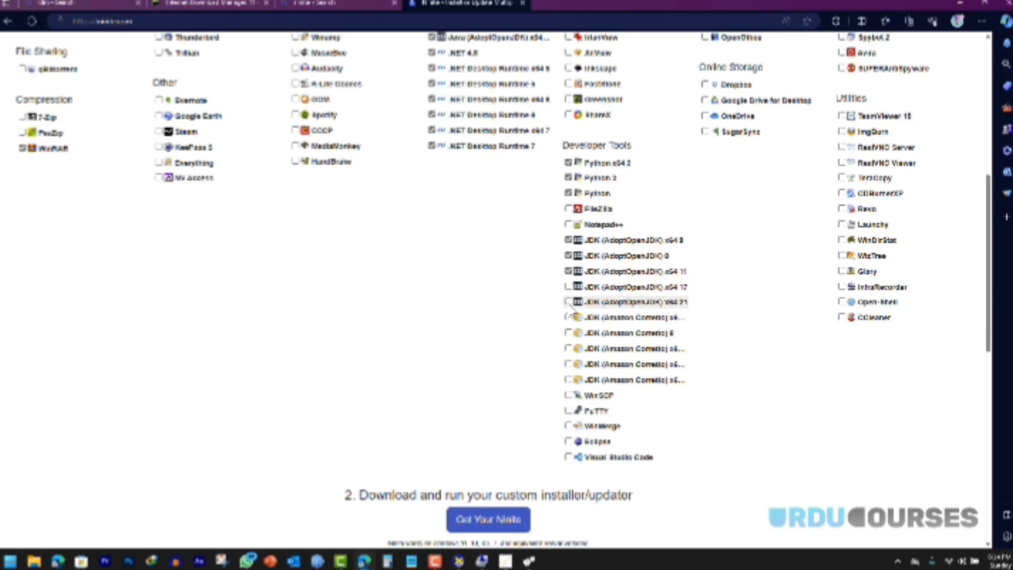
left_click(568, 287)
left_click(568, 302)
left_click(568, 317)
left_click(569, 333)
left_click(569, 348)
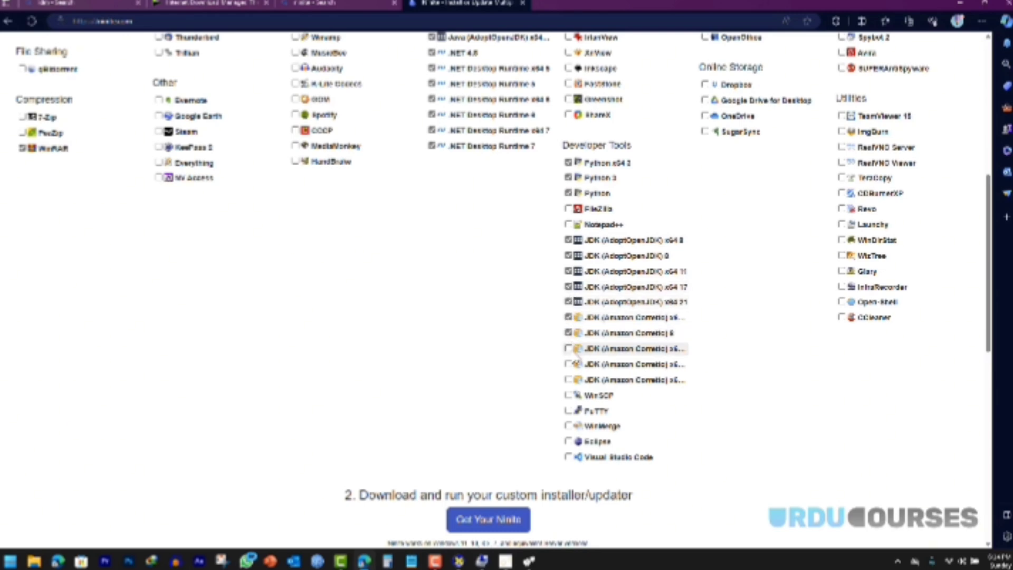
left_click(568, 364)
left_click(568, 380)
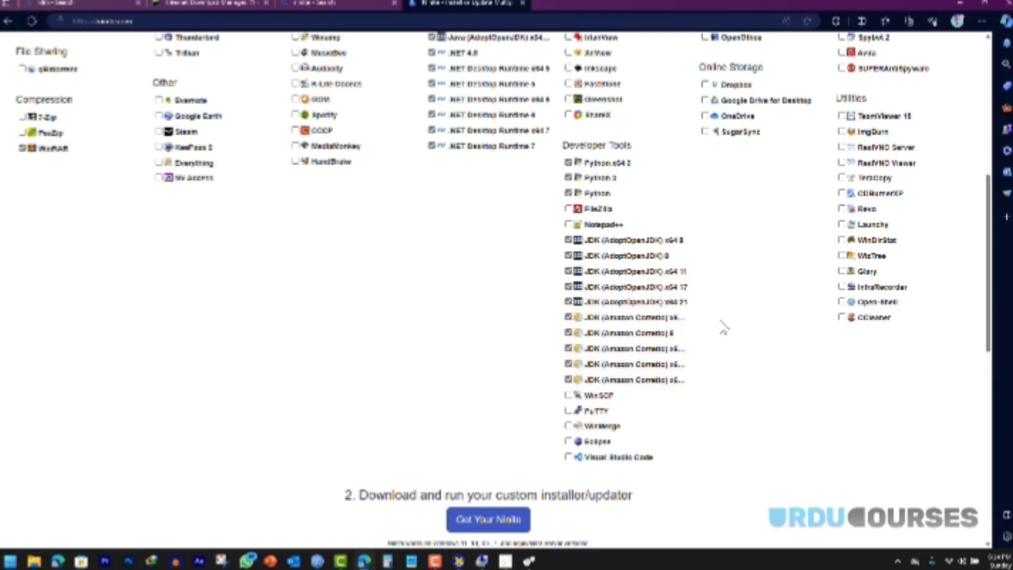
scroll(715, 347, "up", 5)
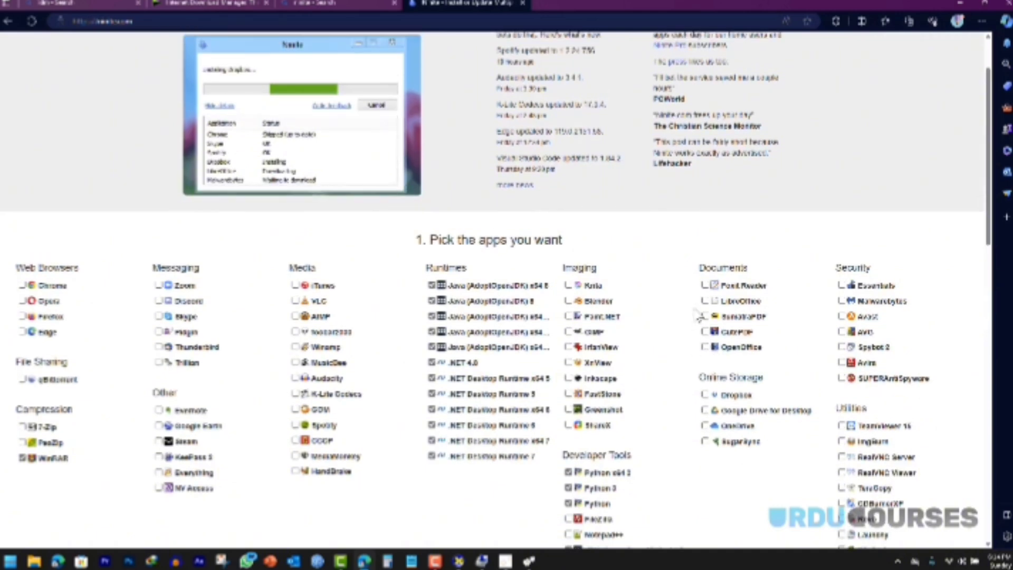
scroll(693, 317, "down", 1)
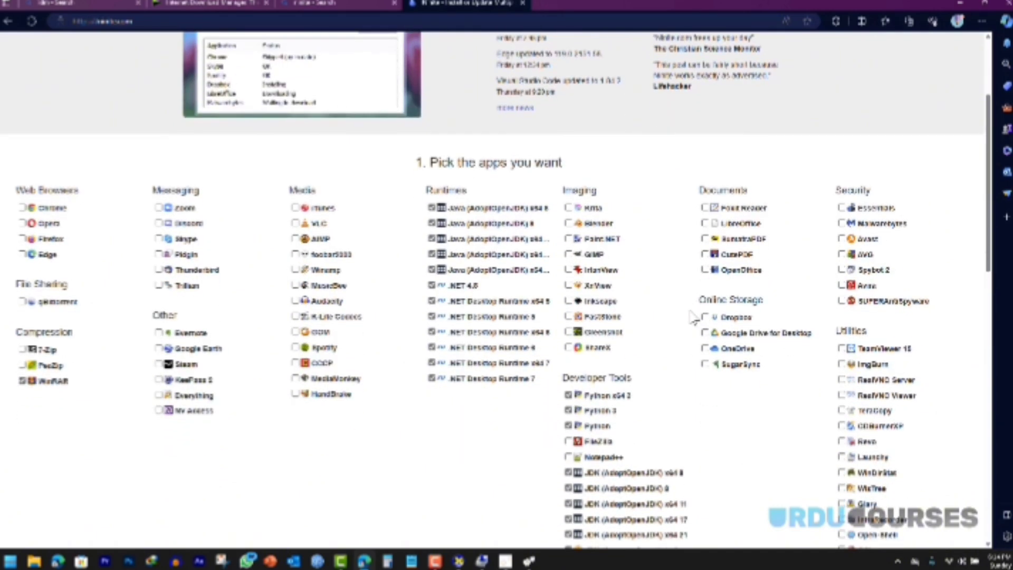
scroll(765, 278, "down", 1)
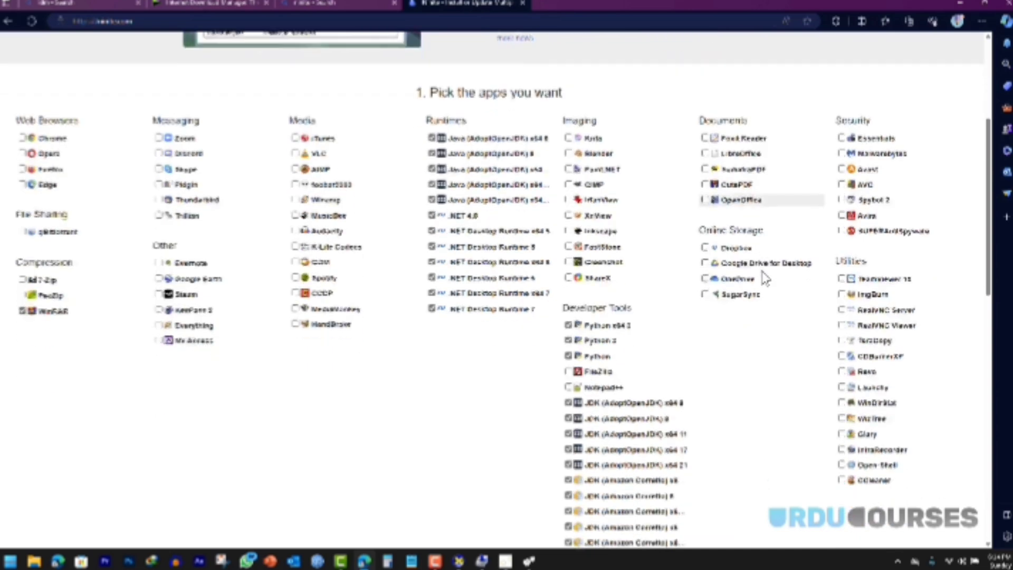
scroll(765, 279, "down", 1)
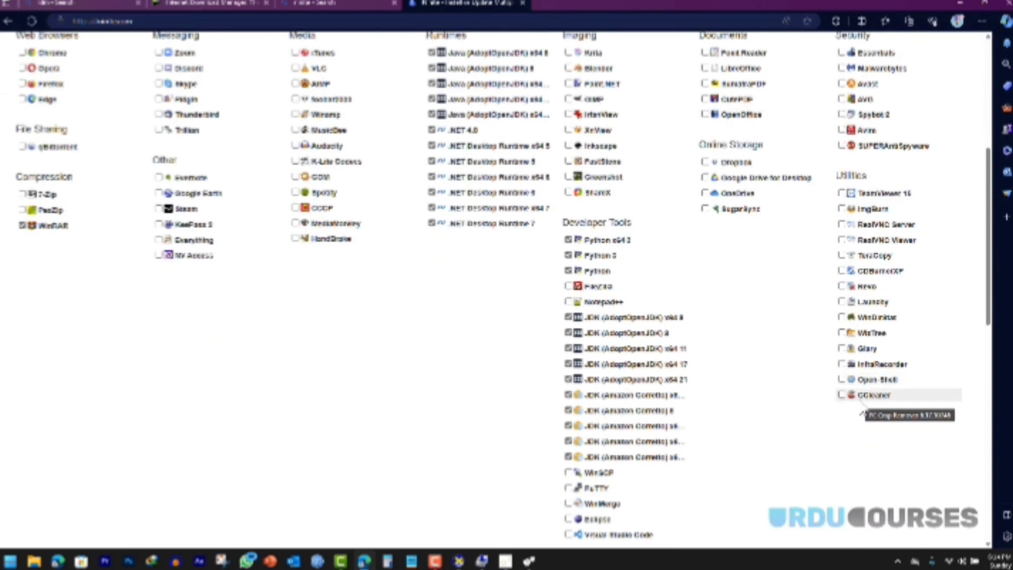
scroll(727, 362, "down", 3)
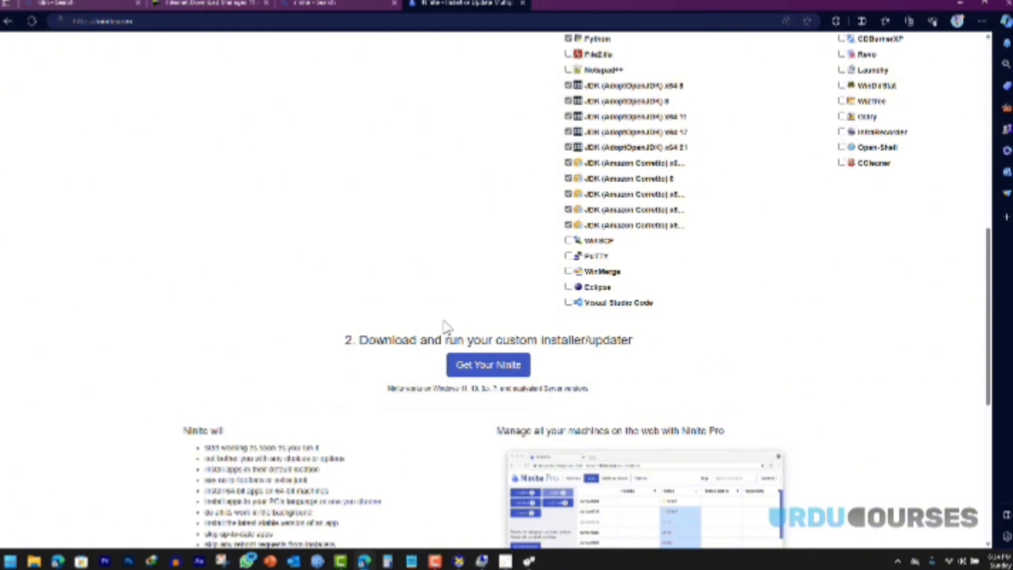
scroll(414, 323, "up", 6)
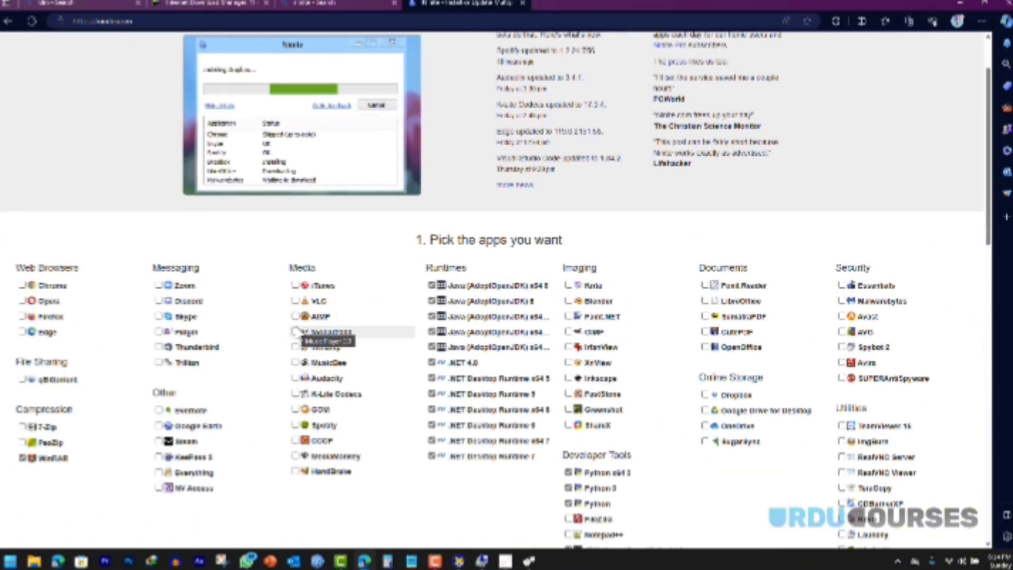
scroll(296, 332, "down", 6)
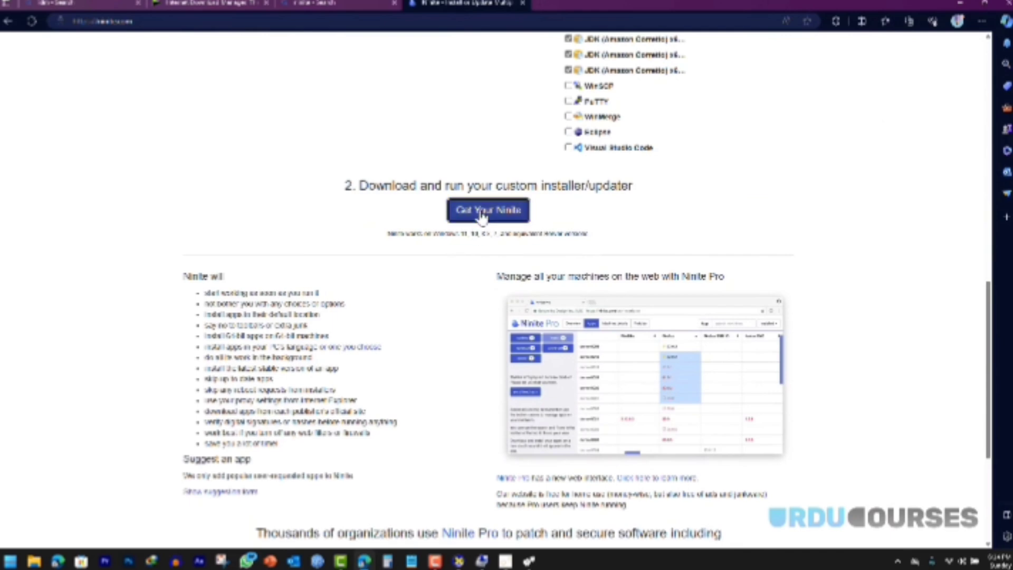
Step: Get the custom Ninite installer, download it through IDM, and run it
left_click(483, 218)
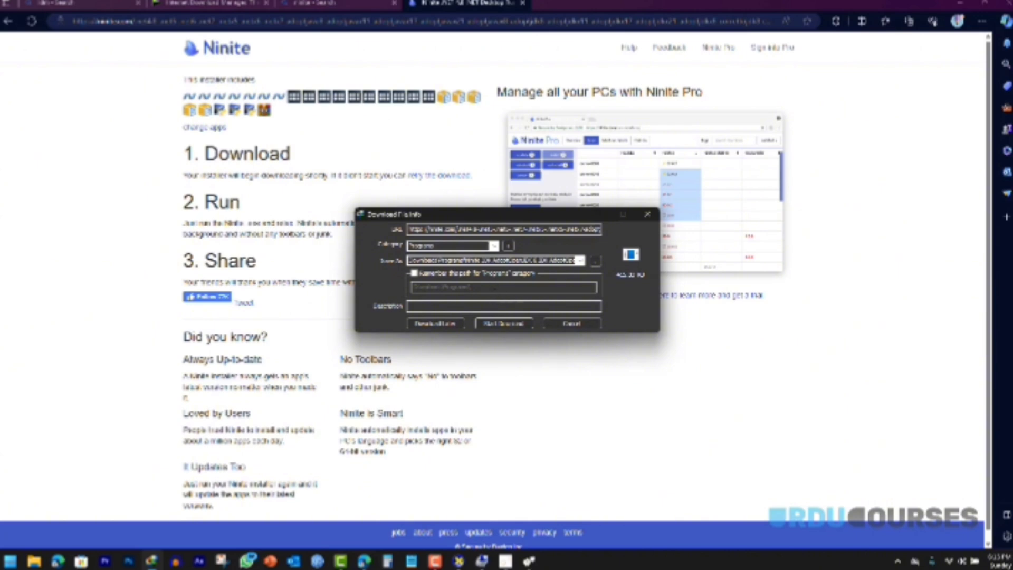
left_click(500, 323)
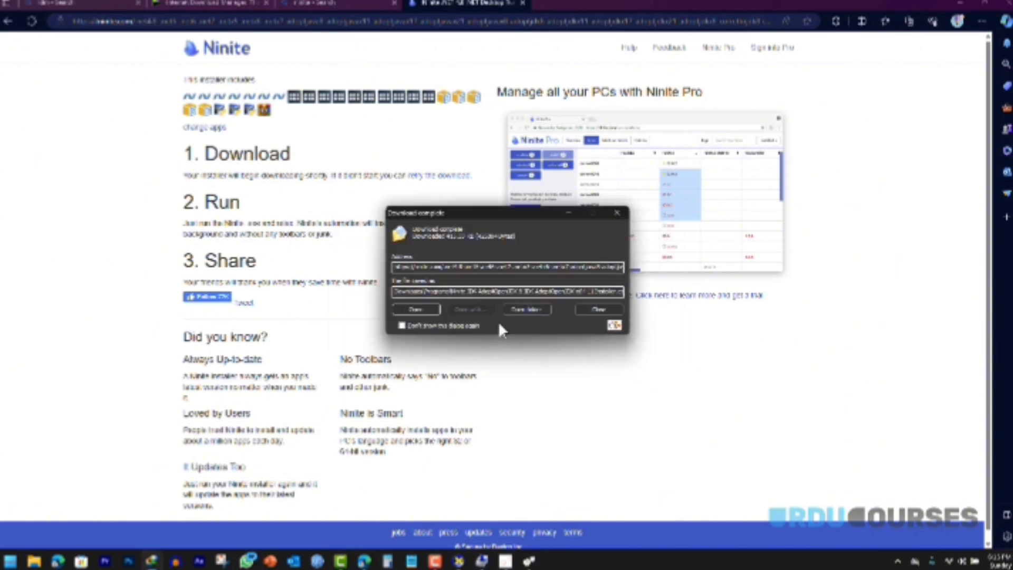
left_click(425, 312)
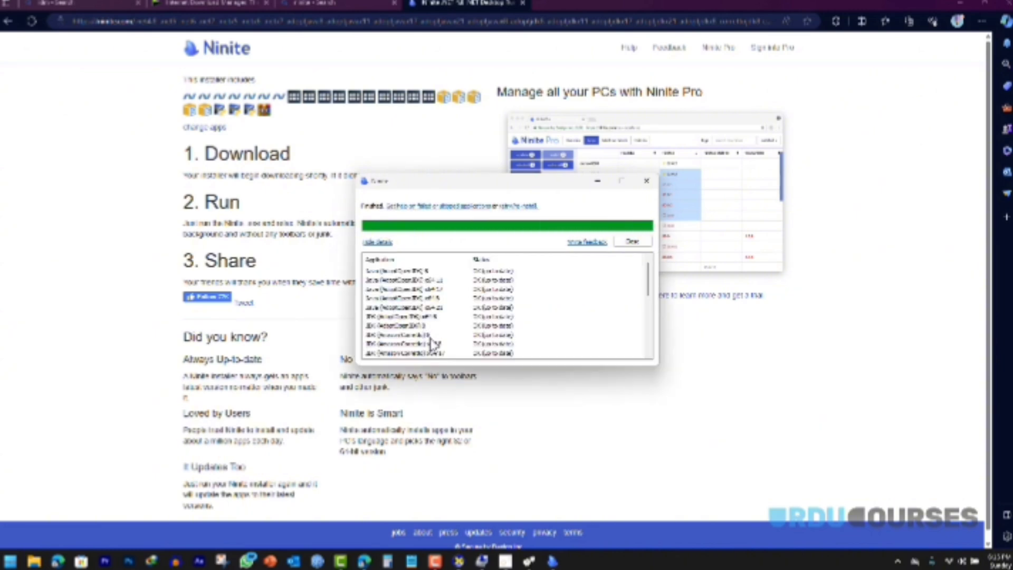
Step: Review the installer's results list and close the finished Ninite window
scroll(434, 311, "down", 10)
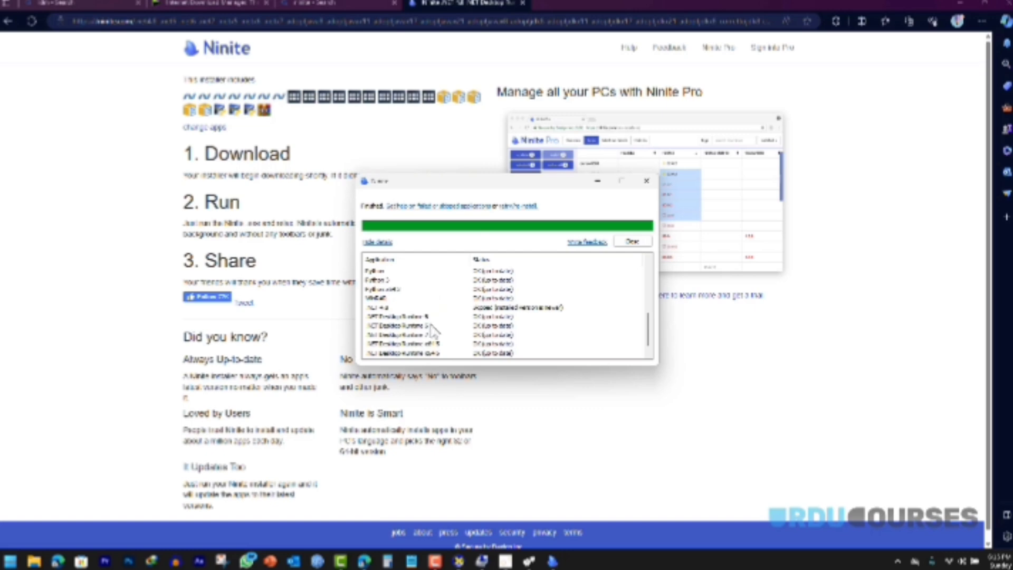
scroll(432, 328, "down", 1)
scroll(432, 328, "up", 10)
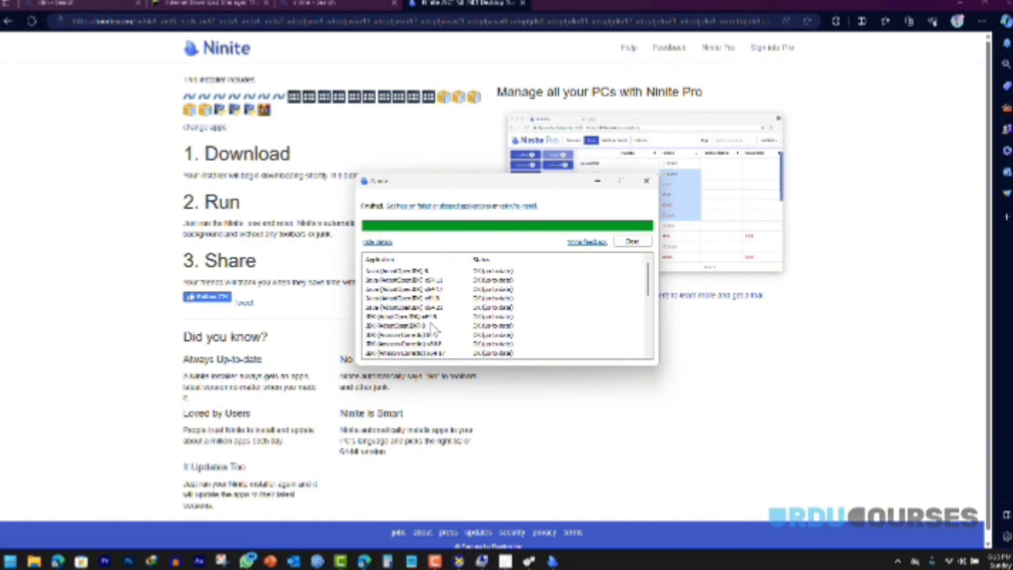
scroll(433, 328, "down", 3)
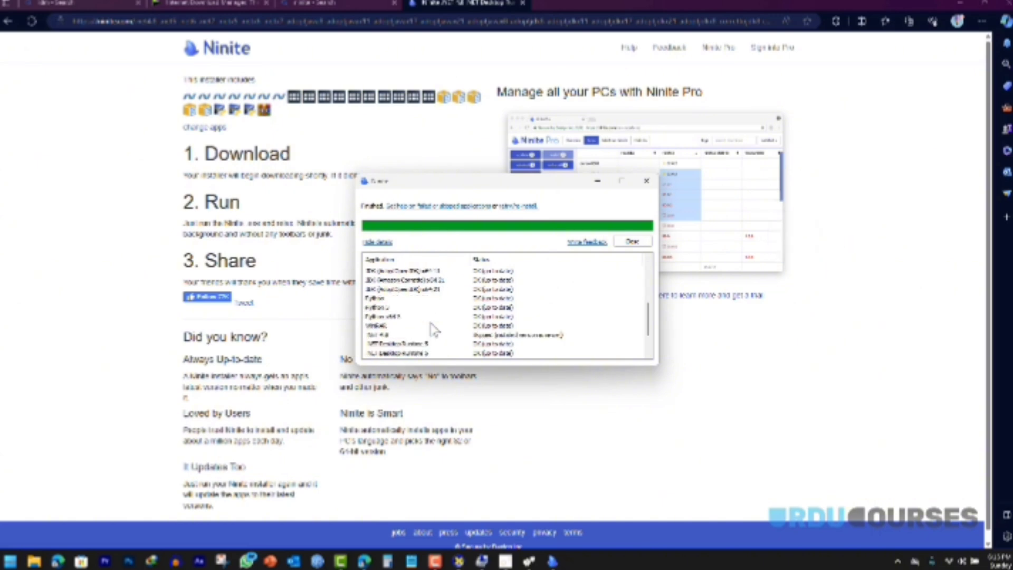
scroll(432, 330, "down", 2)
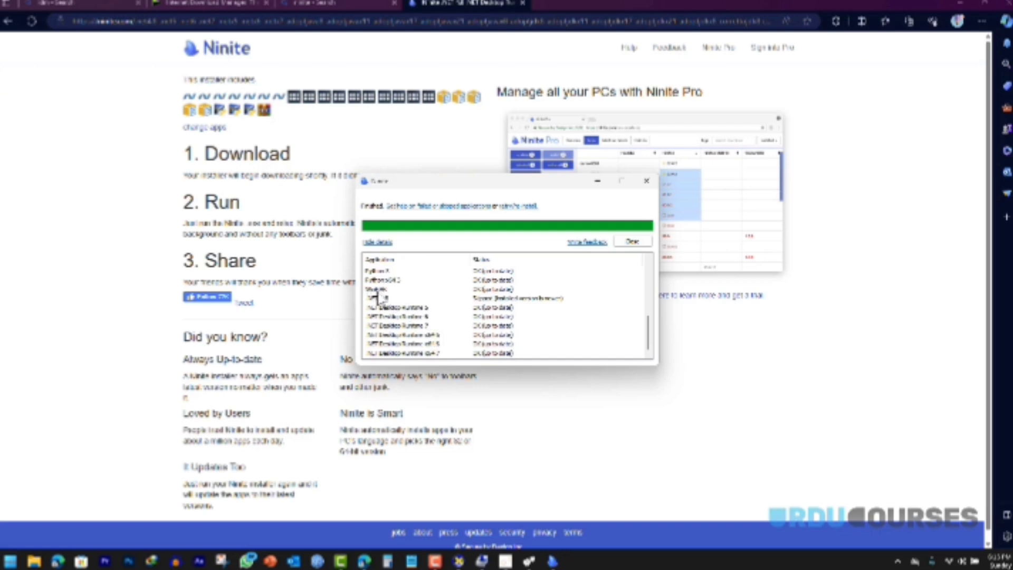
left_click(634, 242)
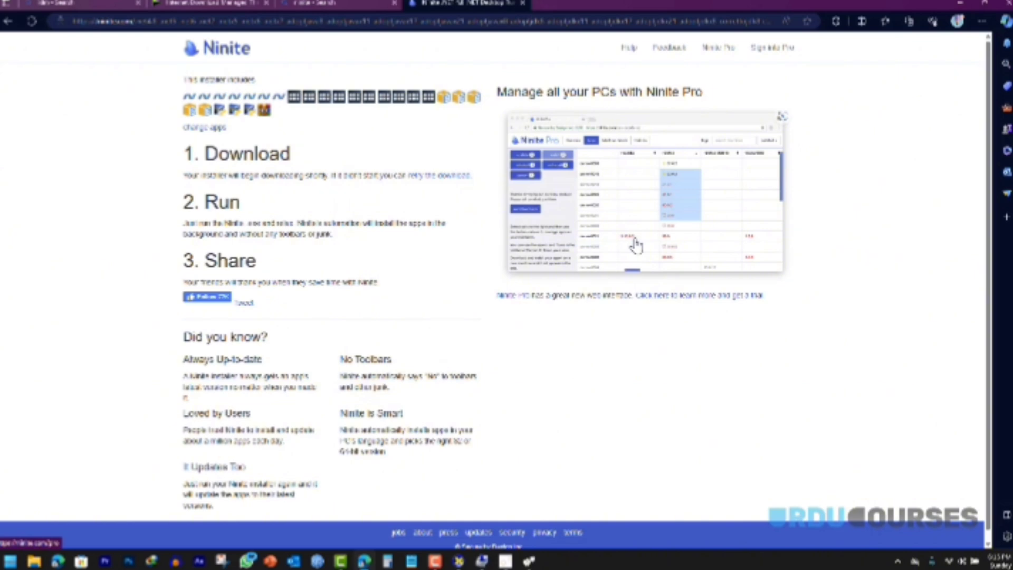
Step: On the Bing tab, search for 'c++ redistributable 2019'
left_click(106, 3)
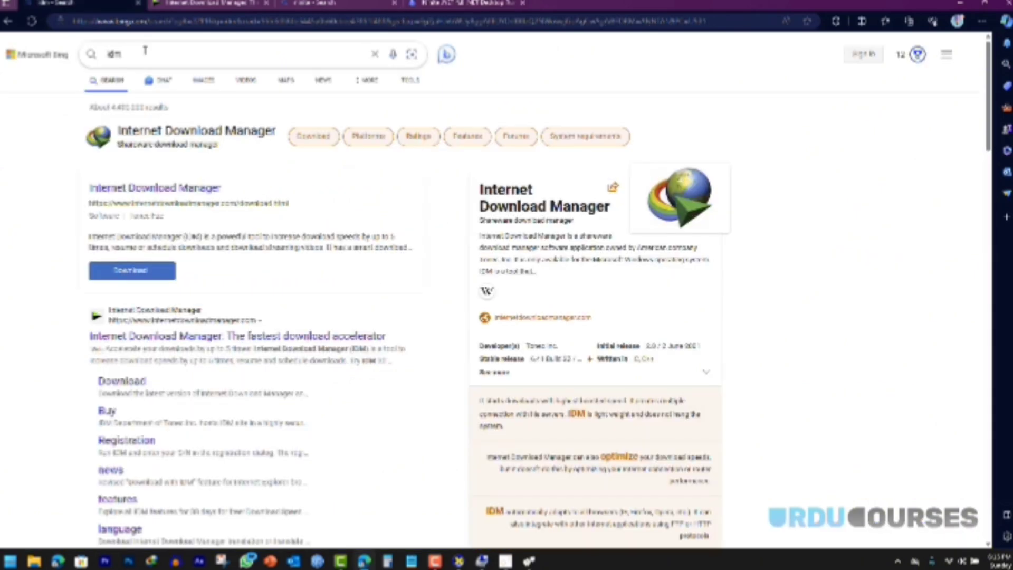
left_click(145, 50)
type("c++")
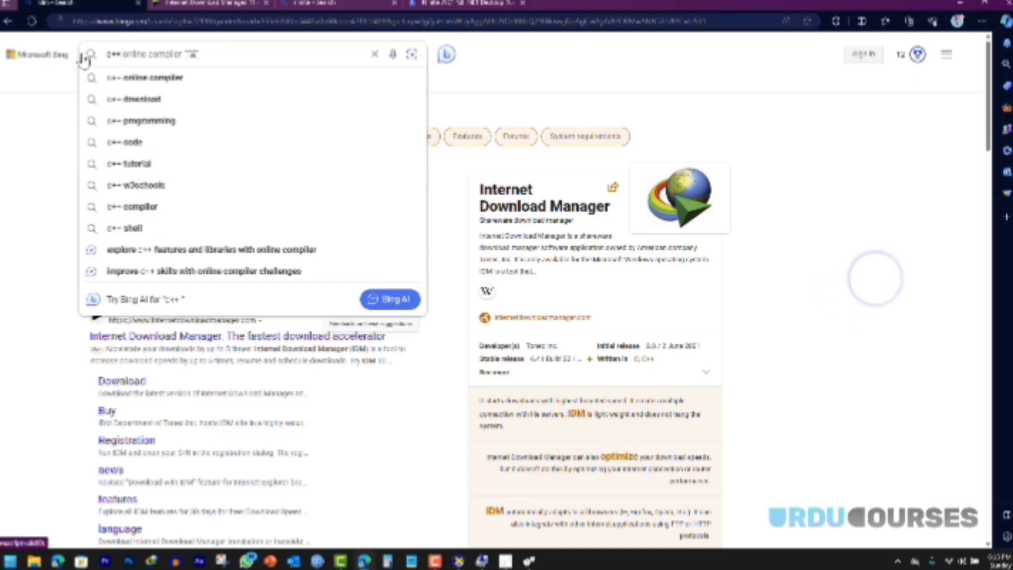
type(" redistributable 2019")
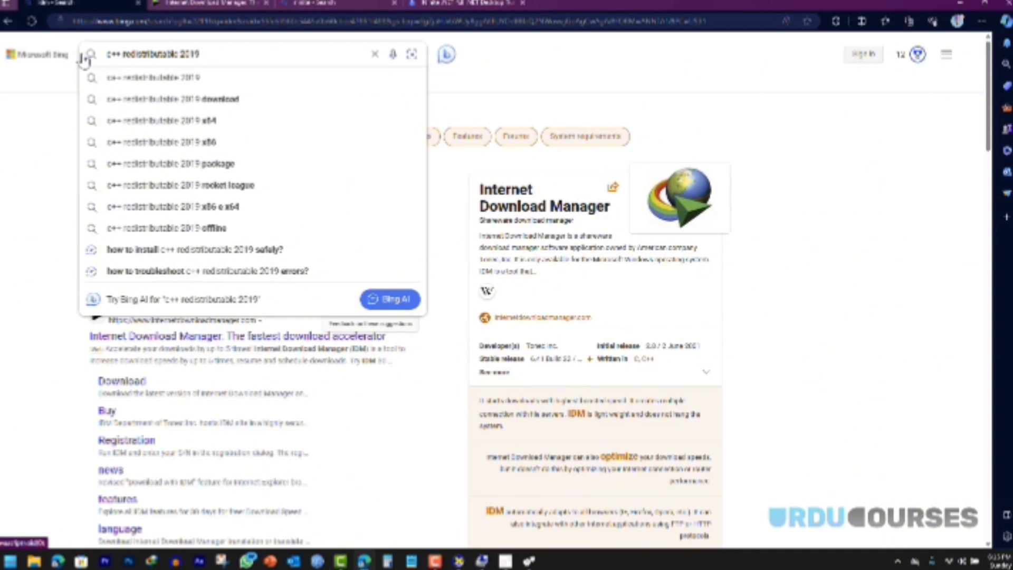
left_click(95, 77)
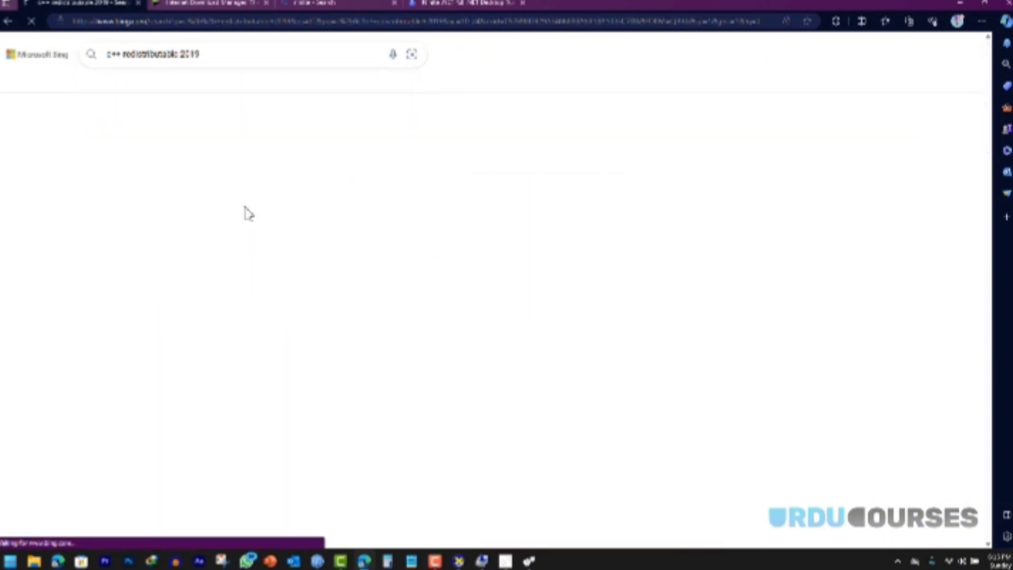
Step: Open the 'Microsoft Visual C++ Redistributable latest supported downloads' result
scroll(39, 197, "down", 5)
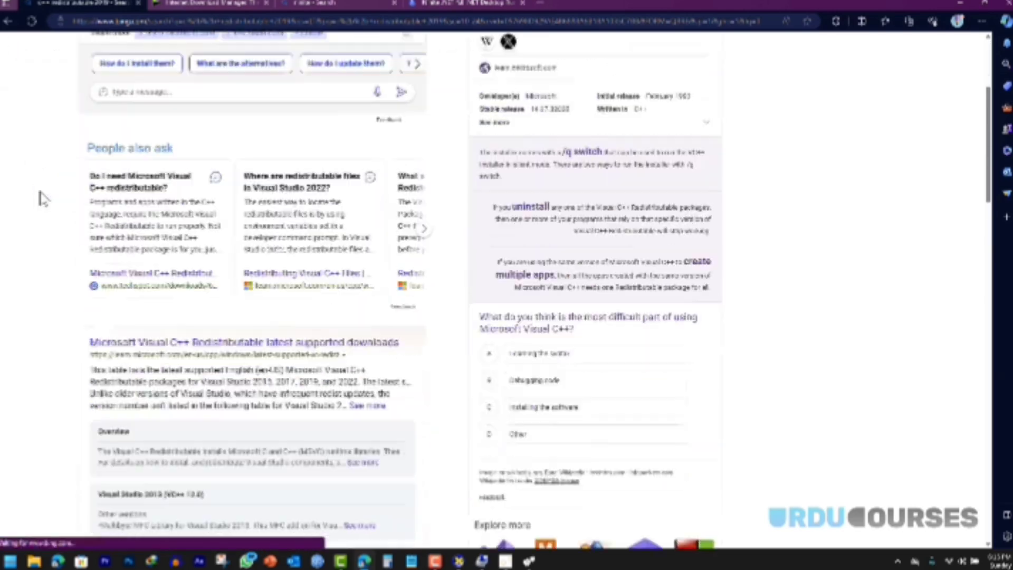
scroll(70, 193, "down", 2)
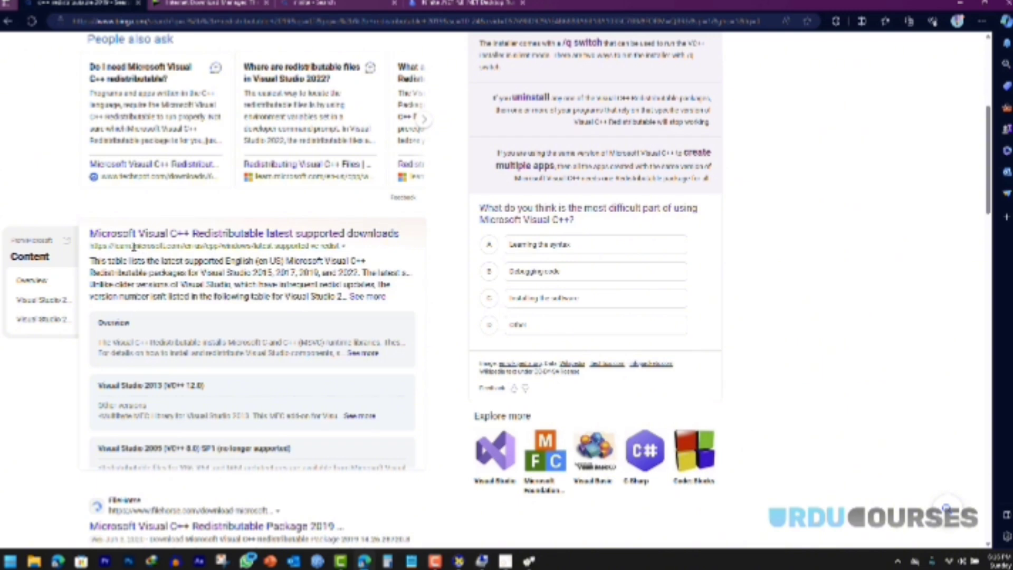
left_click_drag(132, 246, 165, 247)
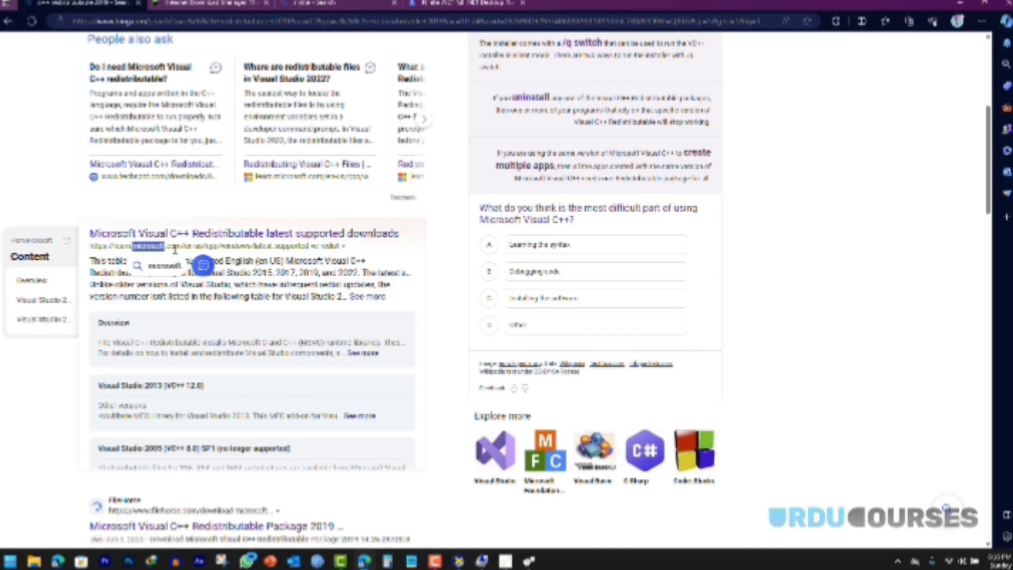
scroll(174, 248, "down", 3)
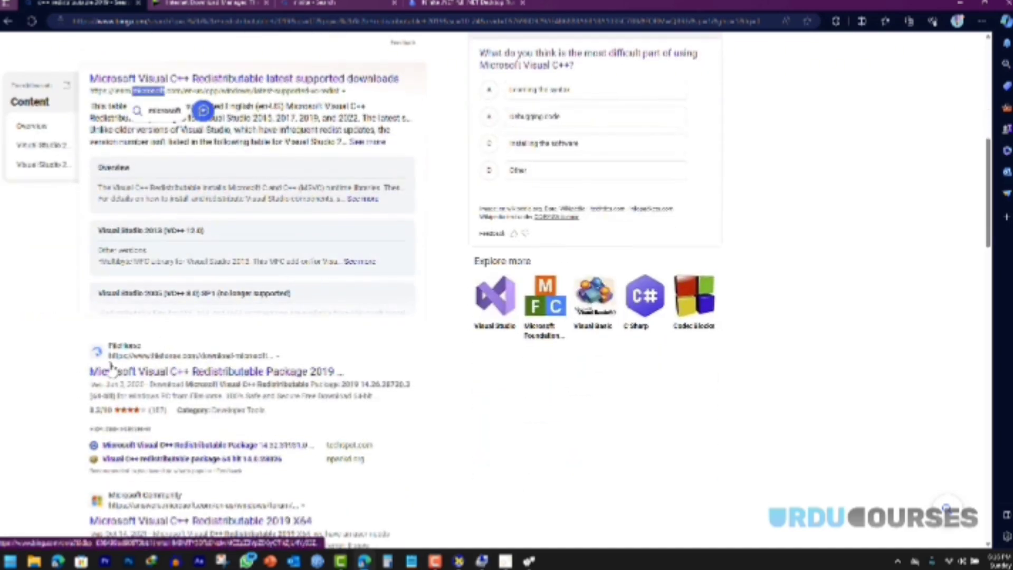
scroll(119, 360, "down", 1)
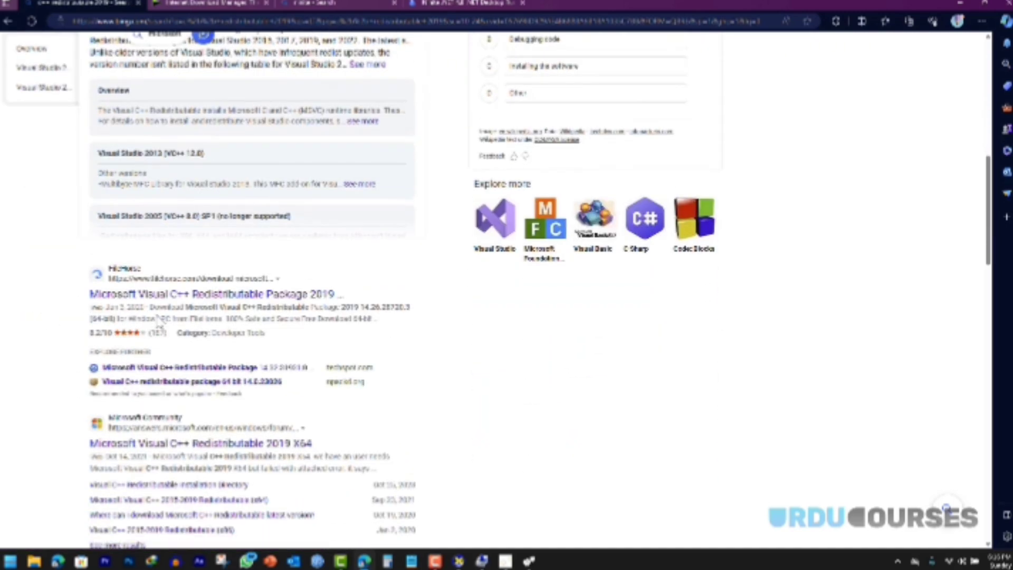
scroll(160, 323, "up", 3)
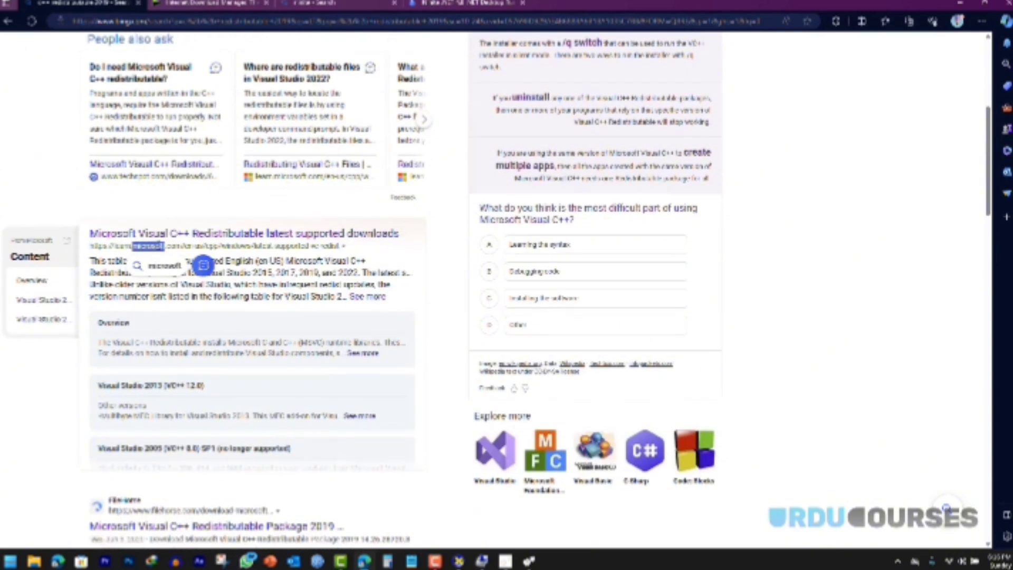
left_click(162, 233)
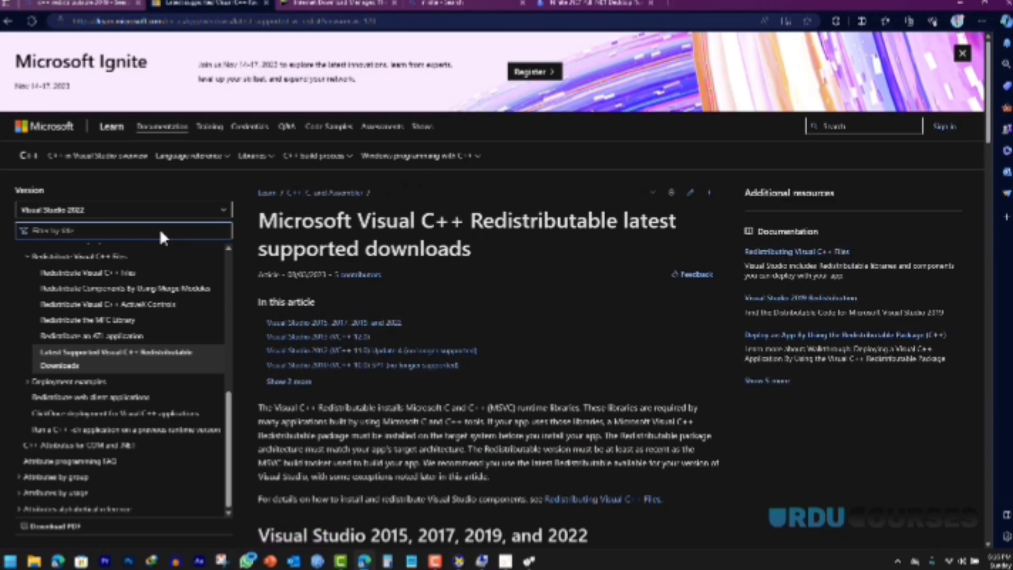
Step: Jump to the Visual Studio 2015–2022 section, highlight the X86 entry, and minimize Edge
scroll(383, 377, "down", 2)
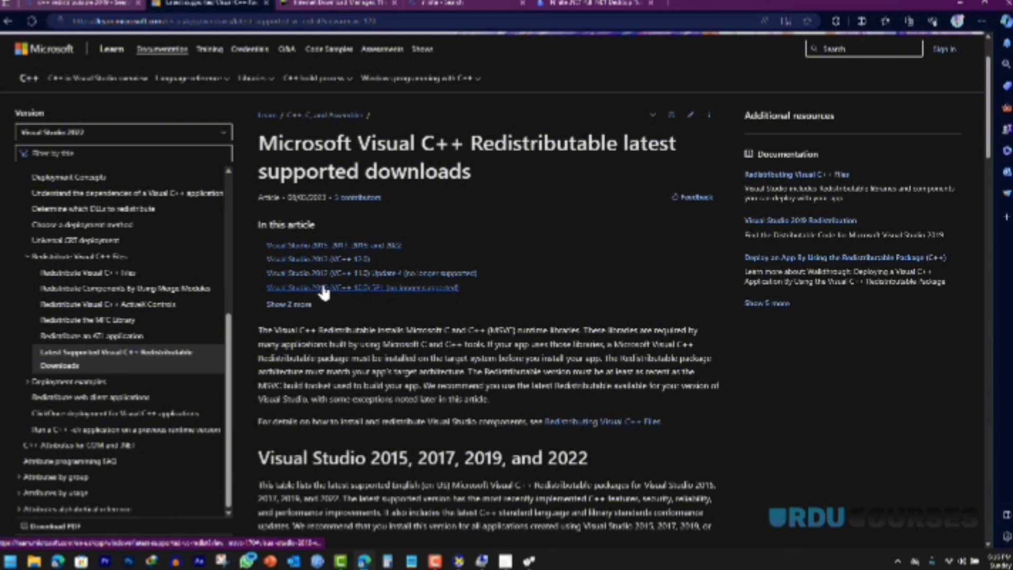
left_click(296, 248)
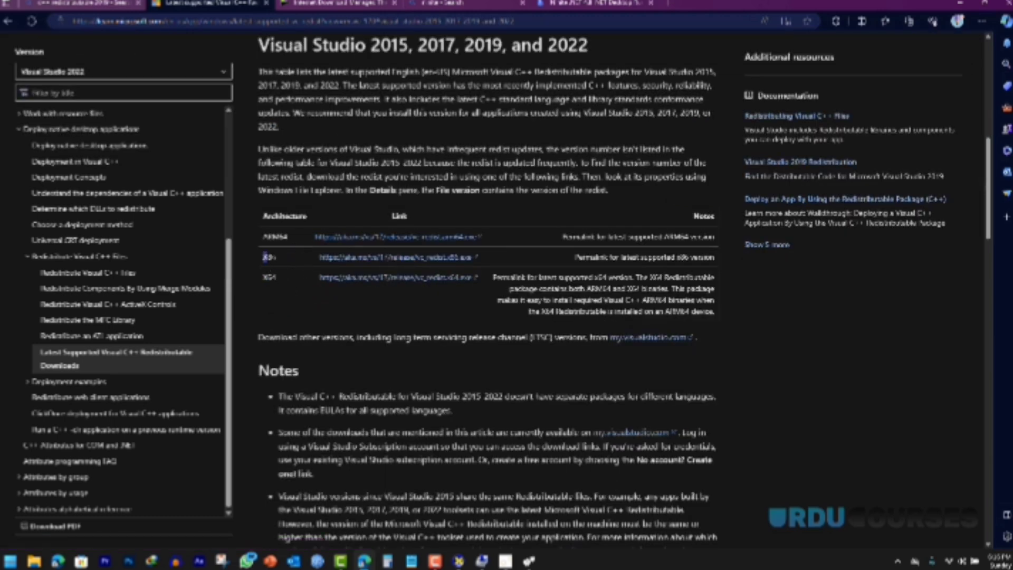
left_click_drag(261, 255, 279, 274)
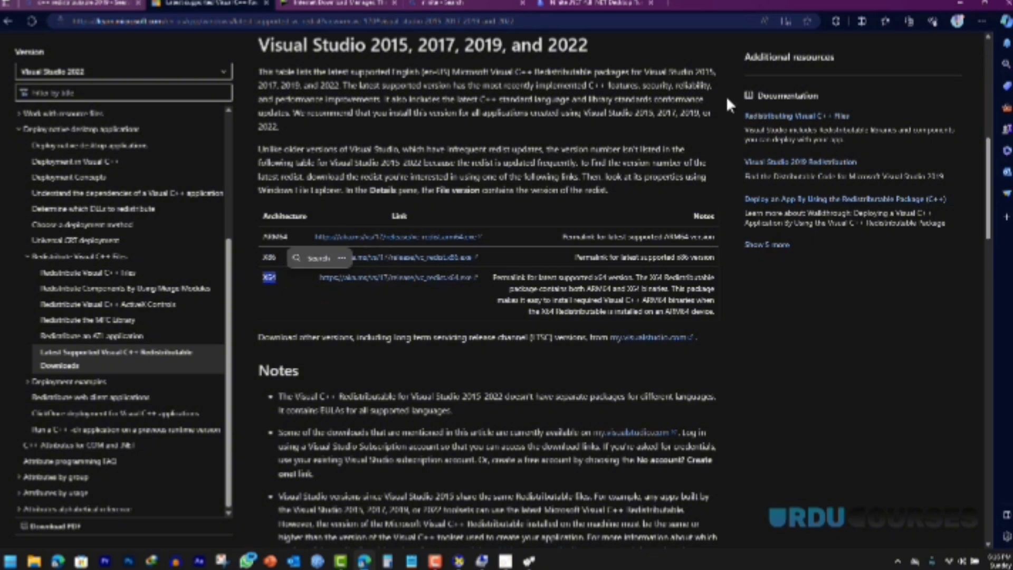
left_click(961, 4)
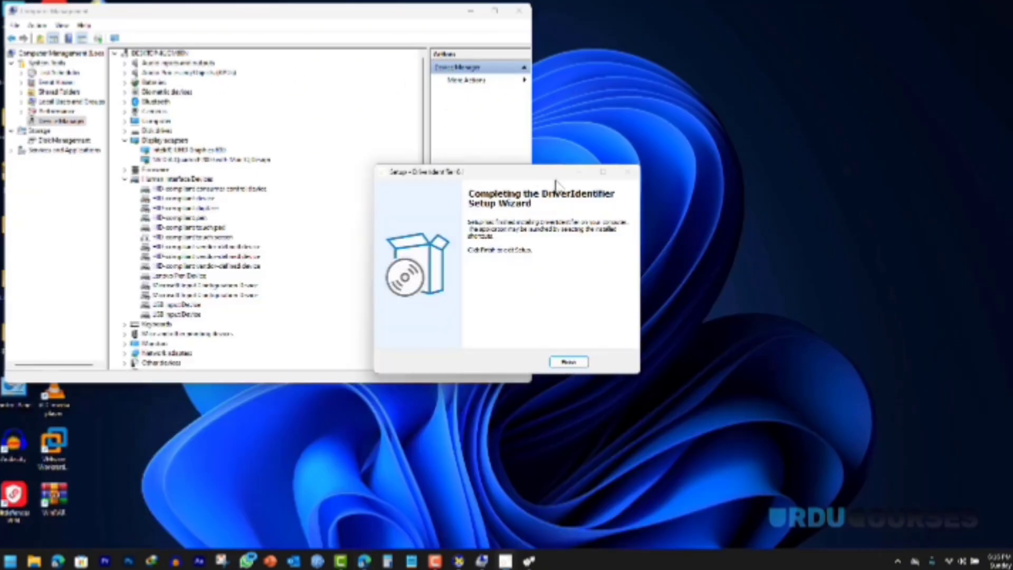
Step: Finish DriverIdentifier setup, close Computer Management, check This PC shows a 64-bit system type, then close Settings
left_click(576, 364)
left_click(519, 10)
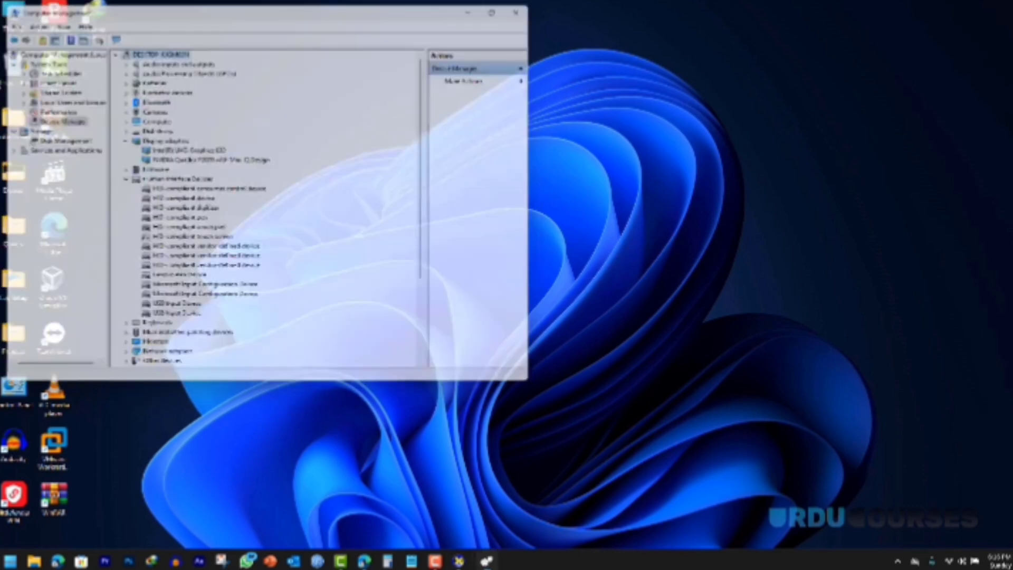
right_click(19, 30)
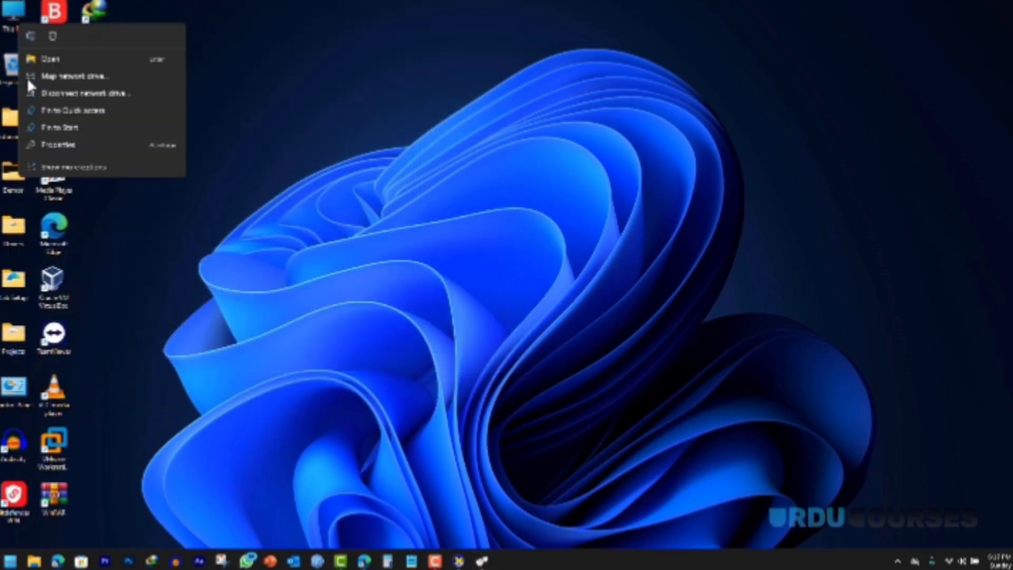
left_click(68, 145)
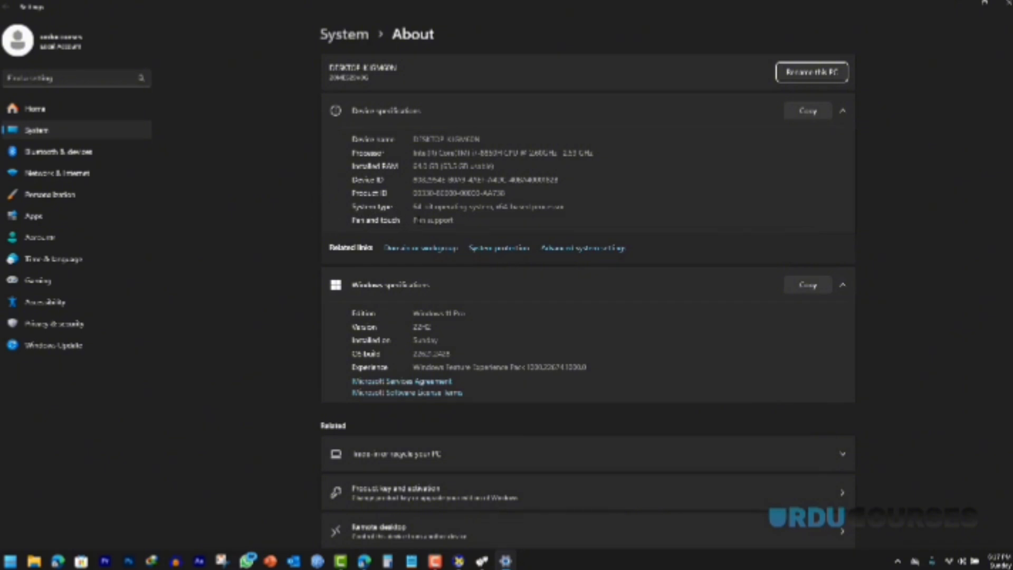
double_click(500, 207)
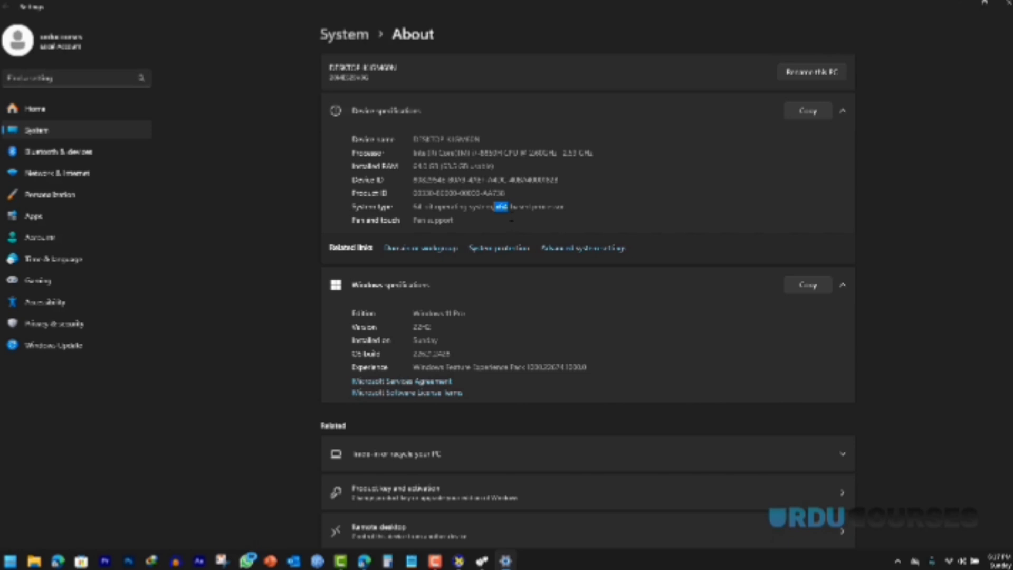
left_click(1006, 6)
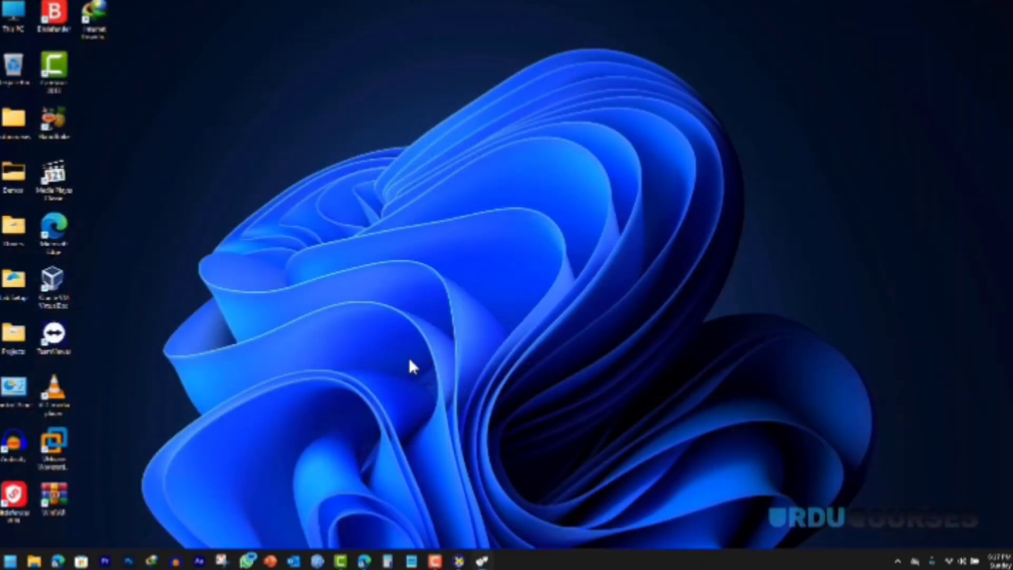
Step: Bring Edge back and start downloading the X64 redistributable (vc_redist.x64.exe)
left_click(364, 560)
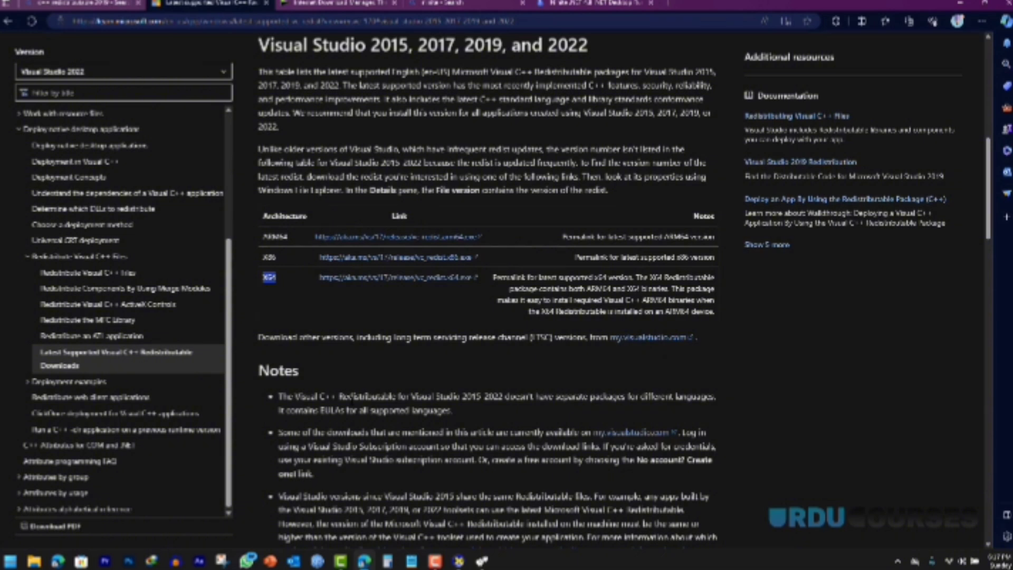
left_click(399, 277)
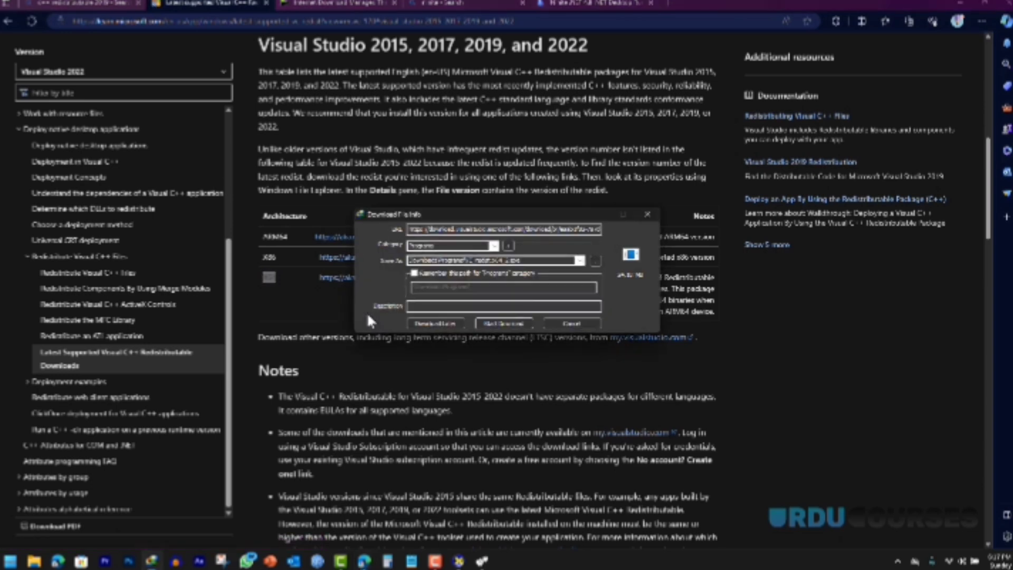
Step: Download vc_redist.x64.exe via IDM, run it and repair the redistributable, then return to the Bing tab
left_click(509, 318)
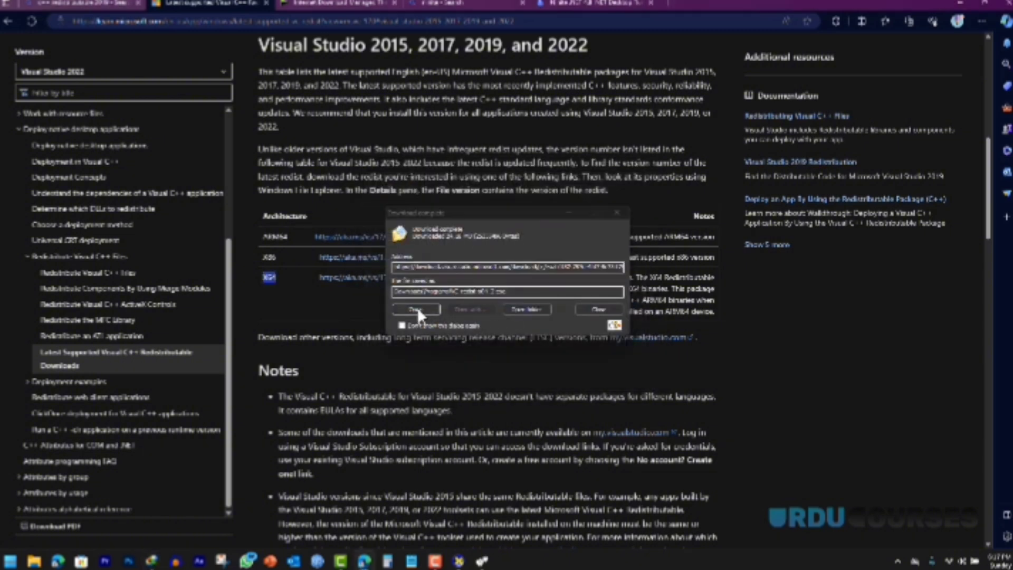
left_click(413, 306)
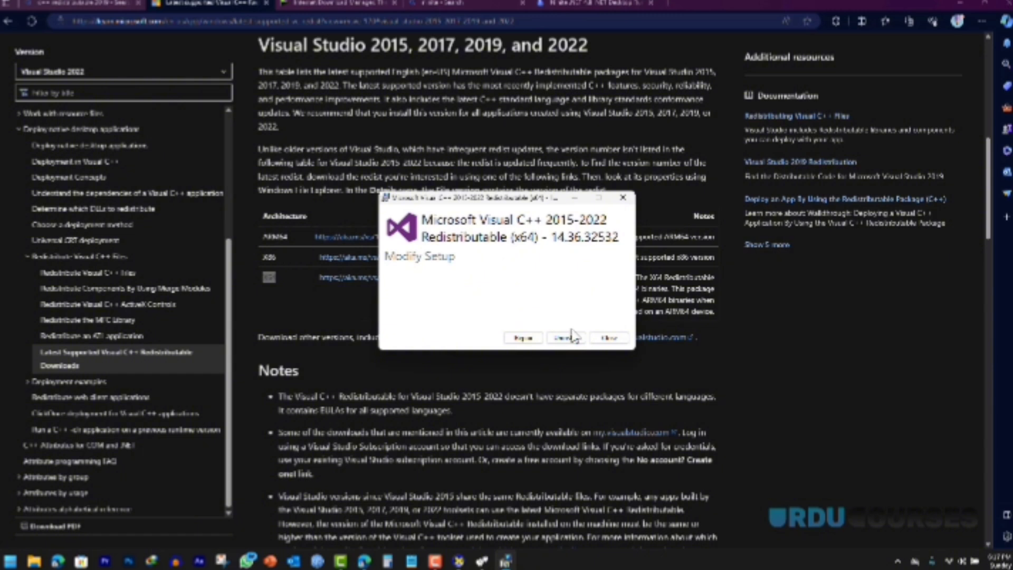
left_click(523, 338)
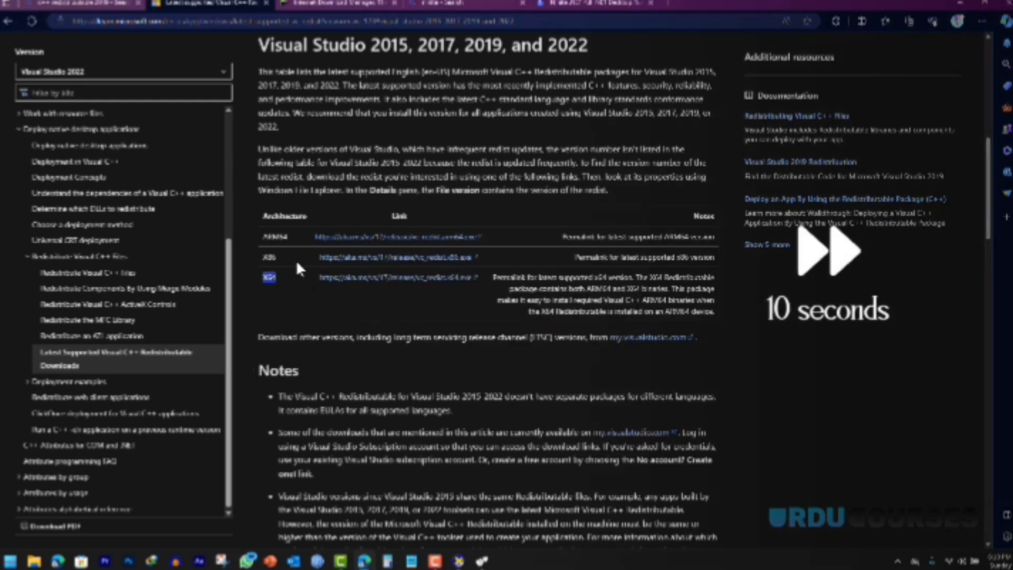
left_click(79, 3)
Step: Close the extra Edge tabs, search Bing for 'vbox' and open the Oracle VM VirtualBox site
right_click(87, 4)
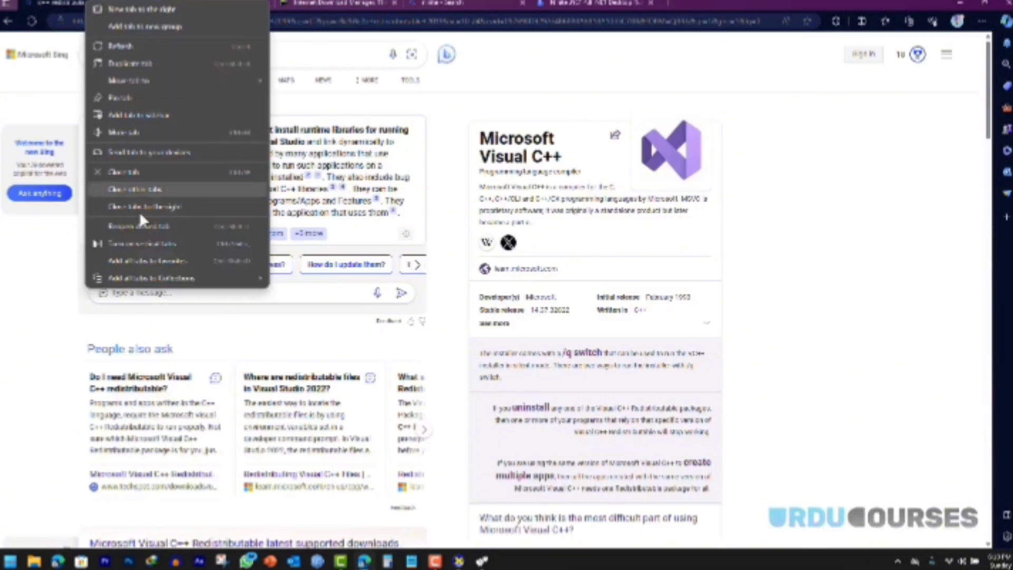
left_click(156, 208)
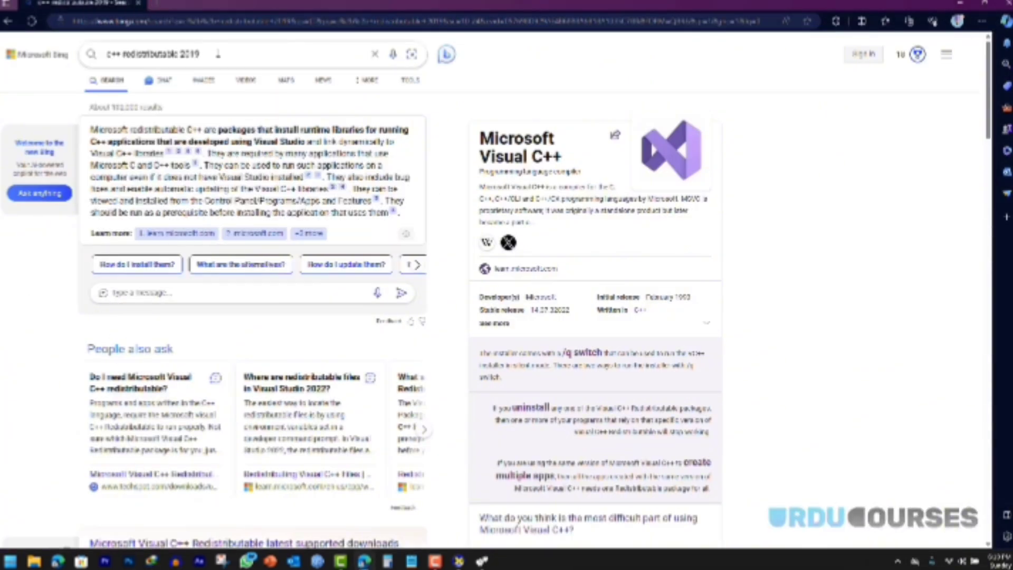
left_click_drag(201, 54, 75, 58)
key("BackSpace")
type("vbox")
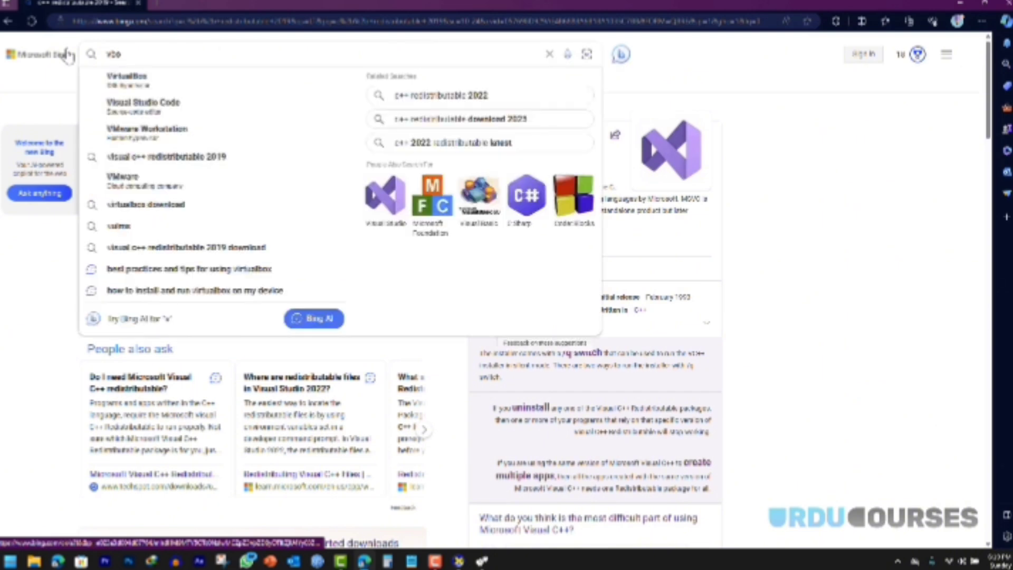
key("Return")
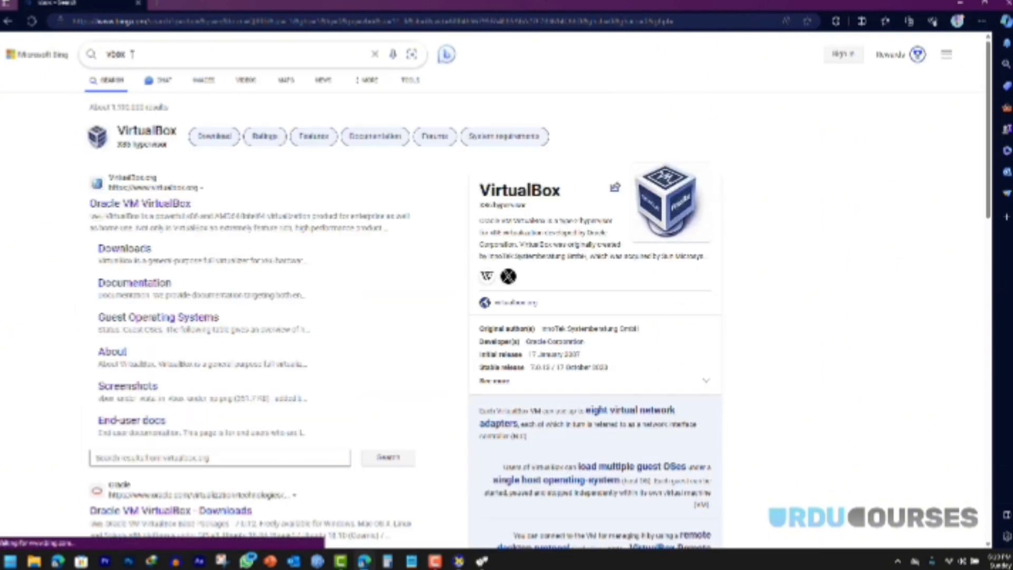
left_click(144, 207)
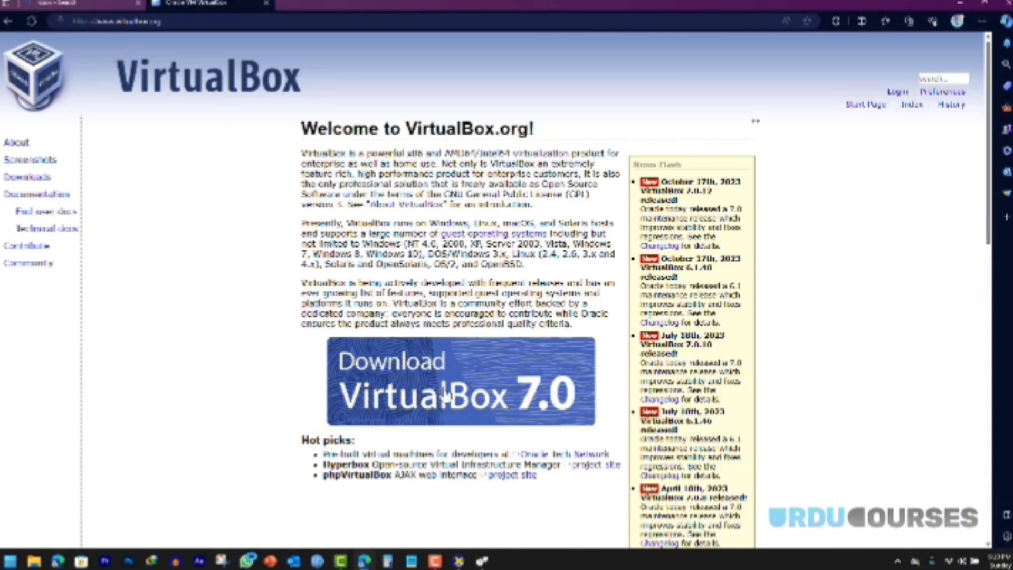
Step: Download the VirtualBox 7.0.12 Windows hosts installer and run it to reach the setup wizard
left_click(423, 376)
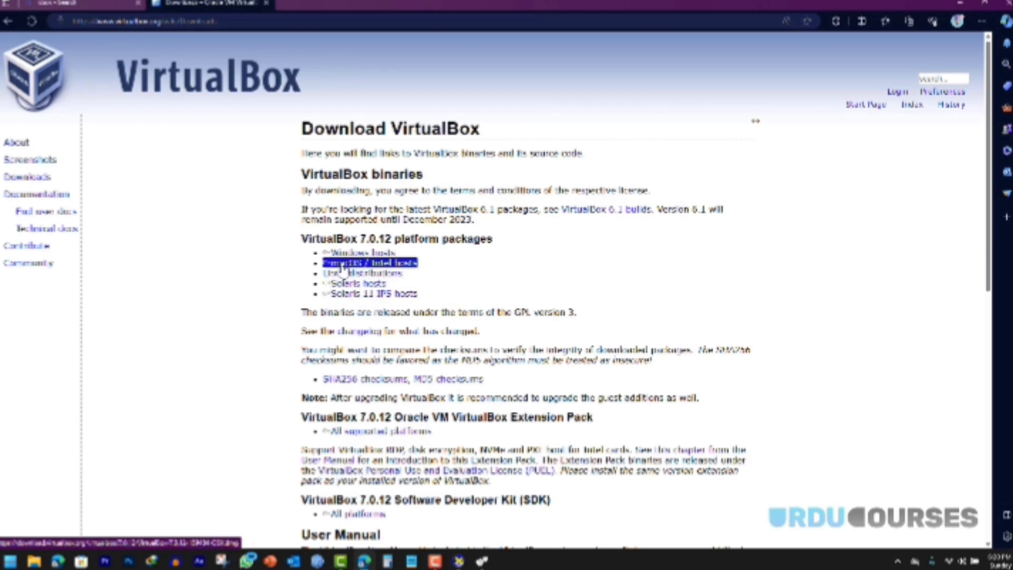
key("XF86AudioLowerVolume")
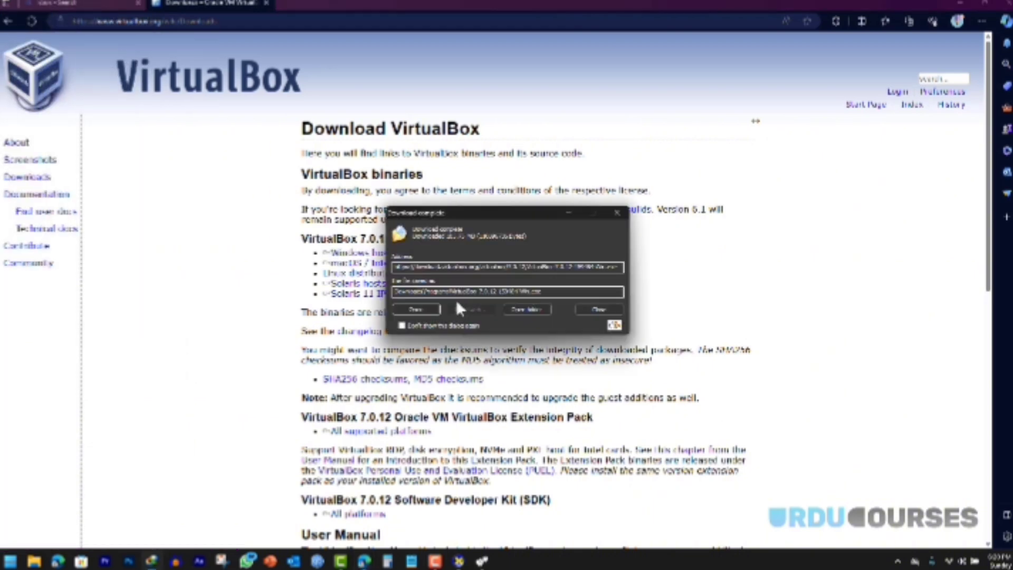
left_click(418, 312)
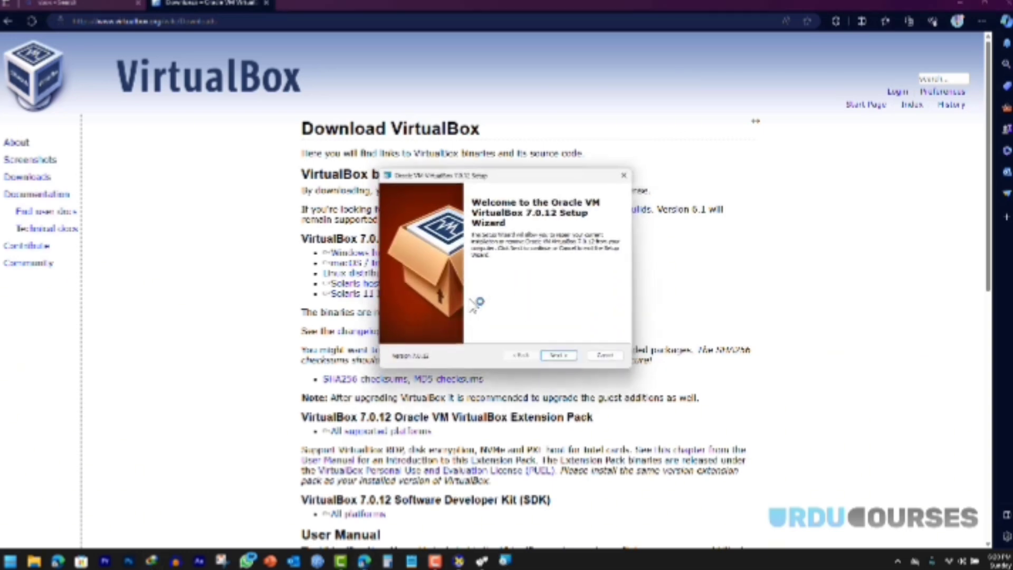
Step: Run VirtualBox setup as a repair, finish the wizard and dismiss the installation-failed error
left_click(560, 360)
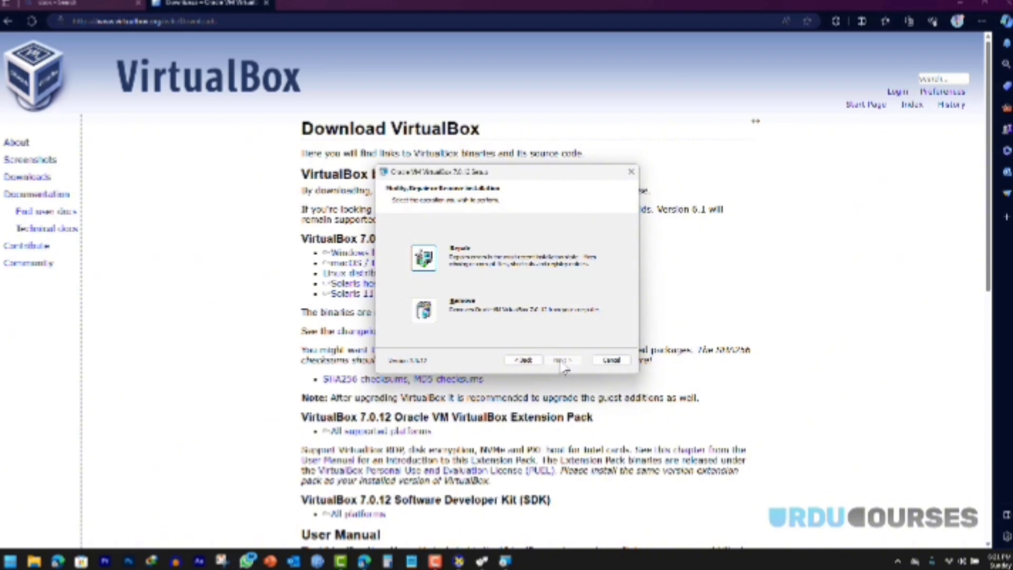
left_click(424, 260)
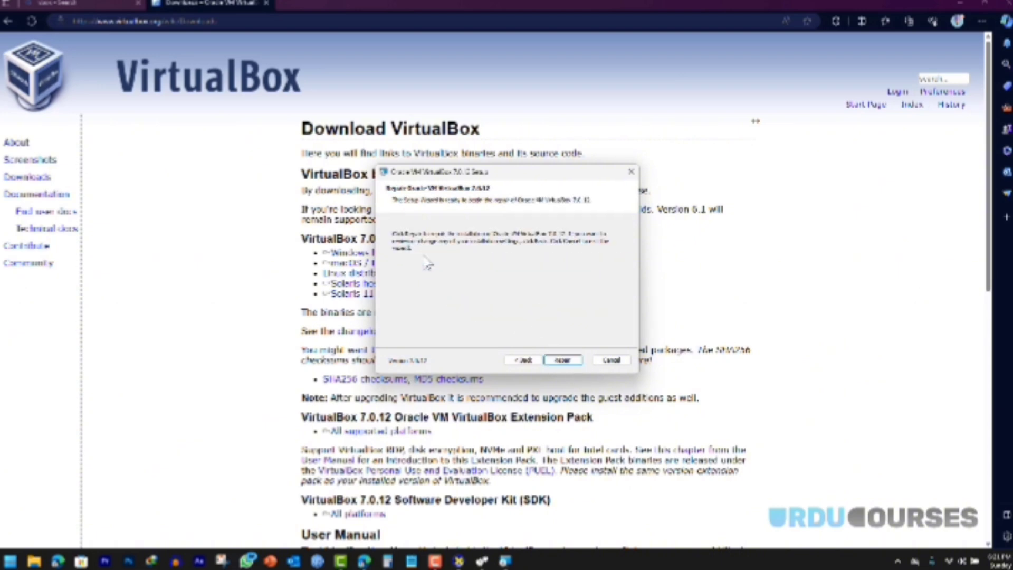
left_click(561, 362)
left_click(557, 357)
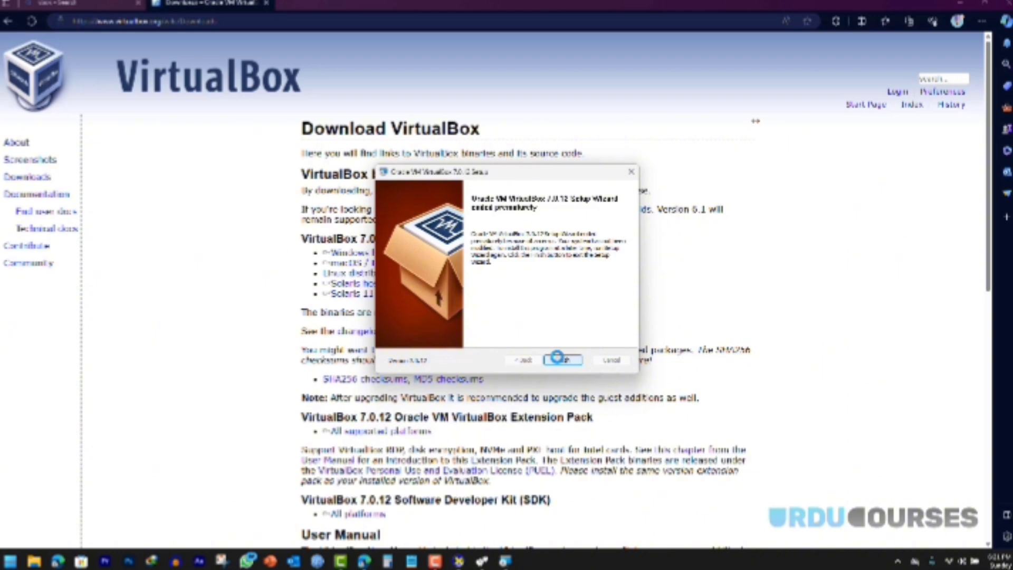
left_click(557, 359)
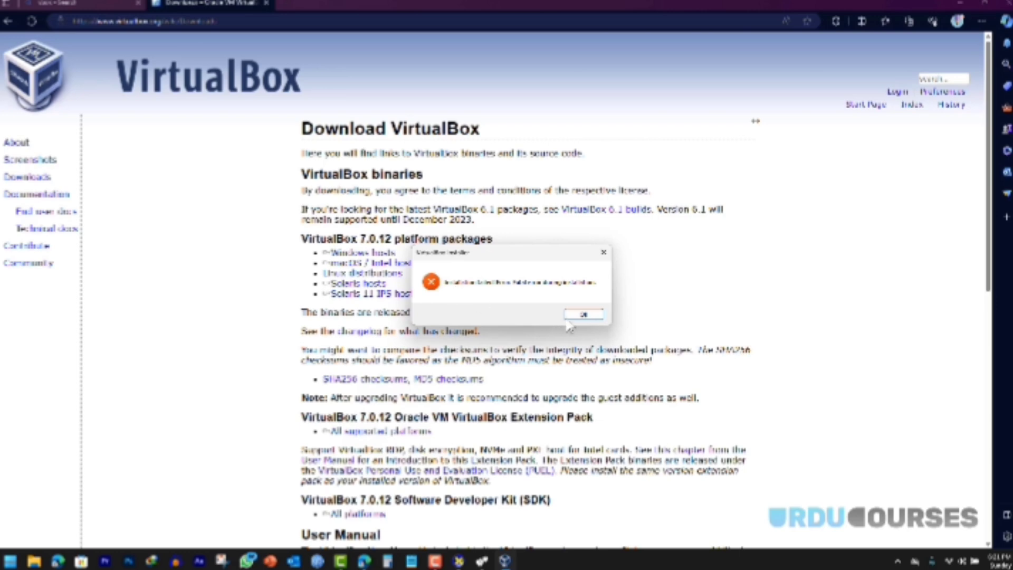
left_click(583, 315)
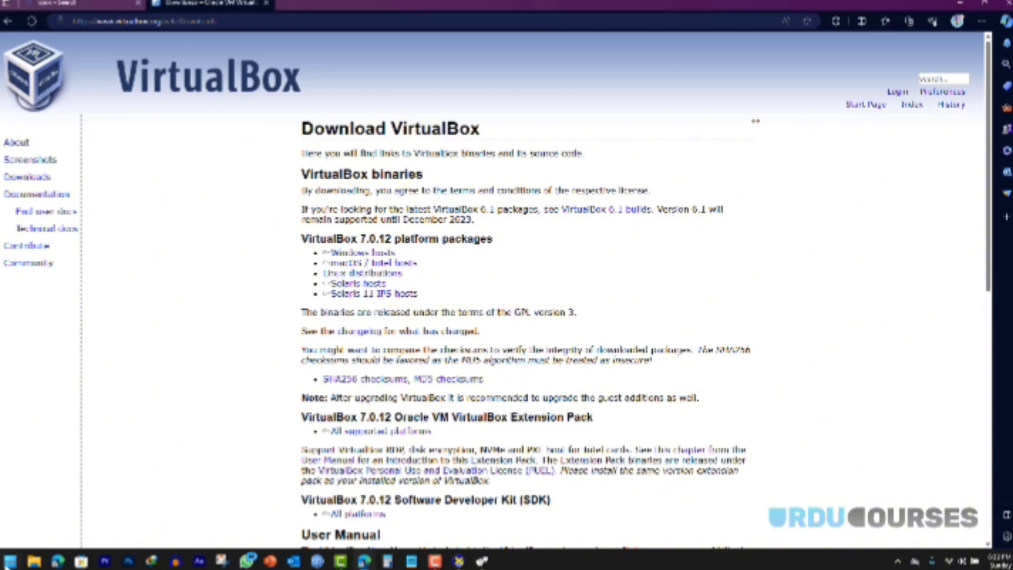
left_click(9, 562)
Step: Launch Oracle VM VirtualBox from Start search, close the Manager, then minimize Edge
type("vi")
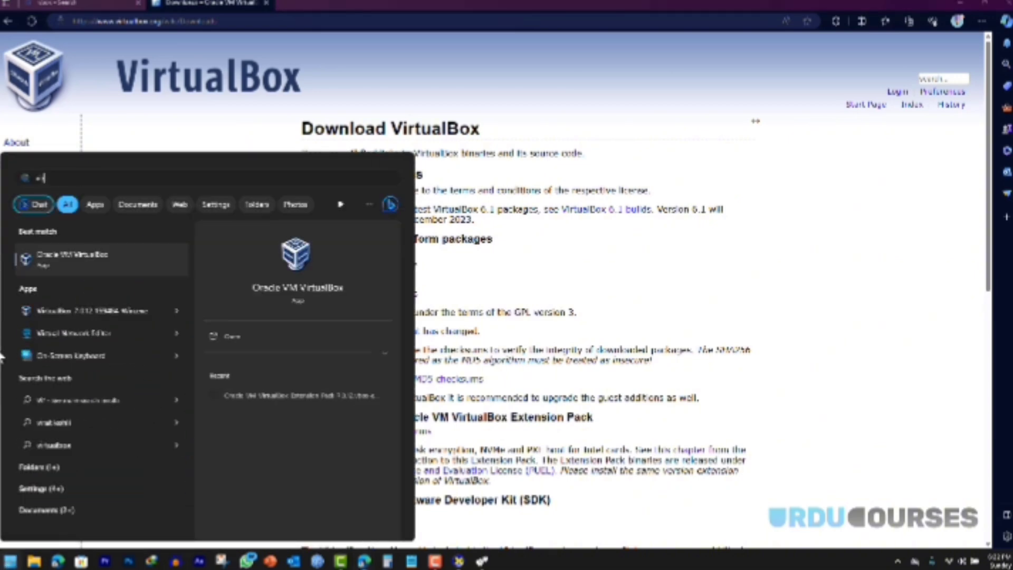
left_click(64, 267)
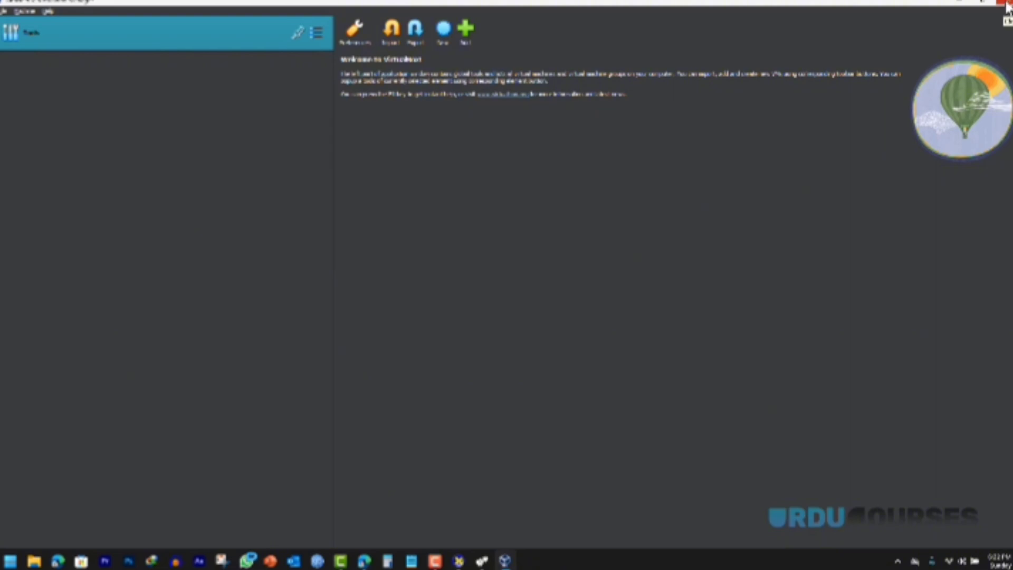
left_click(1007, 6)
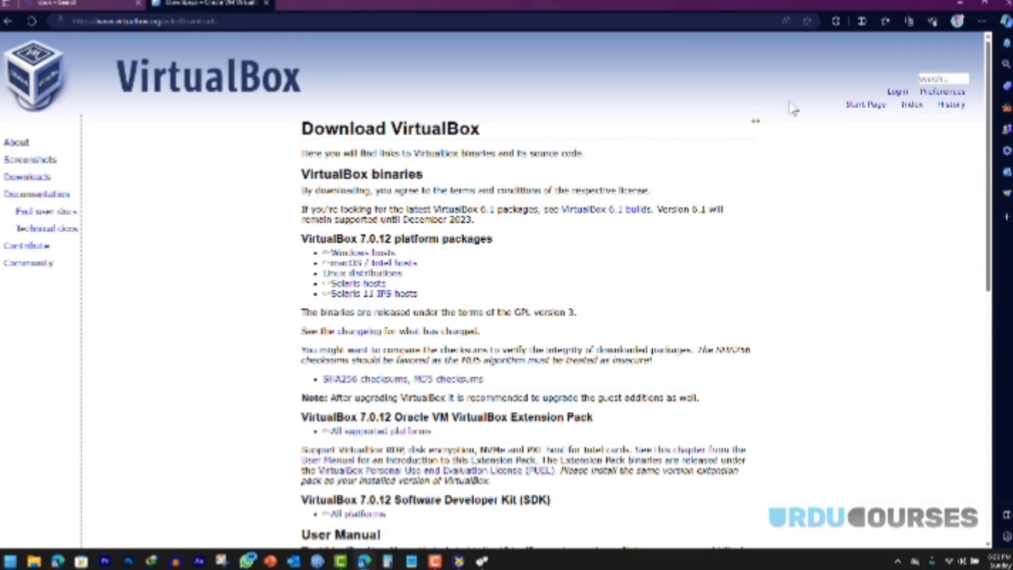
left_click(960, 4)
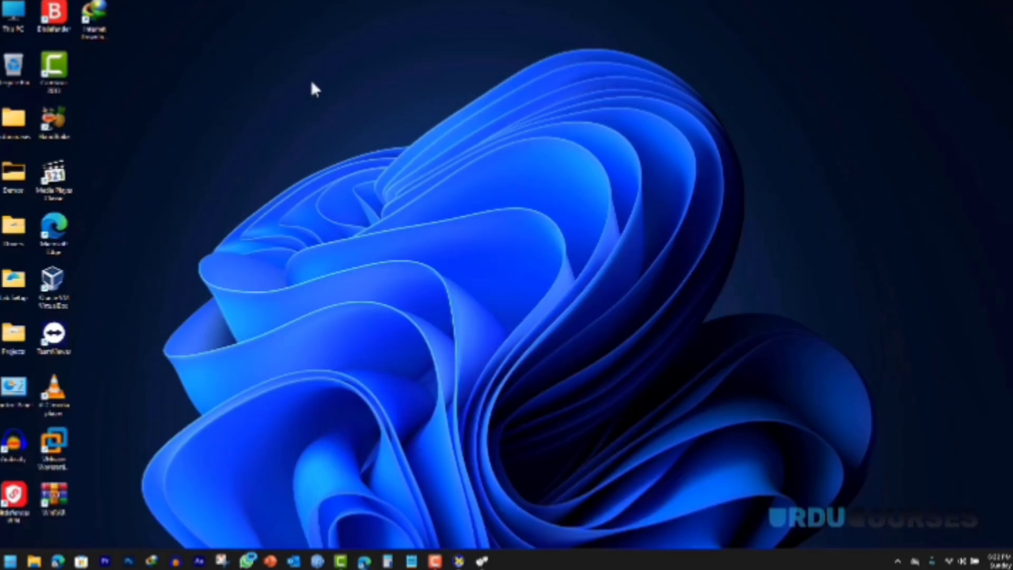
Step: Open Computer Management from This PC's Manage option and show Device Manager
right_click(13, 5)
left_click(75, 152)
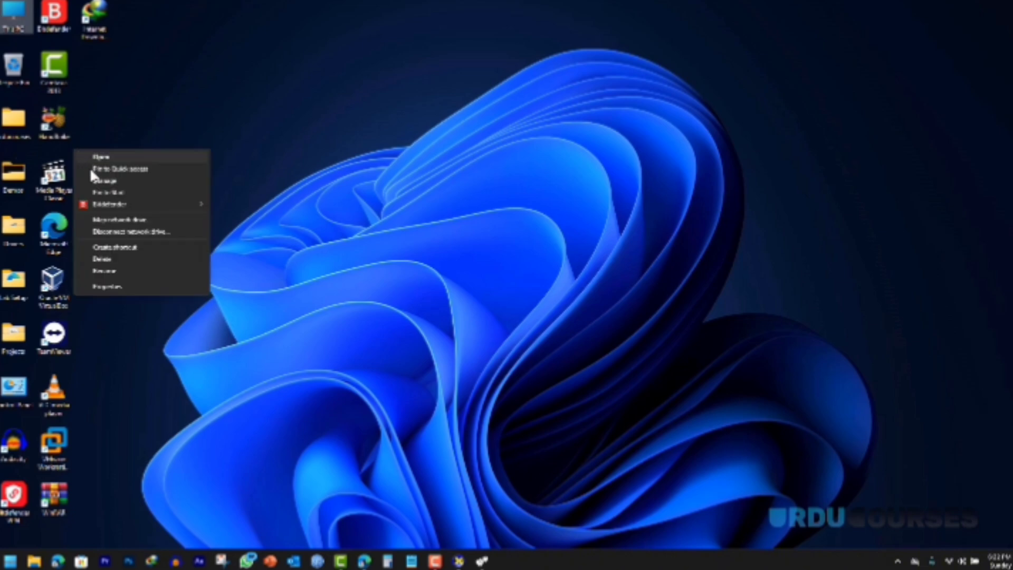
left_click(102, 180)
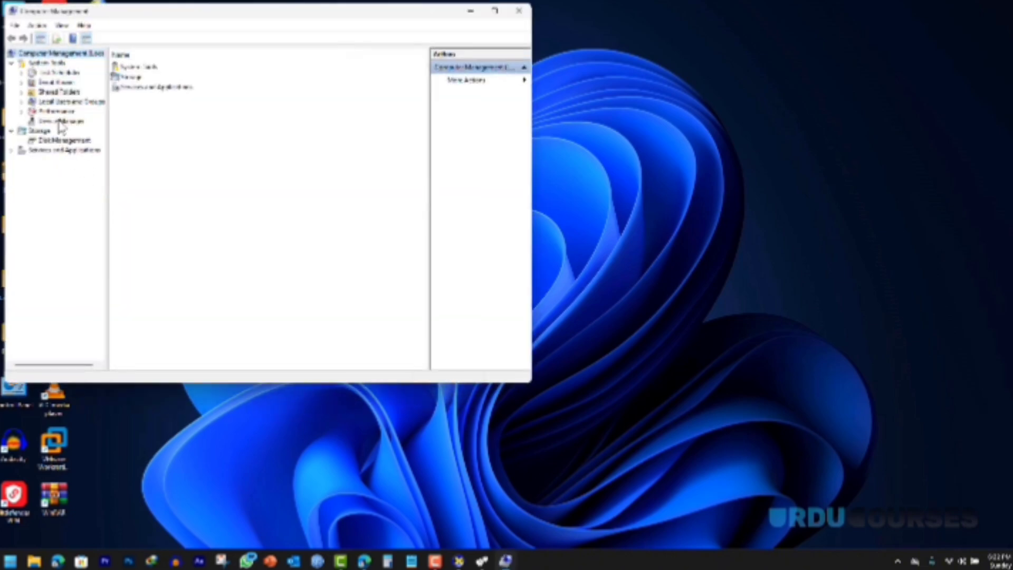
left_click(61, 122)
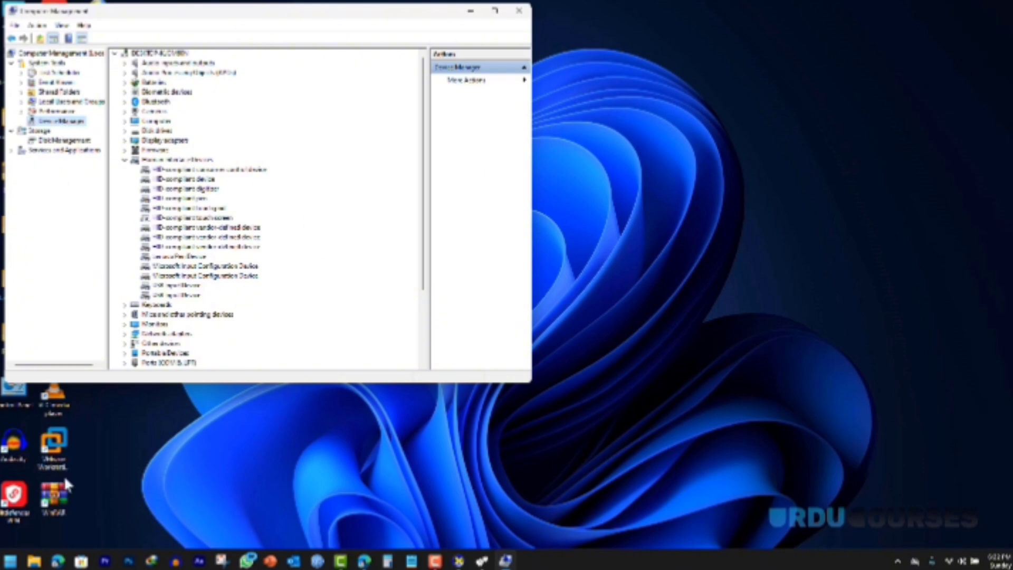
Step: Search Start for 'virtual Network Editor', open the VirtualBox result, then return to the Edge download page
left_click(10, 563)
type("virtual Network Editor")
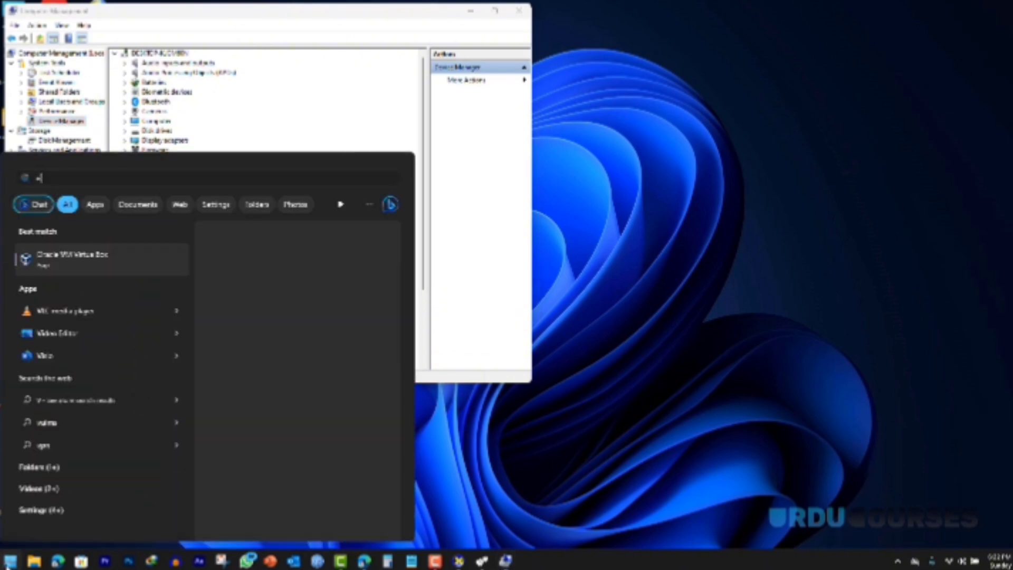
left_click(77, 295)
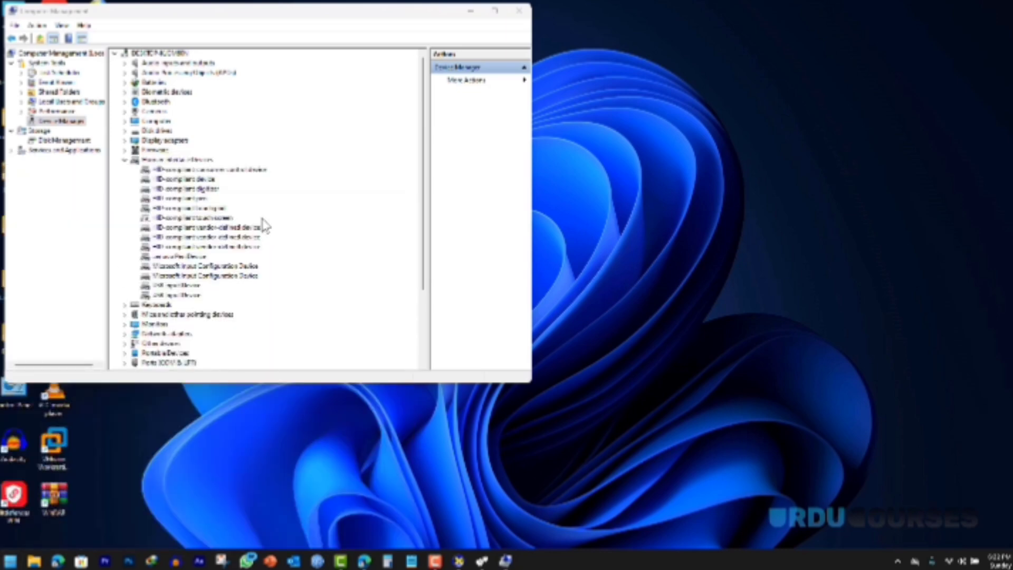
left_click(364, 561)
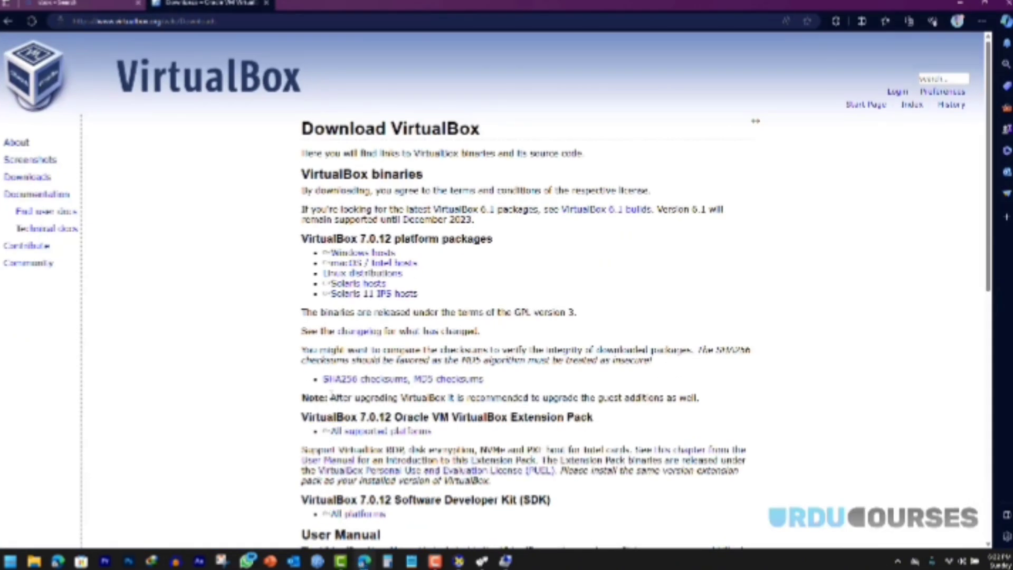
Step: Download the VirtualBox 7.0.12 Extension Pack for all supported platforms and check Edge's Downloads
left_click(337, 431)
left_click(400, 431)
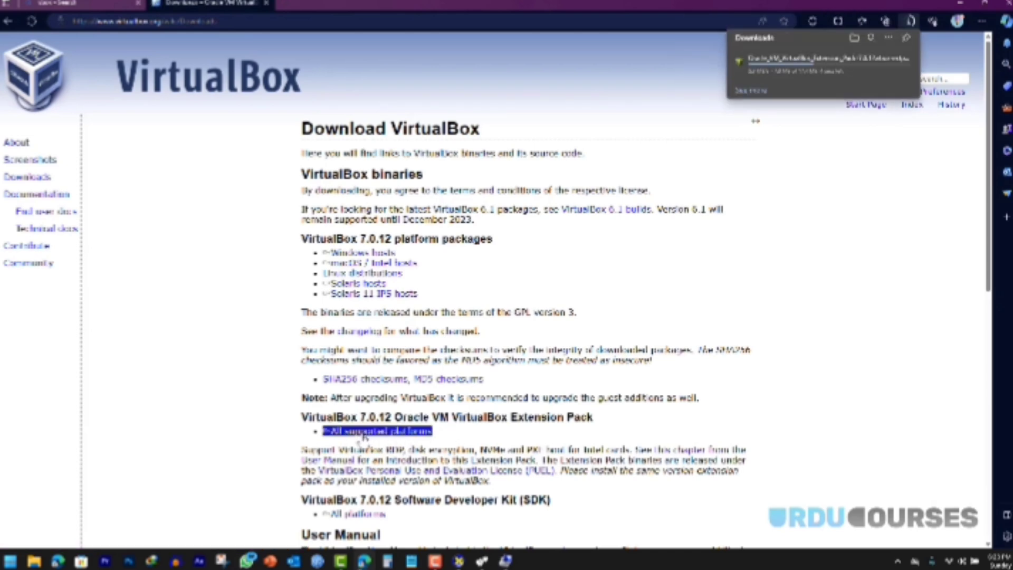
mouse_move(837, 76)
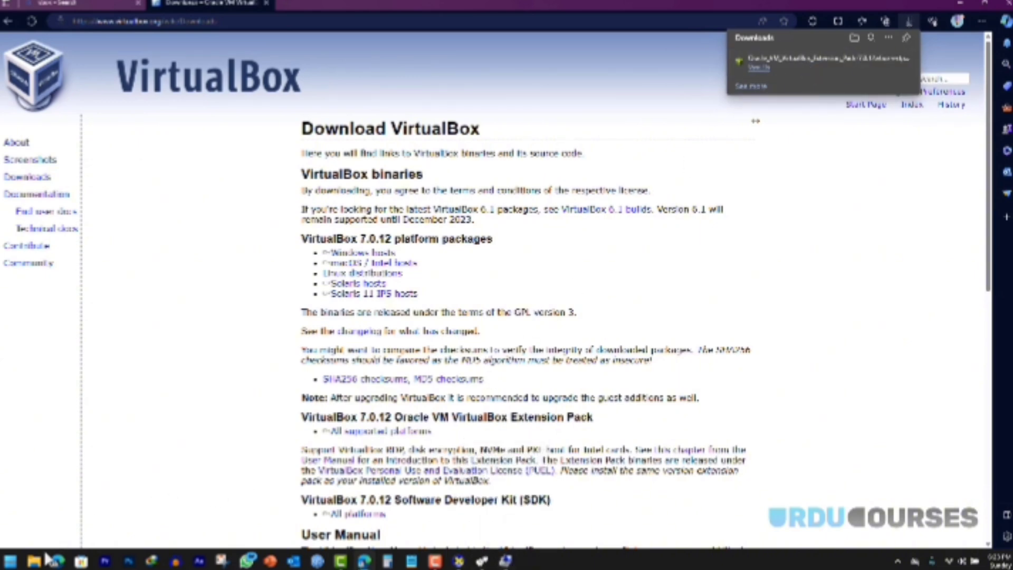
left_click(11, 561)
Step: Launch VirtualBox, install the downloaded Extension Pack via Tools > Extensions, and cancel the reinstall prompt
type("vi")
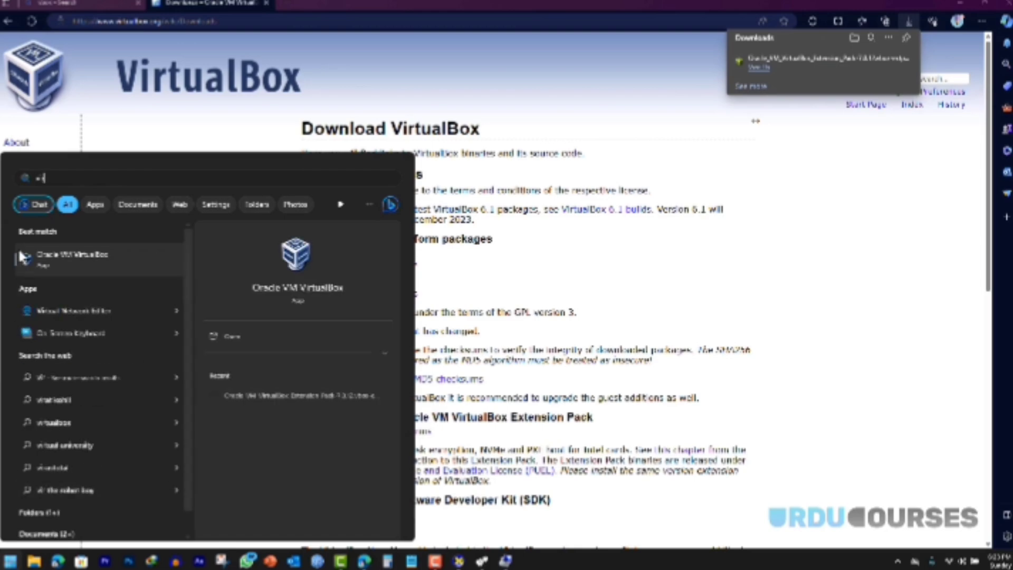
left_click(93, 259)
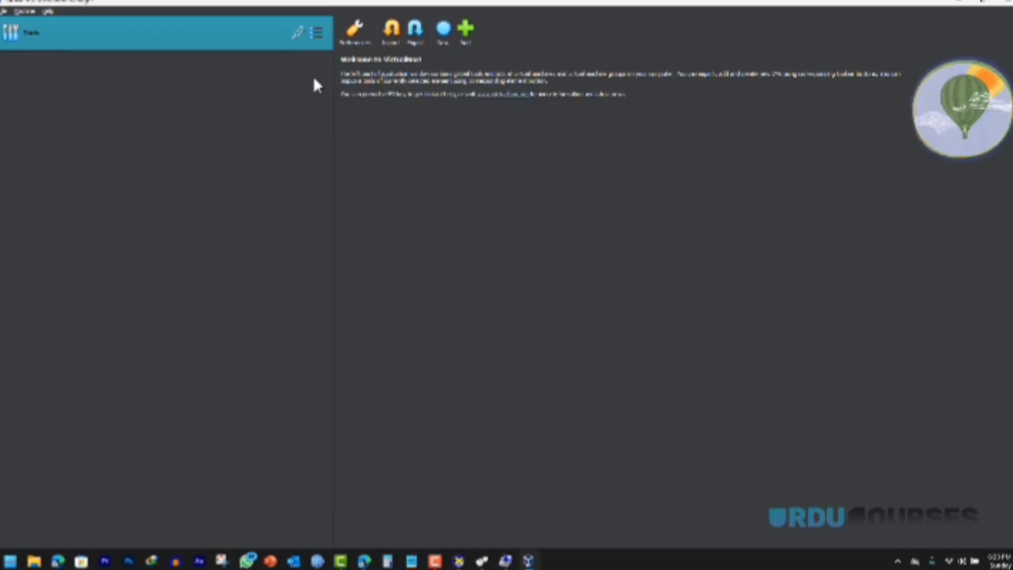
left_click(317, 33)
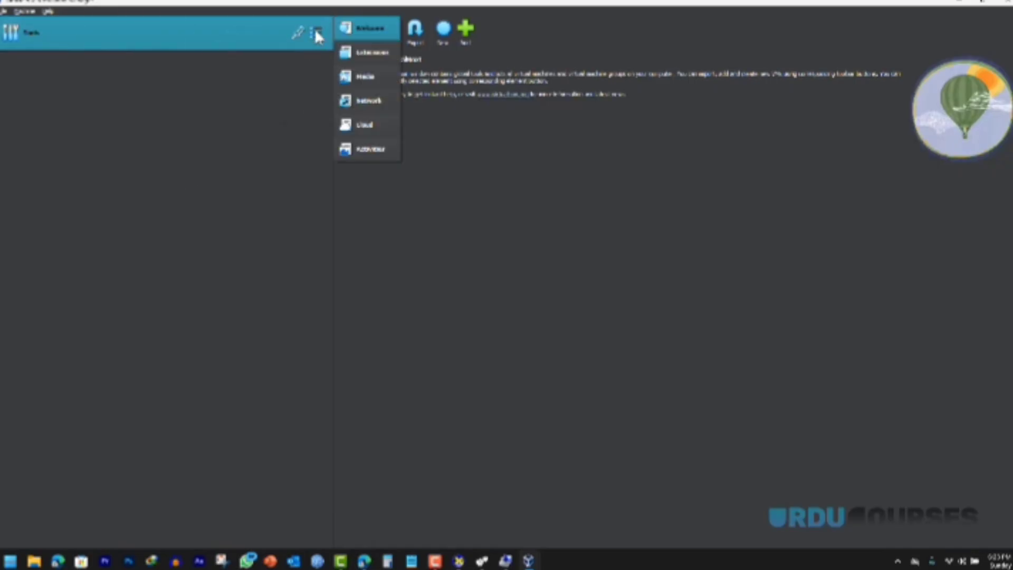
left_click(367, 53)
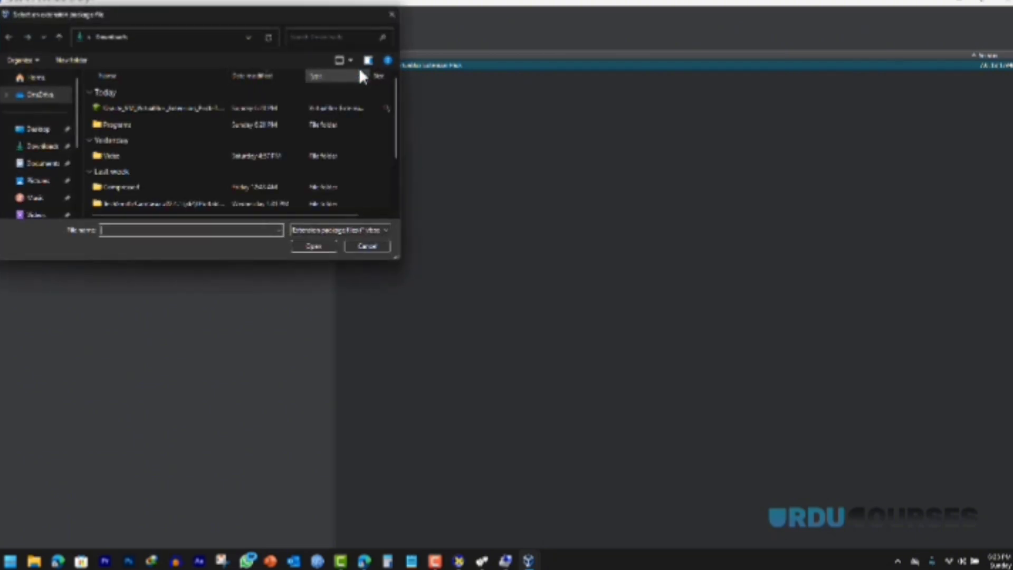
left_click(134, 107)
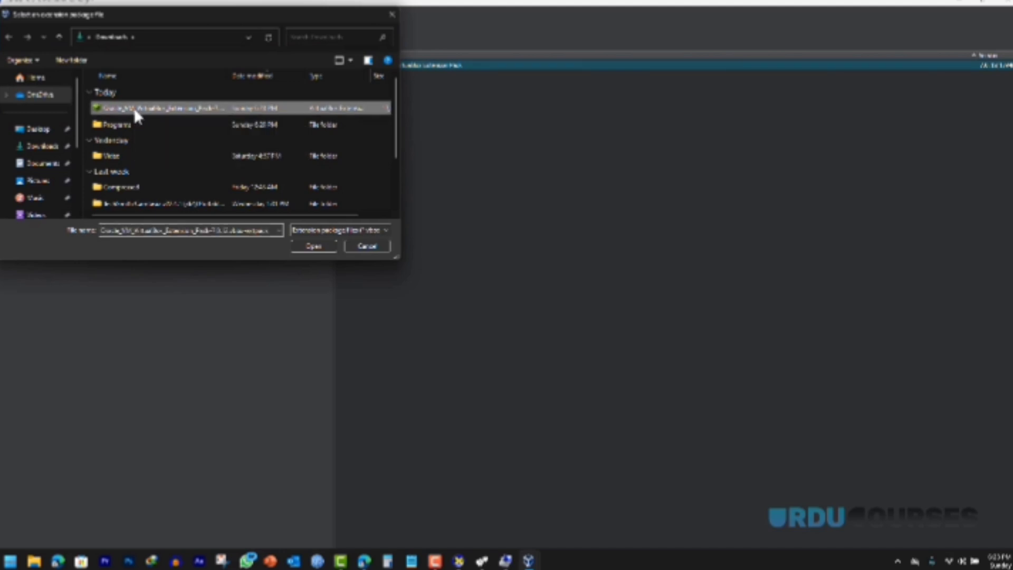
left_click(308, 245)
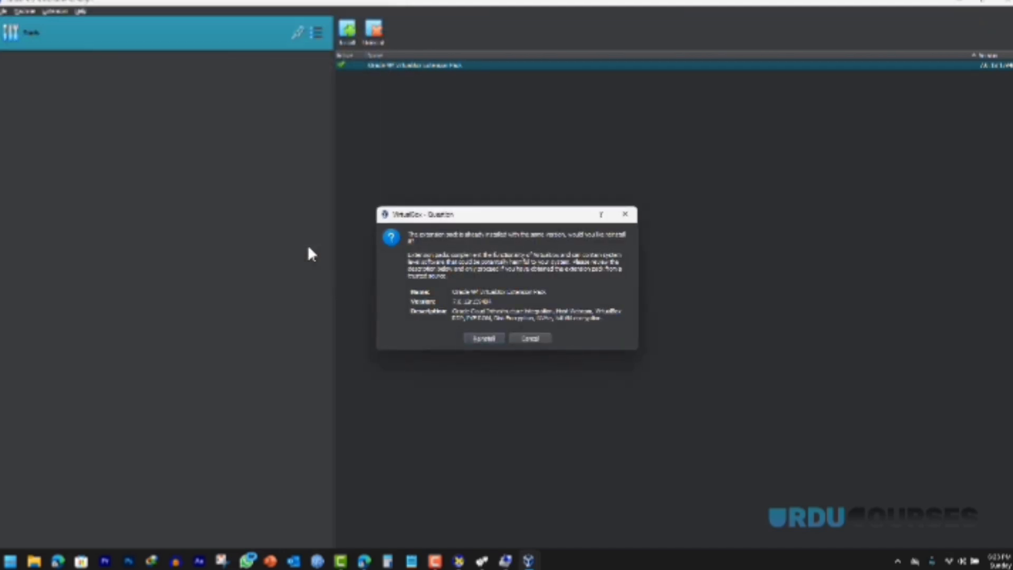
left_click(529, 340)
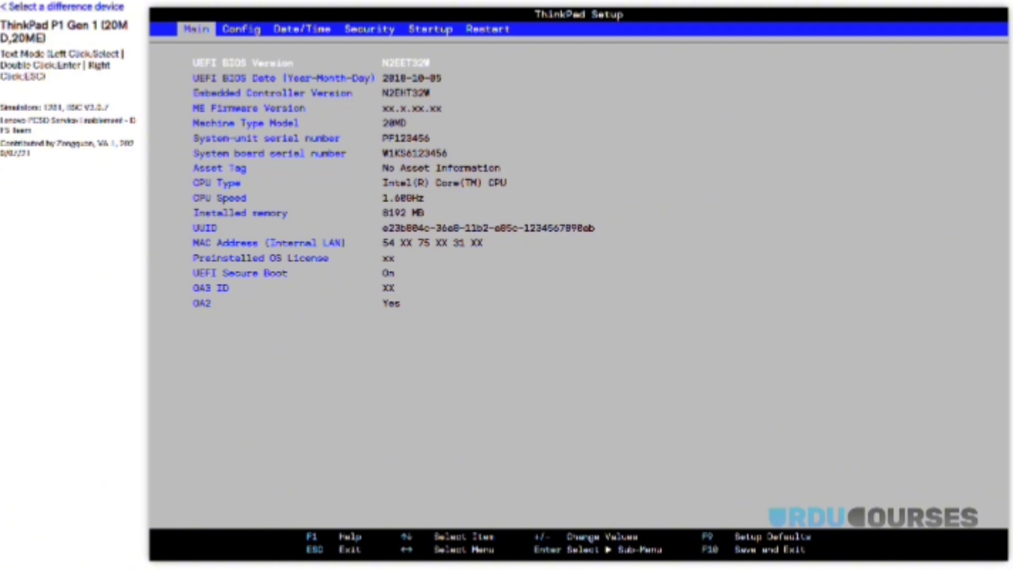
Step: In the BIOS simulator's Security > Virtualization page, set Intel Virtualization Technology to Enabled
key("Right")
key("Right")
key("Right")
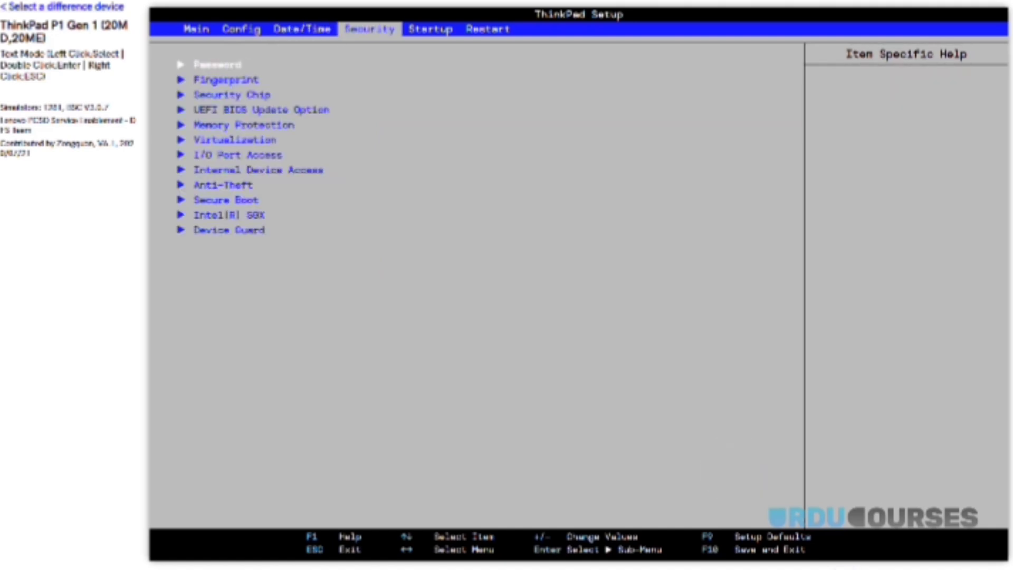
key("Down")
key("Down")
key("Down")
key("Down")
key("Down")
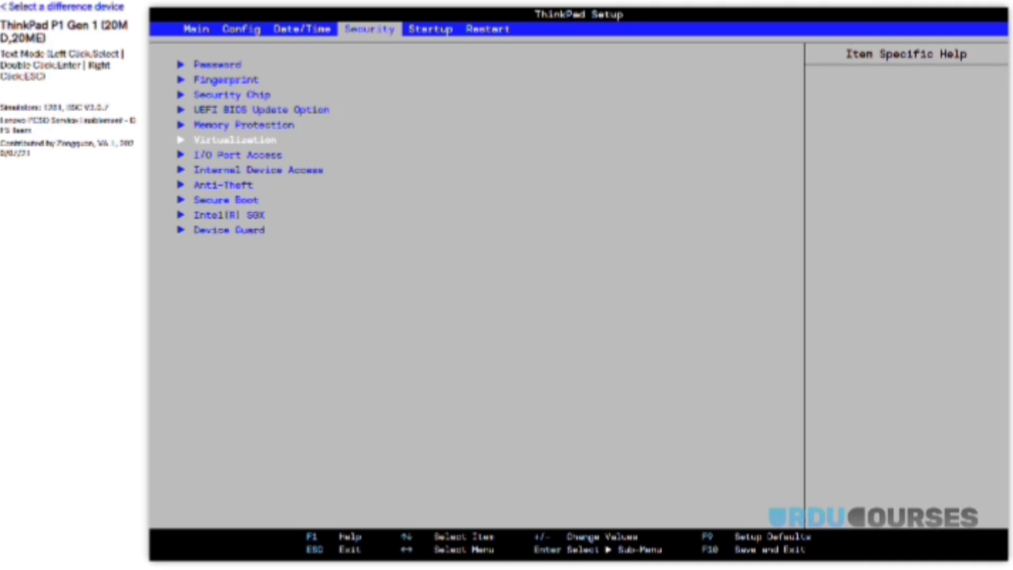
key("Return")
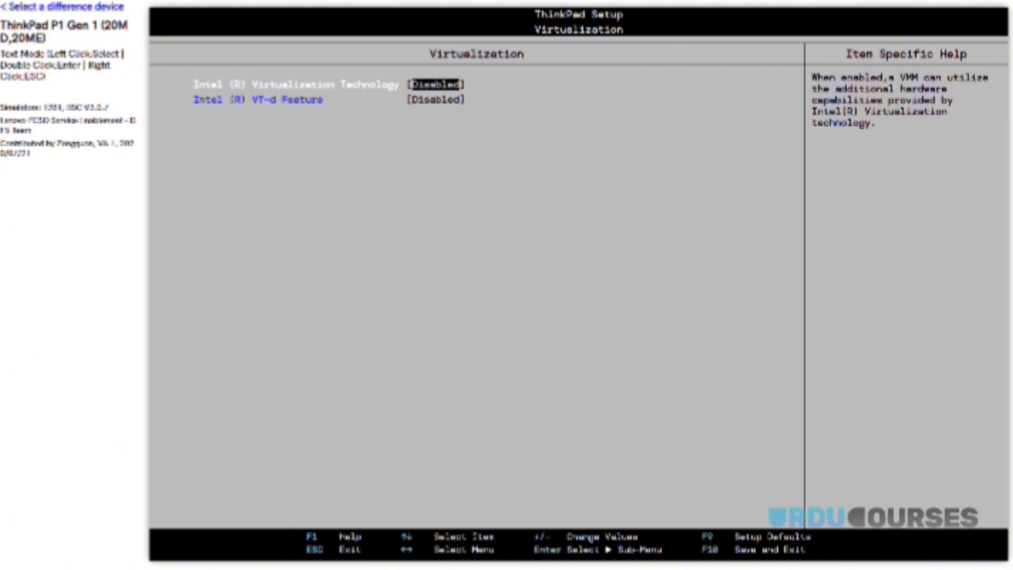
key("Return")
key("Down")
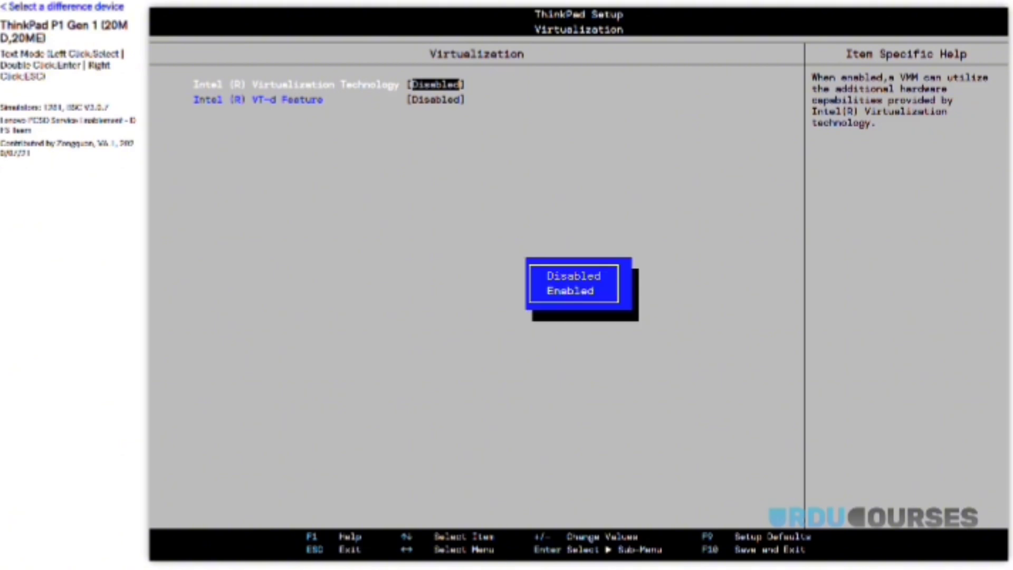
key("Return")
Step: Set the Intel VT-d Feature to Enabled and clear a stray text selection
key("Down")
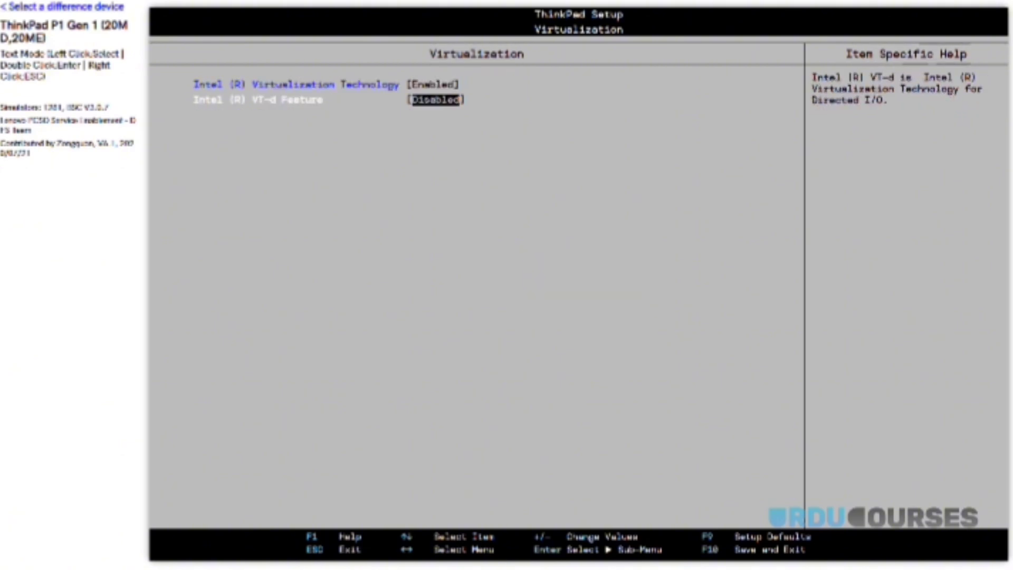
key("Return")
key("Down")
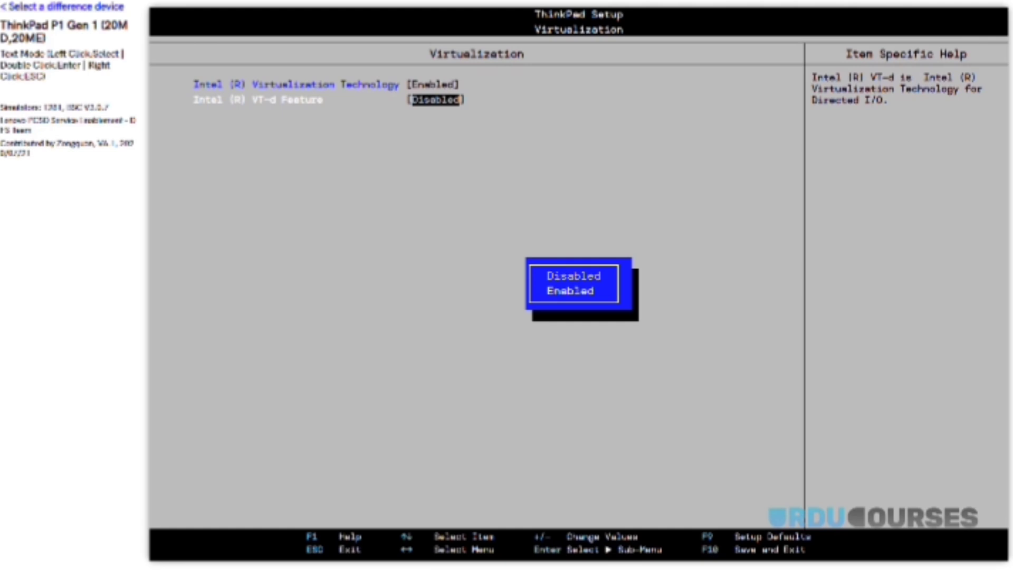
key("Return")
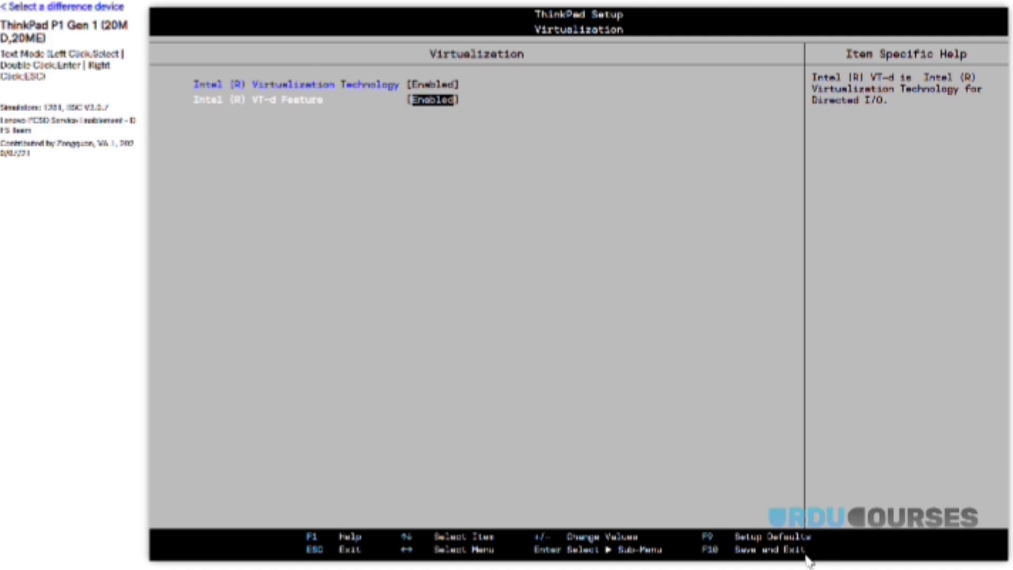
double_click(708, 550)
left_click(736, 550)
left_click_drag(735, 550, 808, 550)
left_click(810, 557)
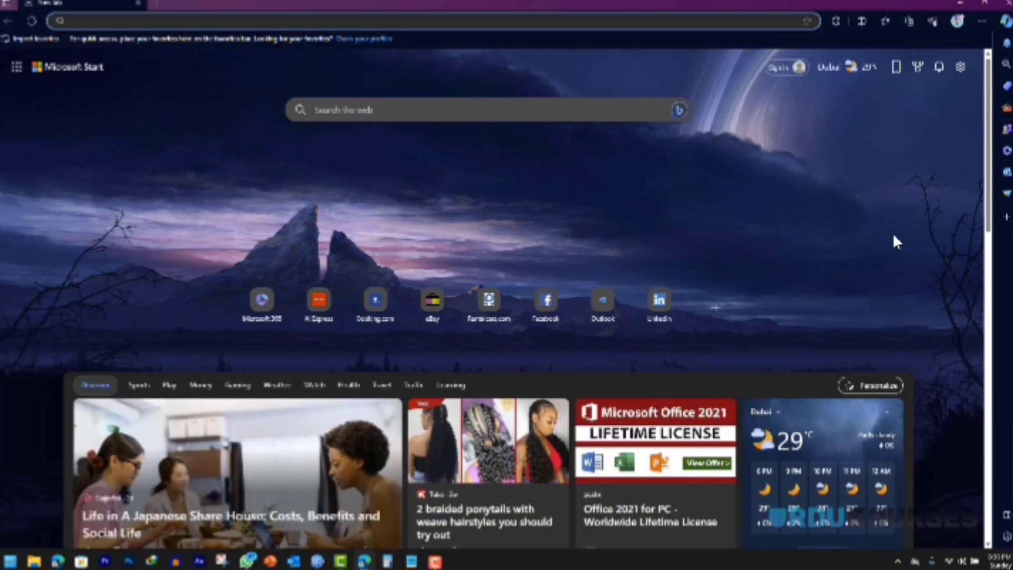
Step: Minimize Edge briefly, then restore it to its Microsoft Start new tab
left_click(961, 3)
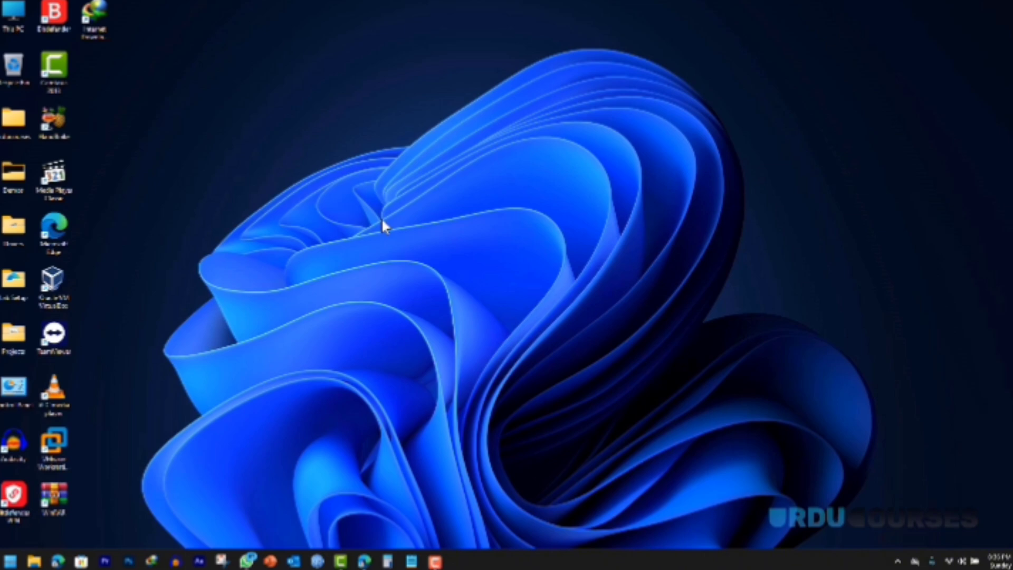
left_click(366, 562)
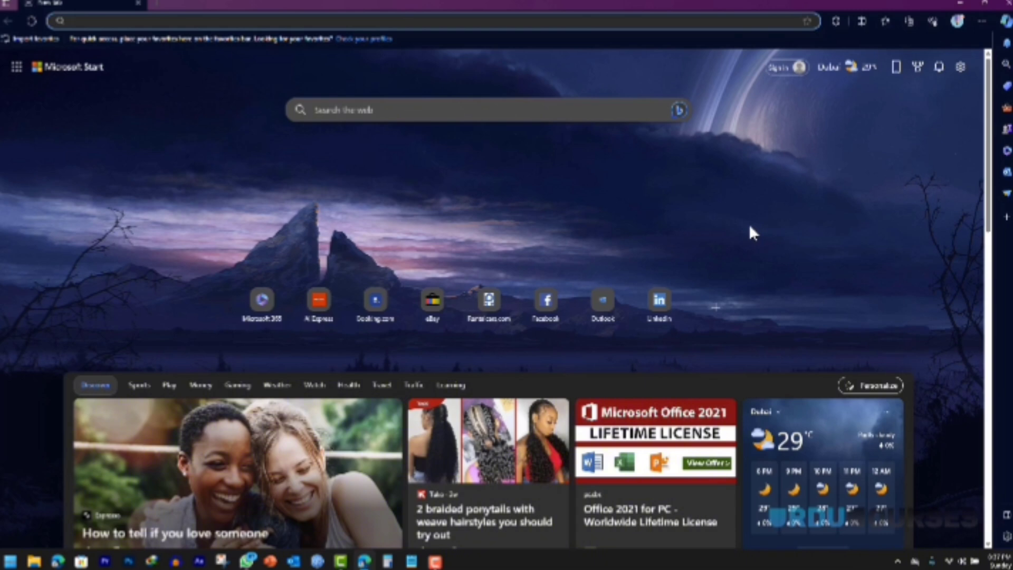
Step: Search Bing for 'kali linux' and open the official kali.org site in a new tab
left_click(237, 21)
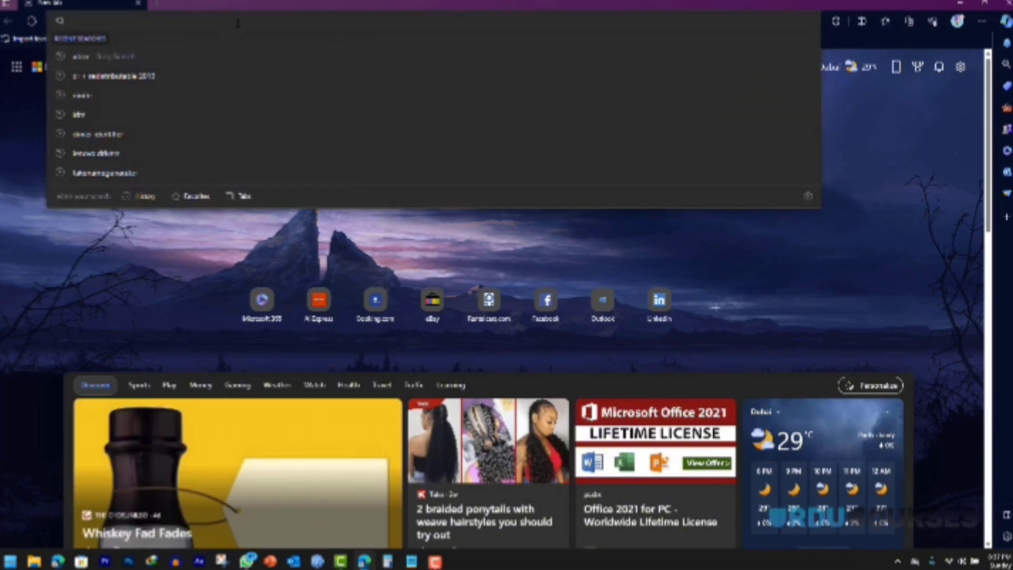
type("kali linux")
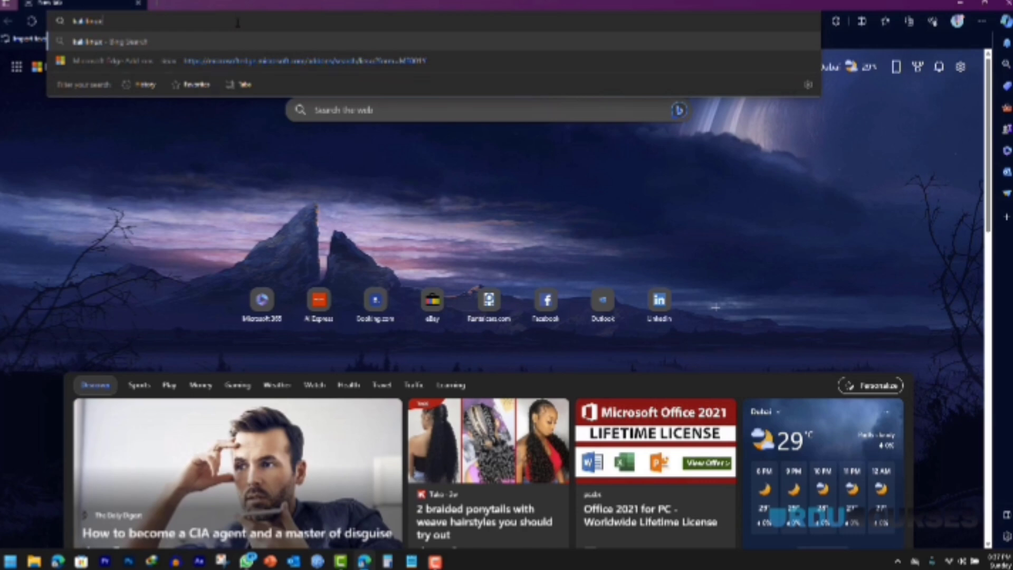
key("Return")
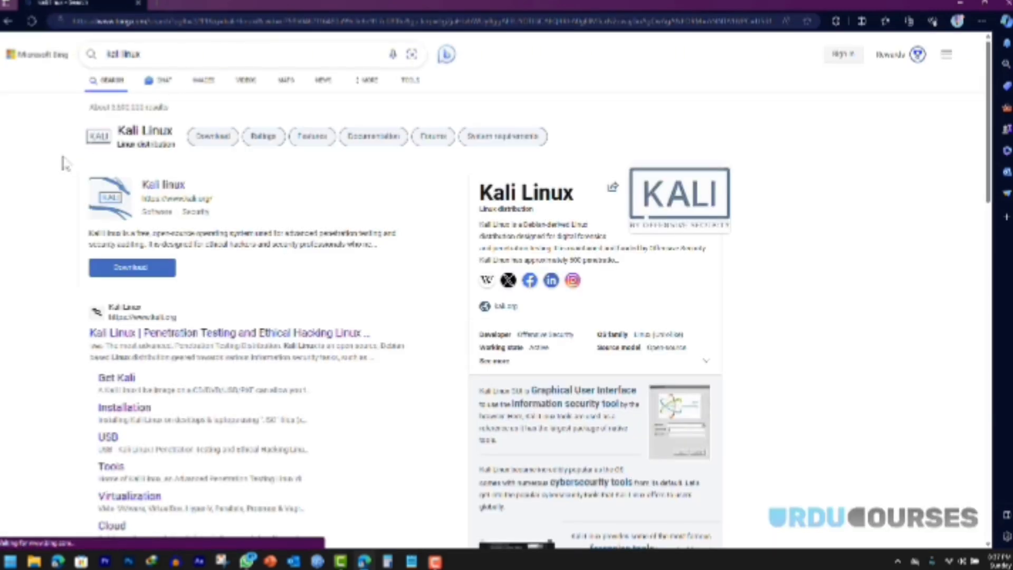
scroll(68, 164, "down", 3)
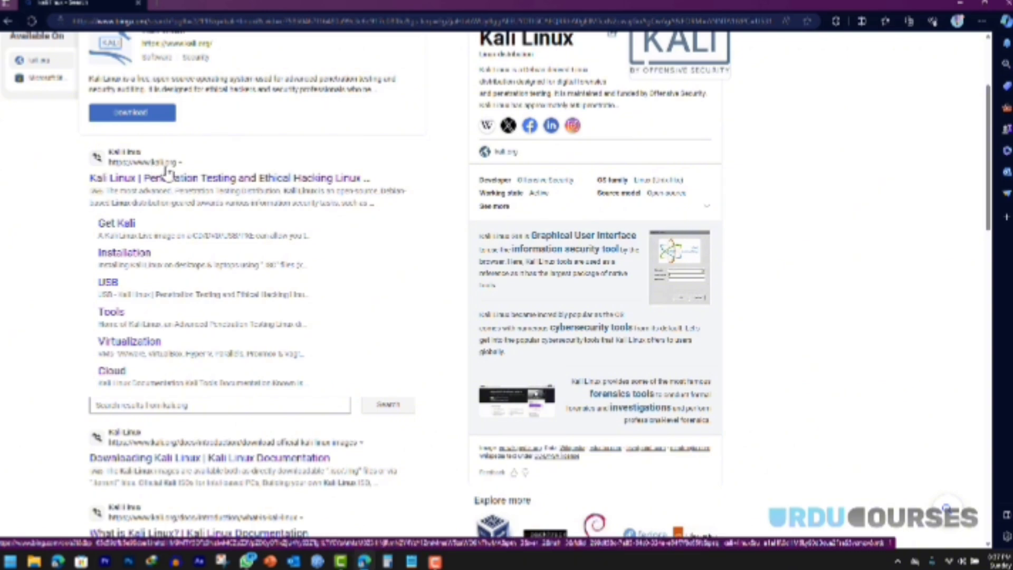
scroll(74, 173, "down", 5)
scroll(74, 173, "down", 4)
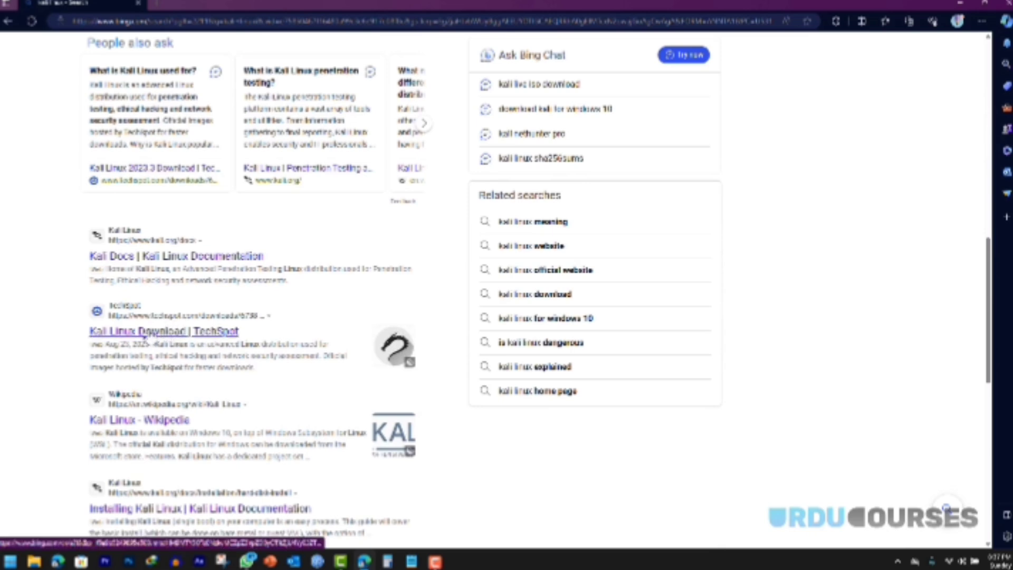
scroll(41, 259, "up", 10)
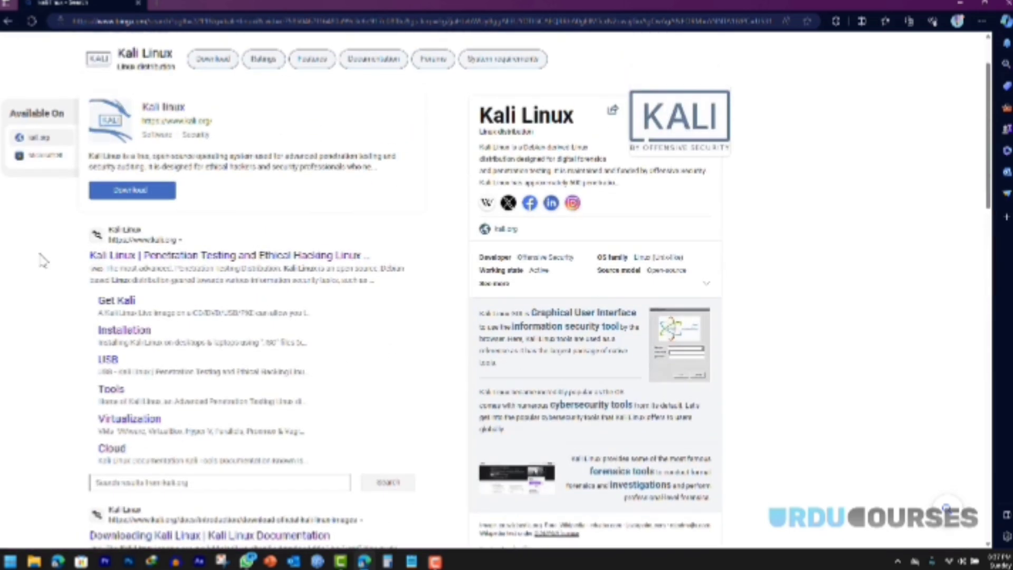
left_click(147, 256)
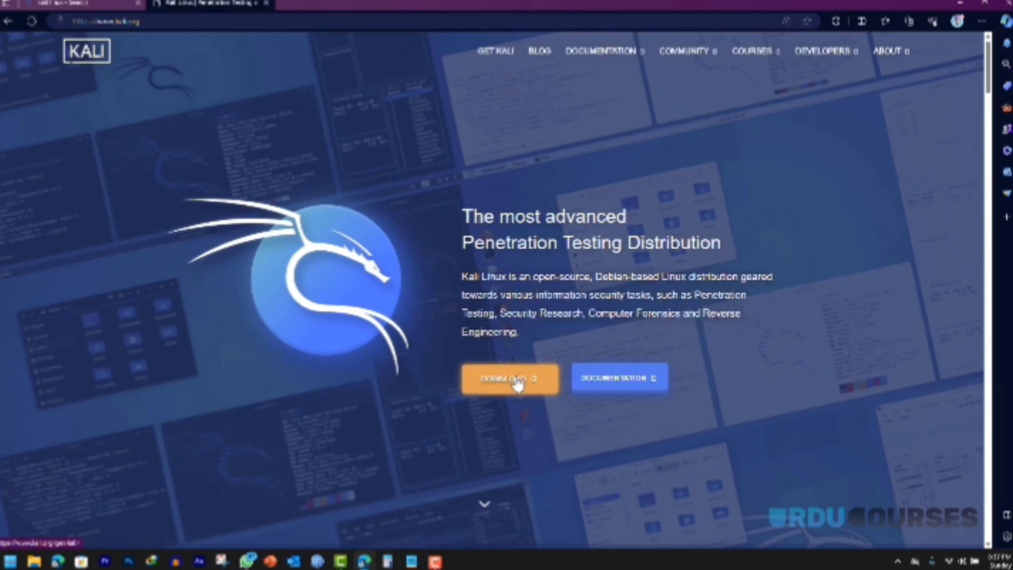
Step: Browse Kali's pre-built virtual machine images, comparing 32-bit and 64-bit and noting the default credentials
left_click(517, 382)
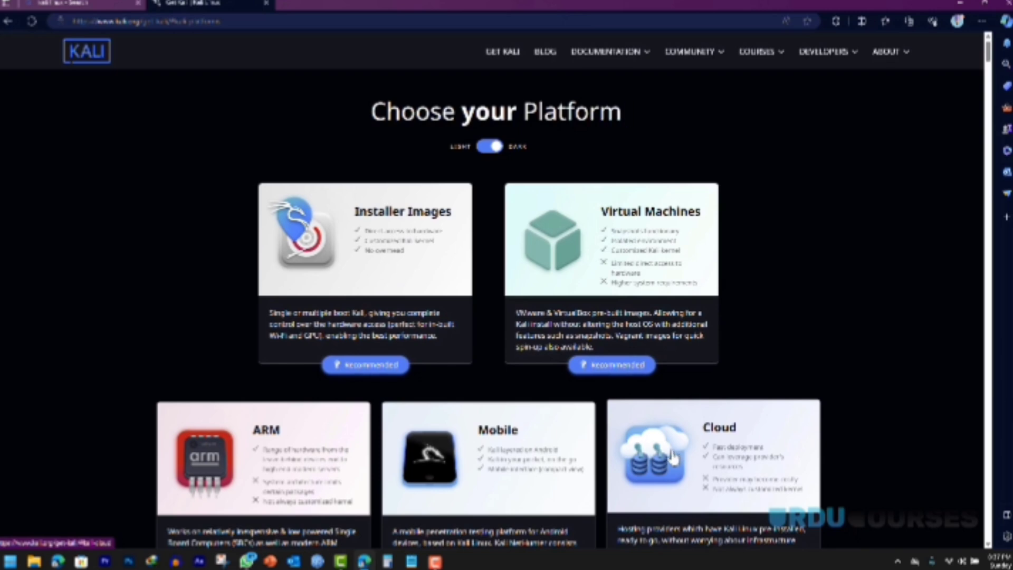
left_click(609, 369)
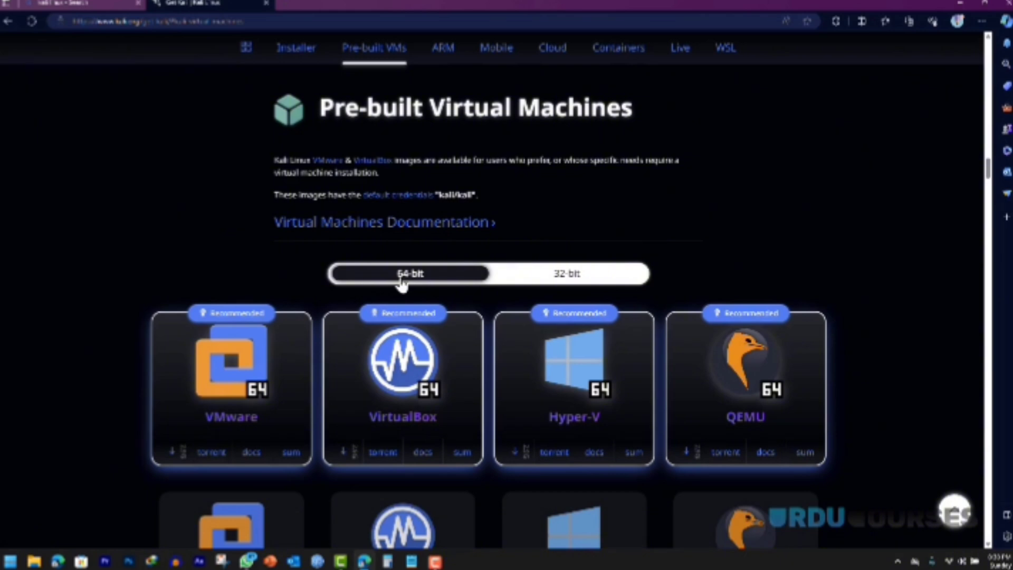
left_click(554, 278)
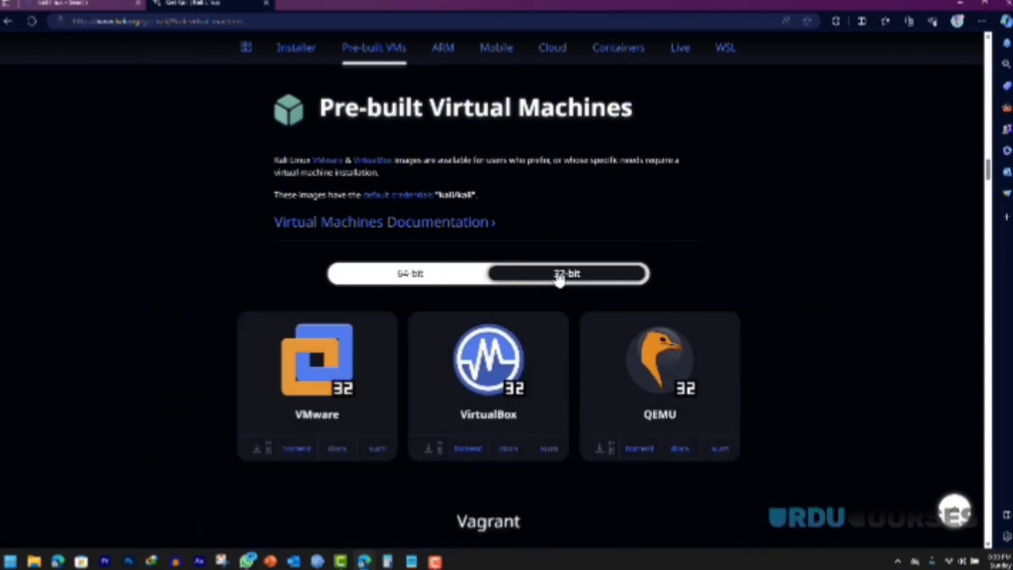
left_click(427, 277)
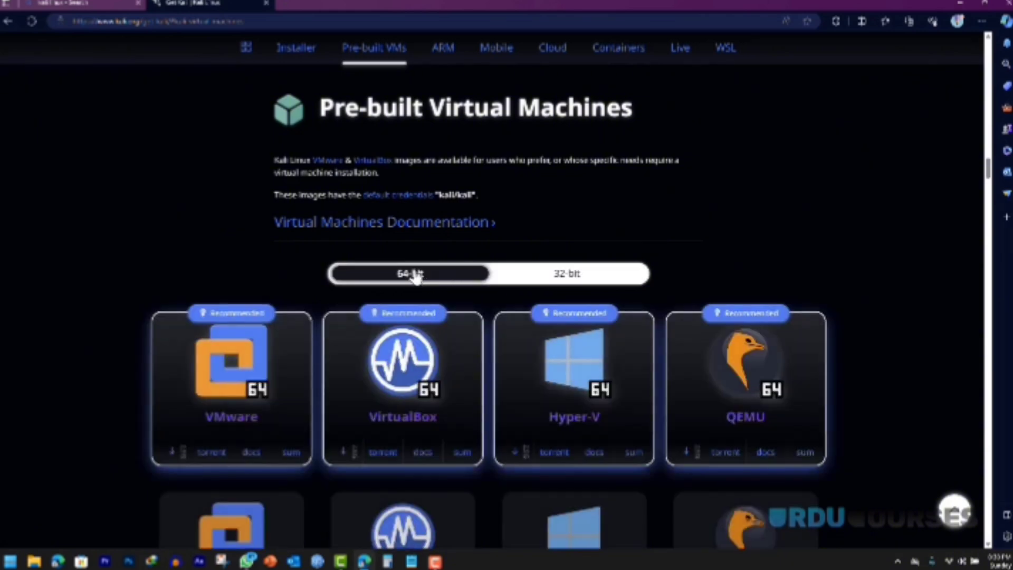
left_click_drag(438, 195, 472, 196)
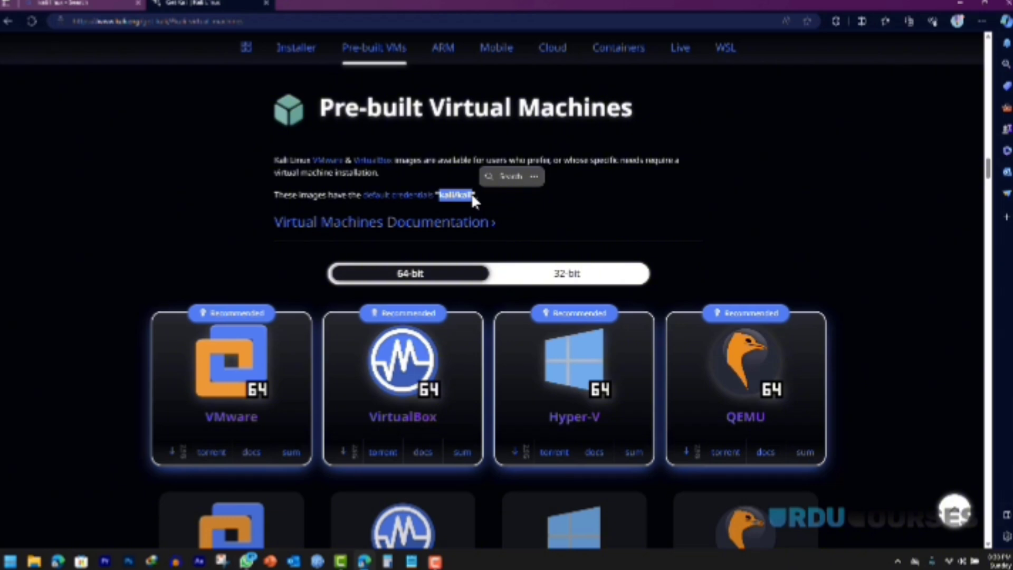
left_click(441, 213)
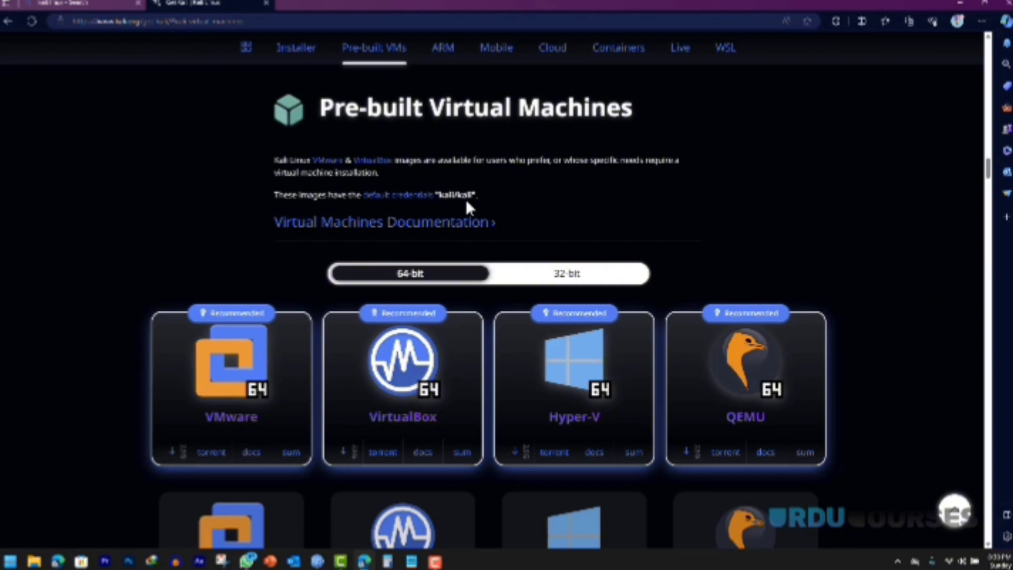
Step: Download the 64-bit VirtualBox image through IDM and minimize the browser
scroll(465, 199, "down", 3)
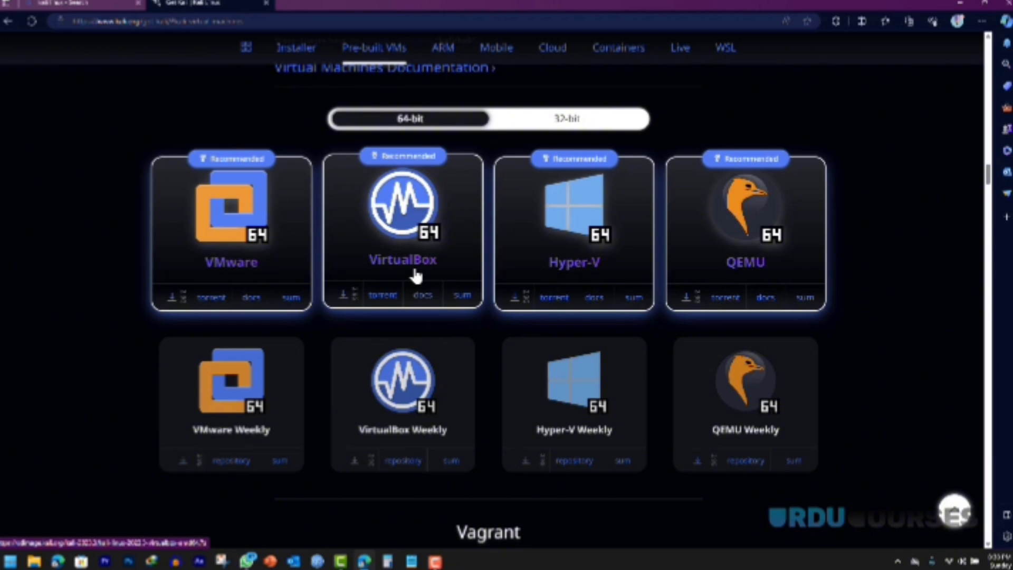
left_click(343, 300)
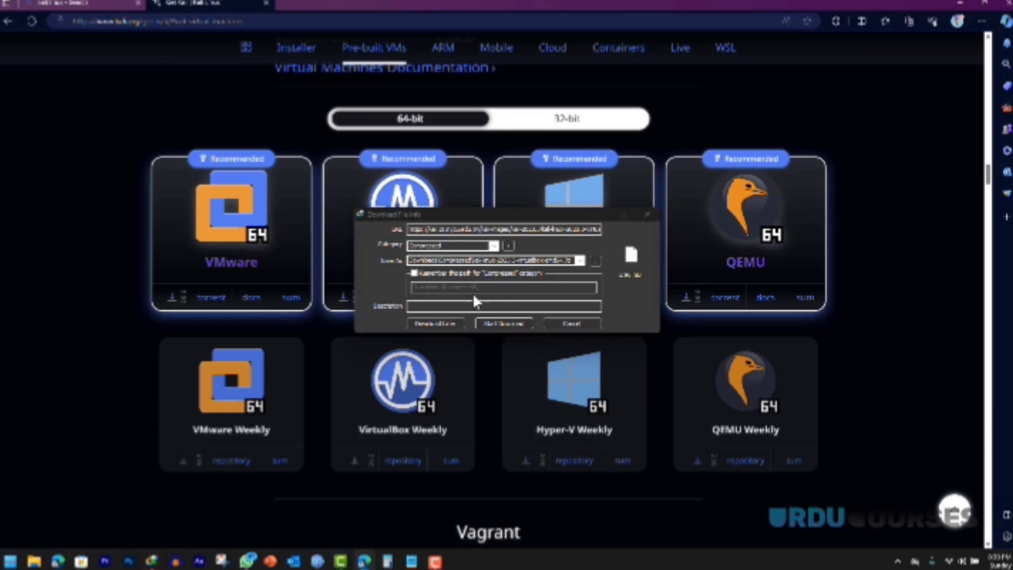
left_click(495, 319)
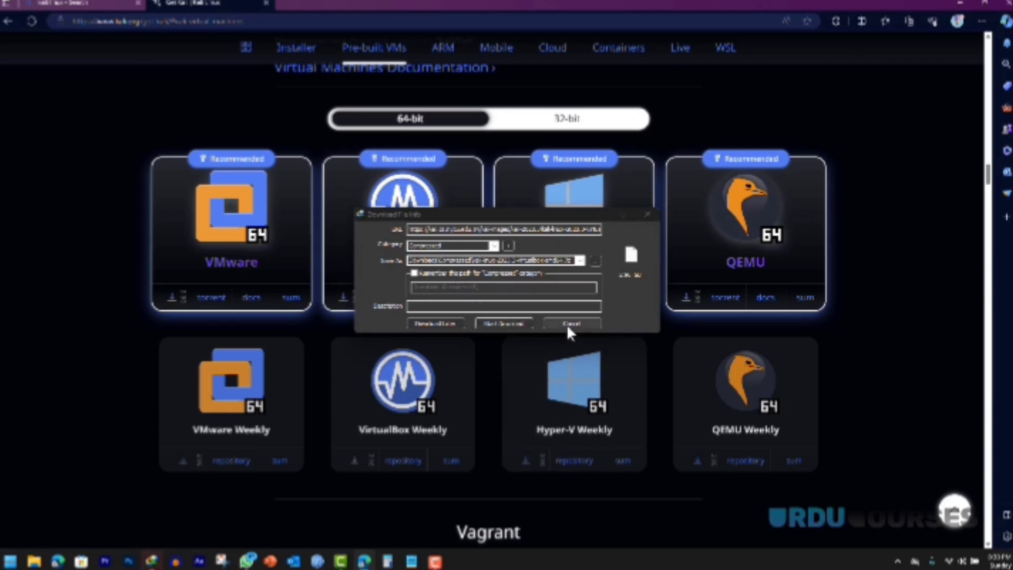
left_click(961, 3)
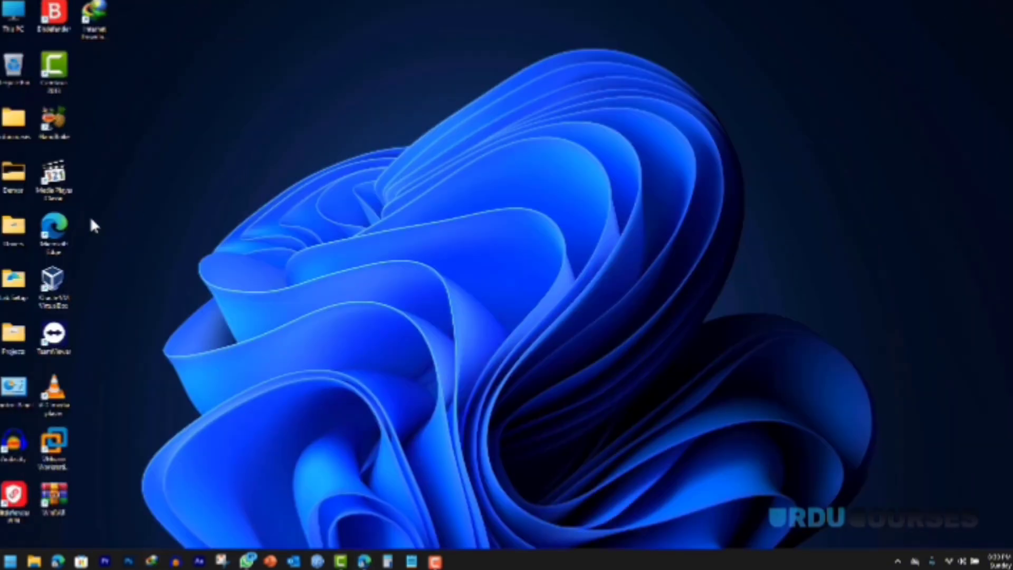
Step: Use WinRAR to extract the kali-linux .7z archive in Lab Setup into its own kali-linux folder
double_click(15, 293)
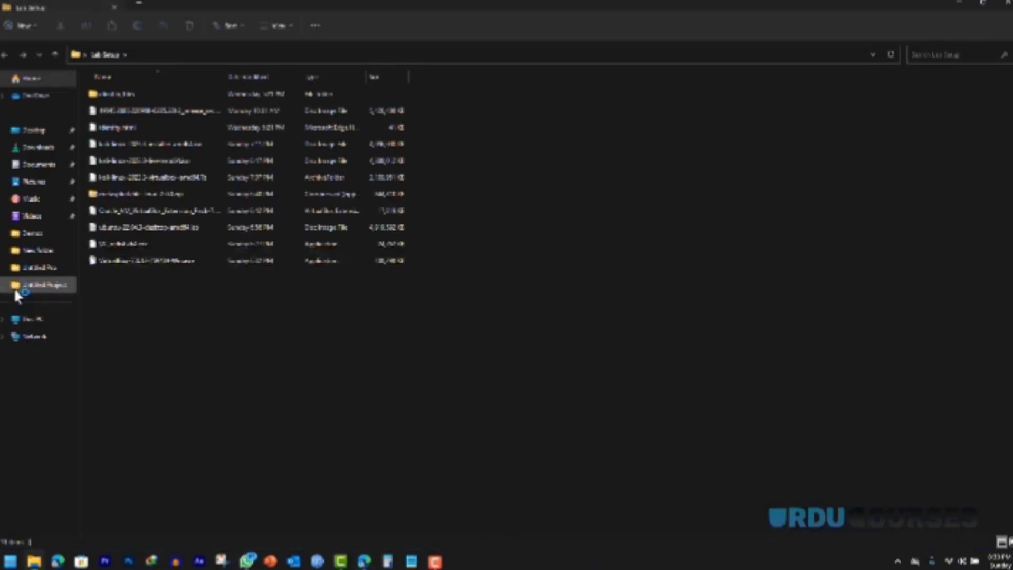
left_click(142, 180)
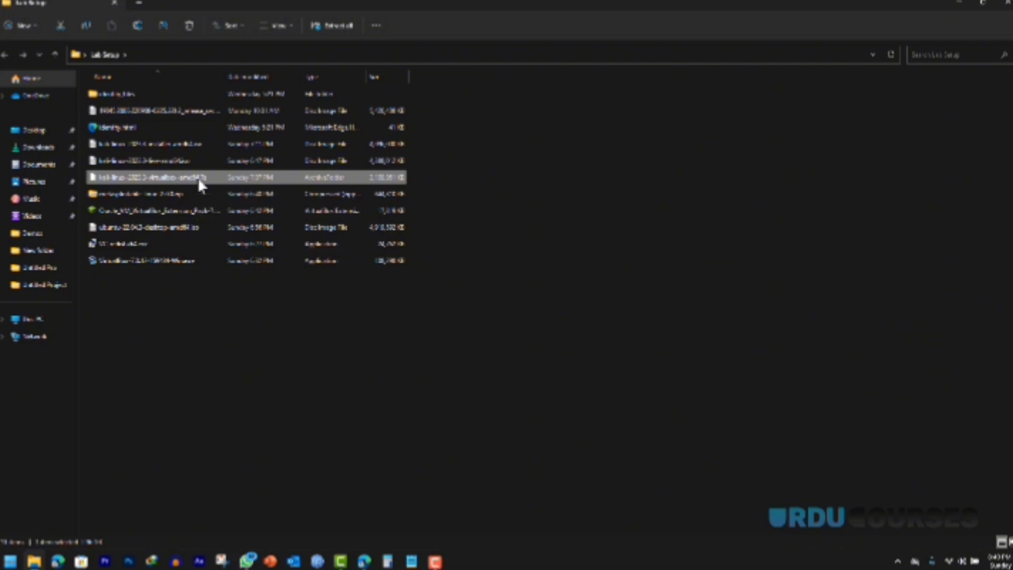
right_click(200, 183)
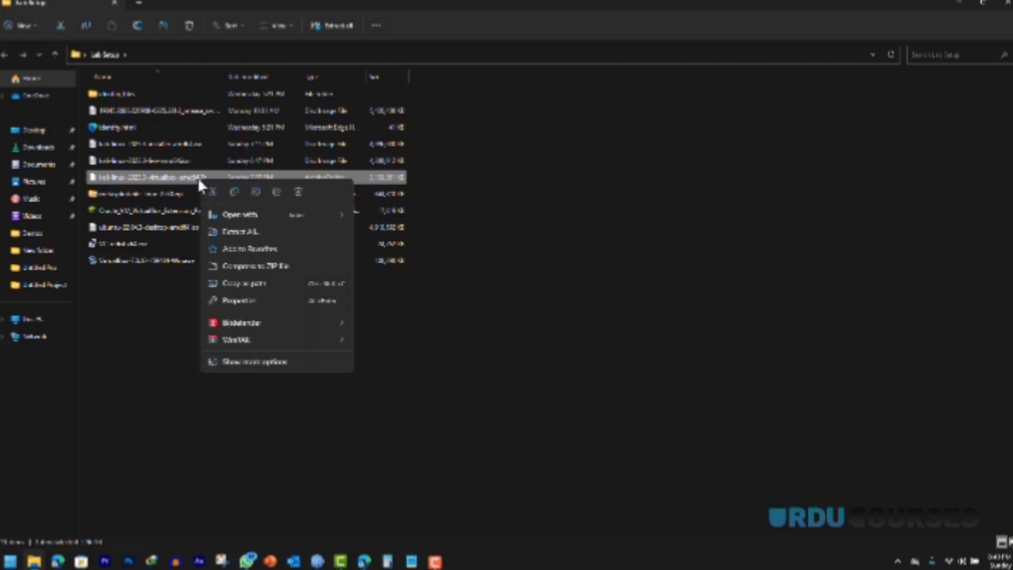
mouse_move(255, 340)
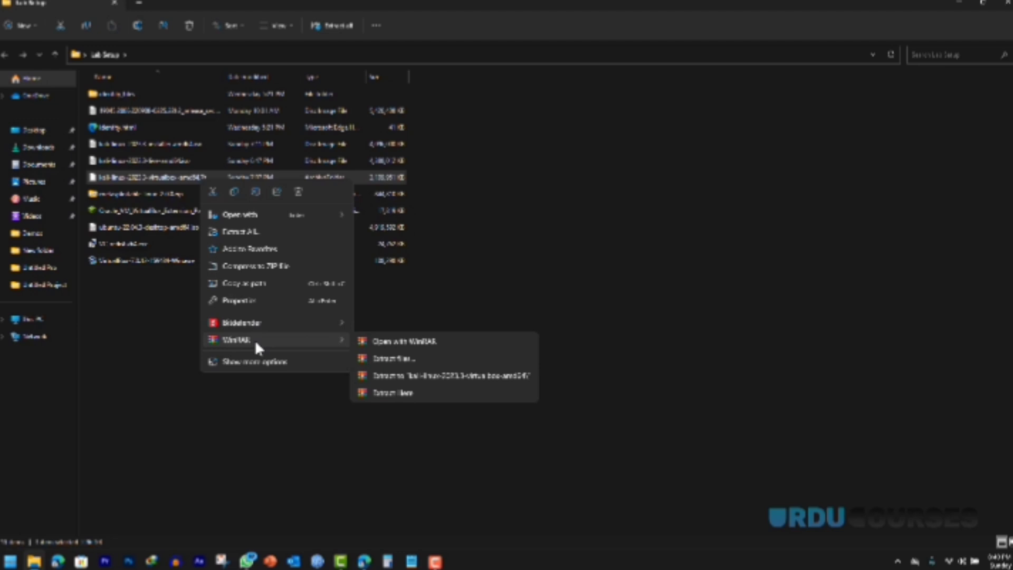
left_click(408, 377)
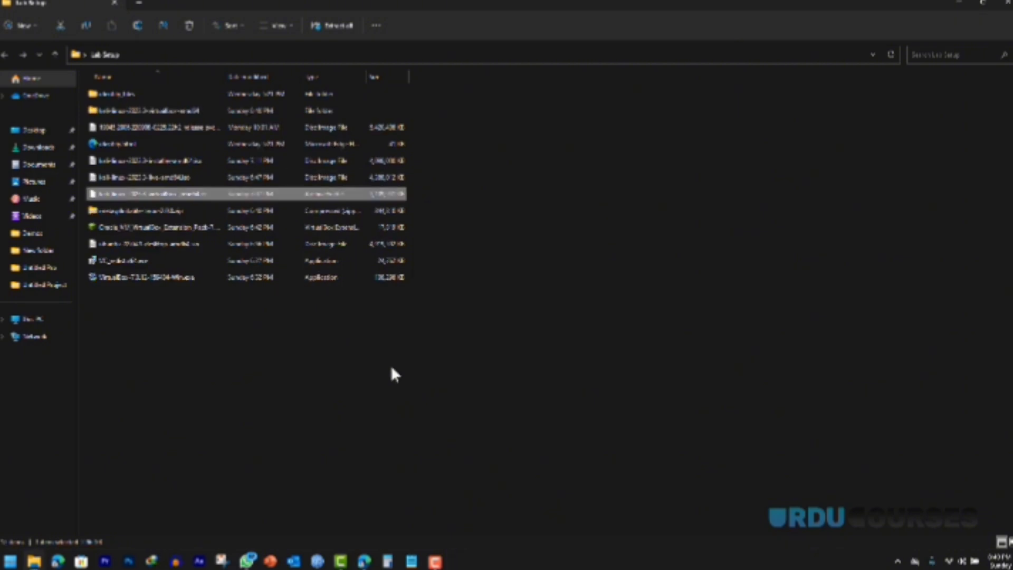
Step: Move the extracted Kali VM folder onto the desktop beside the Camtasia icon
double_click(135, 110)
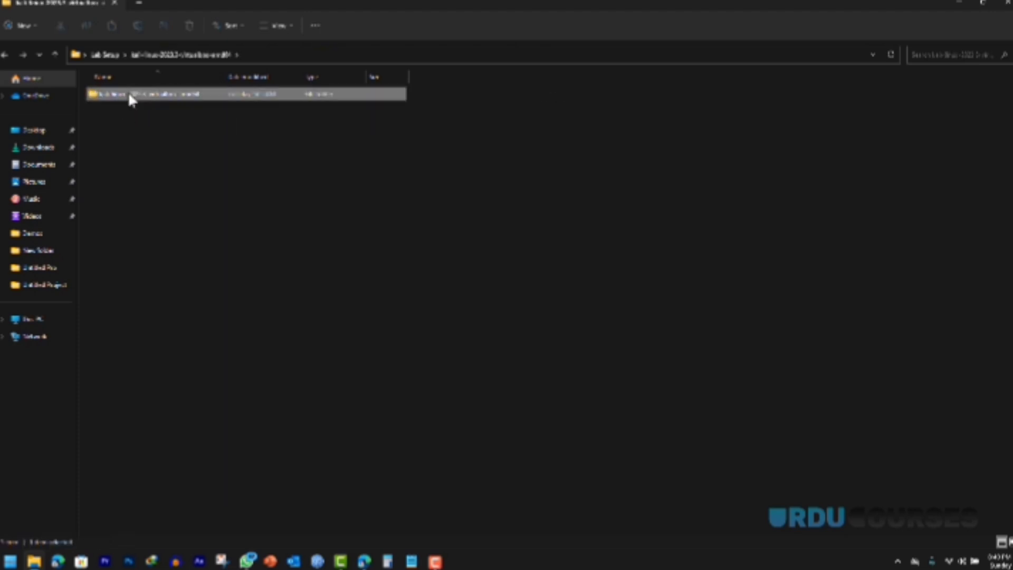
double_click(130, 95)
left_click(5, 55)
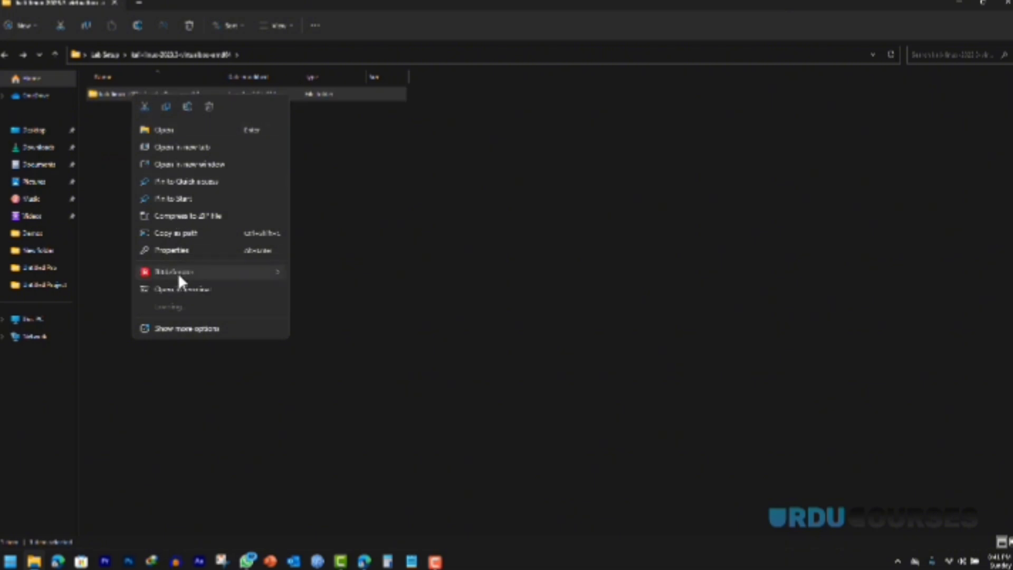
left_click(146, 105)
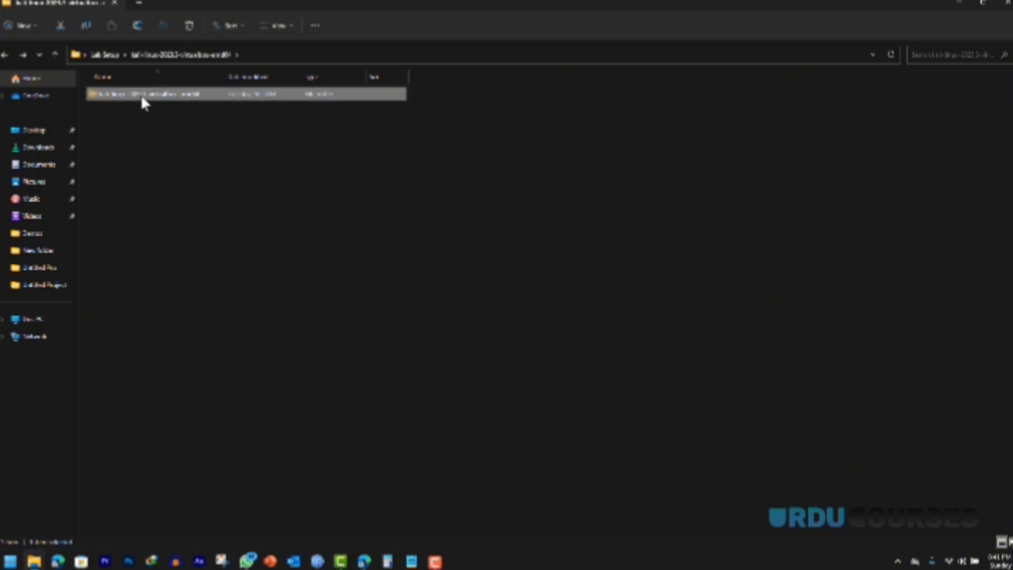
right_click(148, 100)
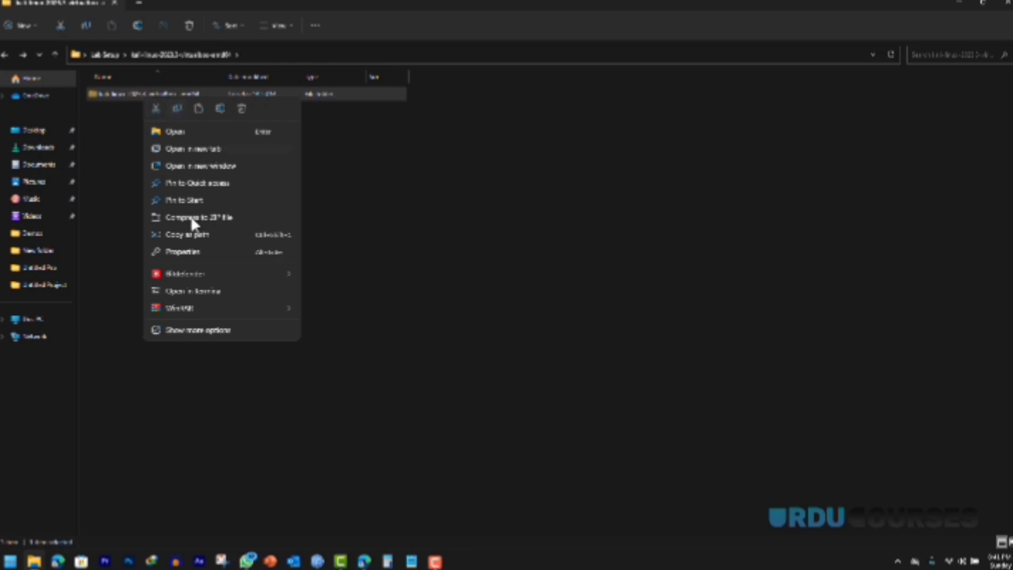
left_click(155, 108)
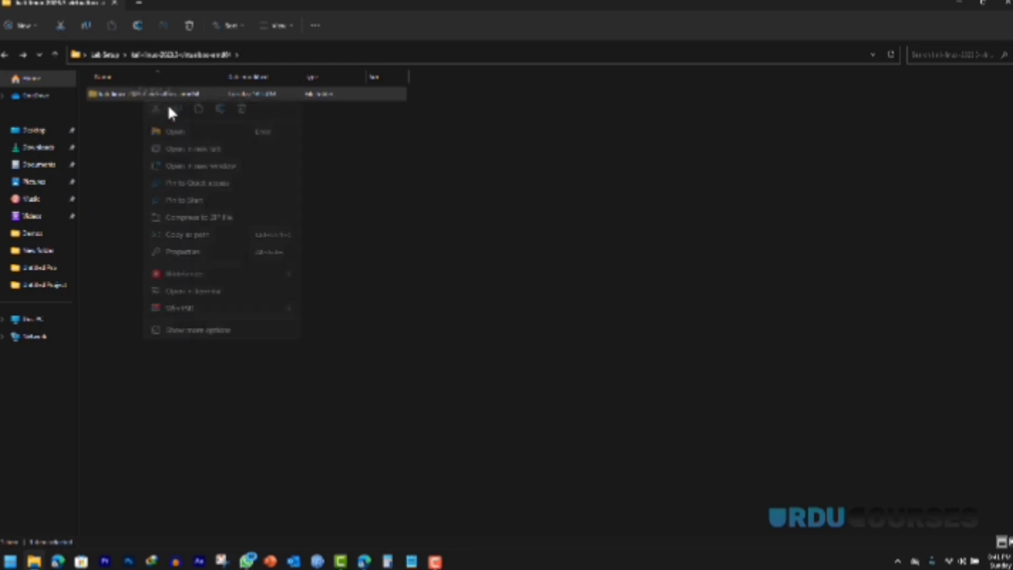
left_click(956, 6)
right_click(200, 91)
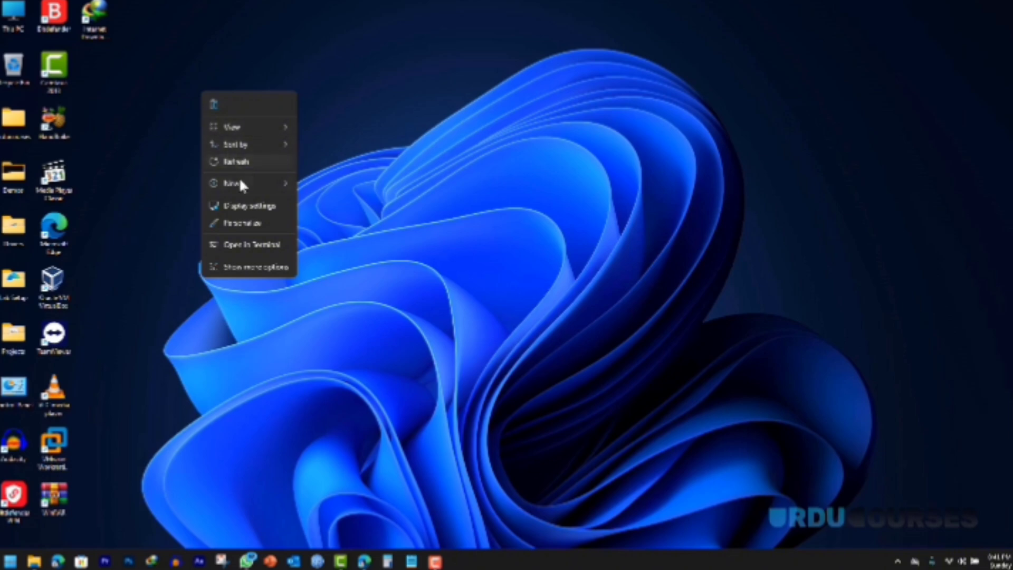
left_click(214, 104)
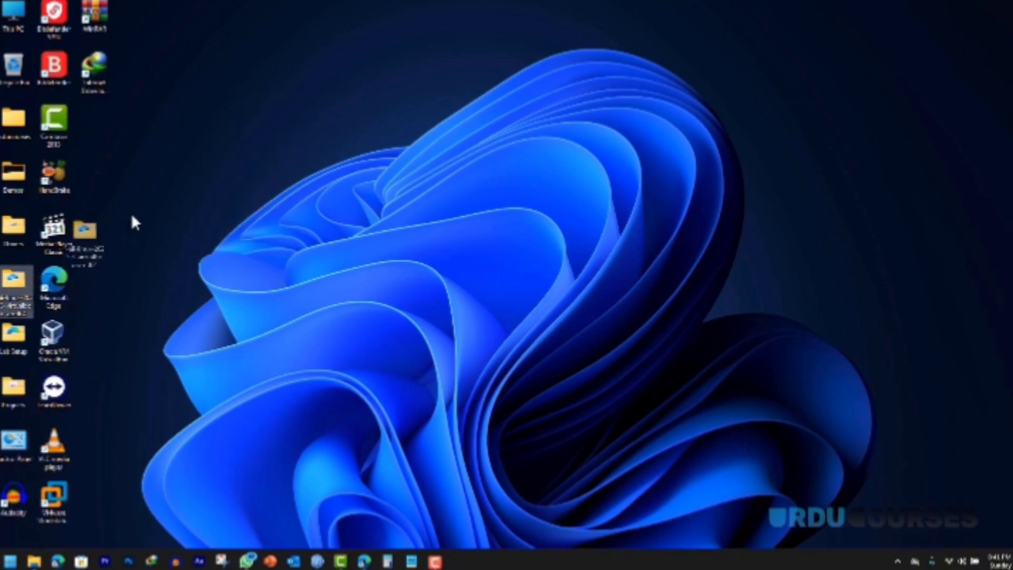
left_click_drag(135, 222, 122, 127)
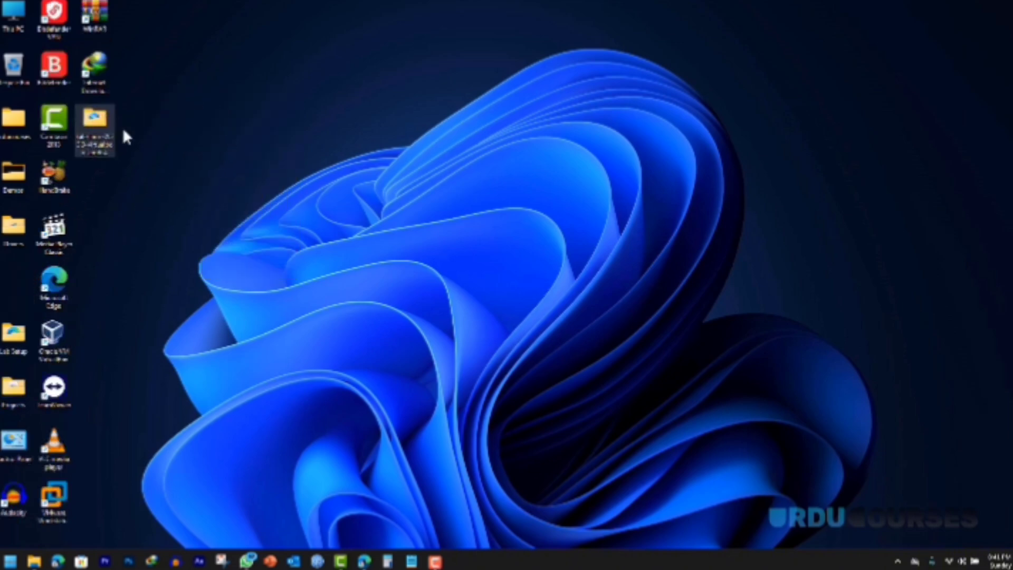
Step: Rename the desktop folder to kali, then open it and select the Kali .vbox file
double_click(95, 127)
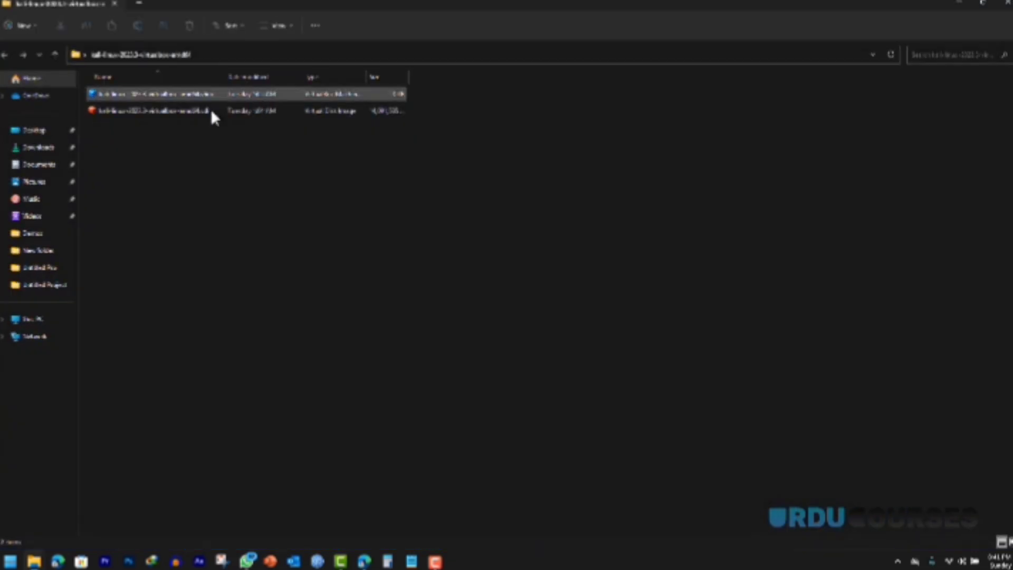
left_click(1005, 3)
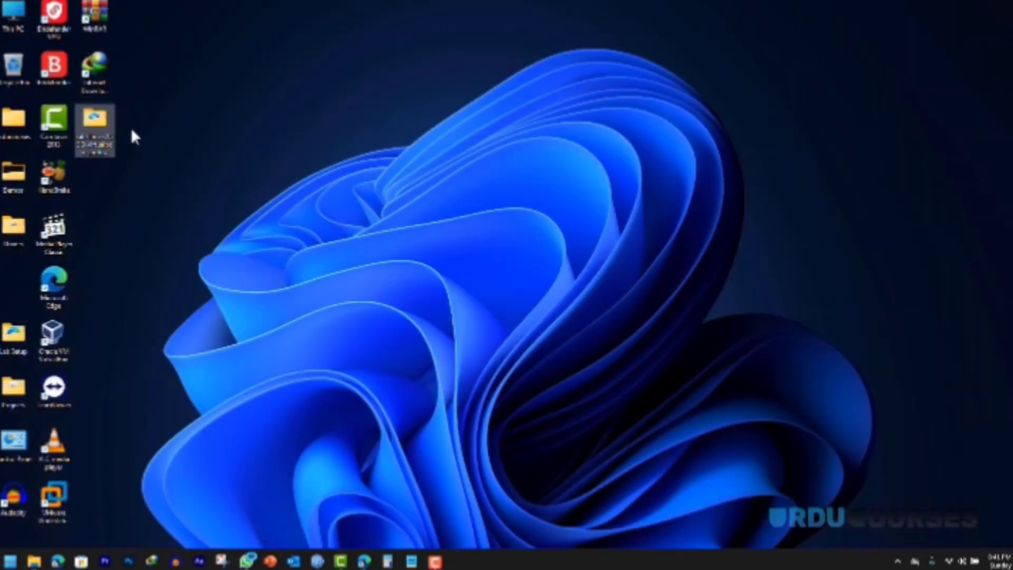
key("F2")
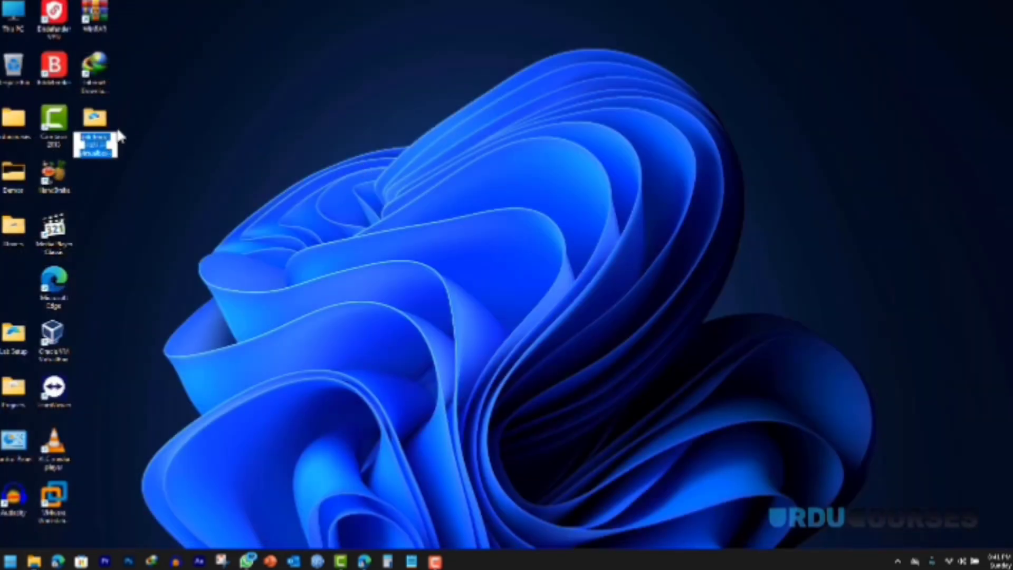
type("4")
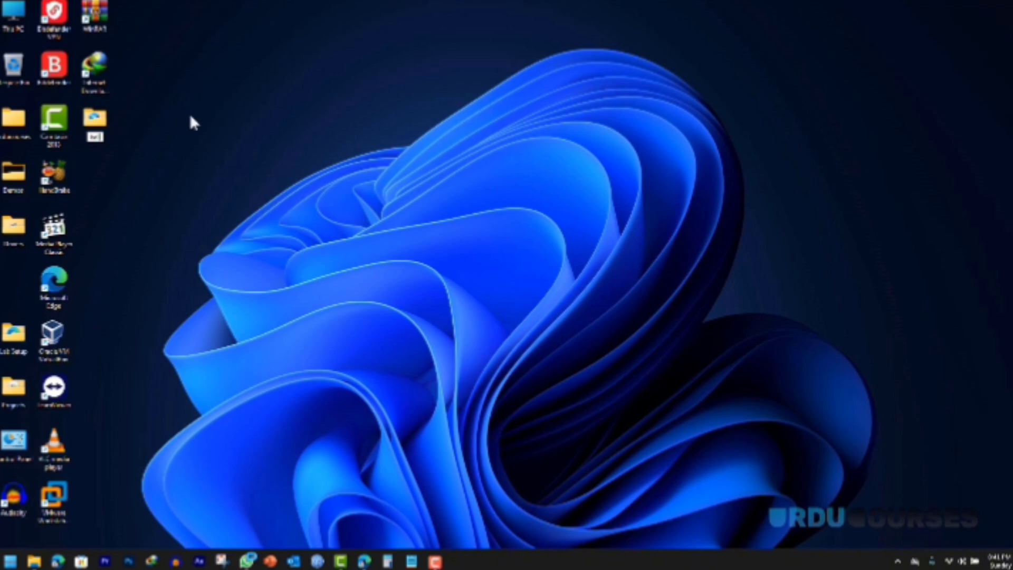
key("Return")
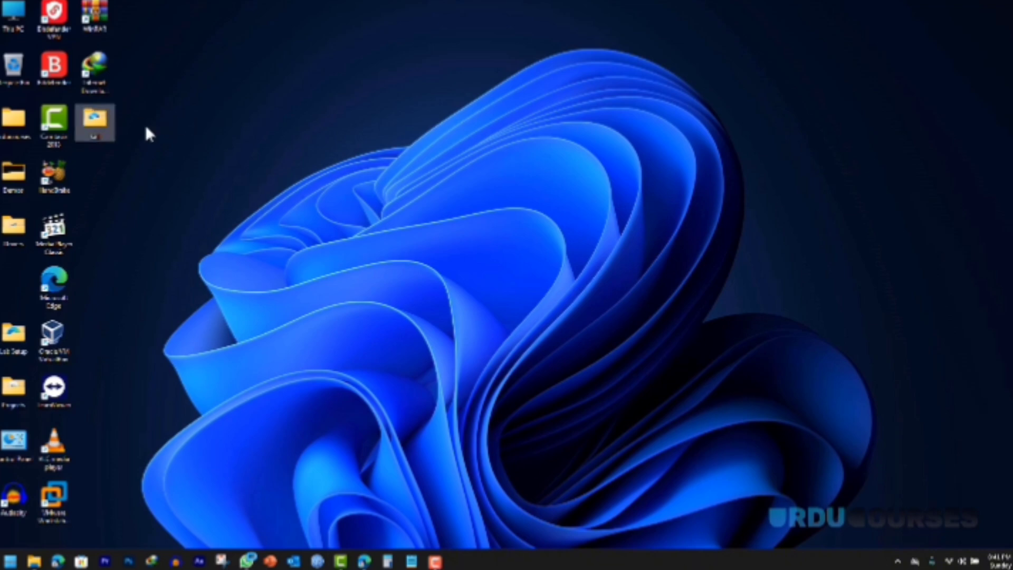
double_click(103, 127)
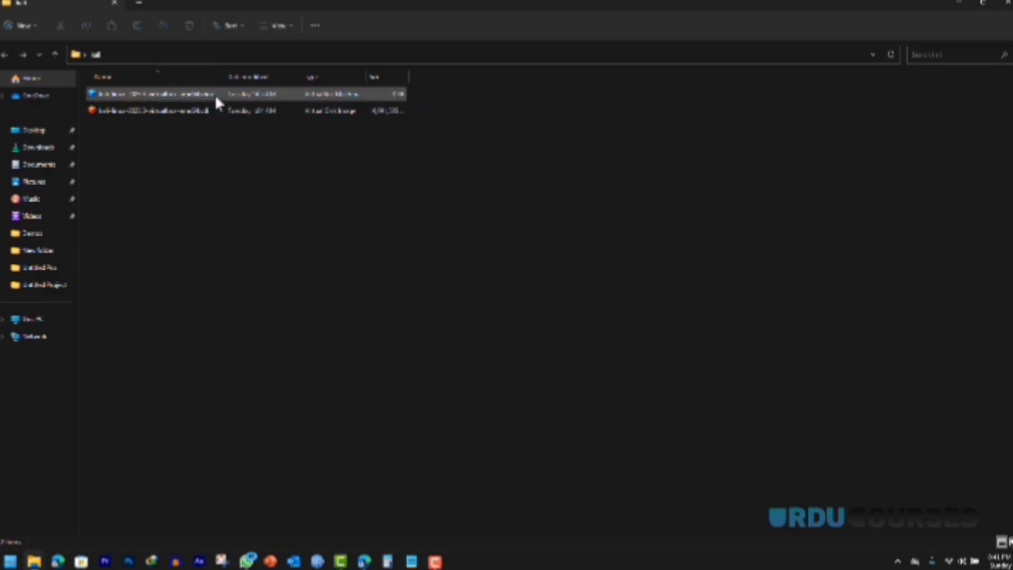
left_click(186, 96)
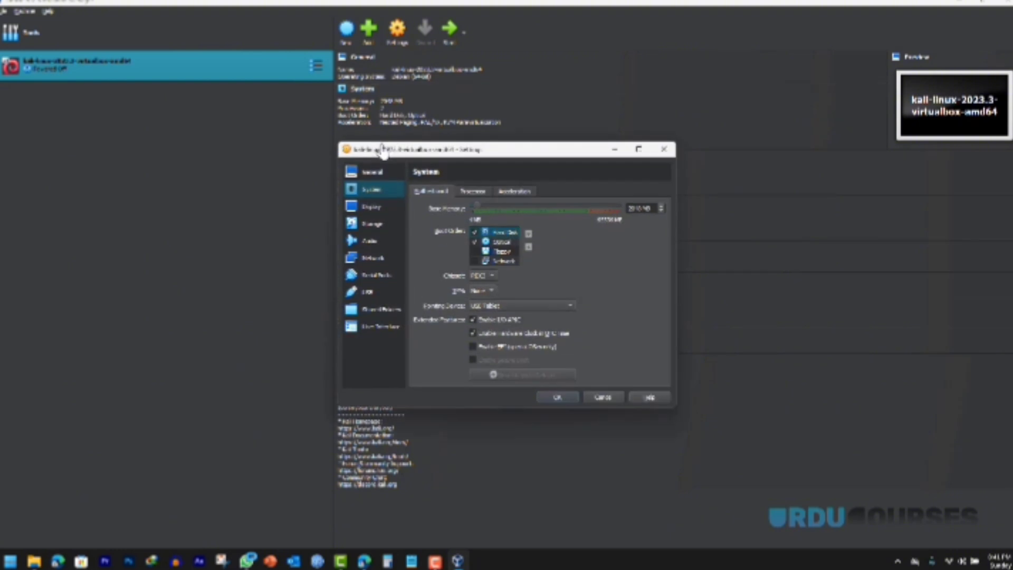
Step: Review the processor settings and set display video memory back to maximum
left_click(475, 191)
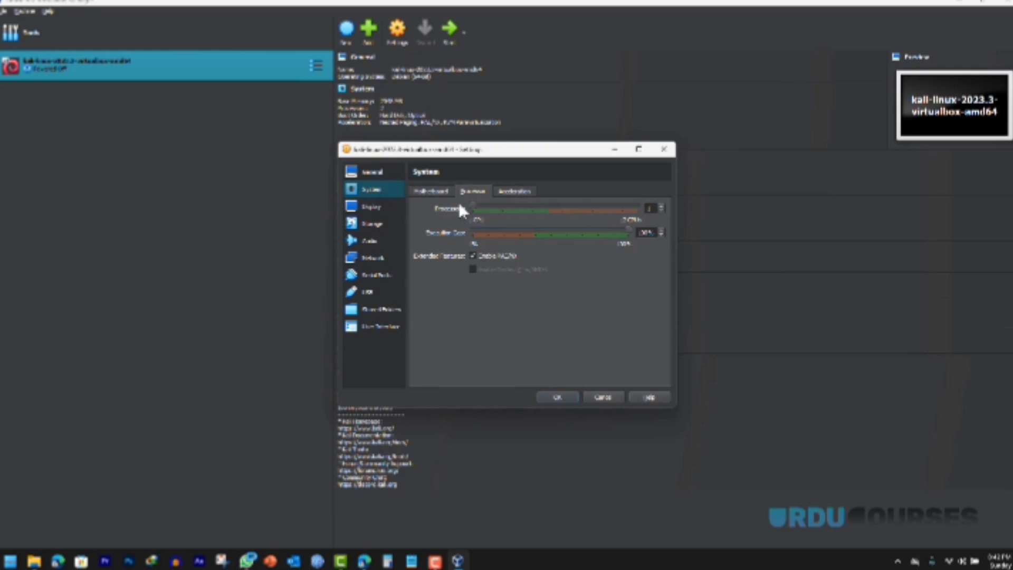
left_click(431, 191)
left_click(380, 207)
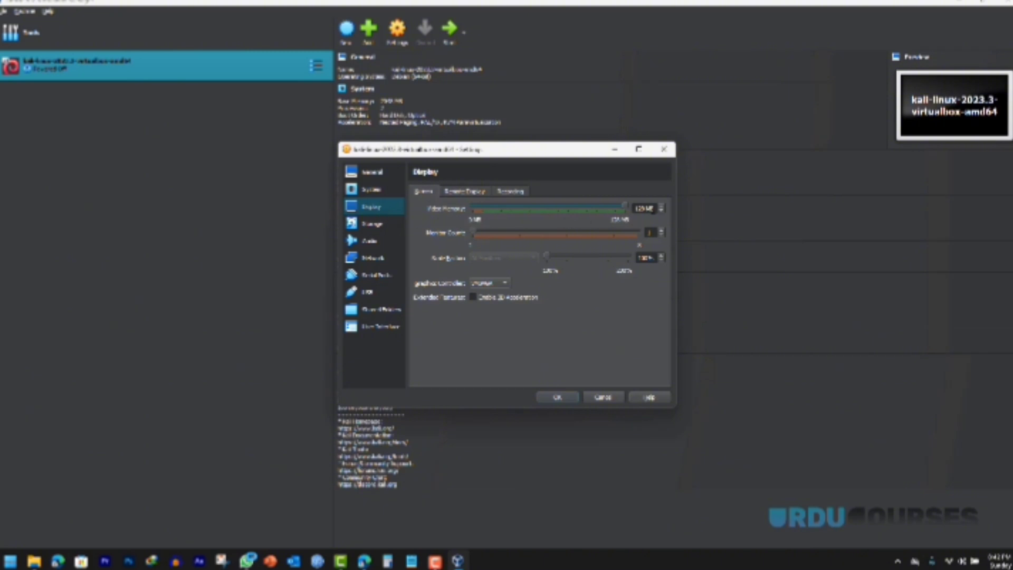
left_click_drag(625, 209, 500, 211)
left_click_drag(491, 209, 619, 211)
key("BackSpace")
Step: Check both network adapters and General settings, save, and start the Kali machine
left_click(369, 259)
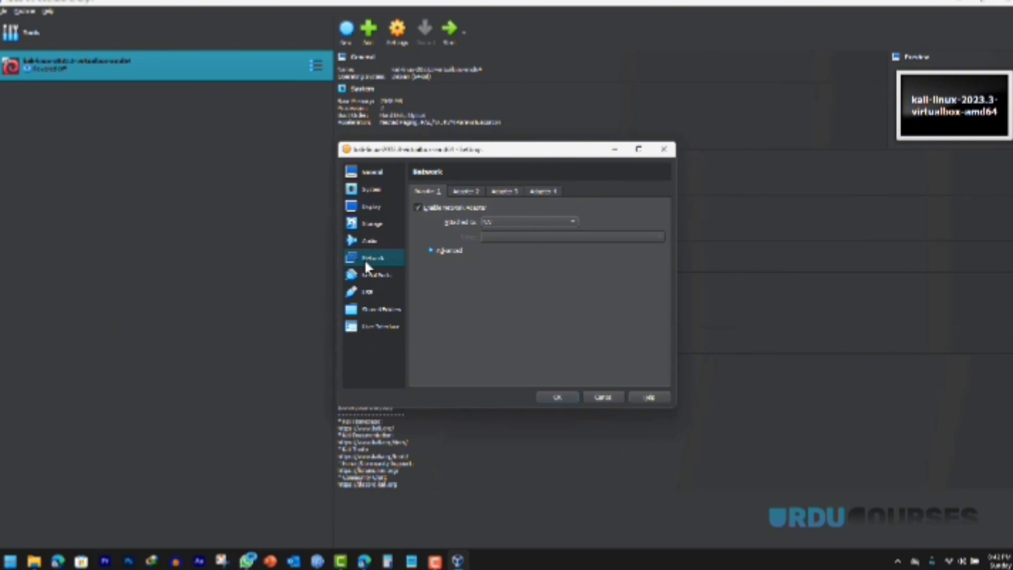
left_click(467, 192)
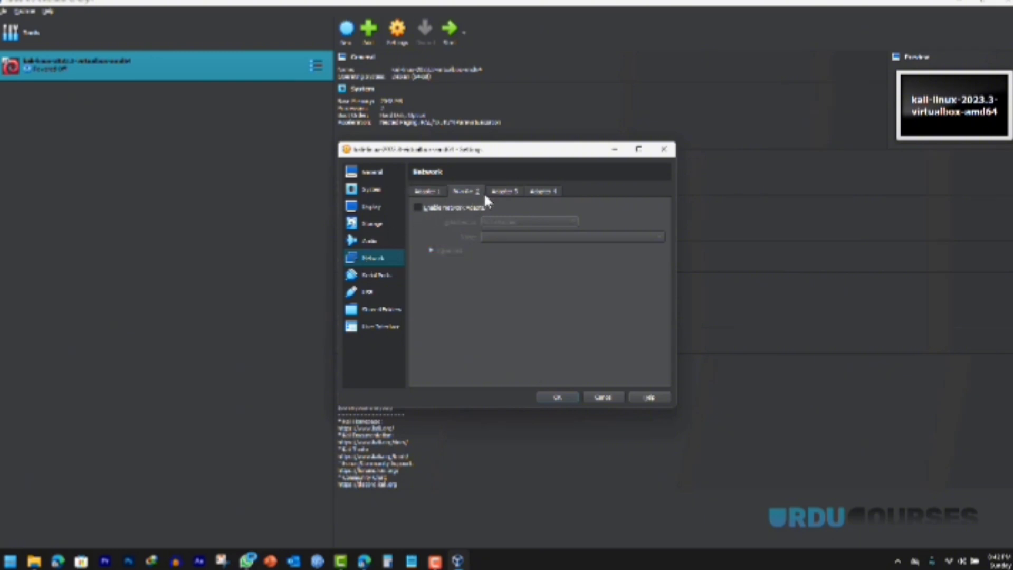
left_click(426, 194)
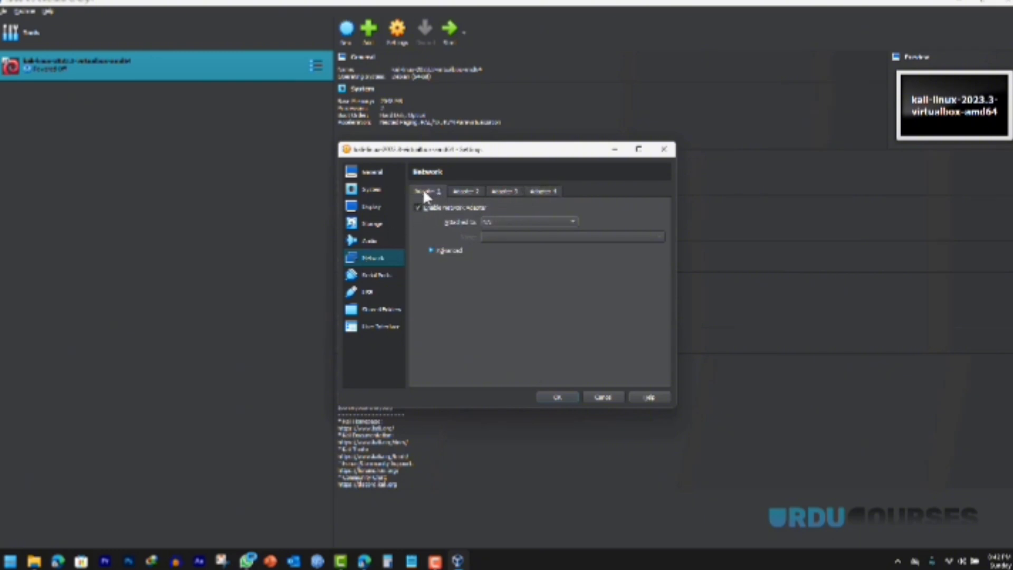
left_click(373, 173)
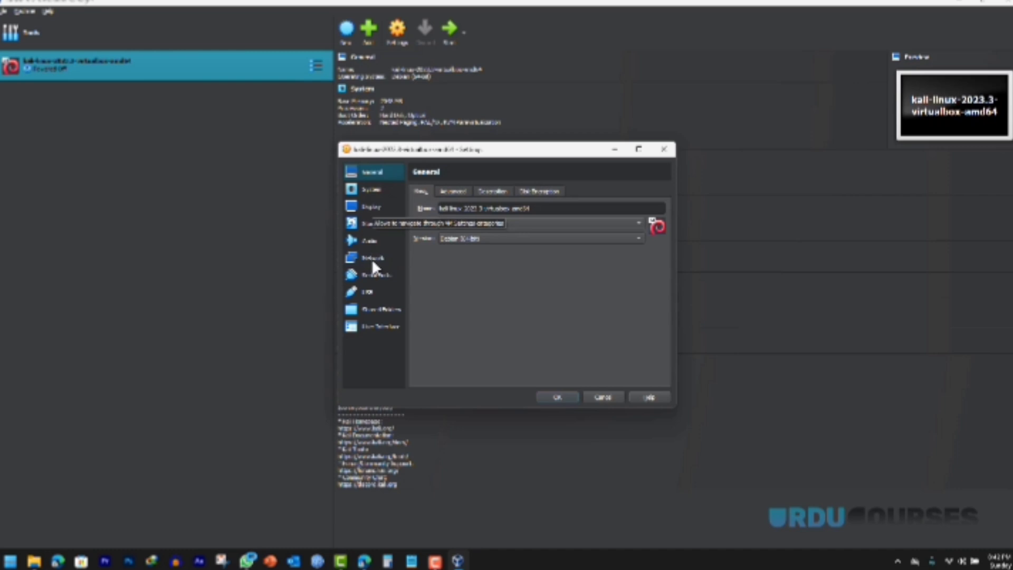
left_click(557, 397)
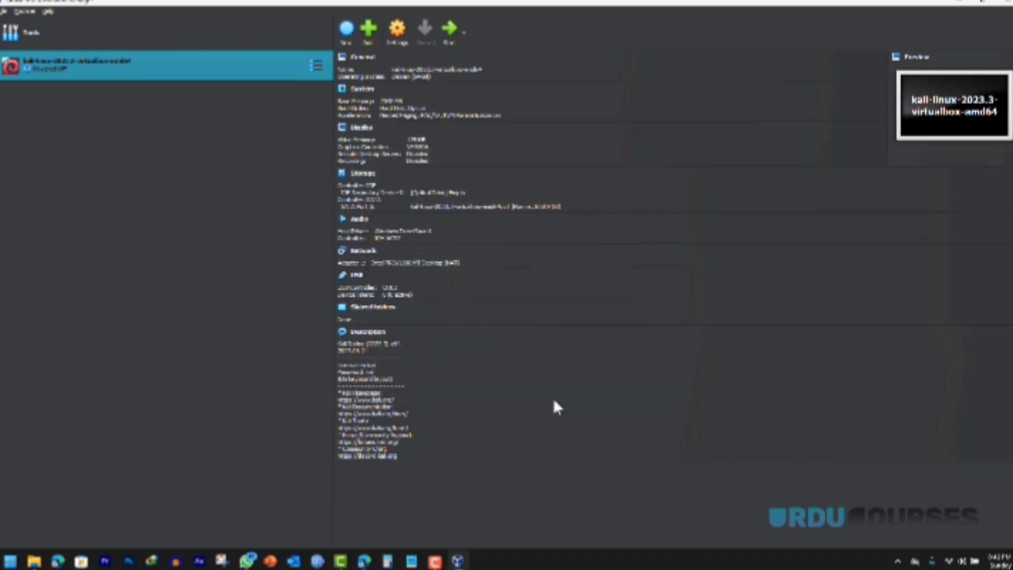
left_click(451, 33)
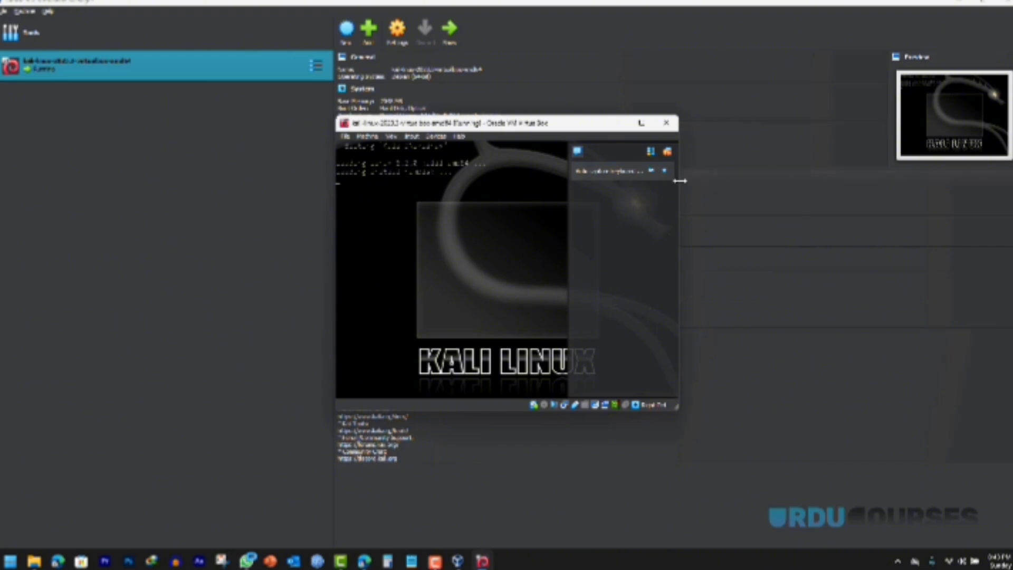
Step: Dismiss the VM notification panel and maximize the Kali window
left_click(668, 152)
left_click(641, 123)
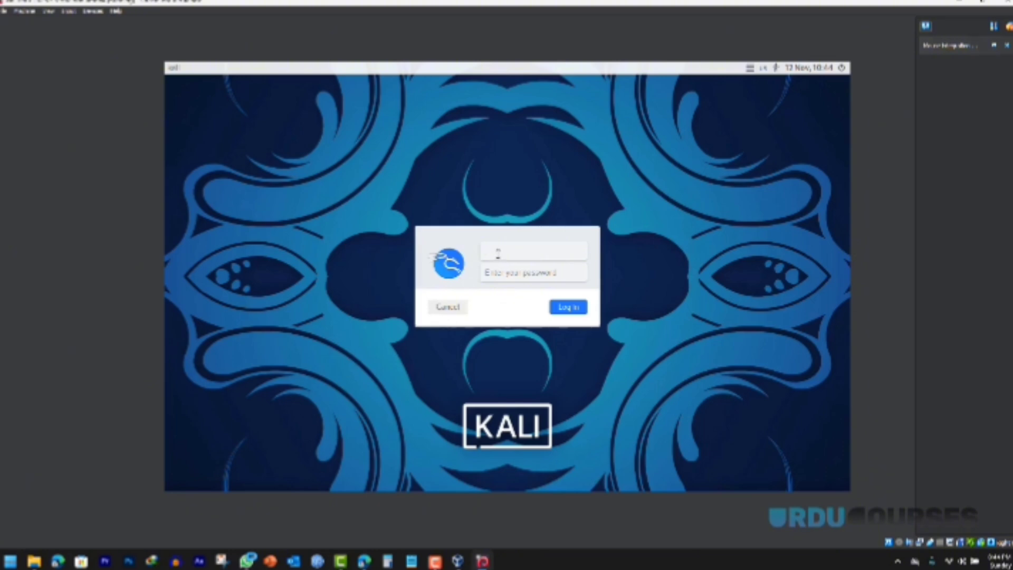
Step: Log in to Kali with the default username and password
type("kali")
left_click(515, 272)
type("kali")
left_click(570, 312)
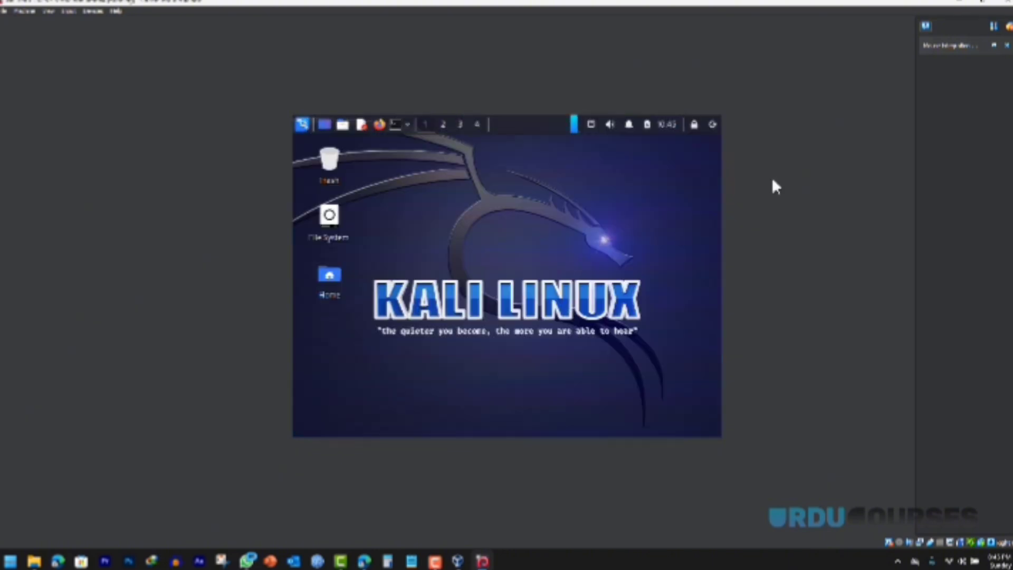
Step: Close the side panel, re-maximize the VM window, and bring up the close-machine prompt
left_click(1008, 31)
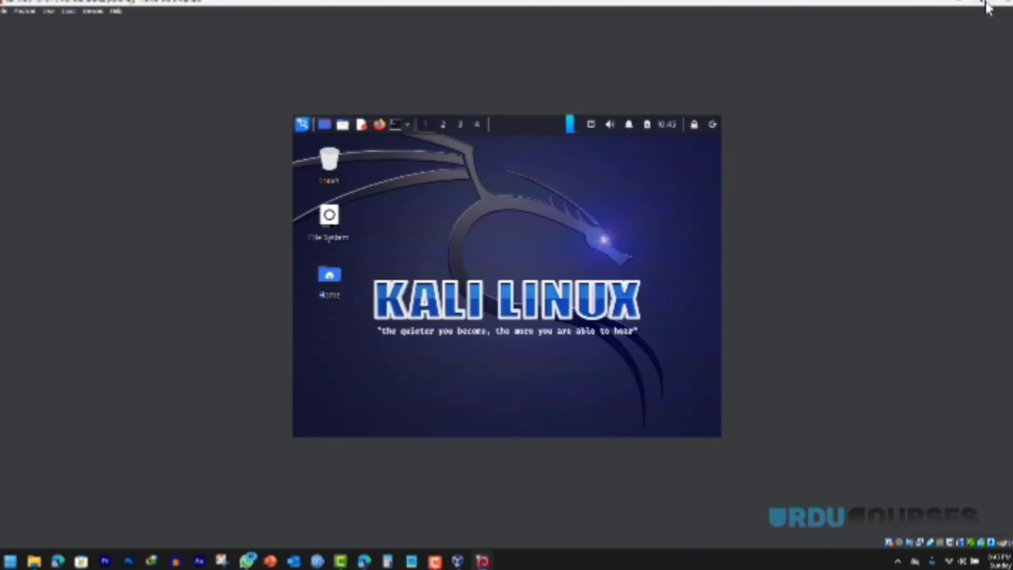
left_click(985, 2)
left_click(641, 123)
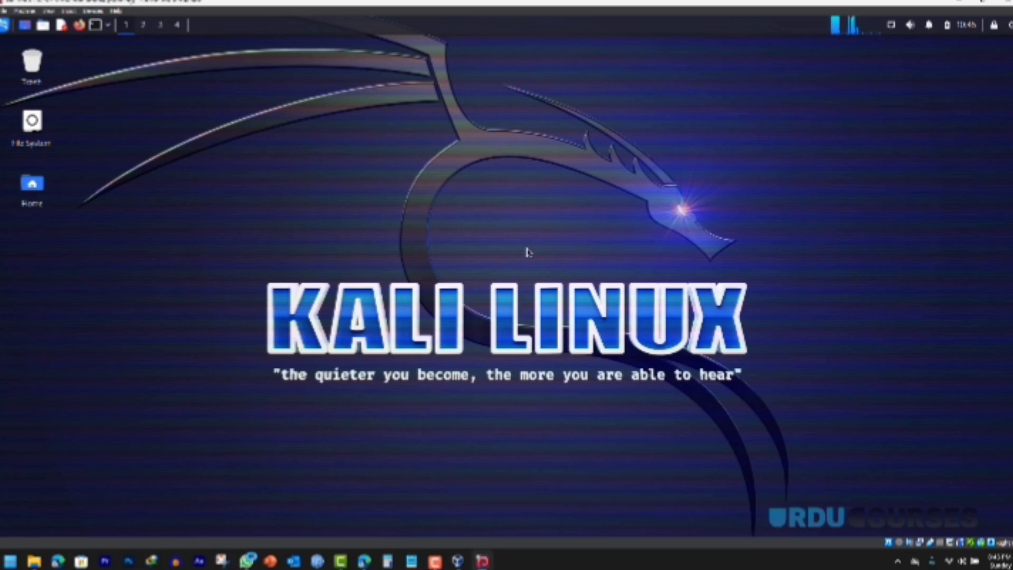
left_click(1001, 2)
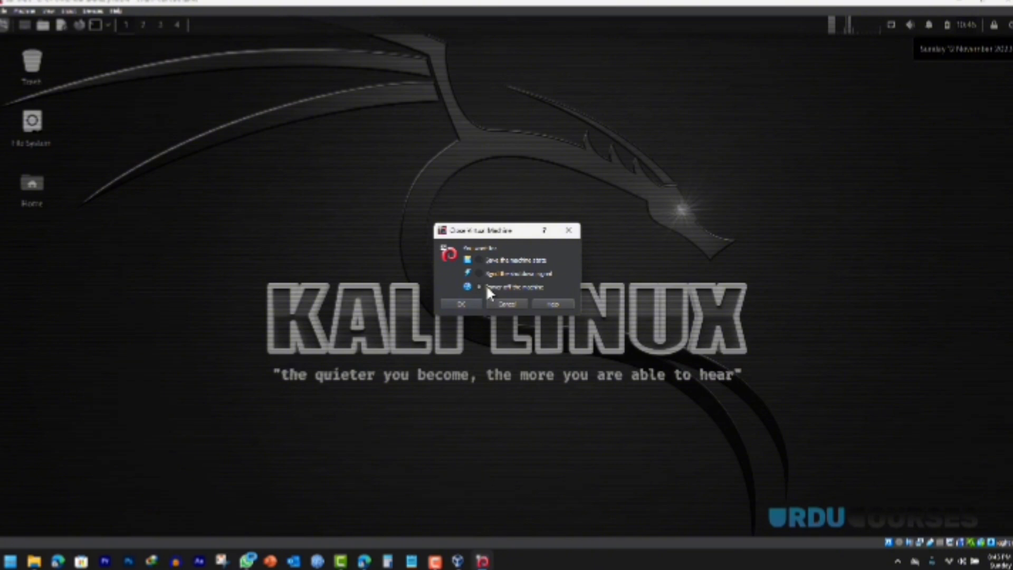
Step: Power off the Kali VM, remove it from the list keeping its files, and show Welcome
left_click(458, 306)
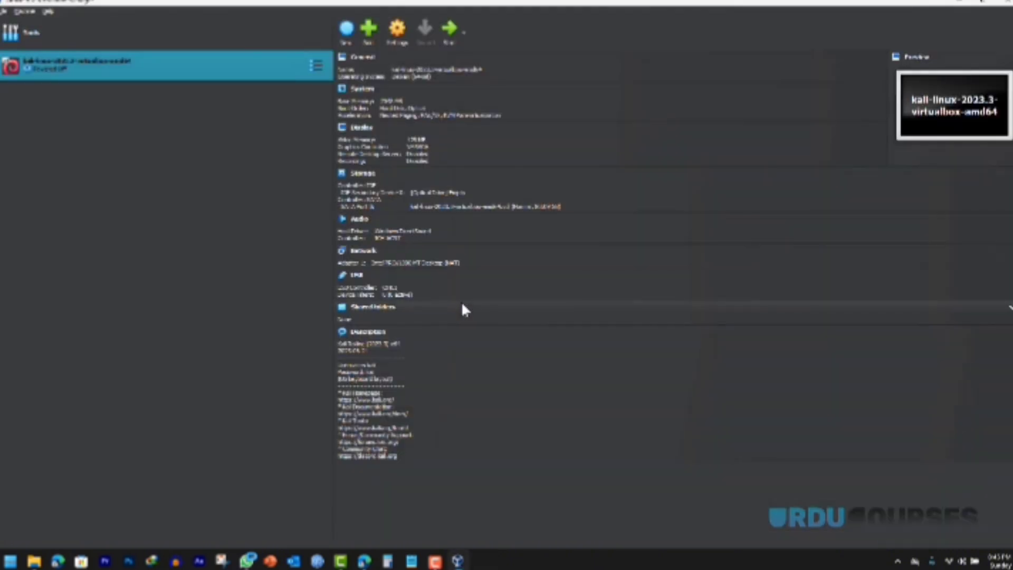
right_click(137, 60)
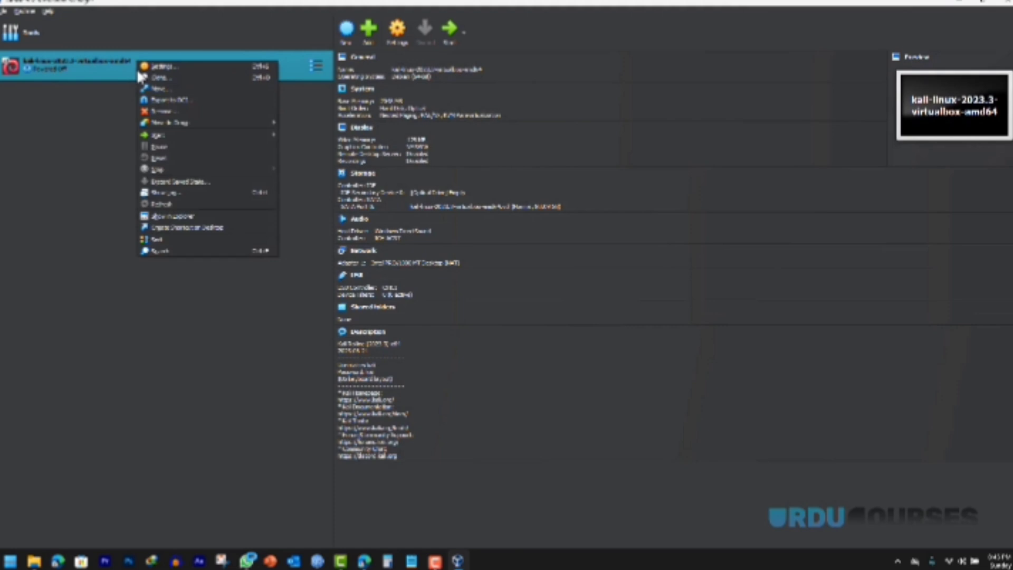
left_click(163, 111)
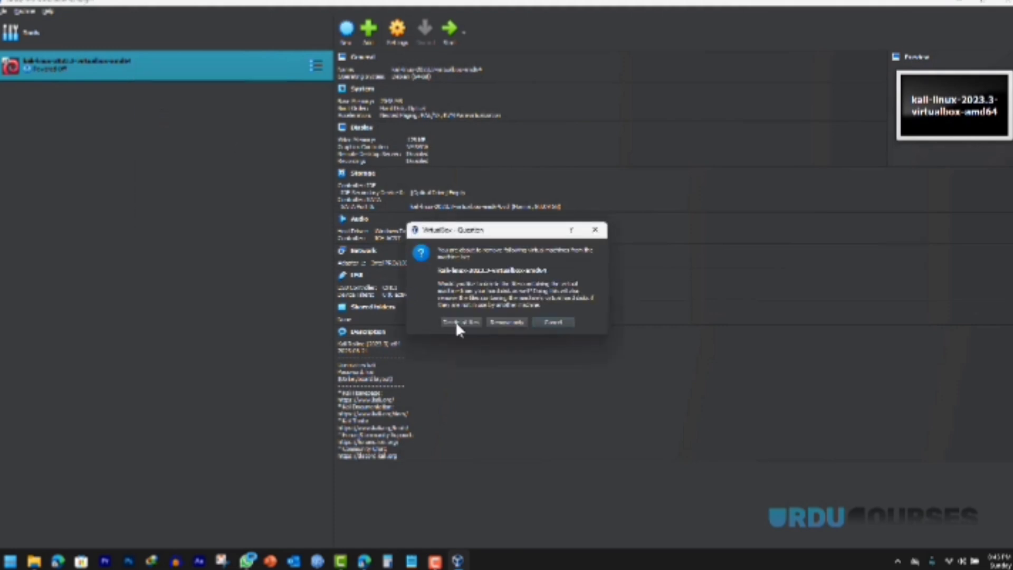
left_click(508, 323)
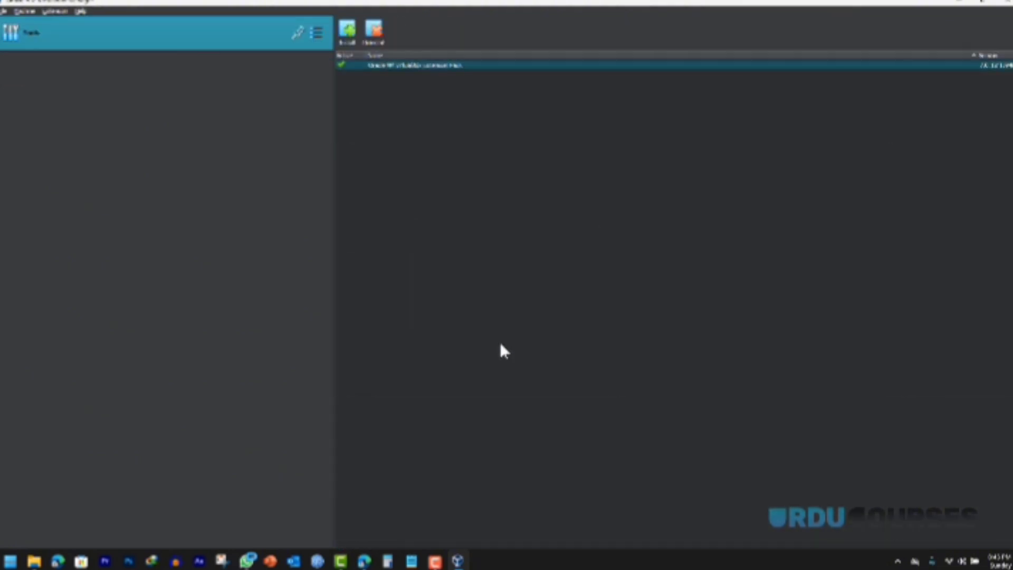
left_click(317, 34)
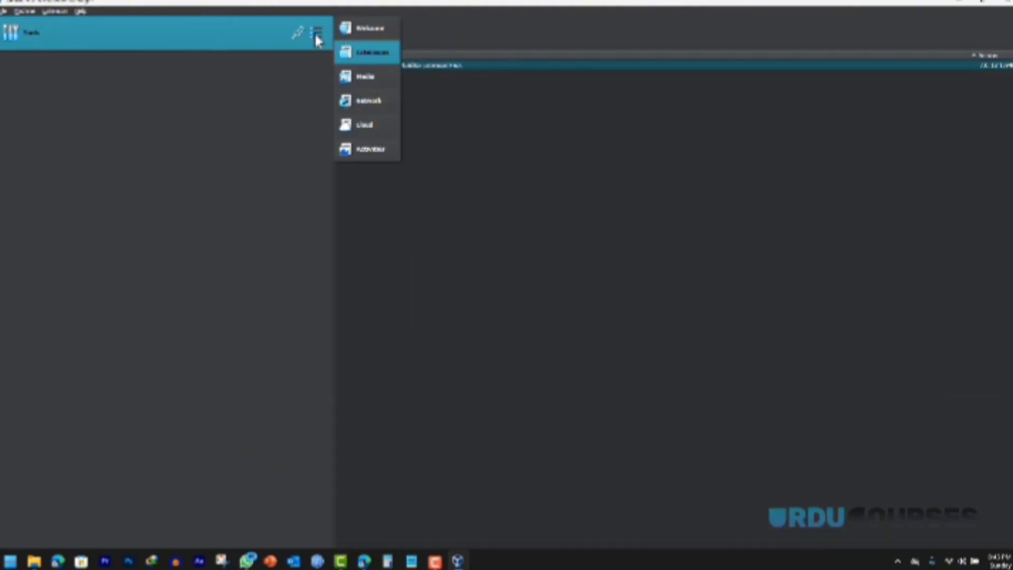
left_click(363, 28)
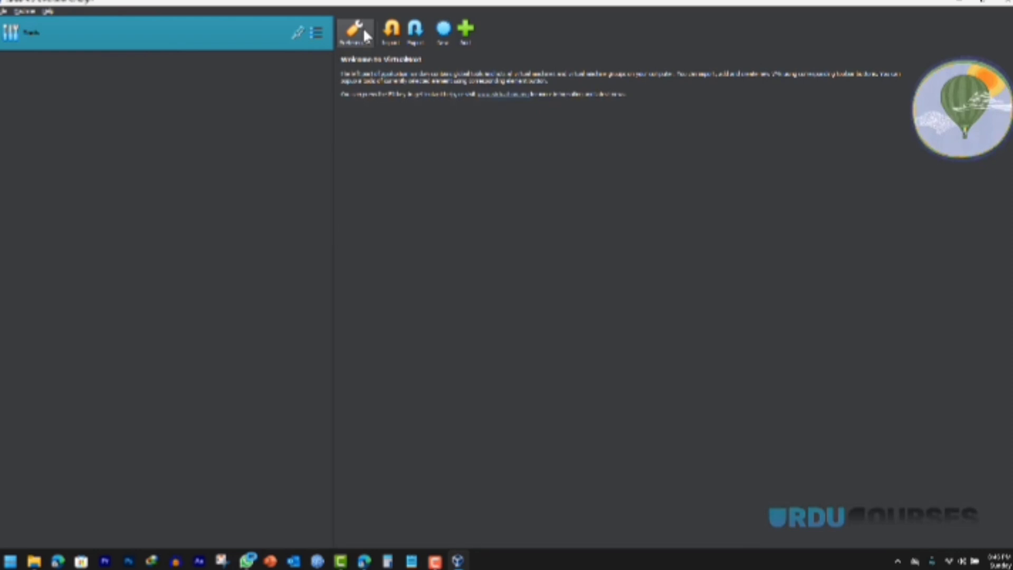
Step: Create a new VM named kali of type Linux, version Debian (64-bit), and continue
left_click(444, 31)
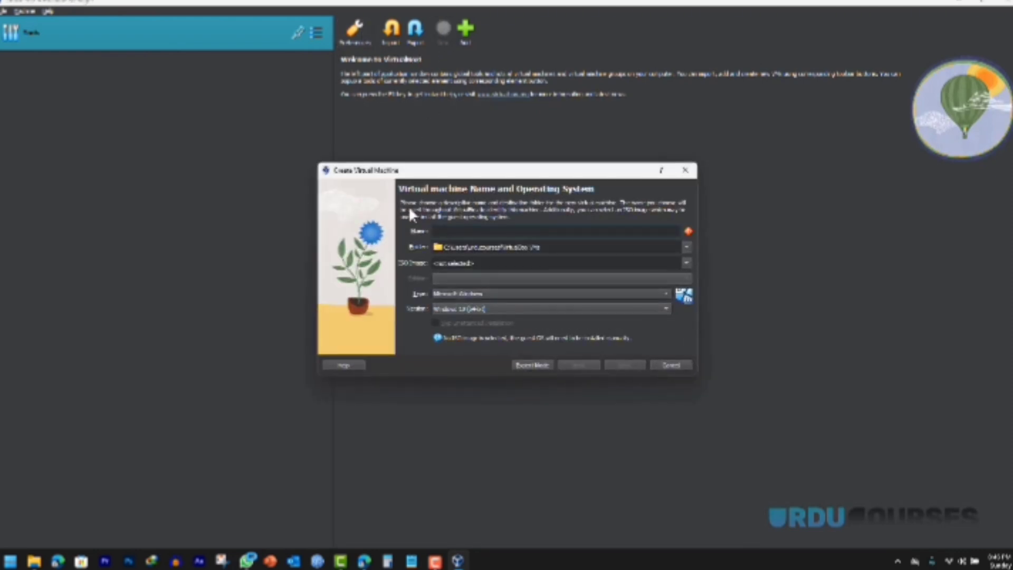
type("hi")
left_click(452, 296)
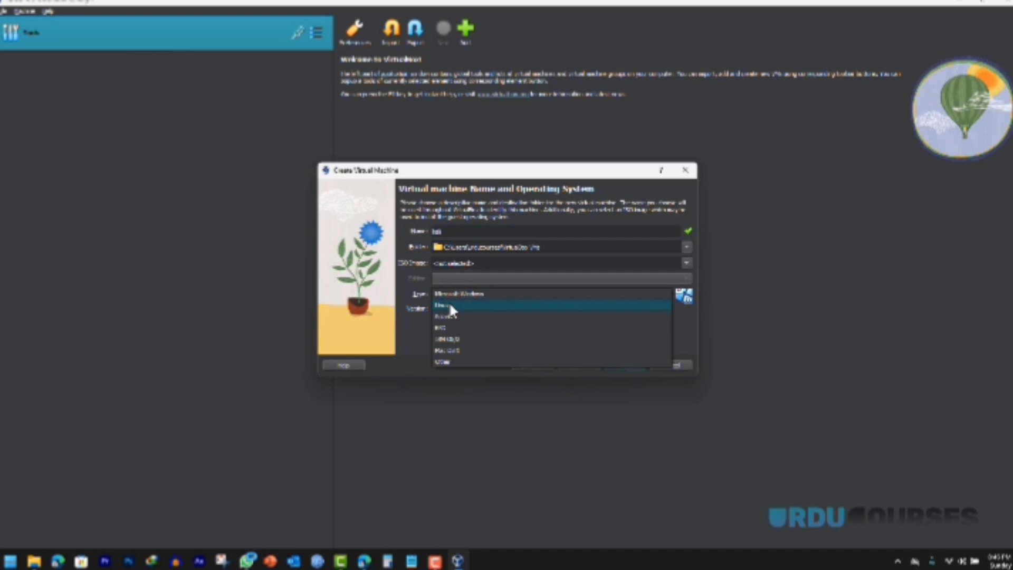
left_click(449, 307)
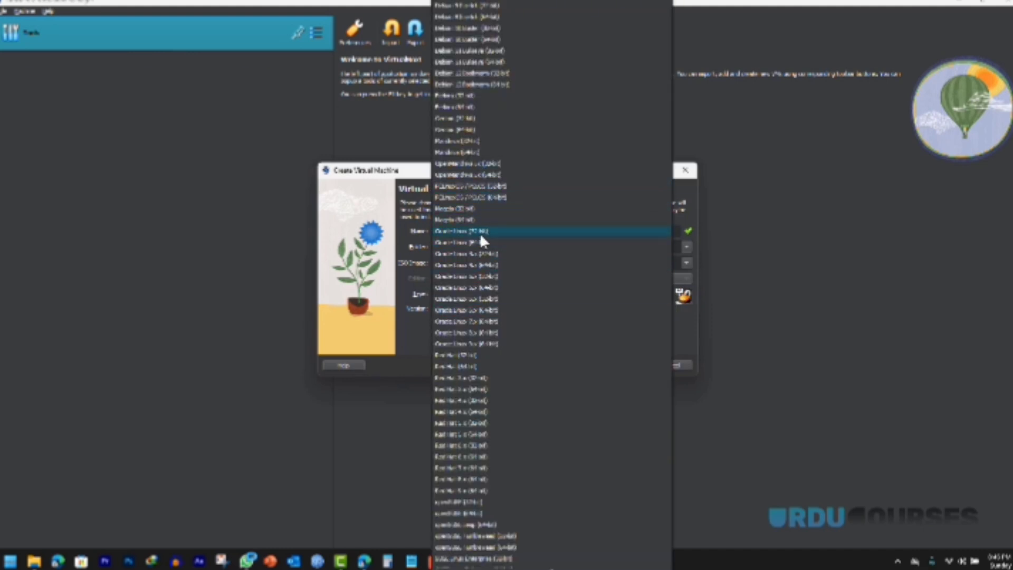
scroll(479, 233, "up", 7)
left_click(469, 90)
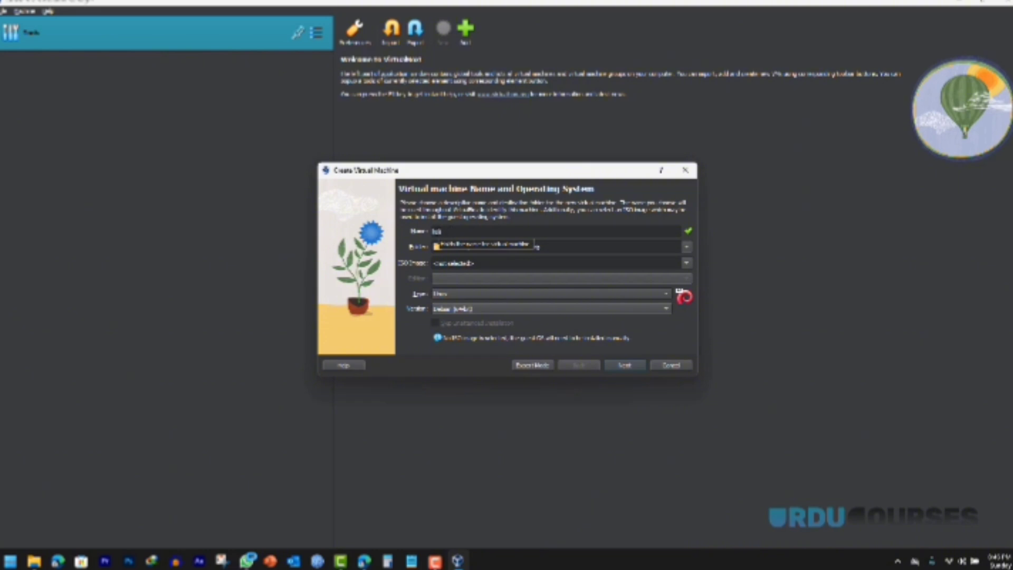
type("i")
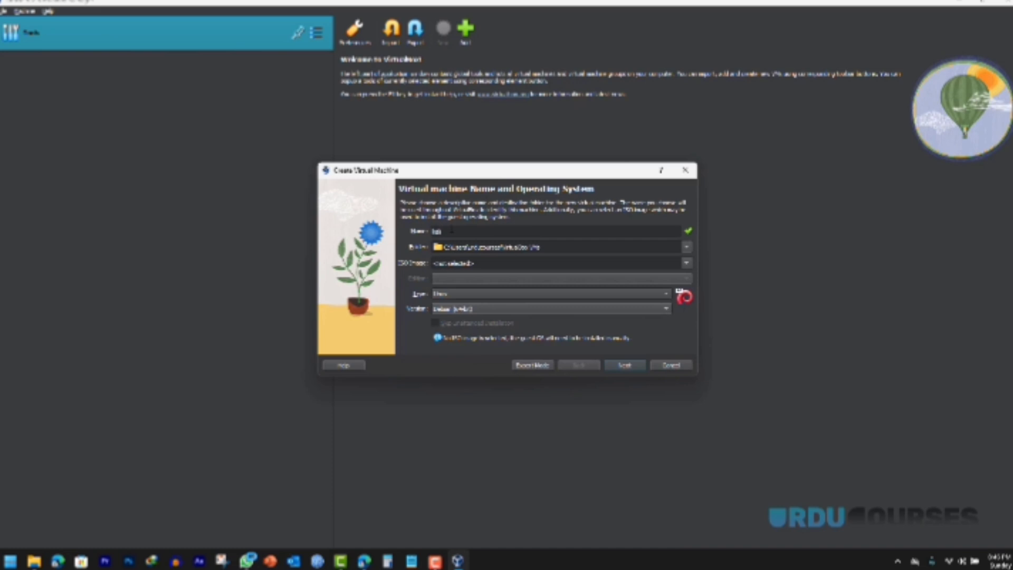
left_click(625, 363)
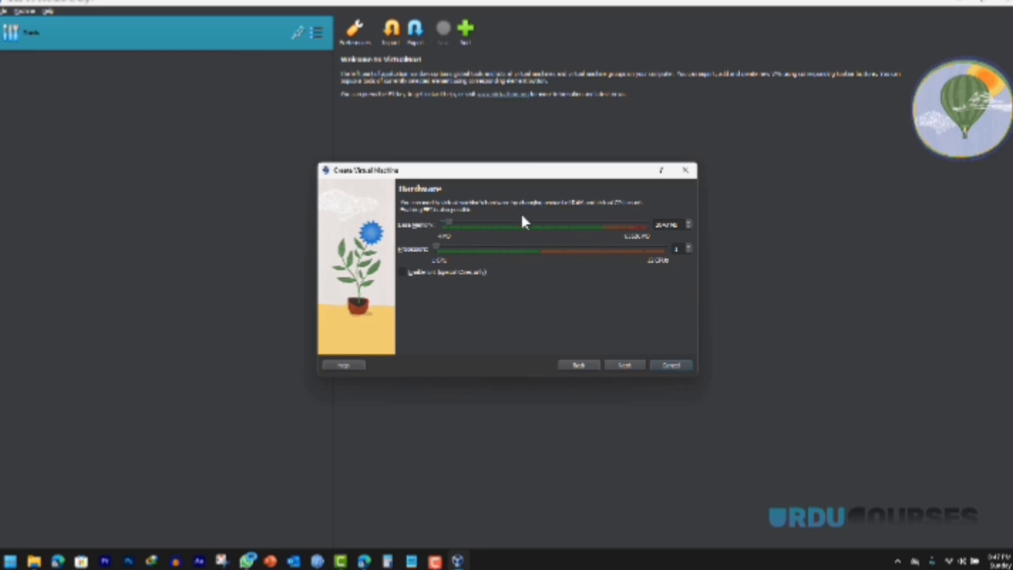
Step: Give the VM about 5100 MB base memory and choose an existing virtual hard disk file
mouse_move(448, 223)
left_mouse_down()
mouse_move(603, 231)
mouse_move(530, 219)
mouse_move(445, 221)
mouse_move(596, 228)
mouse_move(451, 223)
left_mouse_up()
left_click(624, 365)
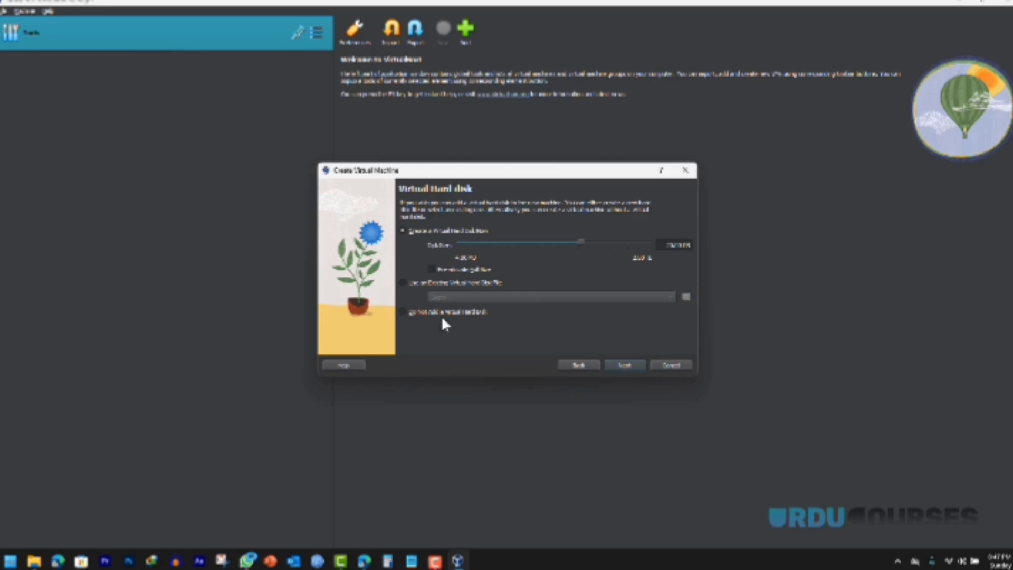
left_click(404, 284)
left_click(686, 297)
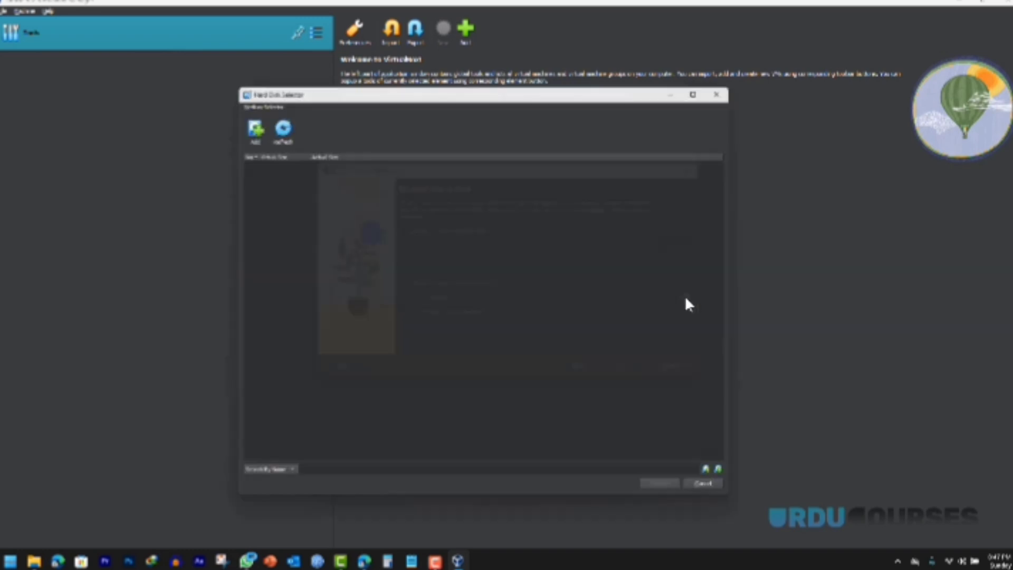
left_click(730, 85)
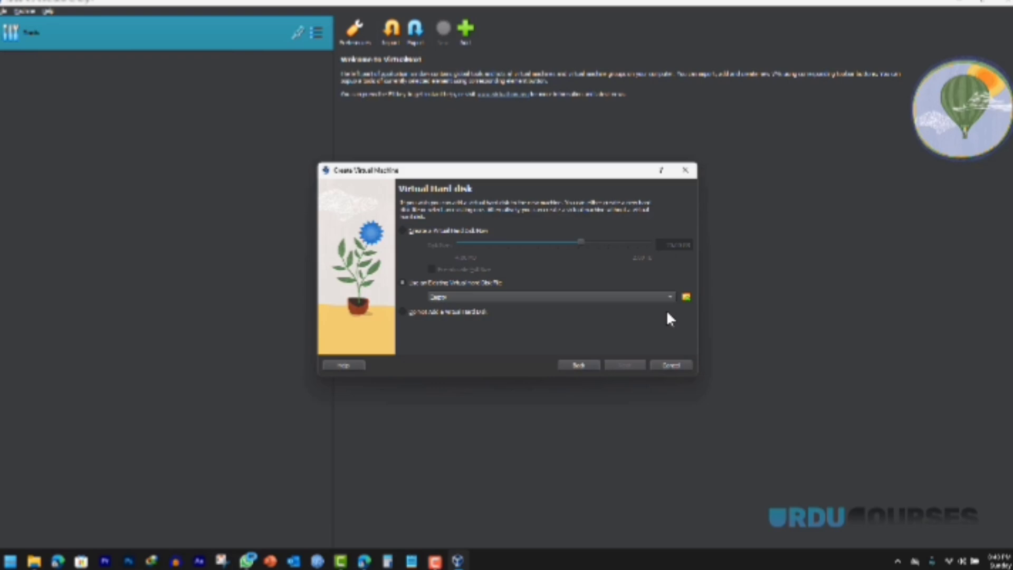
left_click(457, 560)
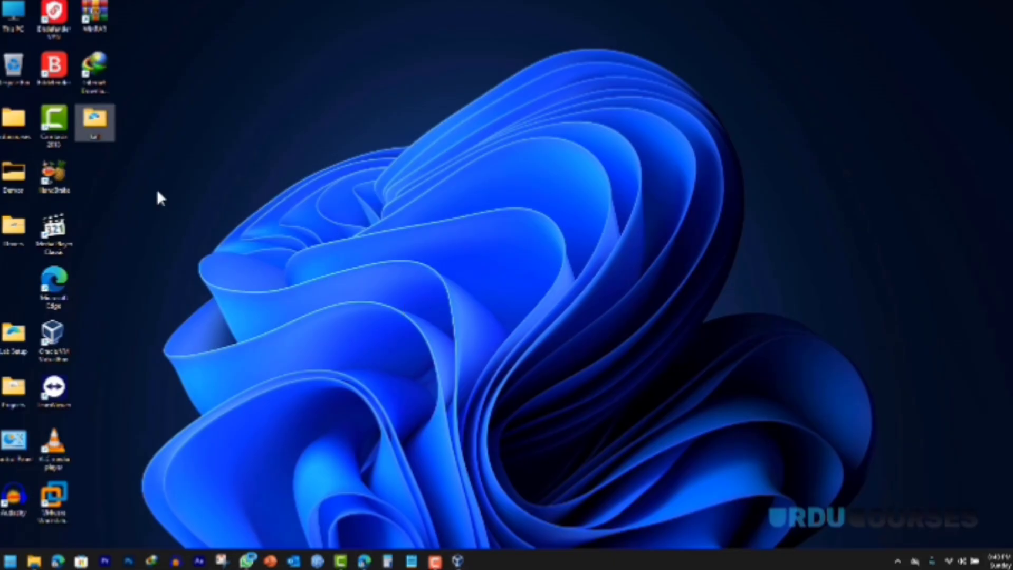
Step: Inspect the desktop kali folder's files, widening the Name column, then return to VirtualBox
double_click(100, 126)
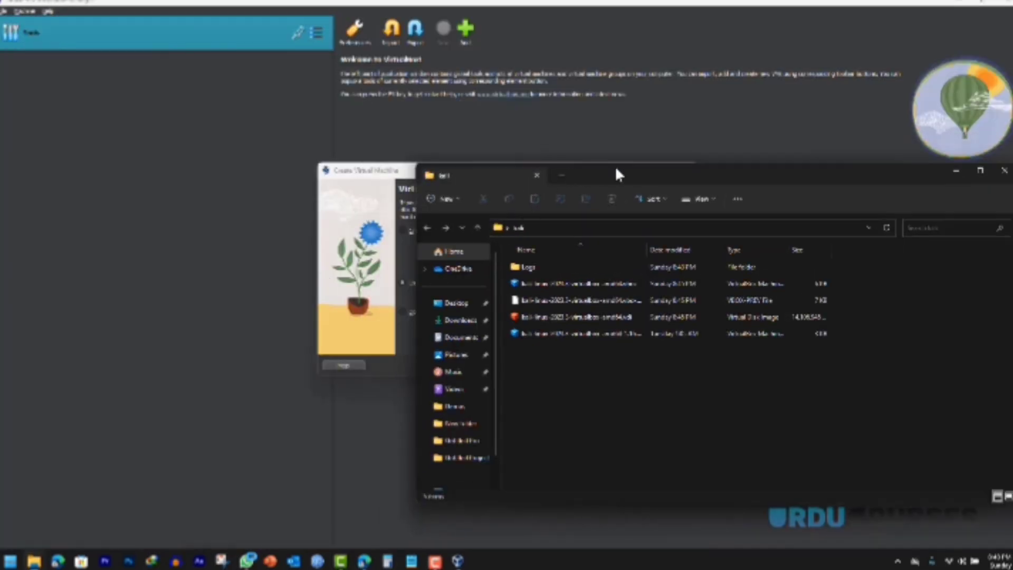
double_click(619, 174)
left_click(175, 163)
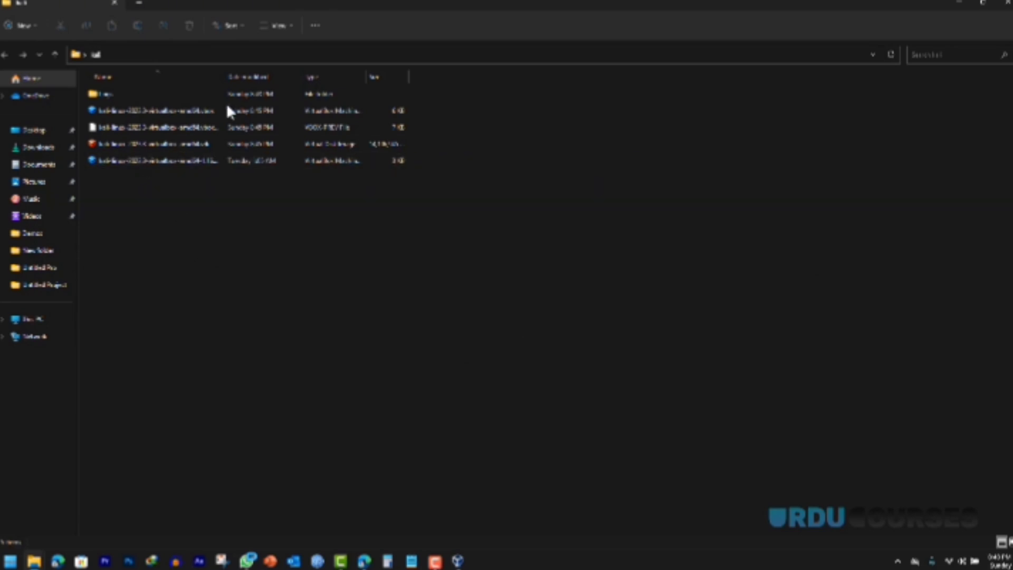
left_click_drag(226, 77, 273, 77)
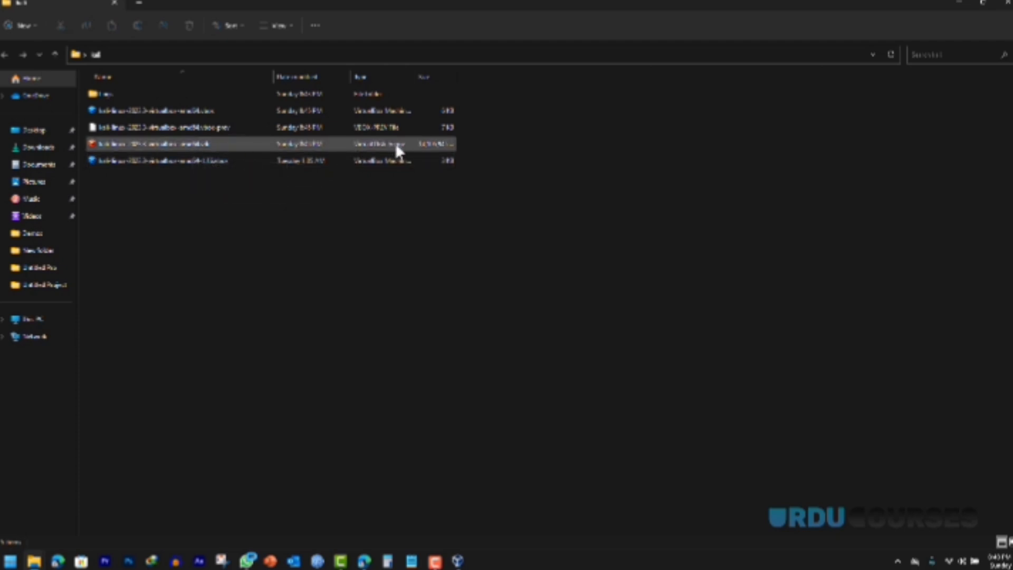
left_click(457, 560)
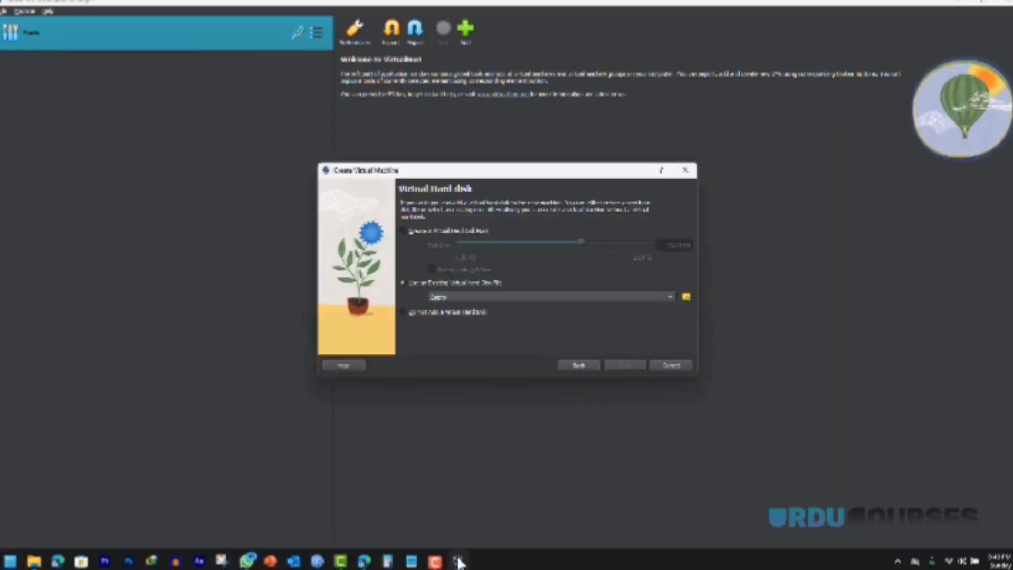
Step: Add the kali .vdi disk image from Desktop > kali to the available hard disks
left_click(686, 297)
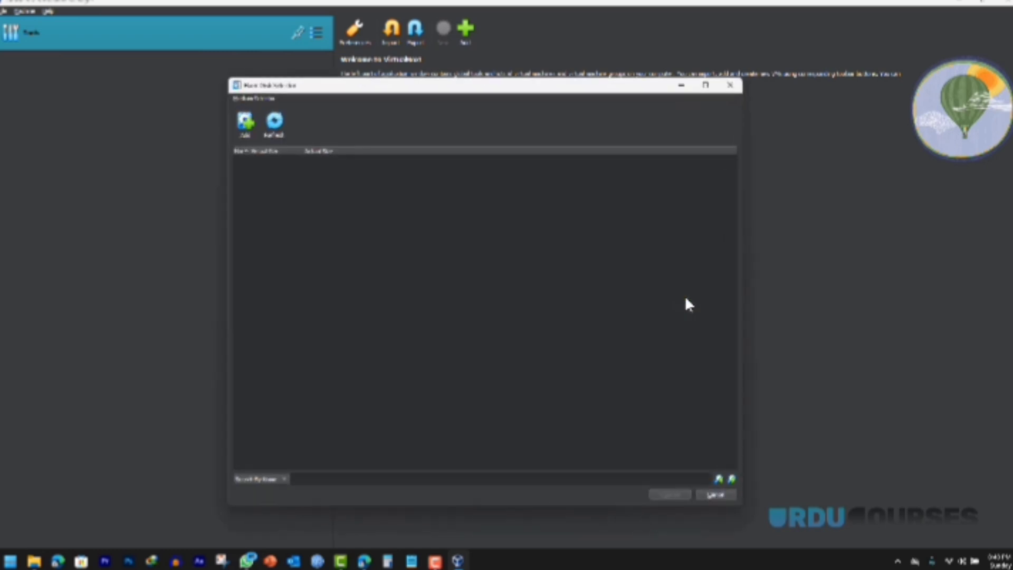
left_click(245, 127)
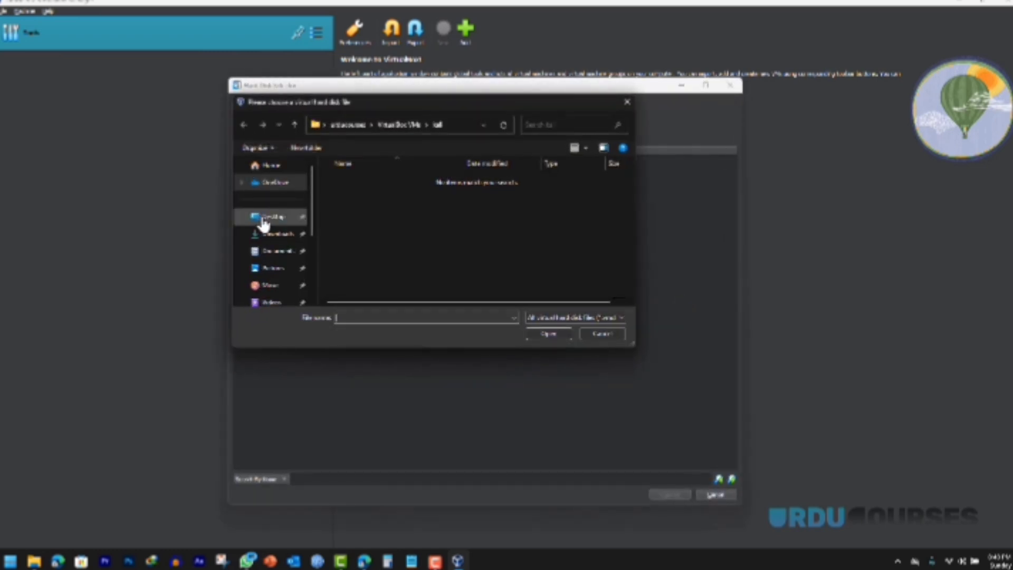
left_click(264, 218)
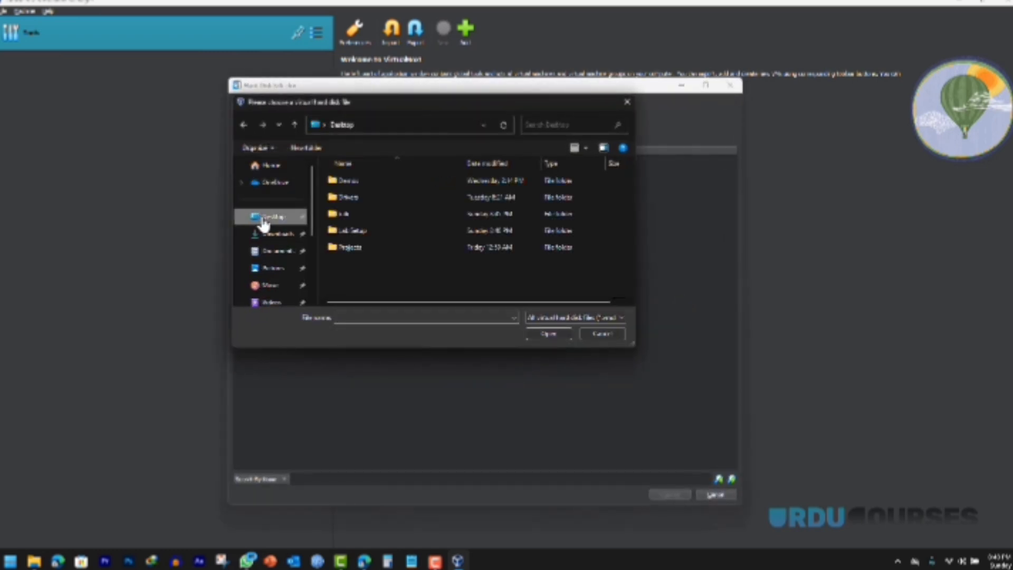
double_click(347, 214)
left_click(354, 199)
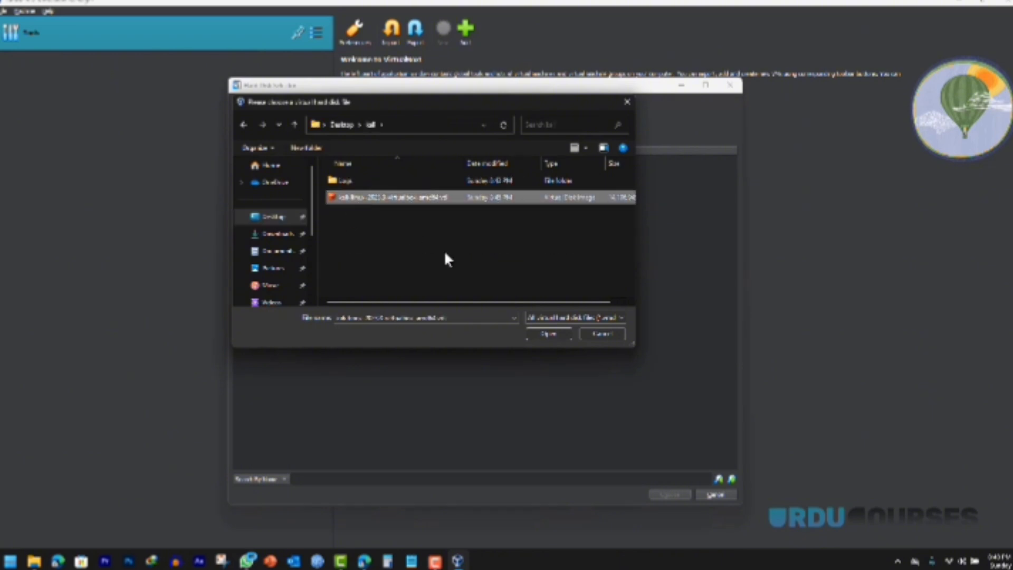
left_click(547, 332)
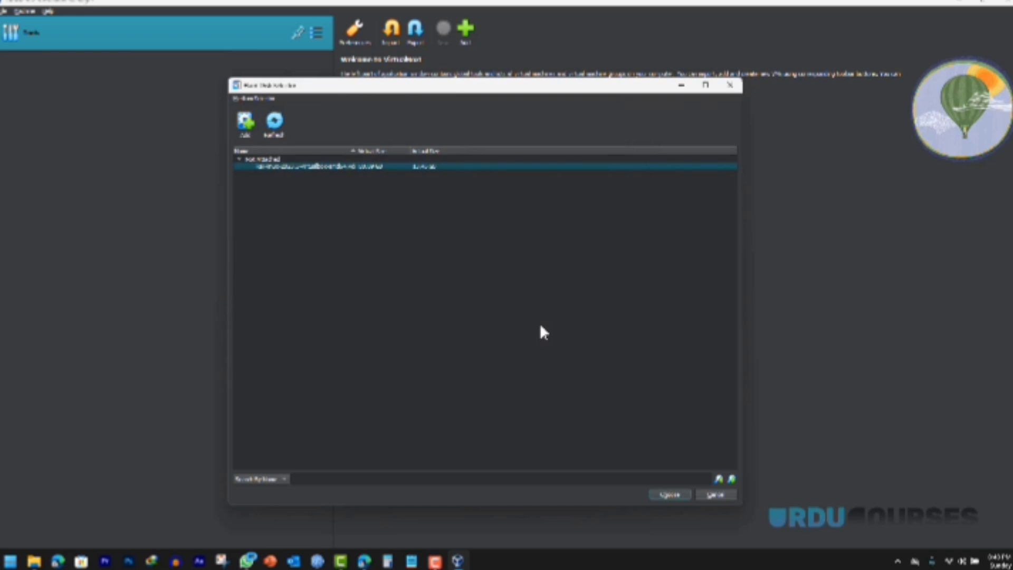
Step: Choose the kali disk and finish creating the new kali virtual machine
left_click(663, 494)
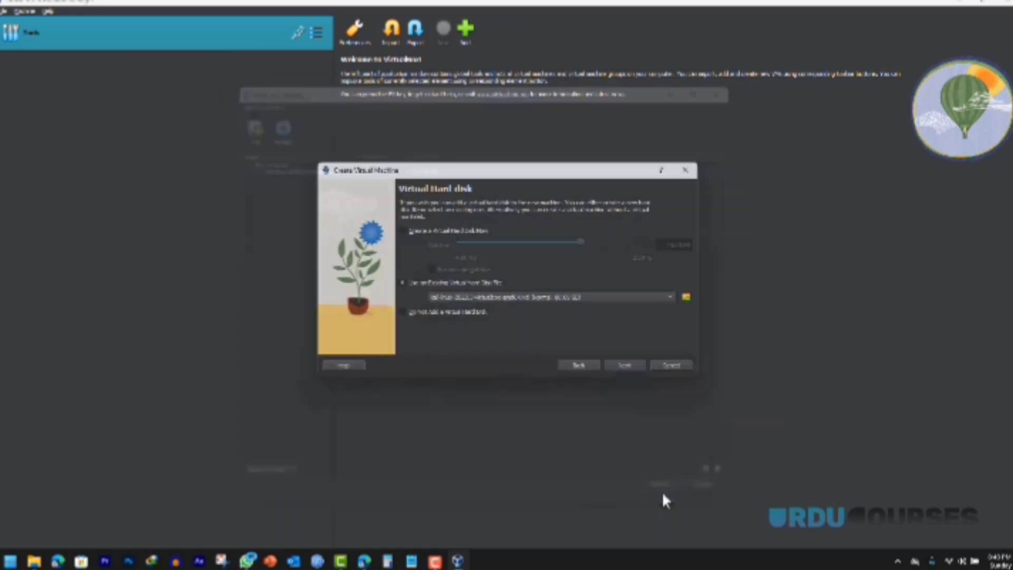
left_click(629, 366)
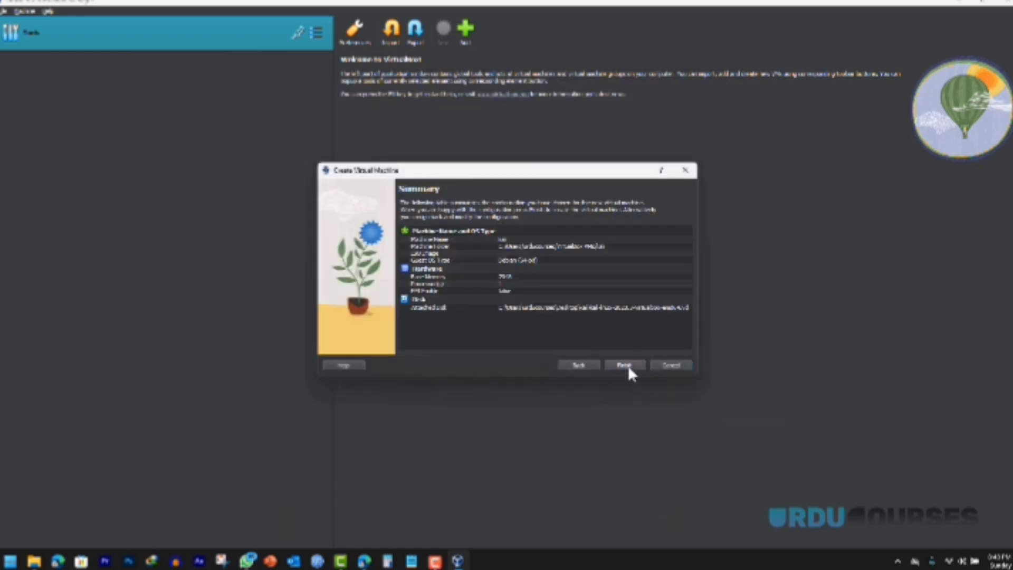
left_click(626, 365)
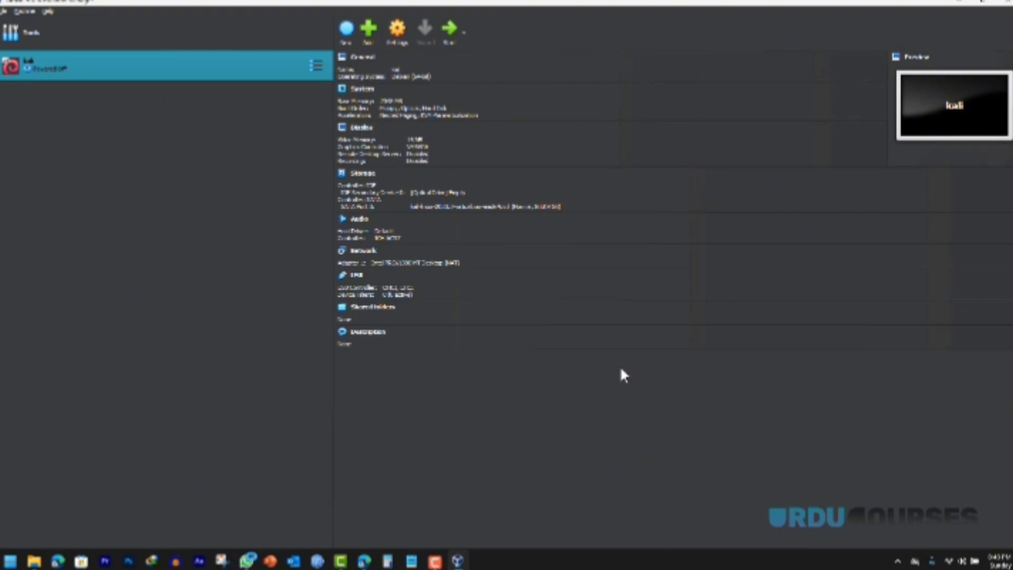
Step: Raise the kali VM's video memory to 128 MB in Display settings, then start it
left_click(360, 132)
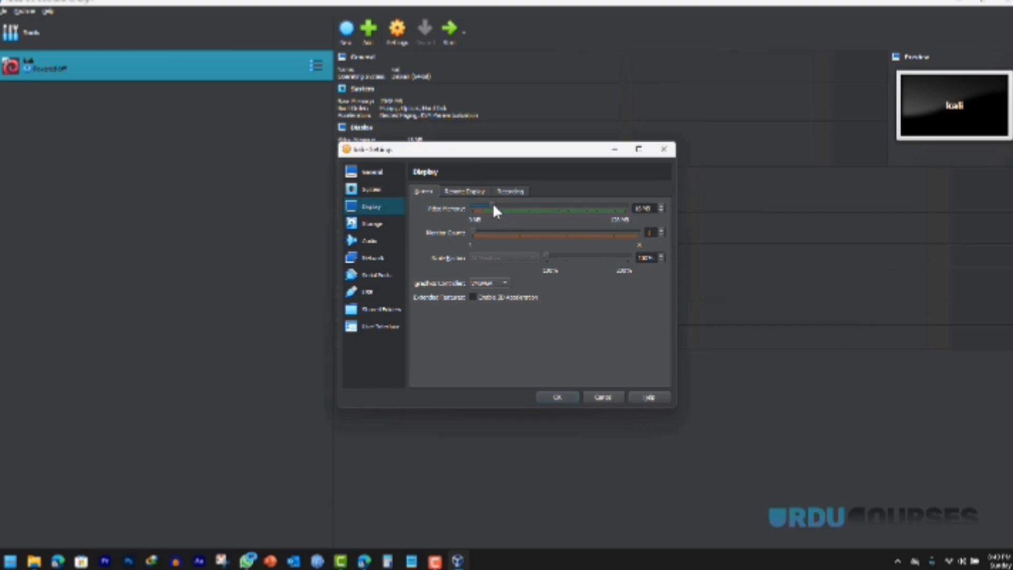
left_click_drag(494, 206, 610, 204)
left_click(561, 399)
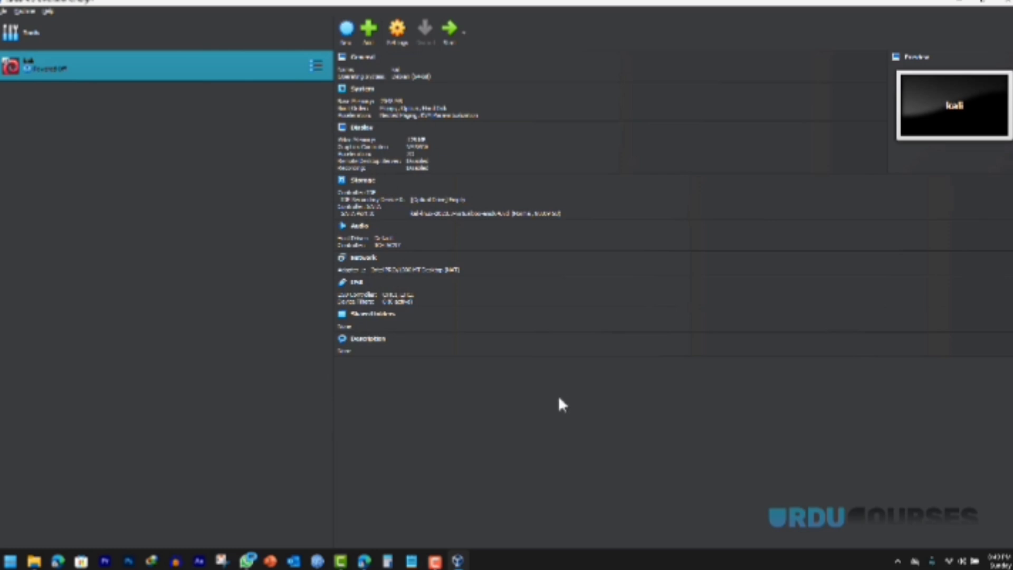
left_click(448, 30)
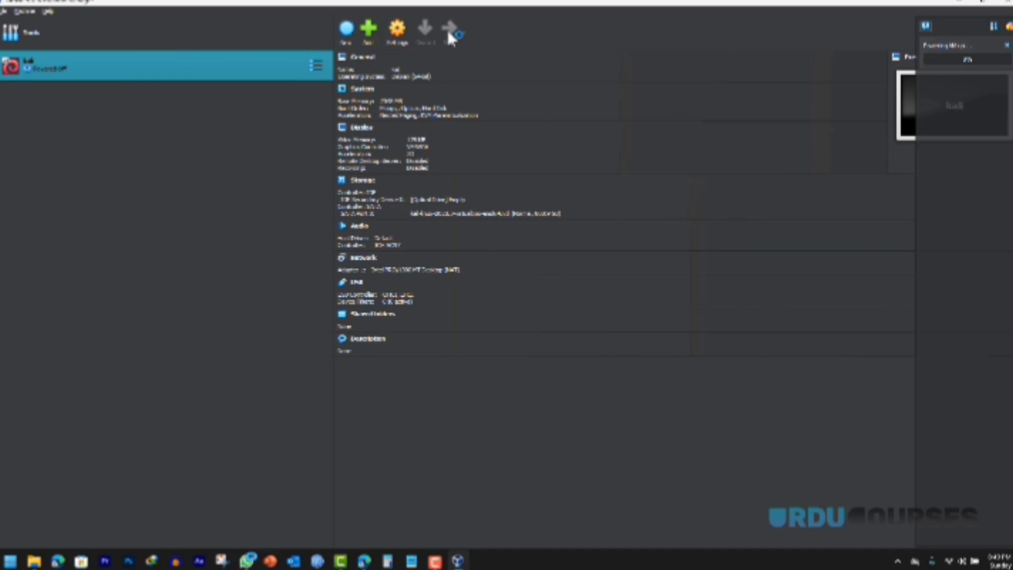
Step: Maximize the kali VM window and log in with the username and password
left_click(447, 30)
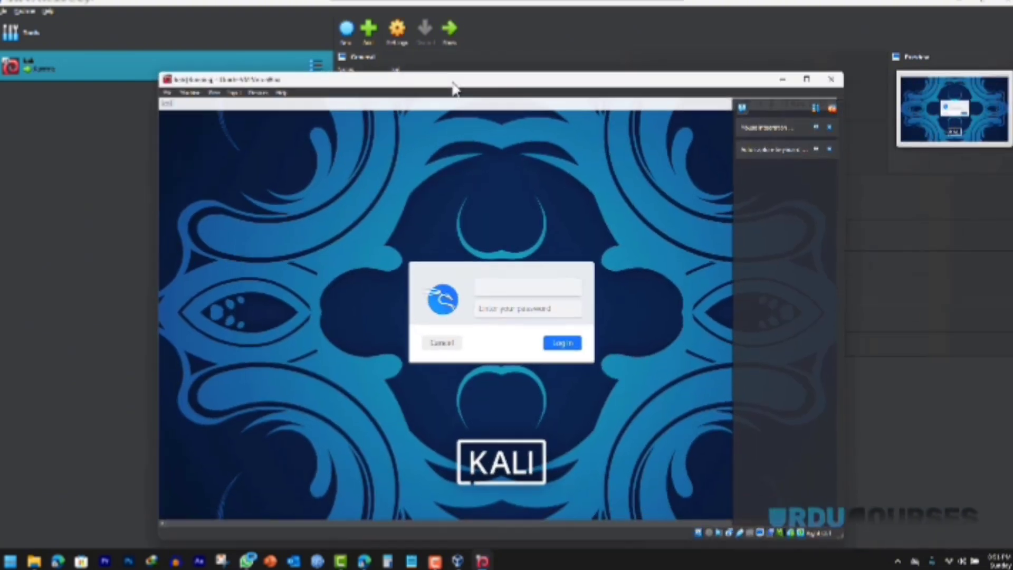
left_click_drag(452, 88, 453, 71)
left_click(806, 62)
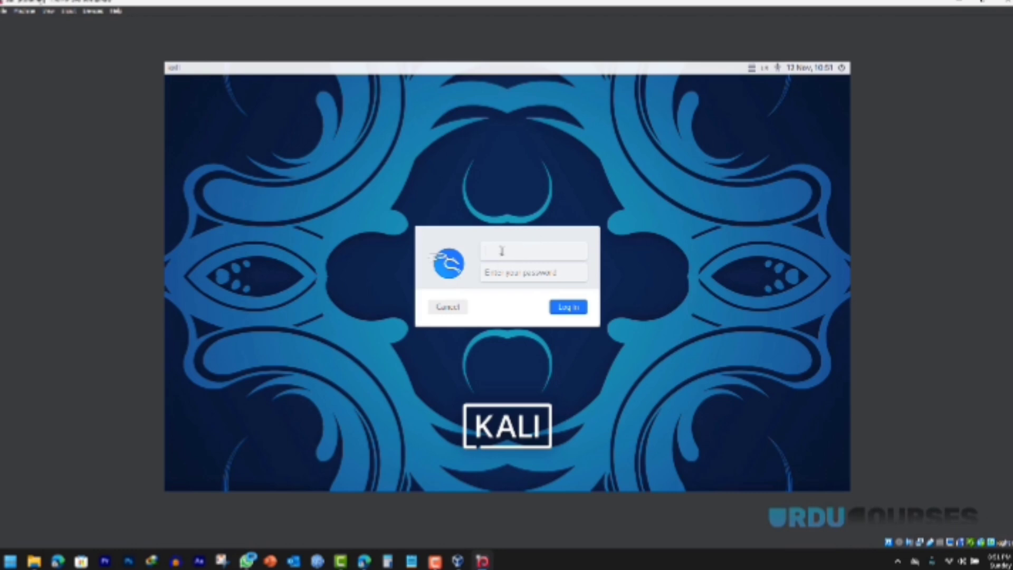
type("kali")
key("Tab")
type("kali")
key("Return")
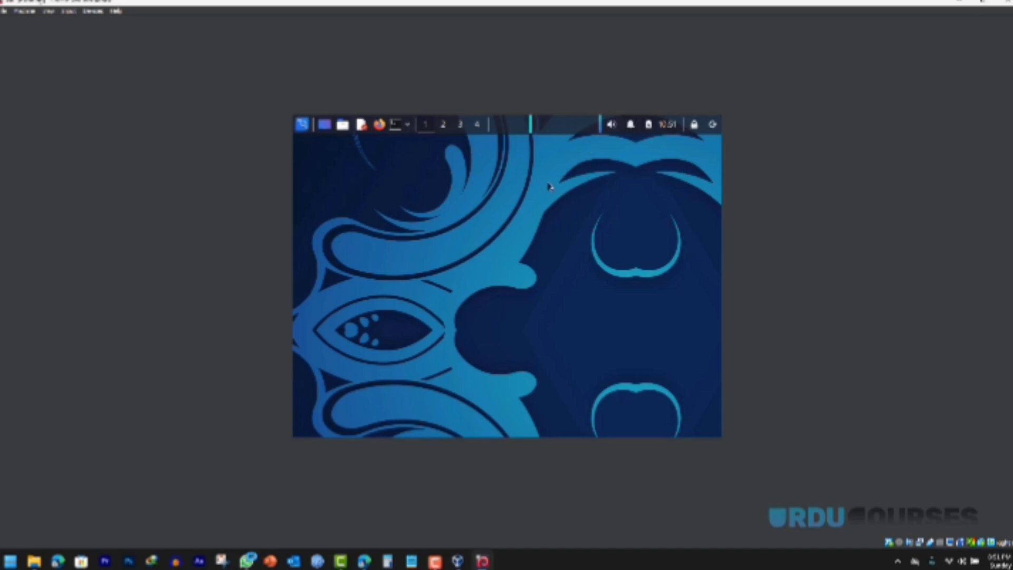
Step: Restore and re-maximize the VM window so the Kali desktop fills the screen
left_click(983, 3)
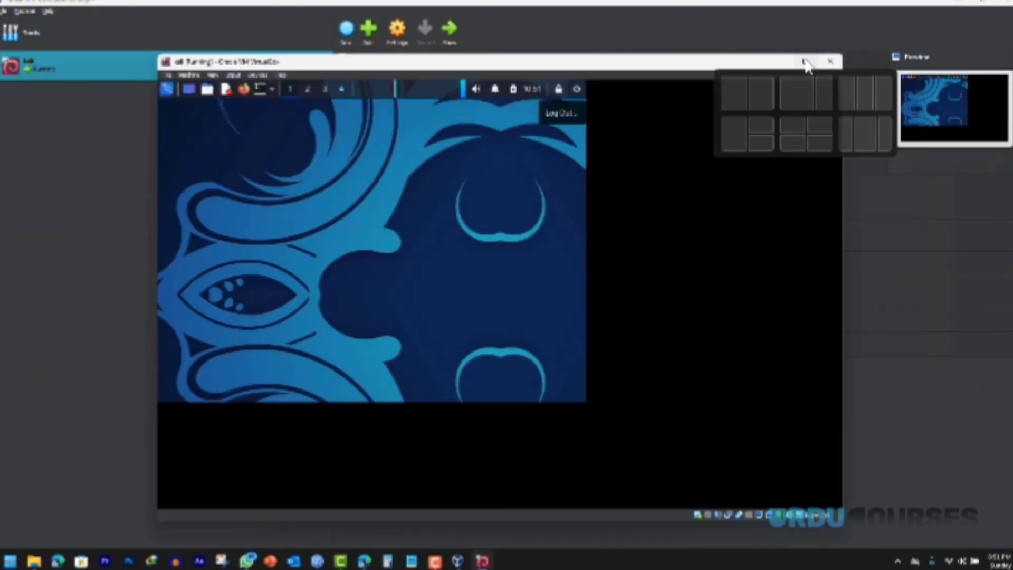
left_click(806, 62)
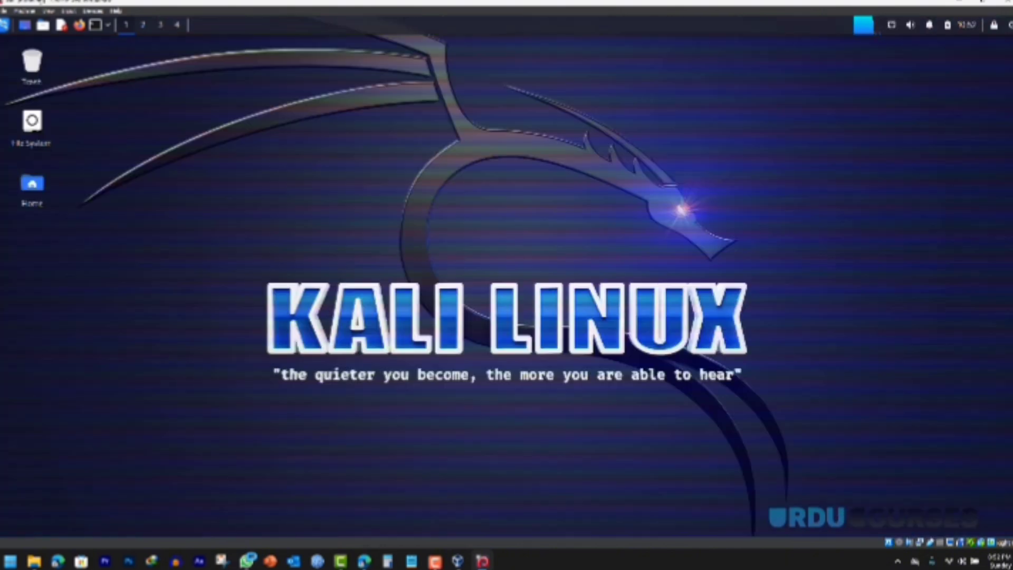
left_click_drag(213, 215, 852, 440)
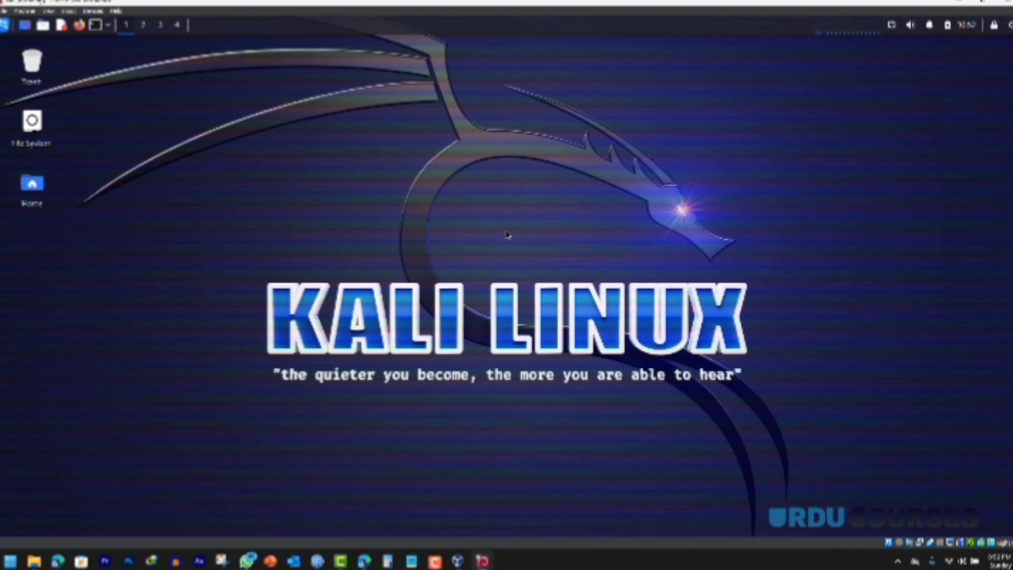
Step: Search Bing for 'metasploitable 2' in a new Edge tab
left_click(365, 561)
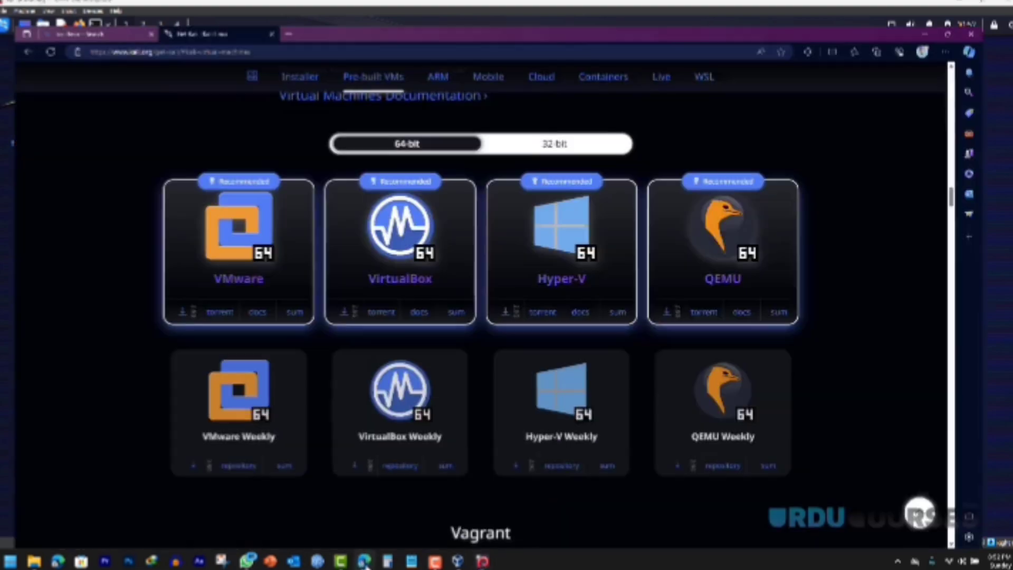
left_click(286, 3)
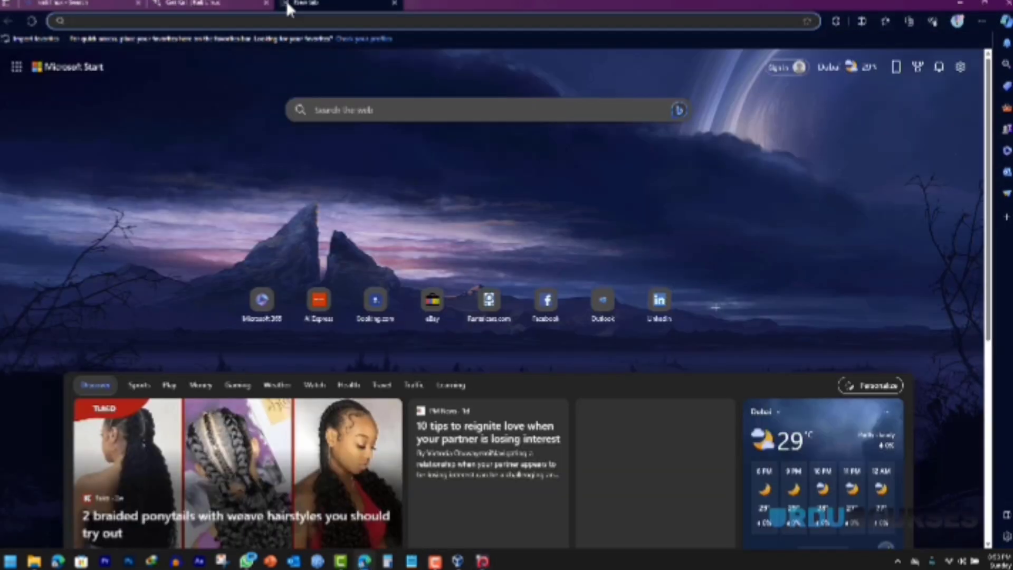
type("metas")
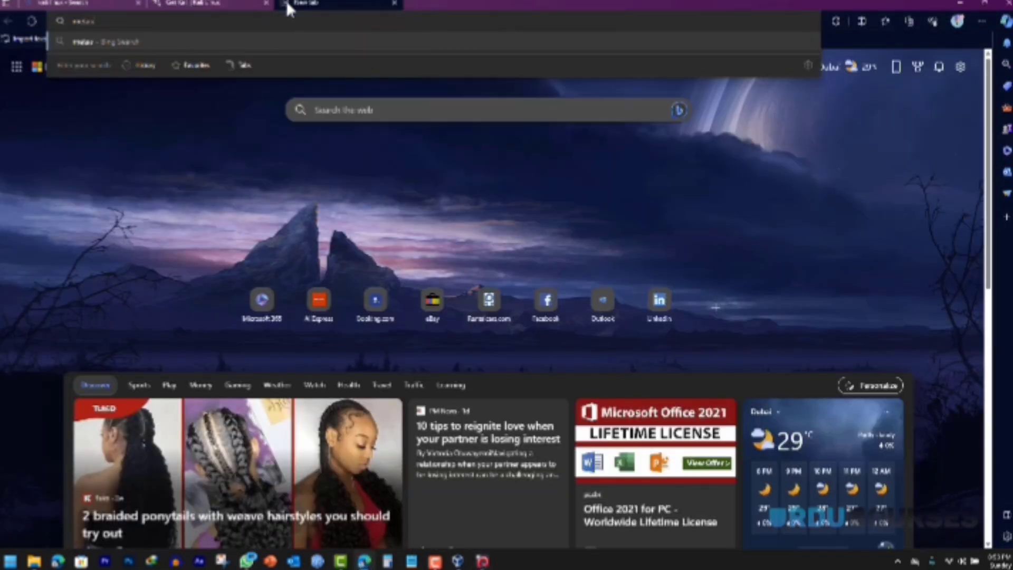
type("ploitable 2")
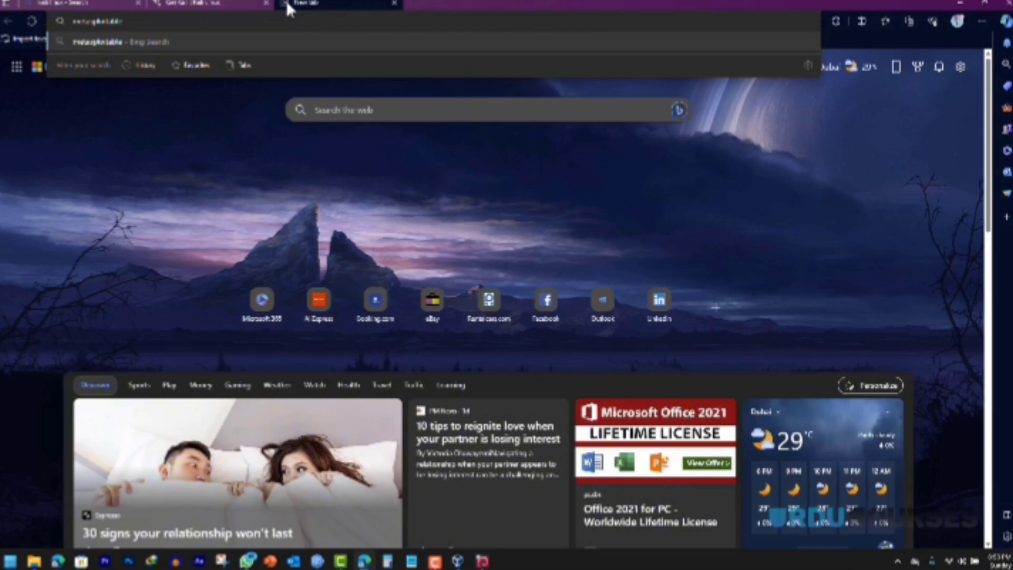
key("Return")
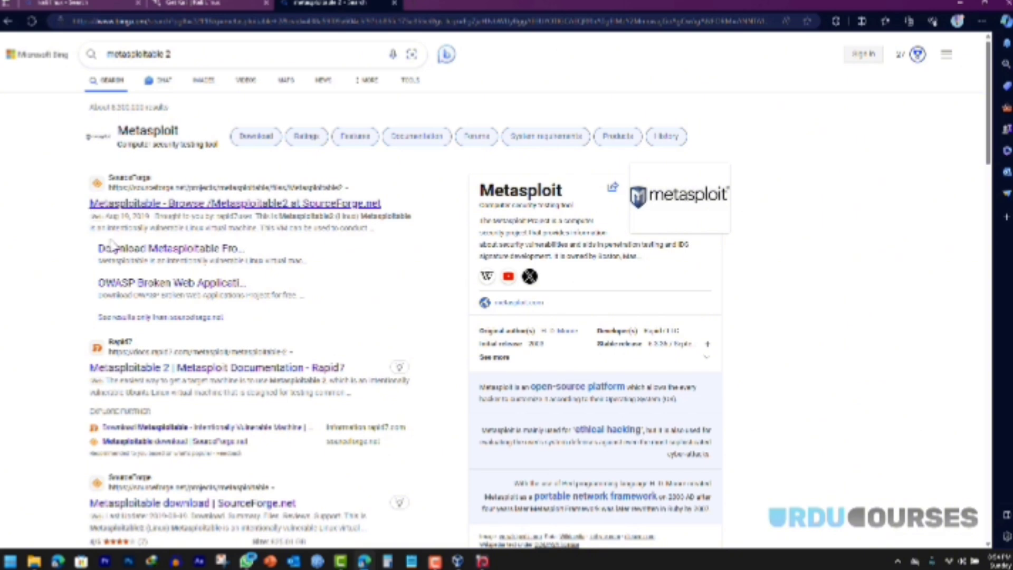
Step: Open the Rapid7 Metasploitable 2 documentation result and follow its information.rapid7.com download link
left_click(150, 367)
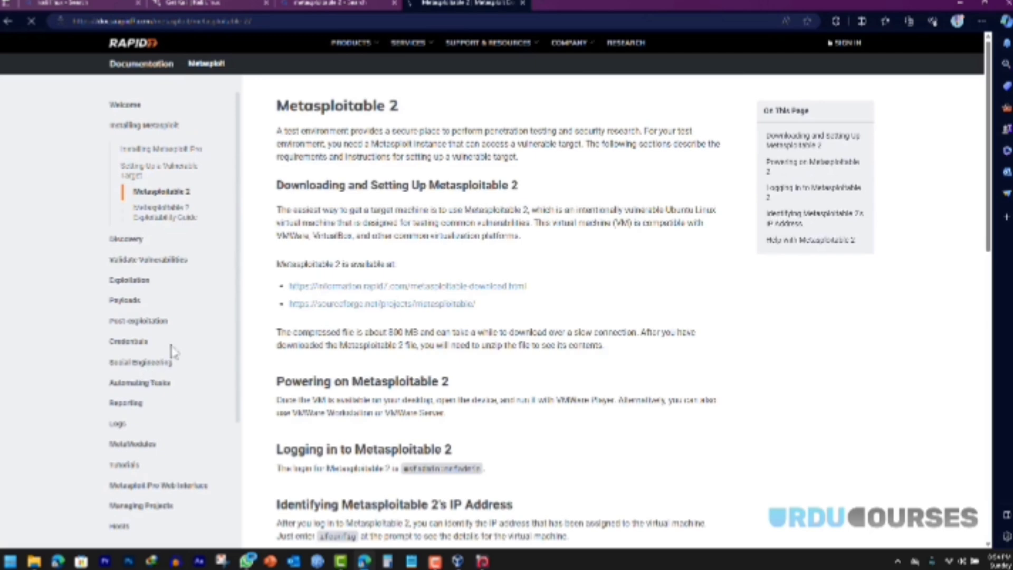
scroll(579, 237, "down", 5)
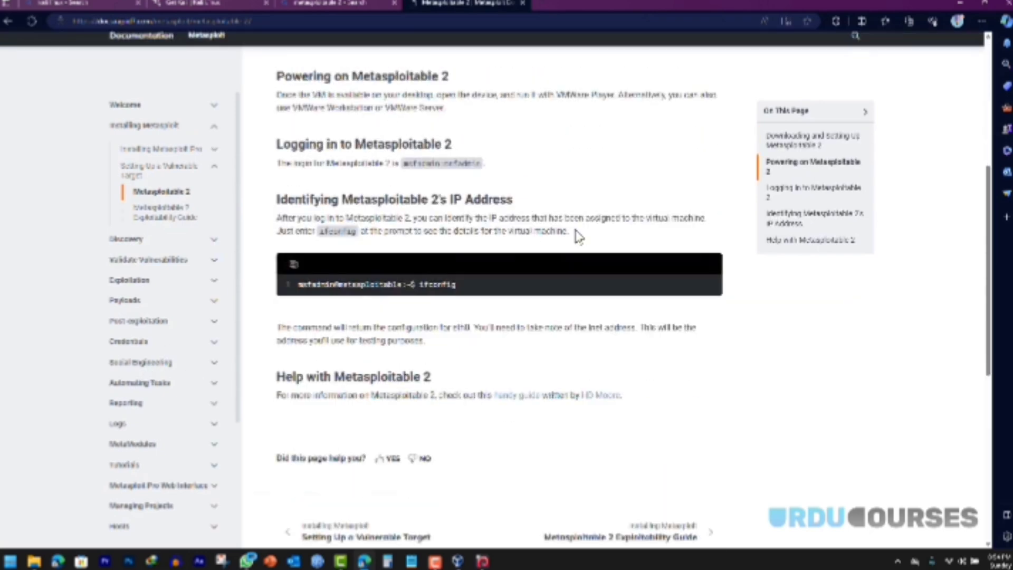
scroll(578, 238, "up", 5)
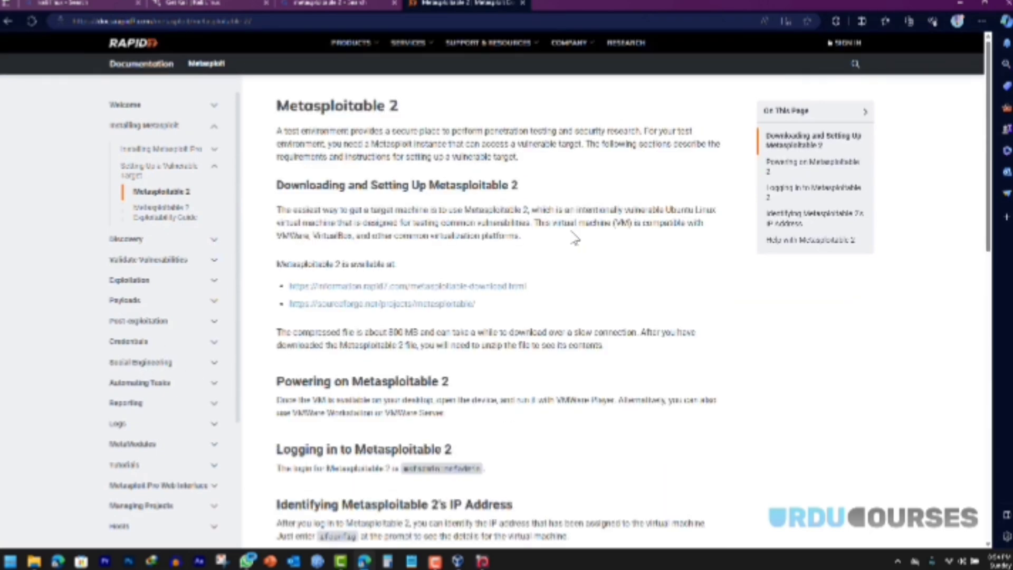
left_click_drag(277, 264, 400, 266)
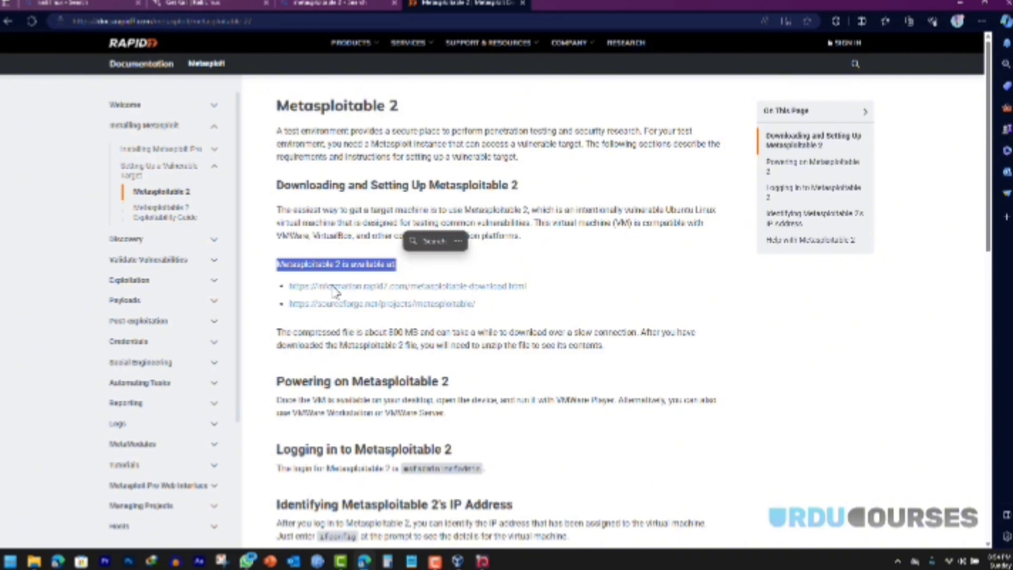
left_click(296, 222)
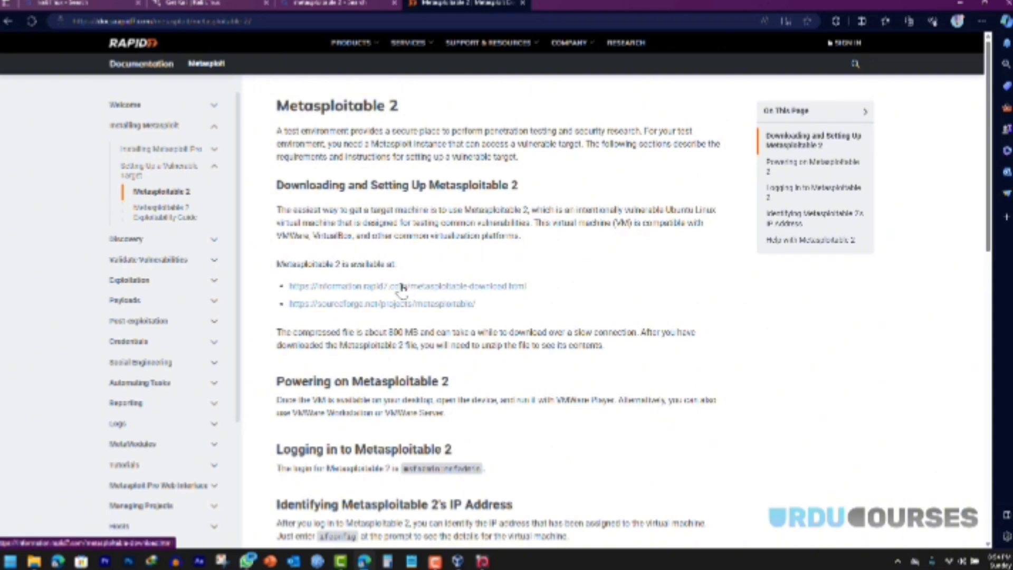
left_click(370, 290)
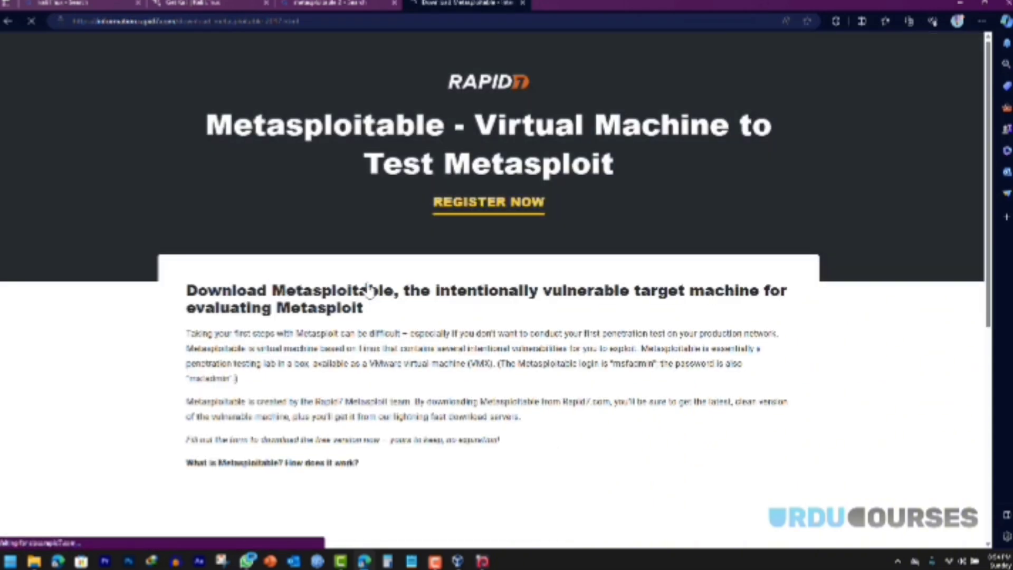
Step: Enter the full name and job title in the Download Now form, with job level Analyst
scroll(369, 289, "down", 4)
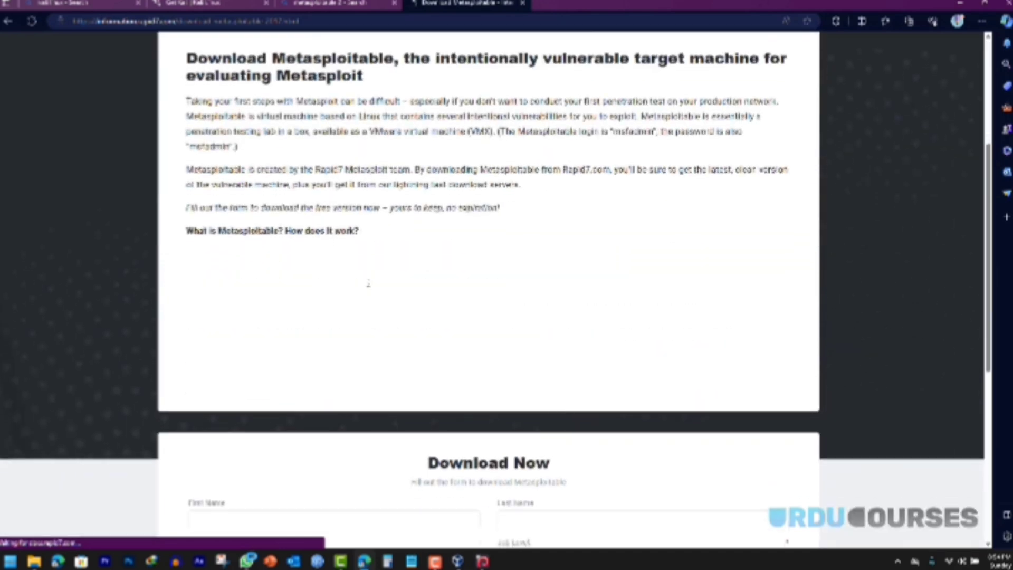
scroll(368, 285, "down", 5)
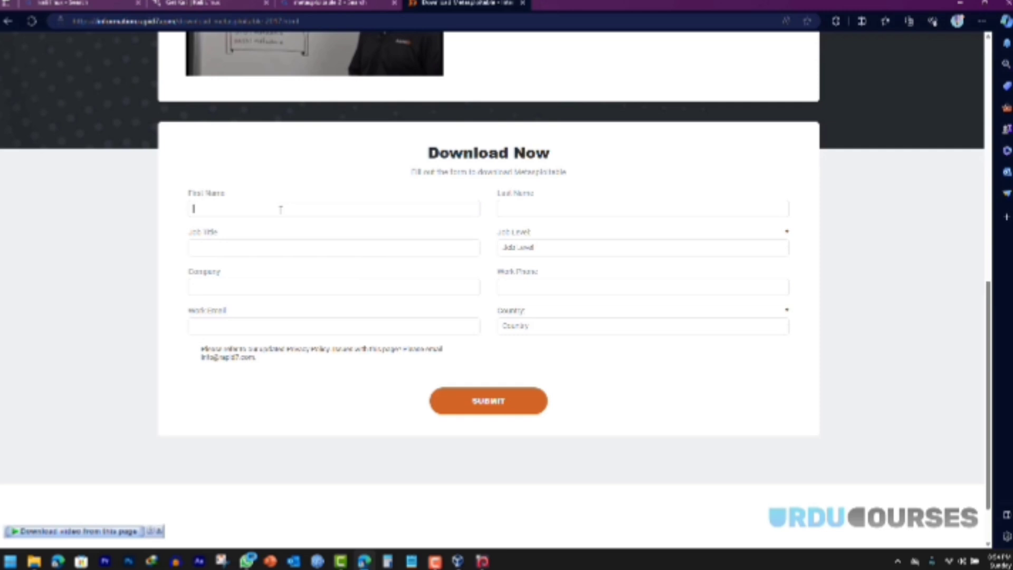
left_click(354, 246)
type("manager")
left_click(537, 252)
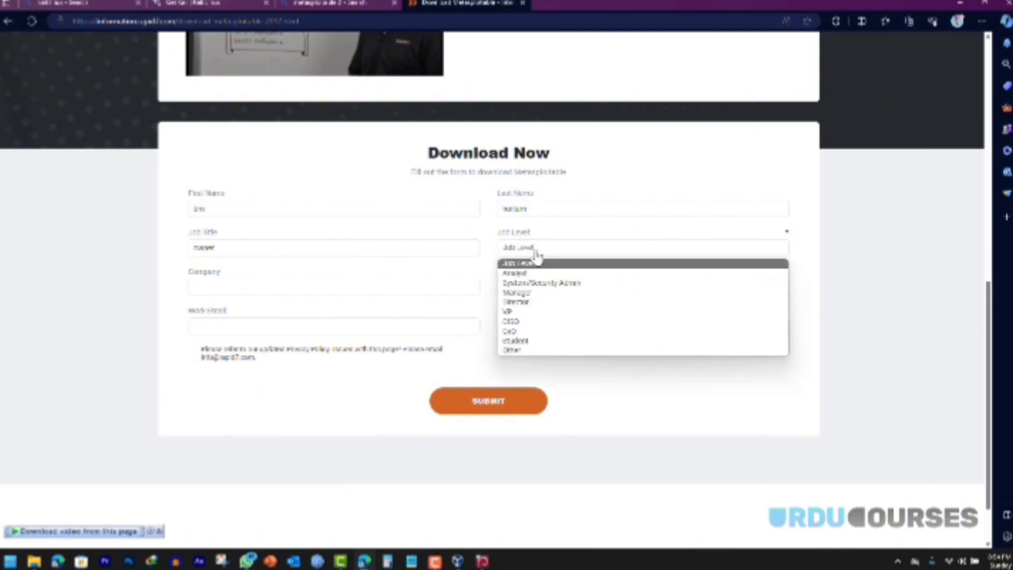
left_click(536, 272)
Step: Choose United States and Alabama, and fill in the work e-mail and phone number
left_click(296, 286)
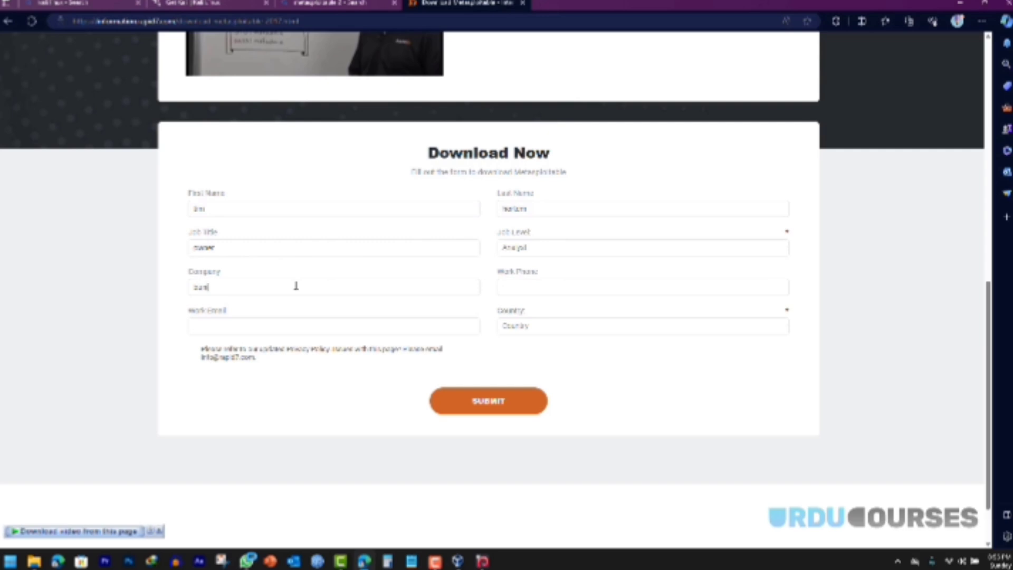
left_click(565, 285)
double_click(788, 232)
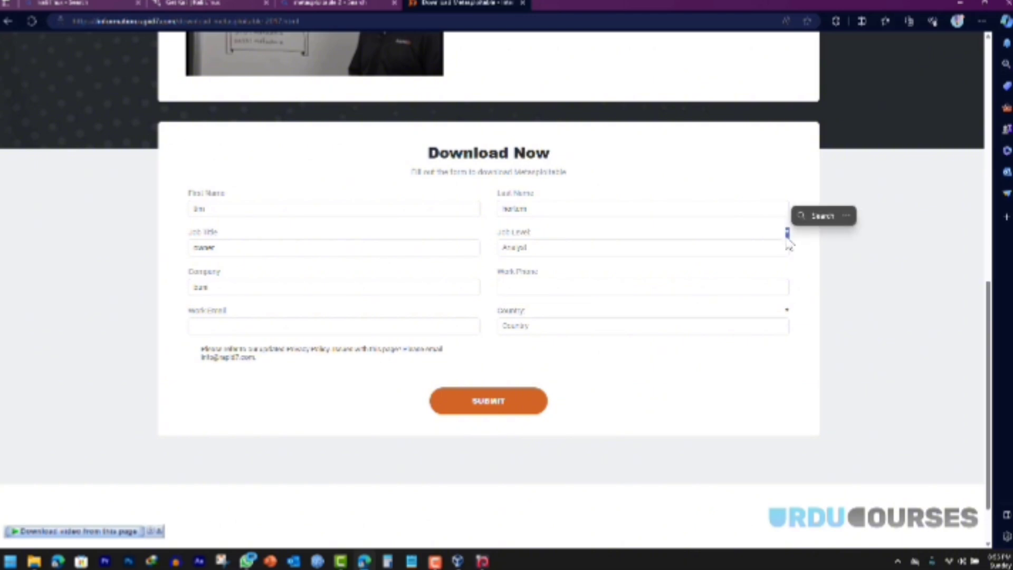
left_click(724, 333)
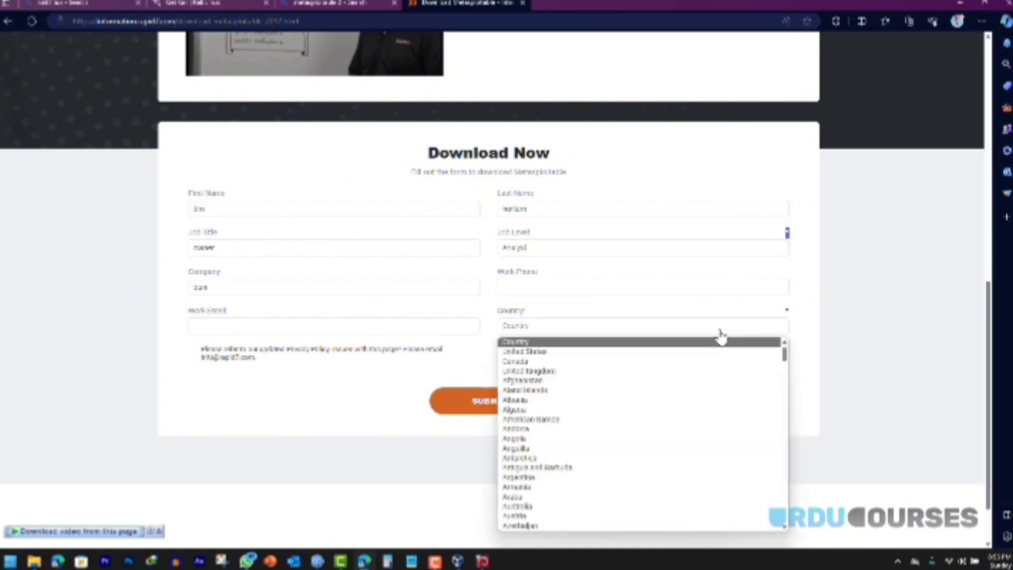
left_click(591, 352)
left_click(269, 367)
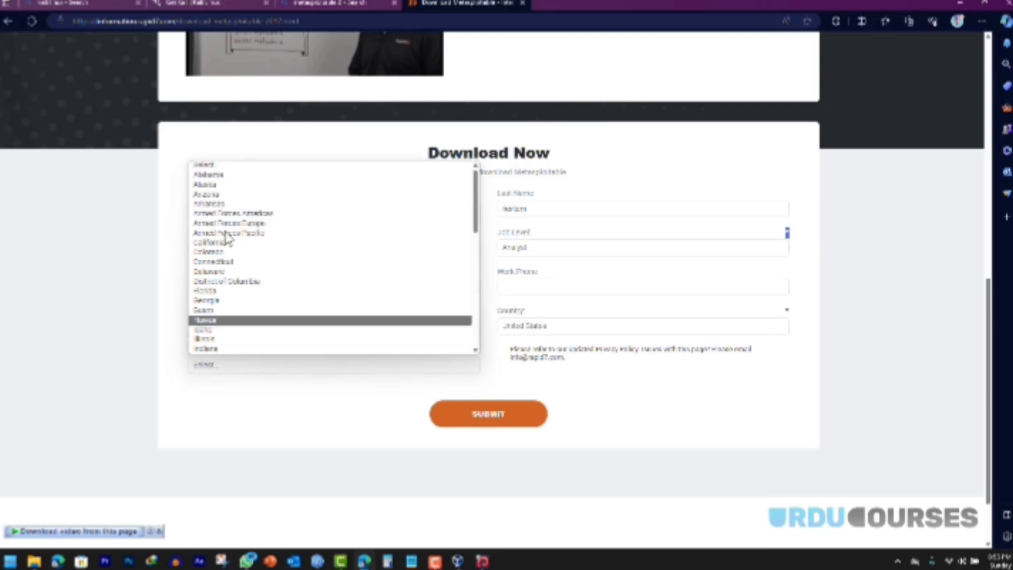
left_click(225, 174)
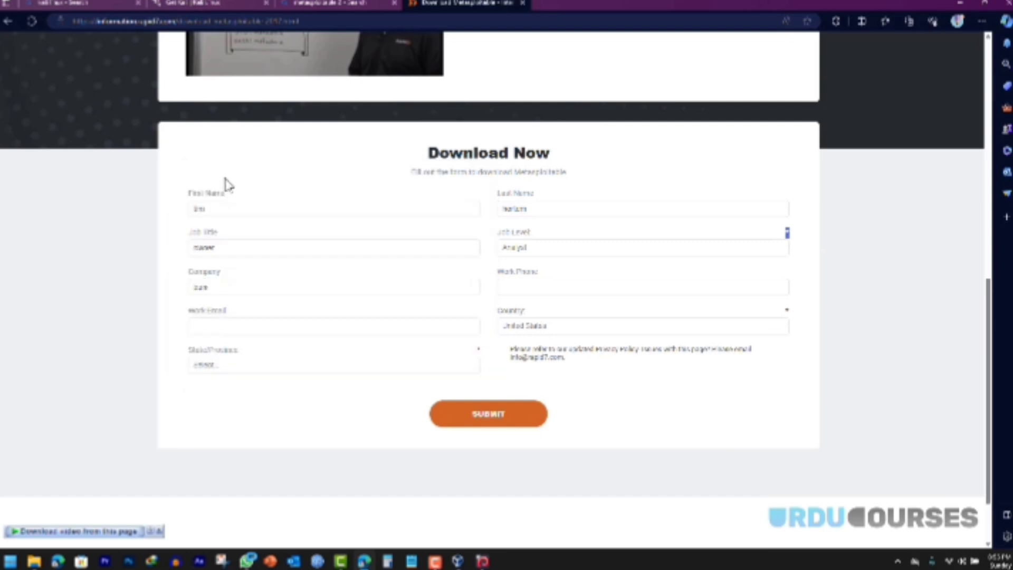
left_click(221, 326)
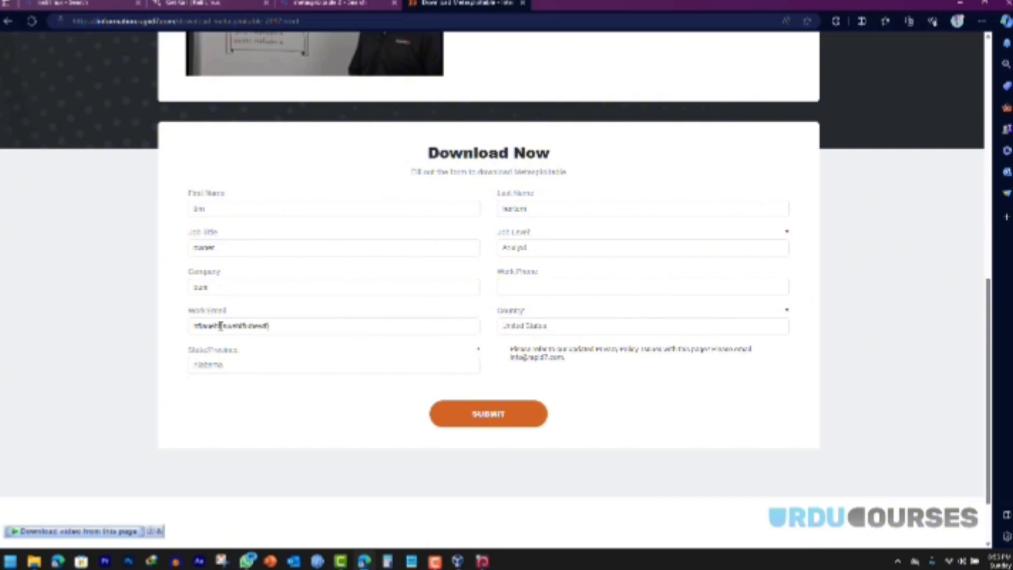
left_click(468, 414)
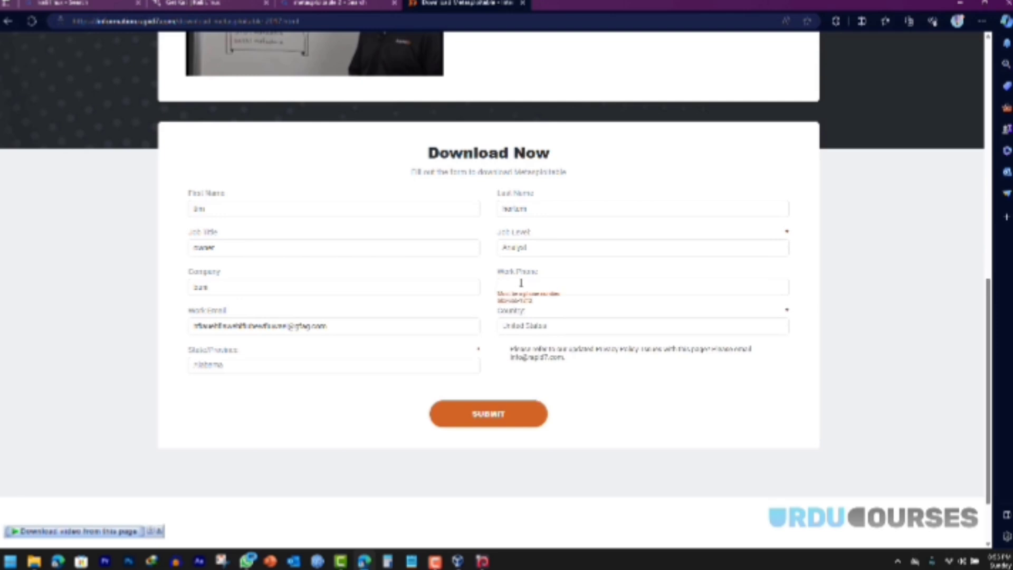
type("3547")
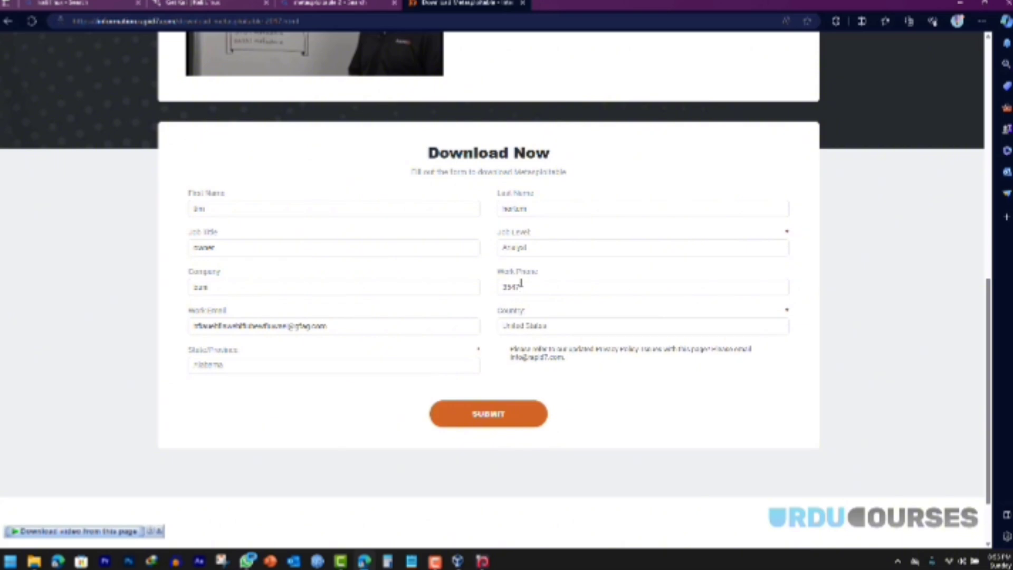
type("95")
Step: Submit the form, start the Metasploitable download, cancel IDM's duplicate download, and minimize Edge
left_click(491, 415)
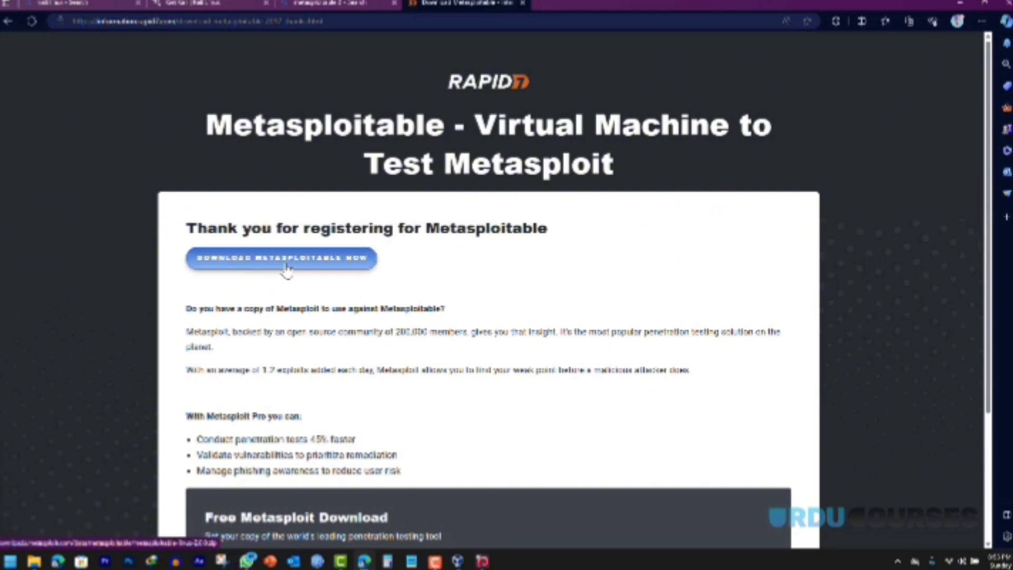
left_click(257, 264)
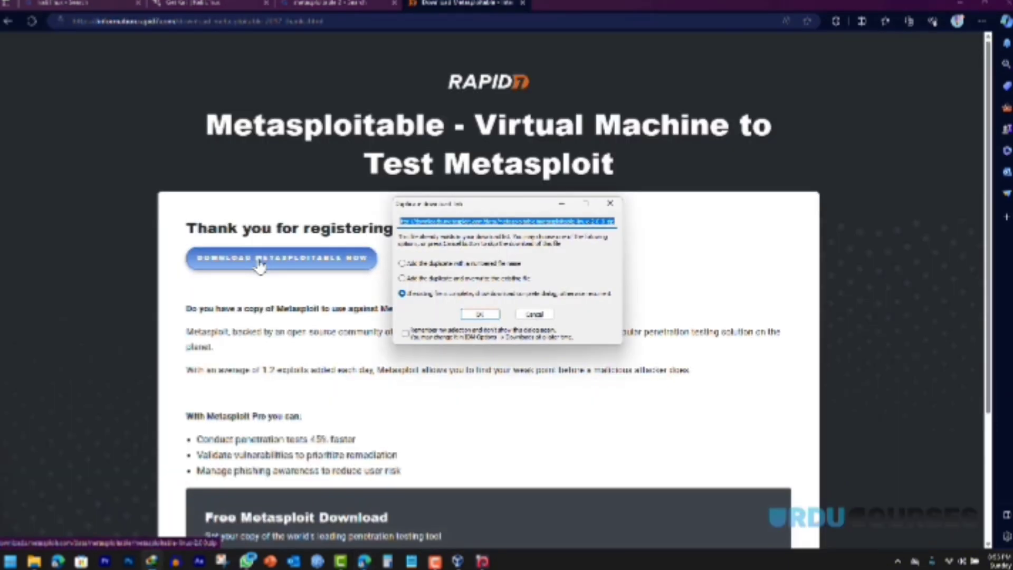
left_click(472, 316)
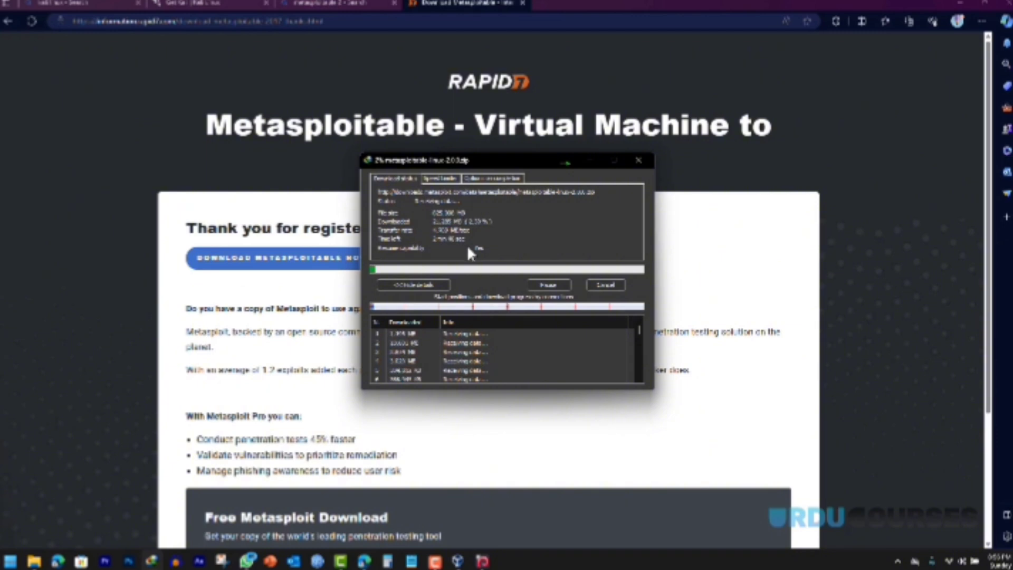
left_click(602, 283)
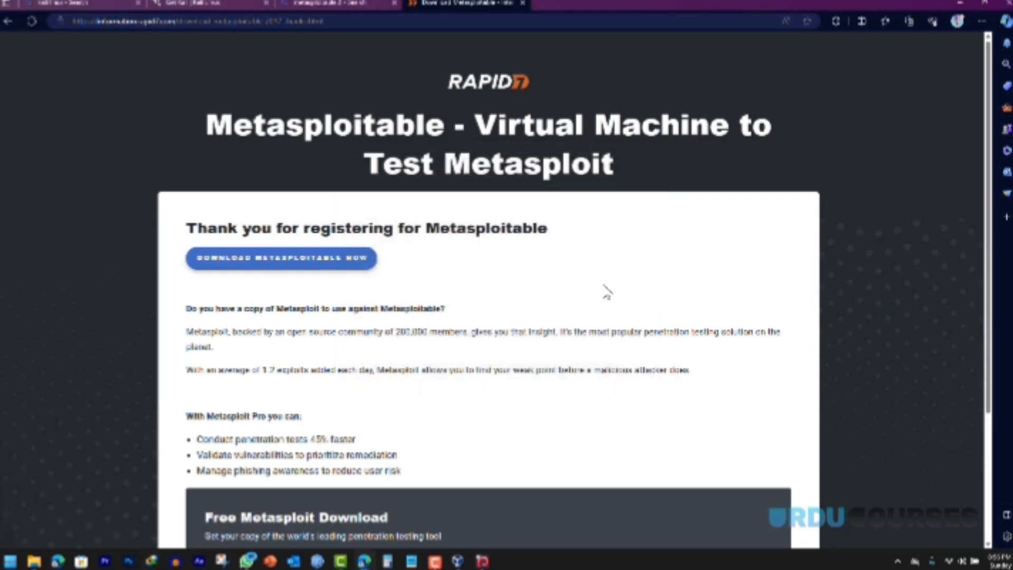
left_click(960, 4)
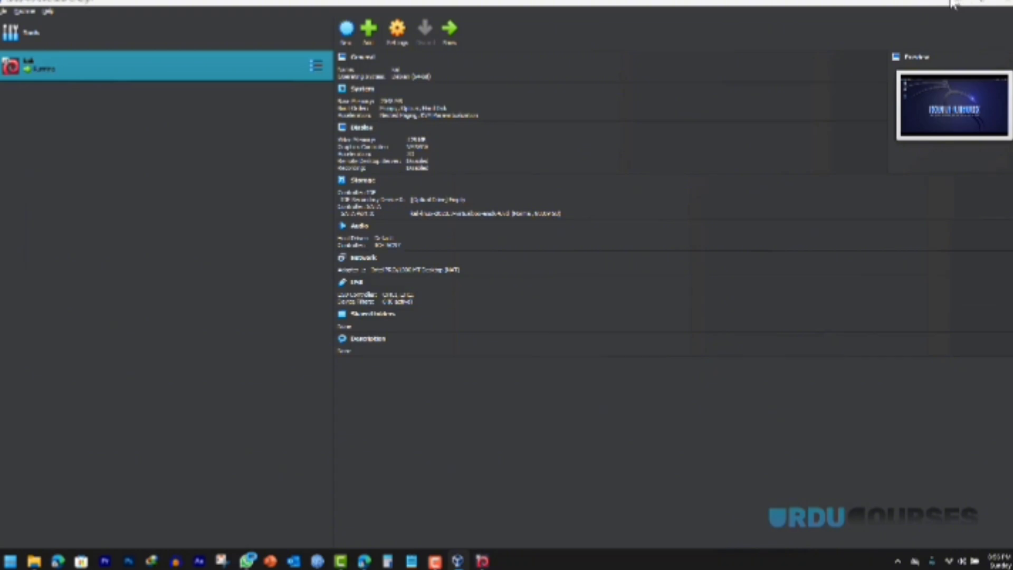
Step: Extract the Metasploitable zip into its own folder with WinRAR
left_click(960, 3)
left_click(960, 4)
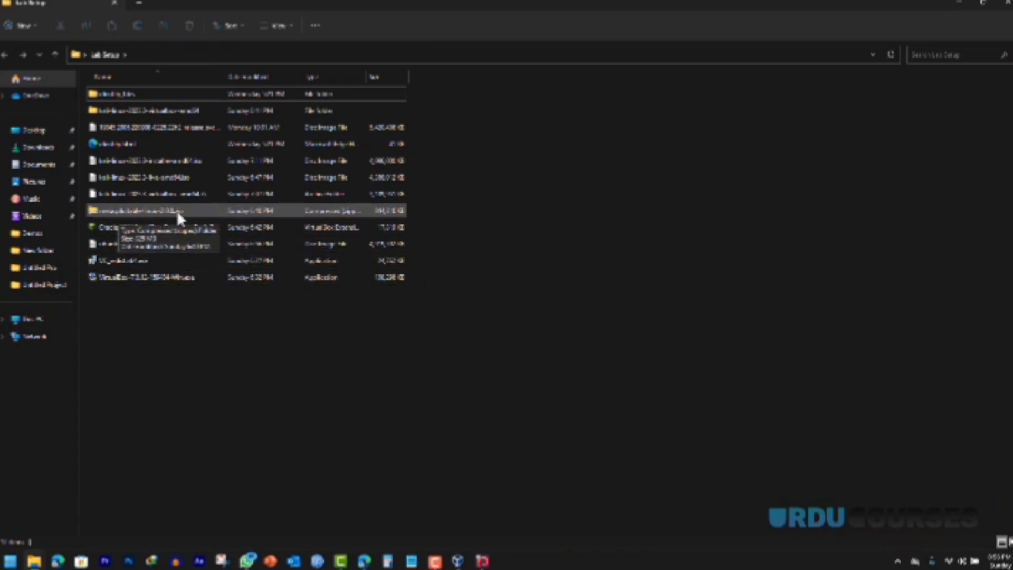
right_click(173, 209)
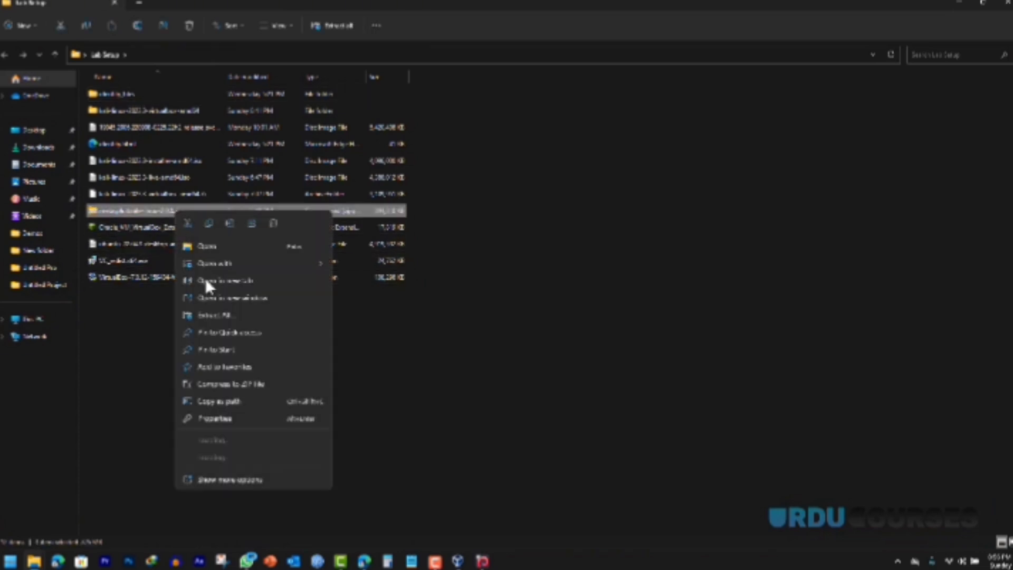
mouse_move(260, 455)
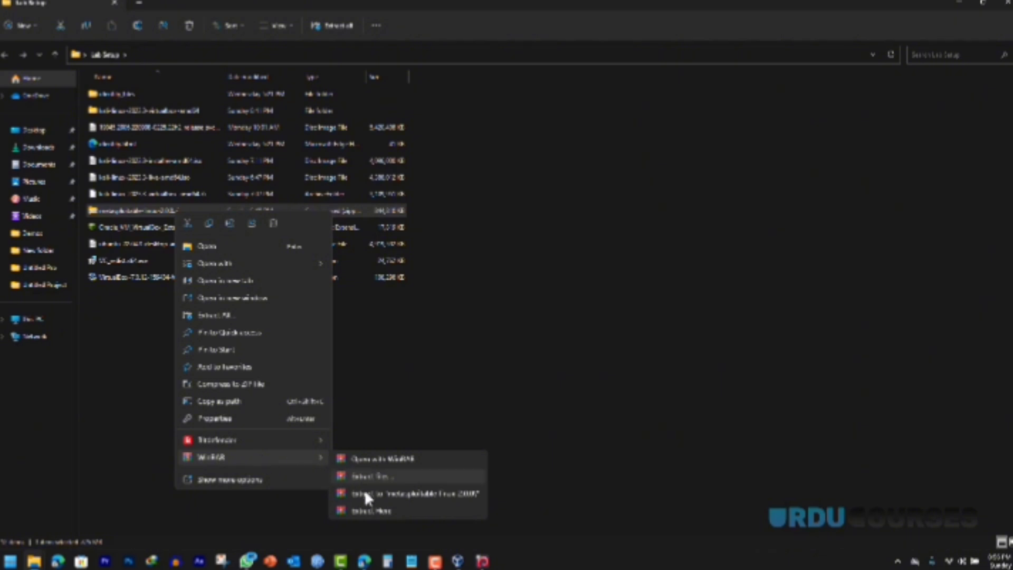
left_click(366, 494)
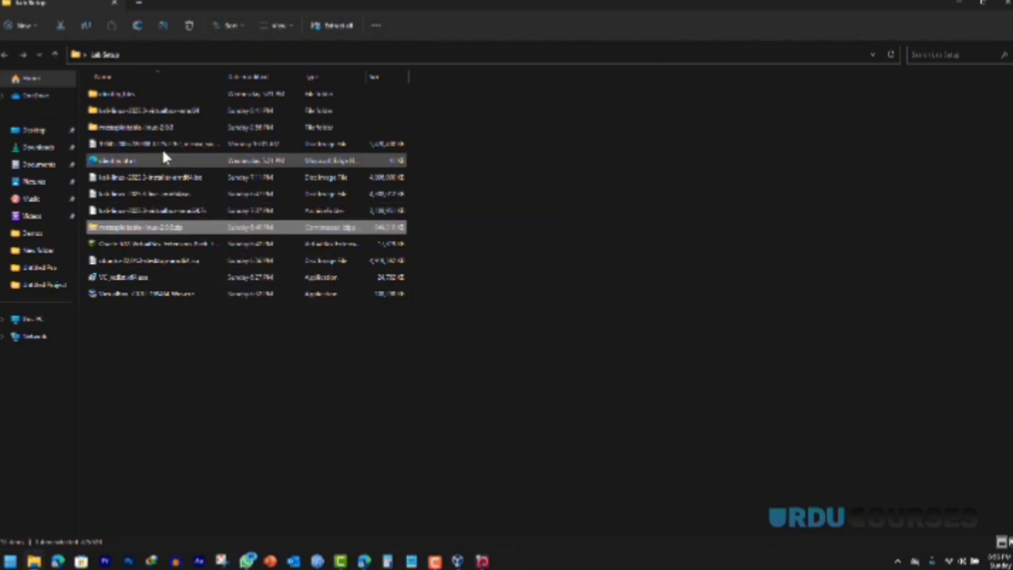
Step: Cut the Metasploitable2-Linux VM folder from the extracted metasploitable-linux-2.0.0 folder
left_click(149, 133)
double_click(148, 129)
left_click(136, 95)
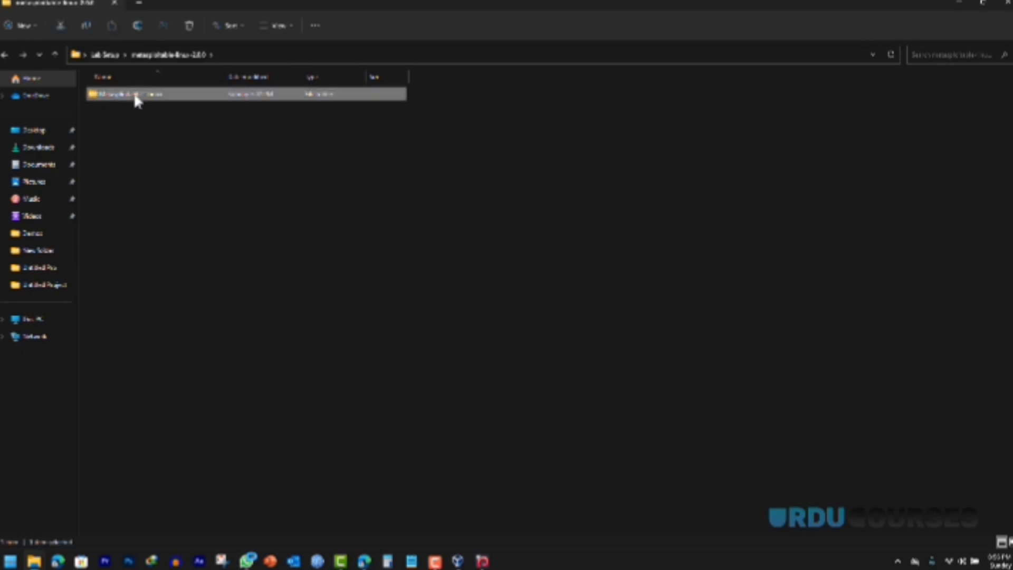
double_click(135, 95)
key("alt+Left")
right_click(140, 96)
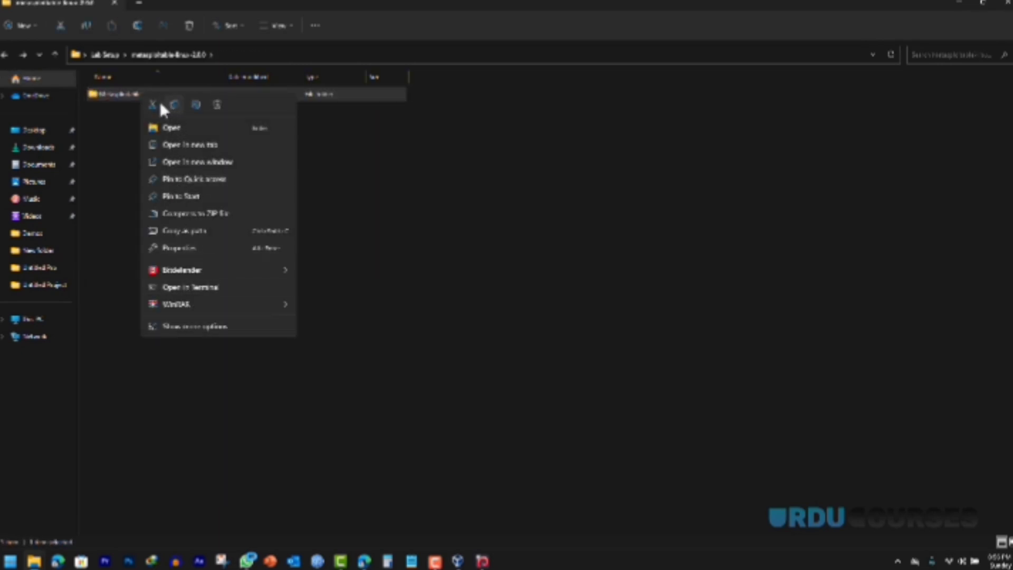
left_click(525, 20)
left_click(958, 4)
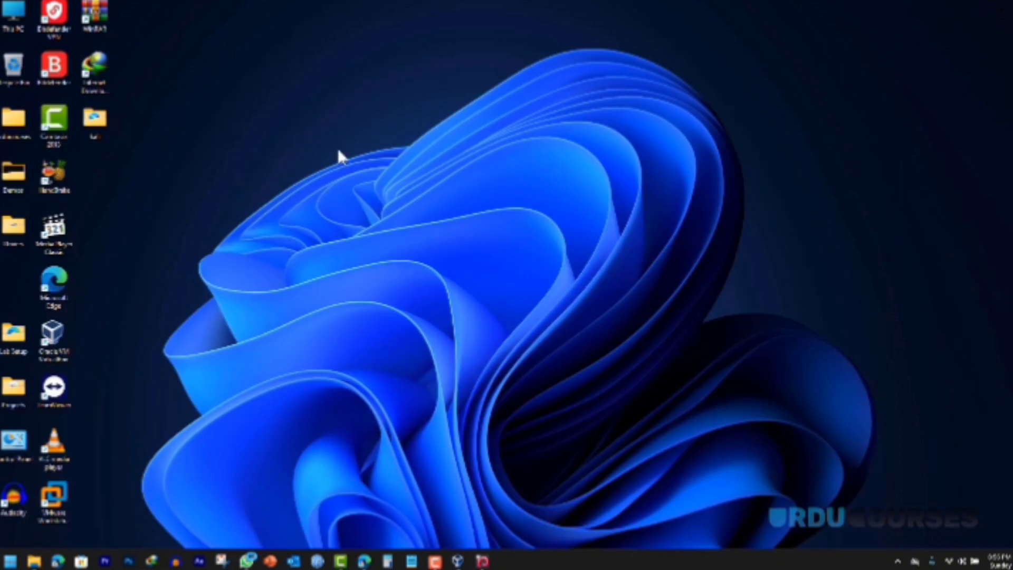
Step: Paste the VM folder onto the desktop and rename it 'Insta 2'
right_click(124, 159)
left_click(135, 166)
left_click_drag(18, 289, 104, 180)
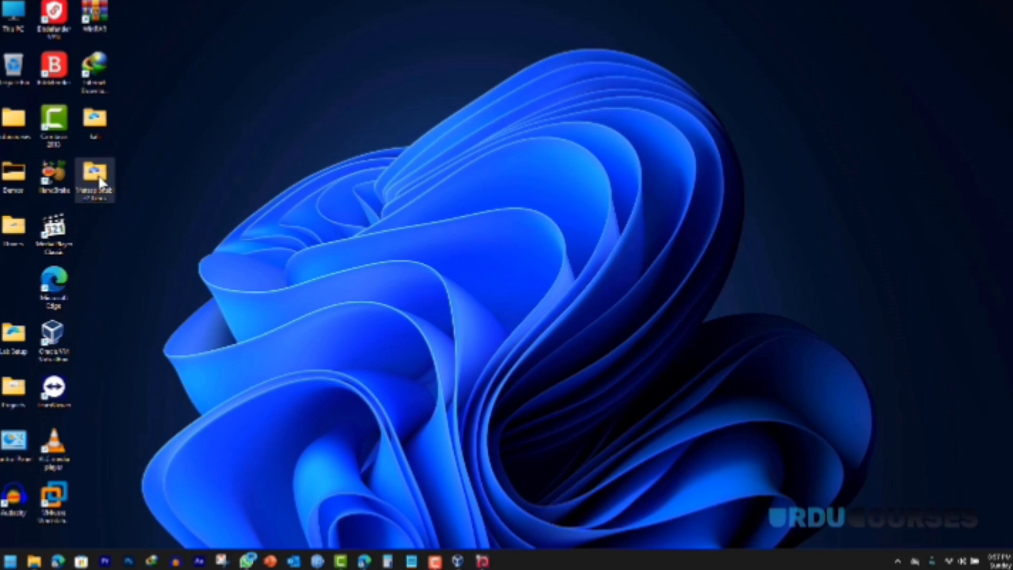
key("F2")
type("Insta 2")
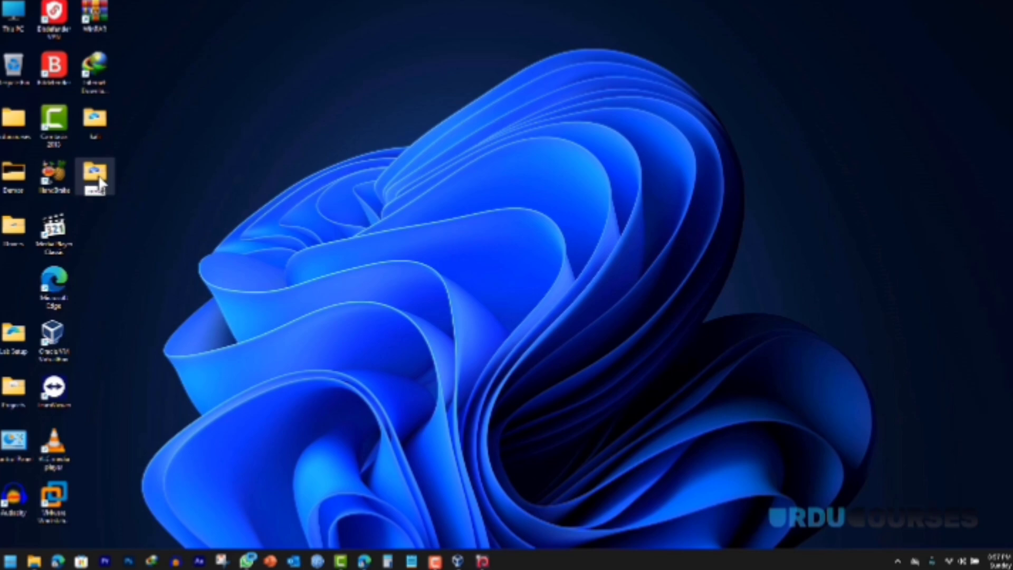
key("Return")
Step: Review the folder's .vmdk and .vmx files with a widened Type column
double_click(105, 172)
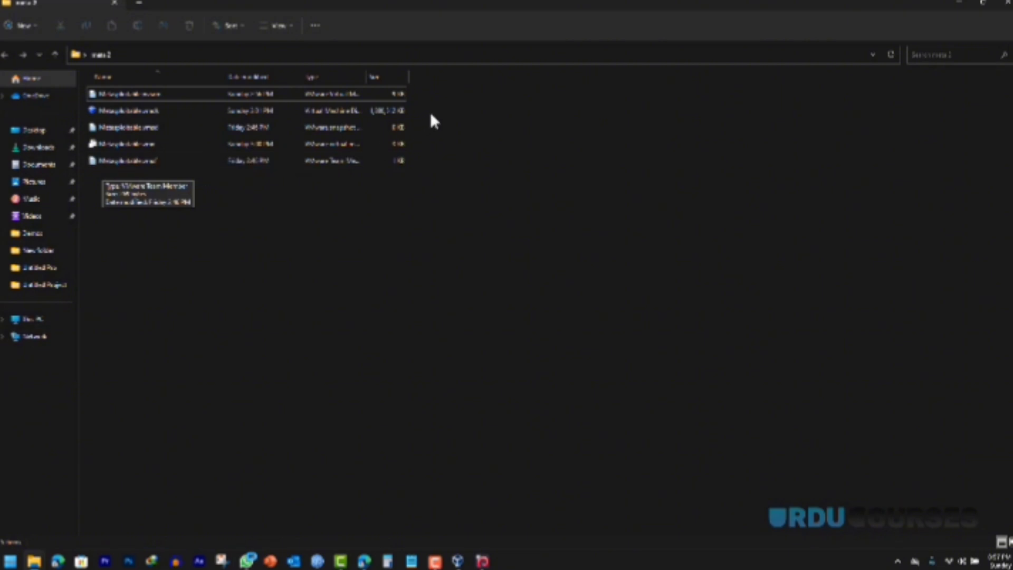
left_click_drag(432, 109, 95, 126)
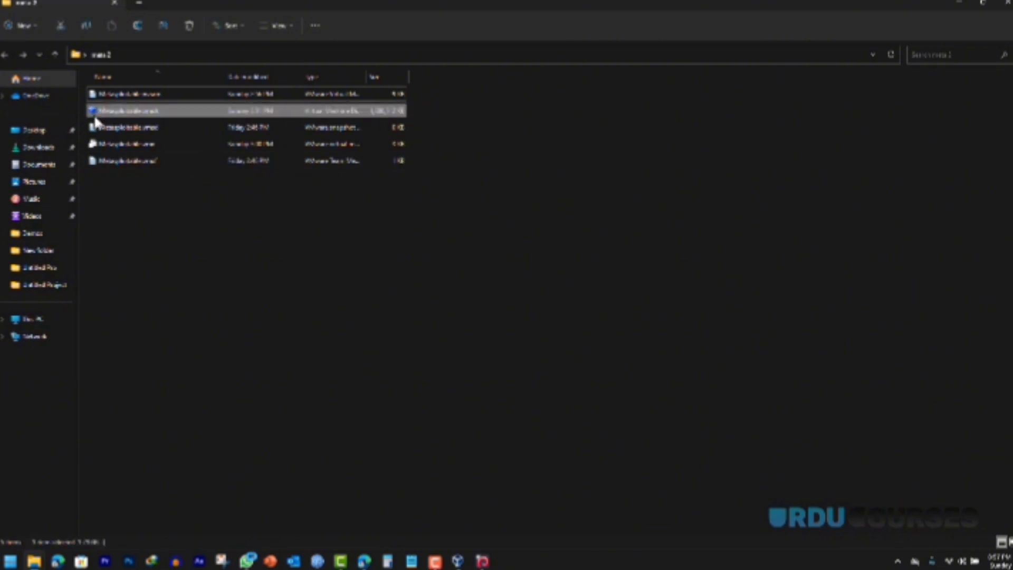
left_click(440, 120)
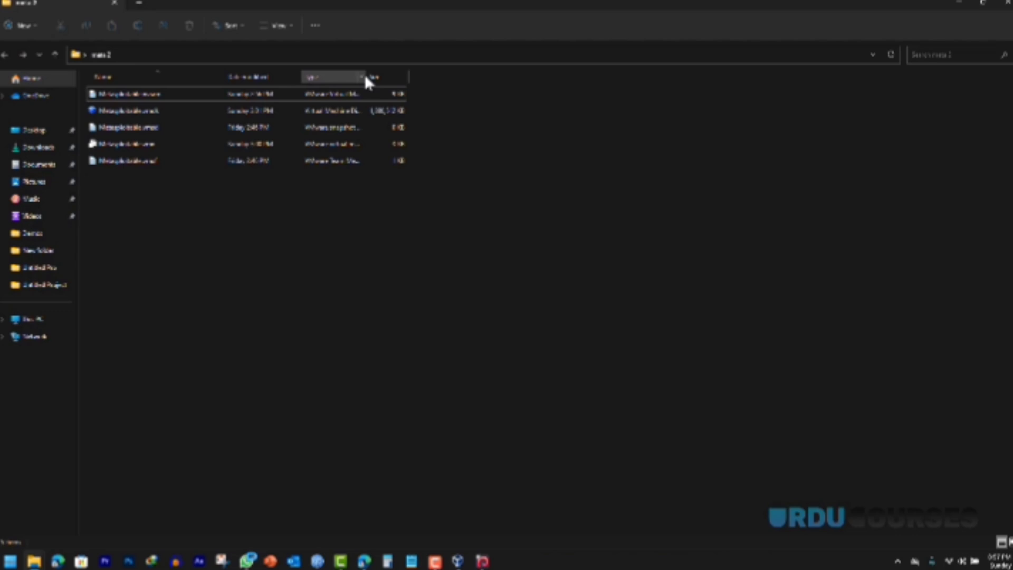
left_click_drag(365, 74, 436, 75)
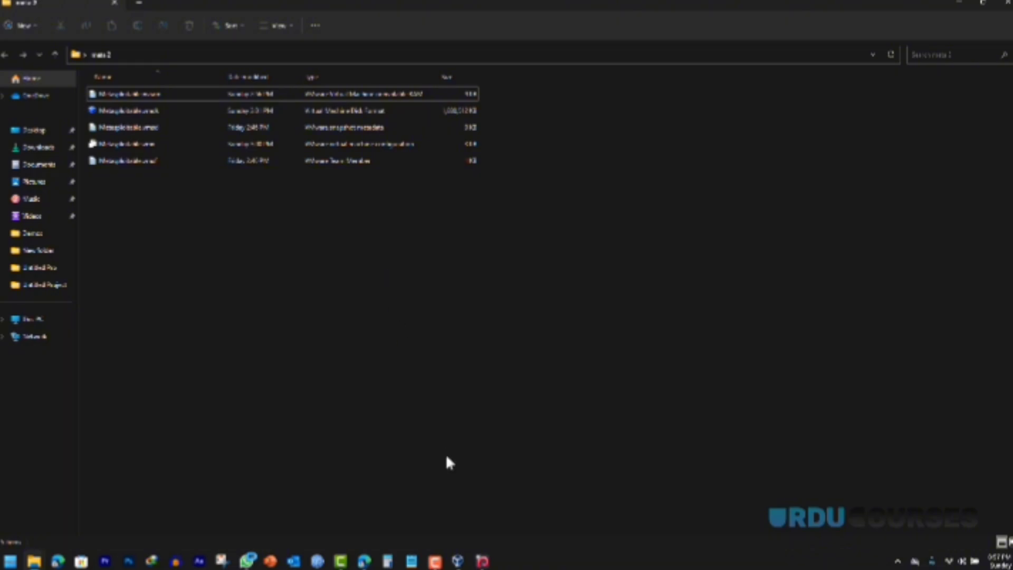
left_click(458, 561)
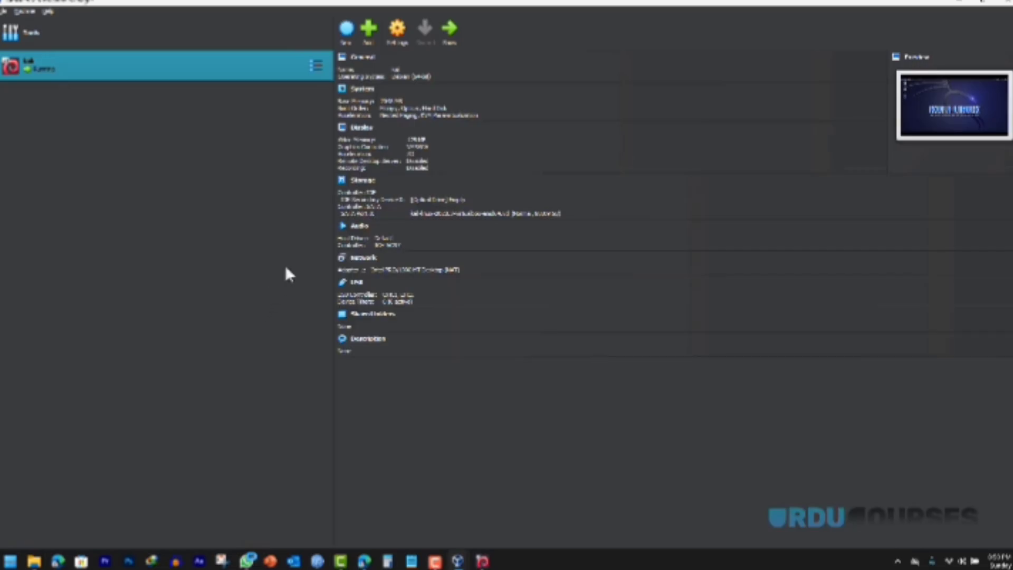
Step: Start a new VM named with 'mod', type Linux, version Ubuntu (64-bit)
left_click(346, 33)
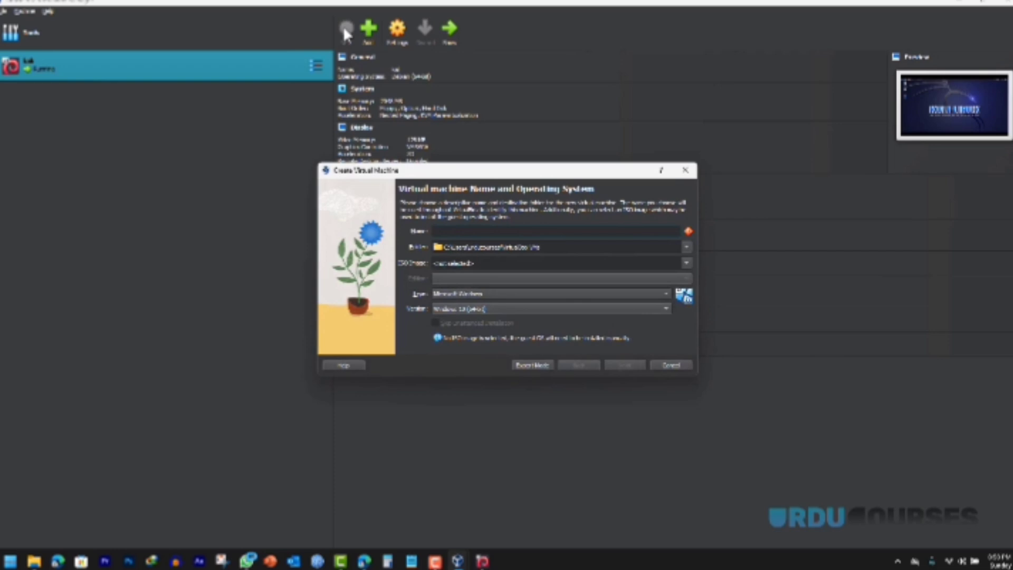
type("mod2")
left_click(486, 293)
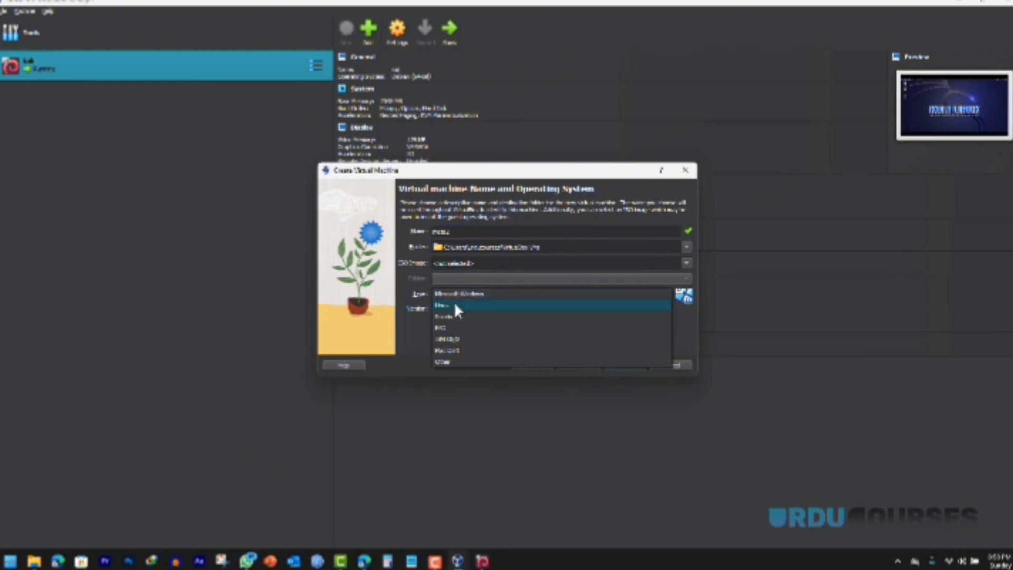
left_click(457, 306)
left_click(459, 311)
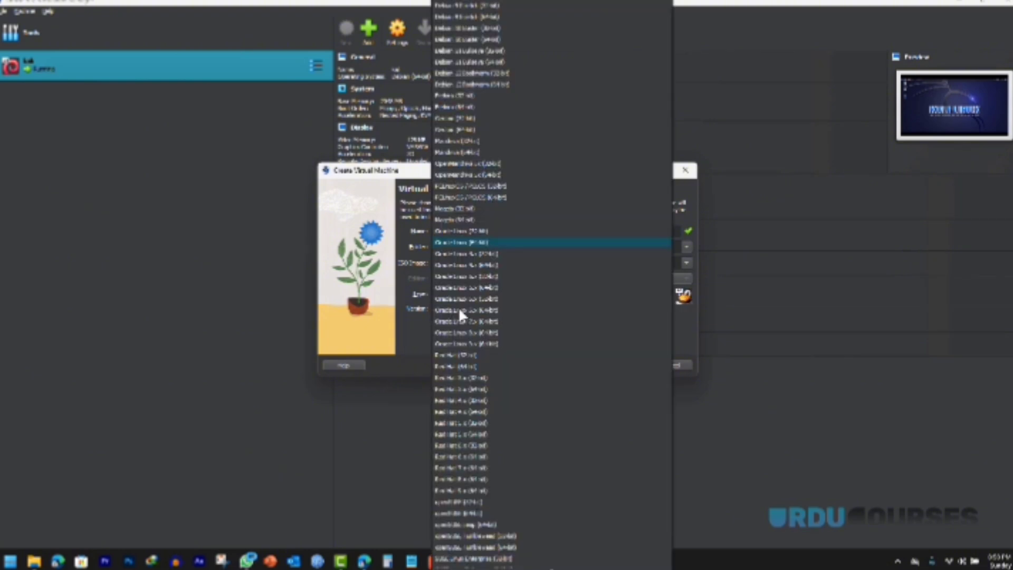
scroll(516, 289, "up", 7)
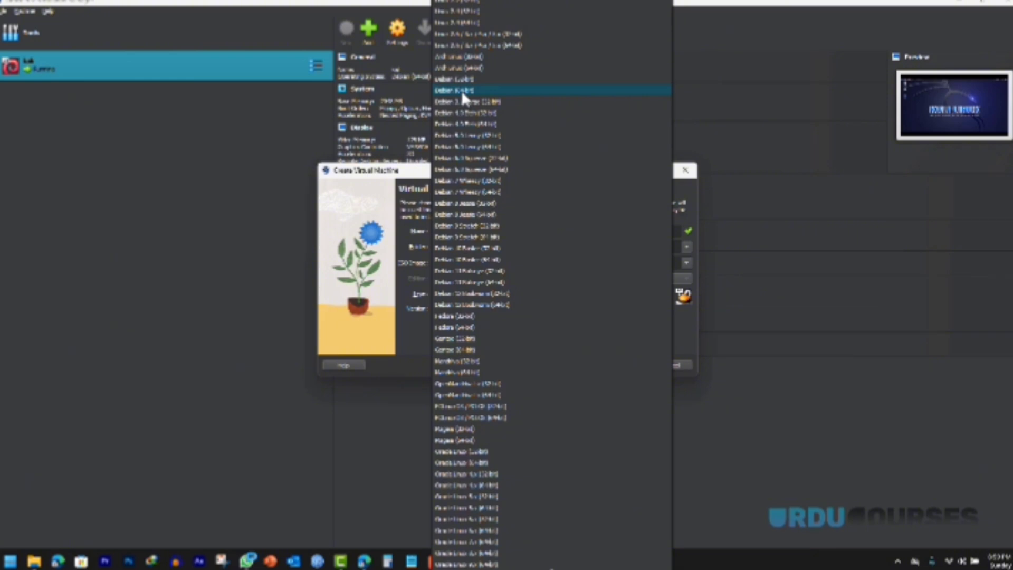
scroll(467, 114, "down", 20)
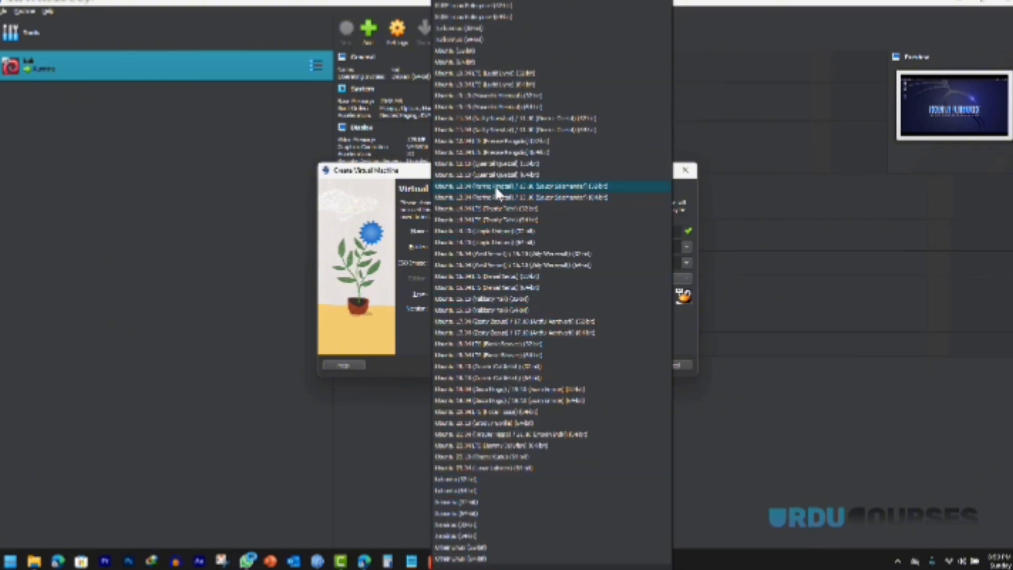
left_click(476, 50)
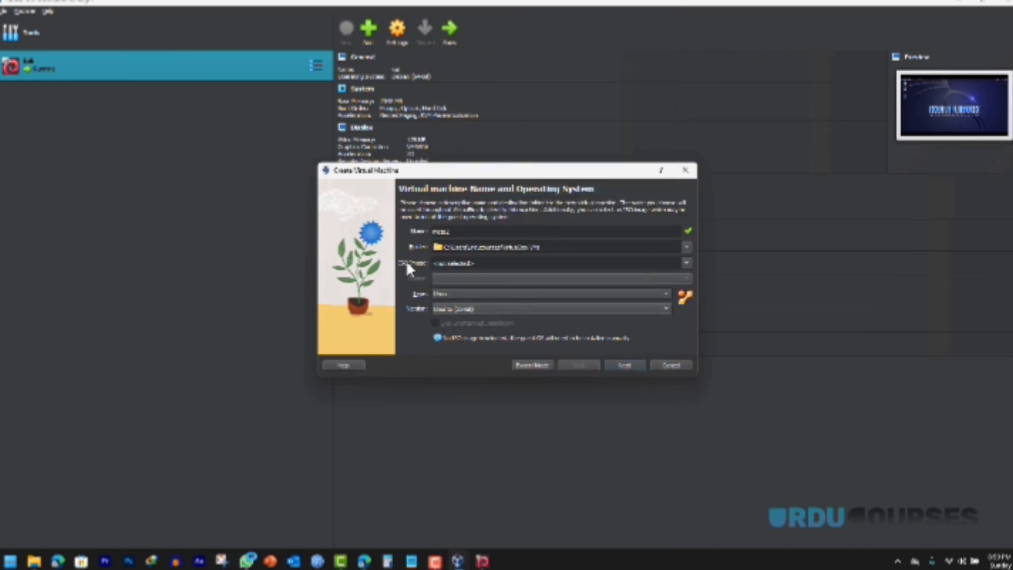
Step: Lower base memory to 512 MB and choose to use an existing virtual hard disk file
left_click(626, 365)
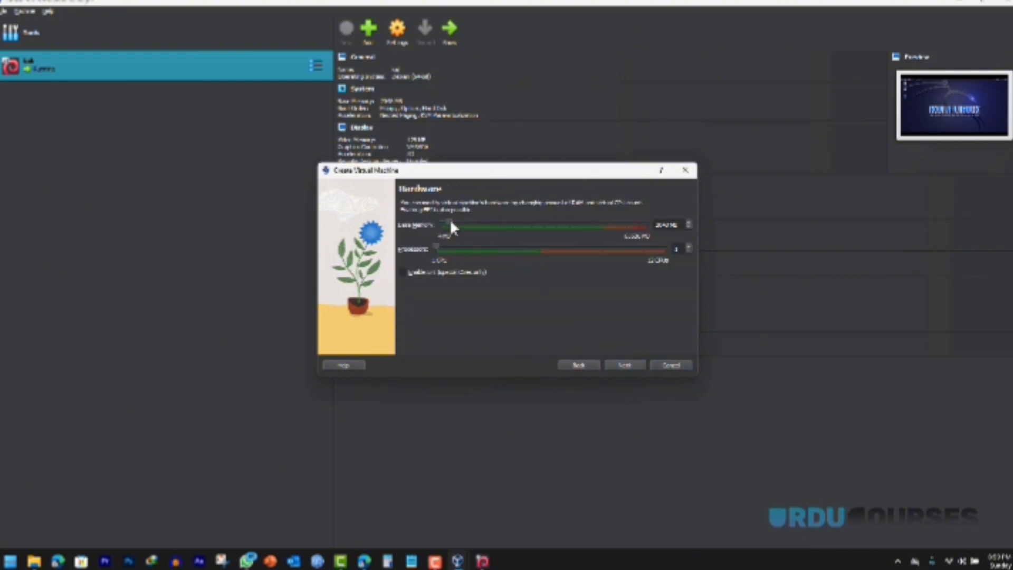
left_click_drag(450, 223, 445, 223)
left_click(624, 366)
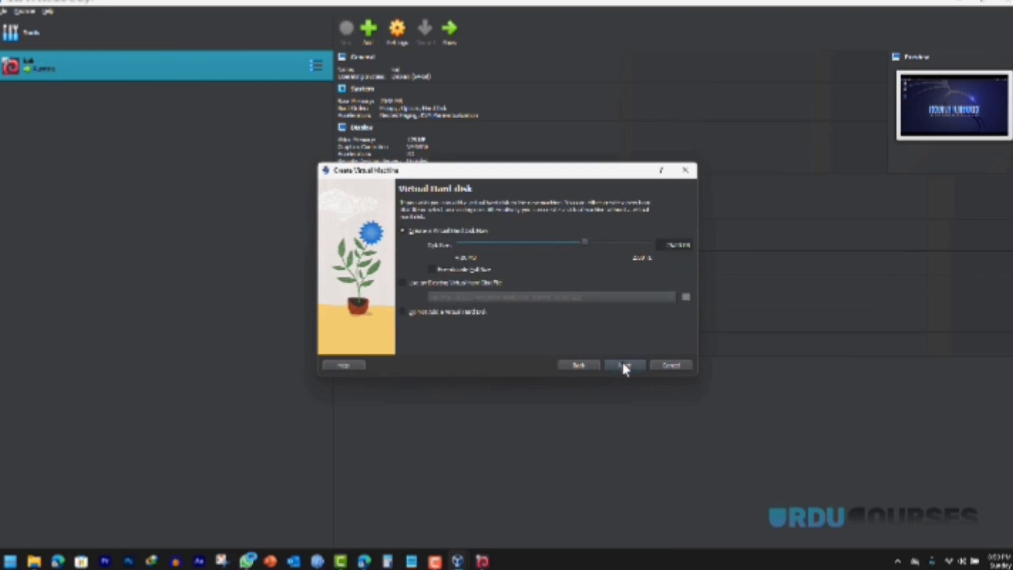
left_click(422, 284)
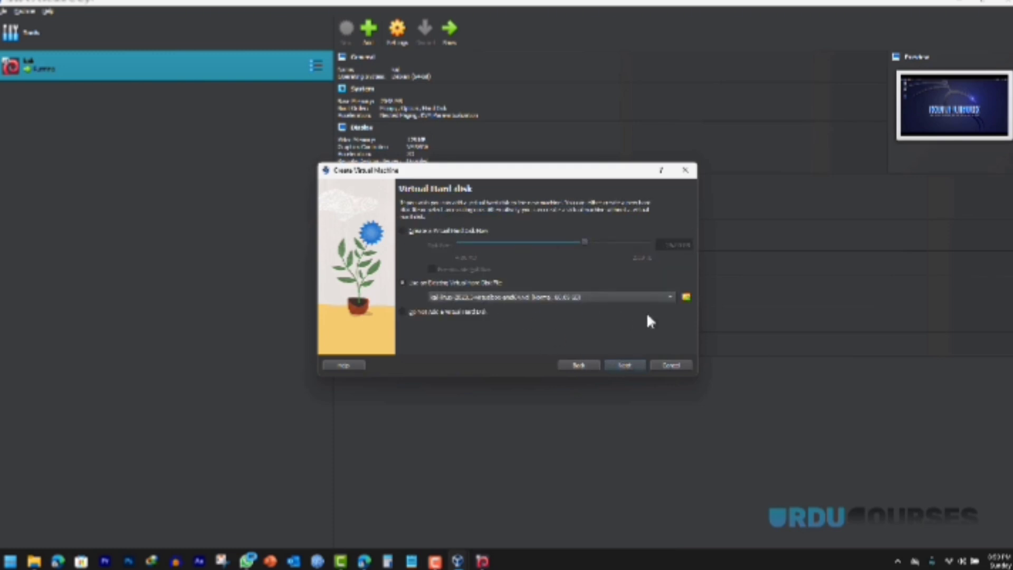
left_click(685, 297)
Step: Attach Metasploitable.vmdk from the desktop 'Insta 2' folder and continue to the Summary page
left_click(245, 123)
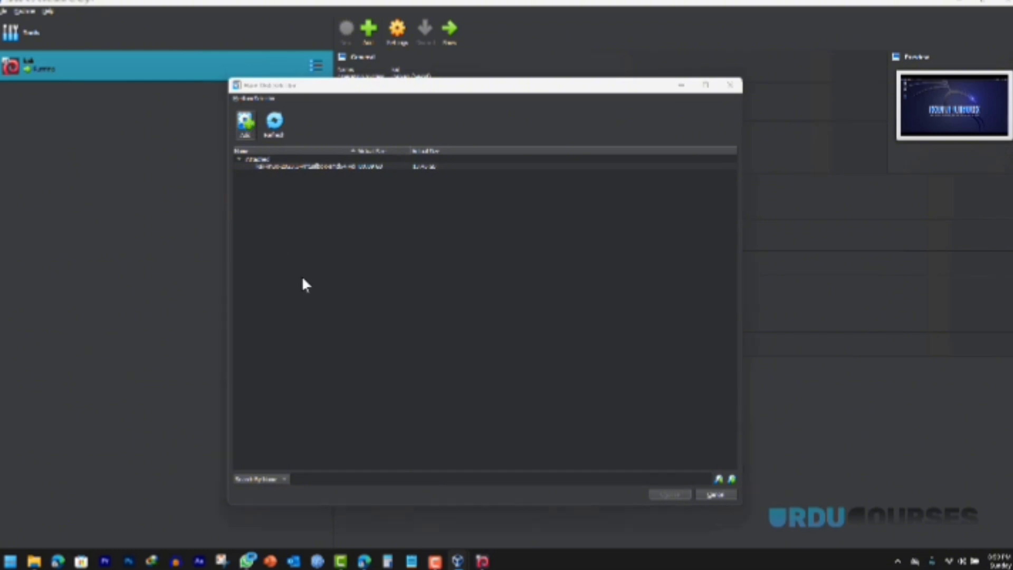
left_click(274, 217)
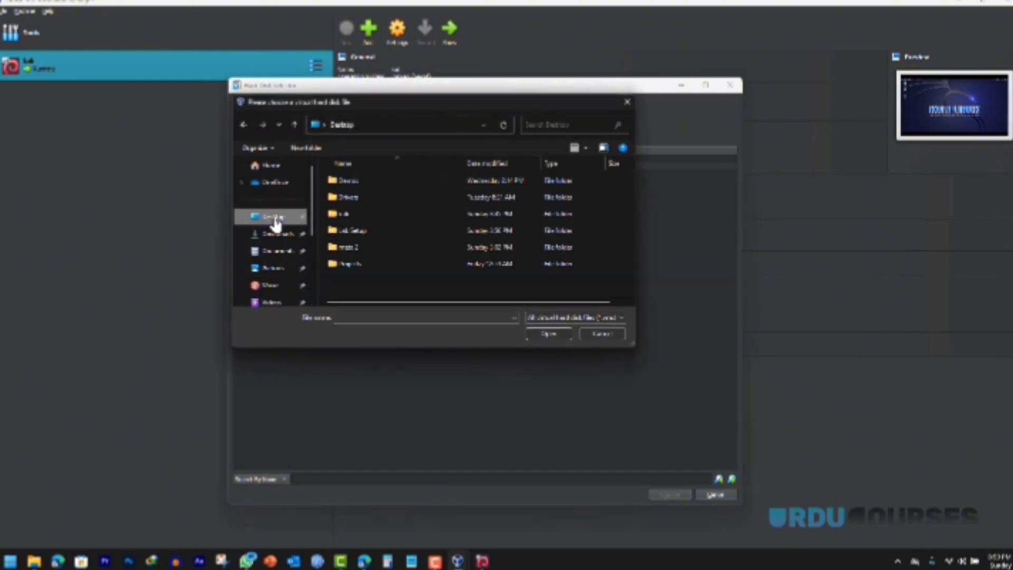
left_click(350, 247)
double_click(350, 246)
double_click(355, 180)
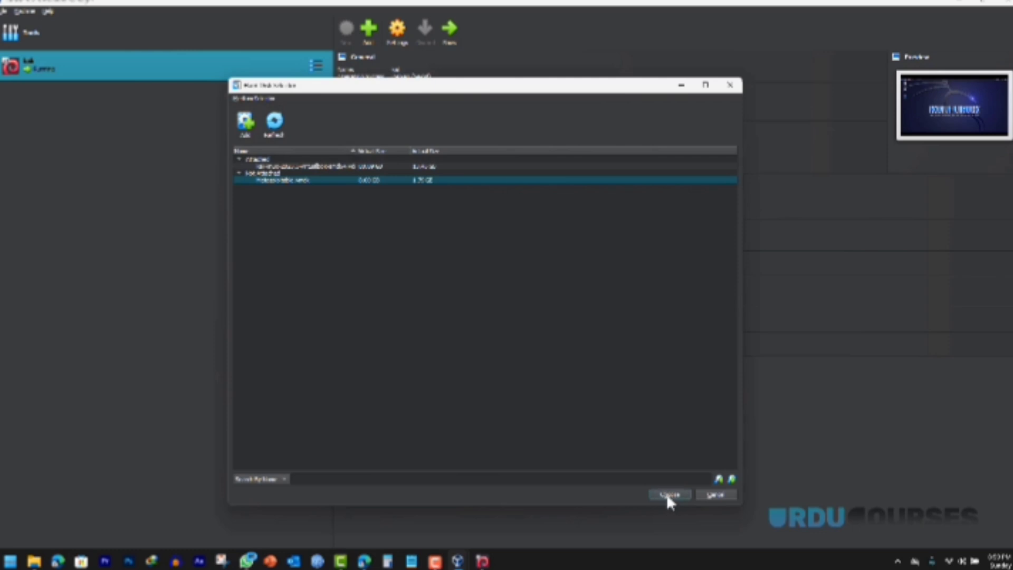
left_click(668, 494)
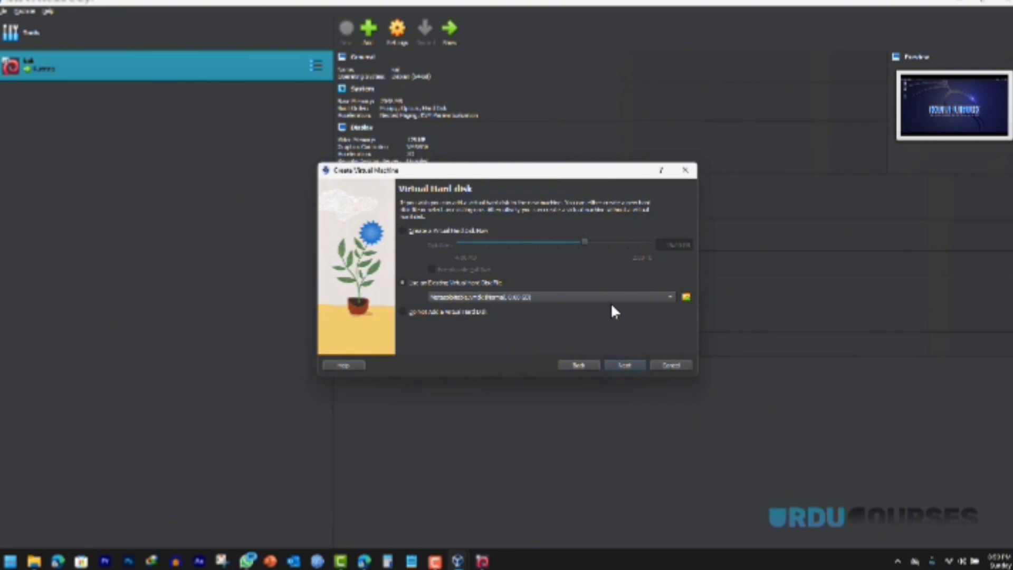
left_click(625, 367)
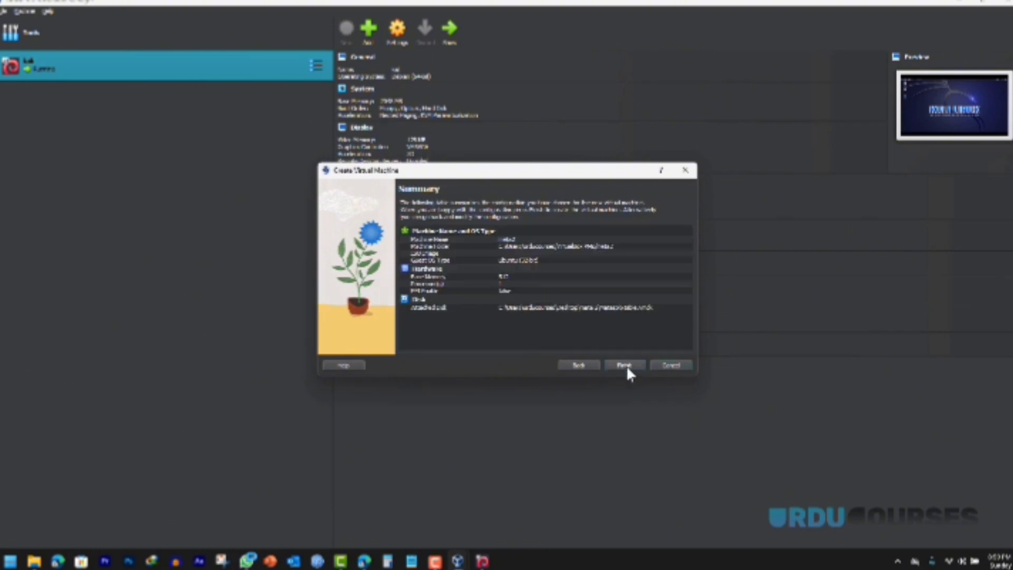
Step: Finish creating meta2, raise its video memory to maximum, and boot it
left_click(624, 364)
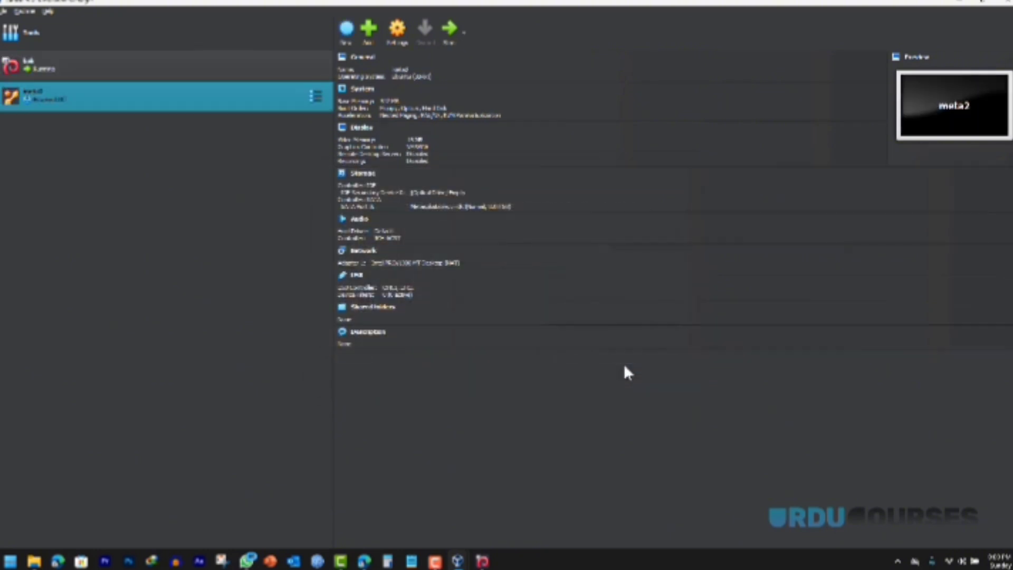
left_click(363, 128)
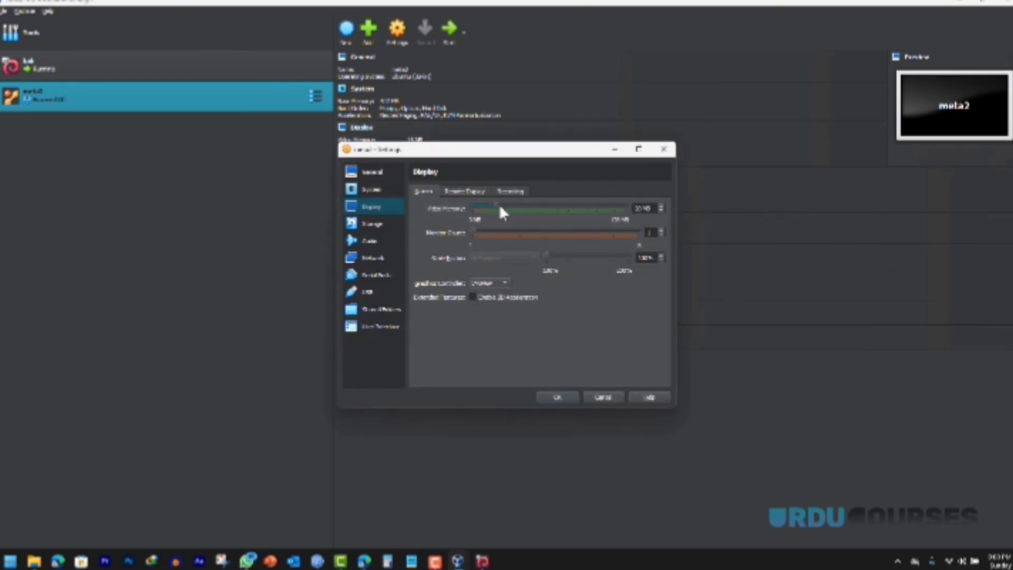
left_click_drag(501, 209, 763, 206)
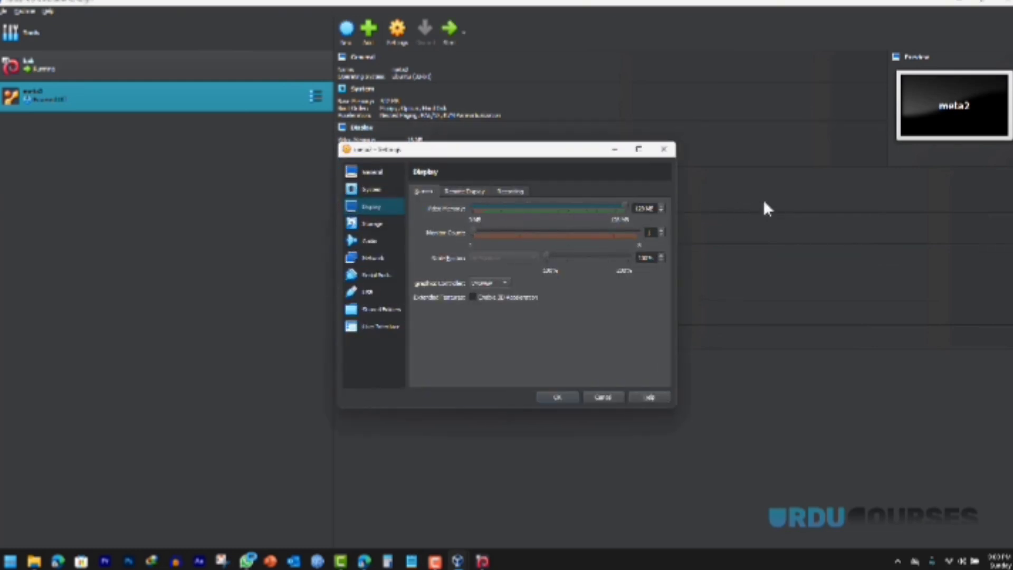
left_click(556, 395)
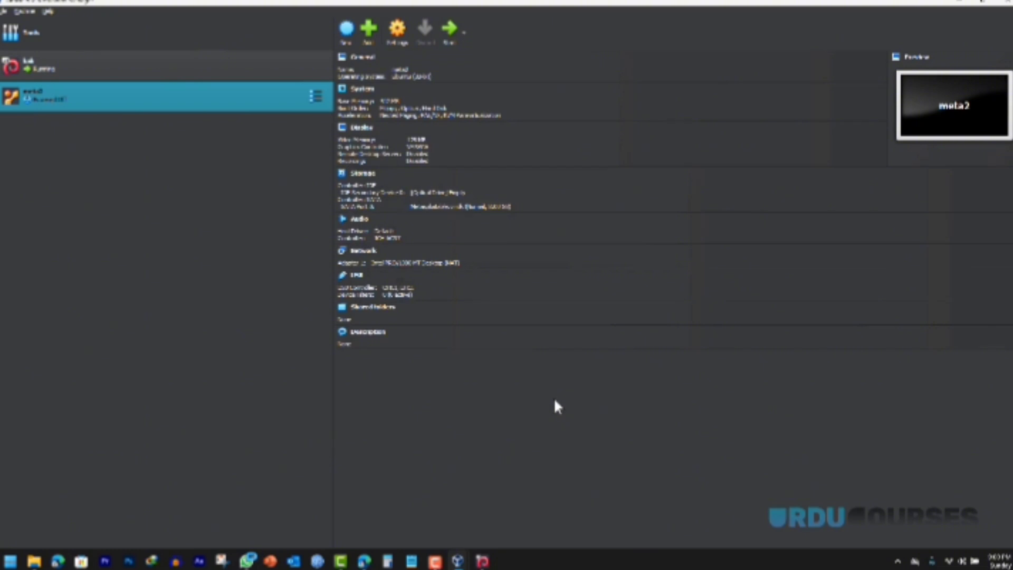
left_click(450, 33)
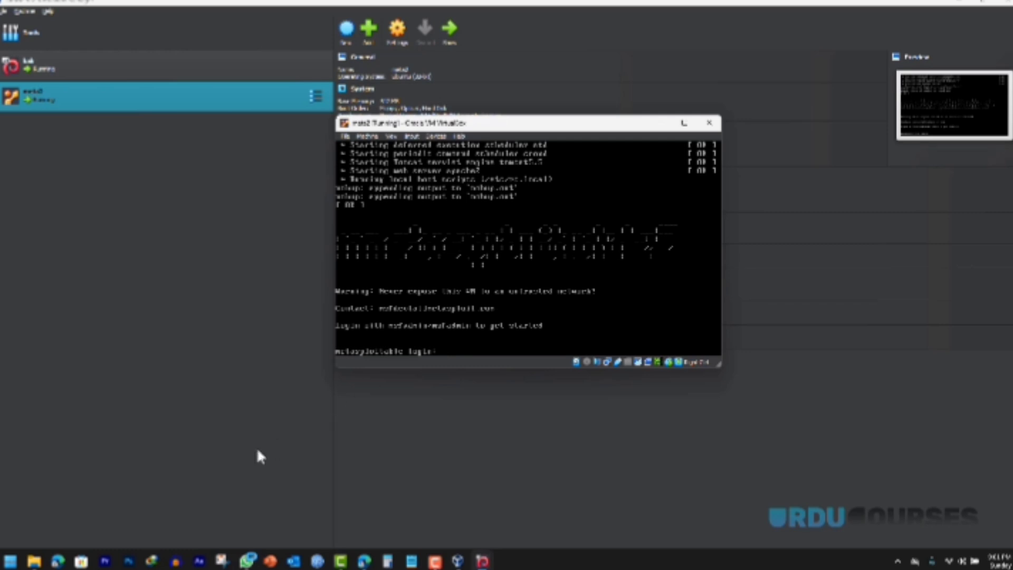
Step: Read the default login on Rapid7's Metasploitable page, then return to the meta2 console
left_click(365, 561)
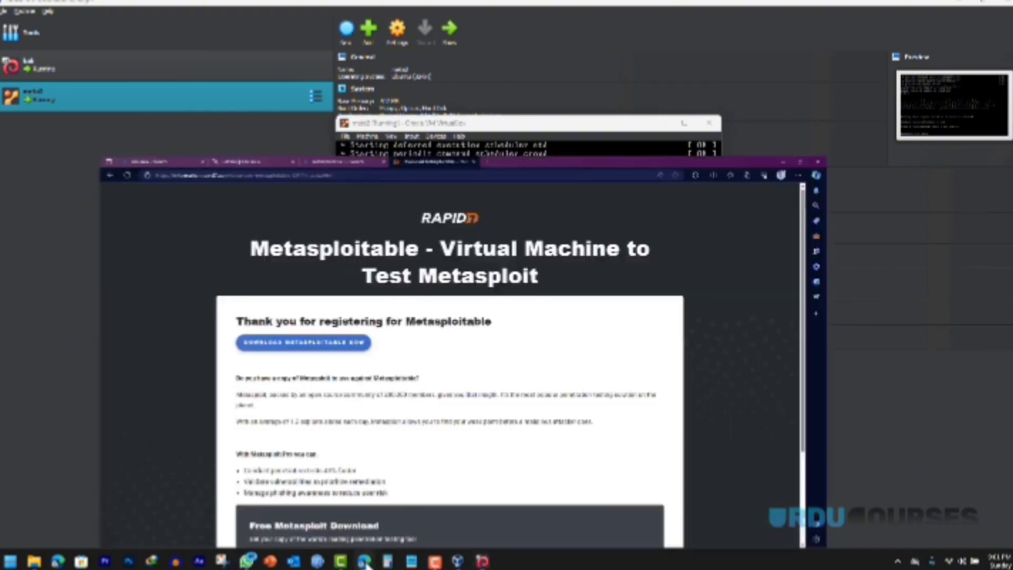
scroll(284, 386, "down", 3)
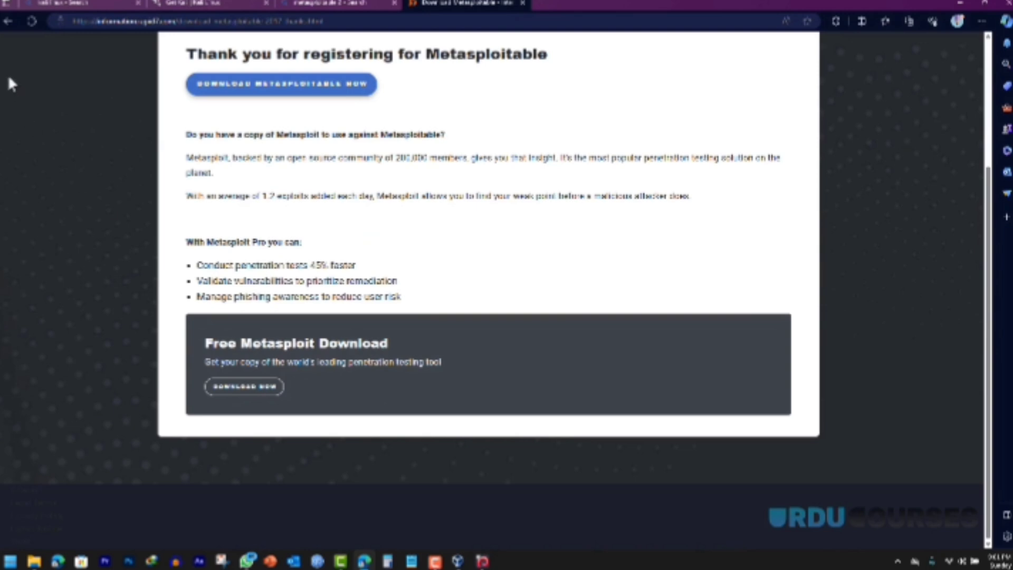
left_click(7, 21)
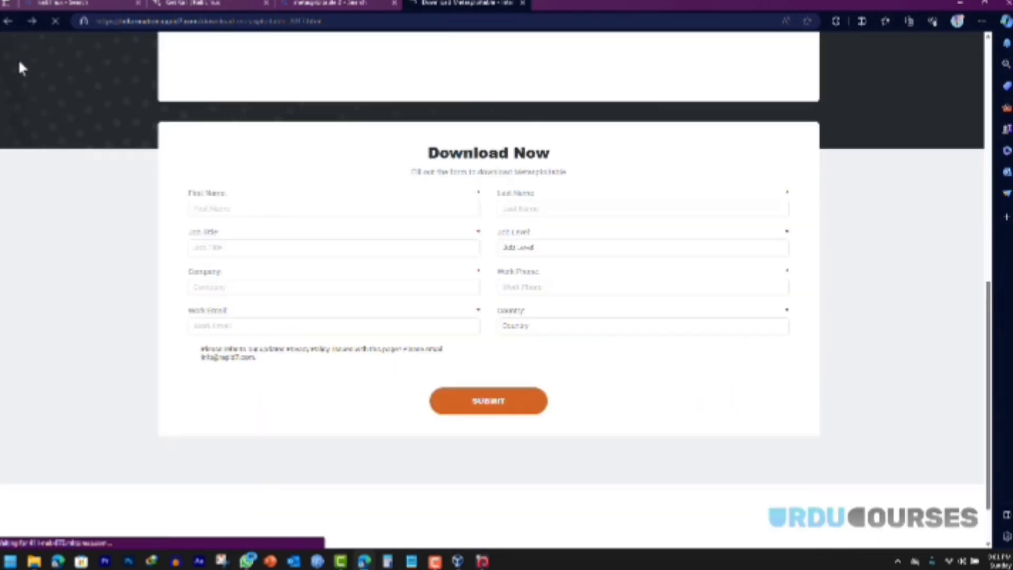
scroll(69, 108, "up", 4)
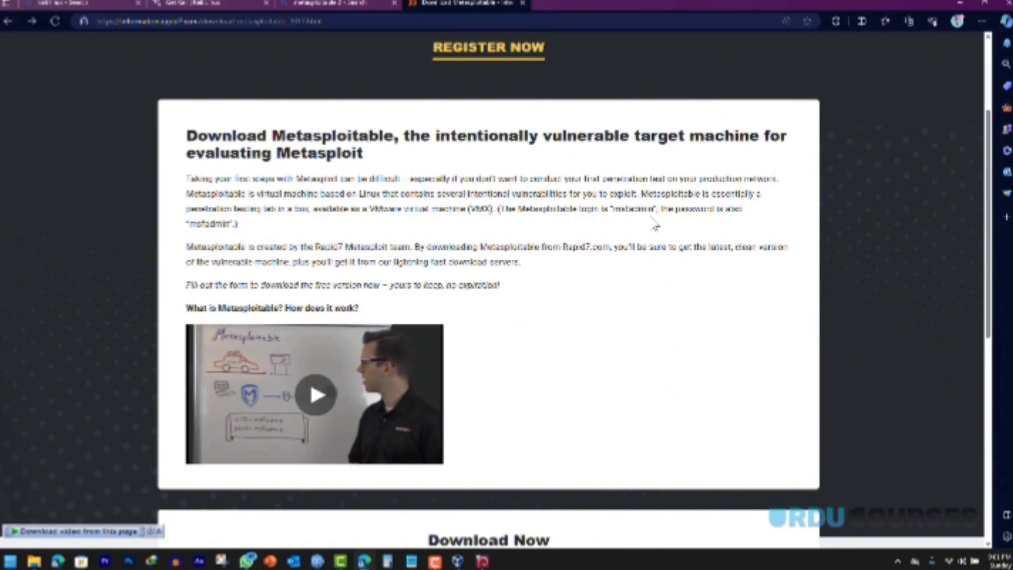
left_click_drag(500, 208, 619, 216)
left_click(618, 216)
mouse_move(480, 563)
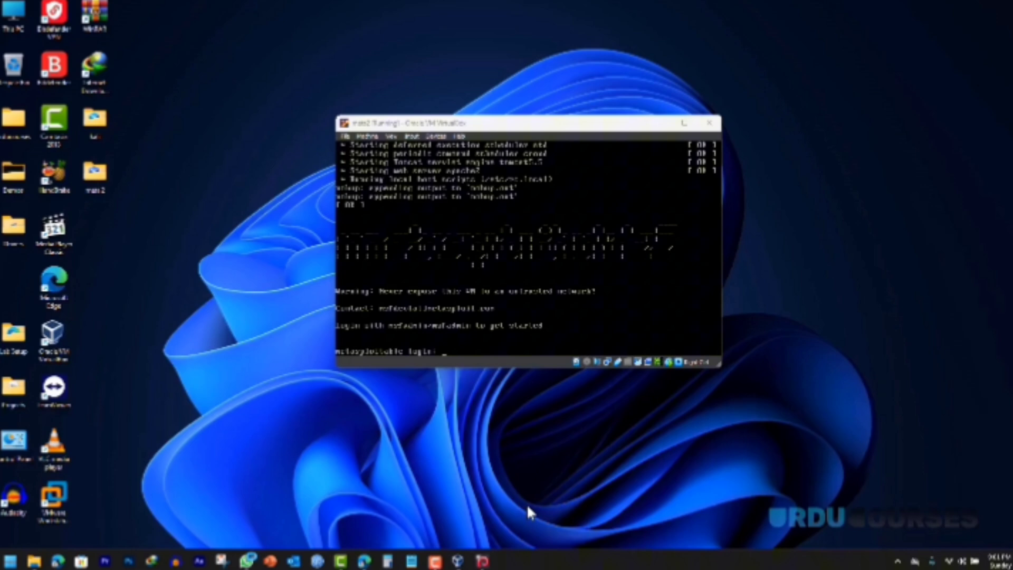
left_click(526, 504)
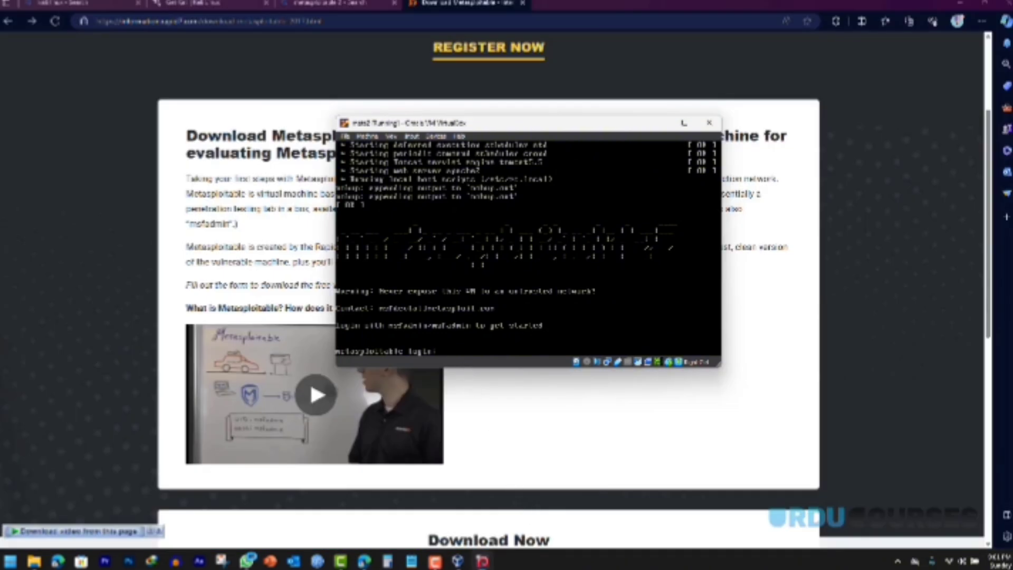
type("msfadmin")
key("Return")
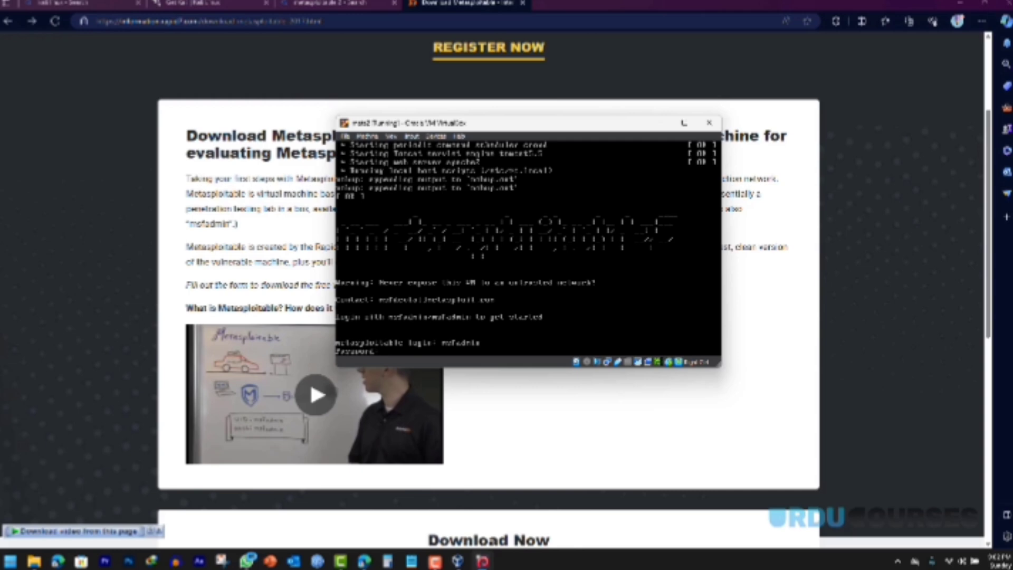
key("Return")
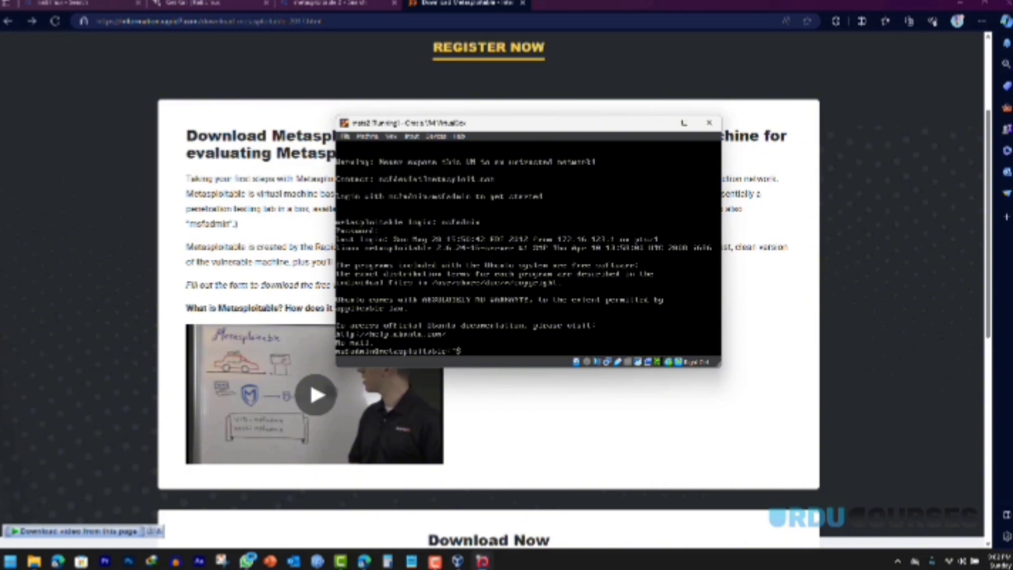
mouse_move(482, 561)
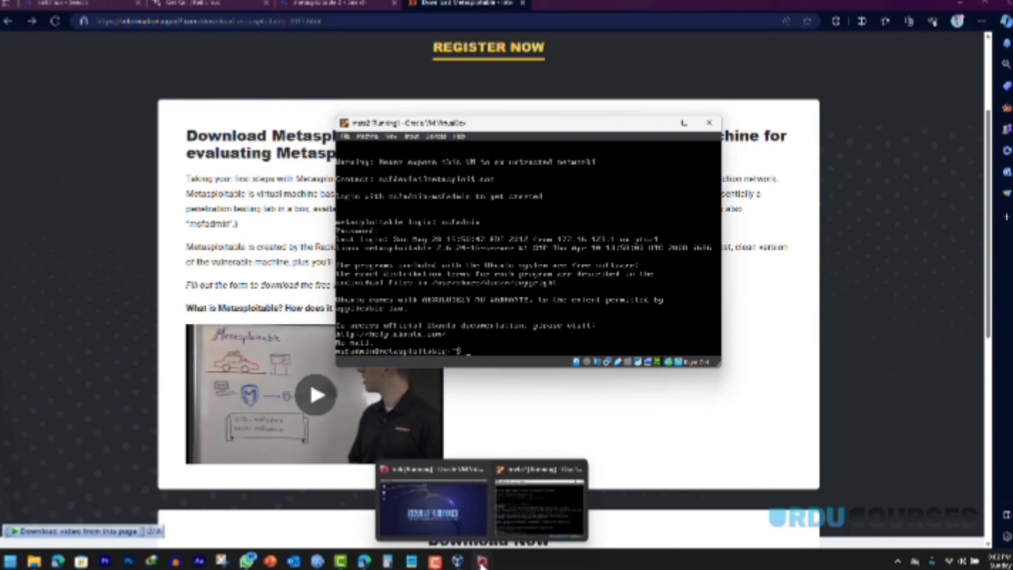
left_click(443, 513)
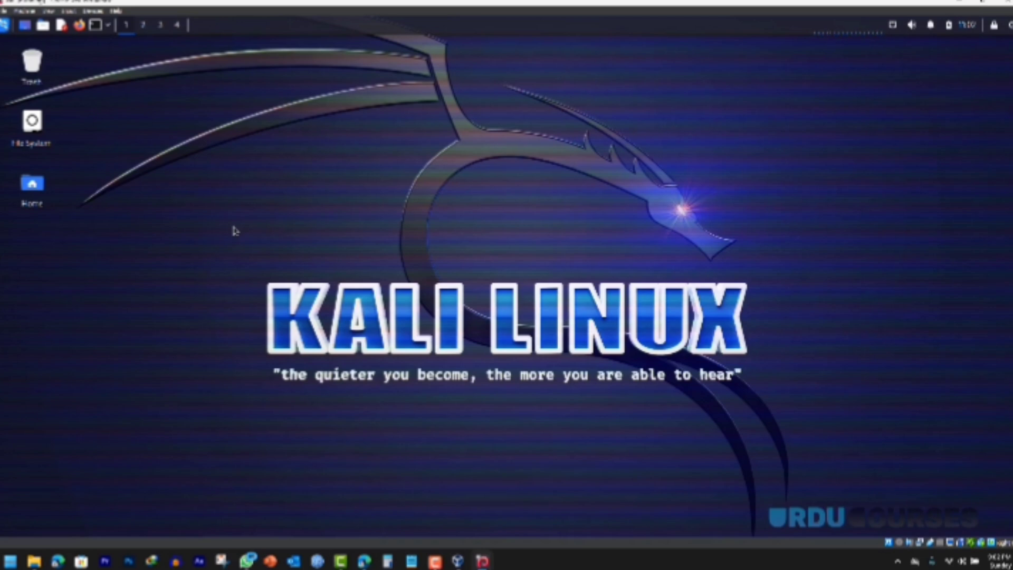
Step: Close the Metasploitable and Kali VM windows, choosing Power off the machine for each
left_click_drag(210, 210, 487, 348)
mouse_move(483, 561)
left_click(543, 499)
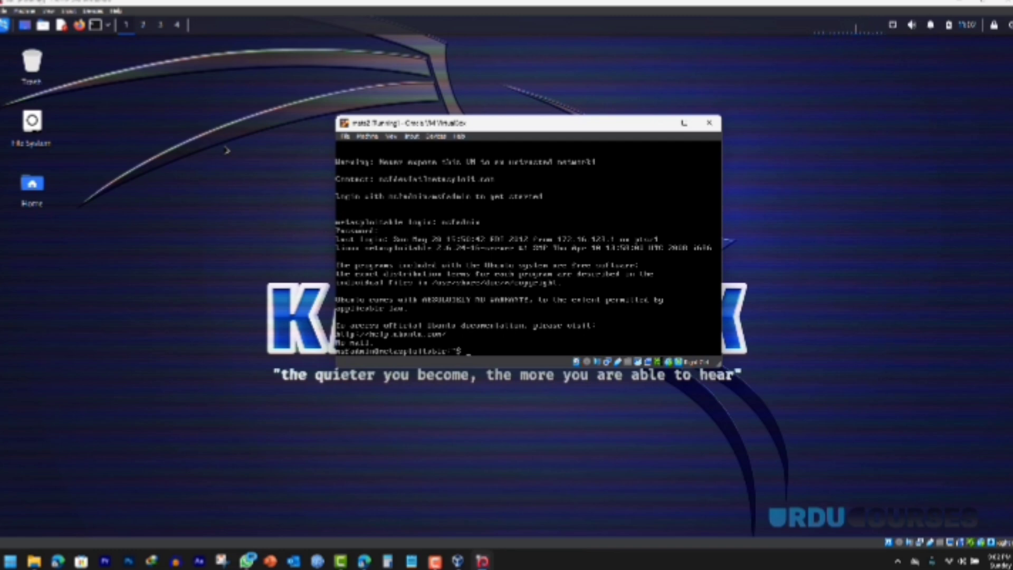
left_click(708, 122)
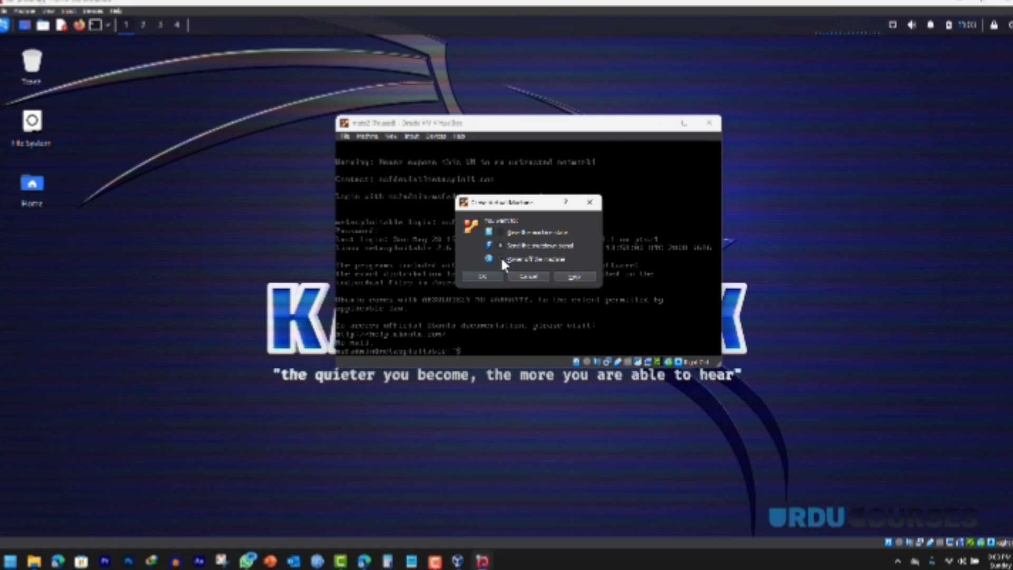
left_click(483, 276)
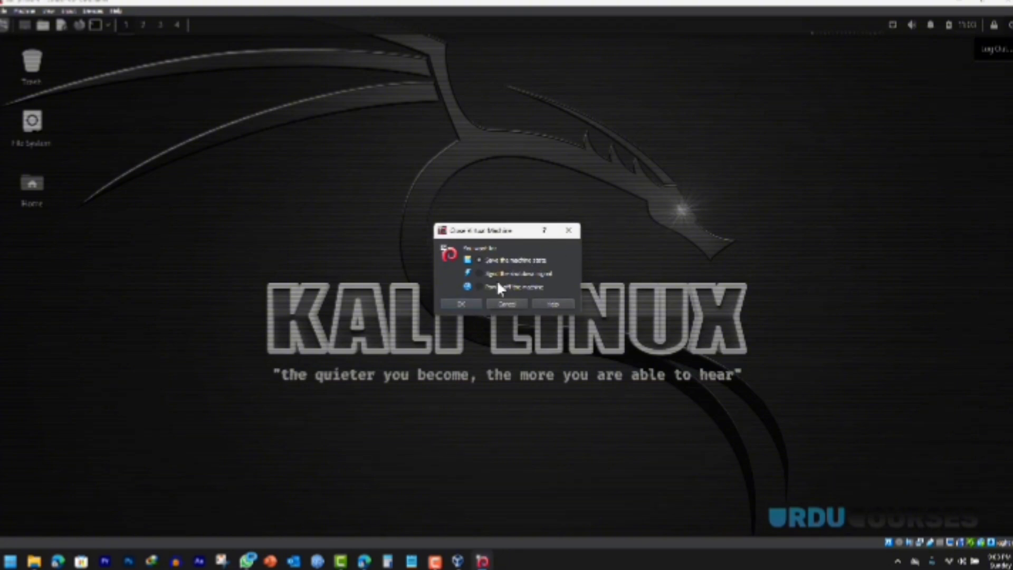
left_click(473, 304)
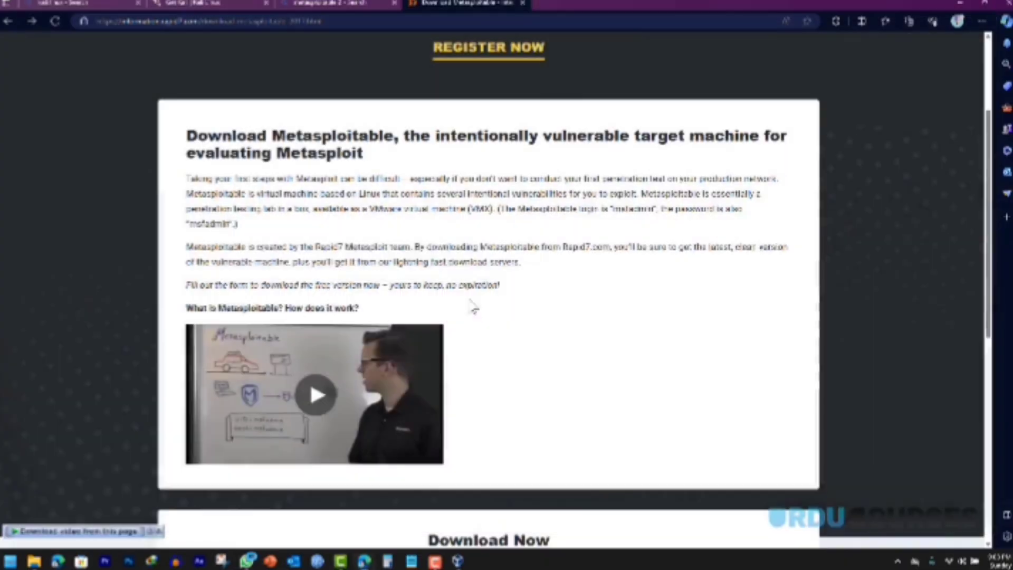
Step: Close the duplicate VirtualBox Manager windows and bring the main Manager forward
mouse_move(458, 560)
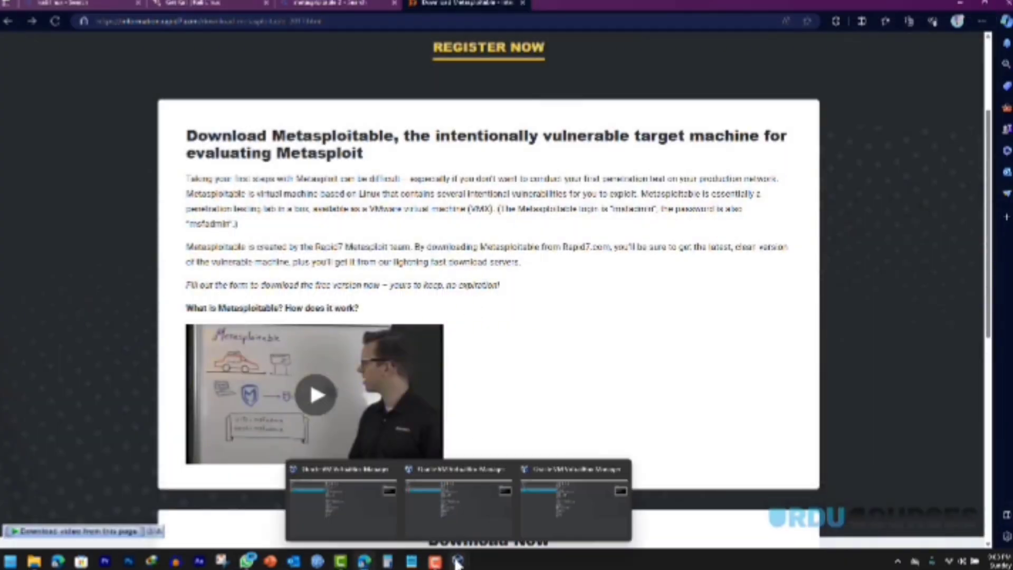
left_click(621, 470)
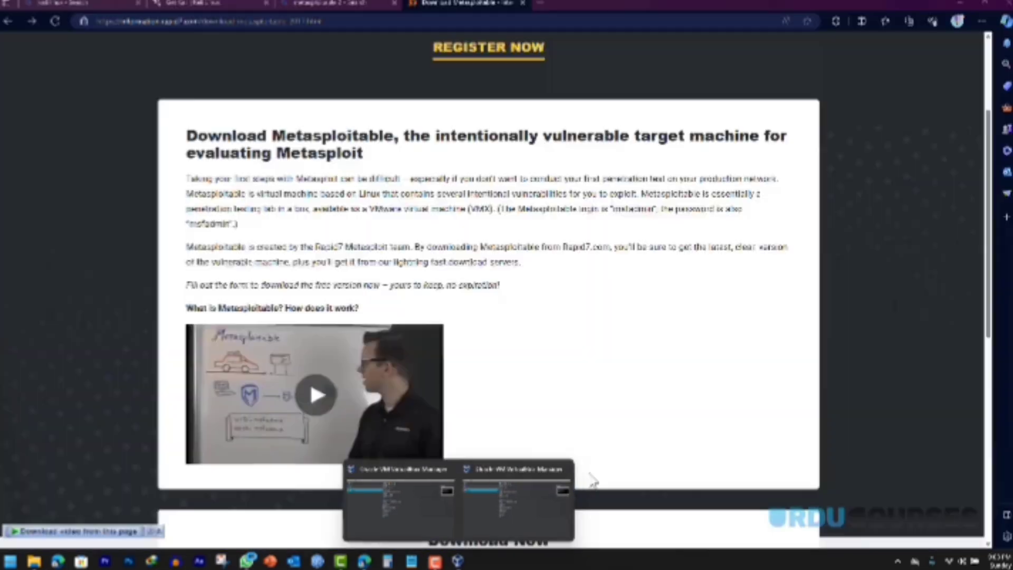
left_click(566, 470)
left_click(464, 498)
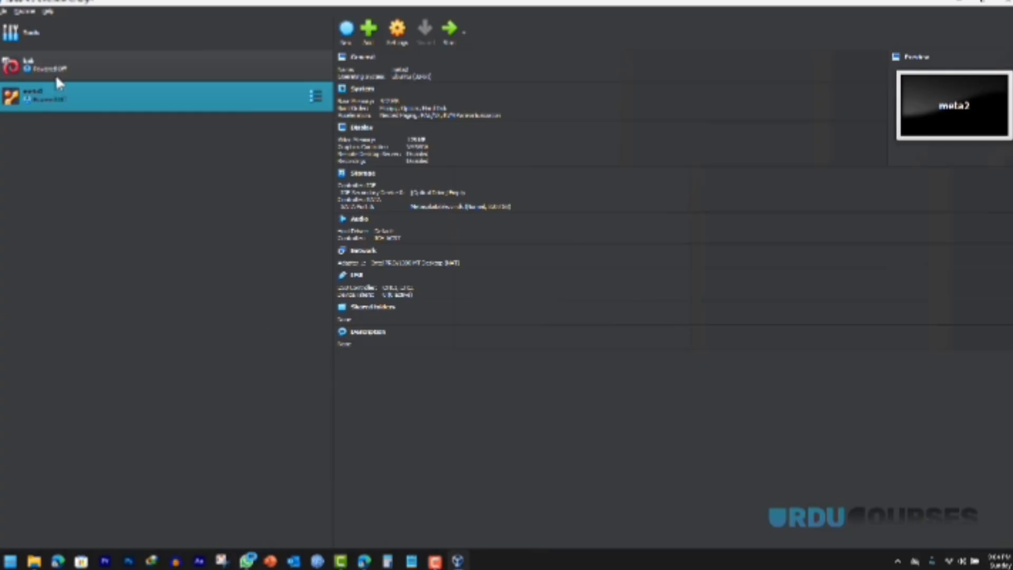
Step: Open the Network Manager tool via File > Tools
left_click(5, 11)
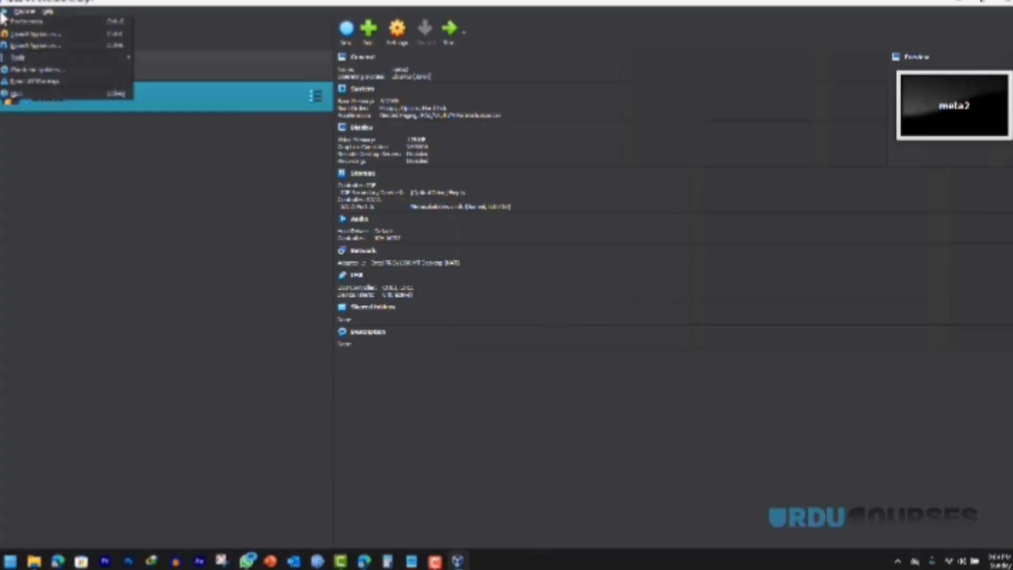
mouse_move(28, 59)
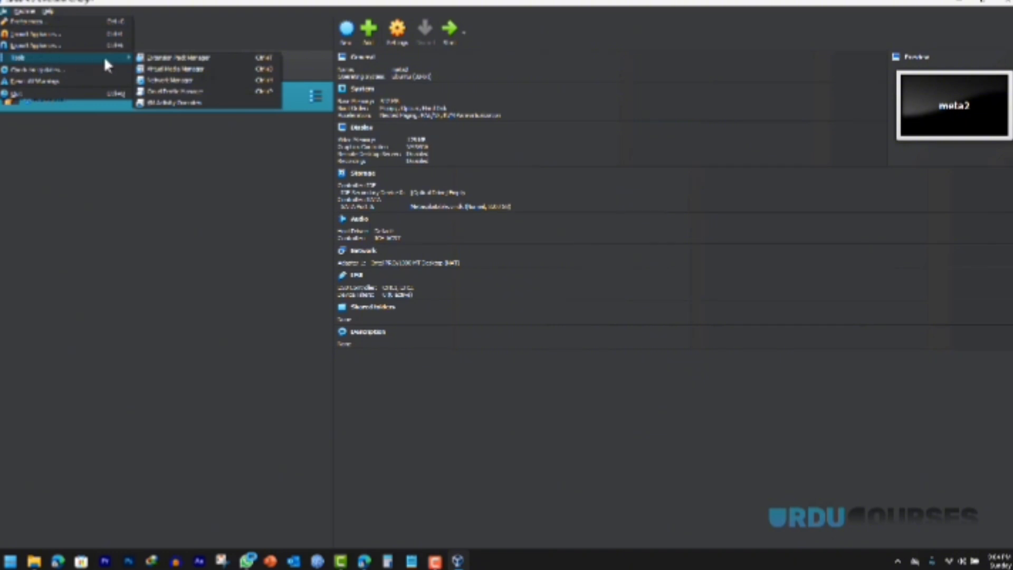
left_click(194, 84)
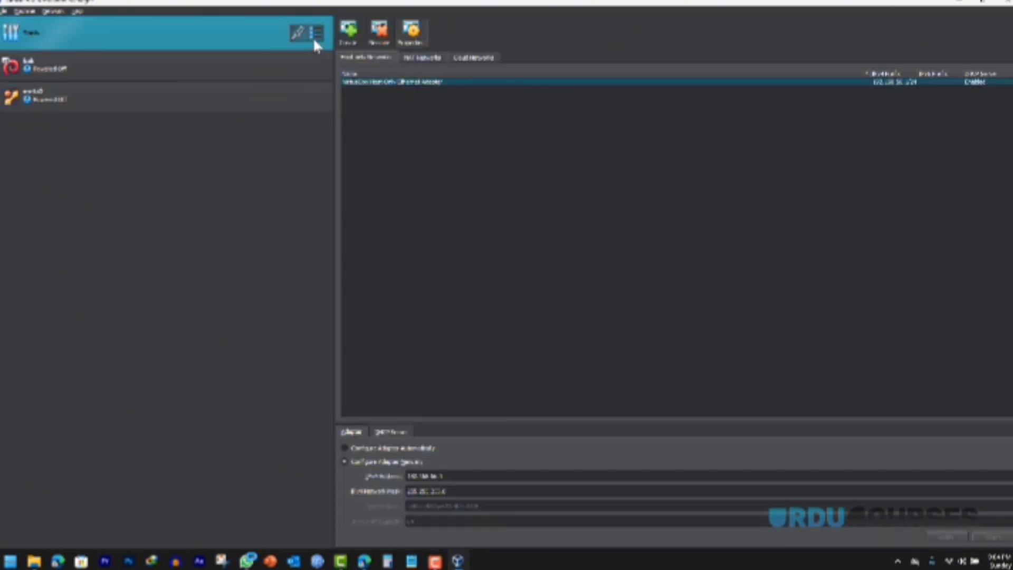
left_click(317, 33)
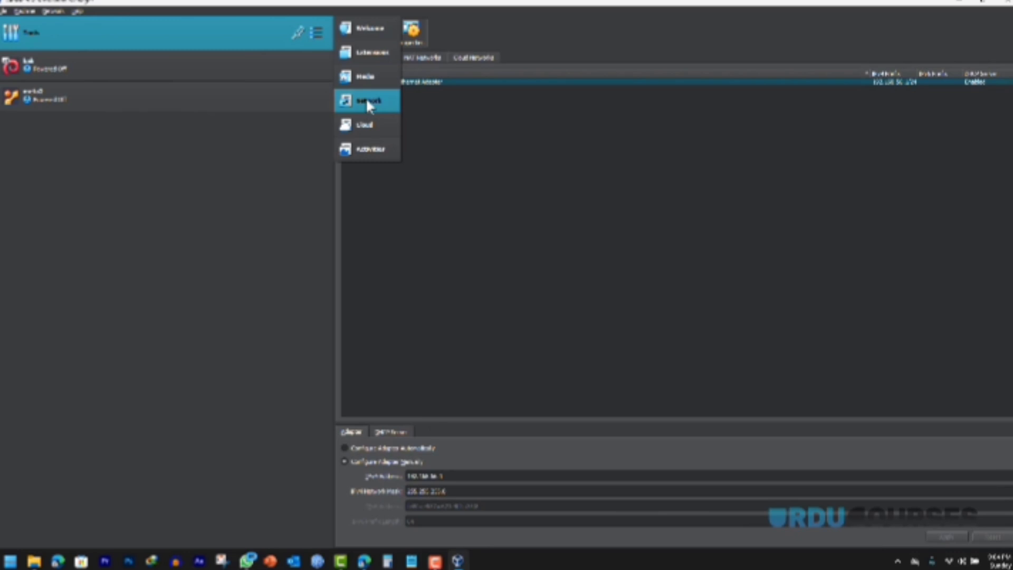
left_click(367, 32)
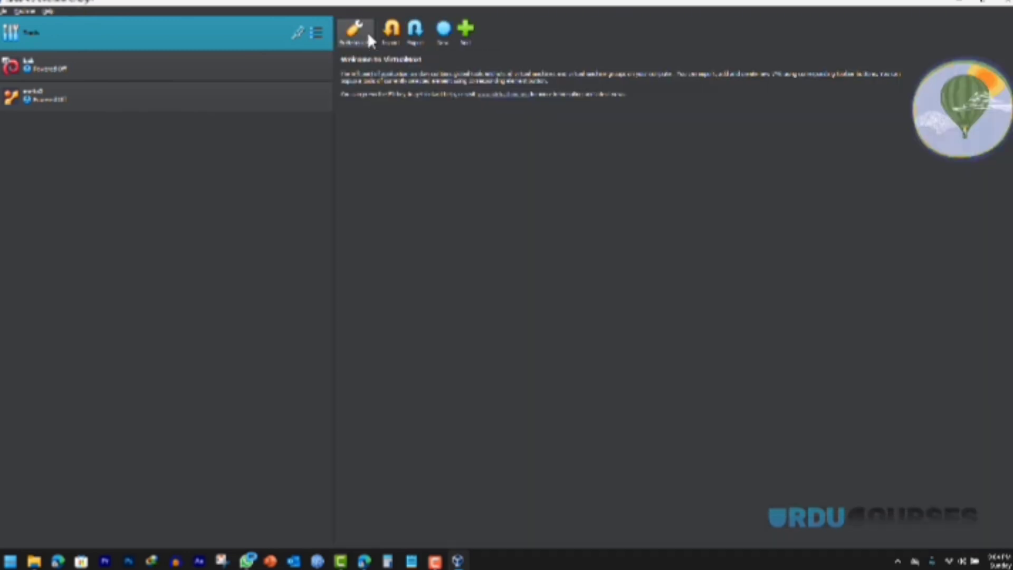
left_click(316, 32)
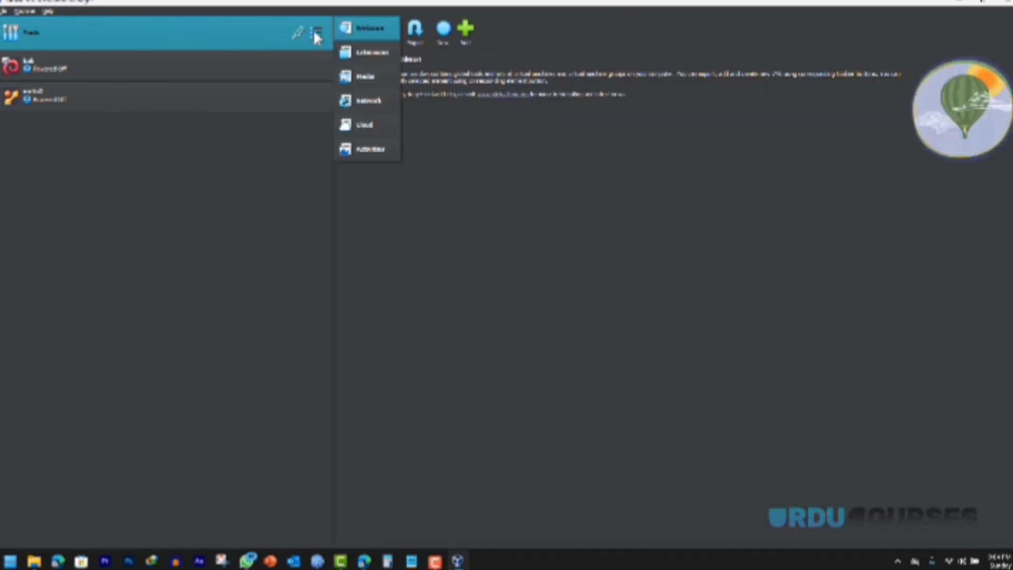
left_click(368, 101)
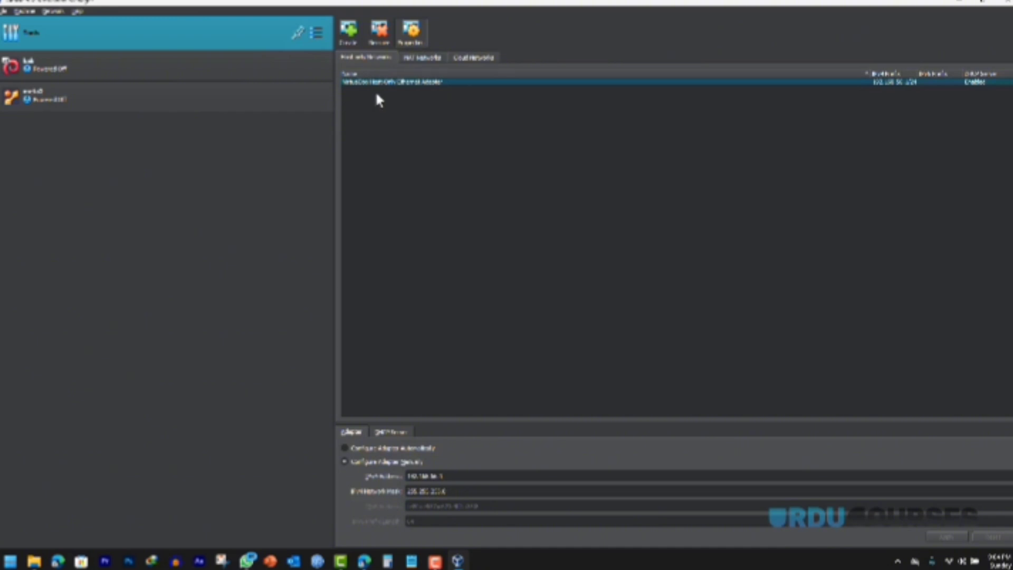
Step: Create a NAT network (10.0.2.0/24, DHCP enabled), then select the kali machine
left_click(422, 58)
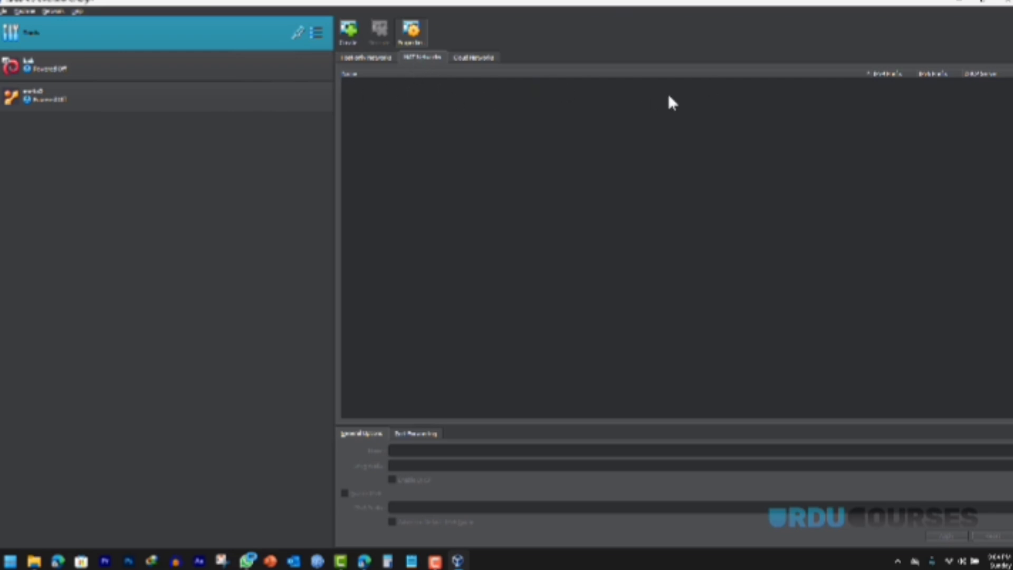
left_click(348, 34)
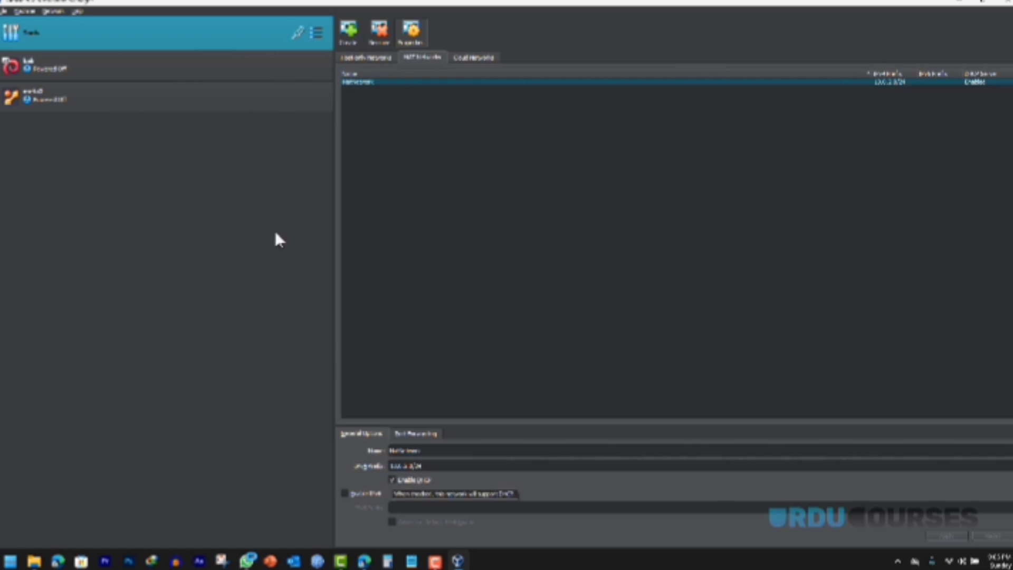
left_click(68, 71)
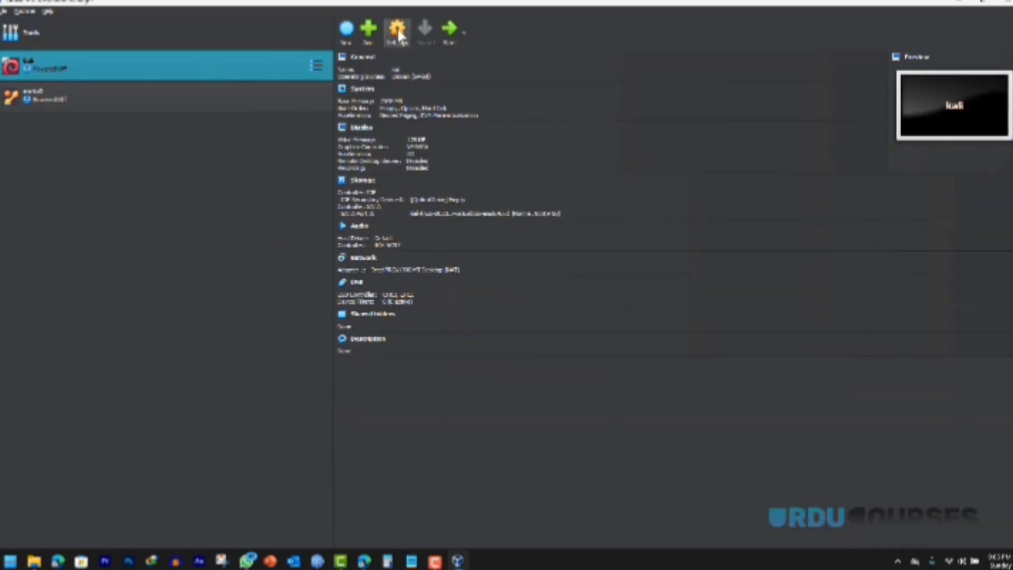
Step: Attach the kali VM's Adapter 1 to NAT Network (NatNetwork) and save
left_click(398, 32)
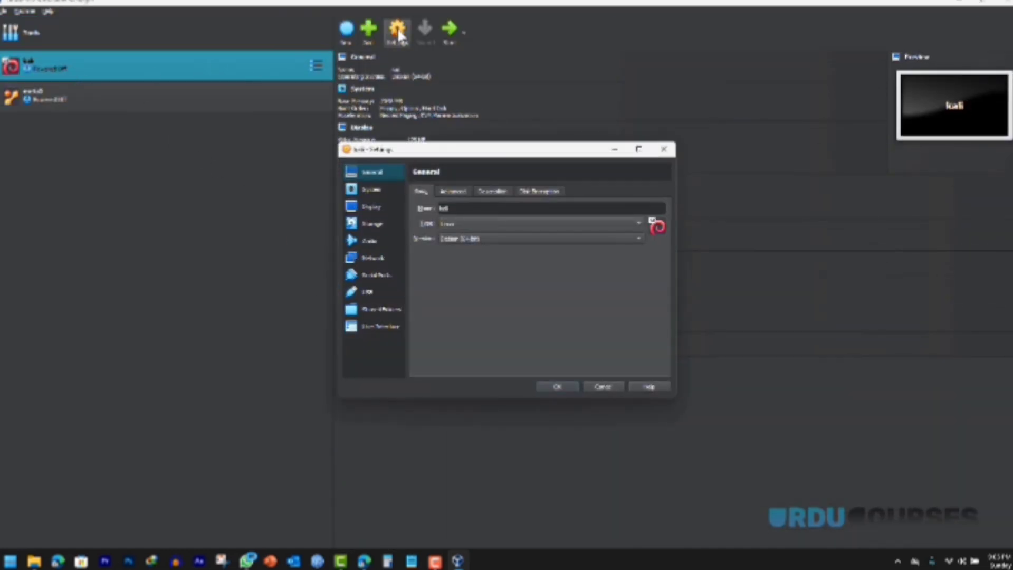
left_click(381, 258)
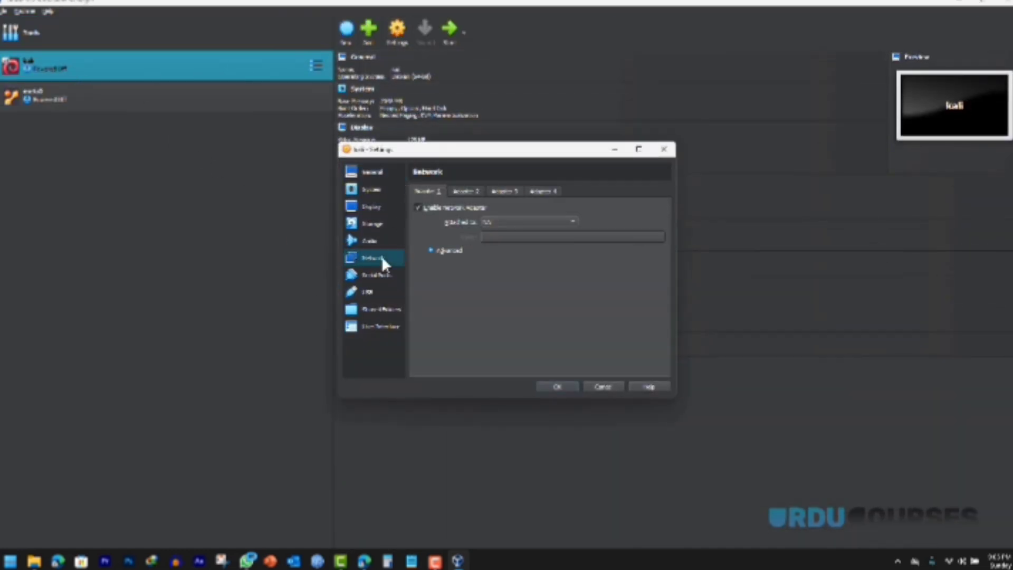
left_click(501, 223)
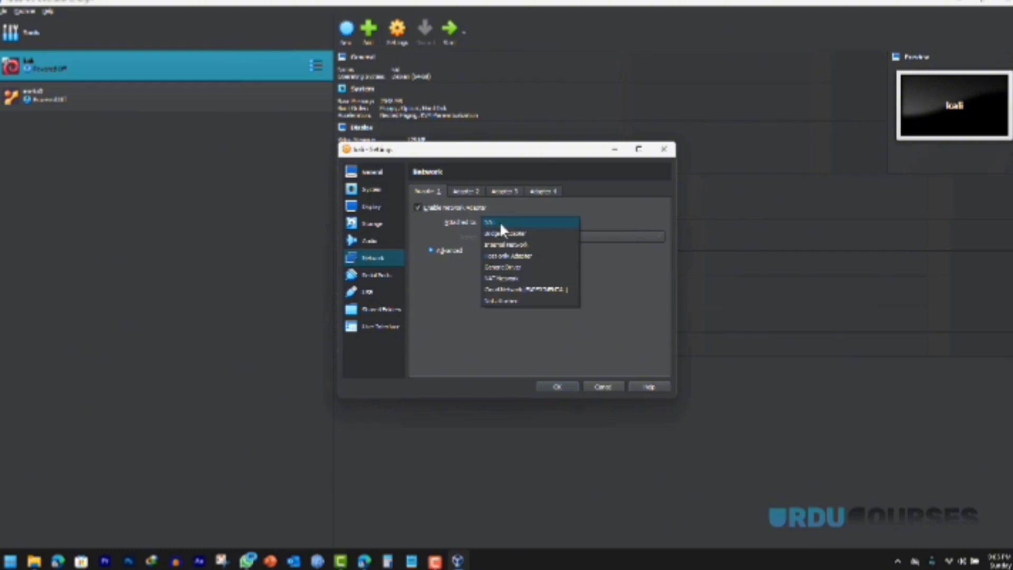
left_click(516, 278)
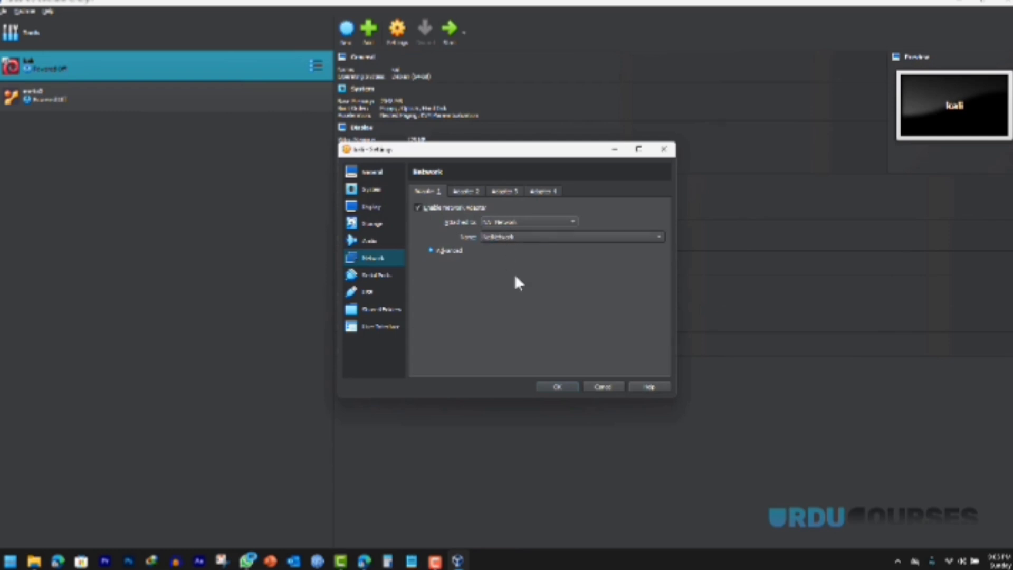
left_click(557, 387)
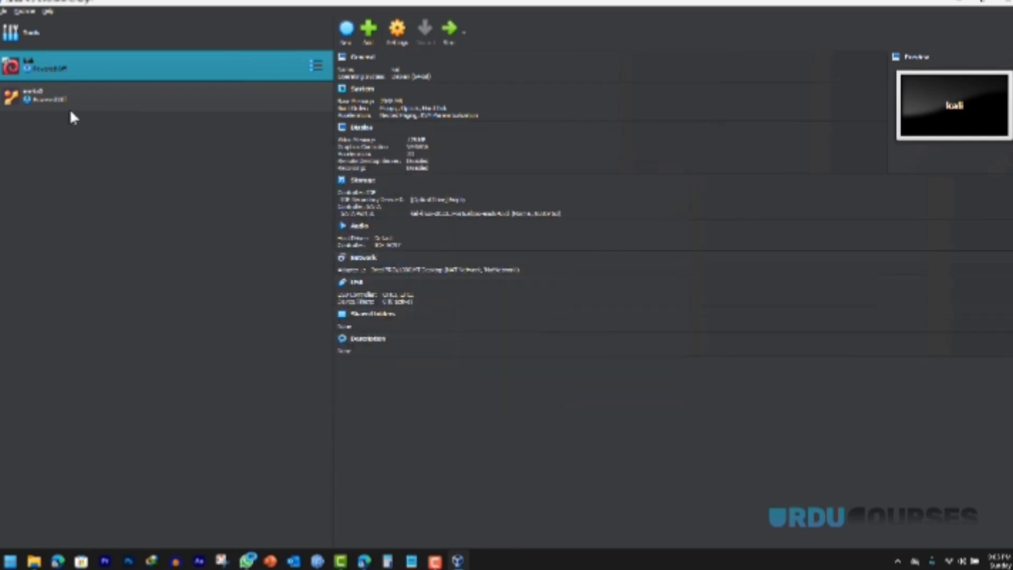
Step: Attach the meta2 VM's Adapter 1 to NAT Network (NatNetwork) and save
left_click(163, 91)
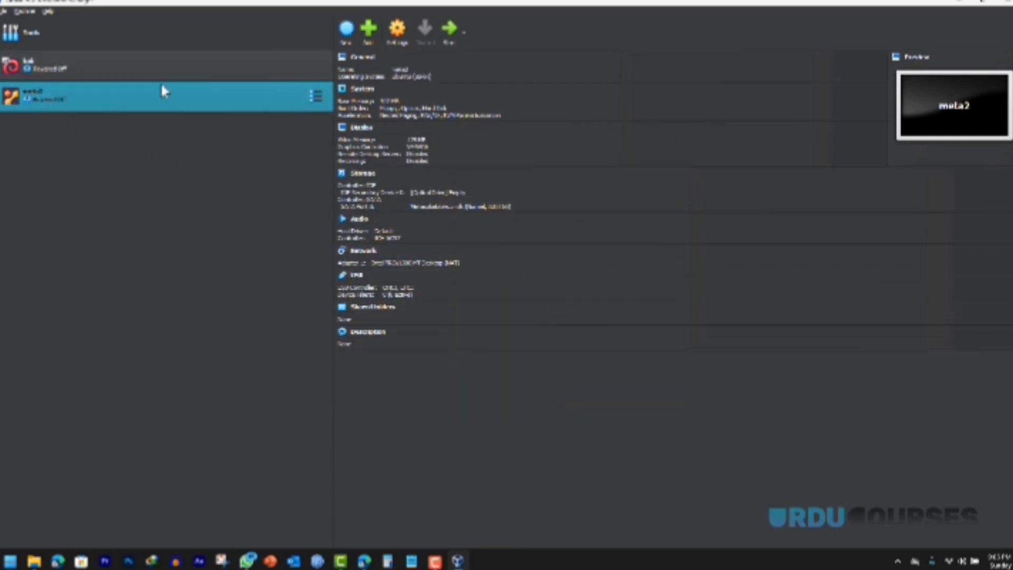
left_click(397, 32)
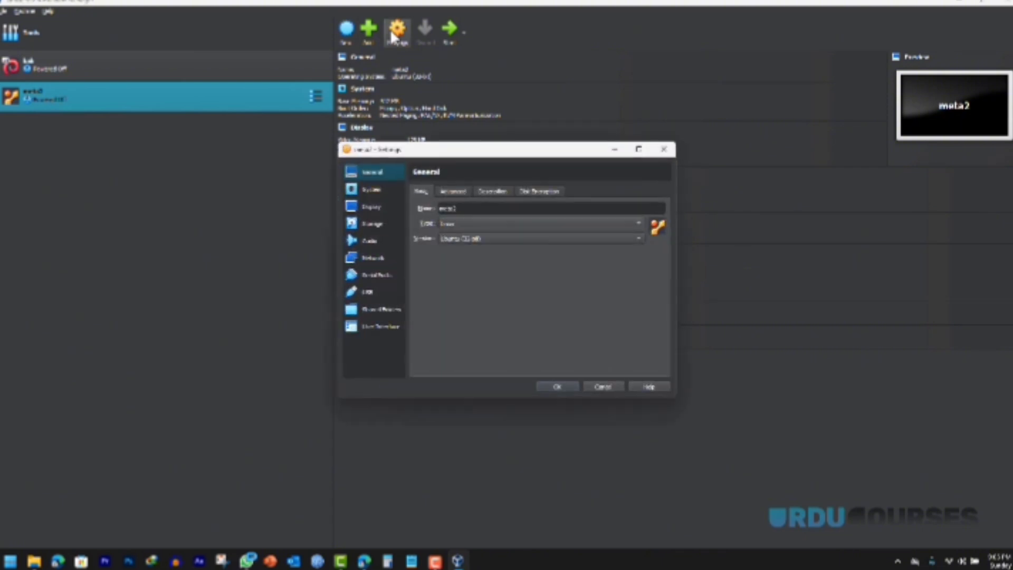
left_click(373, 258)
left_click(491, 223)
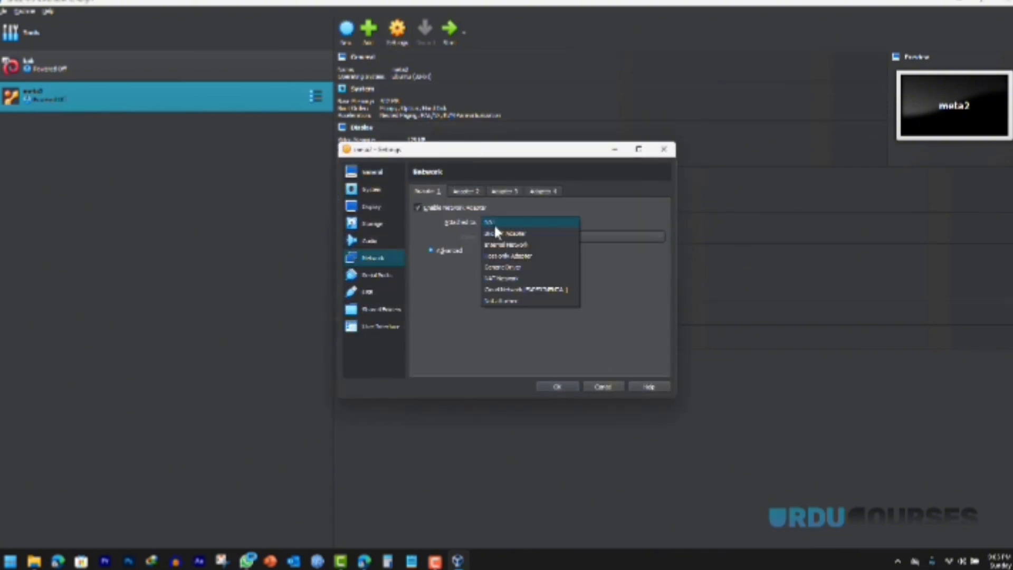
left_click(519, 276)
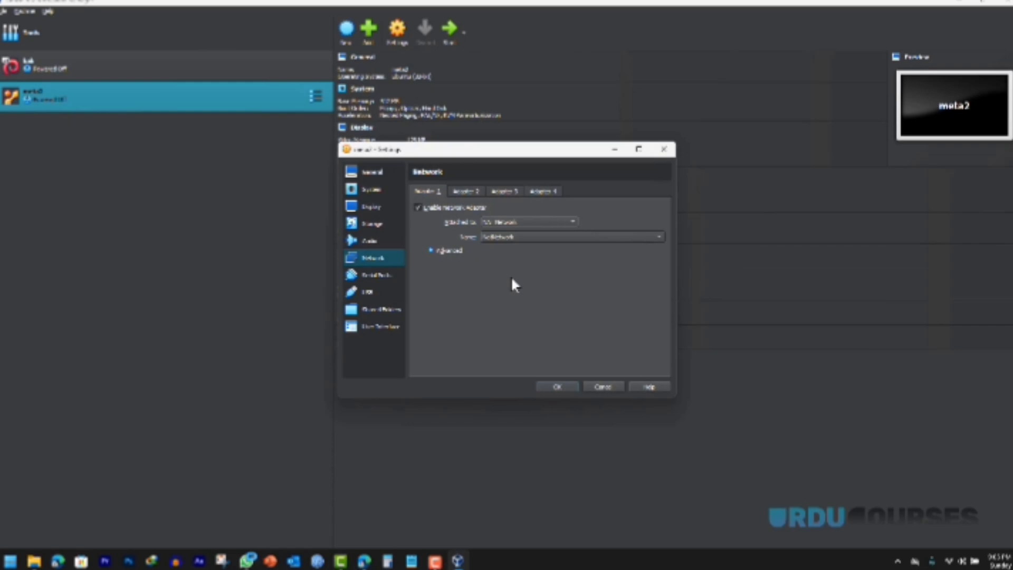
left_click(556, 387)
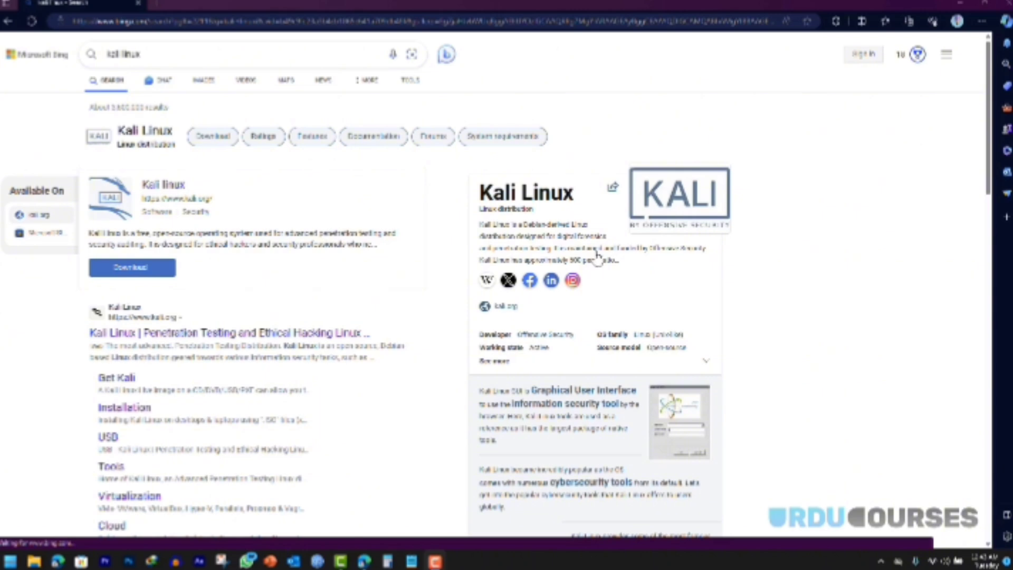
Step: Go to kali.org's Installer Images page and show the 64-bit Kali 2023.3 images
left_click(299, 333)
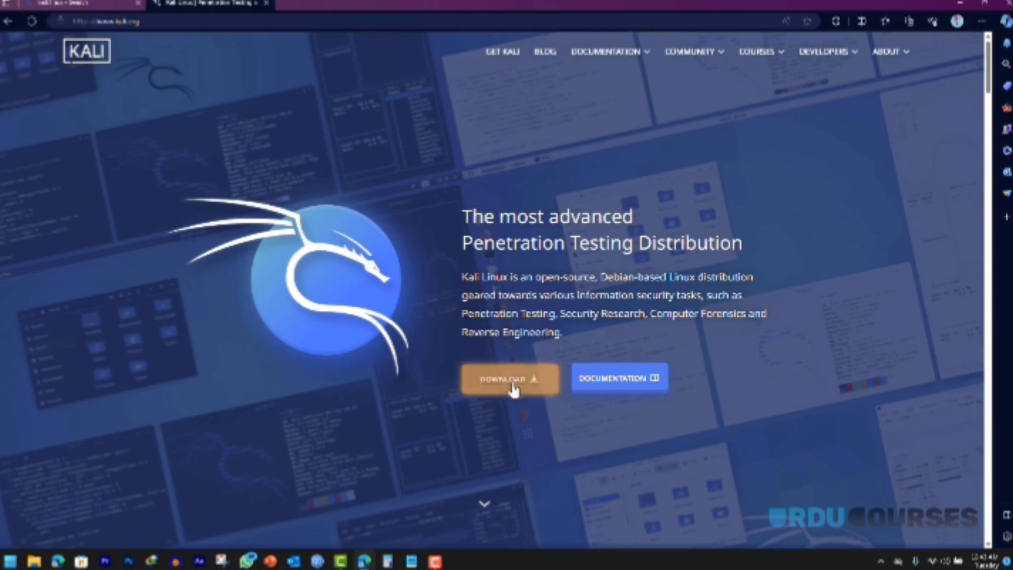
left_click(510, 381)
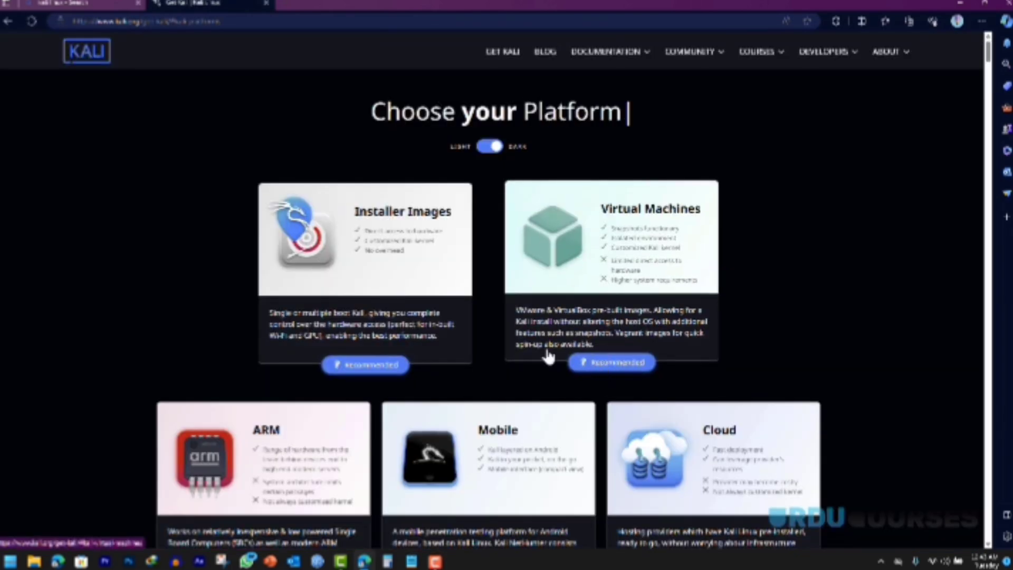
left_click(368, 365)
scroll(367, 365, "down", 4)
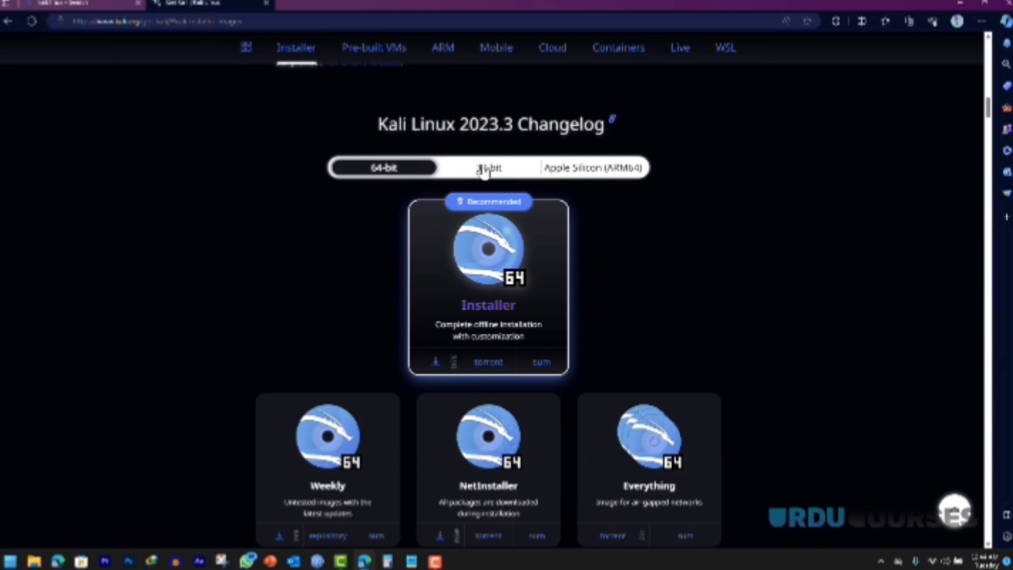
left_click(576, 173)
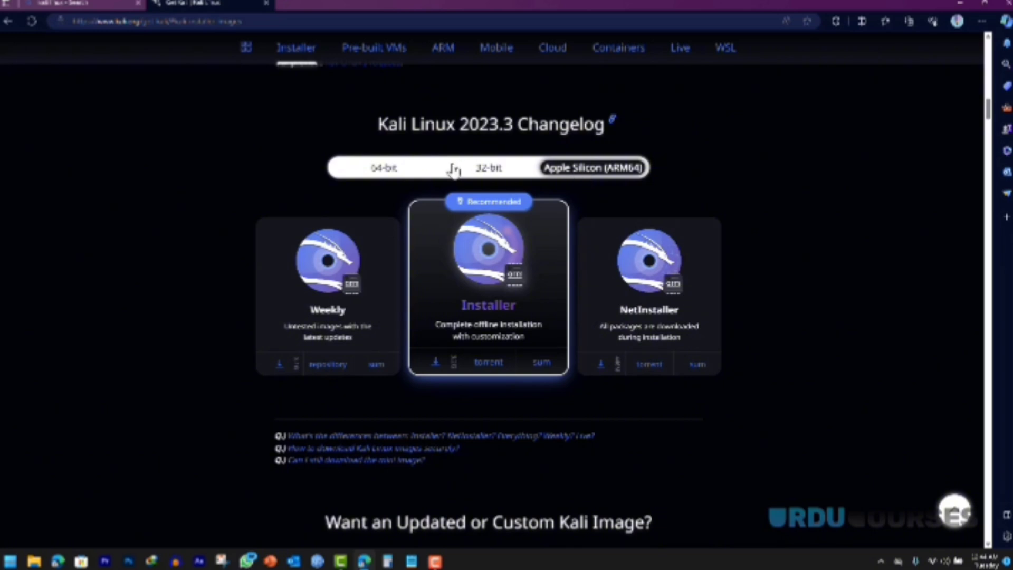
left_click(387, 168)
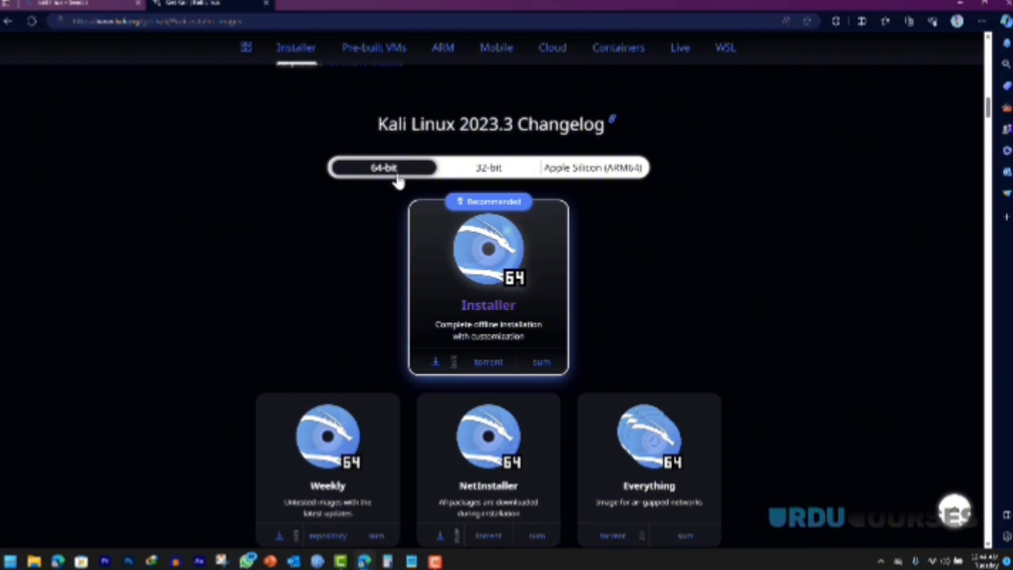
Step: Start and then cancel the 64-bit installer download, and open a new tab
left_click(434, 363)
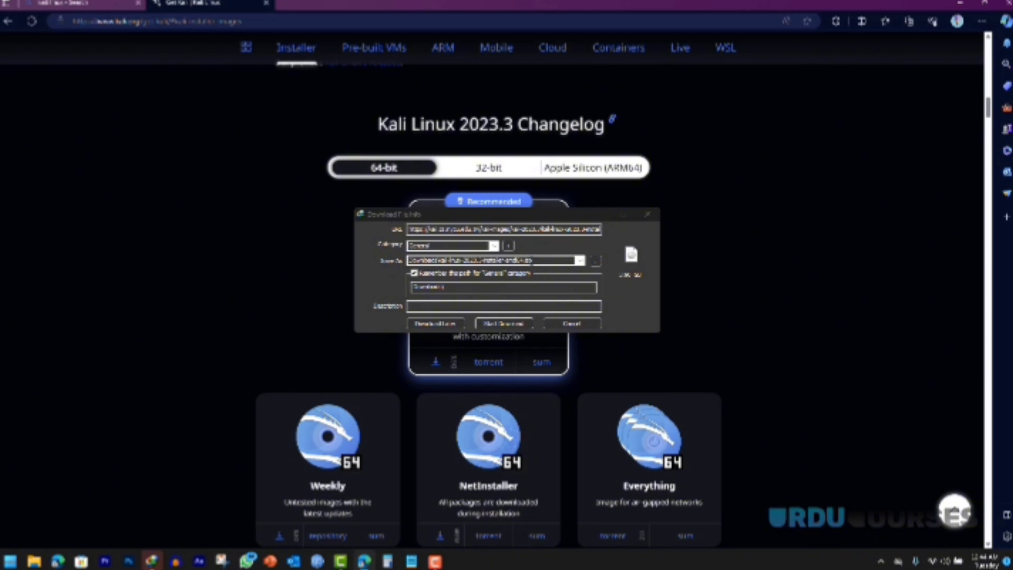
left_click(576, 325)
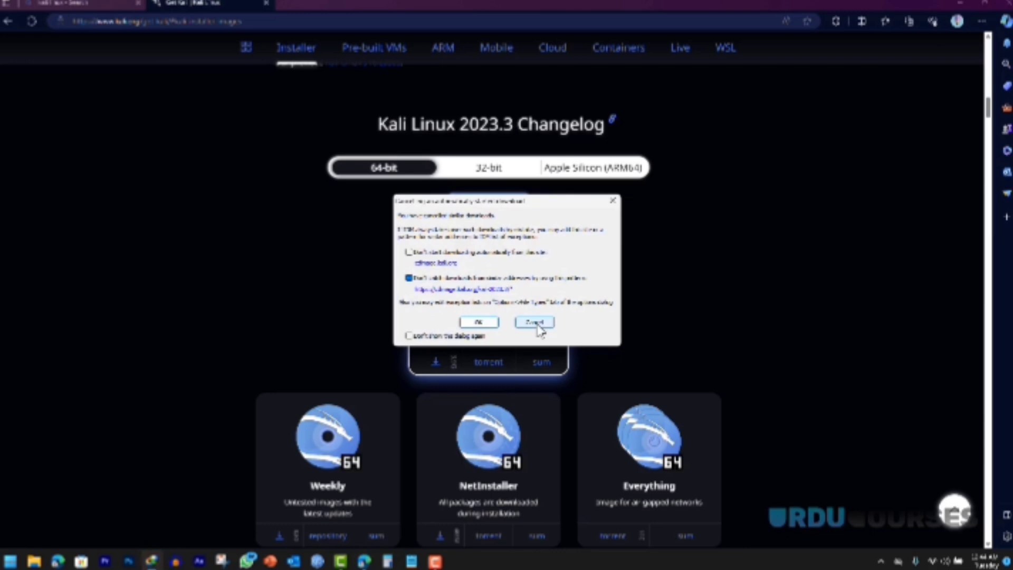
left_click(536, 323)
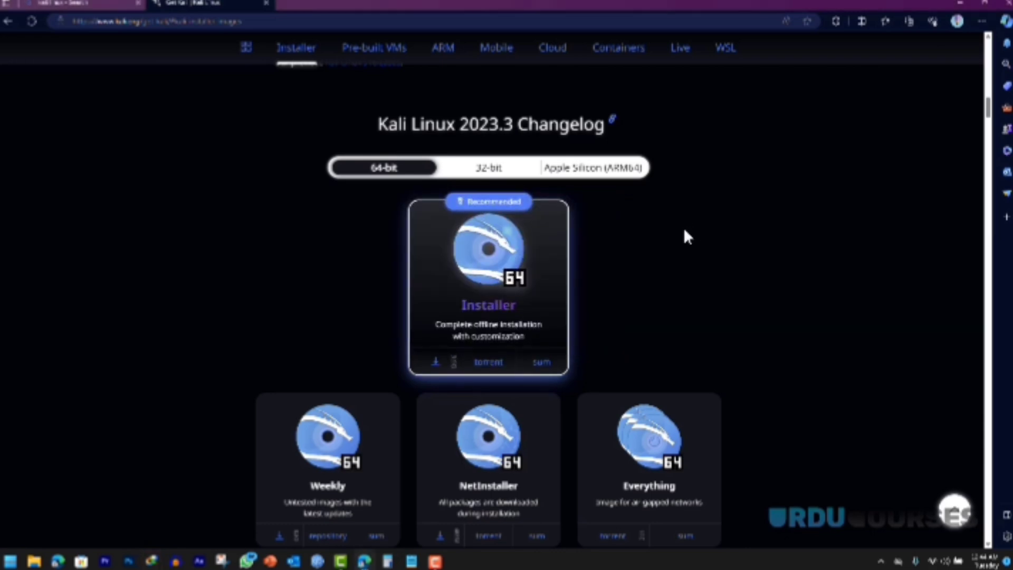
left_click(283, 4)
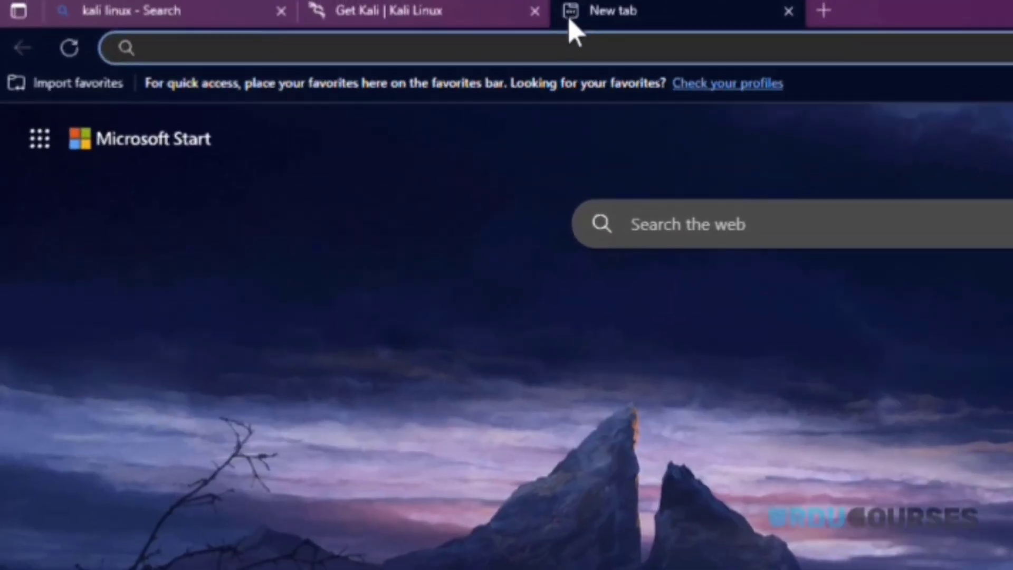
Step: Search 'balena etcher', open the Etcher site and scroll to its Download Etcher table
type("bal")
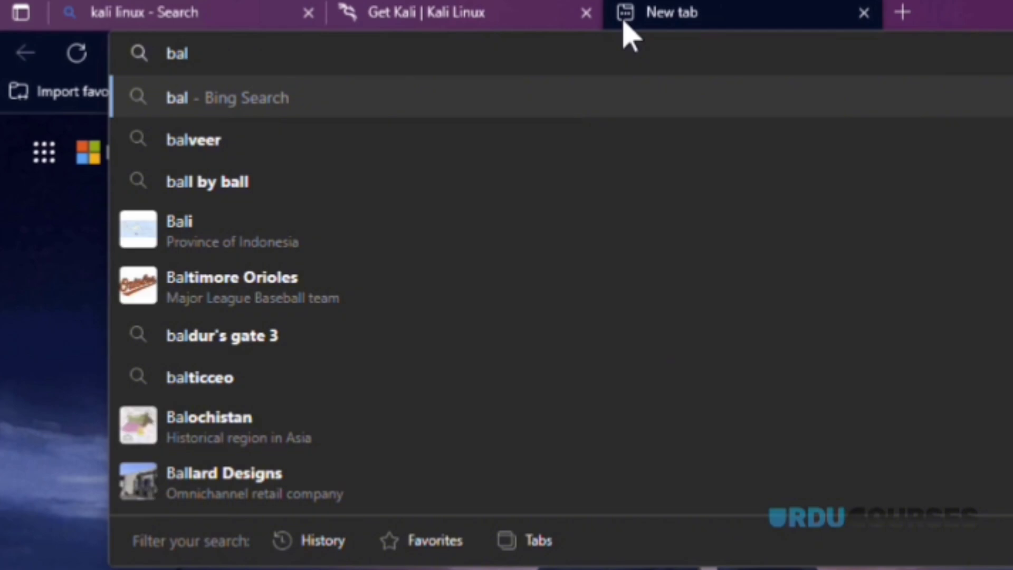
type("enaethc")
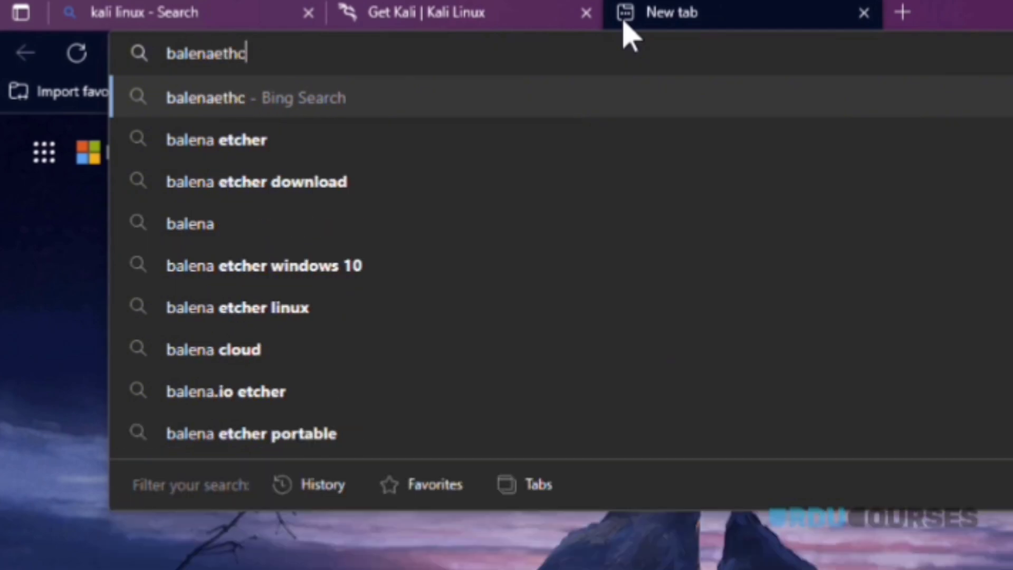
key("Down")
key("Return")
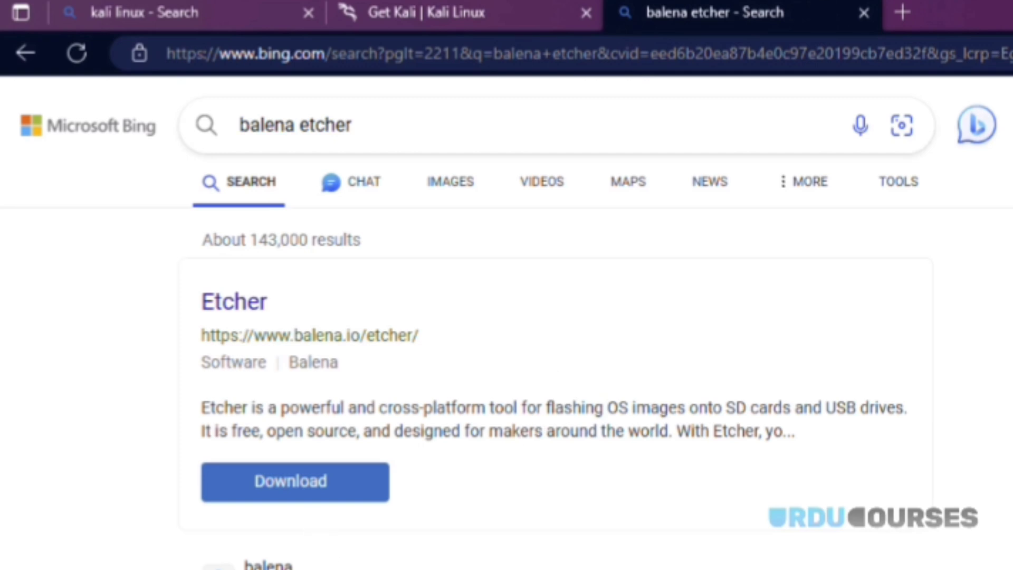
left_click(295, 481)
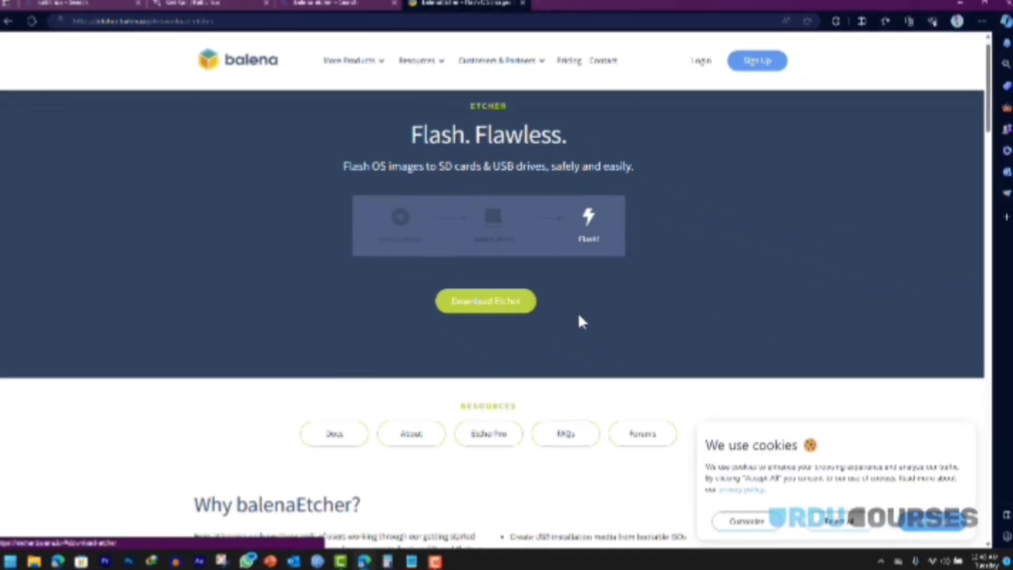
scroll(579, 316, "down", 7)
scroll(580, 320, "down", 10)
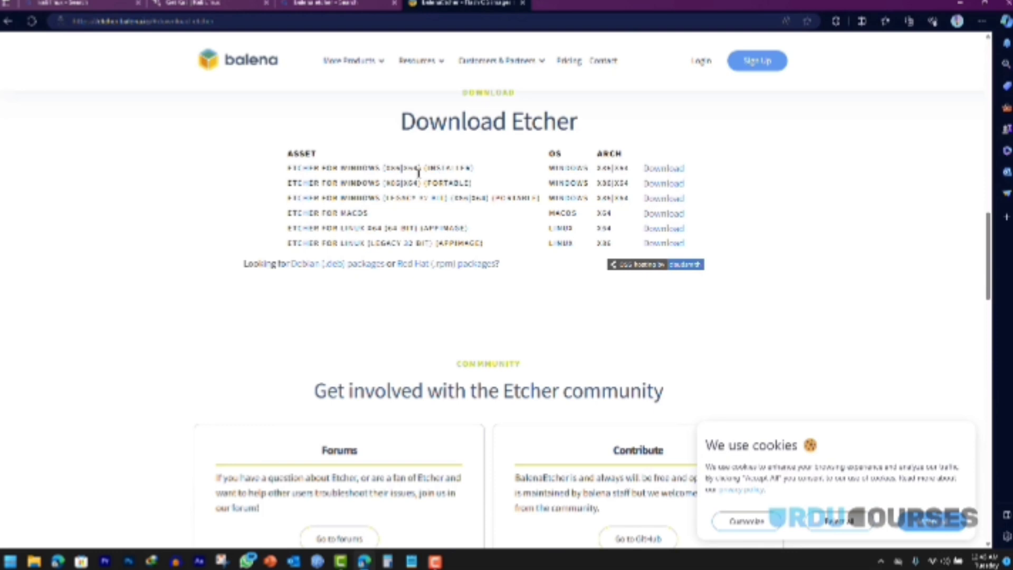
Step: Highlight the X86, INSTALLER, PORTABLE and MACOS labels in the Etcher assets table
left_click_drag(384, 168, 401, 169)
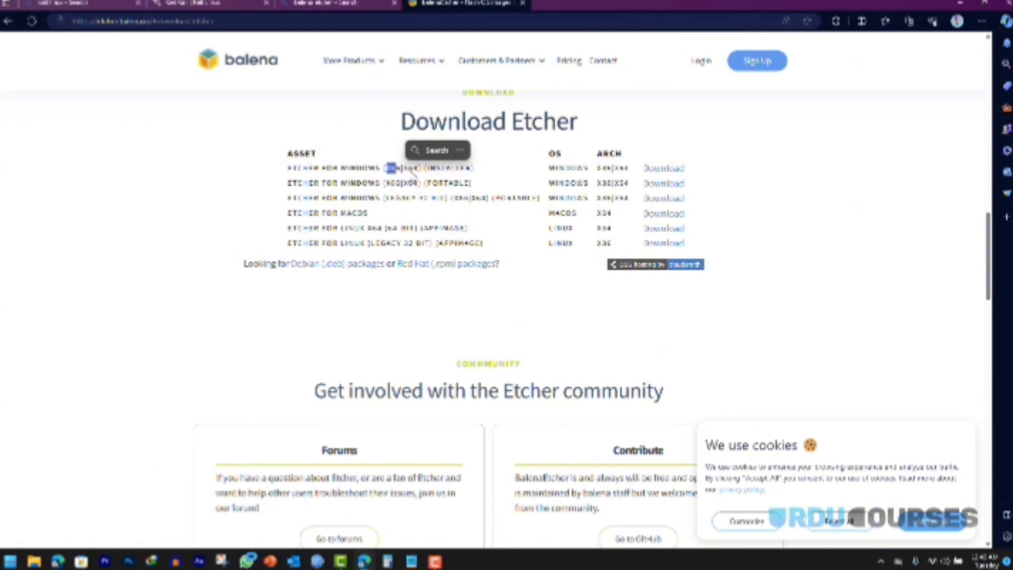
left_click(409, 179)
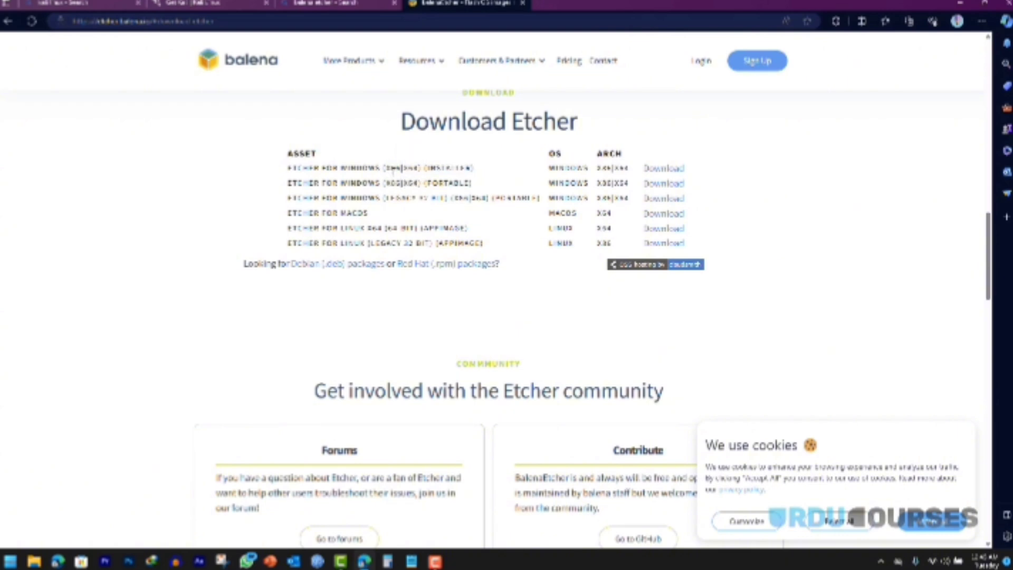
left_click_drag(386, 168, 469, 169)
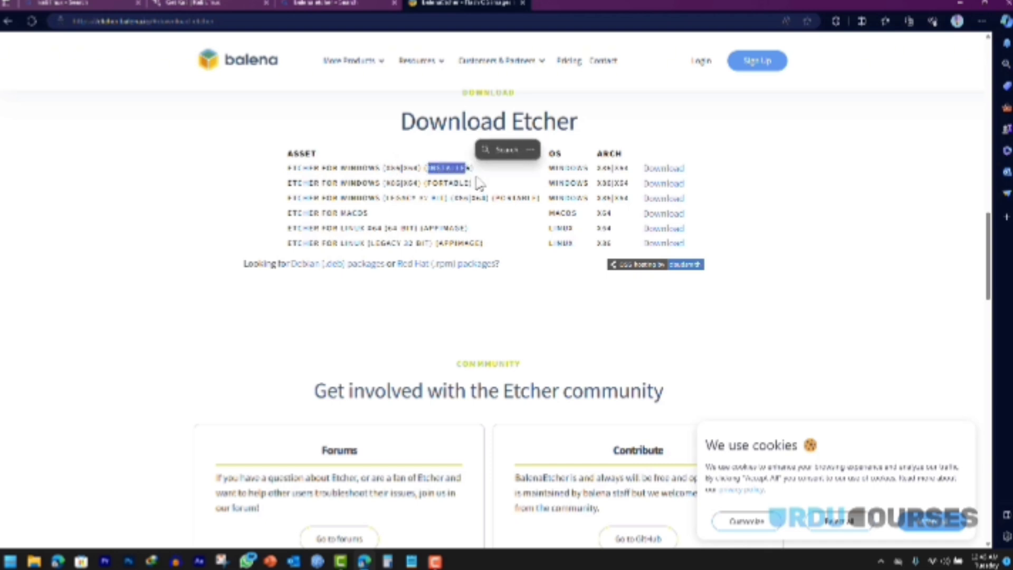
left_click_drag(425, 183, 470, 183)
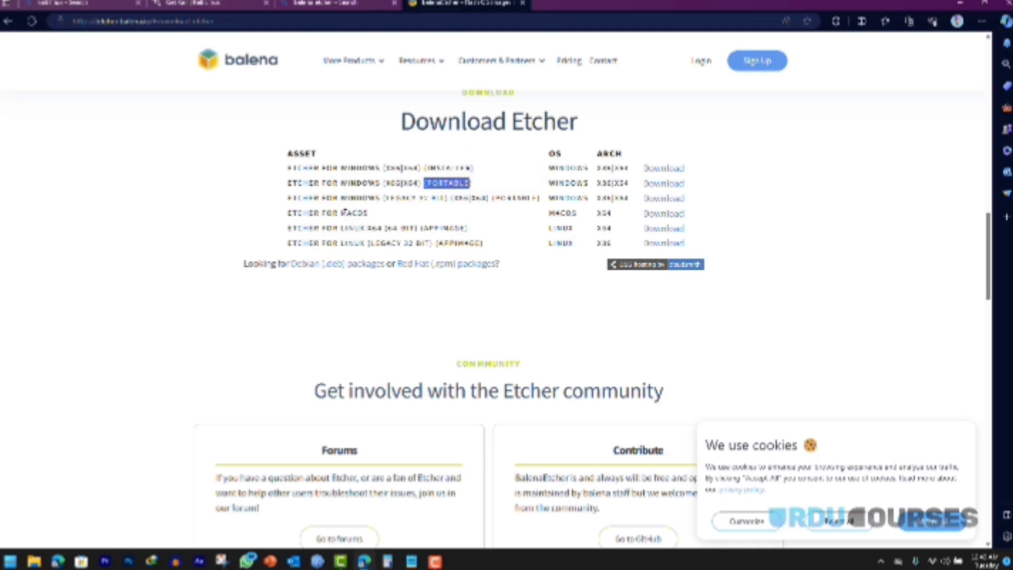
left_click_drag(342, 213, 370, 213)
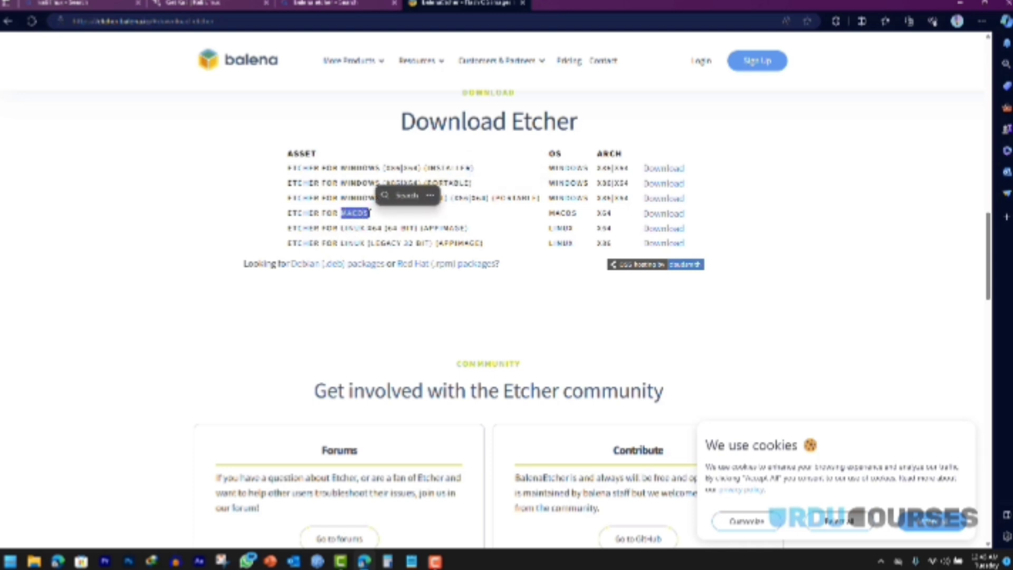
left_click(502, 172)
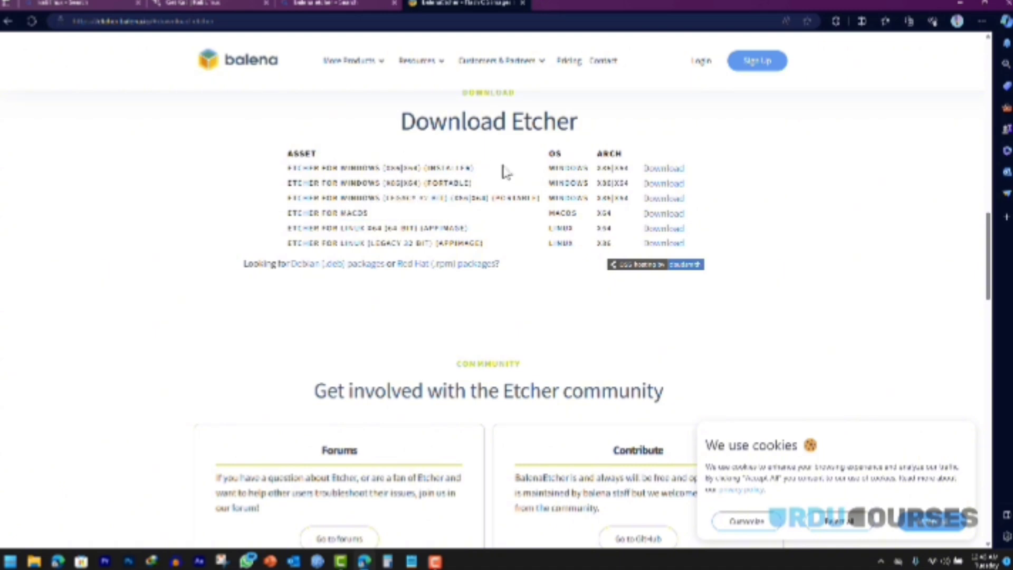
Step: Download the Windows x86|x64 Etcher installer and open it
left_click(665, 169)
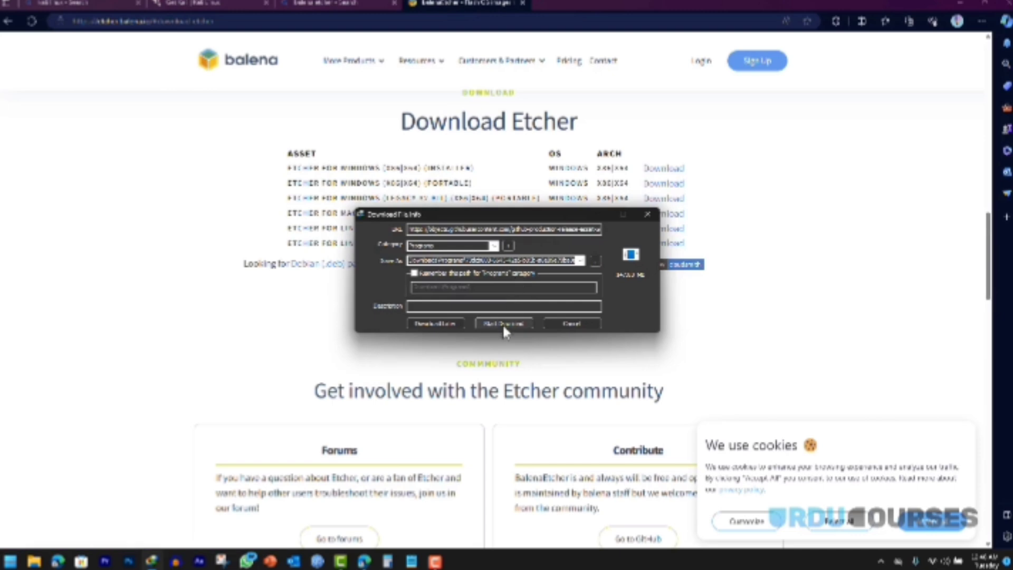
left_click(502, 322)
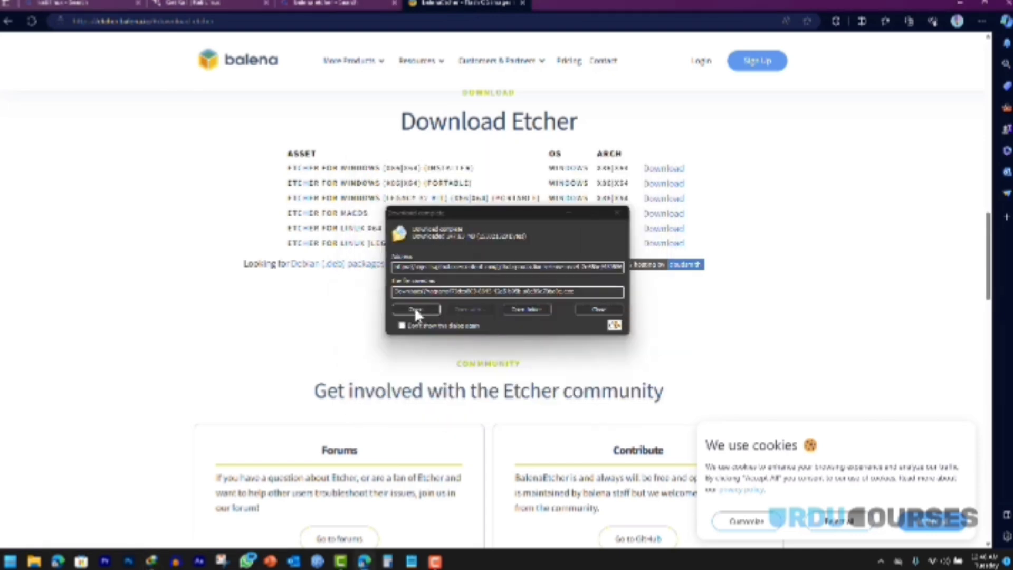
left_click(411, 310)
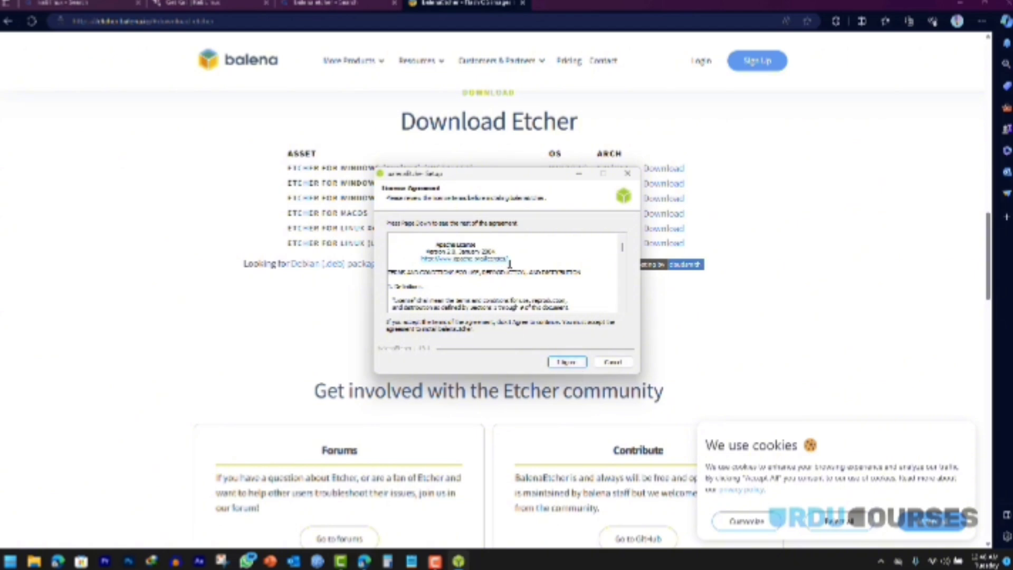
Step: Read through the balenaEtcher license and accept it with I Agree to install
scroll(573, 267, "down", 3)
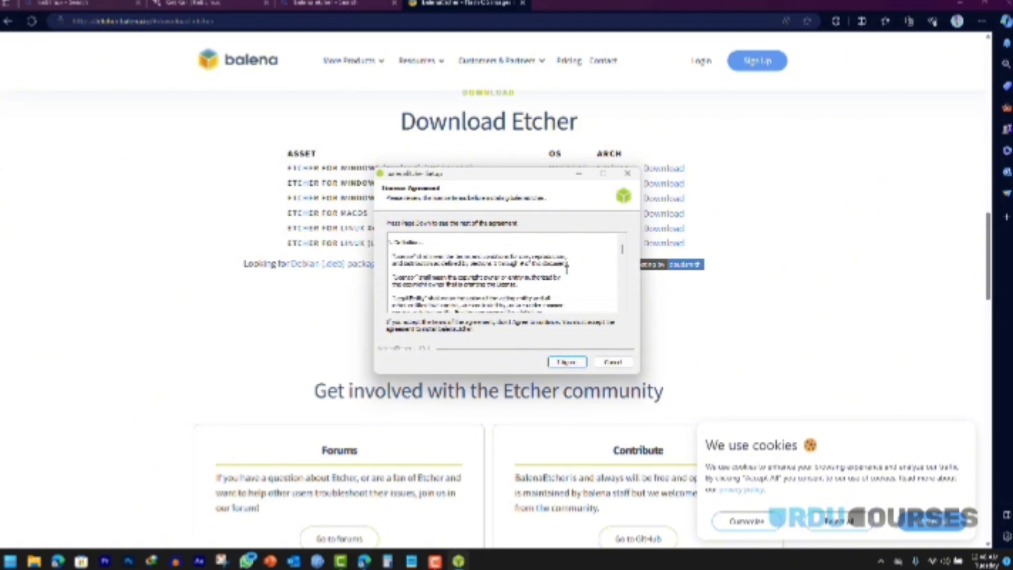
scroll(573, 267, "up", 3)
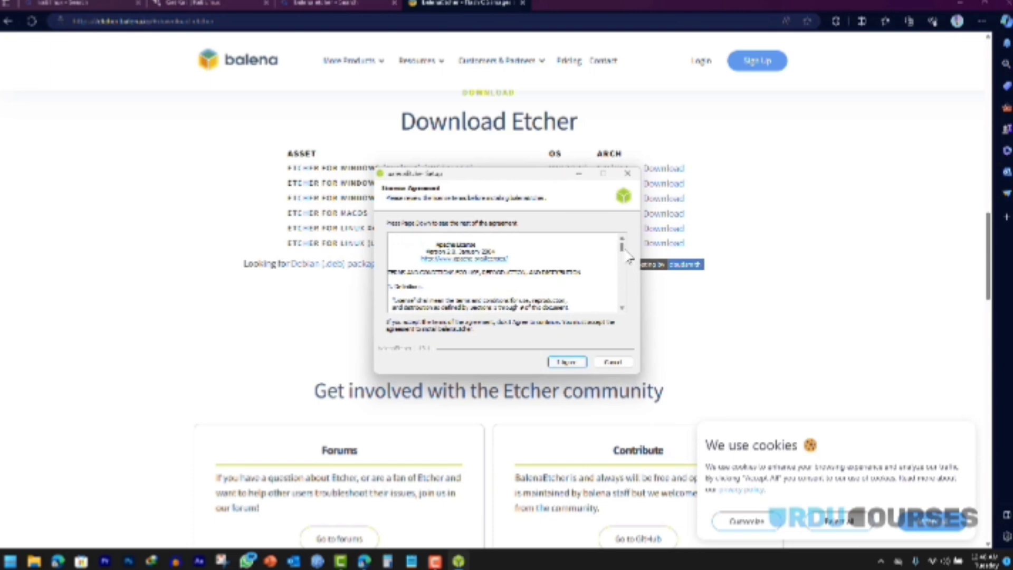
scroll(625, 267, "down", 5)
left_click_drag(624, 266, 626, 308)
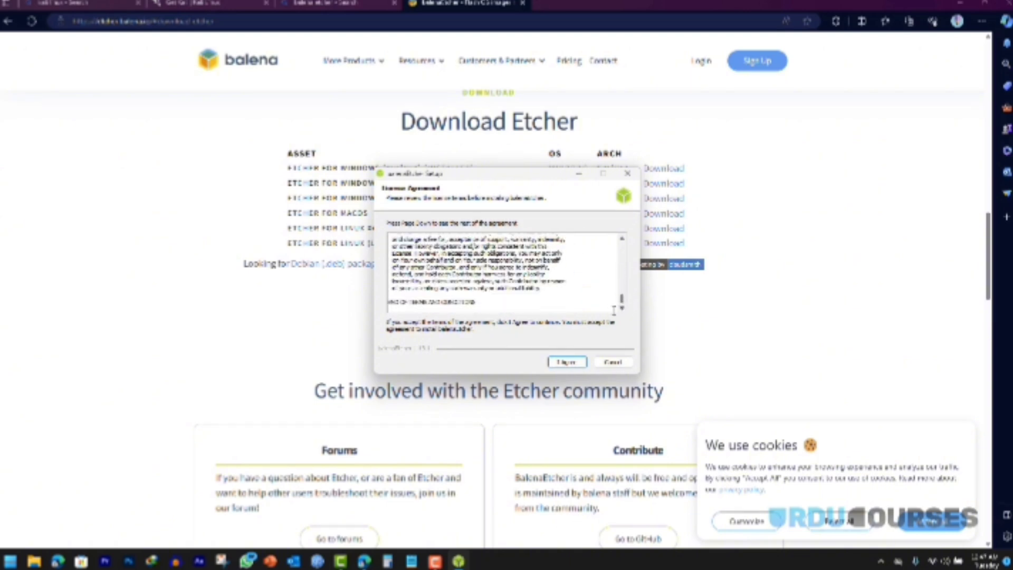
left_click(566, 363)
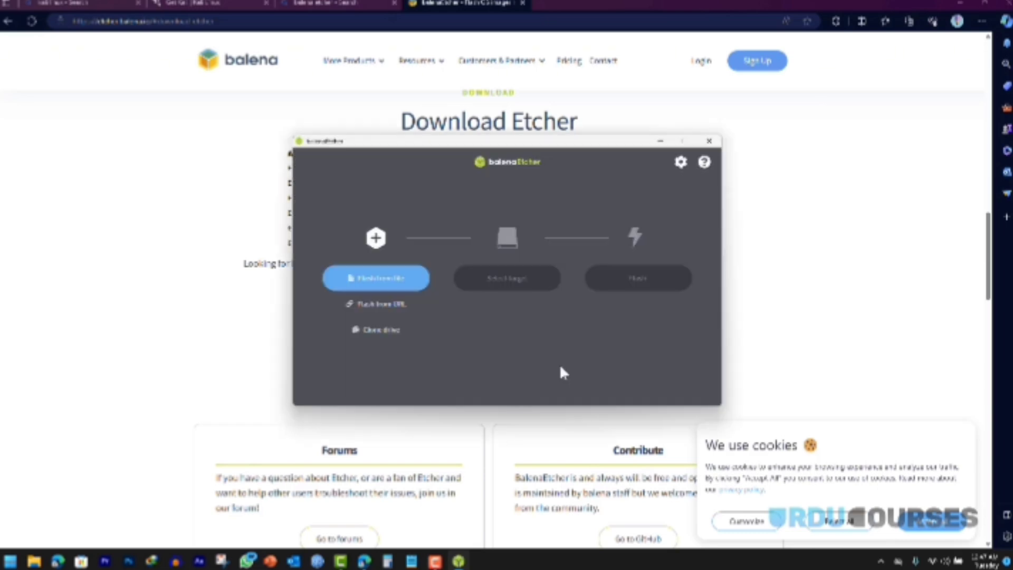
left_click(961, 3)
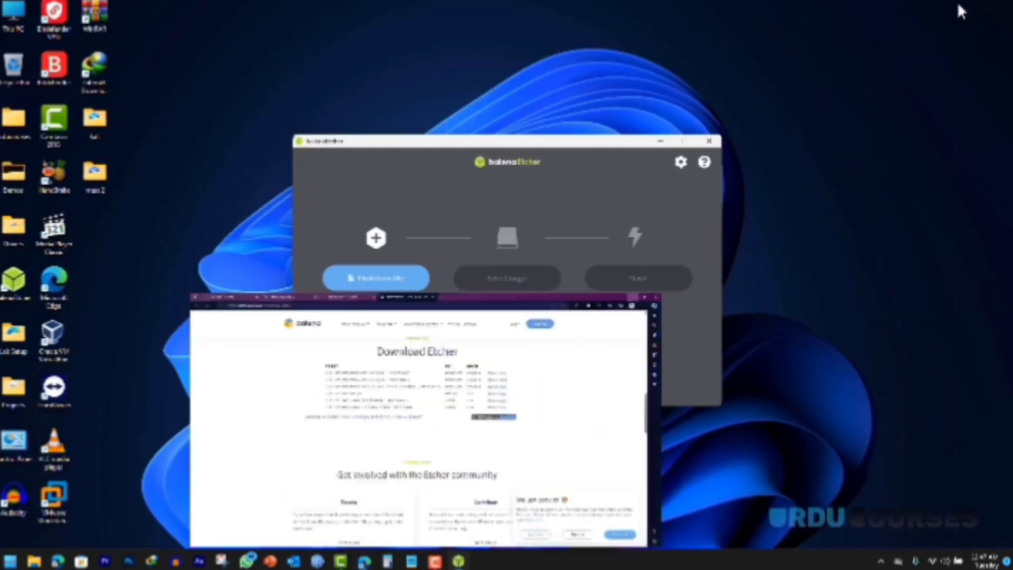
left_click_drag(509, 142, 509, 137)
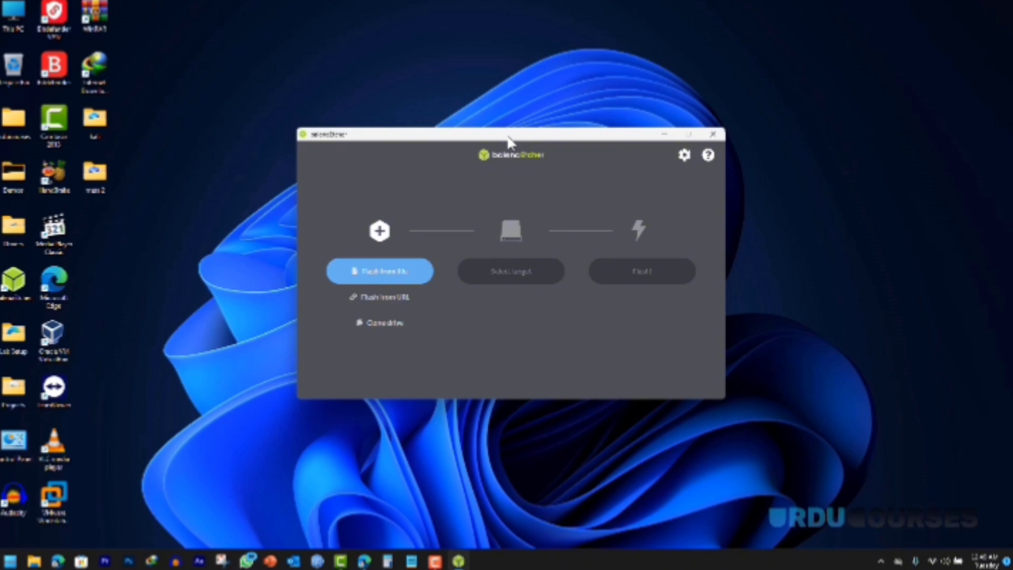
Step: Select the Kali Linux installer ISO from Desktop > Lab Setup as the image to flash
left_click(378, 273)
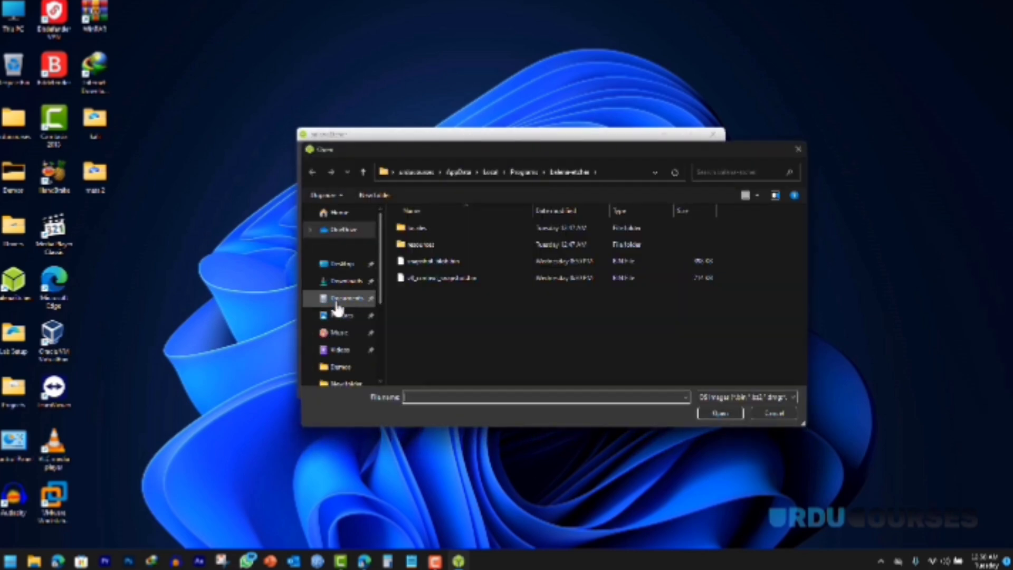
left_click(340, 265)
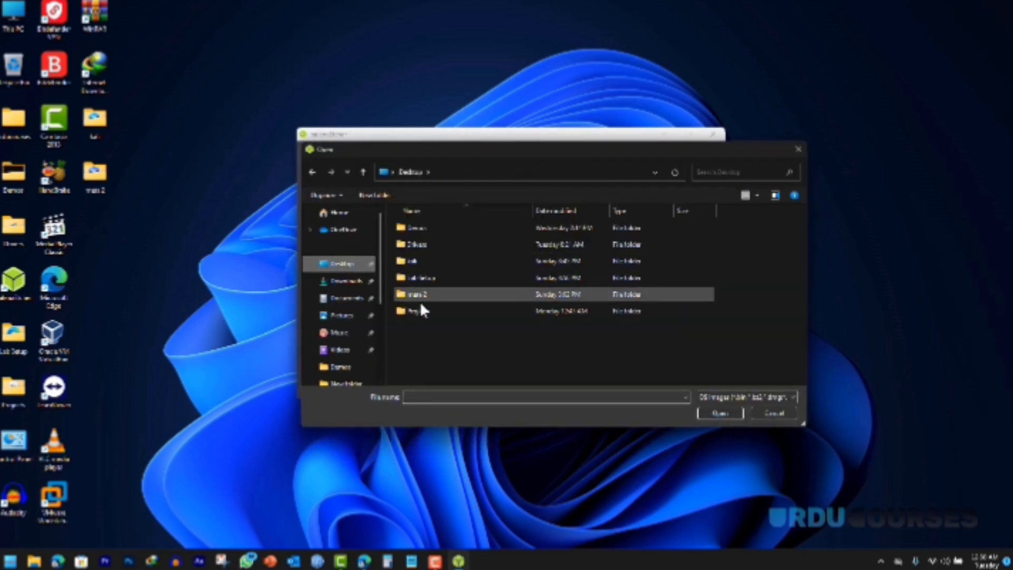
double_click(422, 311)
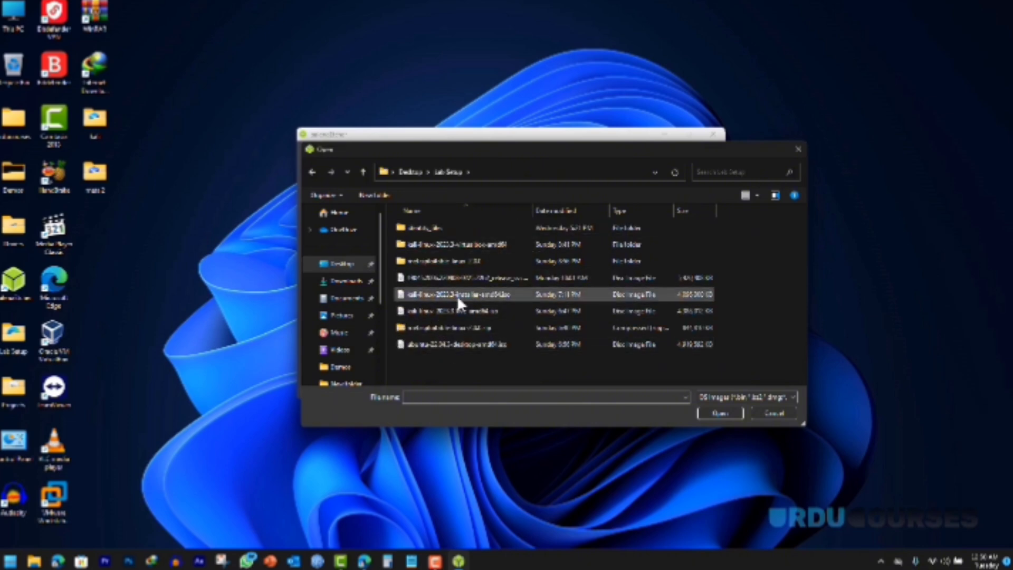
left_click(415, 294)
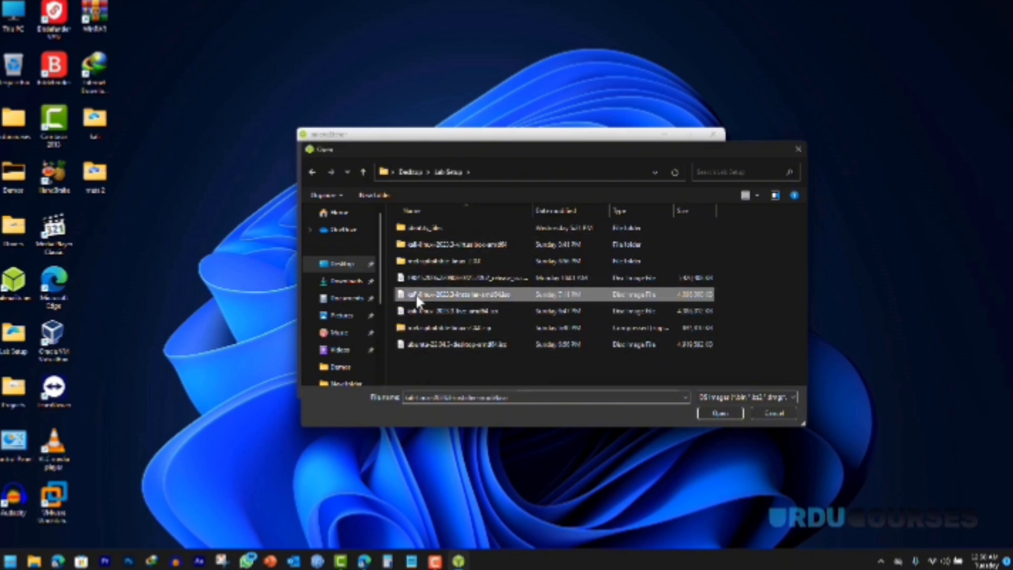
left_click(710, 413)
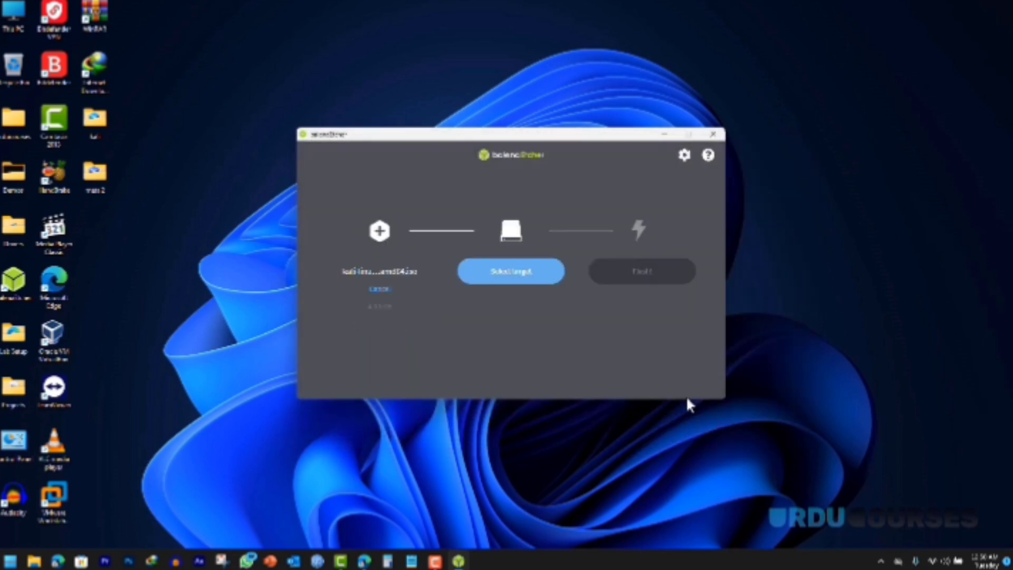
Step: Flash the ISO to the USB drive, then open This PC to view the drives
left_click(513, 282)
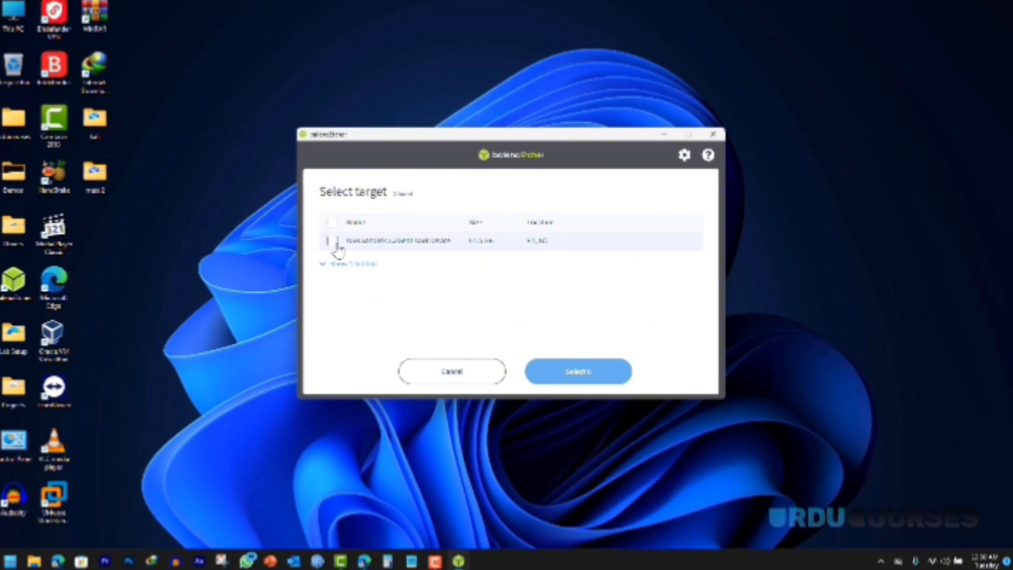
left_click(333, 242)
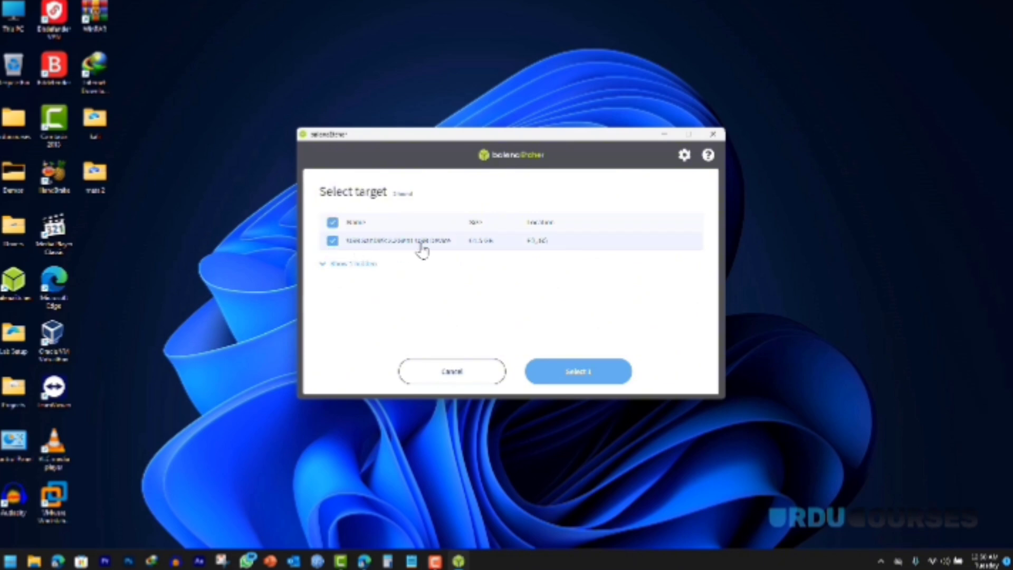
left_click(579, 373)
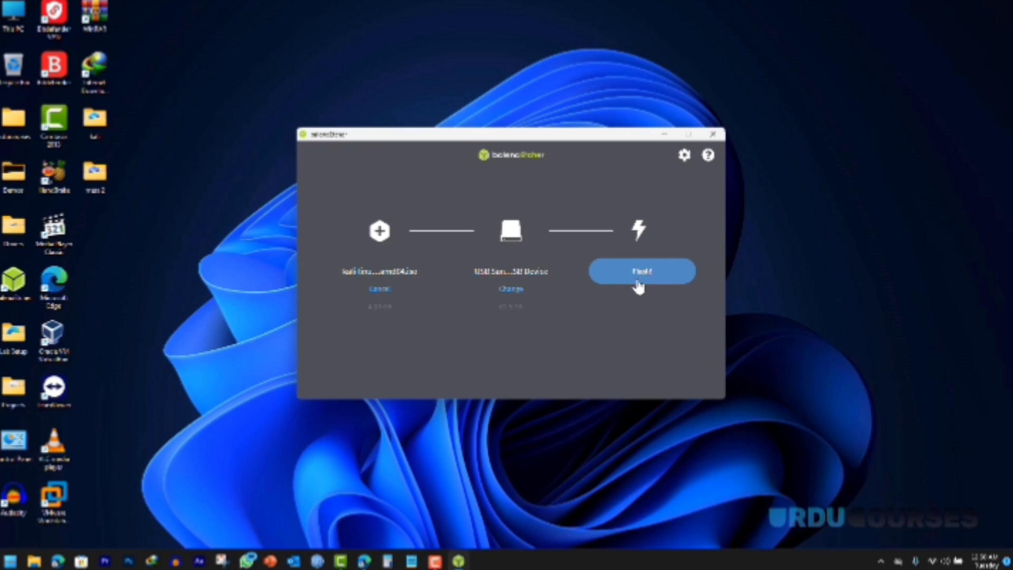
left_click(639, 285)
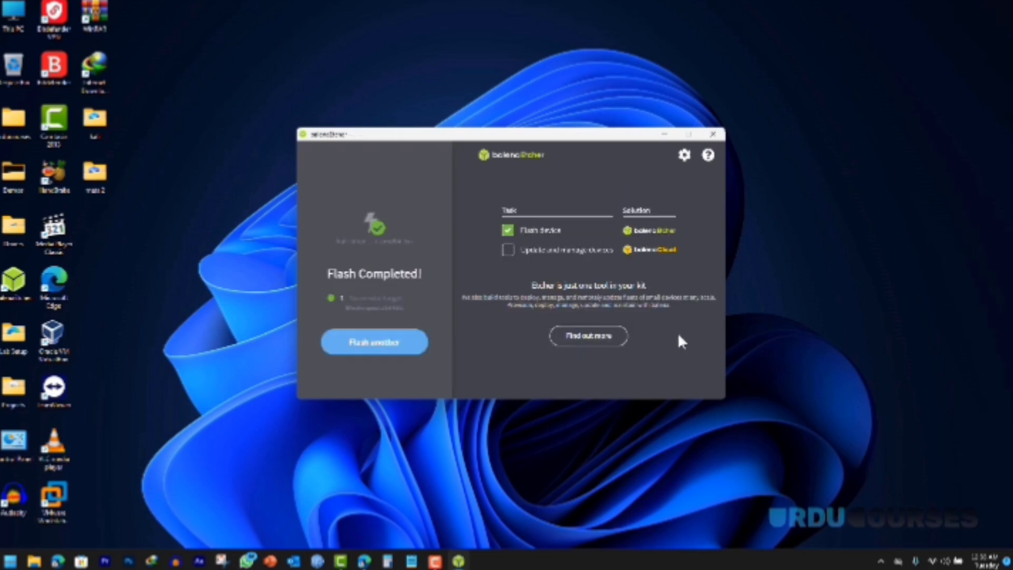
double_click(13, 14)
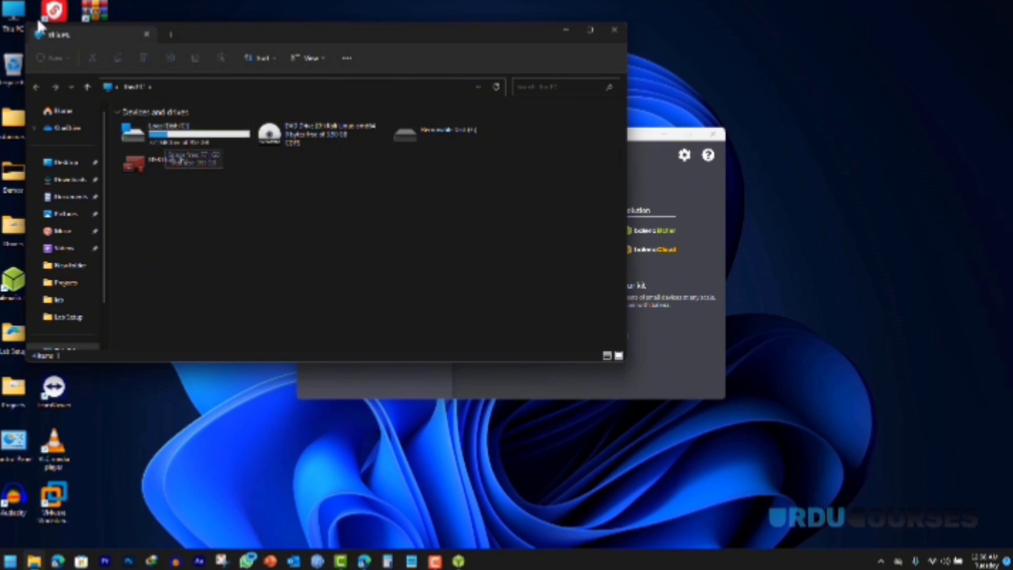
Step: Open Computer Management from This PC's expanded right-click options
right_click(13, 16)
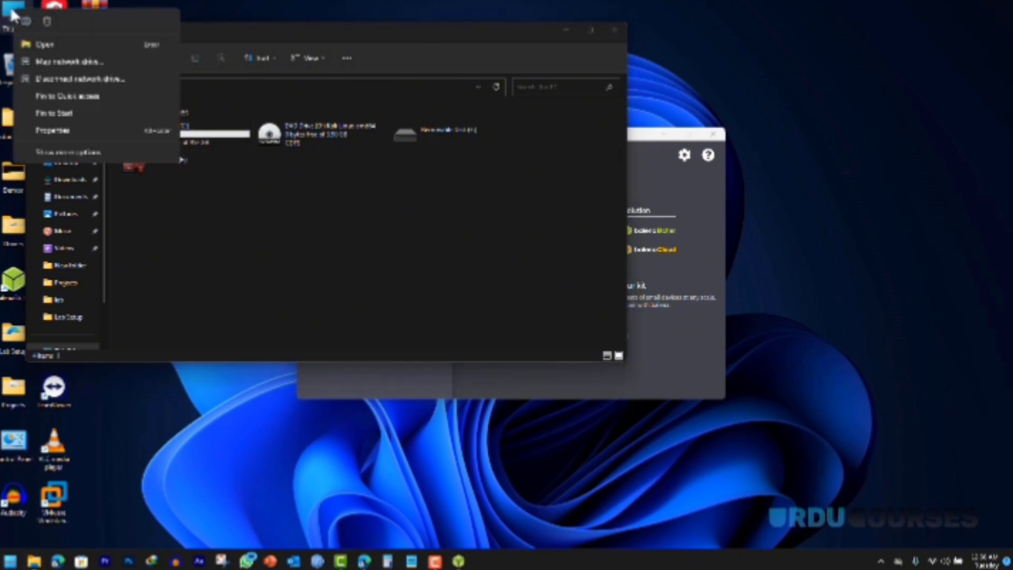
left_click(96, 152)
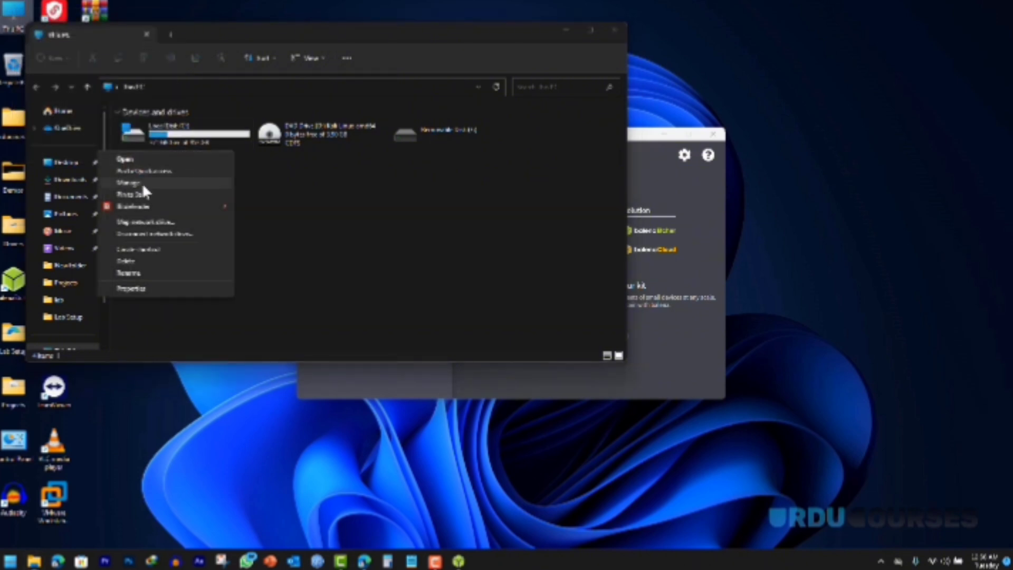
left_click(141, 182)
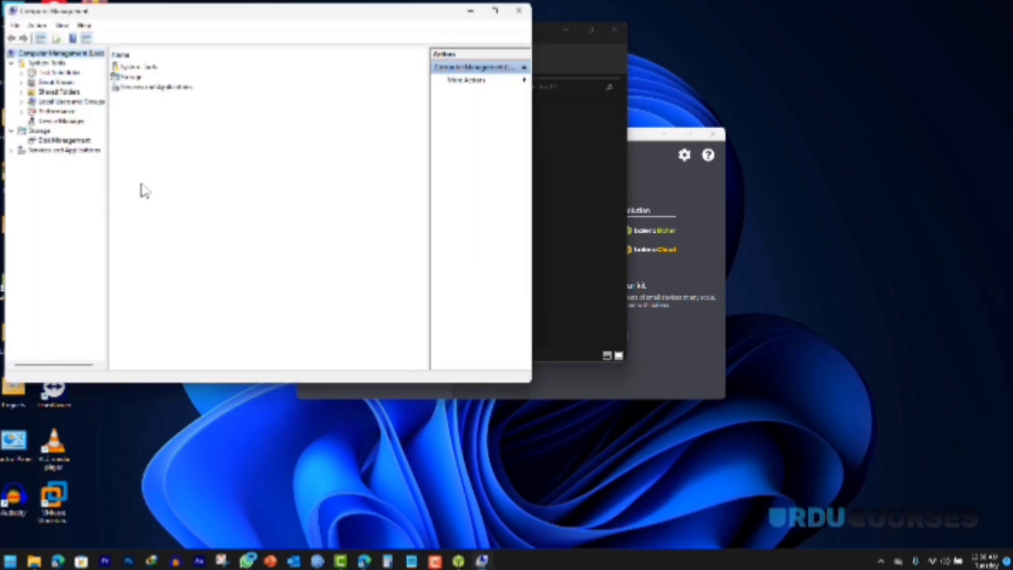
Step: Shrink drive C: by 40000 MB in Disk Management to free unallocated space
left_click(59, 142)
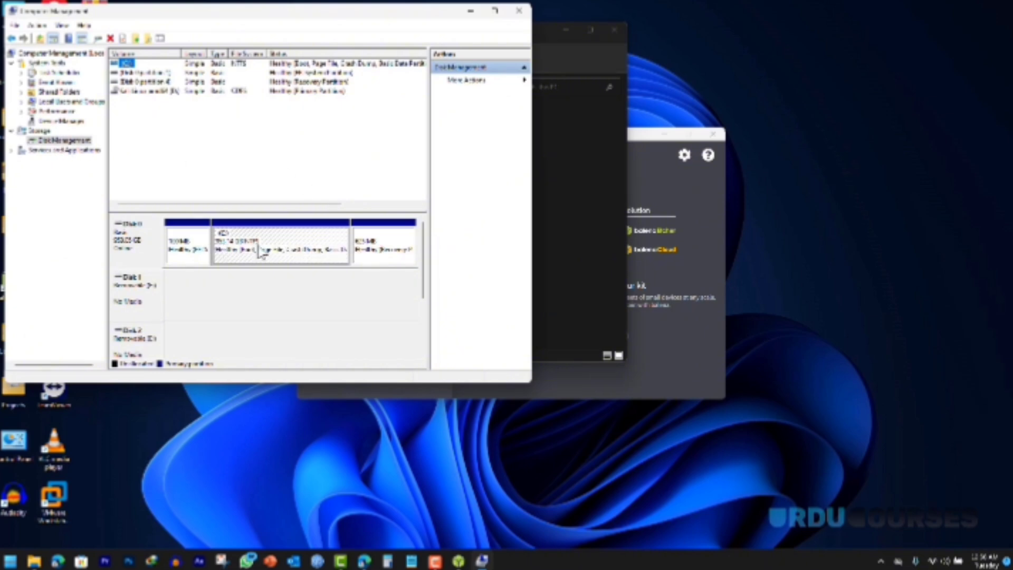
right_click(290, 239)
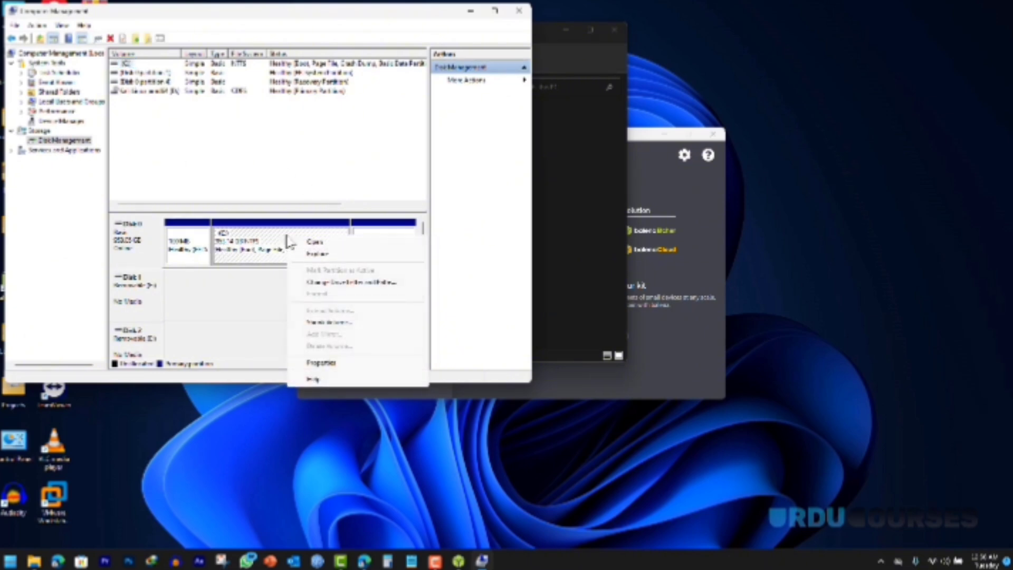
left_click(329, 323)
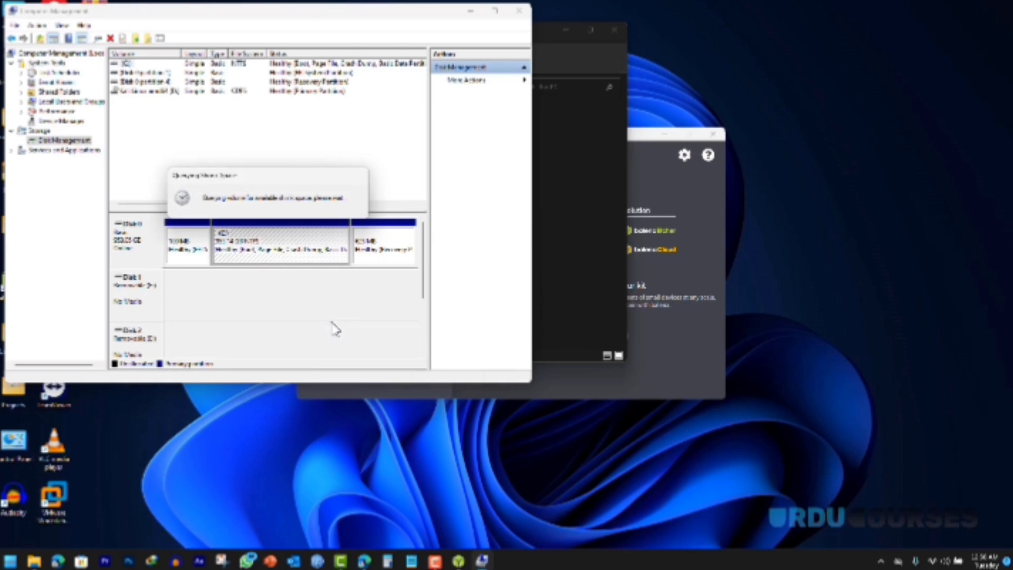
left_click(344, 169)
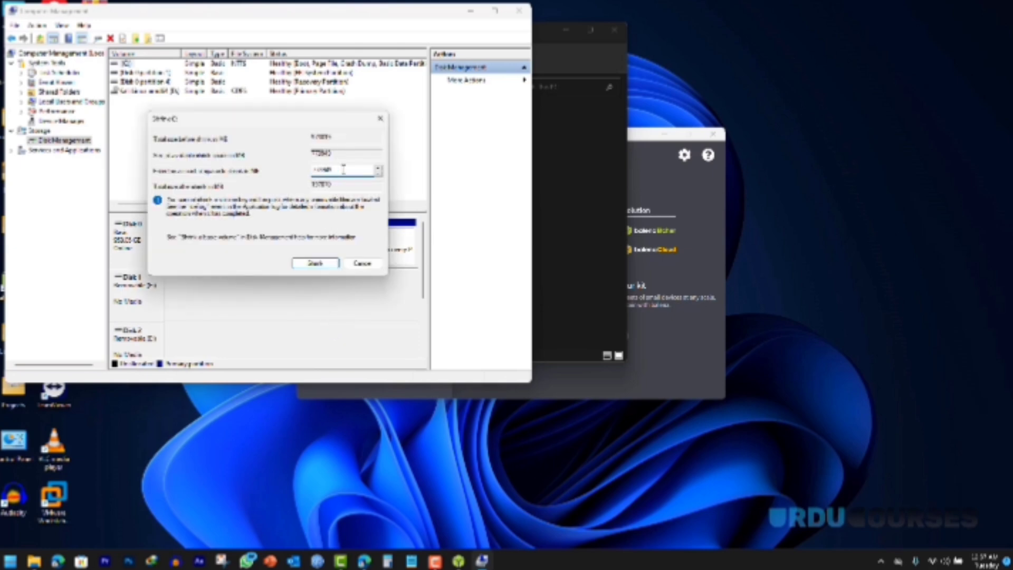
left_click_drag(344, 169, 270, 169)
type("40000")
left_click(315, 263)
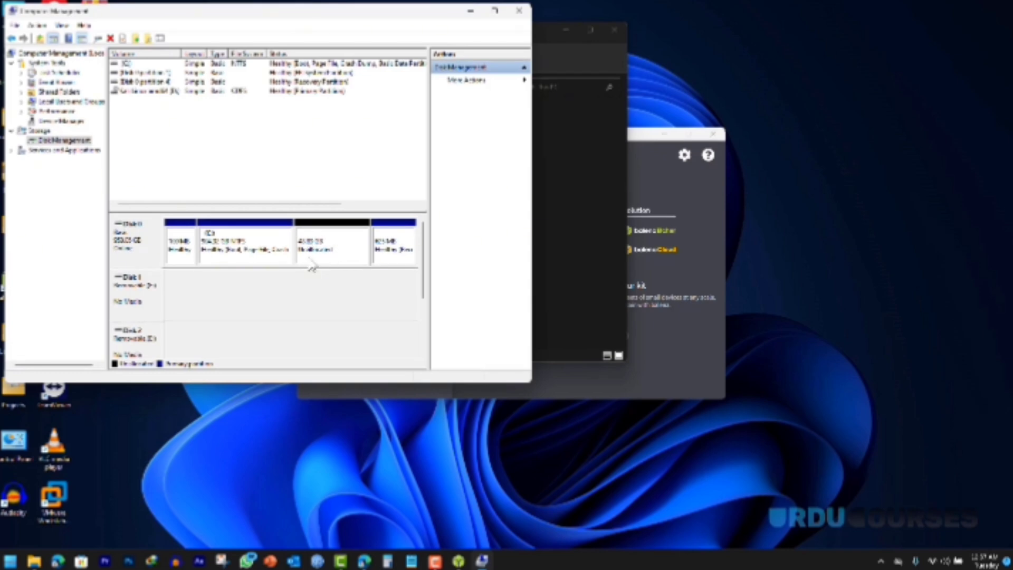
Step: Open This PC to view the drives, then return to Computer Management
left_click_drag(86, 15, 125, 16)
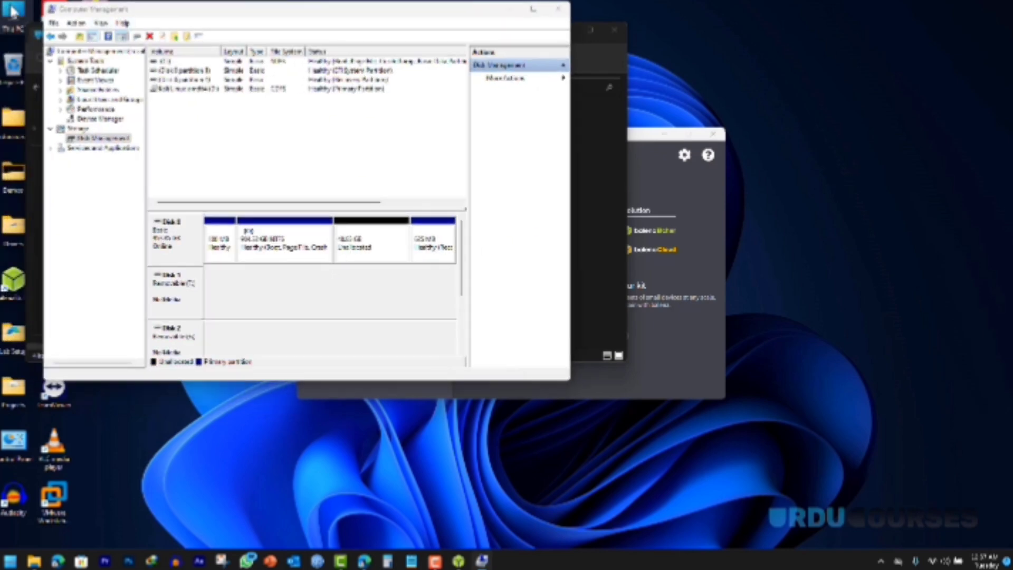
double_click(11, 9)
right_click(267, 202)
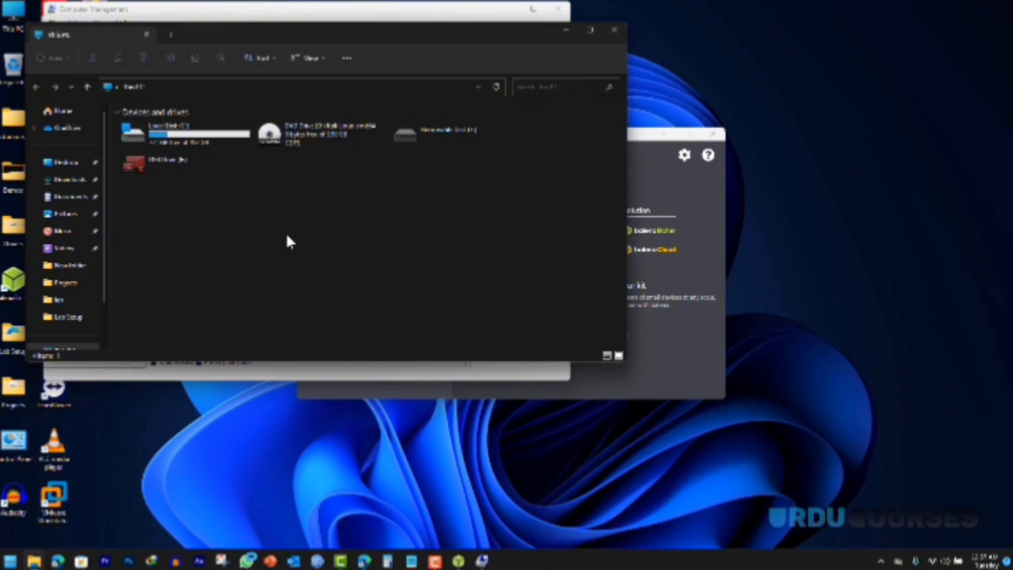
left_click(262, 260)
left_click(252, 12)
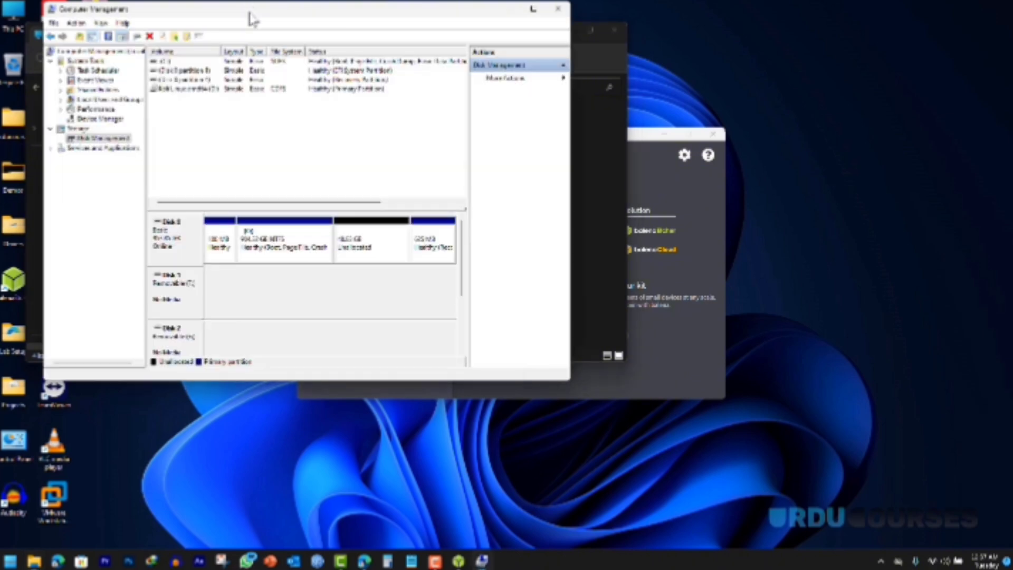
Step: Create a new simple volume on Disk 0's unallocated space using all default settings
right_click(362, 250)
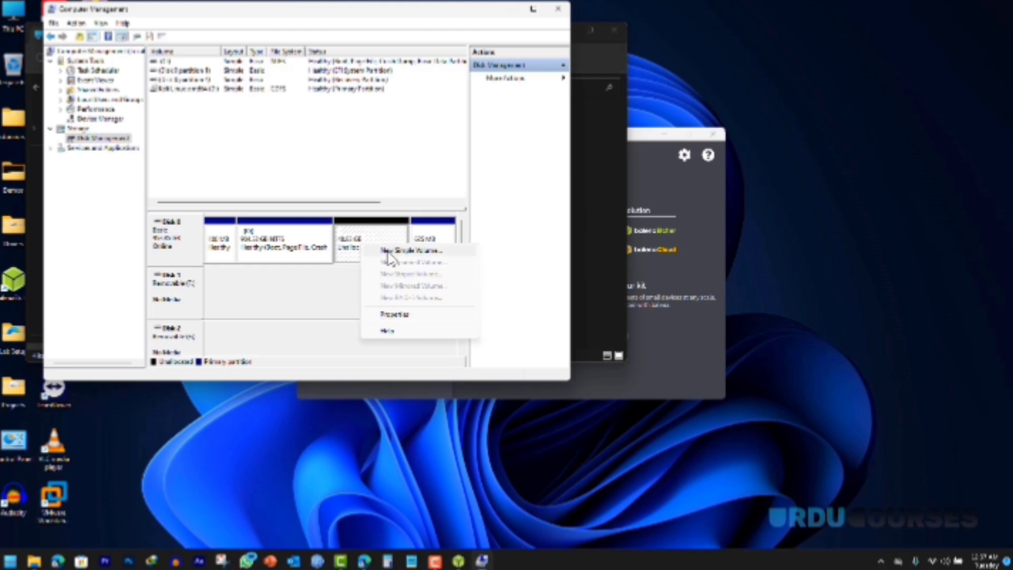
left_click(388, 251)
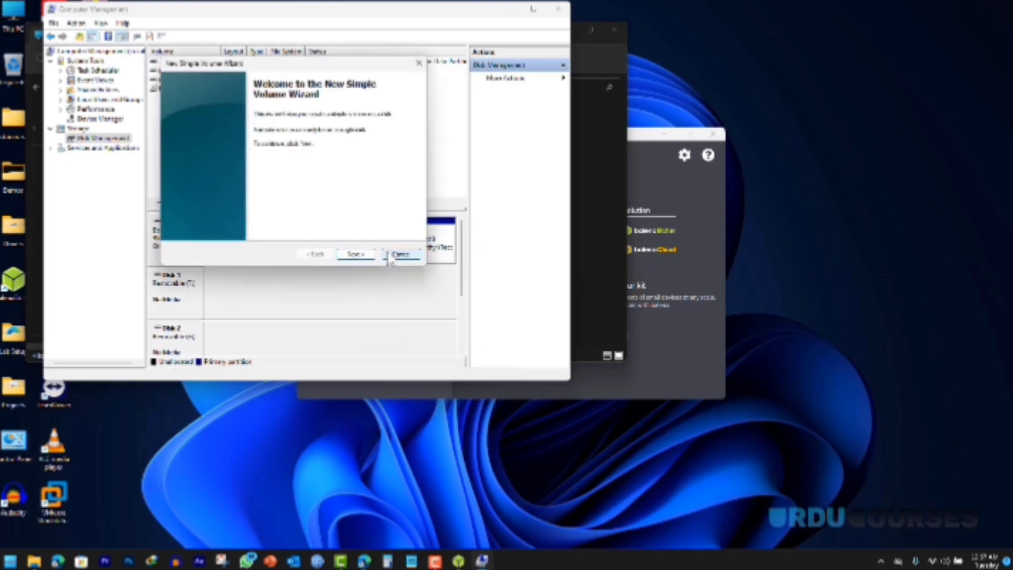
left_click(356, 255)
left_click(356, 255)
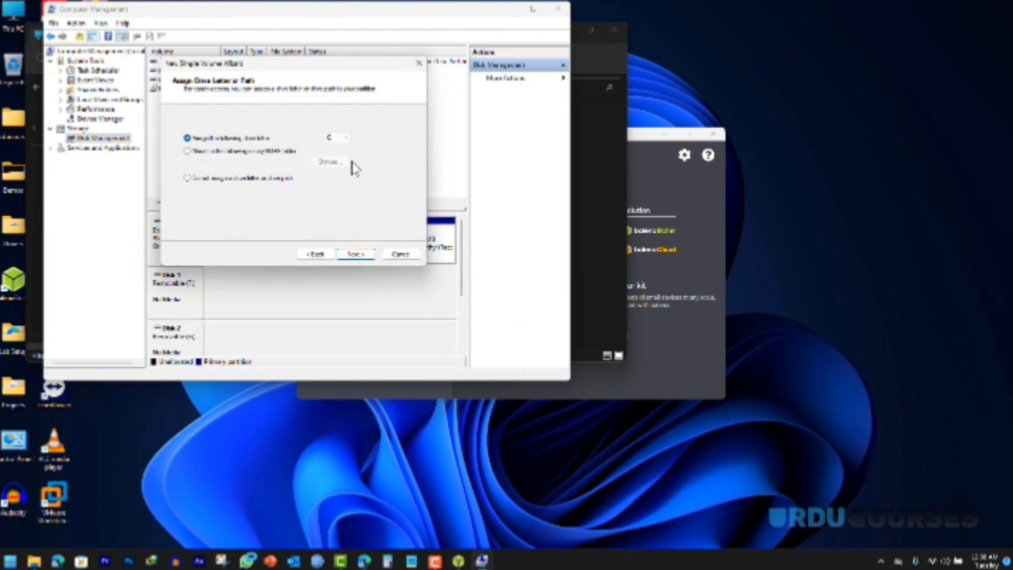
left_click(355, 255)
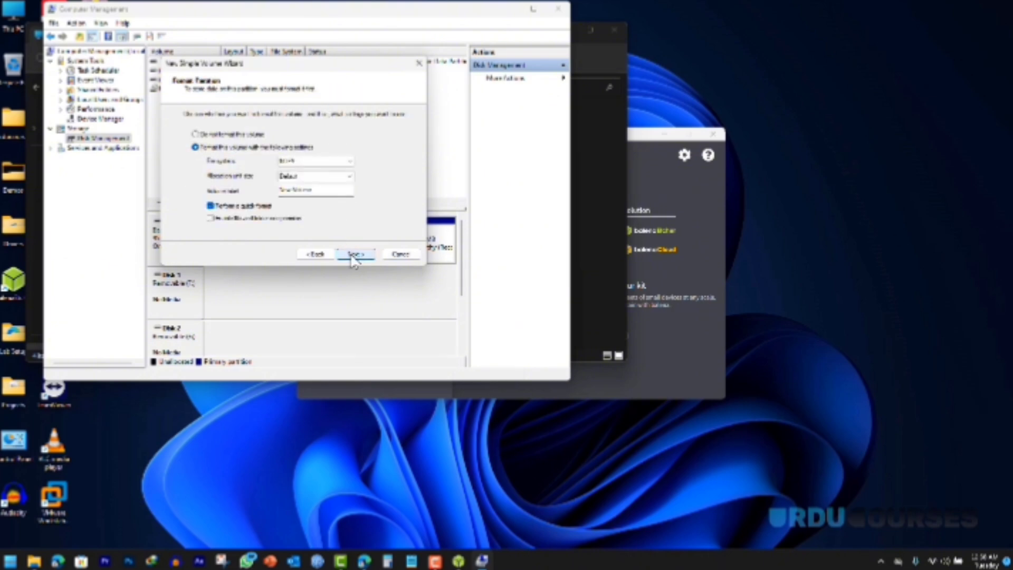
left_click(355, 254)
left_click(355, 254)
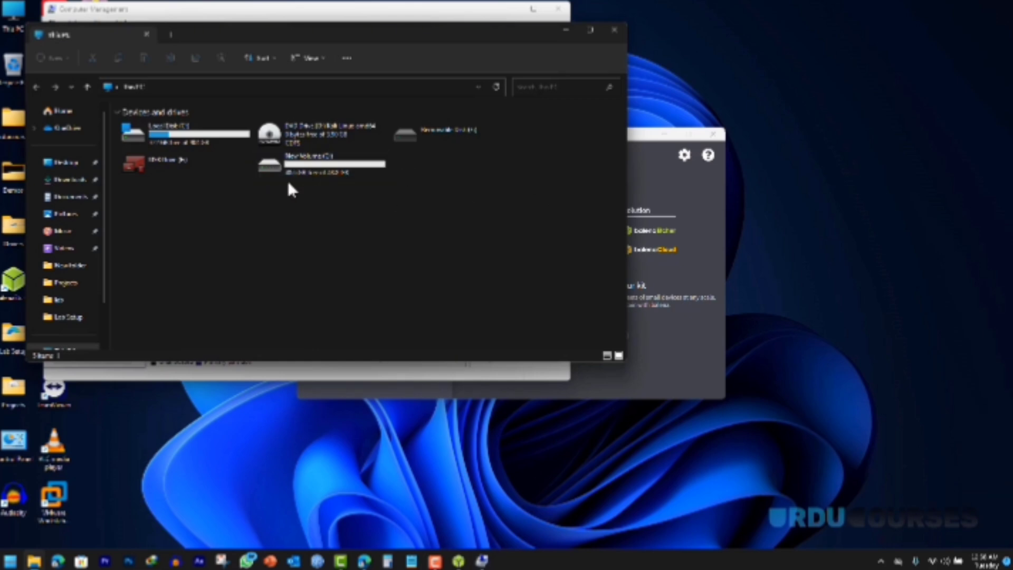
Step: Delete the newly created volume so the space is unallocated again
left_click(260, 15)
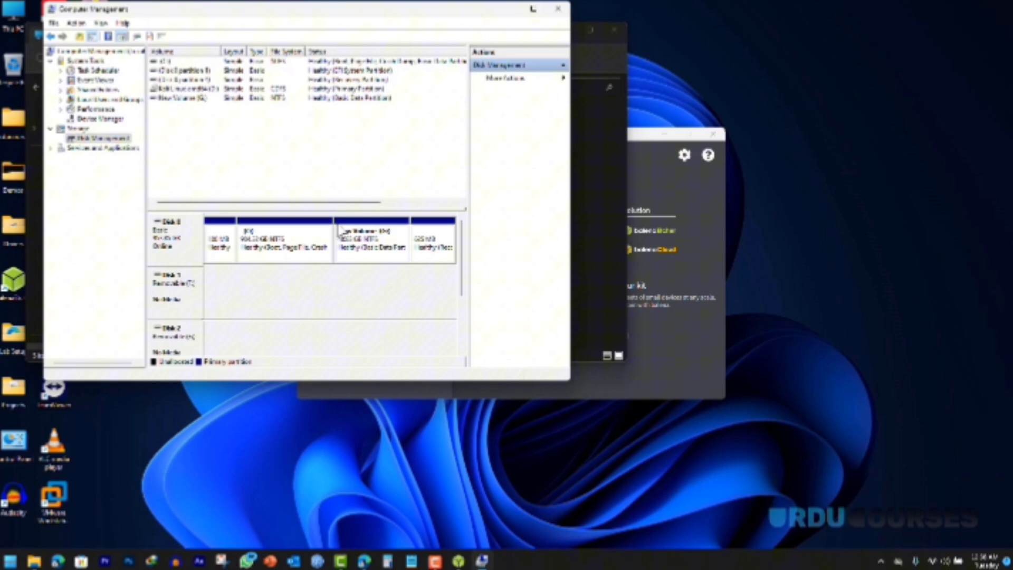
right_click(362, 253)
left_click(407, 355)
left_click(551, 318)
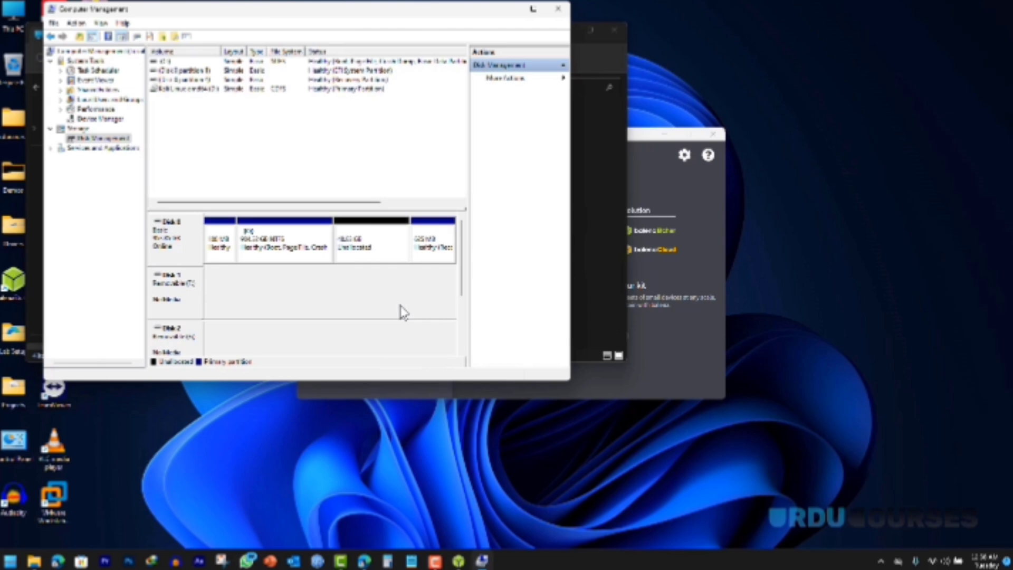
Step: Close Computer Management, File Explorer and balenaEtcher
left_click(560, 10)
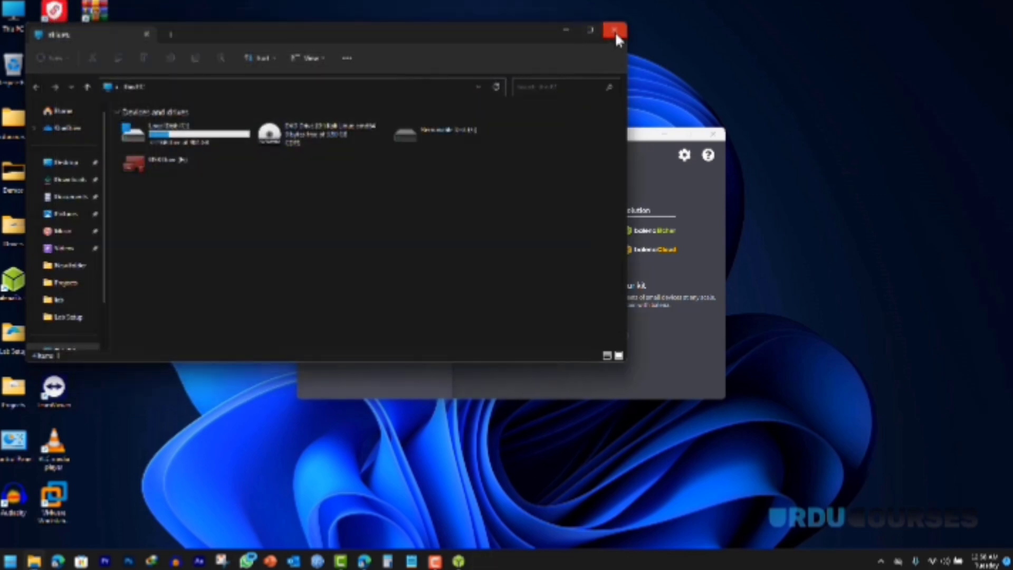
left_click(615, 30)
left_click(713, 135)
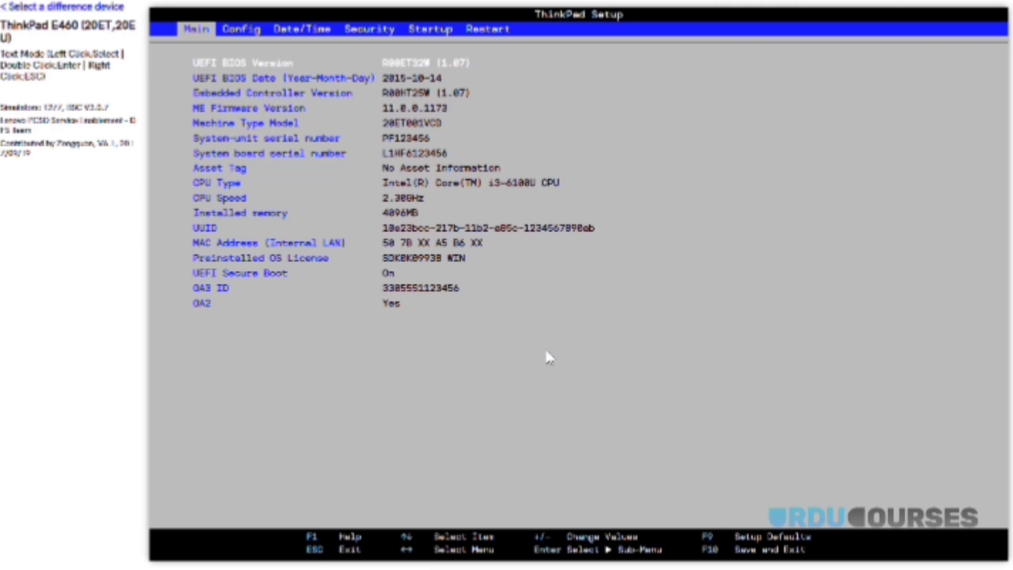
Step: Go to the Startup page and open the Boot priority order list
key("Right")
key("Right")
key("Right")
key("Right")
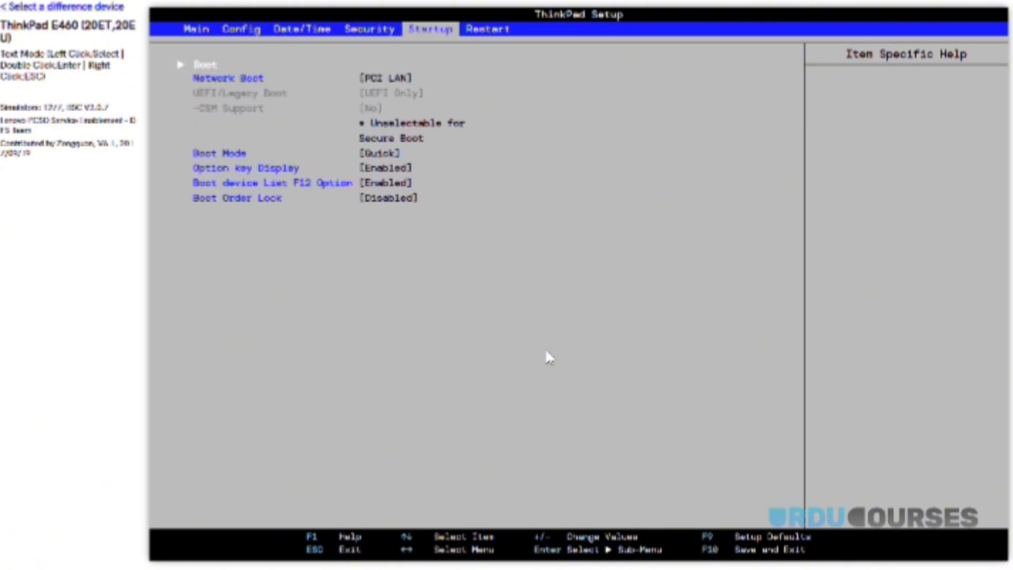
key("Left")
key("Left")
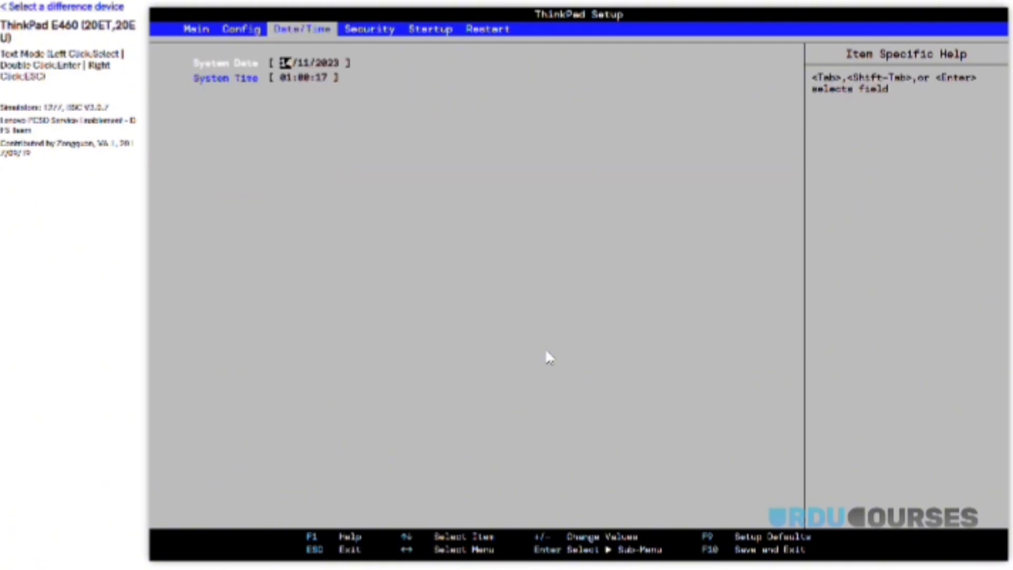
key("Right")
key("Right")
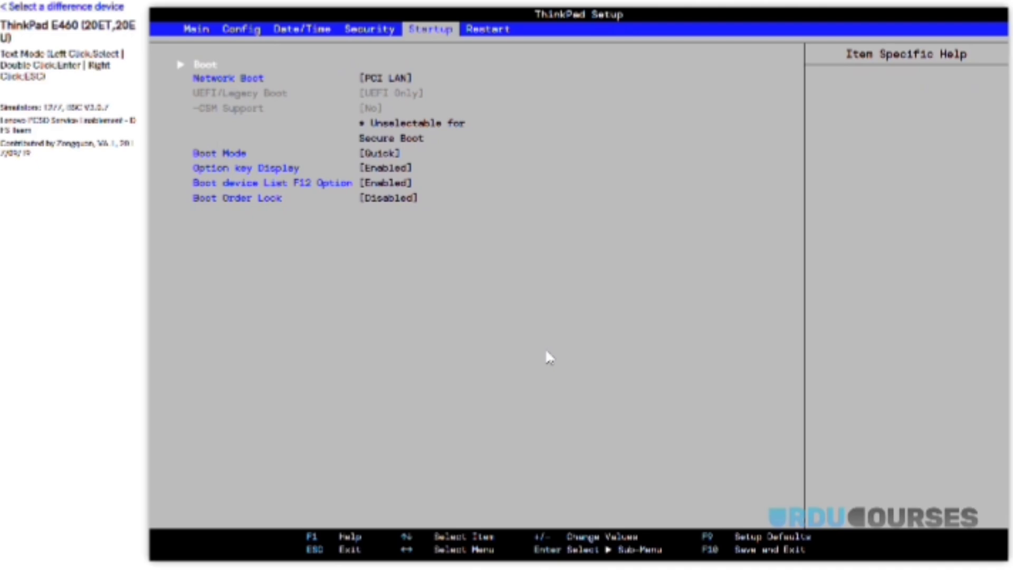
key("Down")
key("Down")
key("Down")
key("Down")
key("Down")
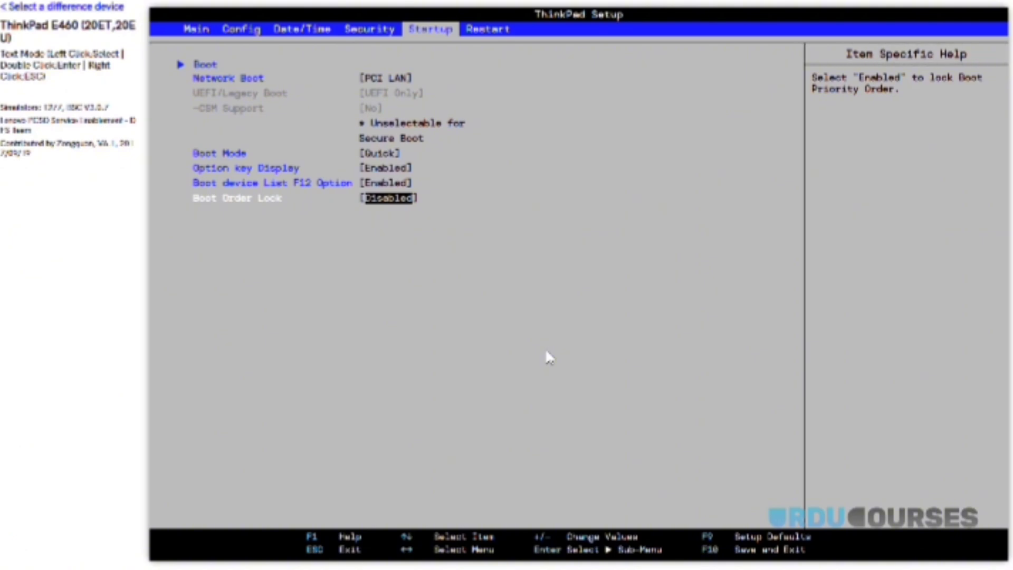
key("Up")
key("Up")
key("Up")
key("Up")
key("Up")
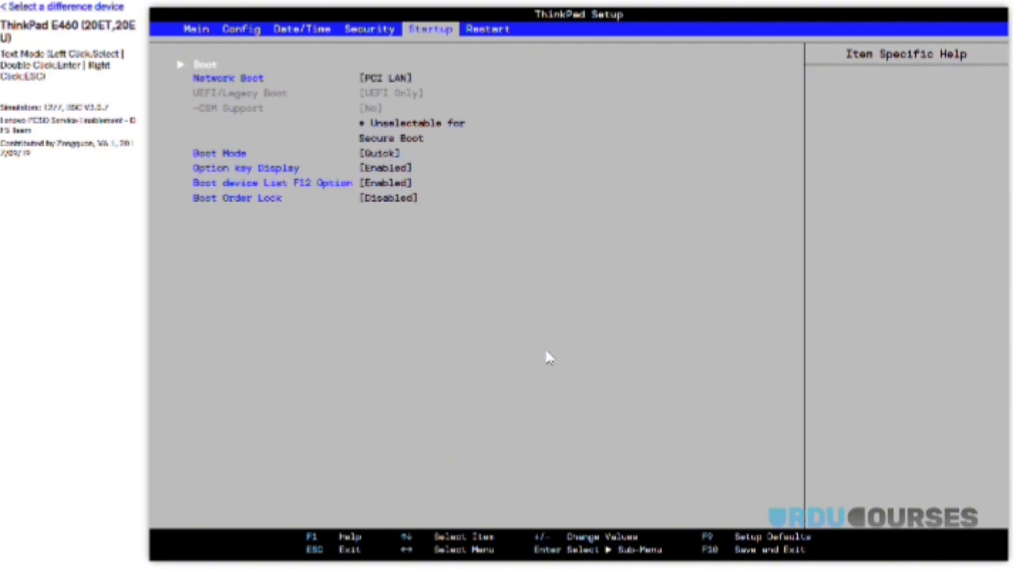
key("Return")
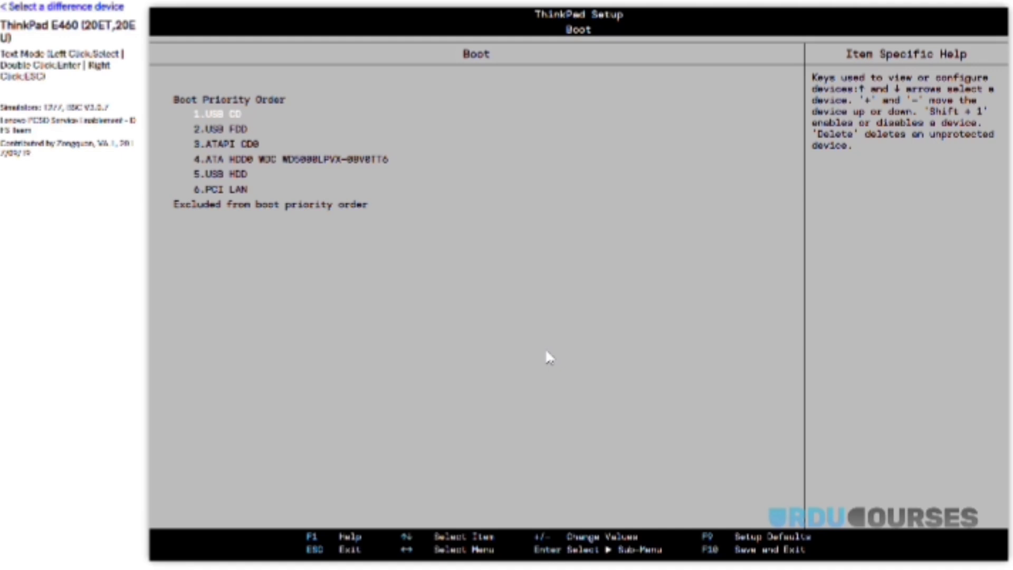
Step: Browse the boot devices from USB CD down to USB HDD, leaving the order unchanged
key("Down")
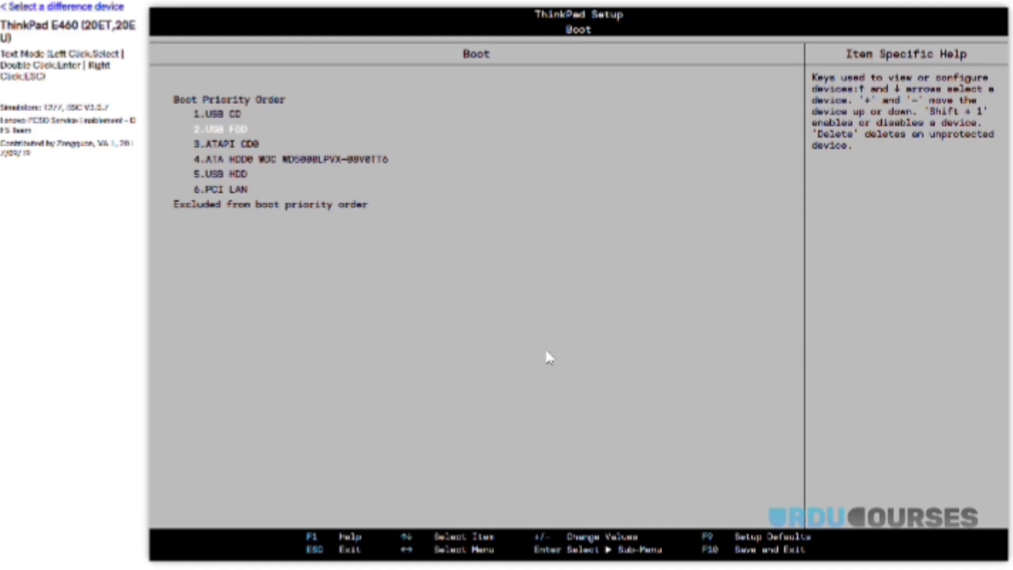
key("Down")
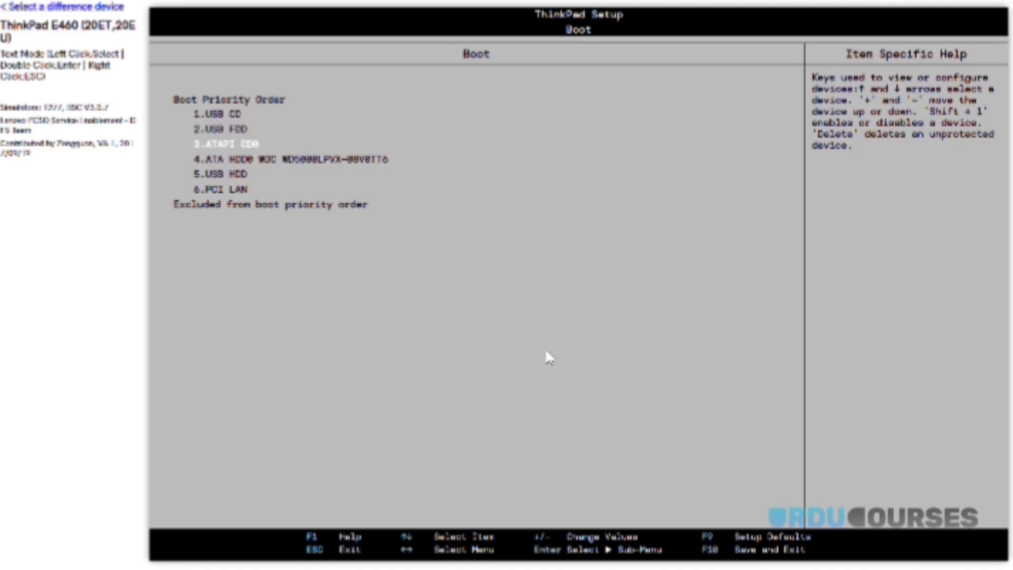
key("Down")
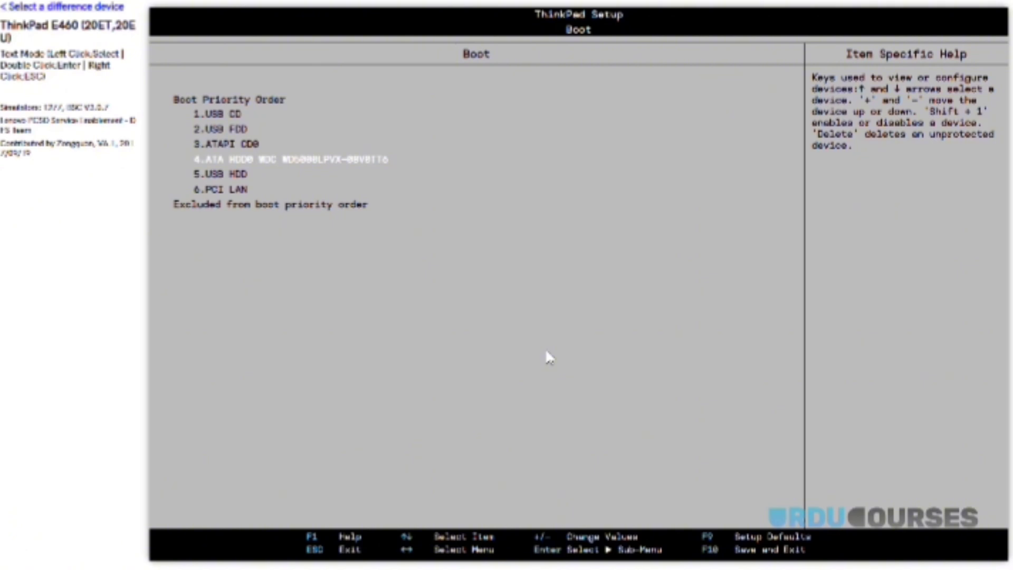
key("Up")
key("Up")
key("Up")
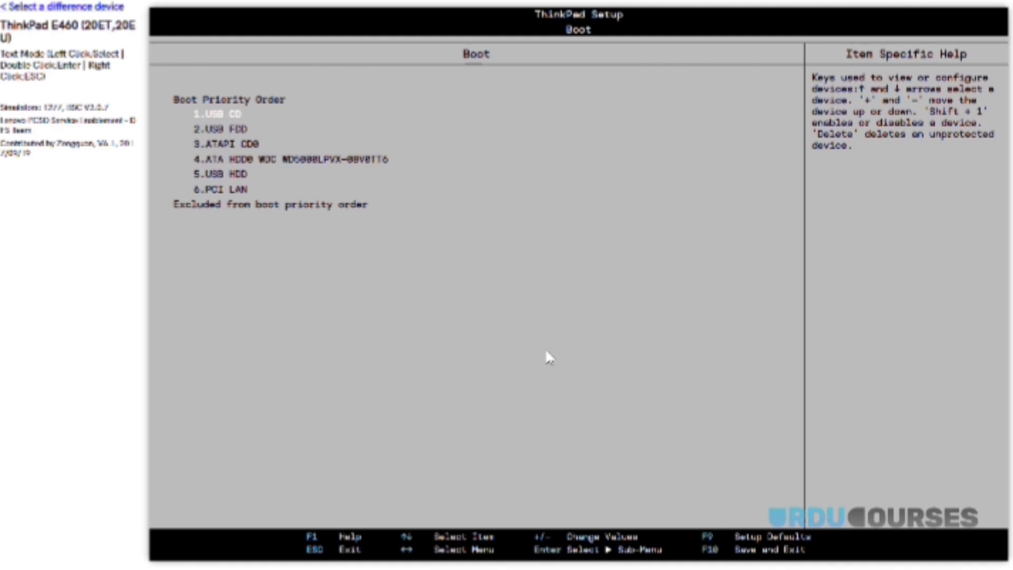
key("Down")
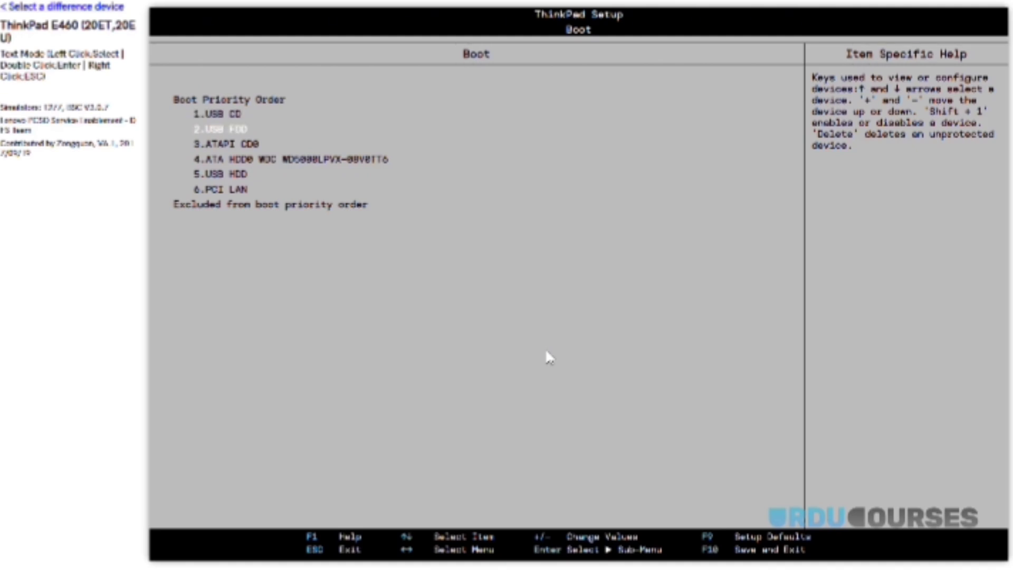
key("Down")
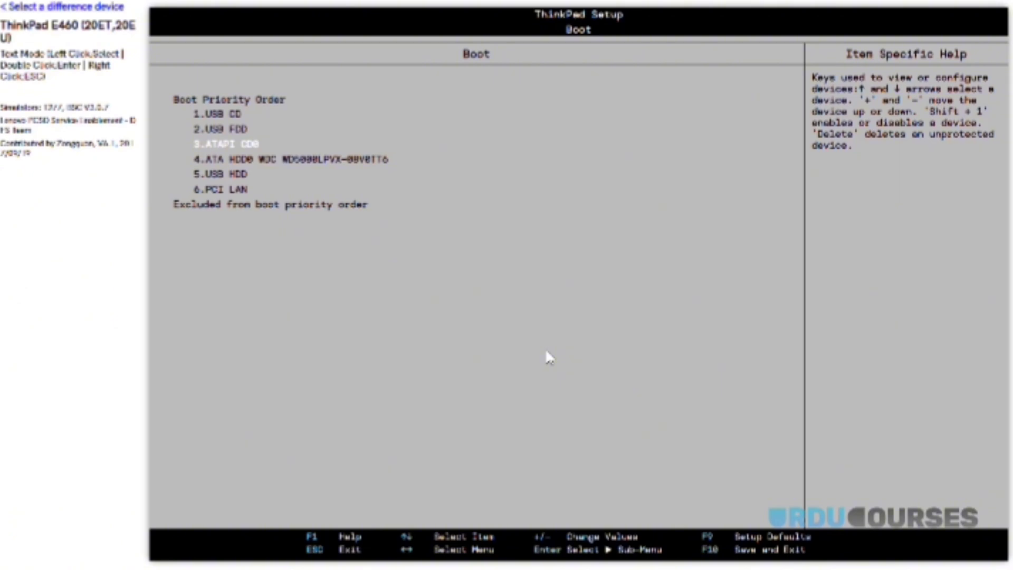
key("Down")
key("Down")
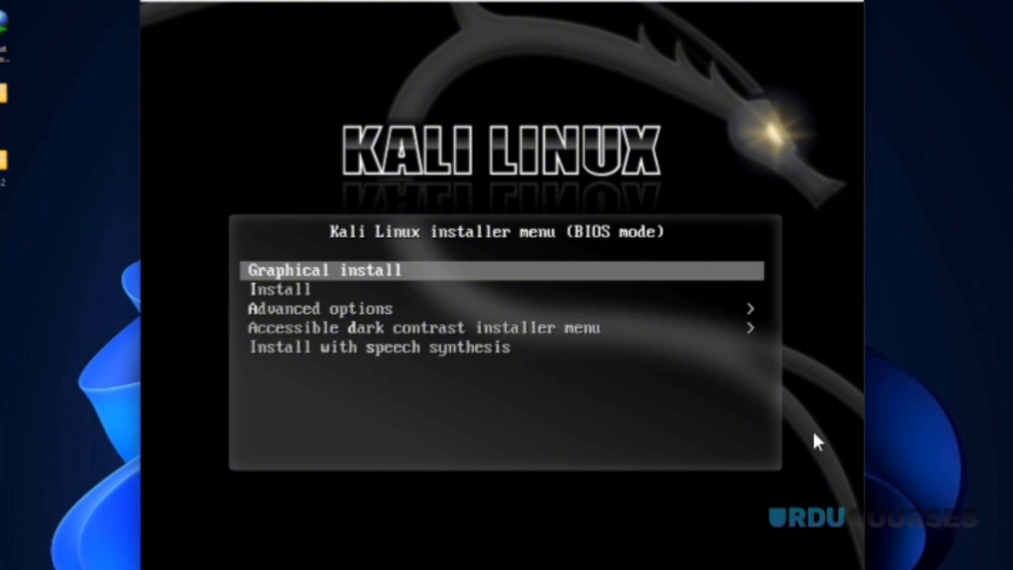
Step: Start the Graphical install from the Kali installer menu
key("Down")
key("Down")
key("Down")
key("Up")
key("Up")
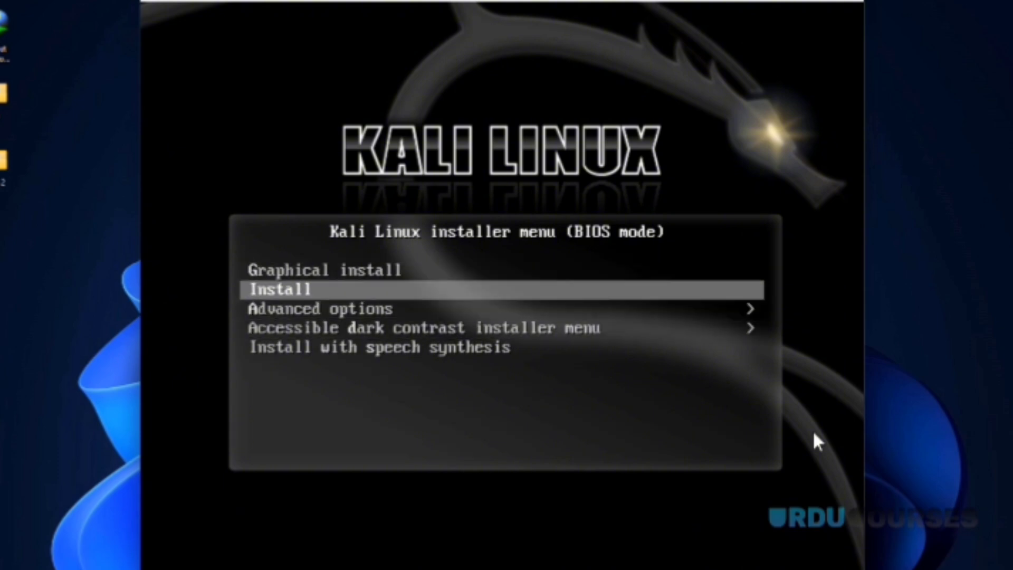
key("Up")
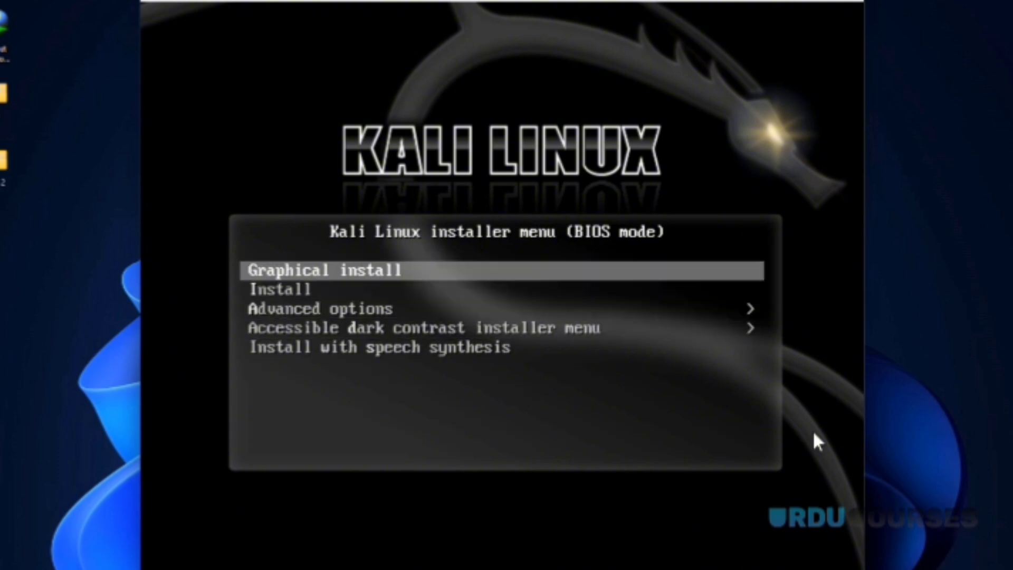
key("Return")
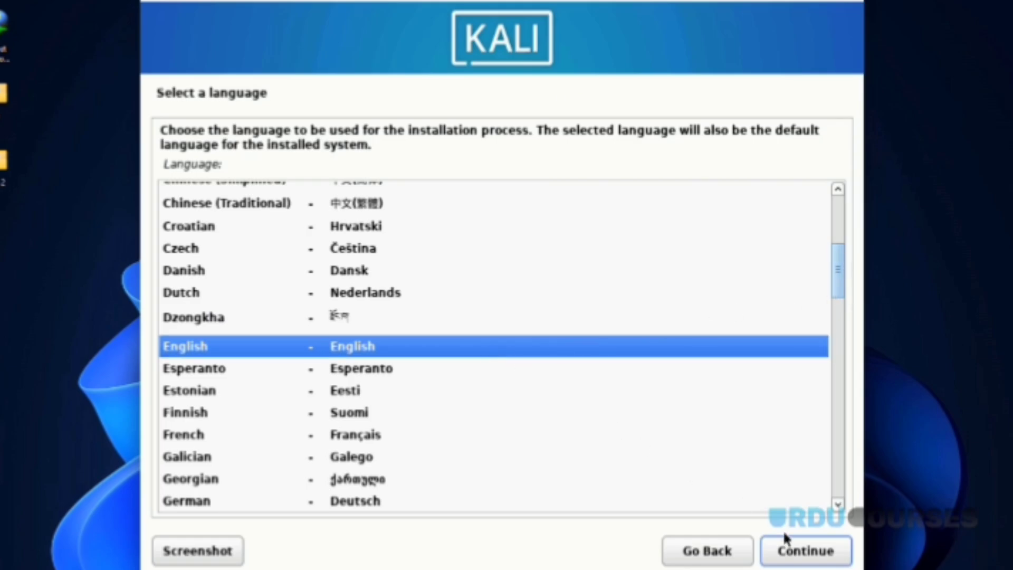
Step: Accept English, the default location and the default keyboard layout
left_click(792, 549)
left_click(791, 550)
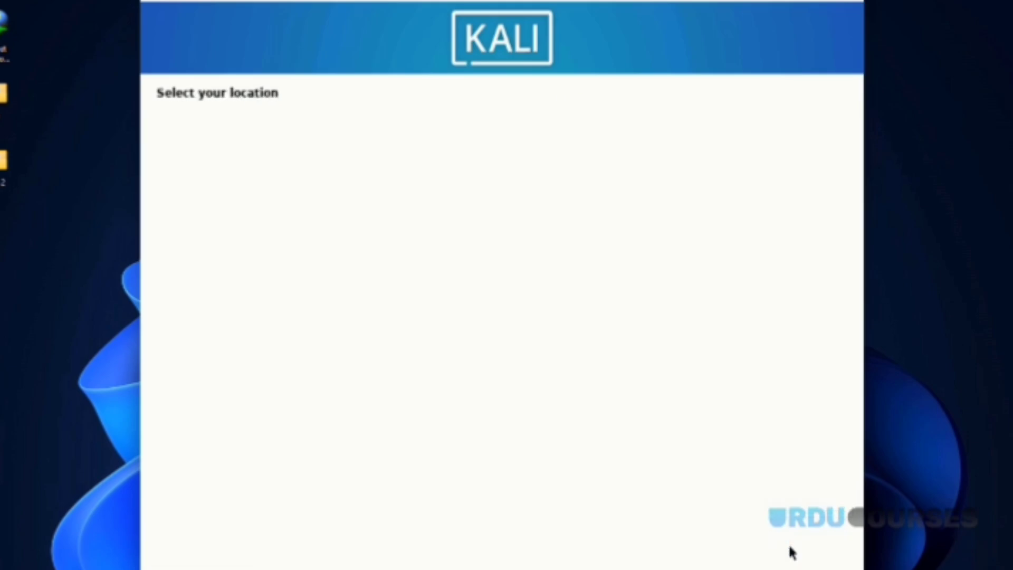
left_click(791, 550)
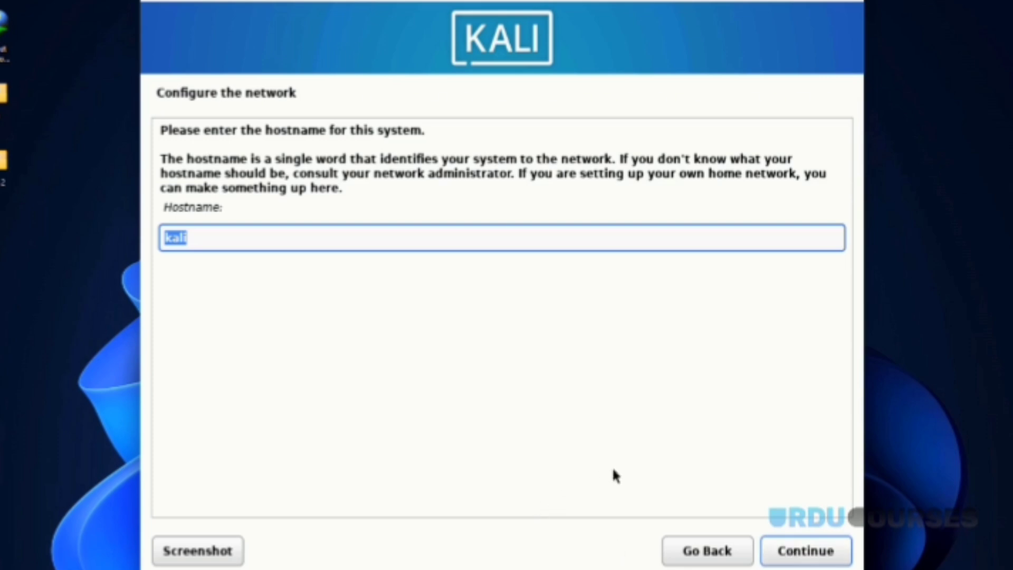
Step: Keep hostname 'kali', leave the domain empty, and enter the new user's full name
left_click(807, 550)
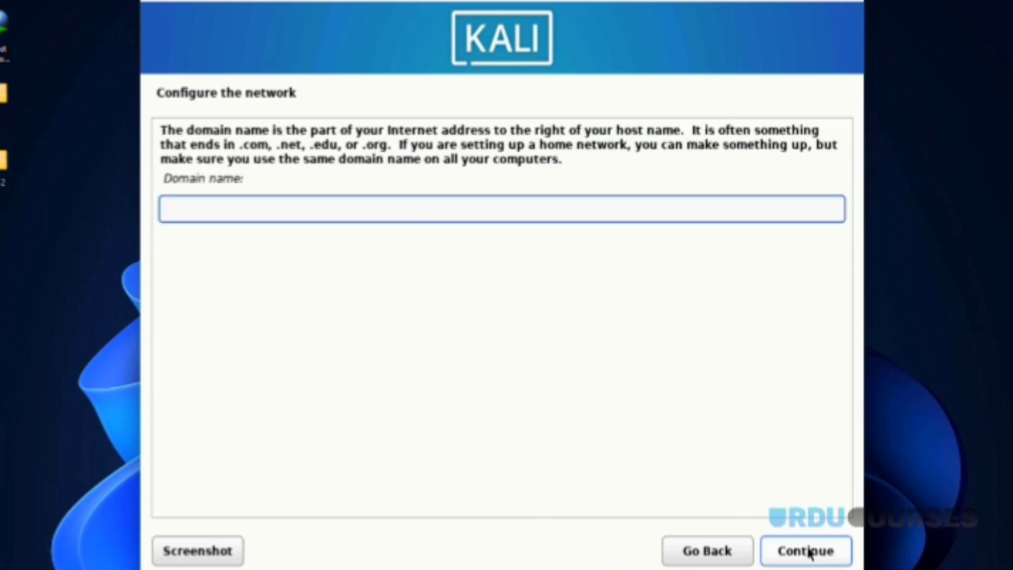
left_click(809, 551)
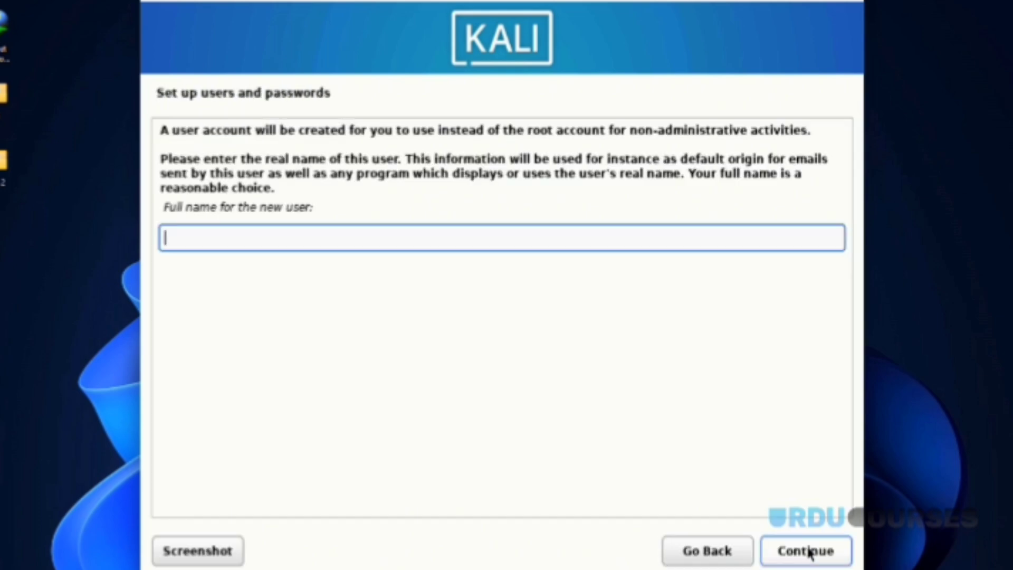
type("kali")
left_click(807, 551)
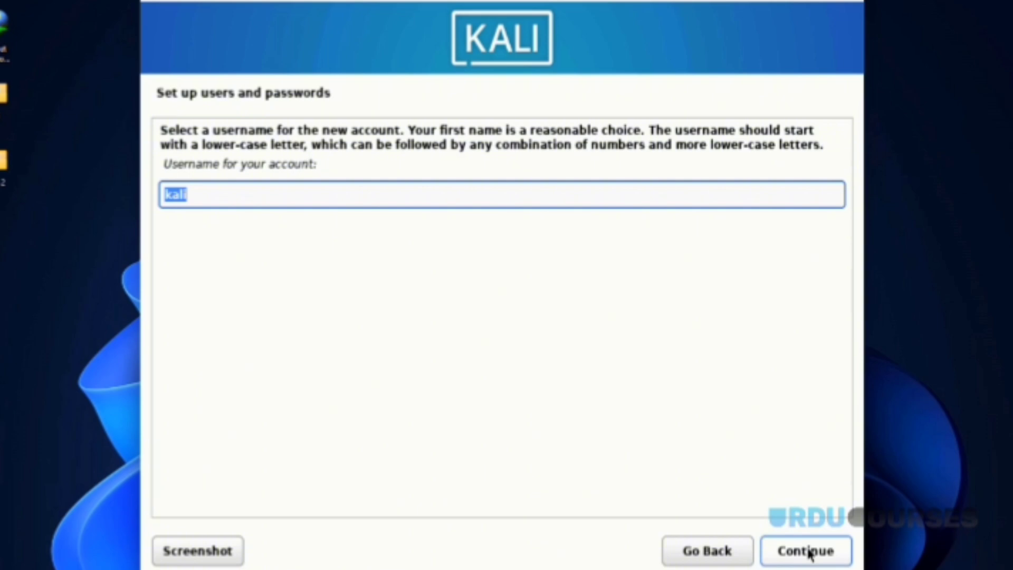
Step: Accept the suggested username, enter and verify the user password, and accept Eastern time zone
left_click(805, 551)
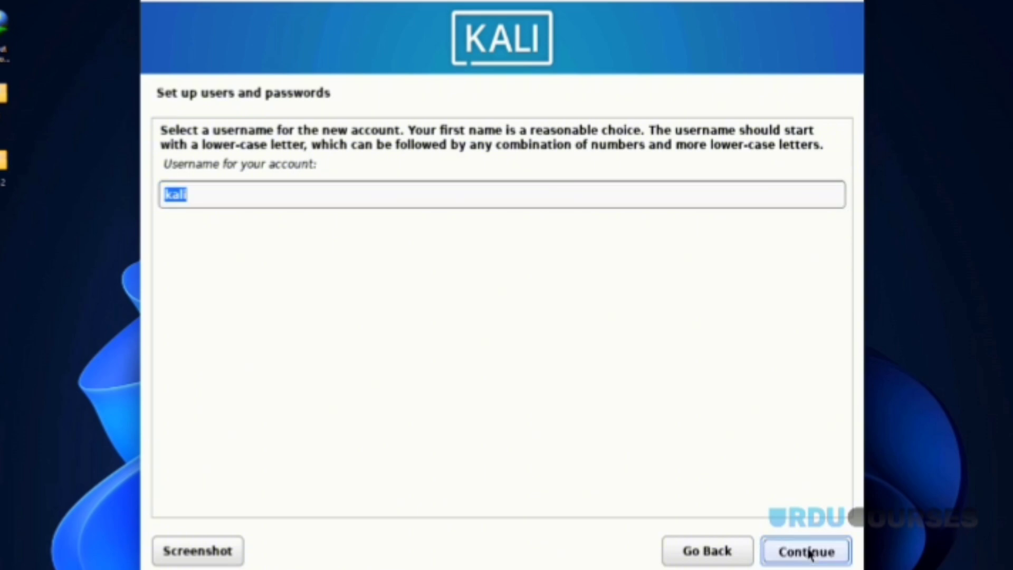
type("kali")
key("Tab")
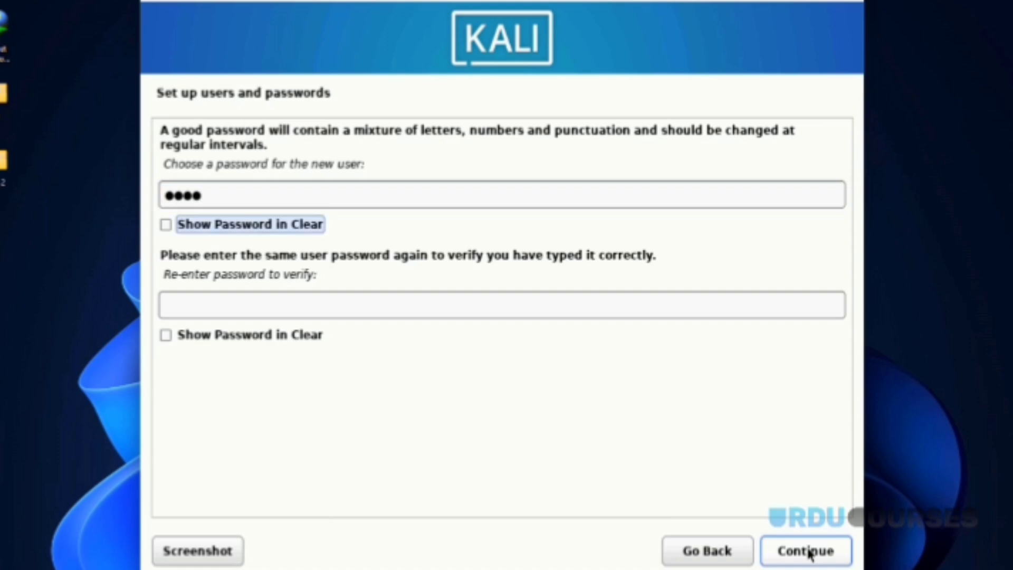
key("Tab")
type("kali")
left_click(809, 552)
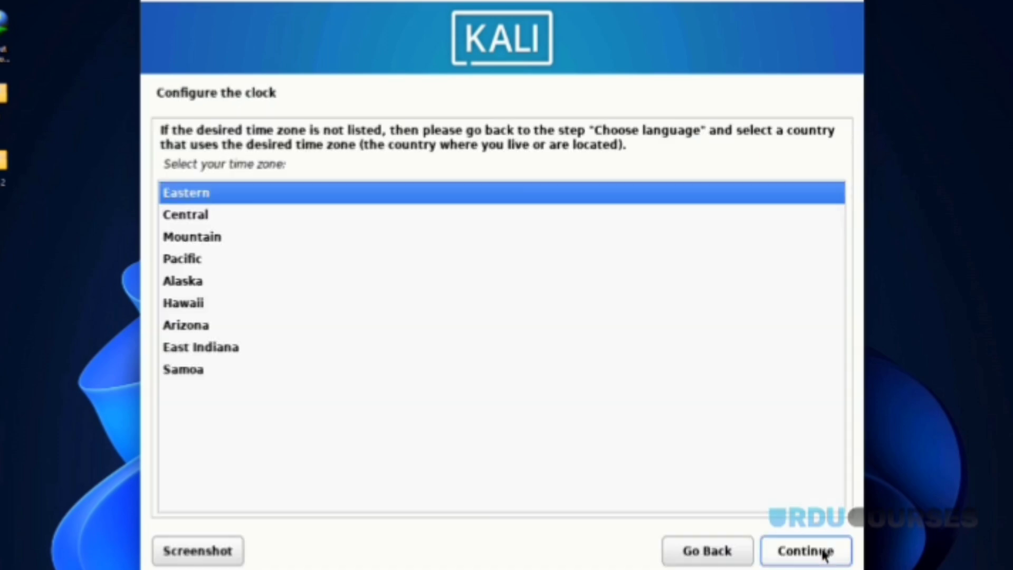
left_click(824, 552)
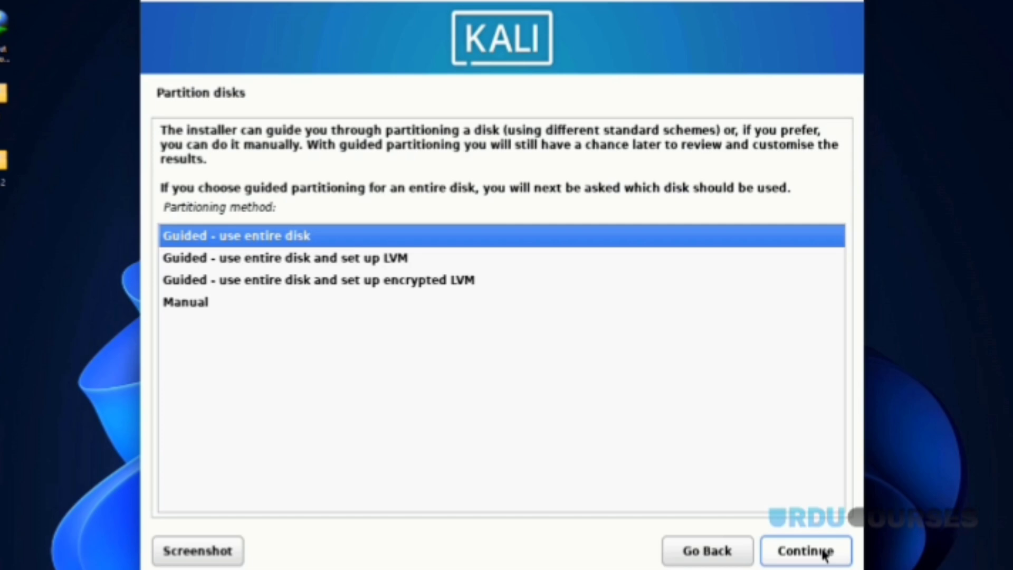
Step: Choose Manual as the partitioning method
key("Down")
key("Down")
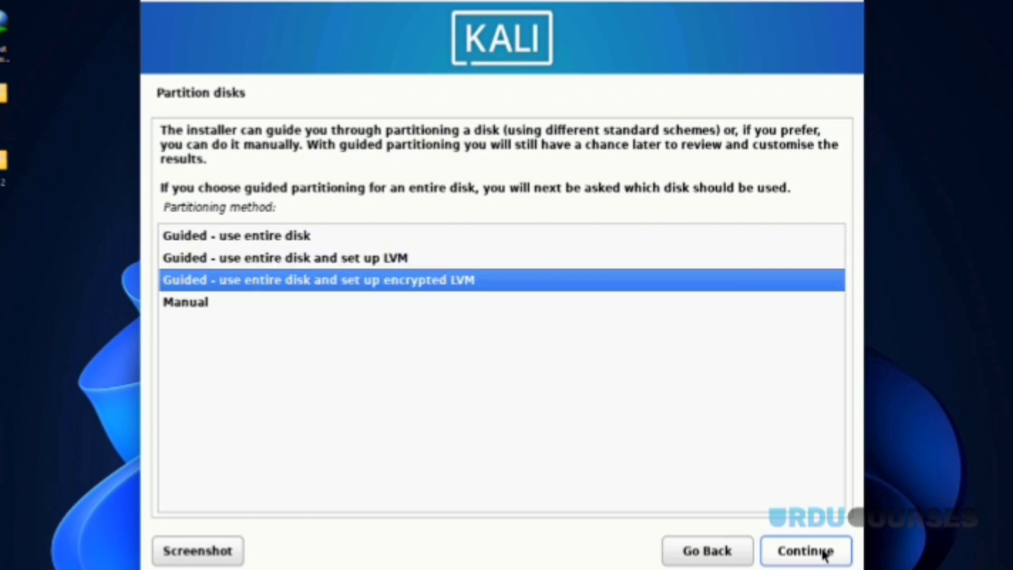
key("Up")
key("Up")
key("Down")
key("Down")
key("Up")
key("Up")
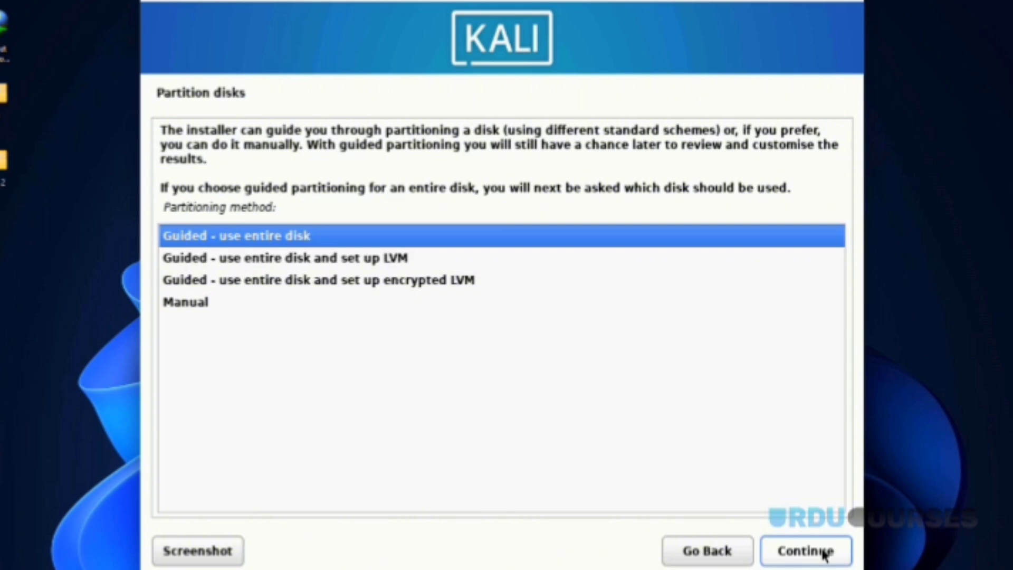
key("Down")
key("Down")
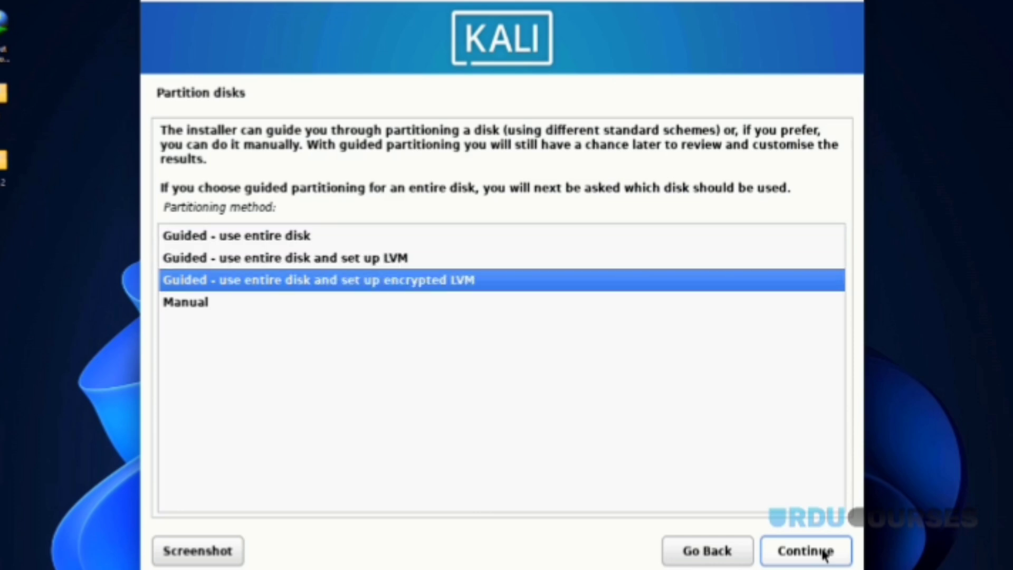
key("Down")
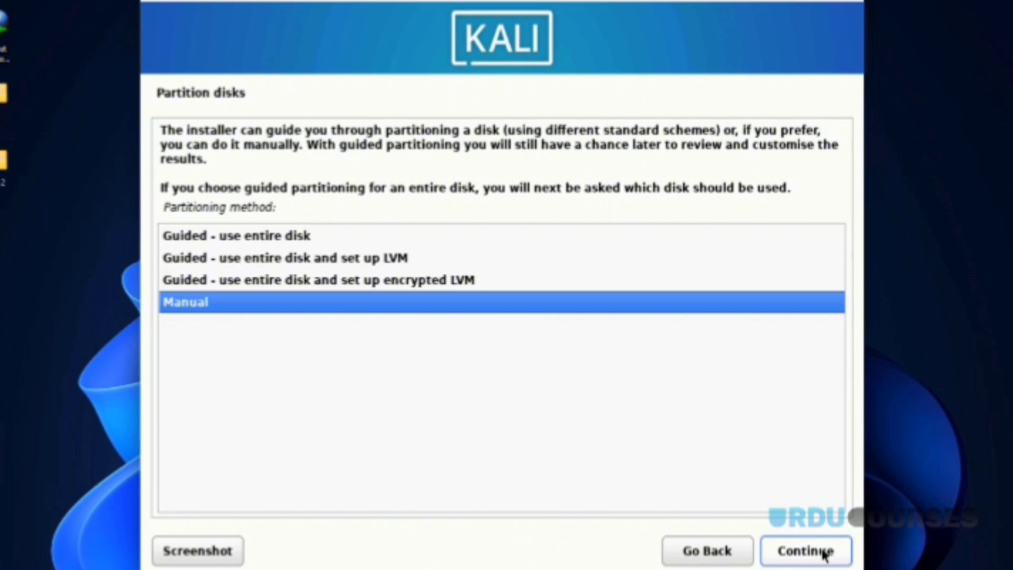
left_click(806, 550)
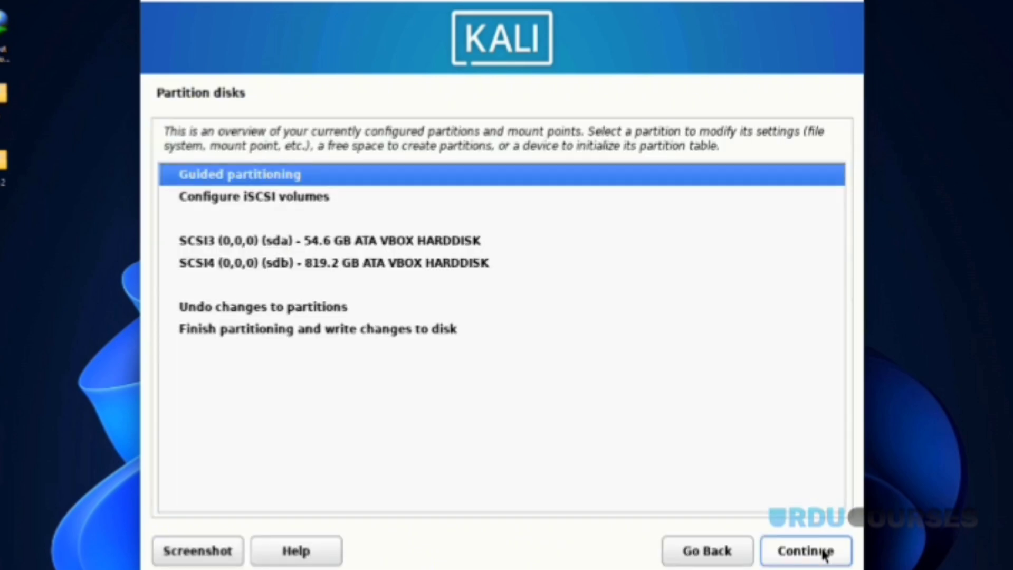
Step: Compare the 54.6 GB sda and 819.2 GB sdb disks and select sda for partitioning
key("Down")
key("Down")
key("Down")
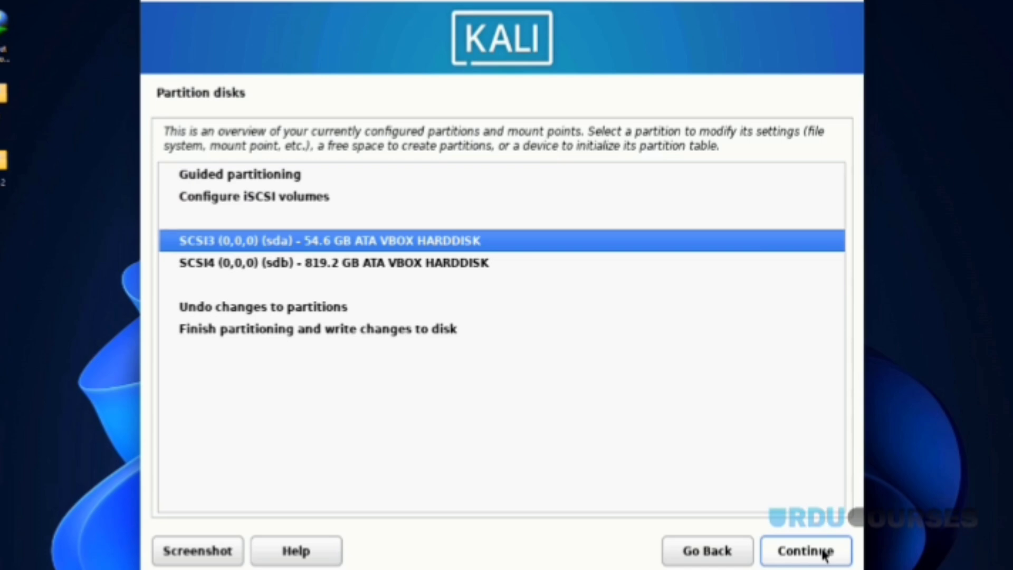
key("Down")
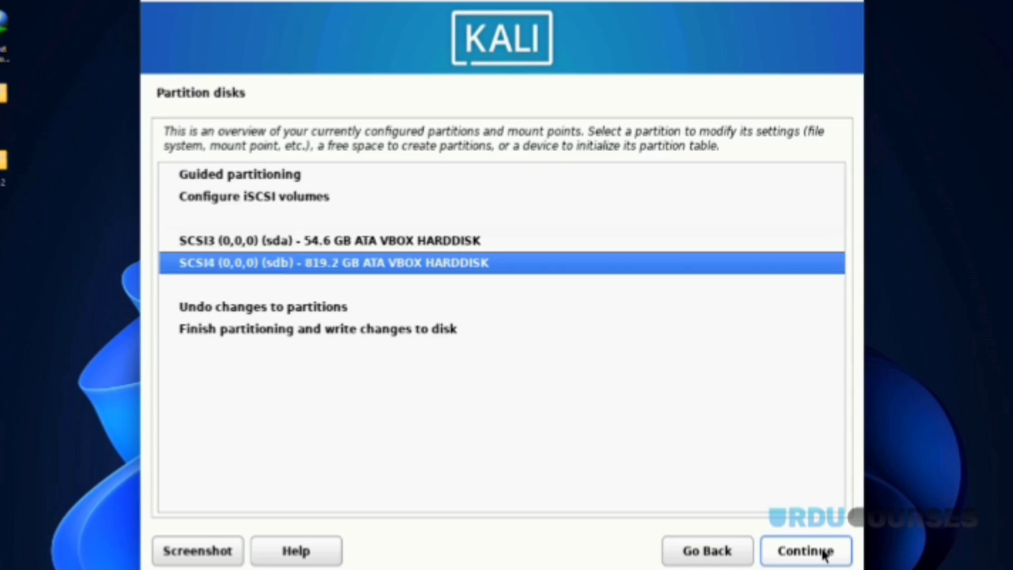
key("Up")
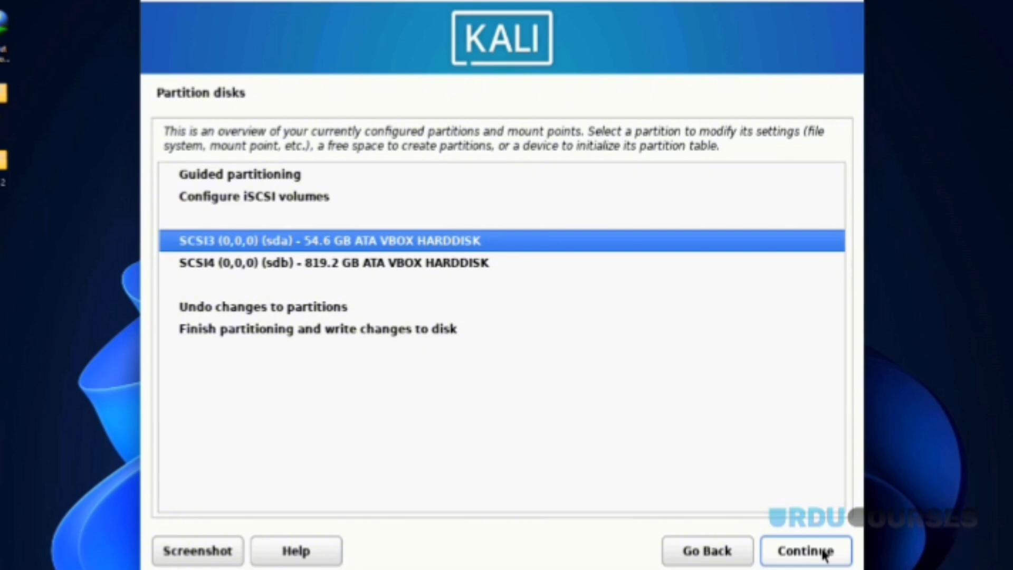
key("Down")
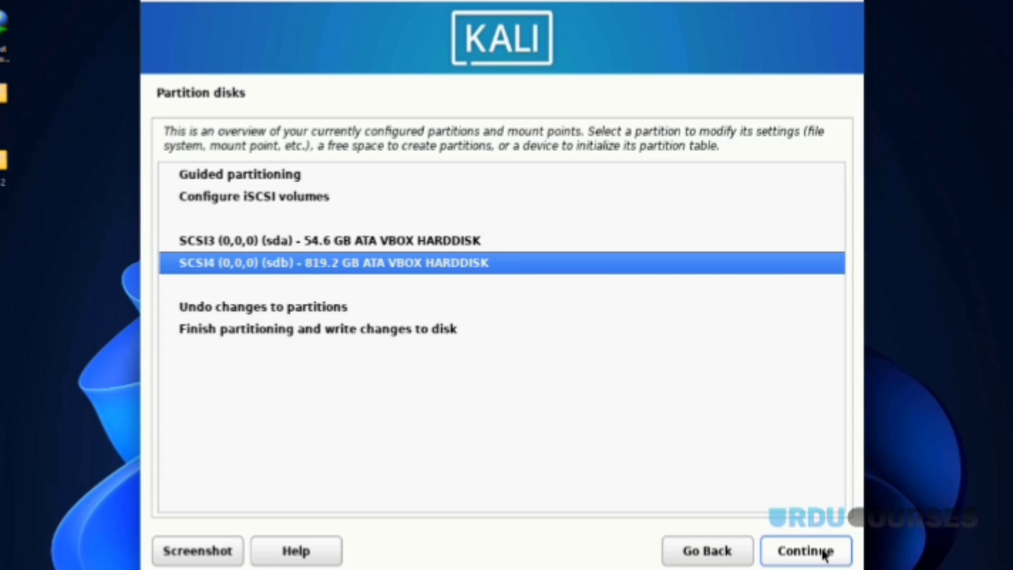
key("Up")
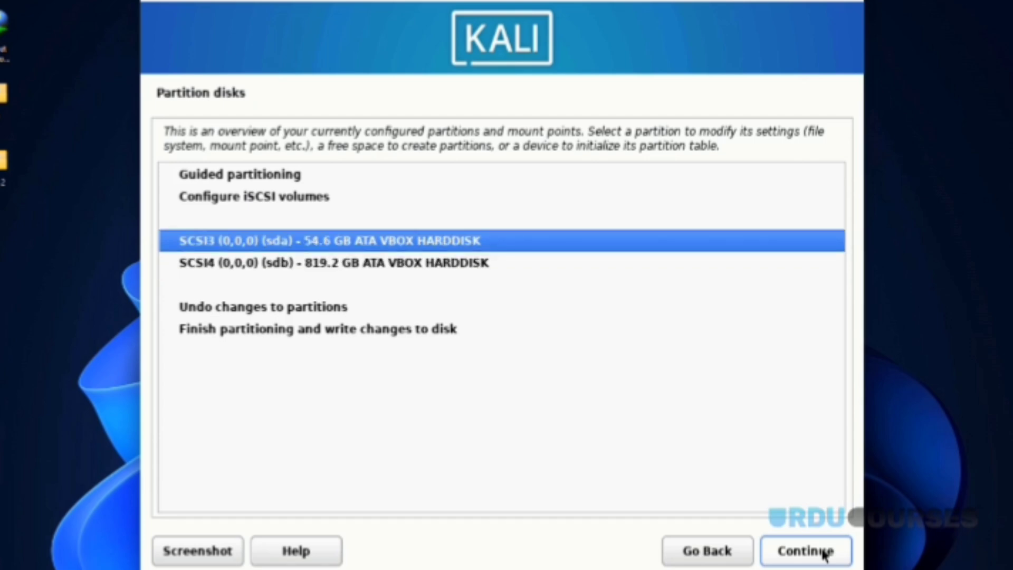
key("Down")
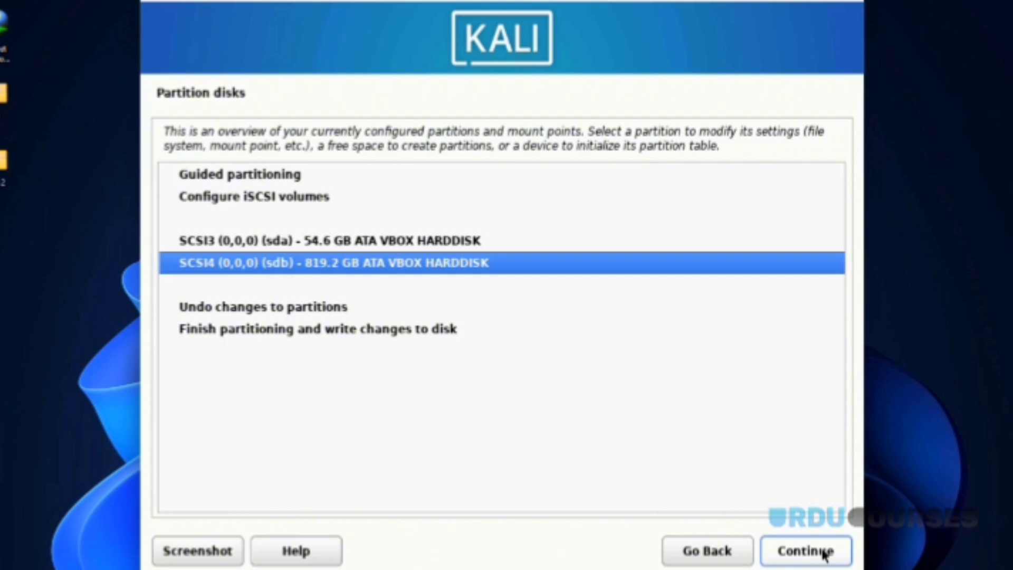
key("Up")
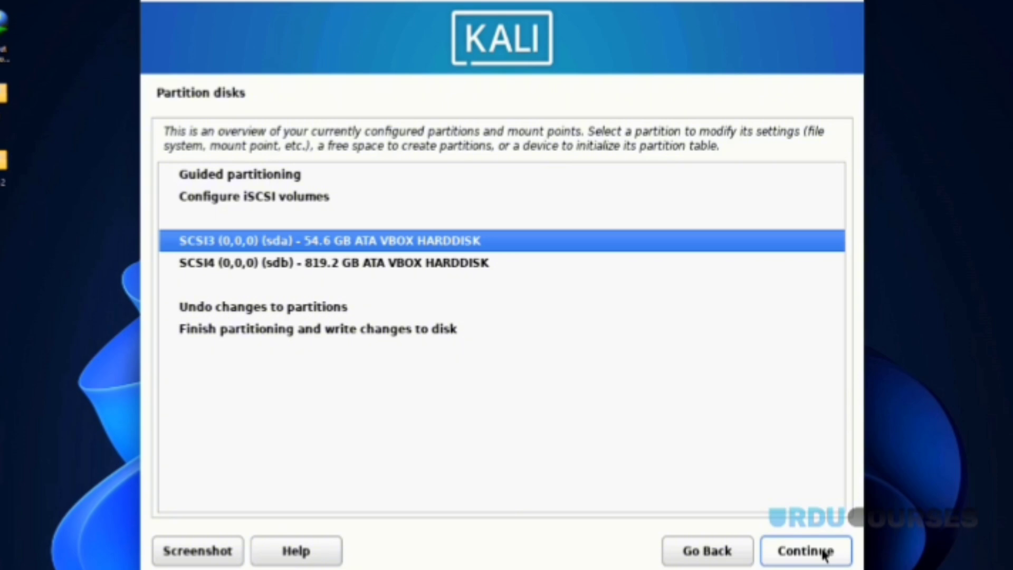
left_click(824, 551)
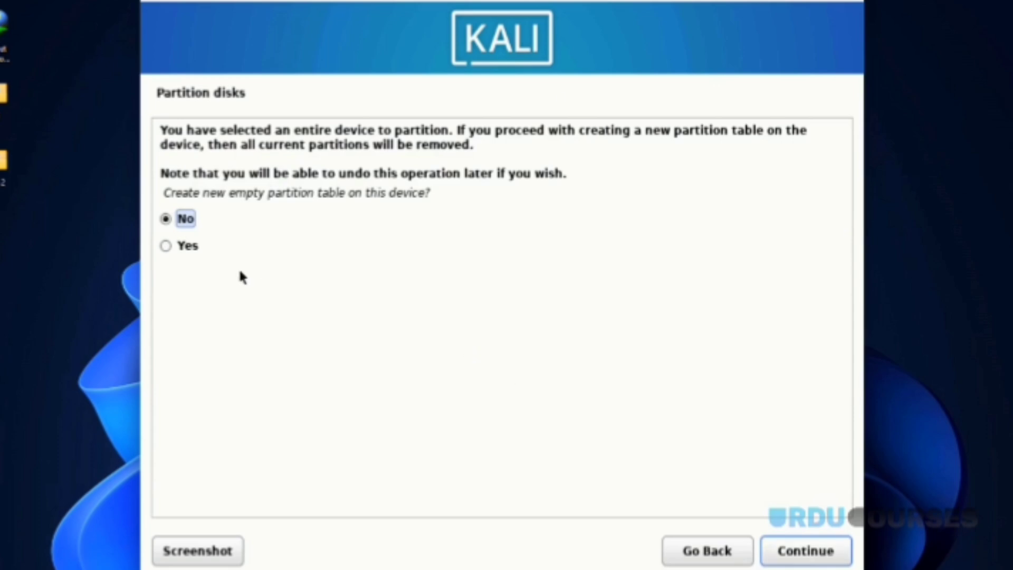
Step: Create a new empty partition table on sda and select its 54.6 GB free space
left_click(182, 247)
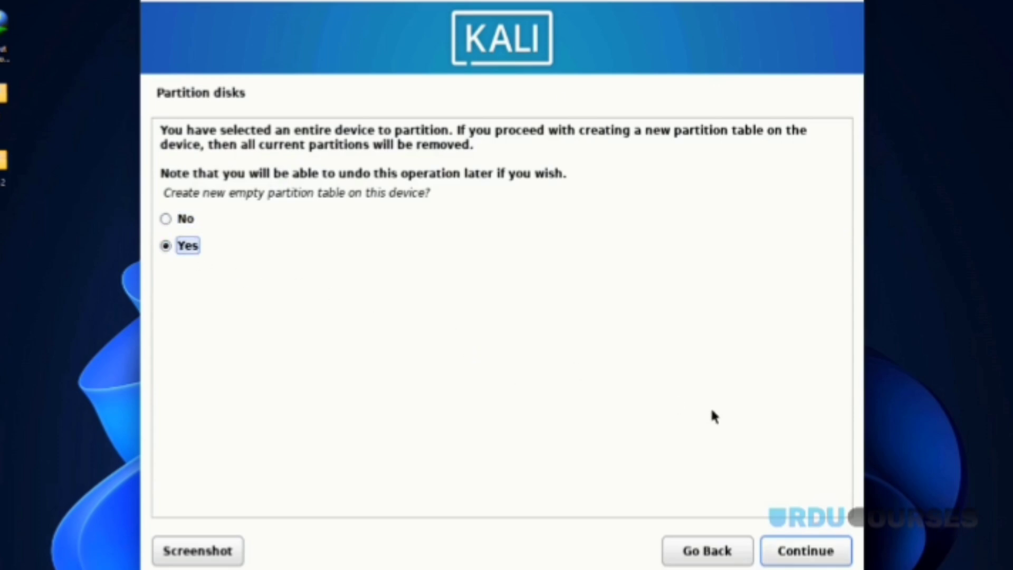
left_click(800, 551)
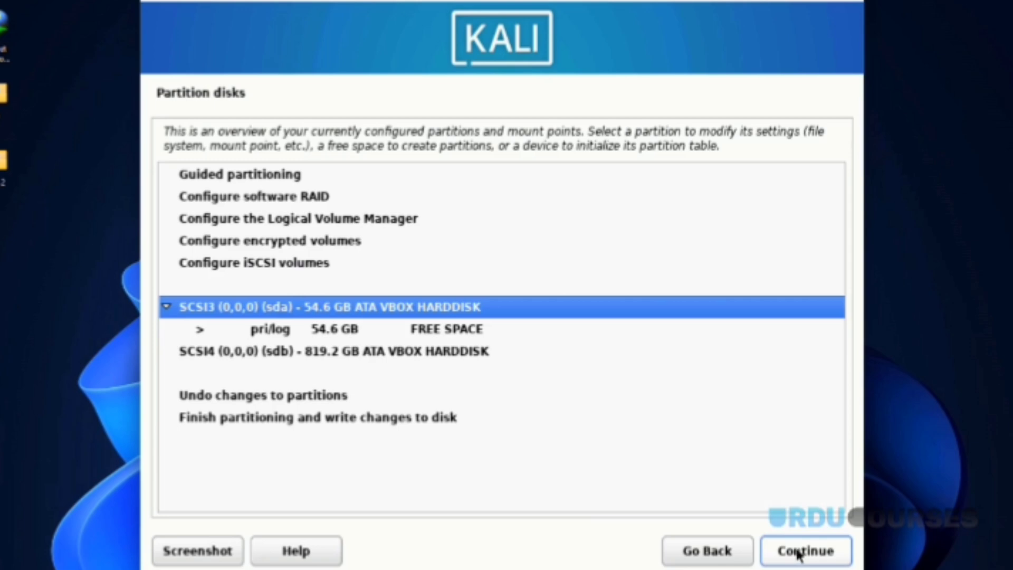
left_click(407, 333)
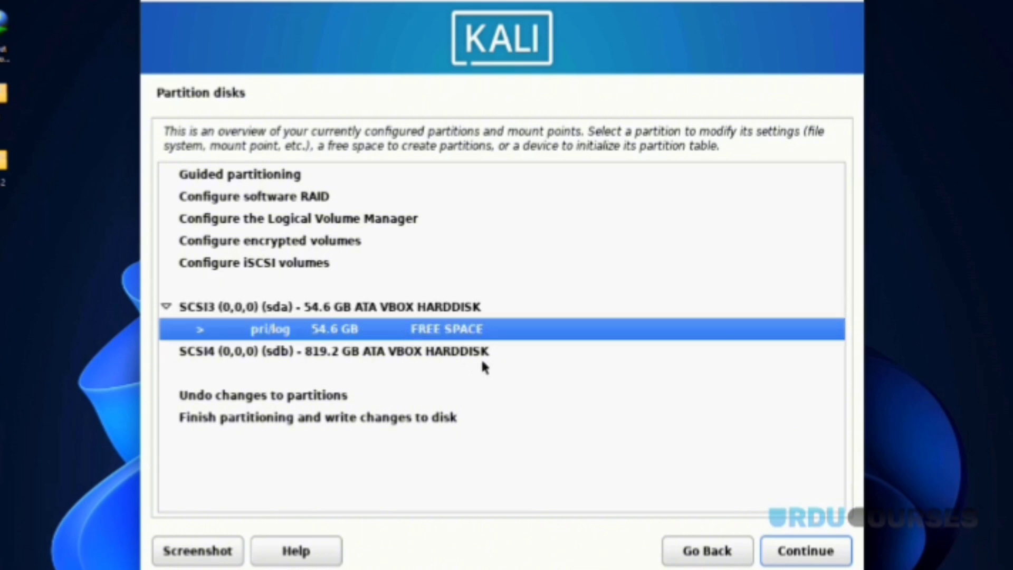
Step: Create a new 8 GB primary partition at the beginning of sda's free space
left_click(787, 551)
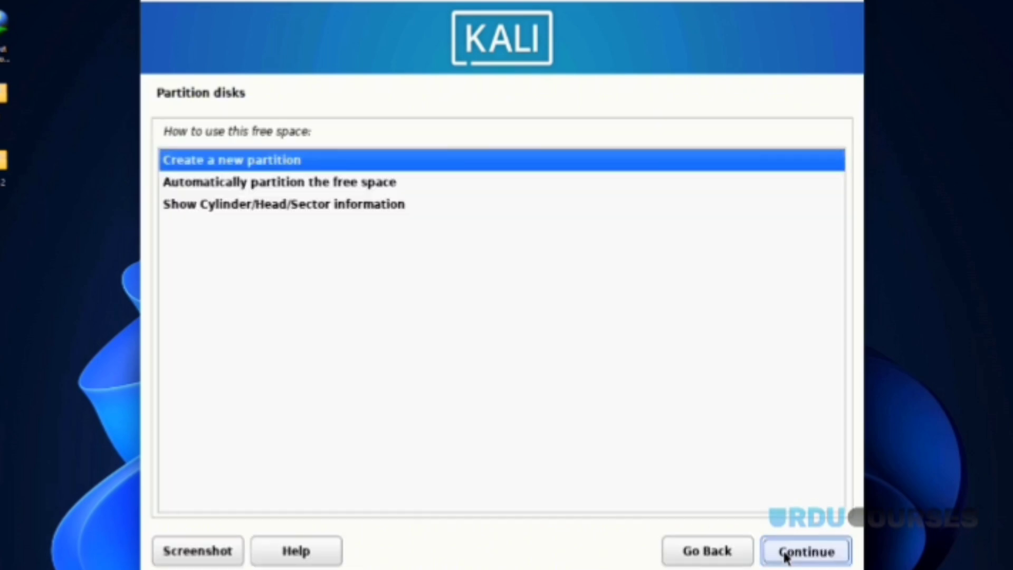
left_click(786, 551)
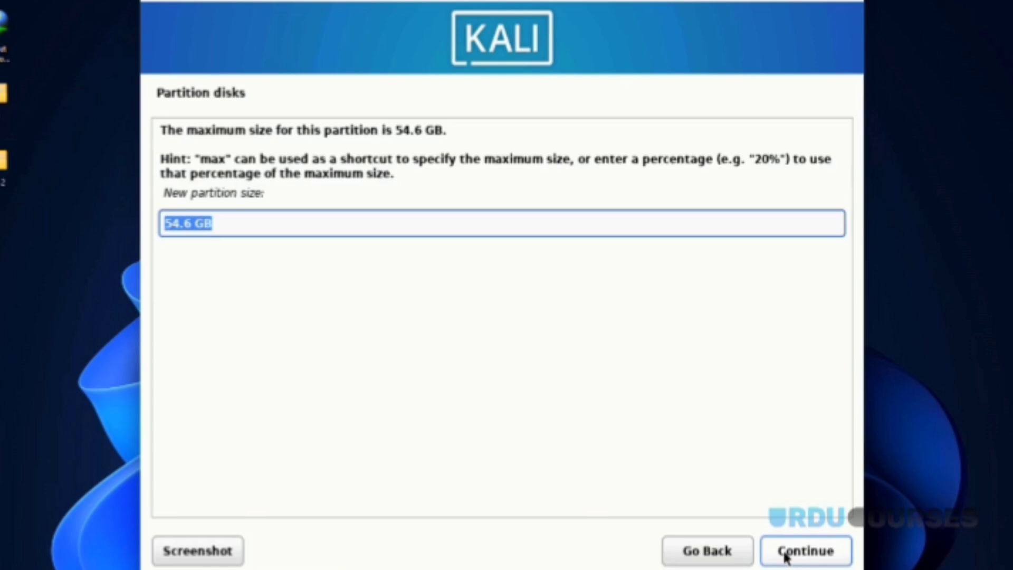
type("8")
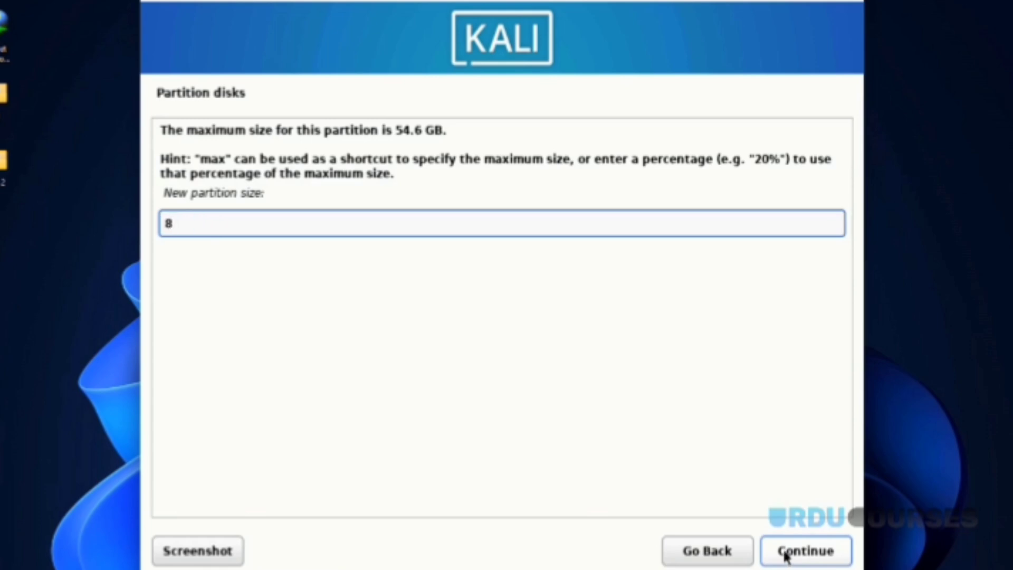
type(" GB")
left_click(808, 554)
left_click(809, 554)
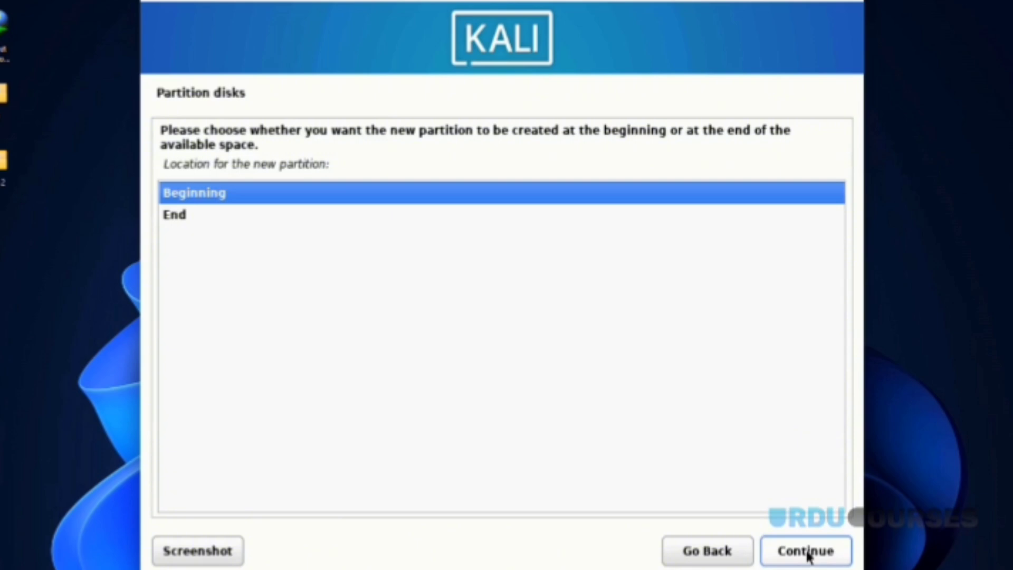
left_click(807, 552)
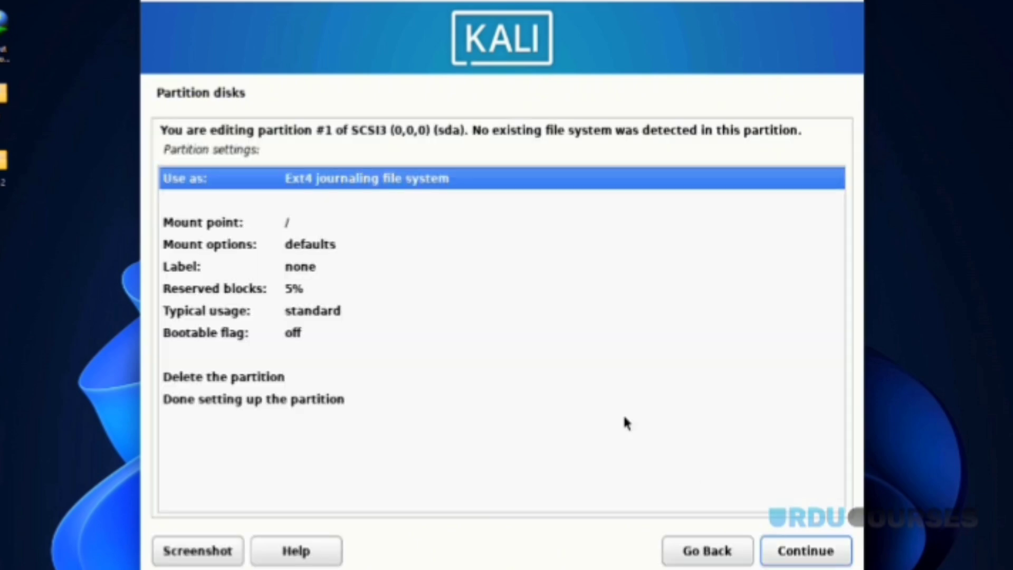
Step: Set the 8 GB partition to be used as swap area and finish its setup
double_click(318, 181)
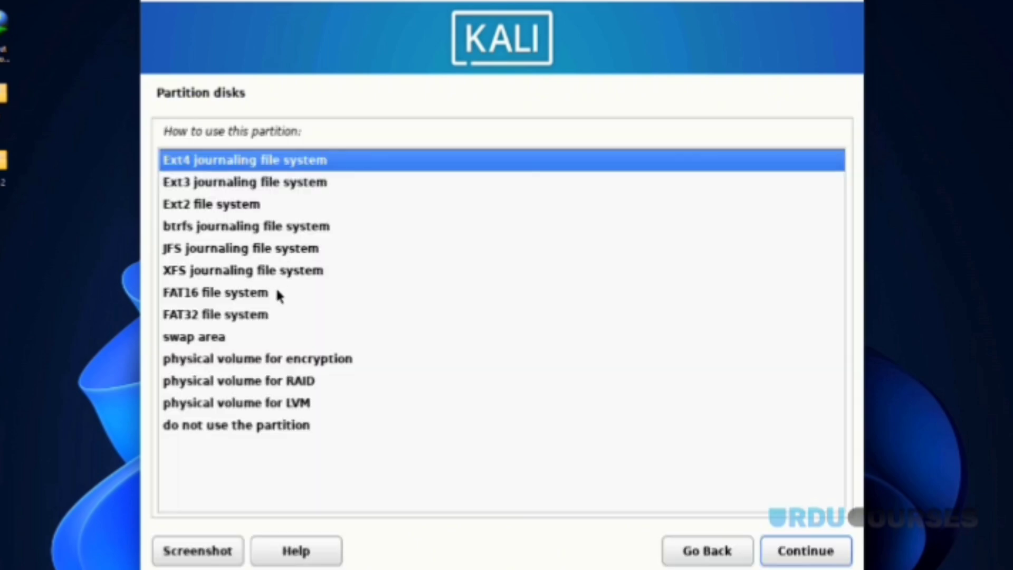
left_click(237, 338)
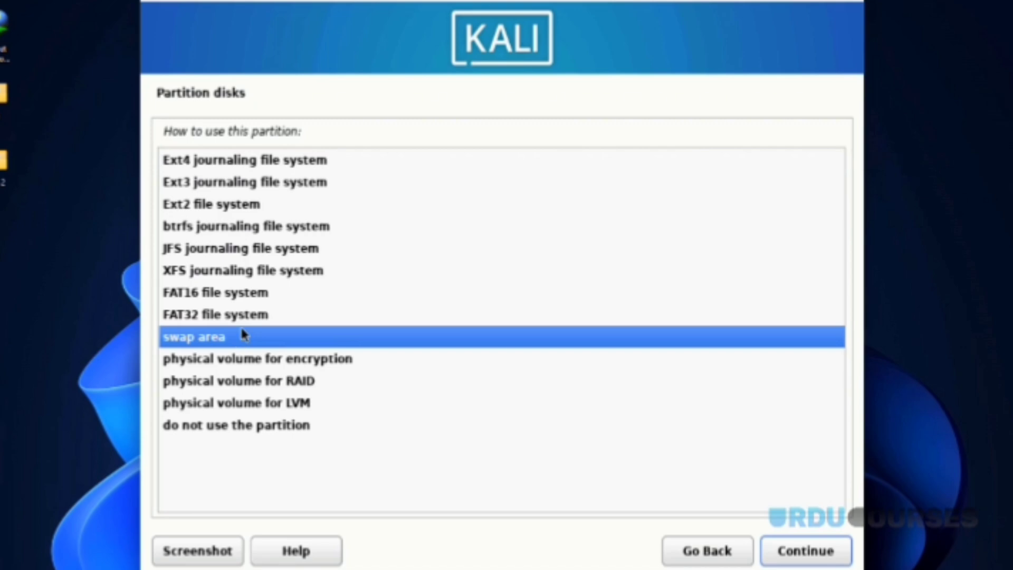
left_click(795, 550)
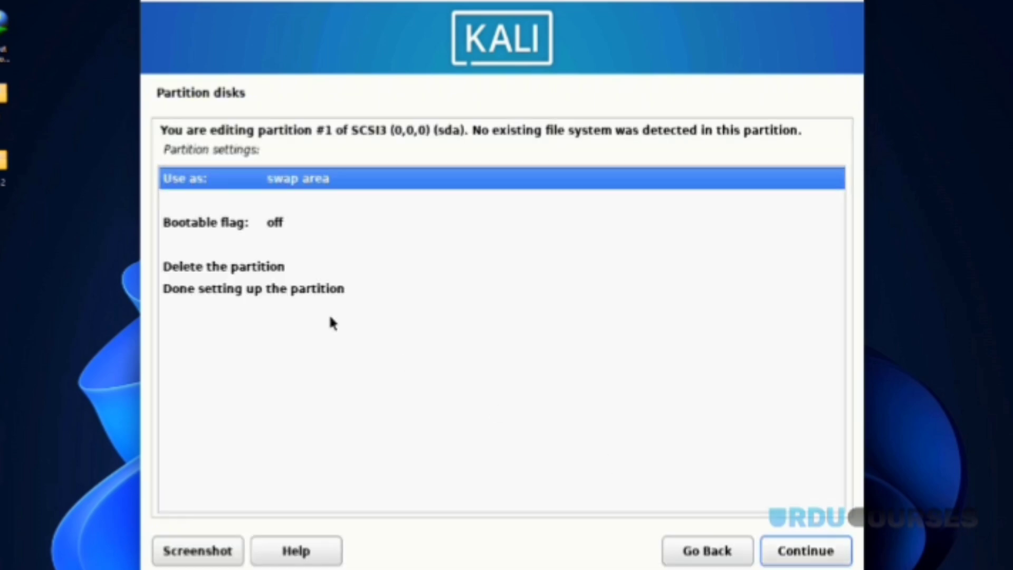
left_click(285, 290)
left_click(788, 549)
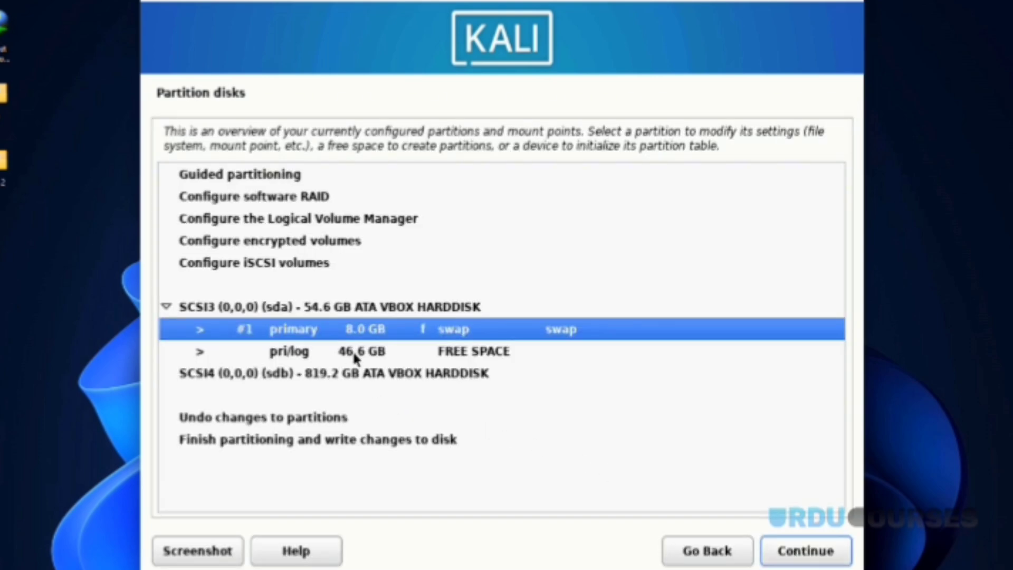
Step: Review the swap partition's delete option without deleting, then select the 46.6 GB free space
double_click(328, 334)
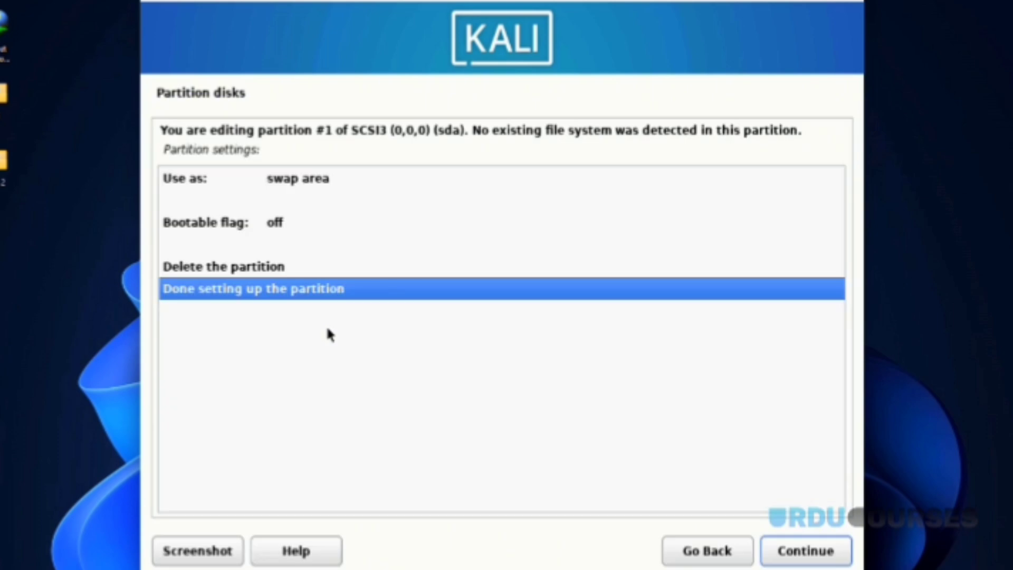
left_click(227, 269)
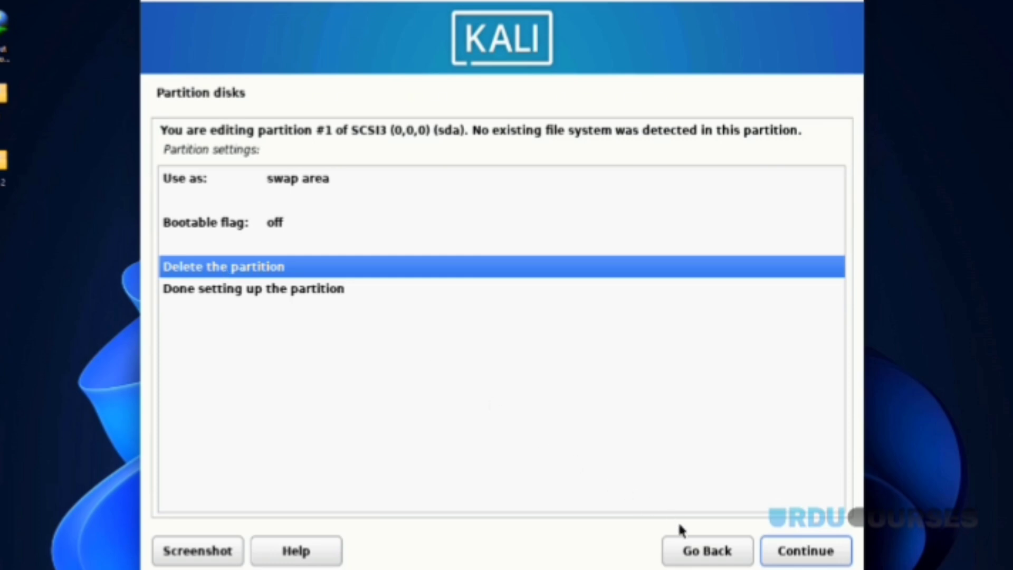
left_click(692, 546)
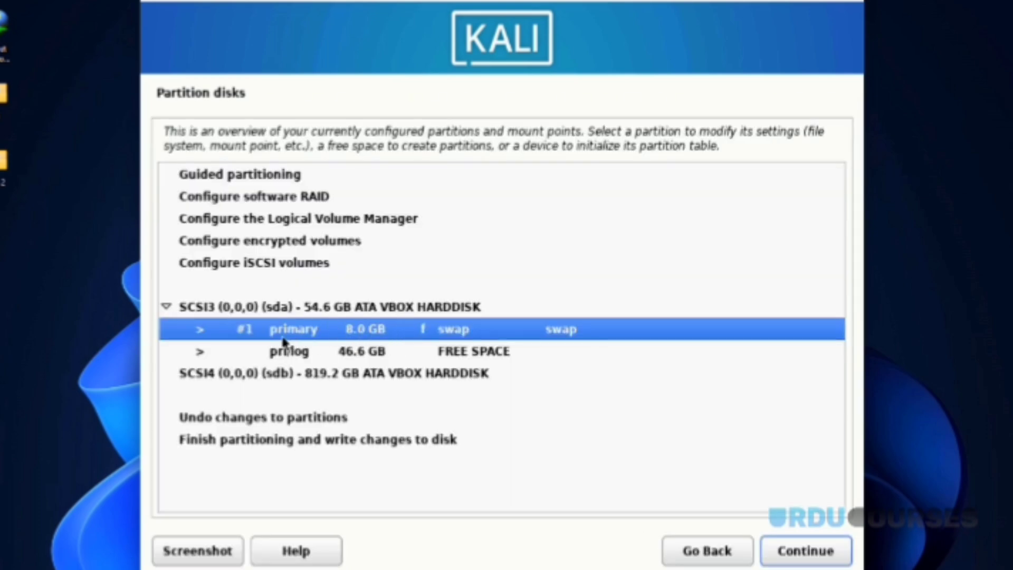
double_click(298, 329)
left_click(214, 275)
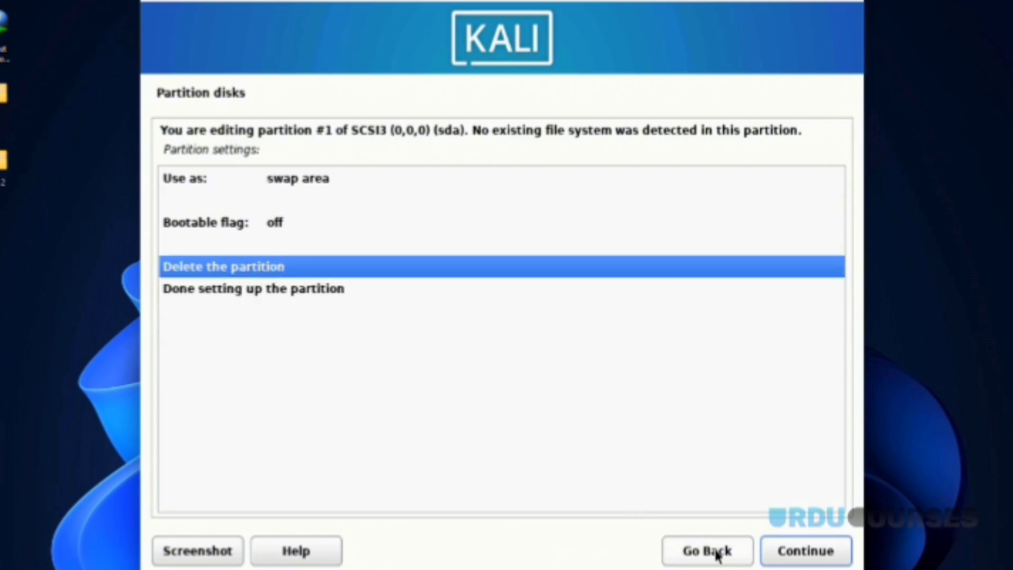
left_click(717, 553)
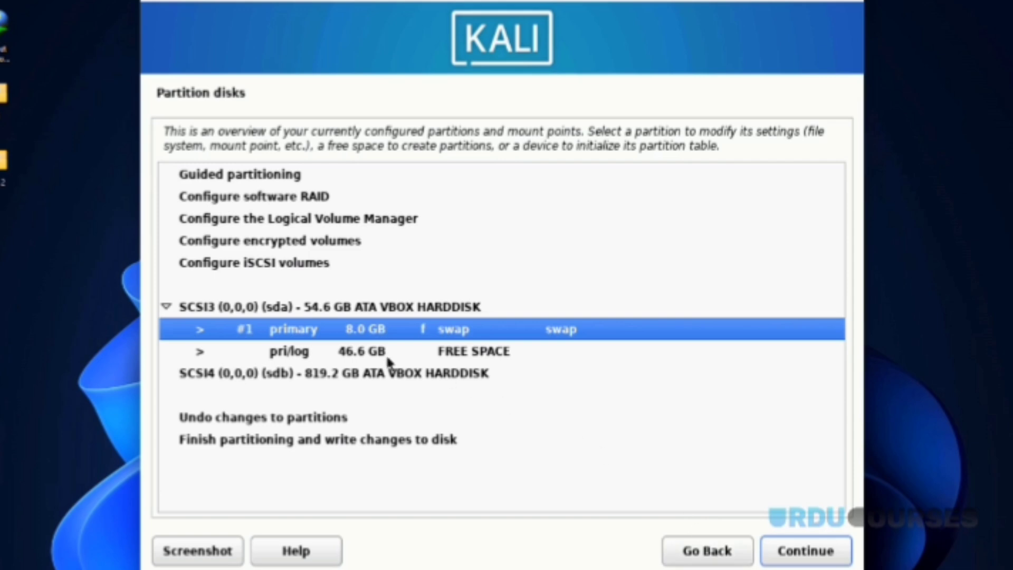
left_click(362, 354)
Step: Create a new 20 GB primary partition at the beginning of the free space
left_click(785, 545)
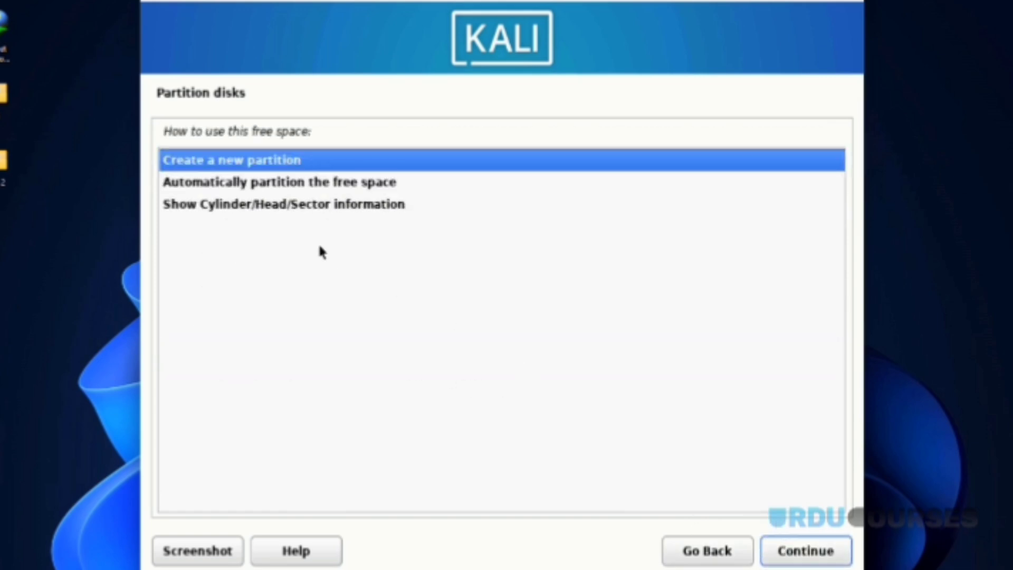
left_click(796, 550)
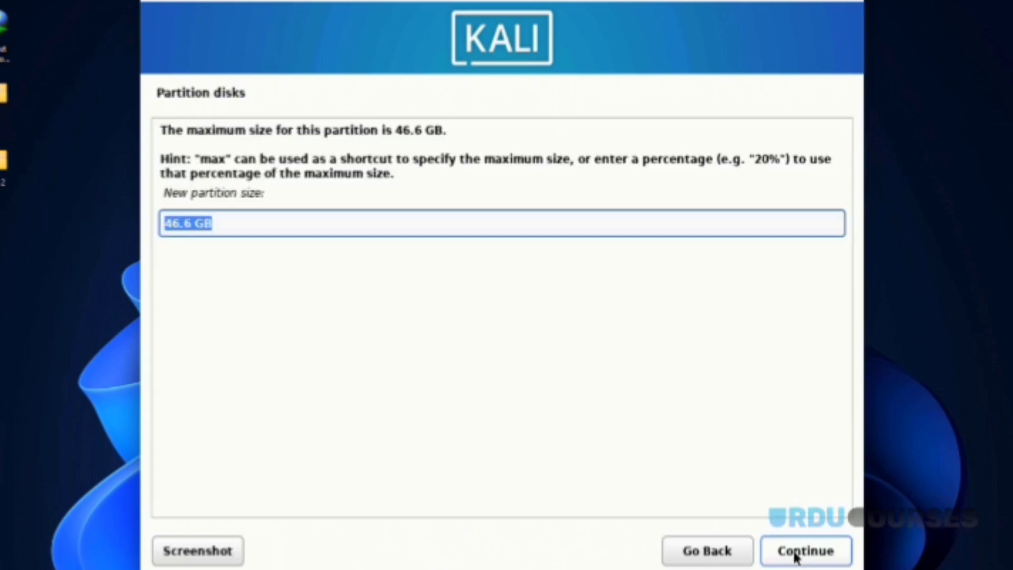
type("20 ")
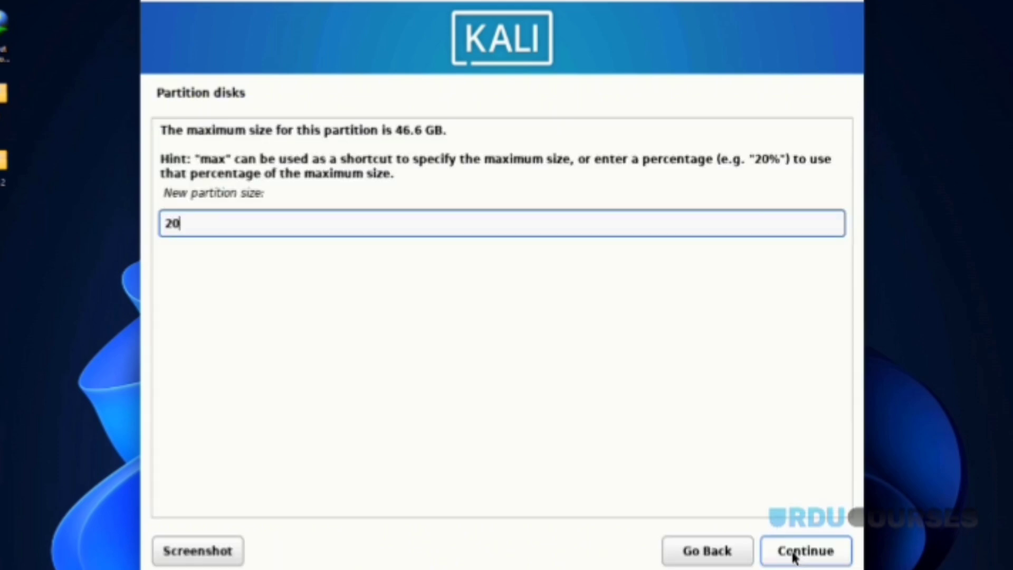
type("GB")
left_click(811, 552)
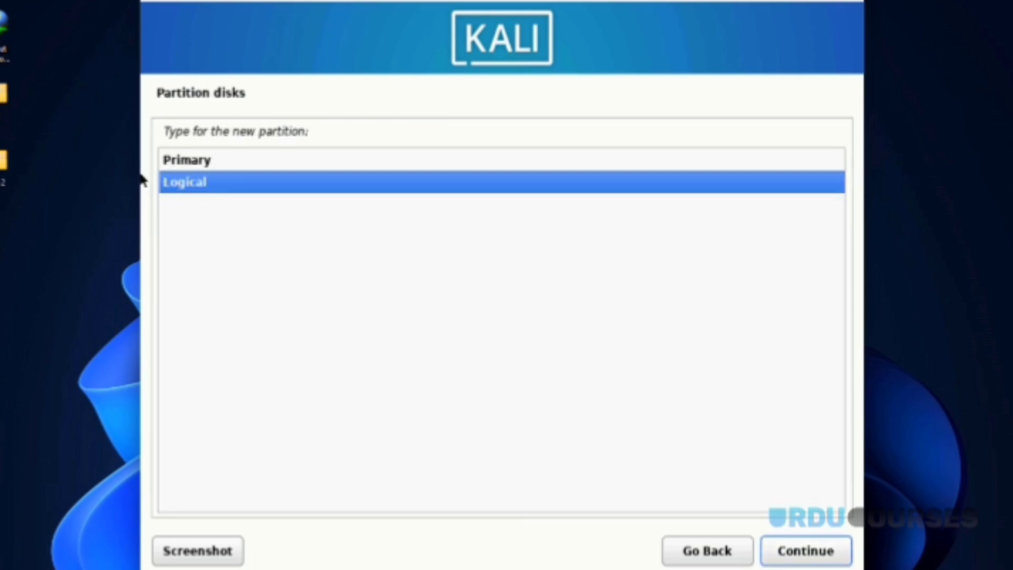
left_click(167, 163)
left_click(771, 549)
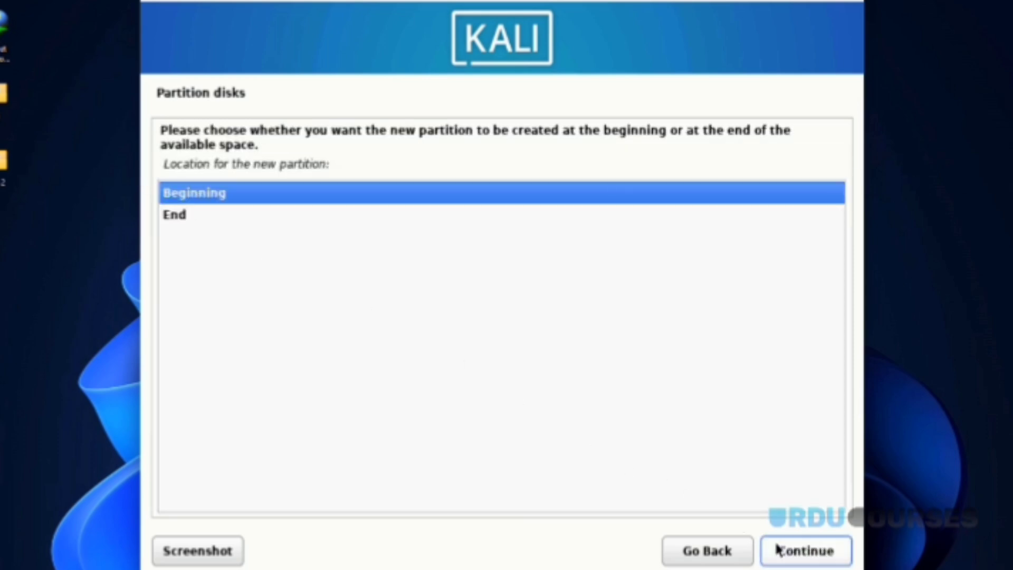
left_click(777, 549)
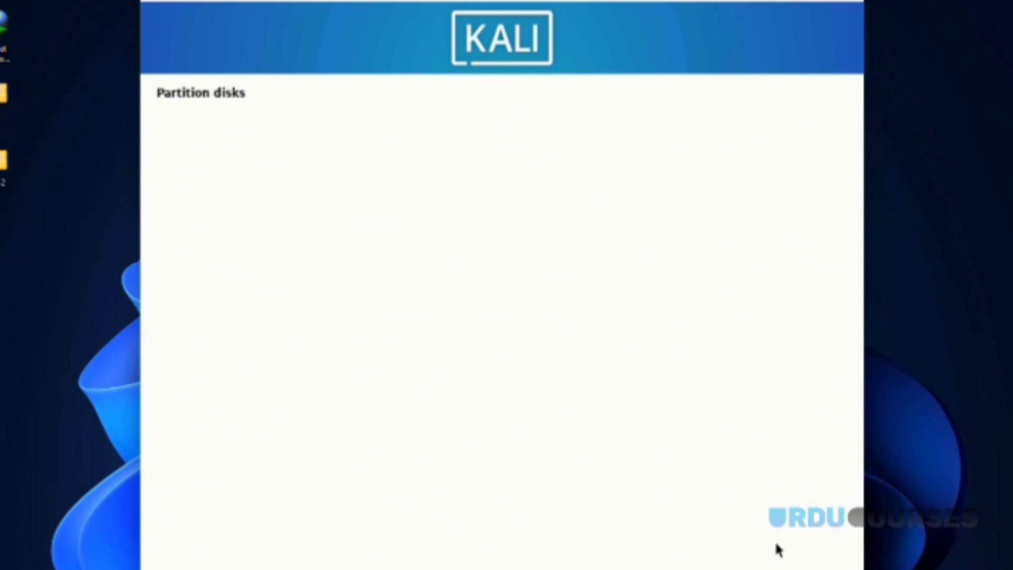
Step: Use partition #2 as Ext4 mounted at /, then select the remaining 26.6 GB free space
left_click(787, 550)
left_click(235, 161)
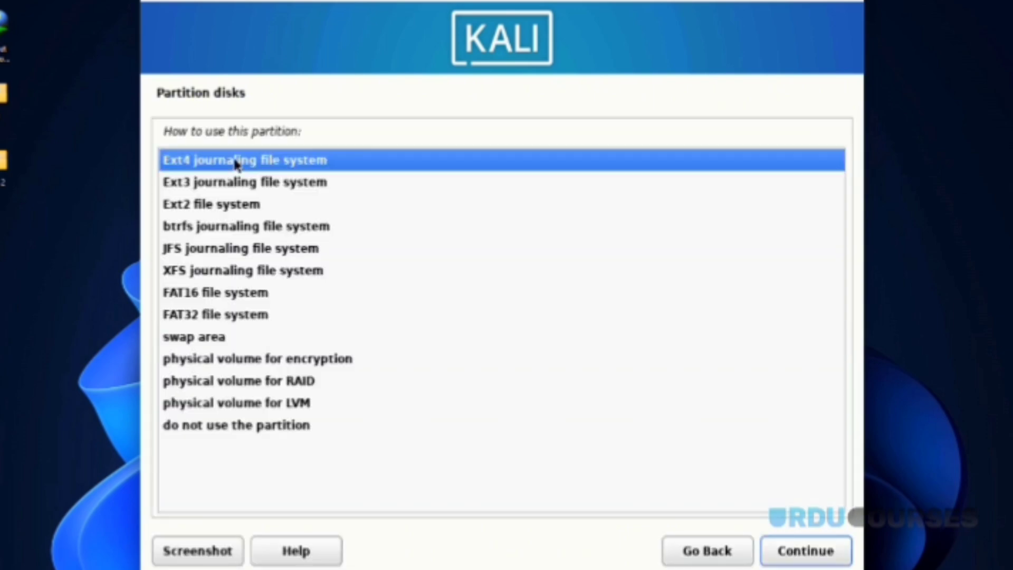
left_click(791, 551)
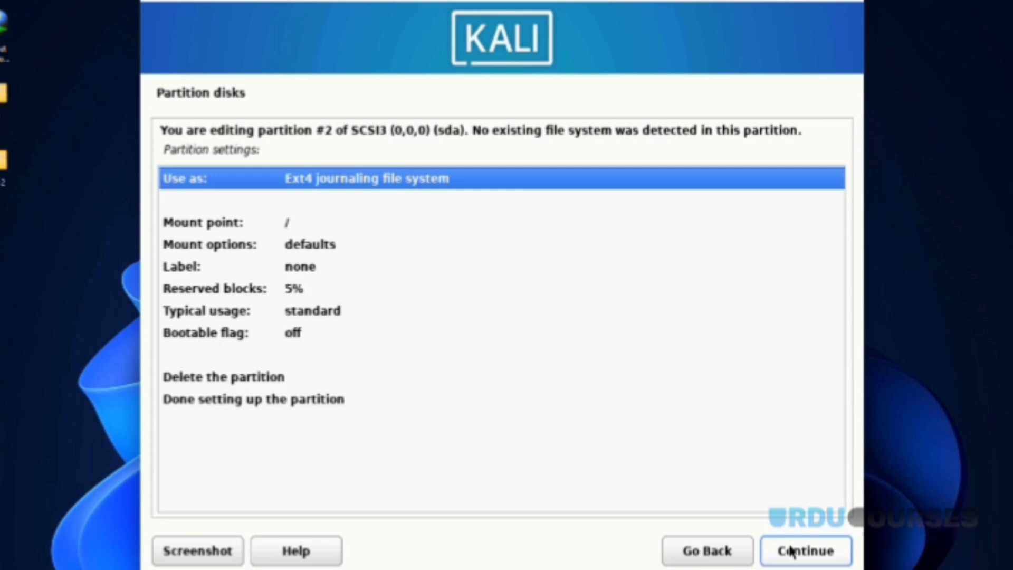
left_click(288, 404)
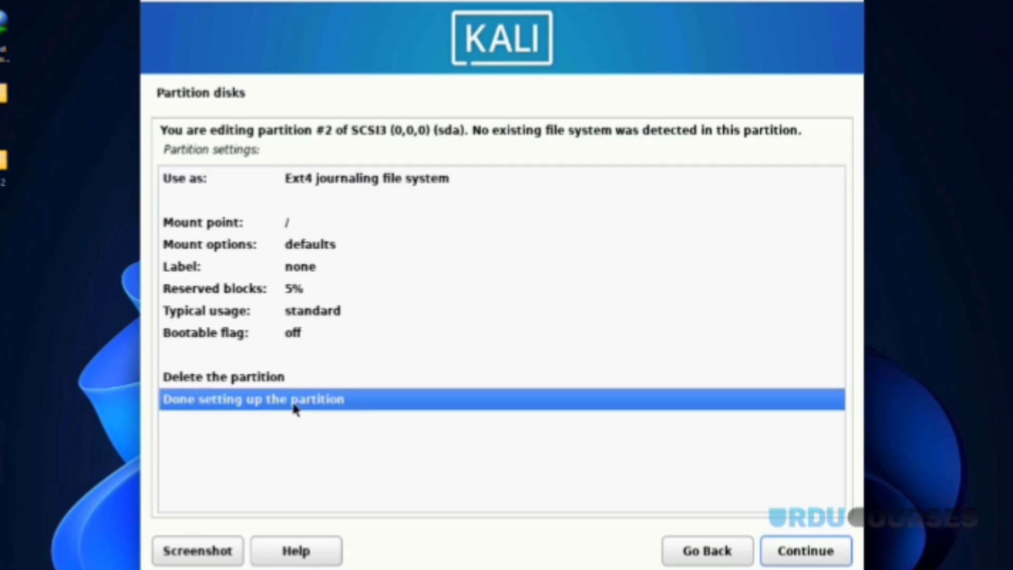
left_click(779, 552)
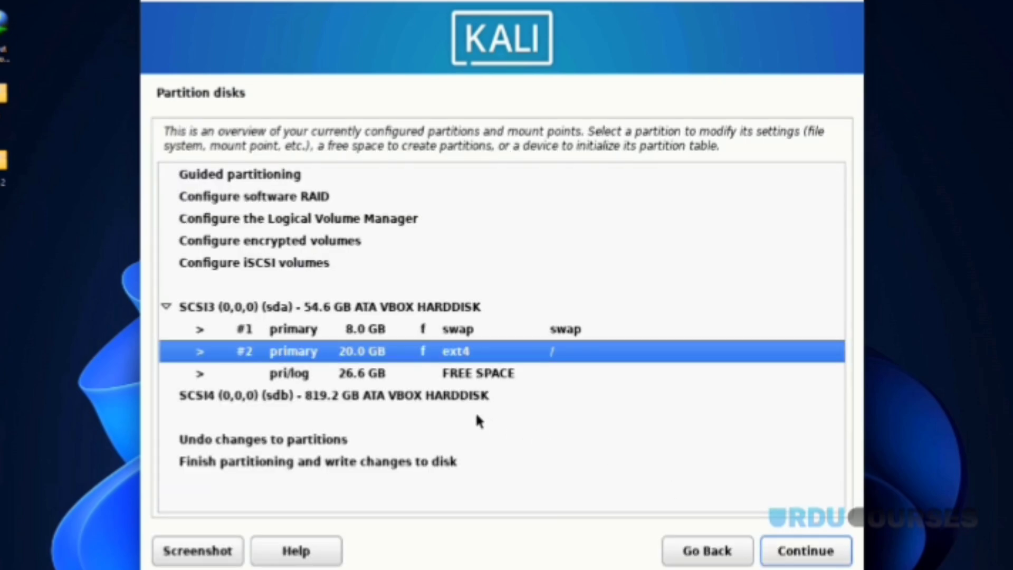
left_click(447, 379)
Step: Turn the remaining 26.6 GB free space into a primary ext4 partition mounted at /home
left_click(779, 554)
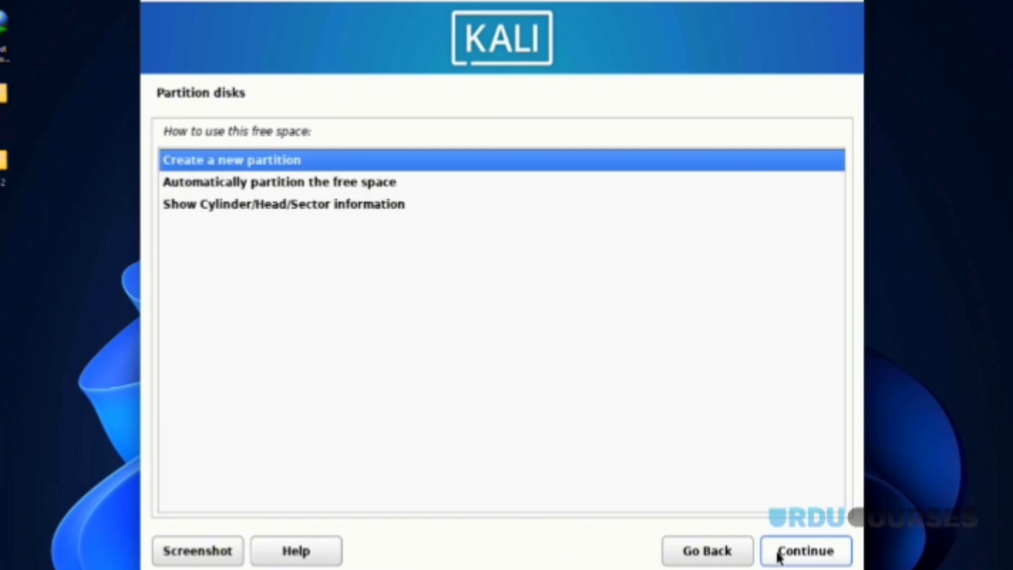
left_click(781, 555)
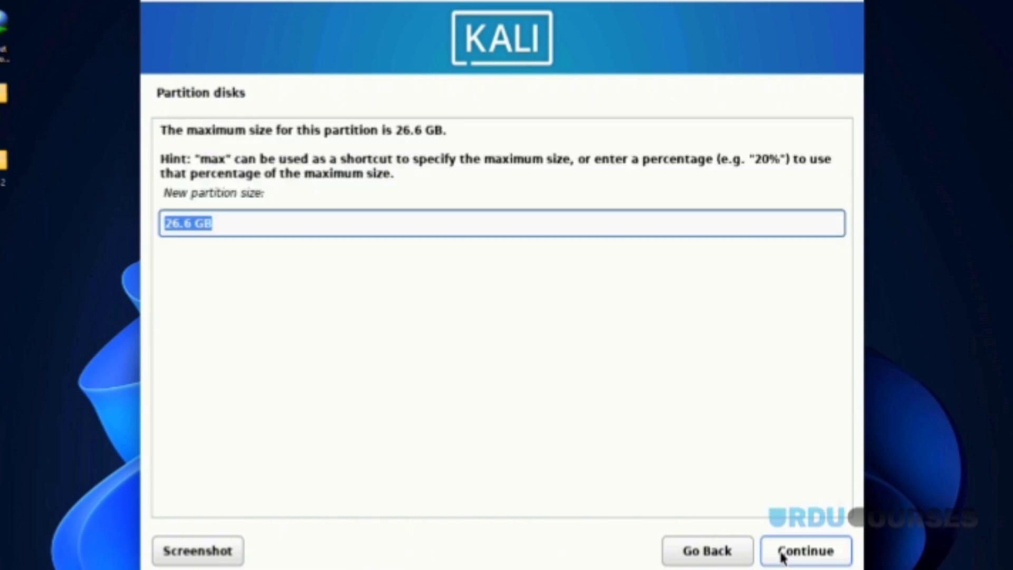
left_click(782, 555)
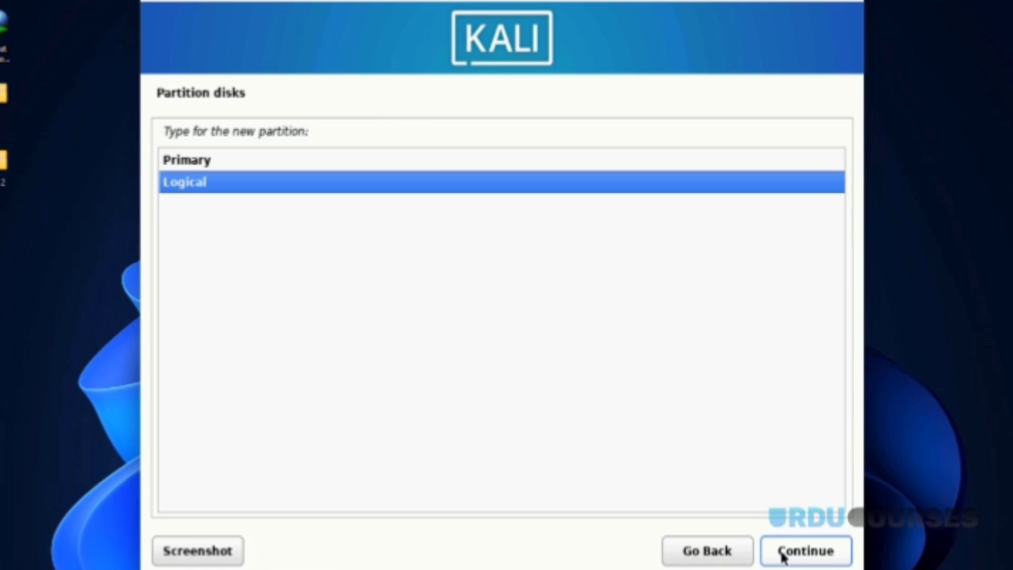
left_click(200, 165)
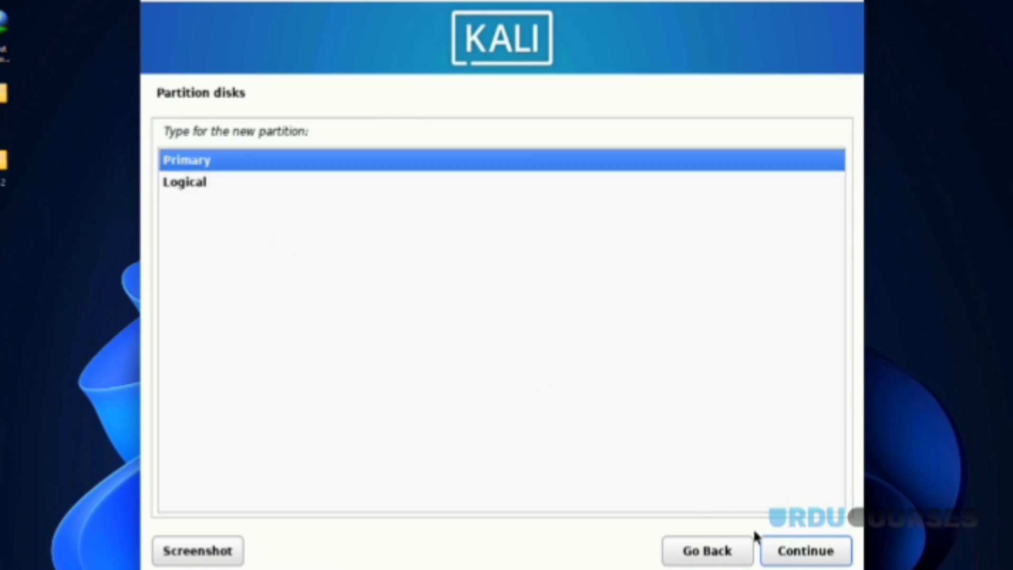
left_click(776, 543)
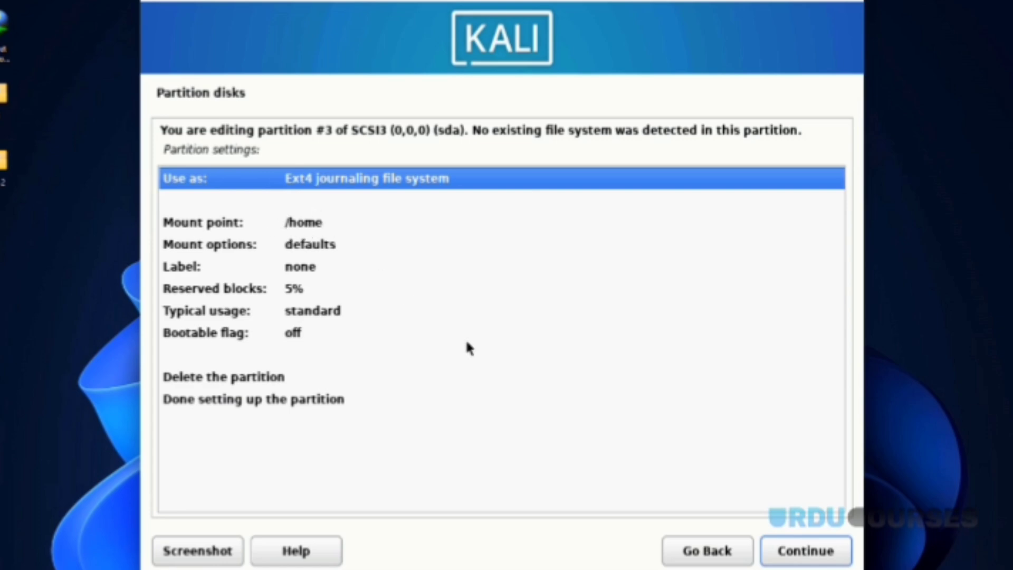
left_click(233, 399)
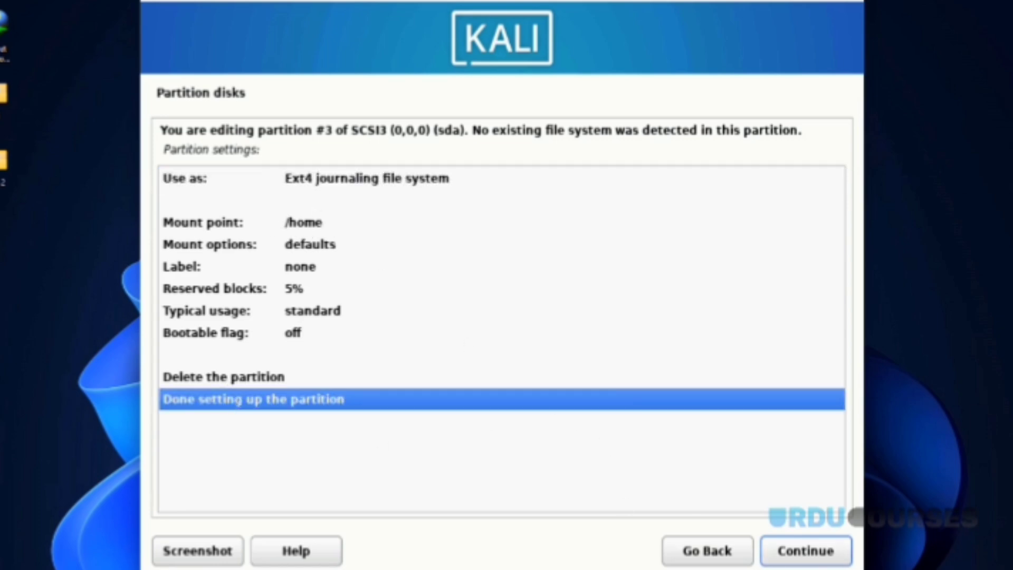
left_click(812, 551)
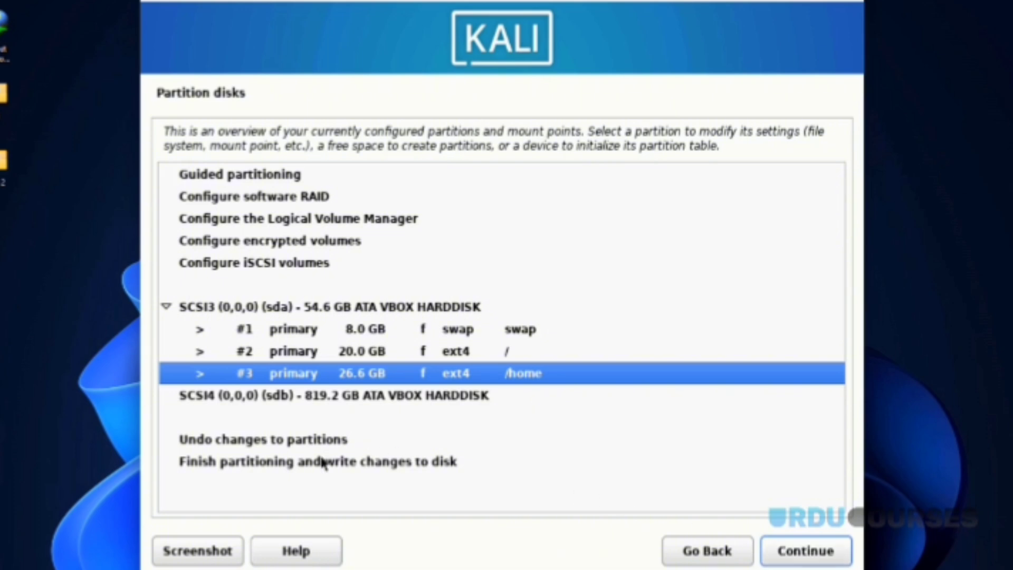
left_click(259, 464)
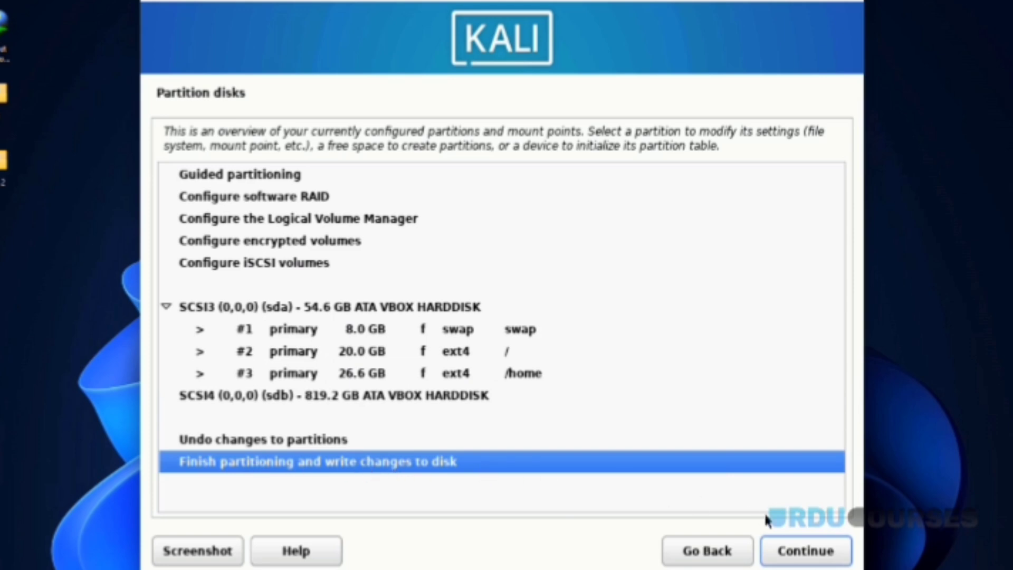
Step: Write the swap, root and /home partition layout to disk, then install the default software selection
left_click(807, 549)
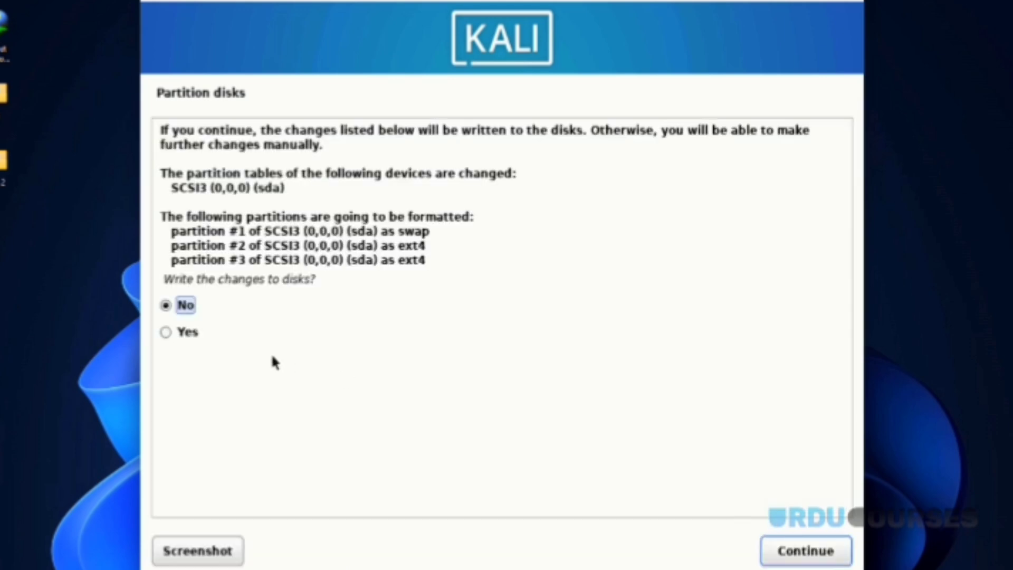
left_click(166, 331)
left_click(816, 554)
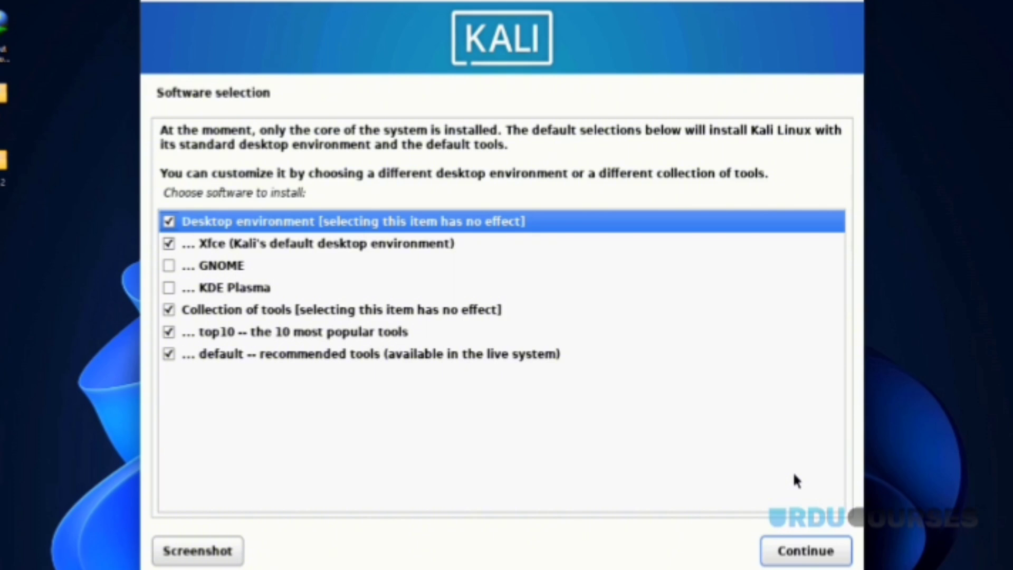
left_click(805, 551)
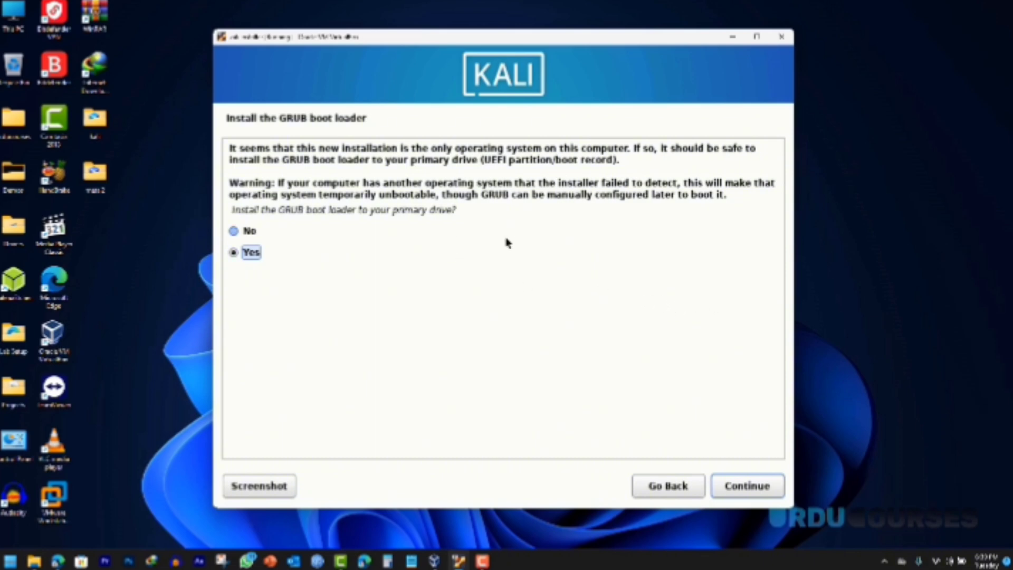
Step: Install the GRUB boot loader to /dev/sda and let the Kali system reboot
left_click(251, 231)
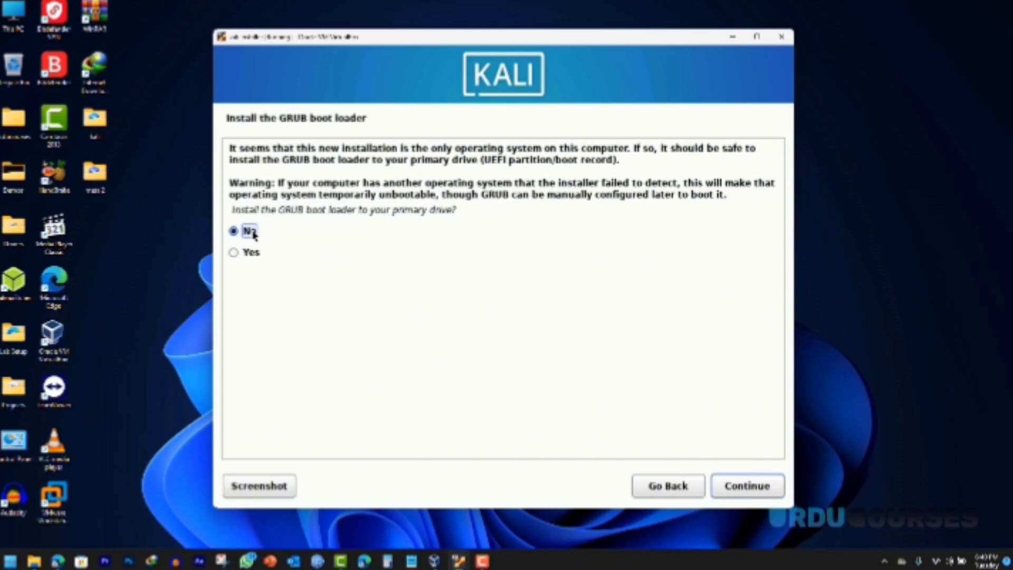
left_click(254, 251)
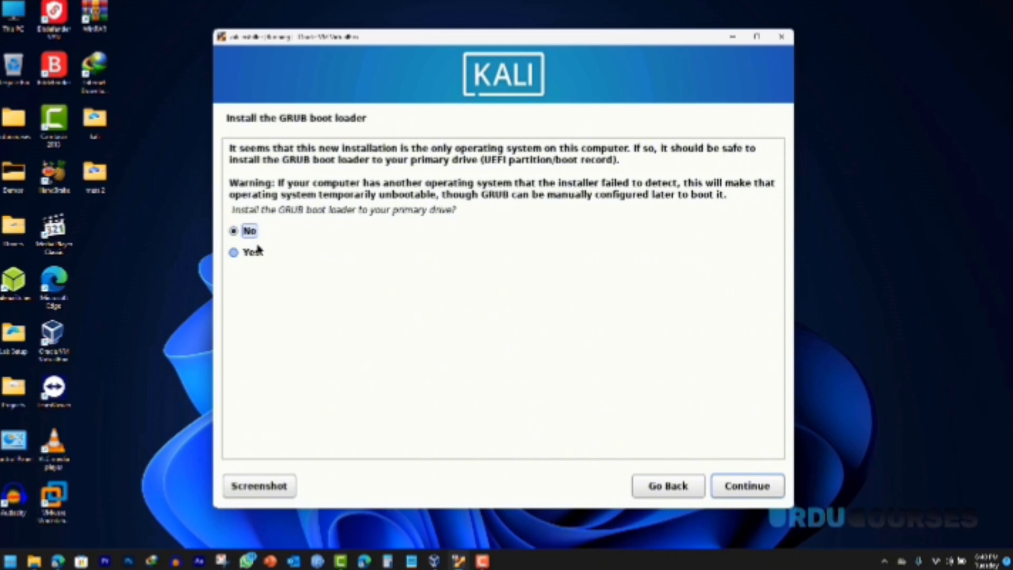
left_click(734, 483)
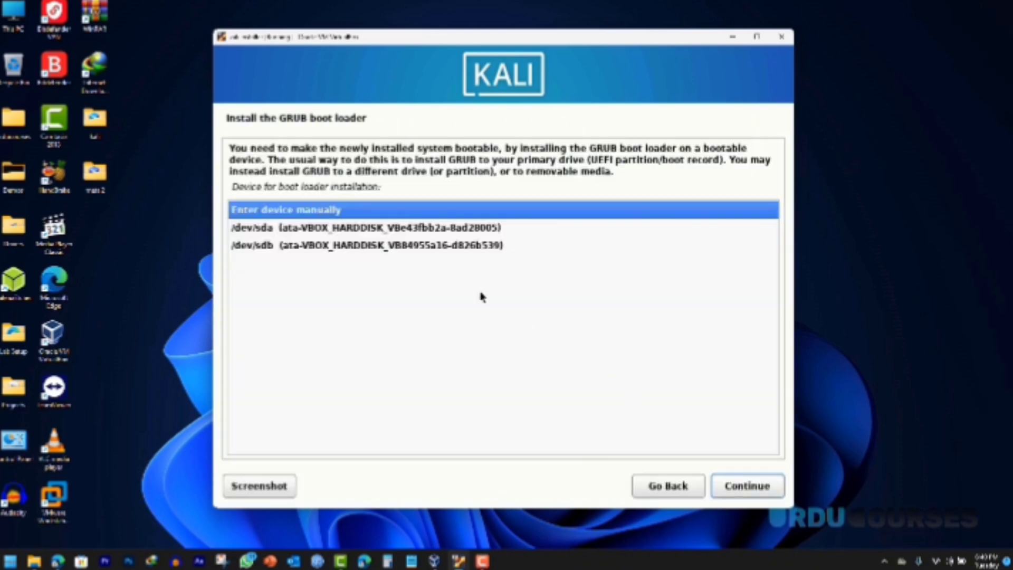
left_click(323, 228)
left_click(744, 486)
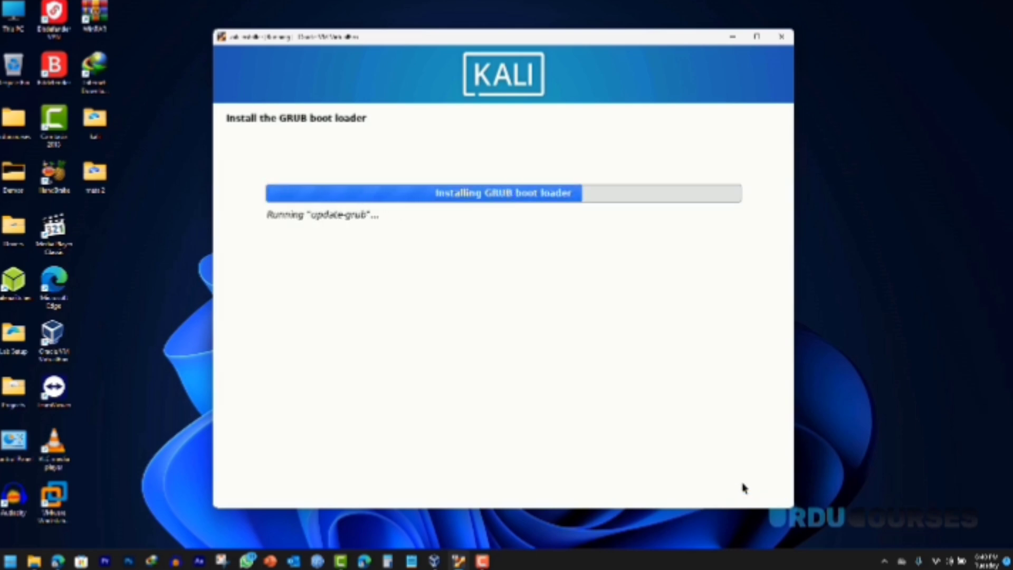
Step: Log in to the installed Kali system as user 'kali' with the account password
type("kali")
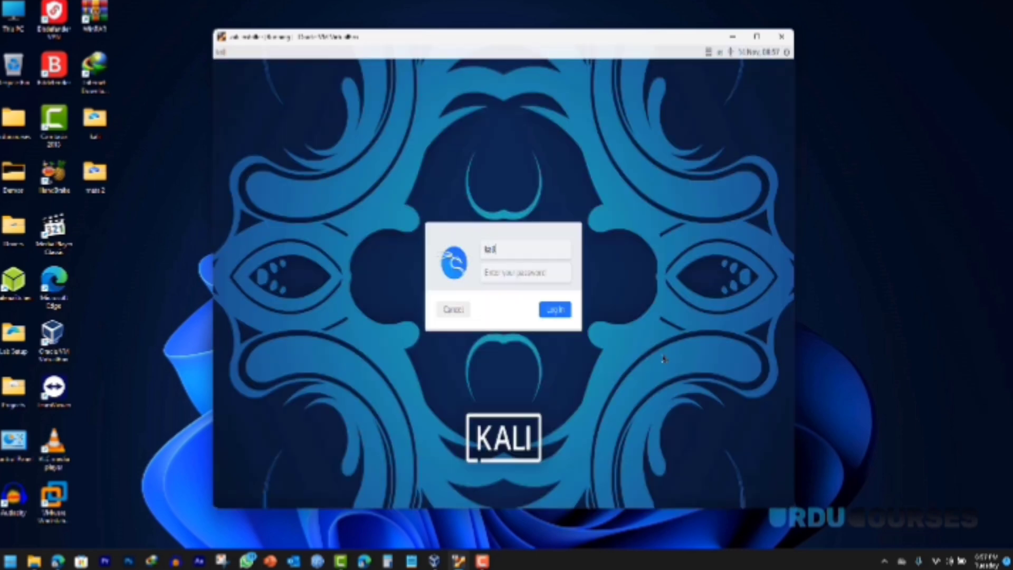
left_click(531, 270)
type("kali")
left_click(552, 312)
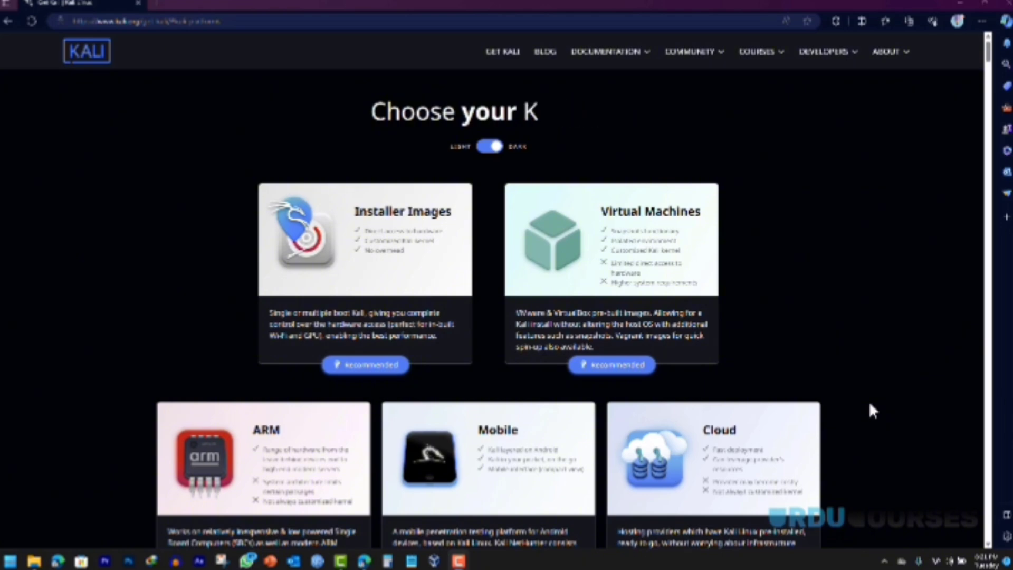
Step: Scroll kali.org's Choose your Platform page and open the Live Boot download page
scroll(870, 405, "down", 3)
scroll(870, 410, "down", 2)
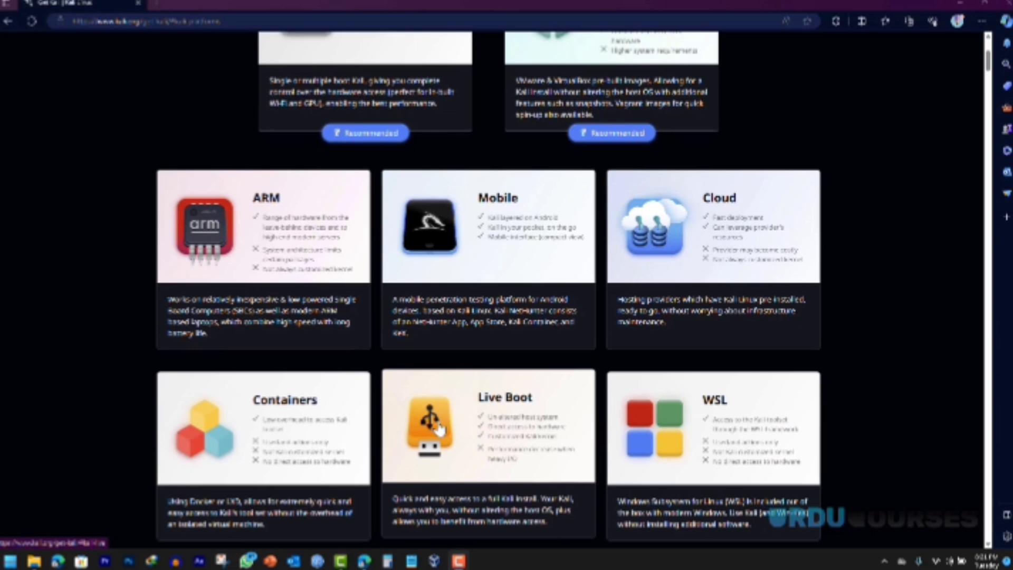
scroll(440, 429, "down", 3)
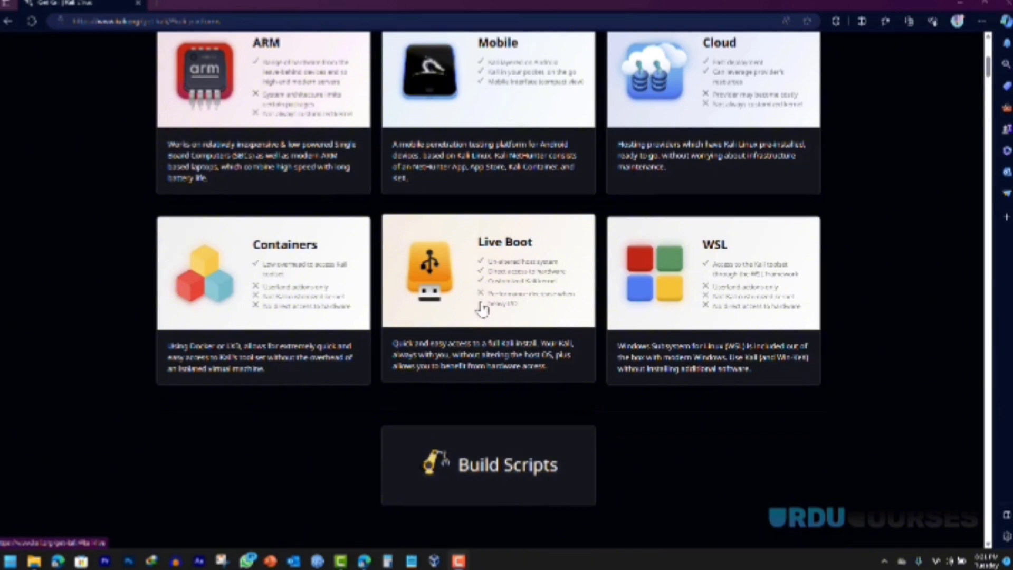
scroll(481, 310, "up", 7)
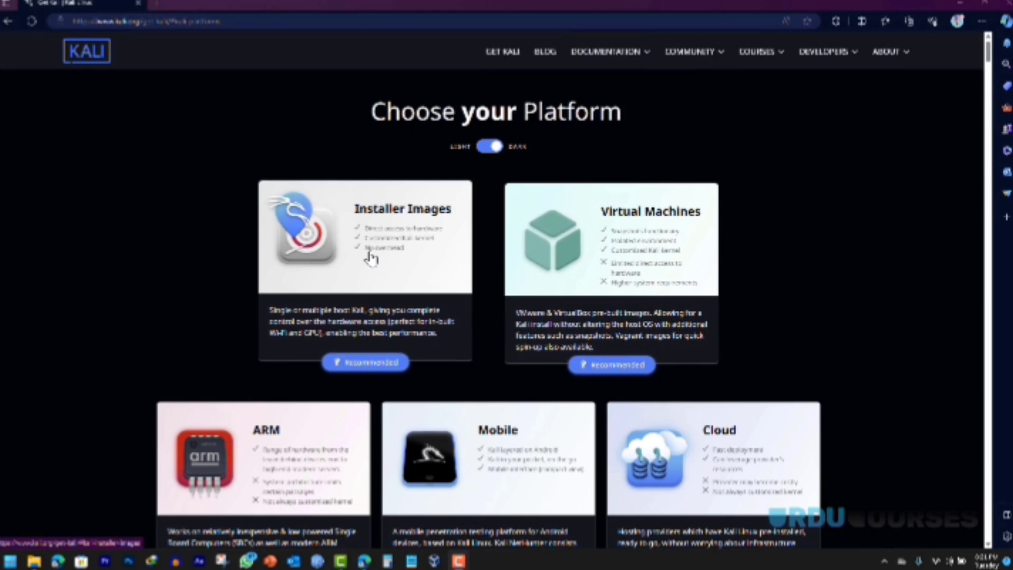
scroll(481, 270, "down", 5)
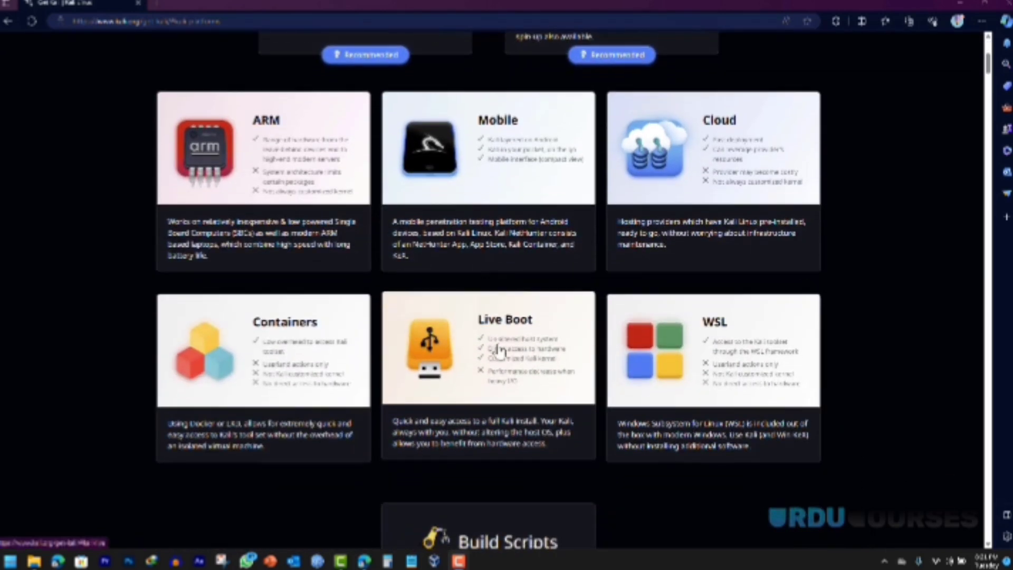
left_click(499, 351)
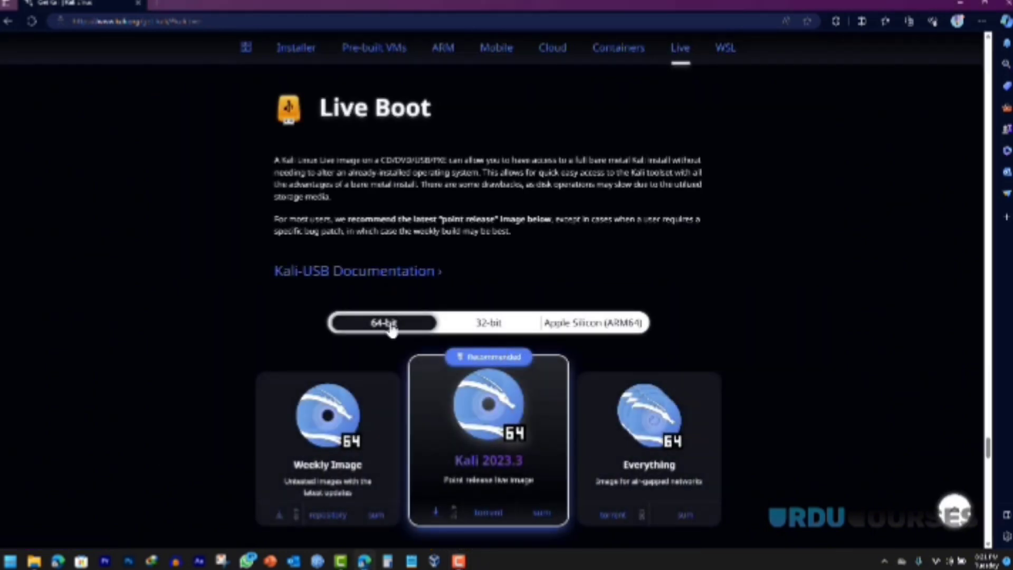
left_click(479, 325)
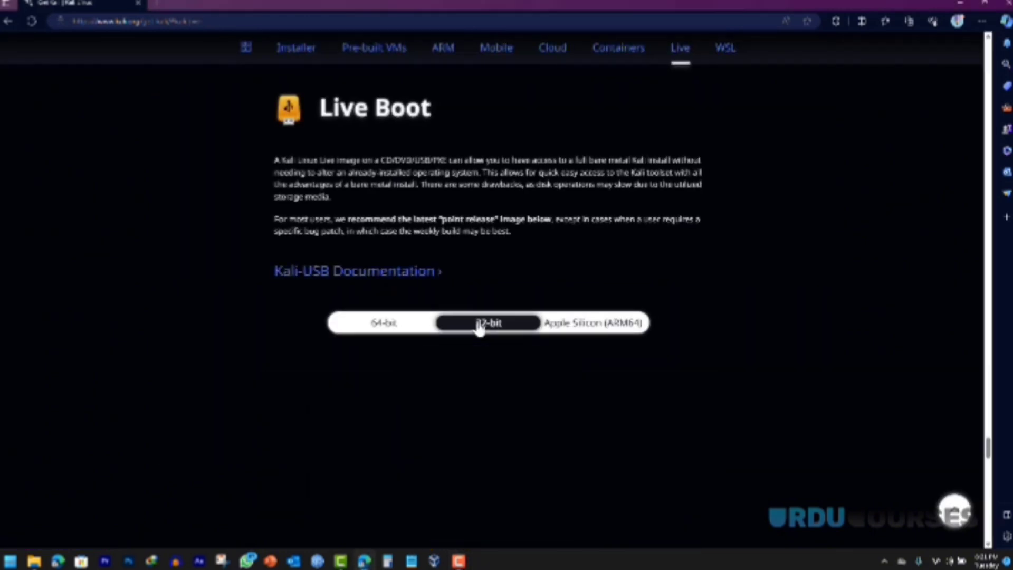
left_click(569, 324)
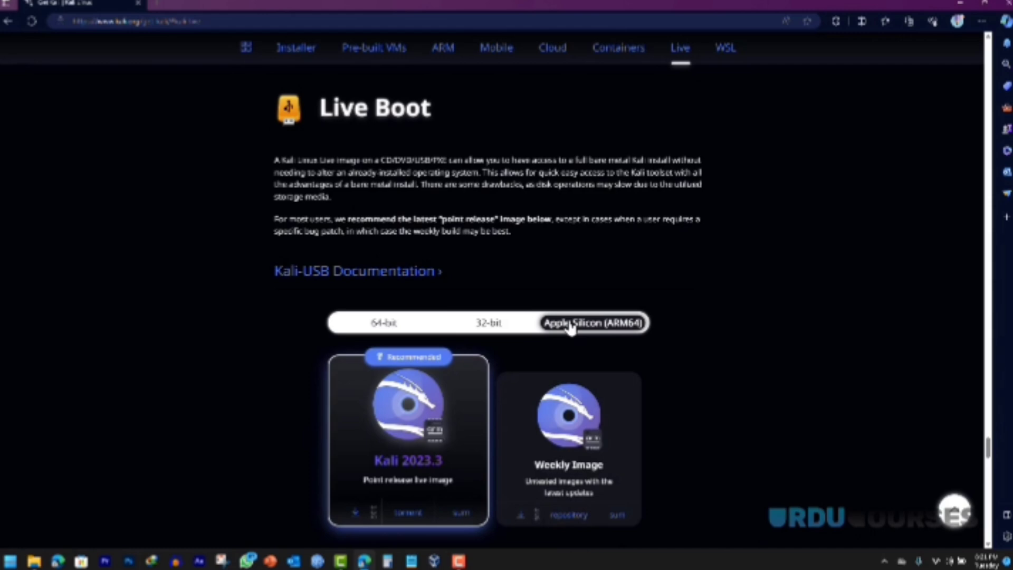
left_click(378, 334)
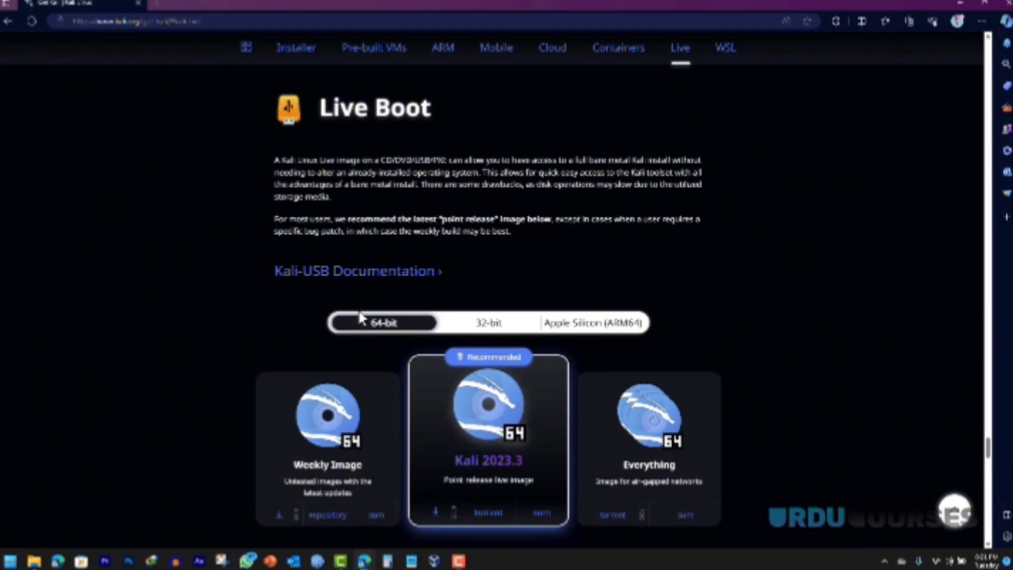
scroll(365, 316, "down", 1)
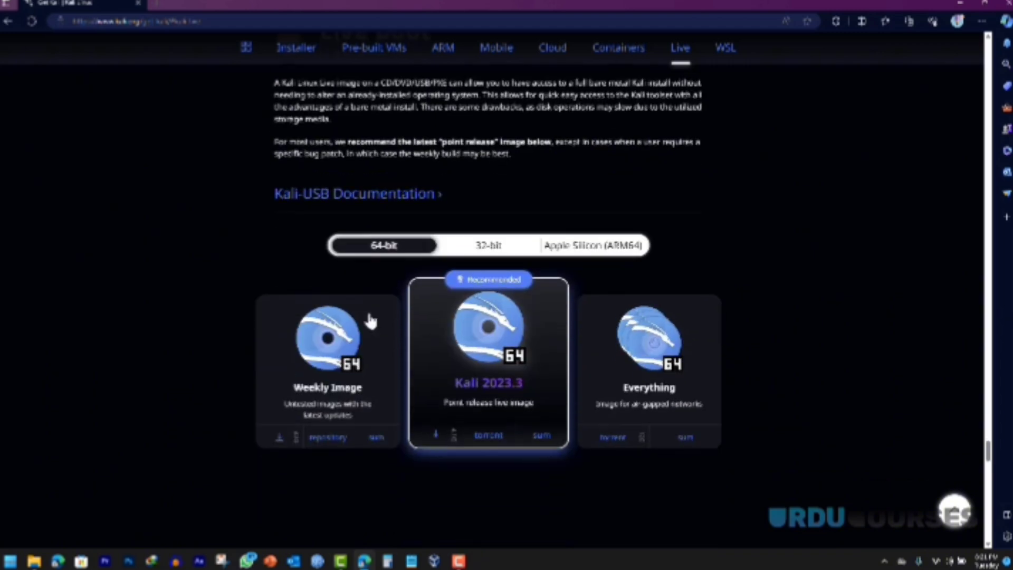
left_click(436, 437)
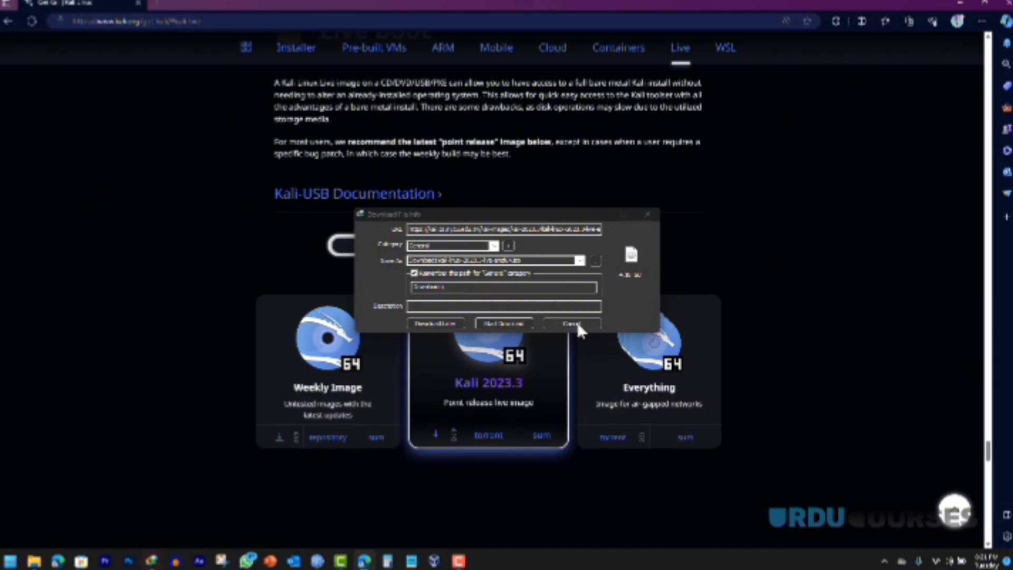
left_click(577, 322)
left_click(533, 320)
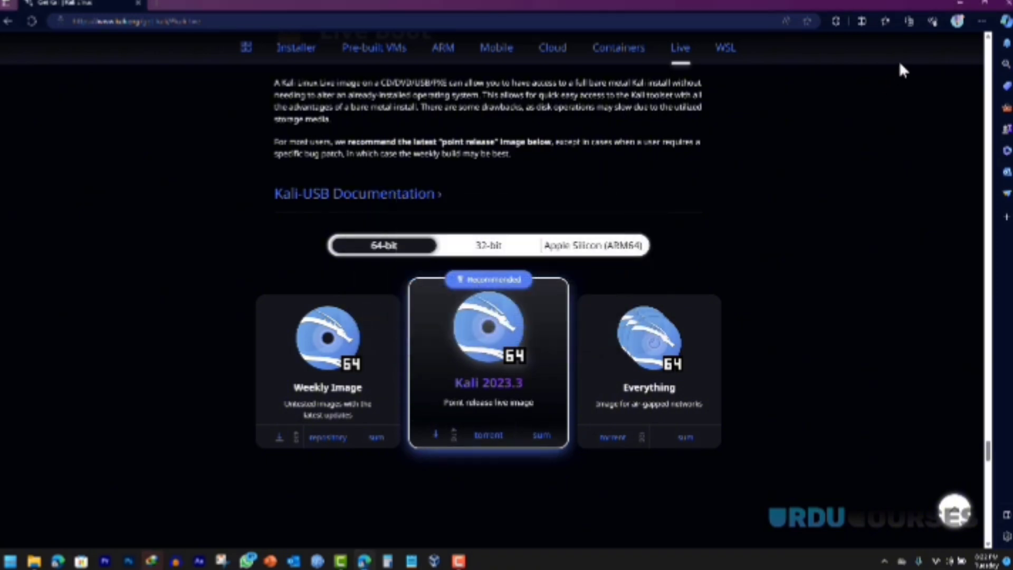
Step: Open the Lab Setup folder, select the Kali installer ISO, and open This PC
left_click(958, 4)
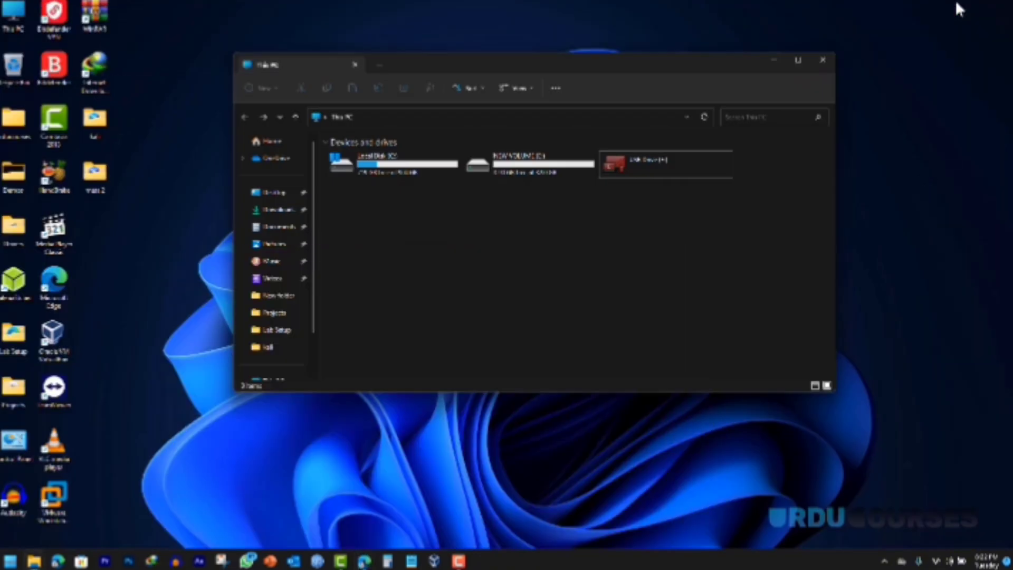
left_click(816, 61)
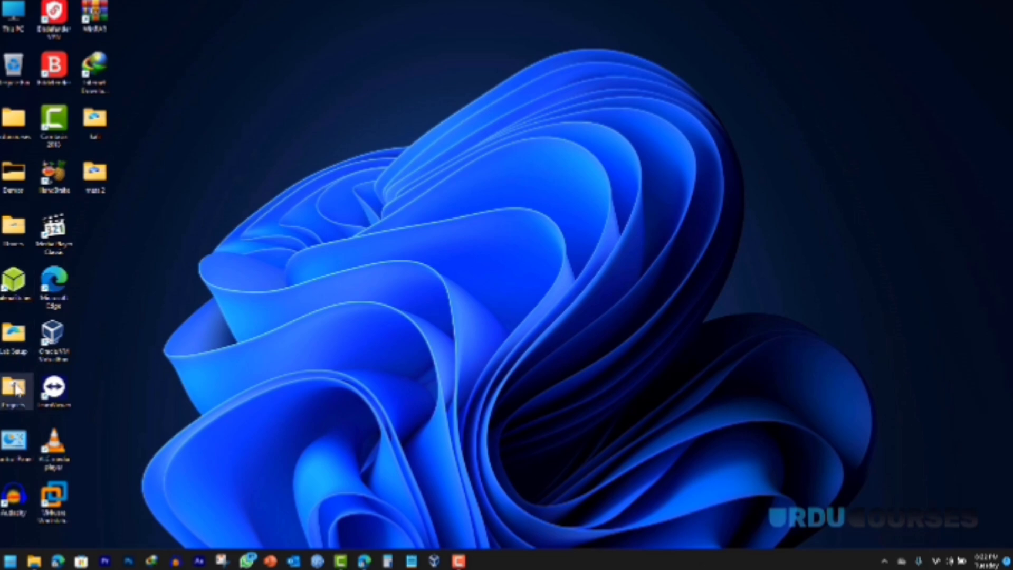
double_click(15, 350)
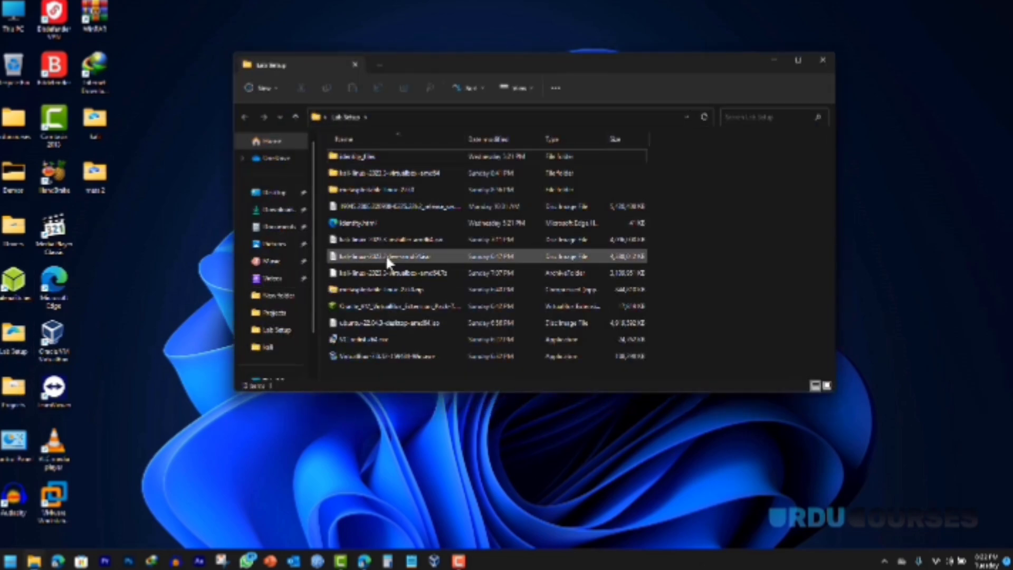
left_click(366, 256)
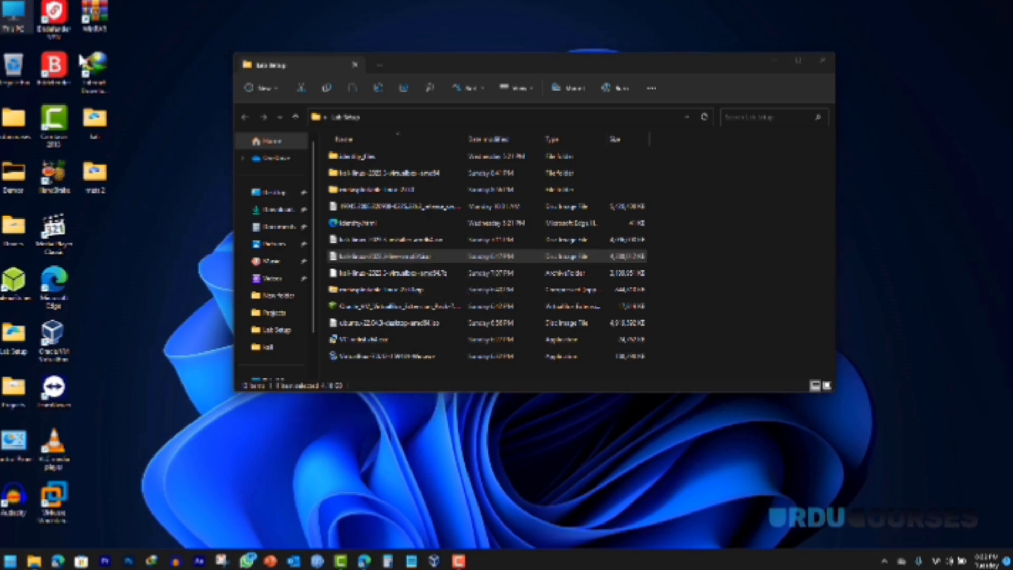
key("super+e")
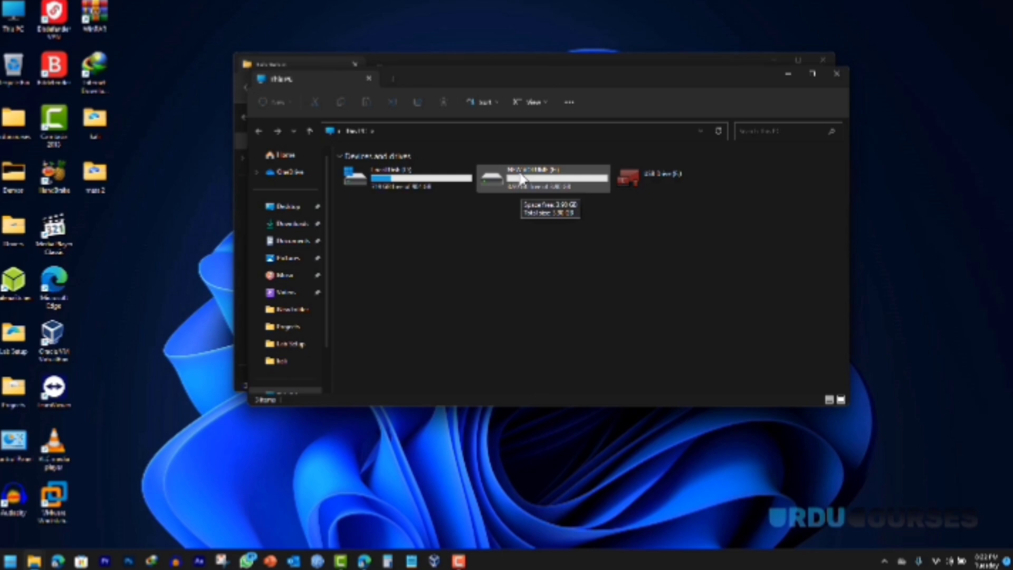
Step: Open Computer Management from This PC and go to Disk Management
right_click(15, 12)
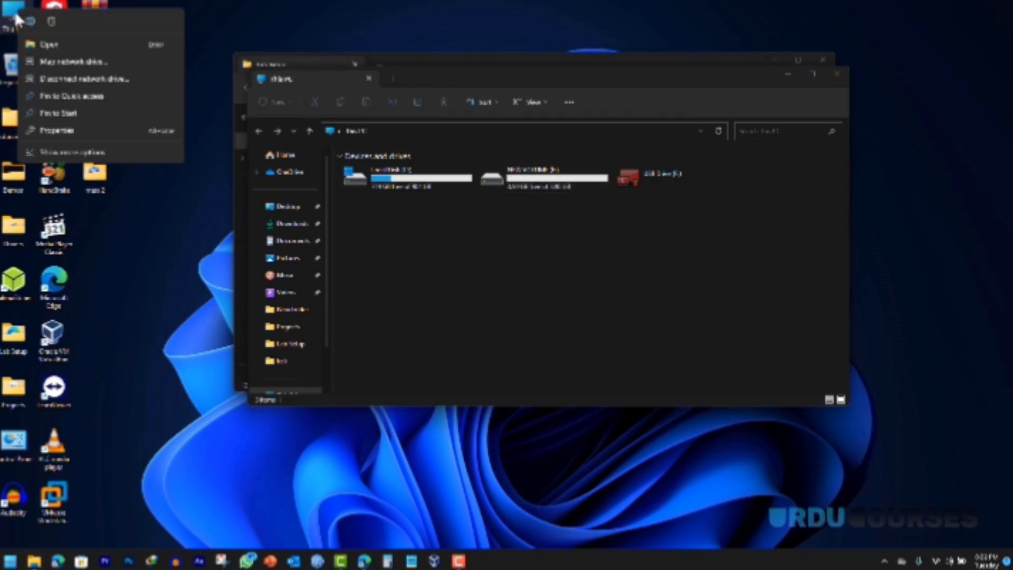
left_click(65, 153)
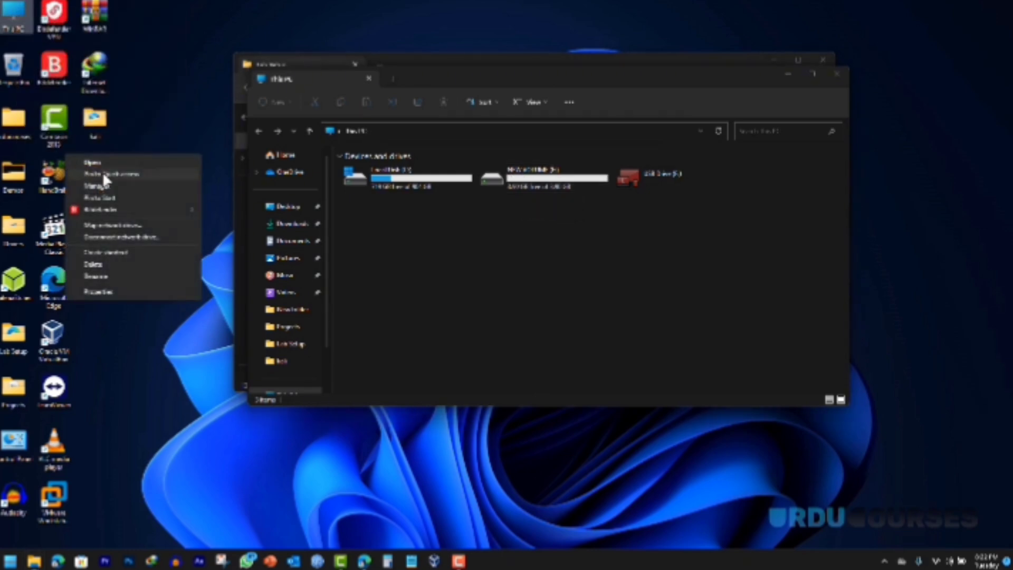
left_click(97, 187)
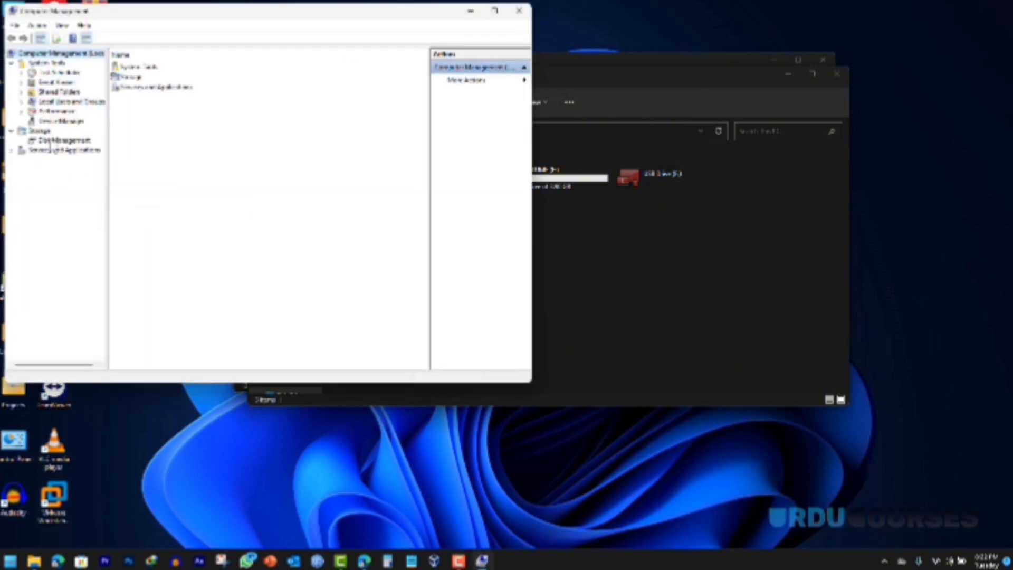
left_click(58, 141)
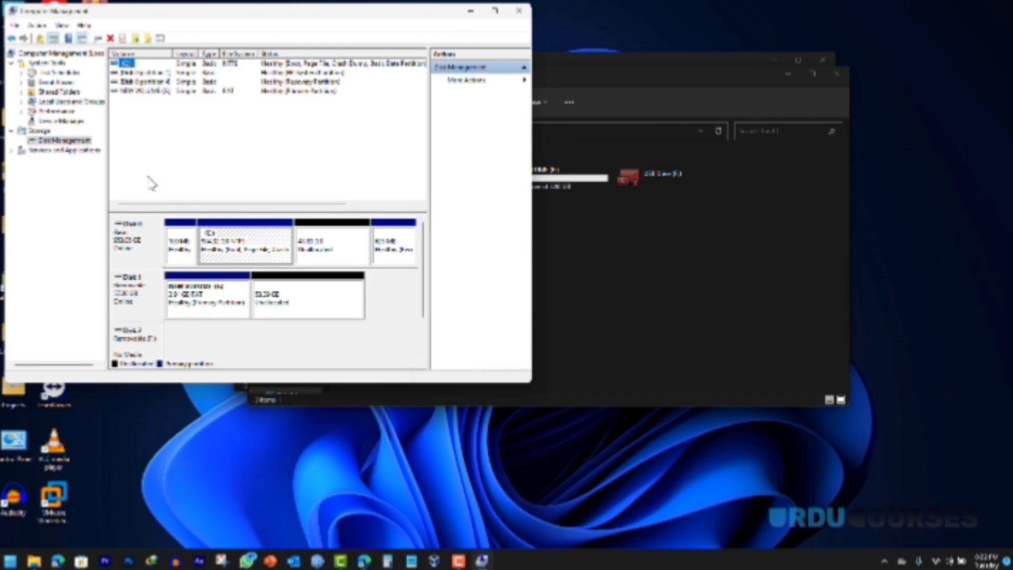
Step: Inspect Disk 0's unallocated 40 GB space and recovery partition, then right-click C:
left_click(326, 249)
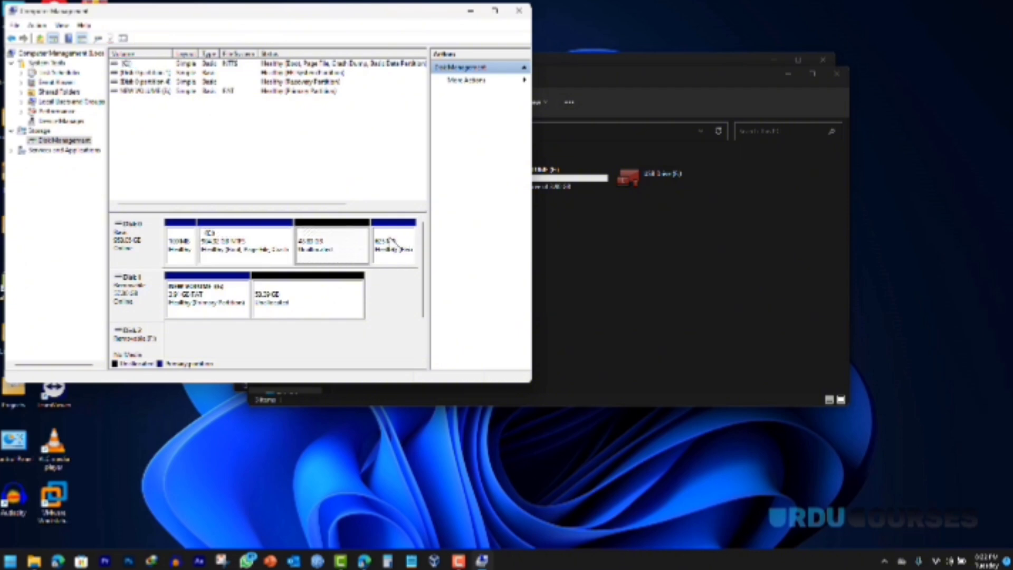
left_click(387, 243)
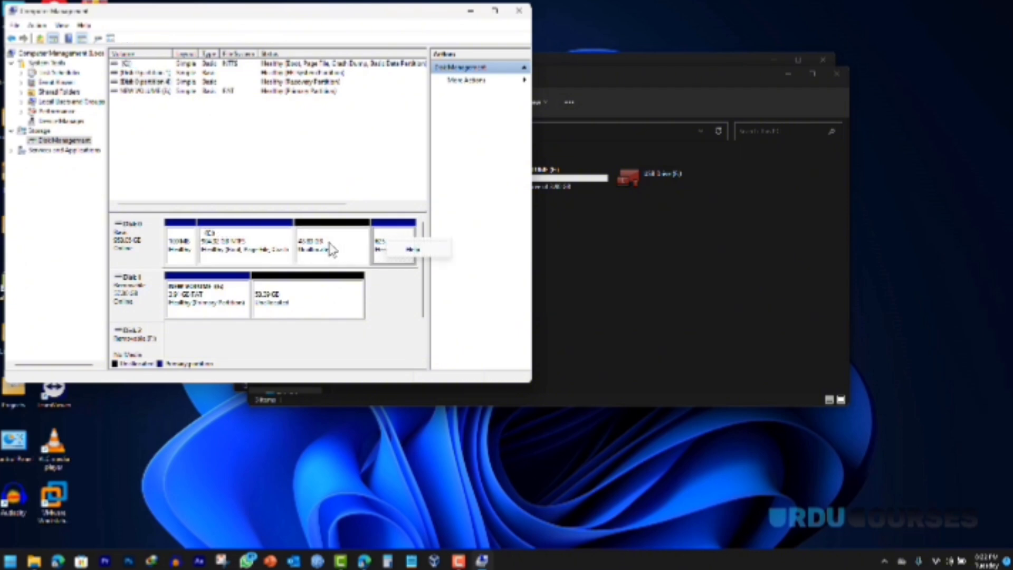
right_click(221, 241)
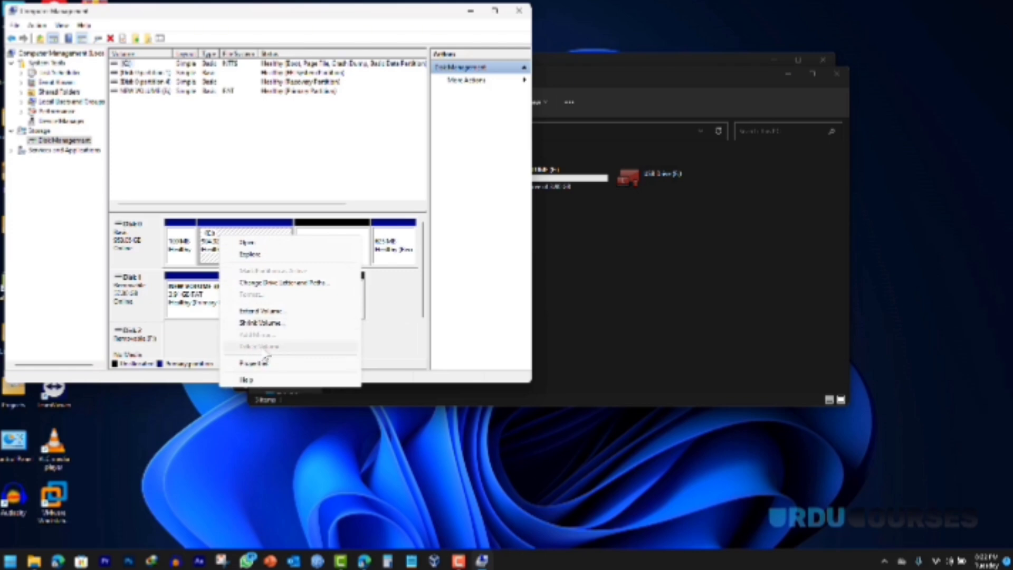
left_click(321, 242)
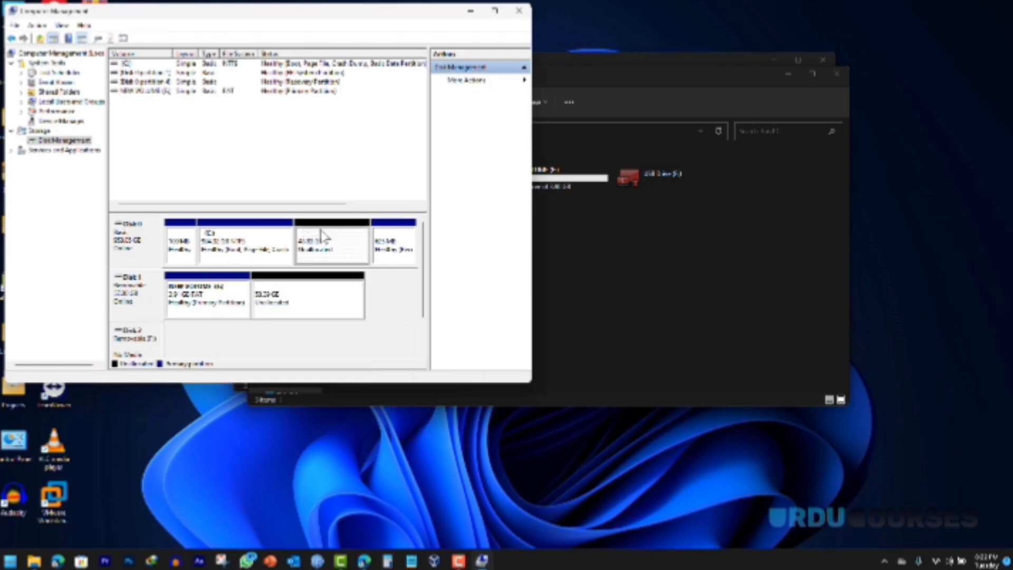
right_click(325, 242)
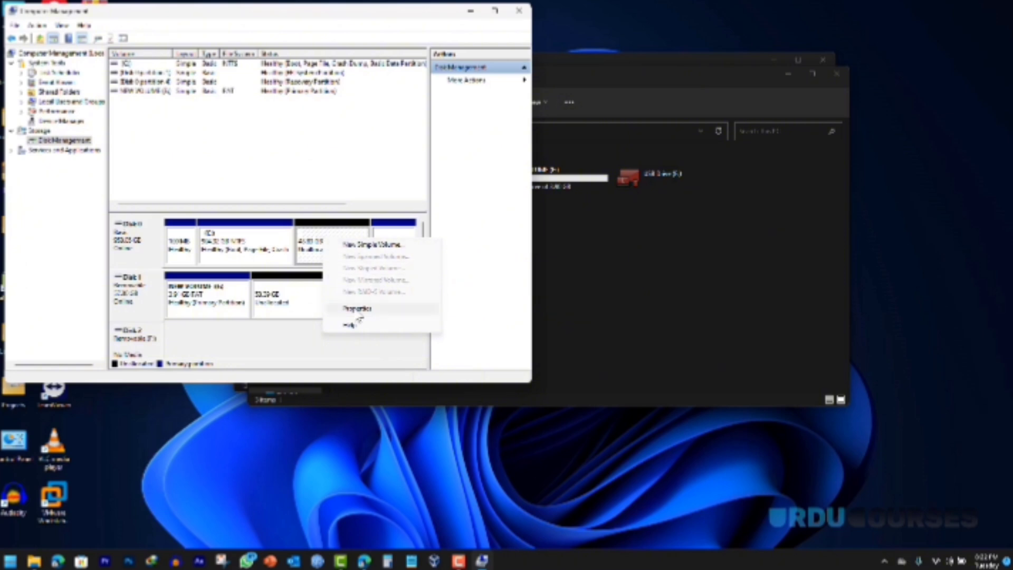
left_click(314, 253)
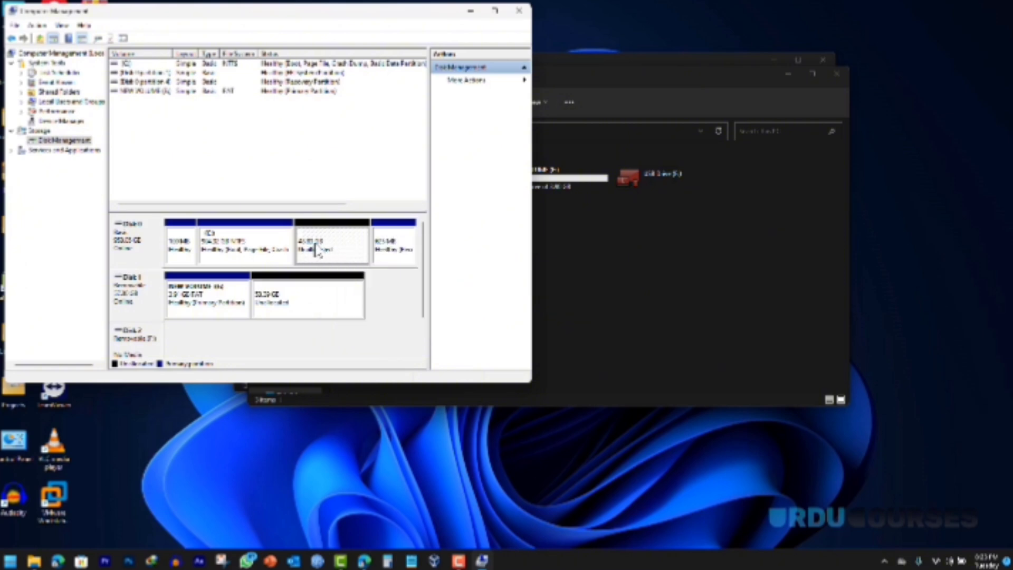
right_click(251, 241)
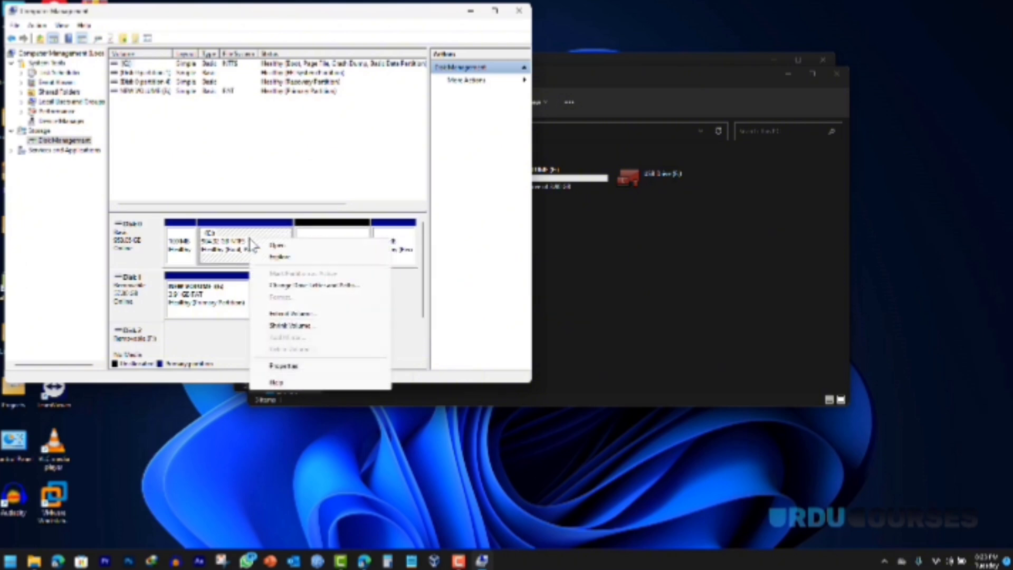
Step: Extend the C: volume over the unallocated space using the wizard's default size
left_click(295, 315)
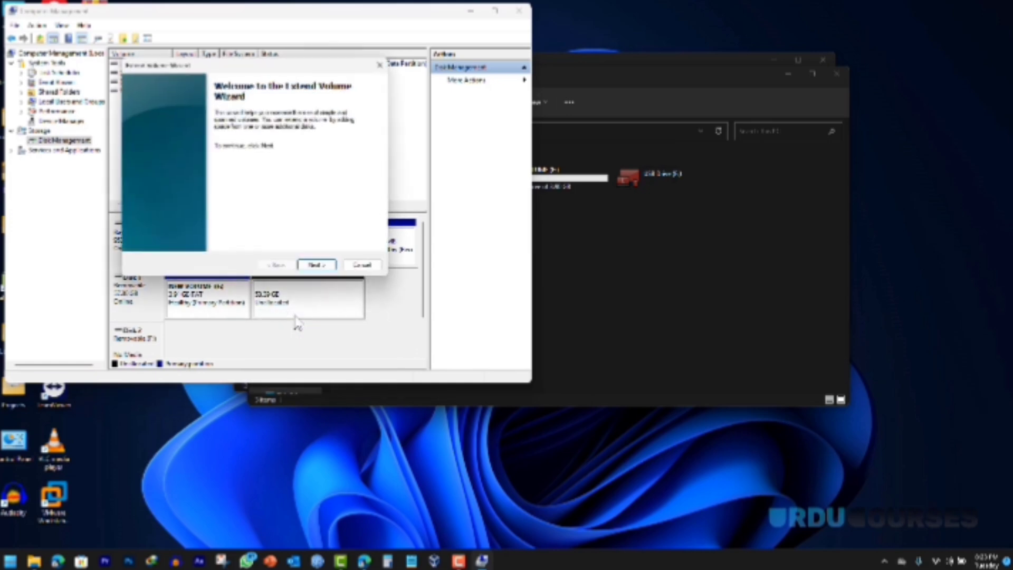
left_click(314, 266)
left_click(316, 266)
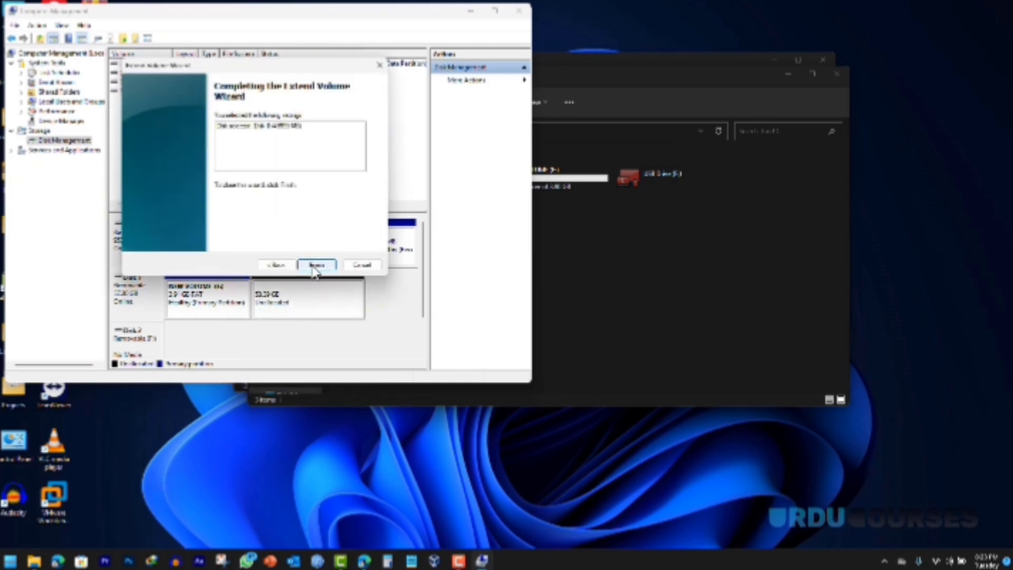
left_click(316, 266)
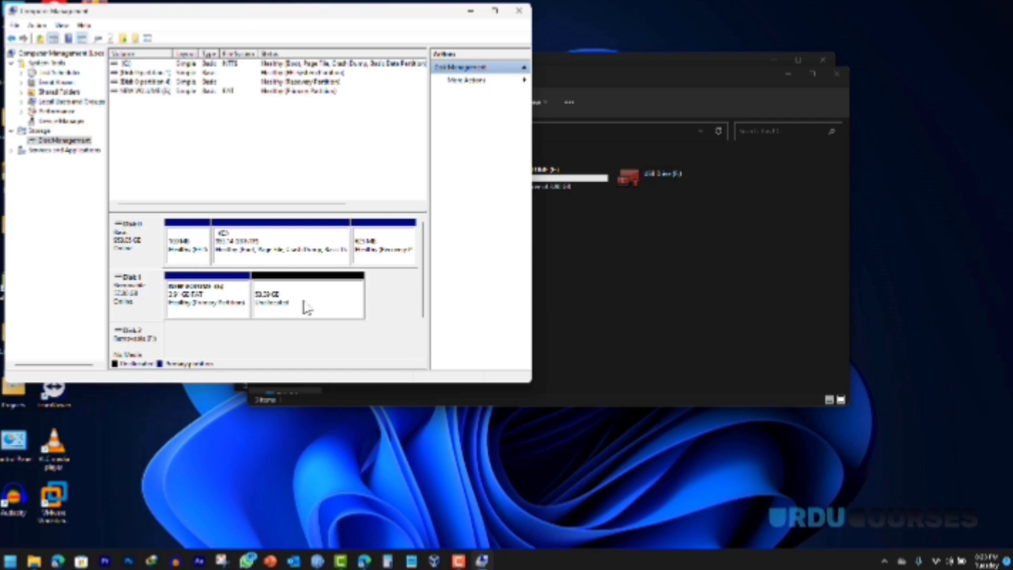
Step: Delete the FAT32 volume on Disk 1, confirming data erasure
right_click(190, 303)
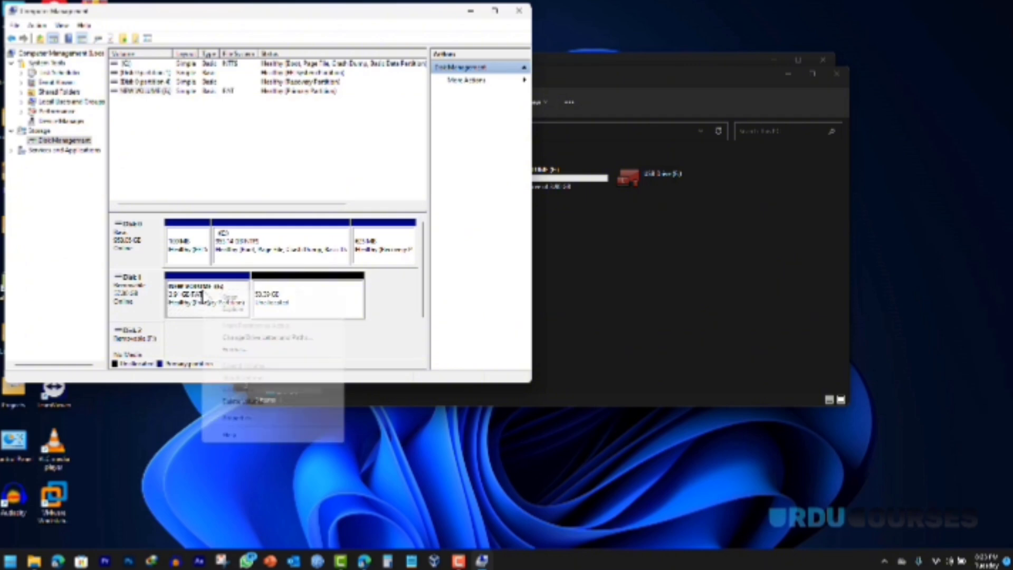
left_click(251, 402)
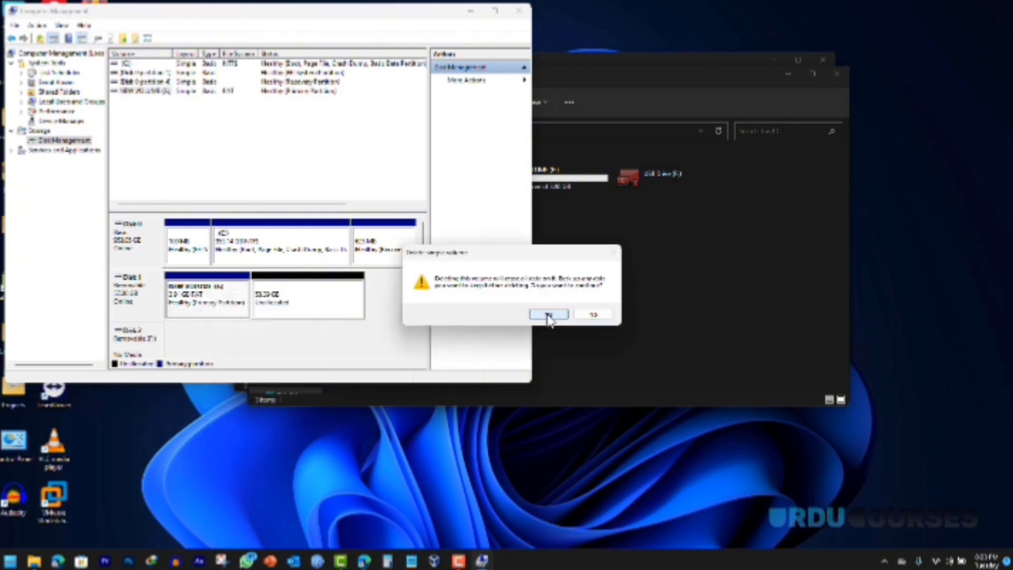
left_click(547, 315)
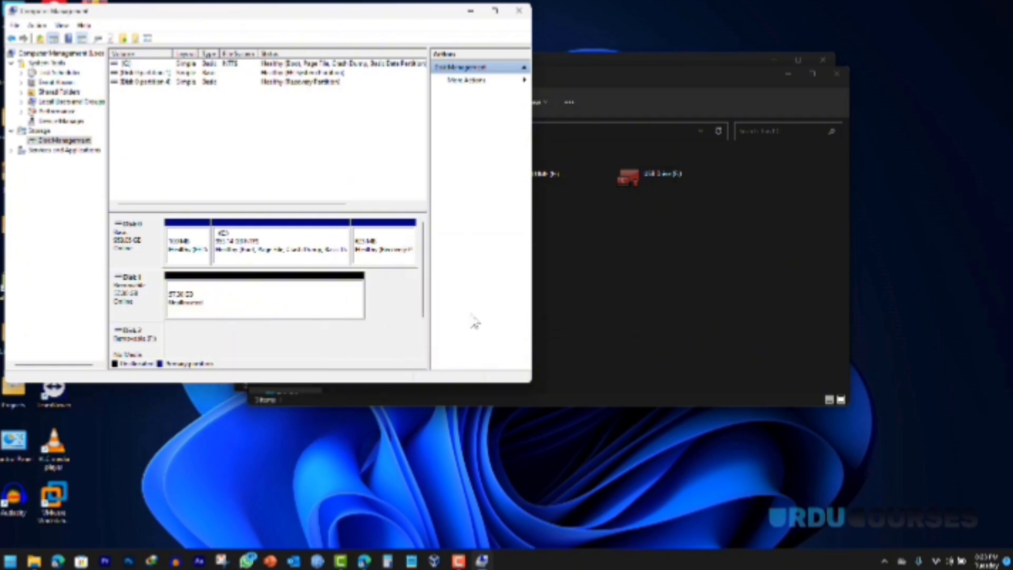
Step: Create a maximum-size NTFS New Volume on Disk 1, then close Computer Management
right_click(219, 303)
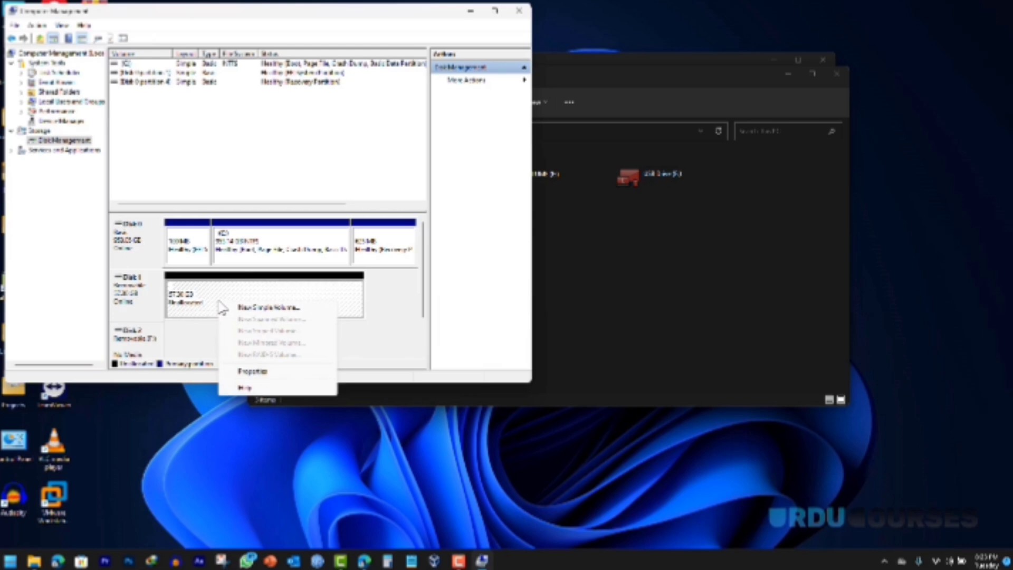
left_click(255, 308)
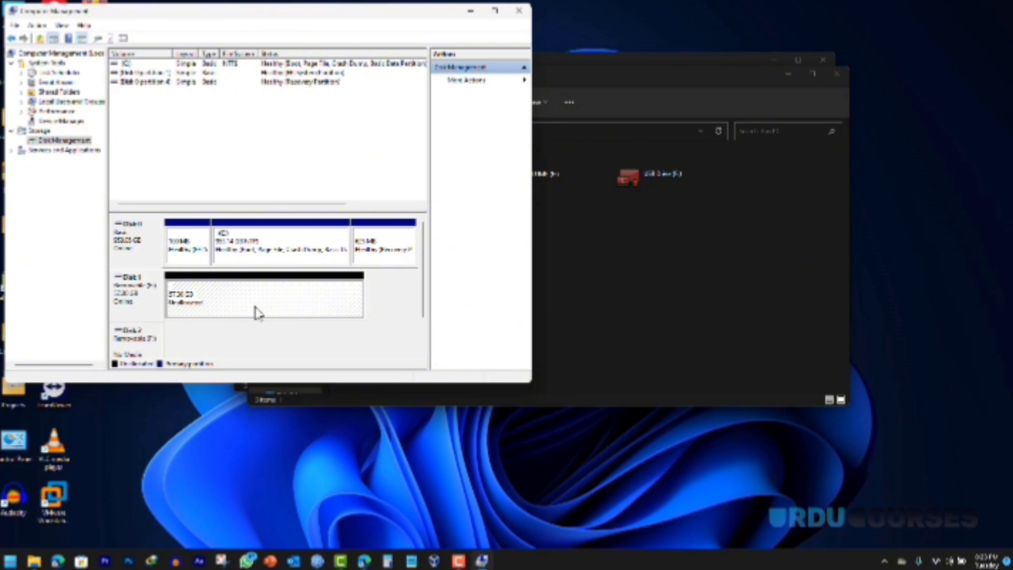
left_click(316, 257)
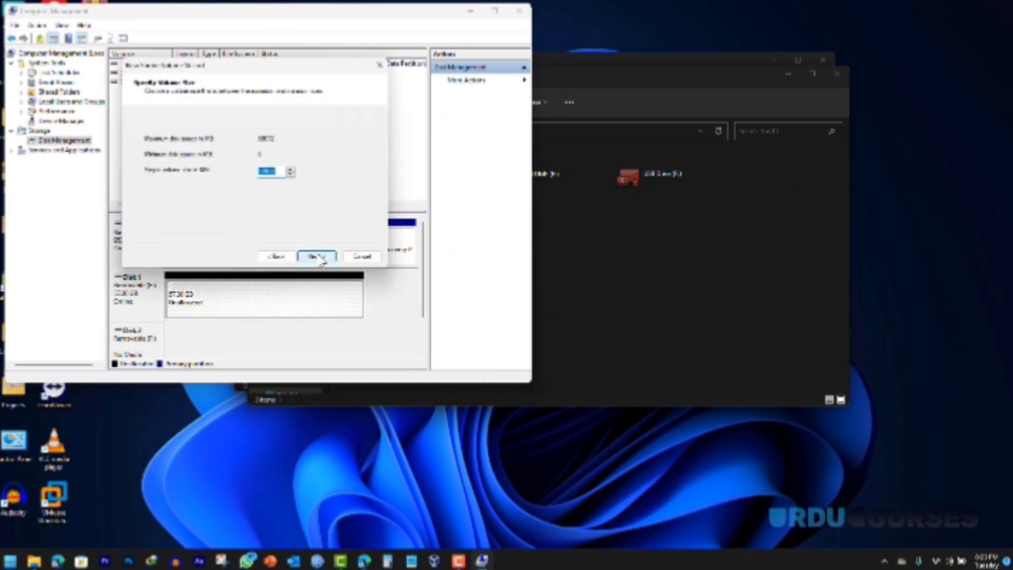
left_click(317, 257)
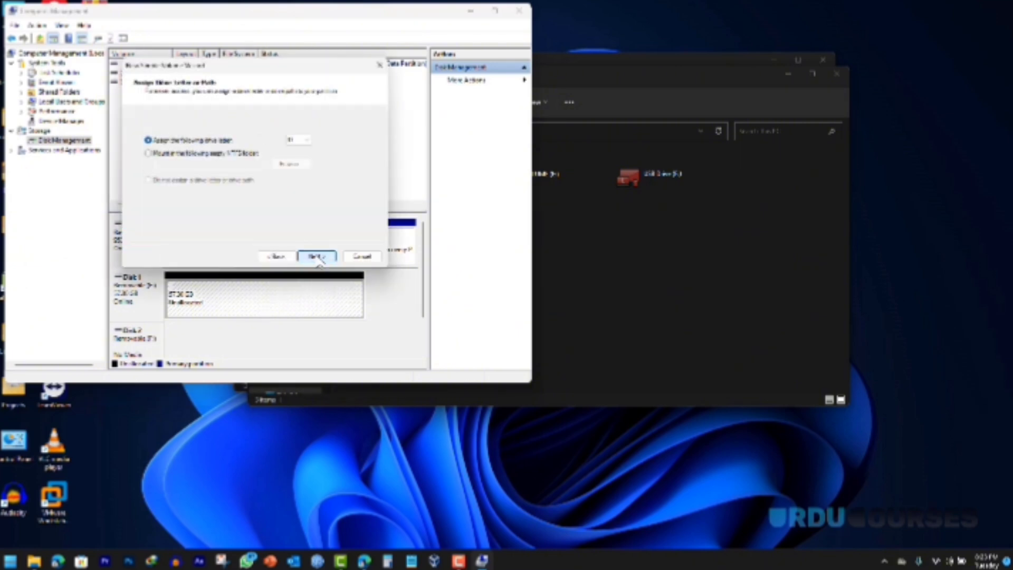
left_click(317, 257)
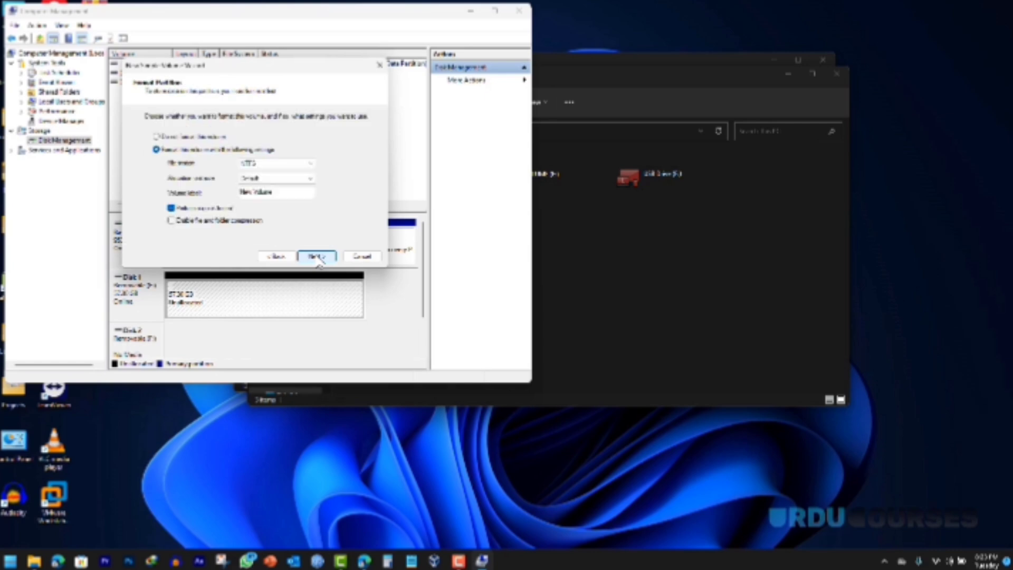
left_click(317, 256)
left_click(317, 257)
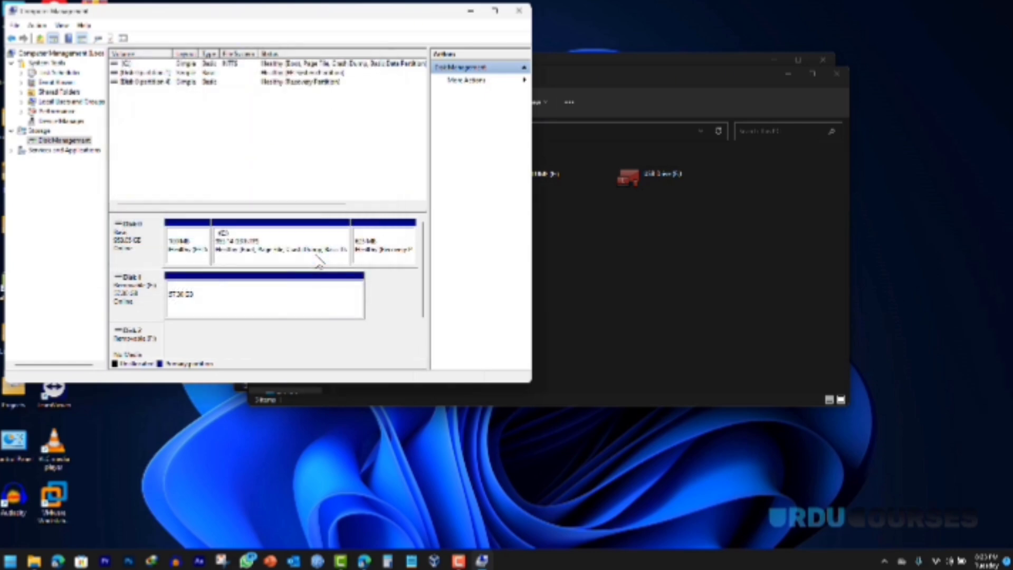
left_click(587, 245)
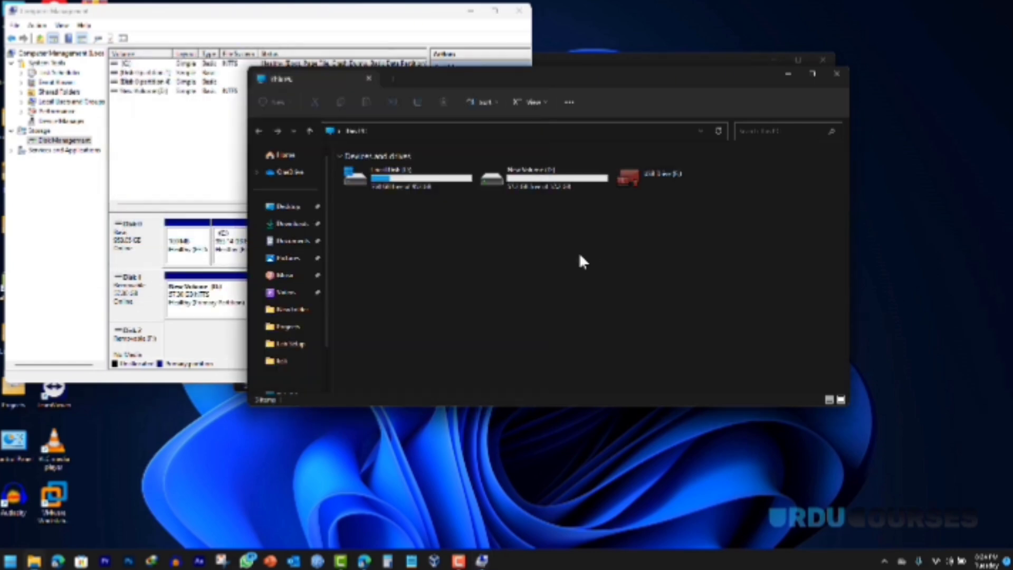
left_click(519, 11)
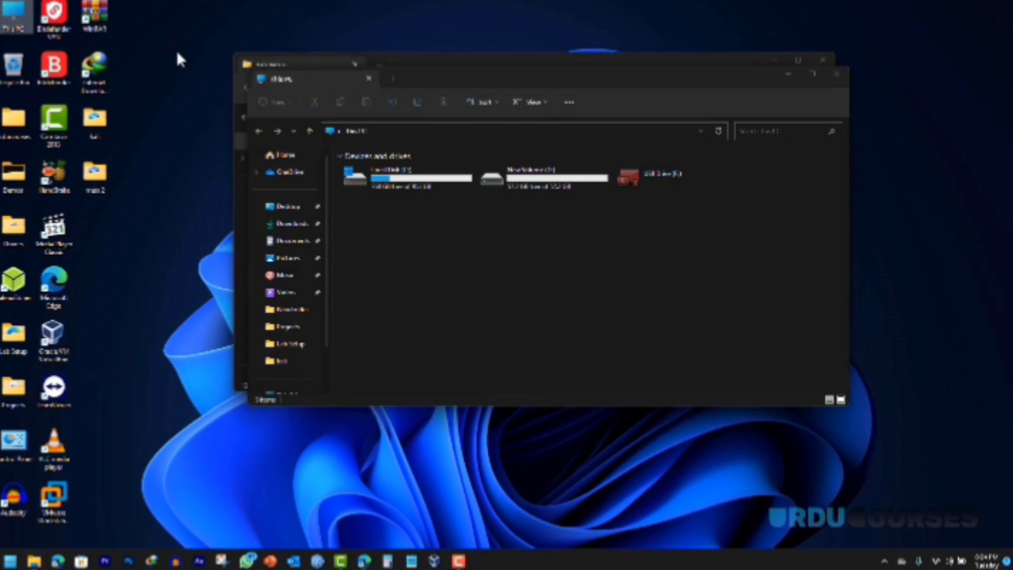
Step: Load the Kali Linux live ISO as the image in balenaEtcher
double_click(14, 285)
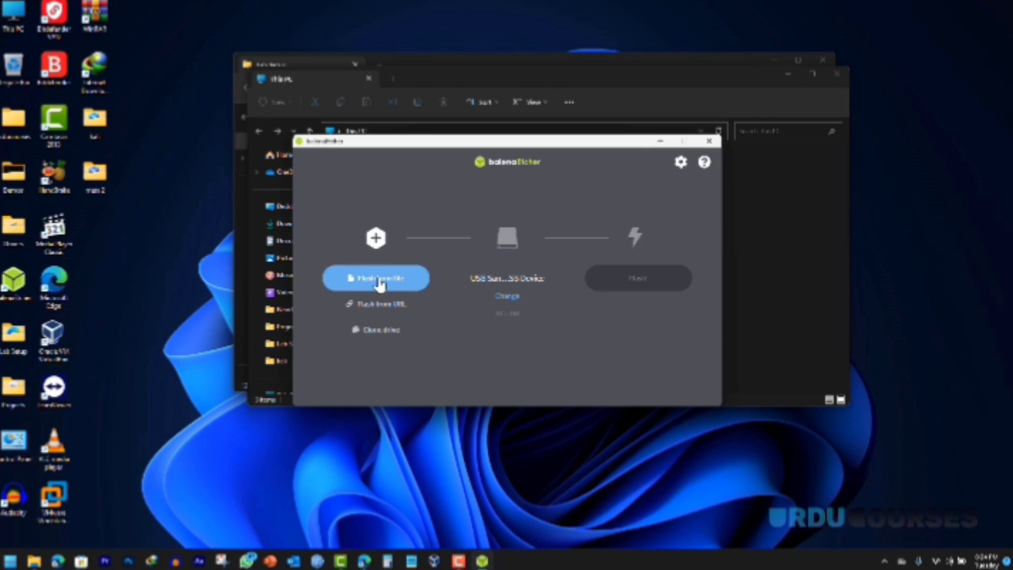
left_click(379, 283)
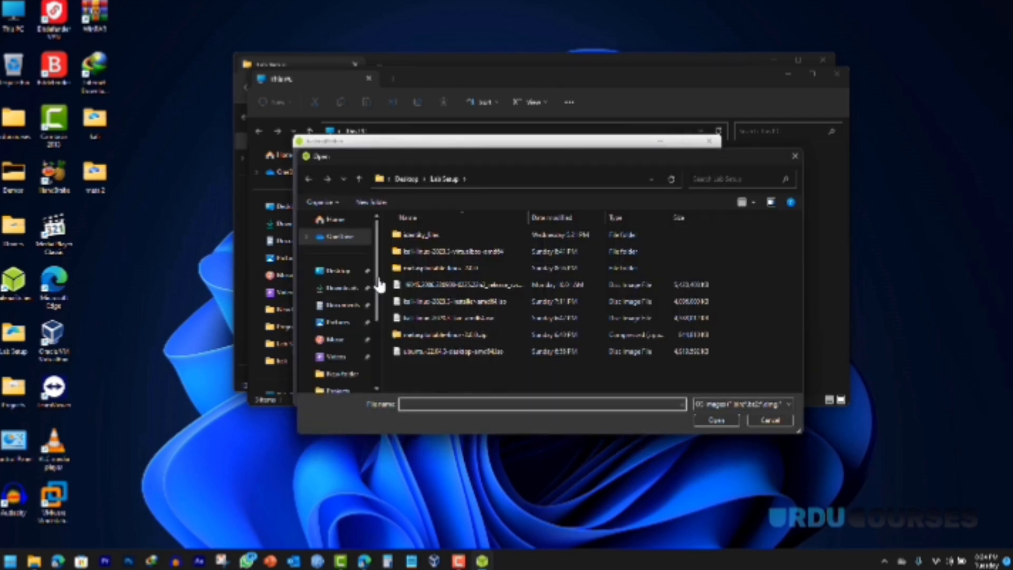
left_click(432, 317)
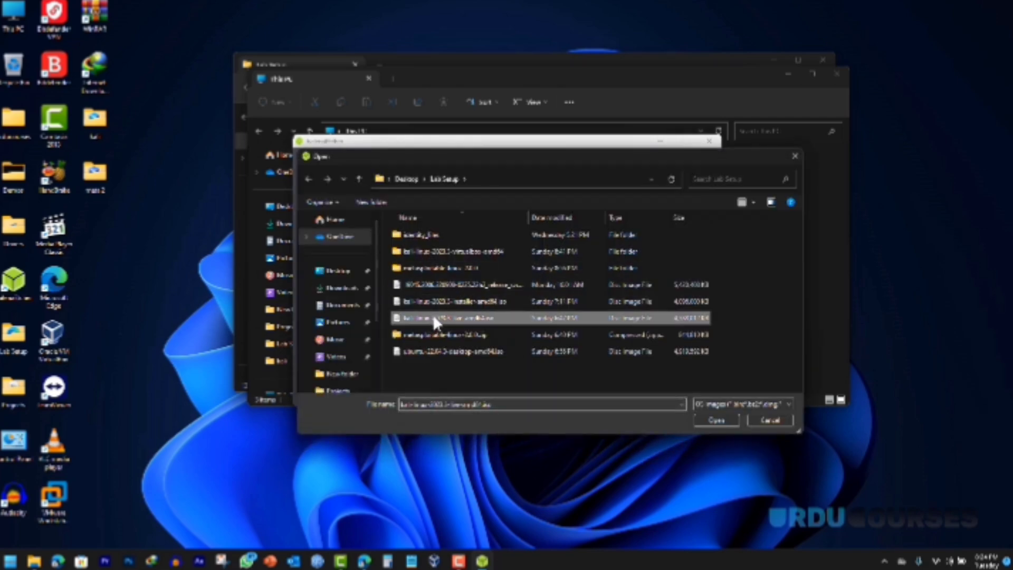
left_click(712, 421)
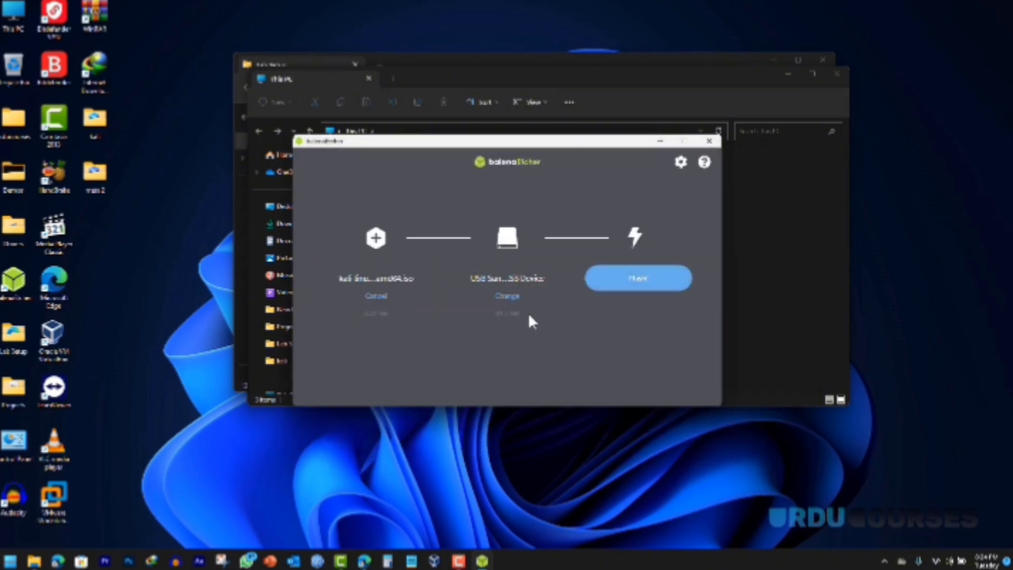
Step: Flash the ISO to the USB SanDisk drive and close Etcher when done
left_click(508, 296)
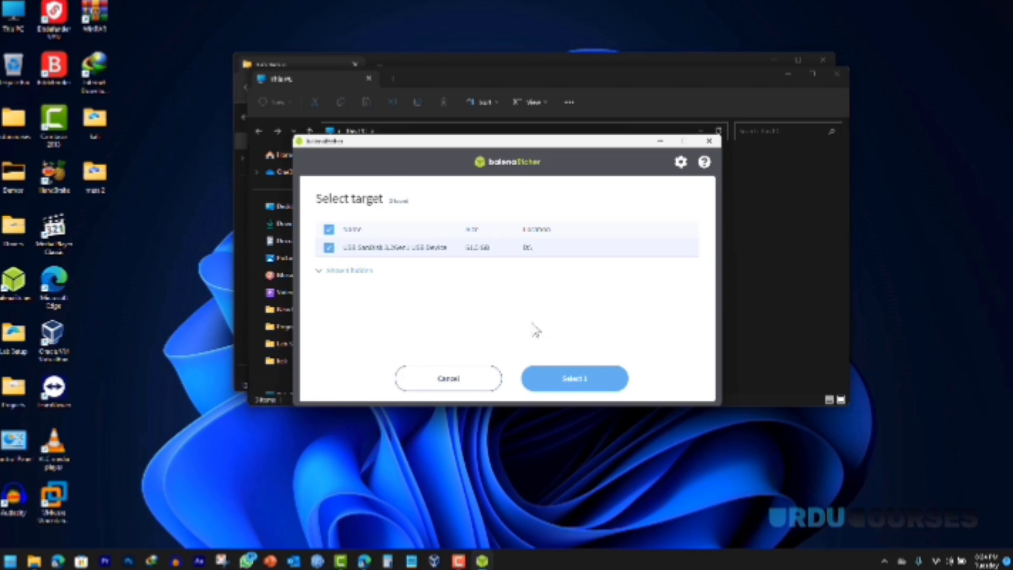
left_click(580, 379)
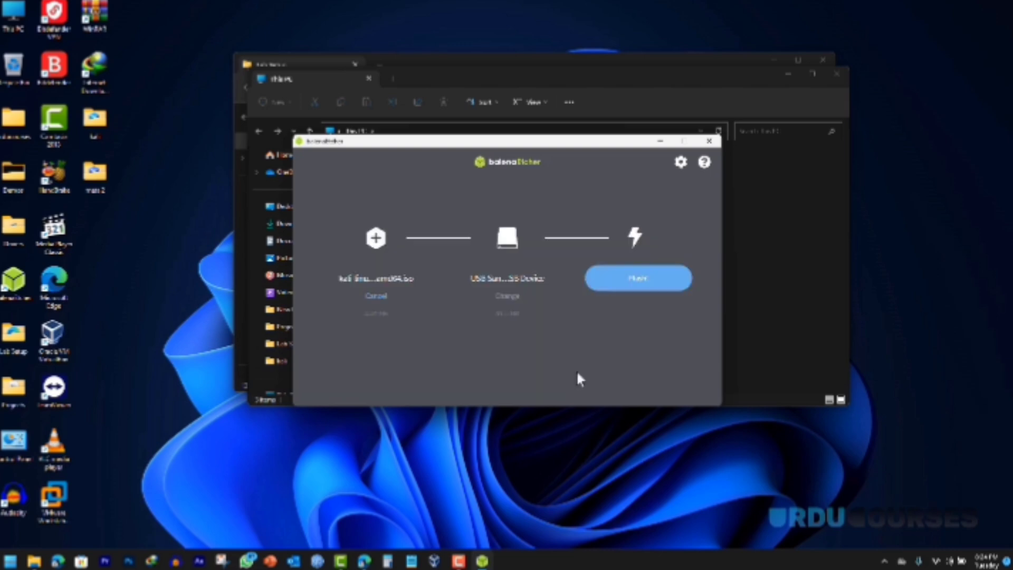
left_click(618, 287)
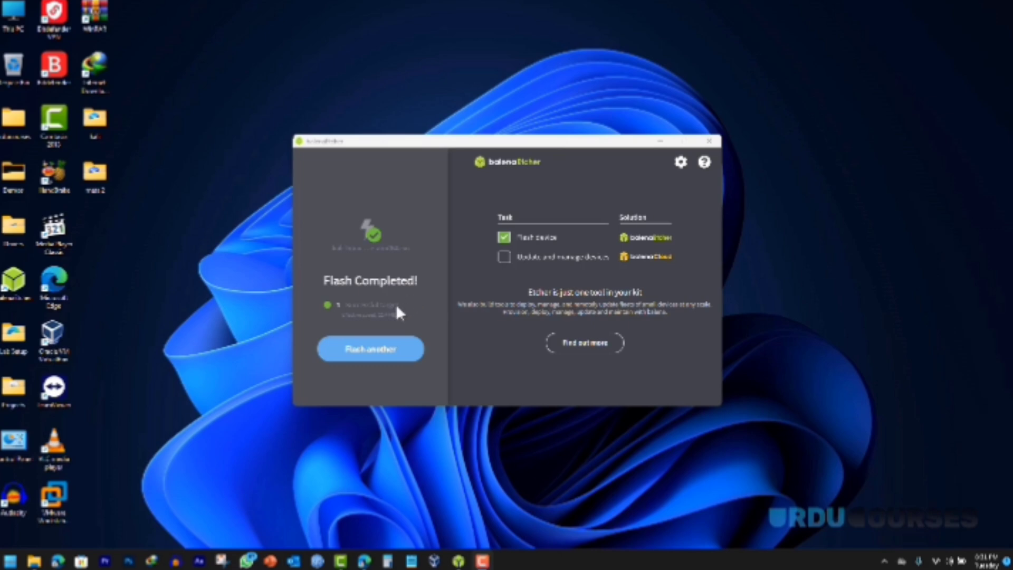
left_click(709, 141)
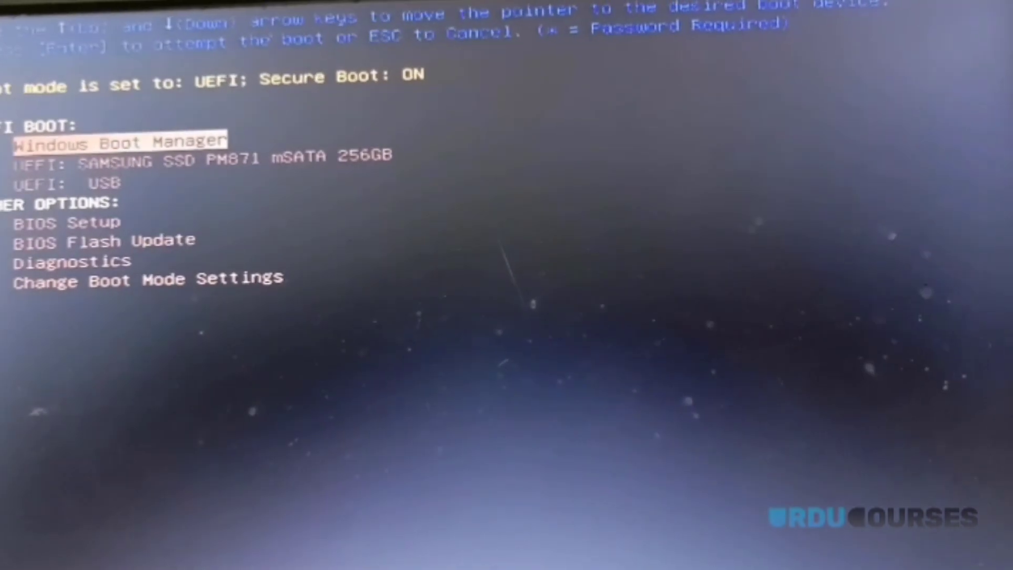
Step: Set the boot mode to UEFI with Secure Boot OFF and apply the change
key("Down")
key("Down")
key("Down")
key("Down")
key("Down")
key("Down")
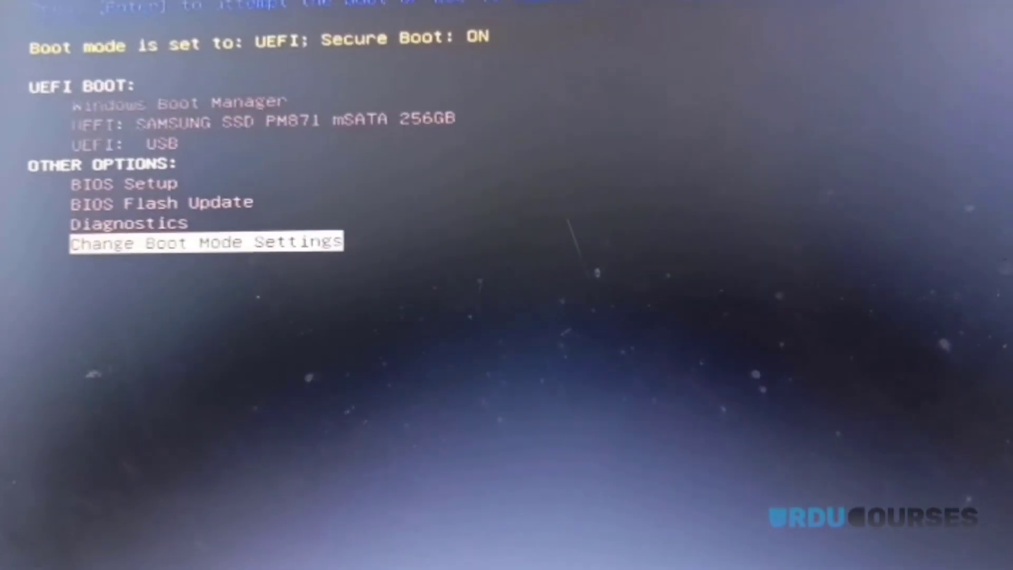
key("Return")
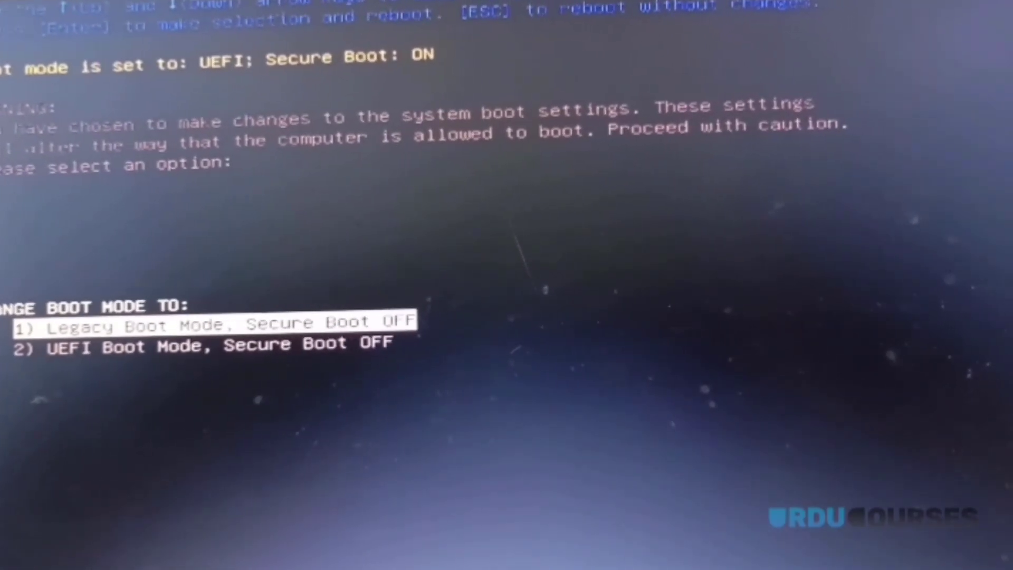
key("Down")
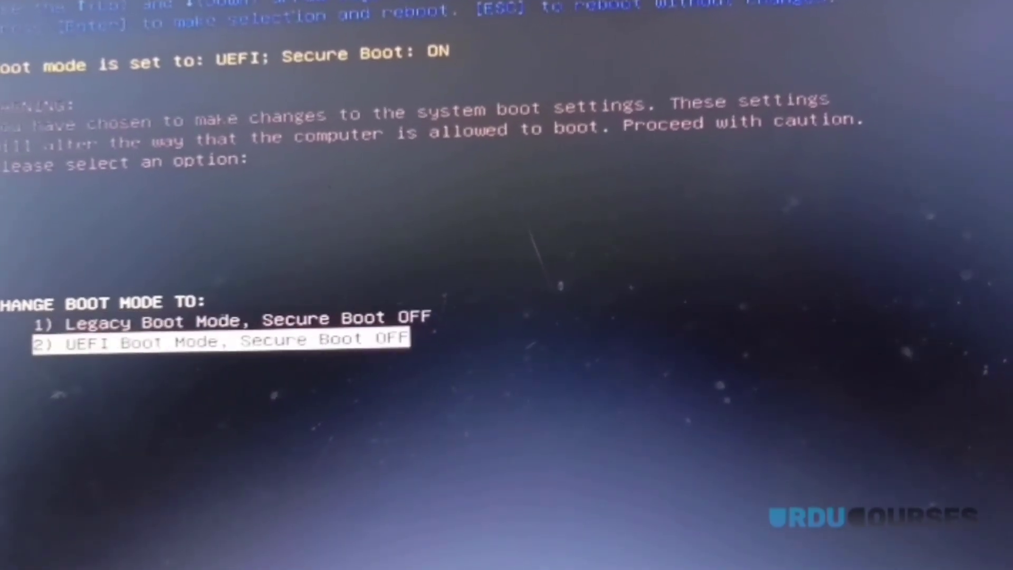
key("Return")
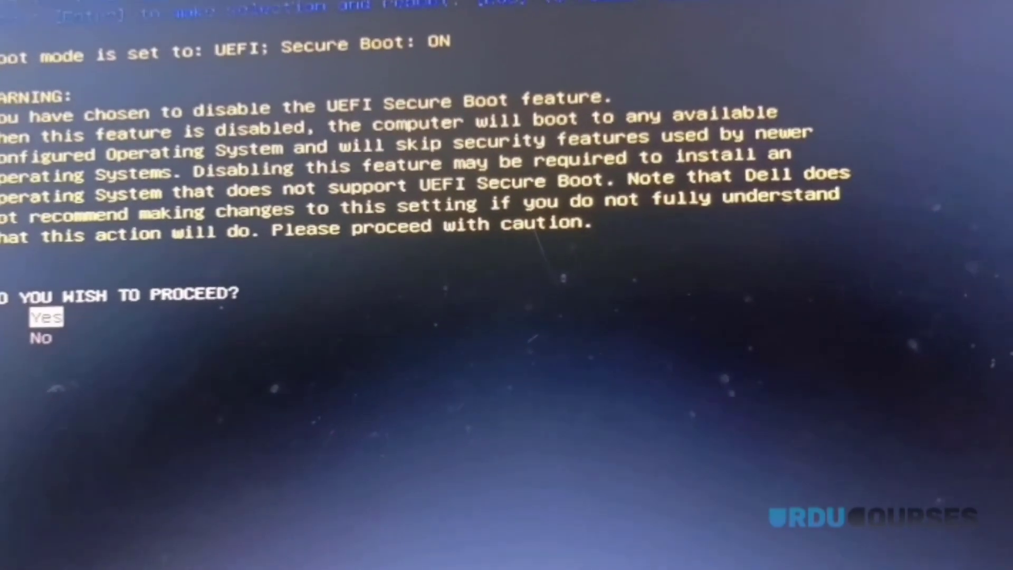
key("Return")
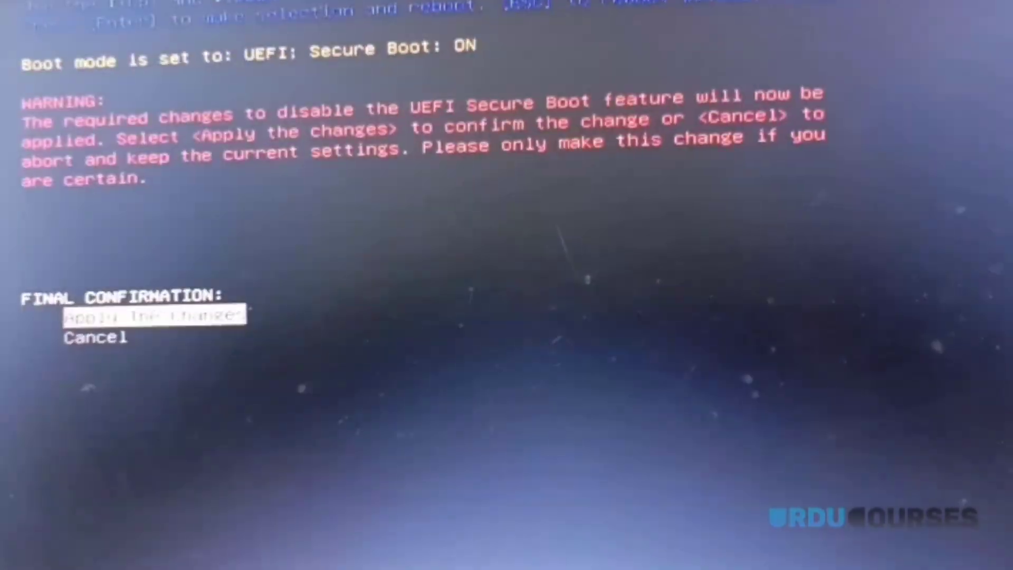
key("Return")
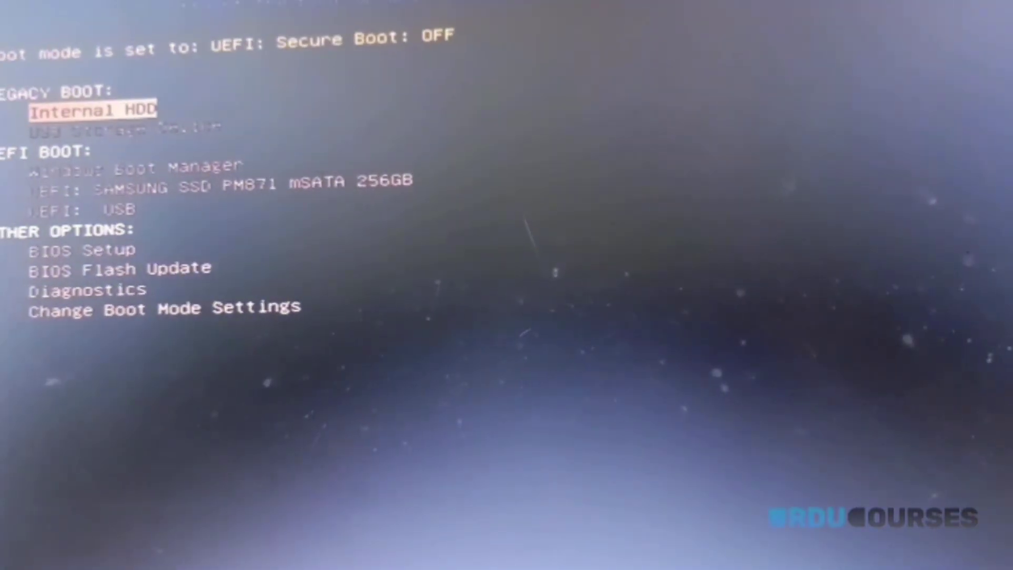
Step: Boot the computer from the UEFI: USB entry
key("Down")
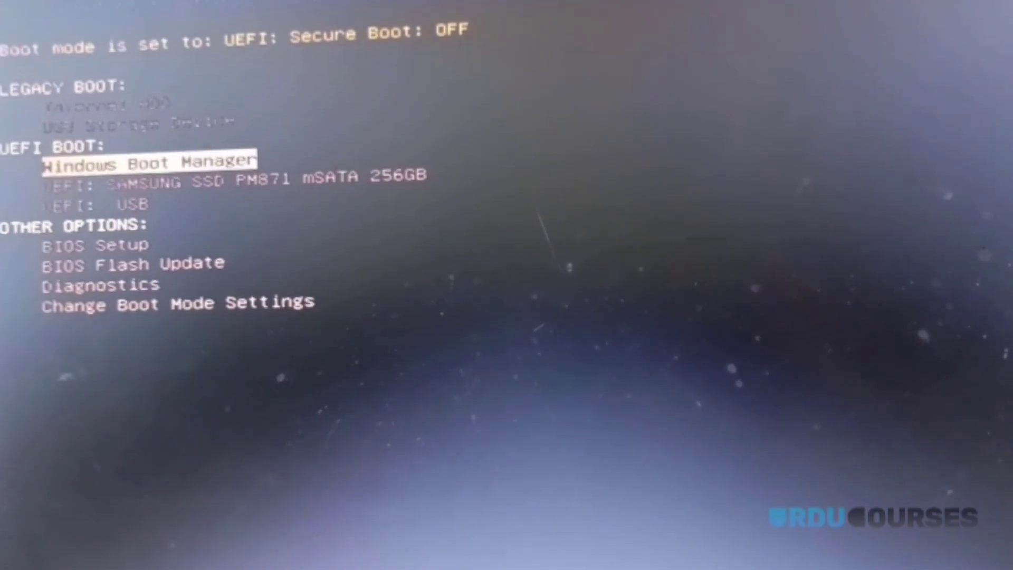
key("Down")
key("Down")
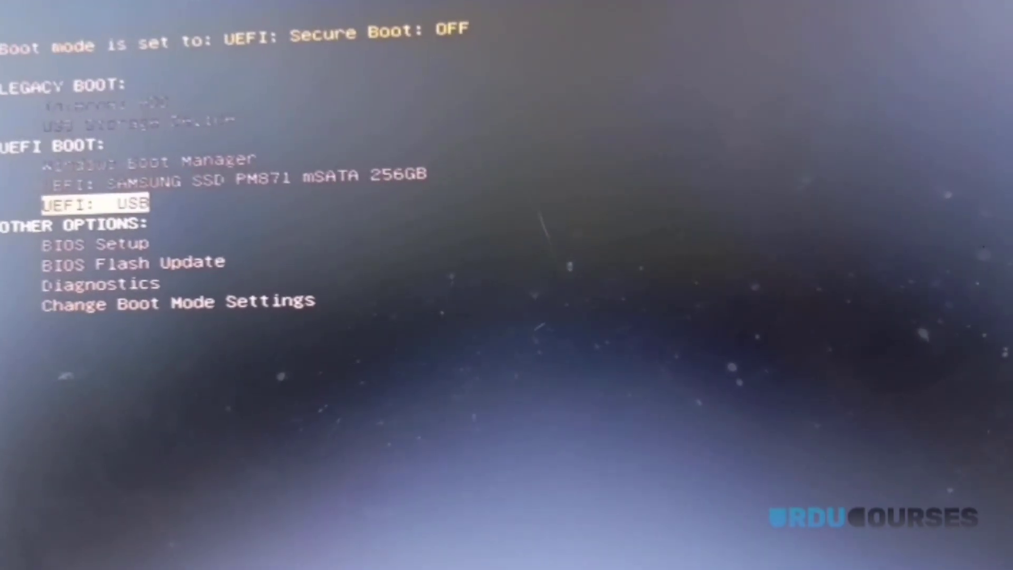
key("Return")
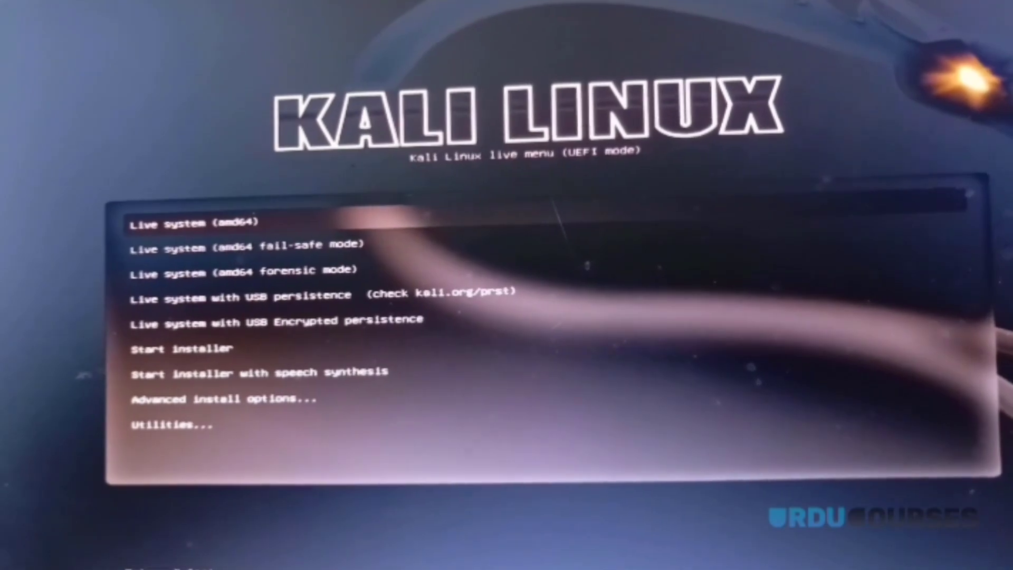
Step: Boot the 'Live system with USB persistence' entry from the Kali boot menu
key("Down")
key("Down")
key("Down")
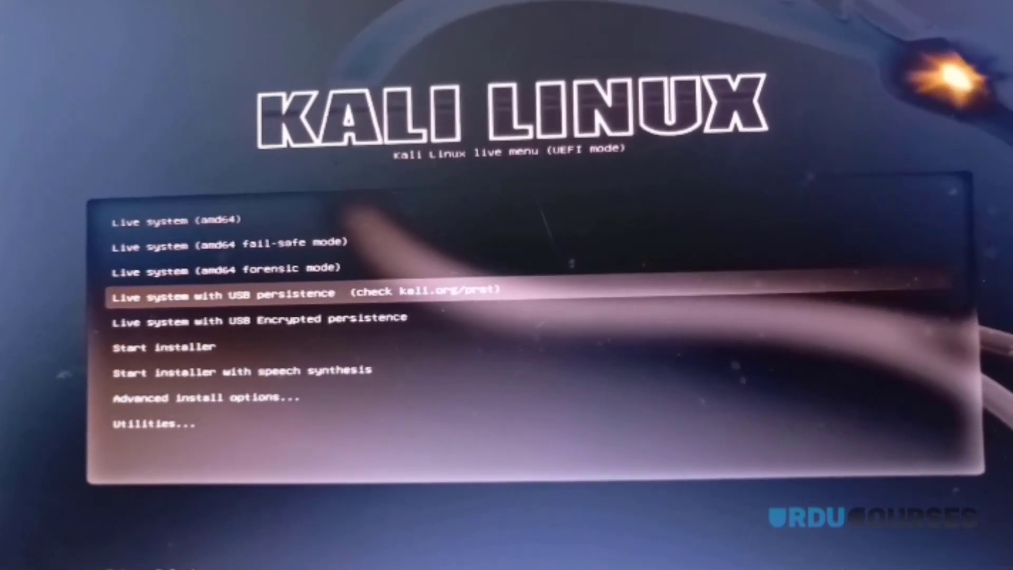
key("Return")
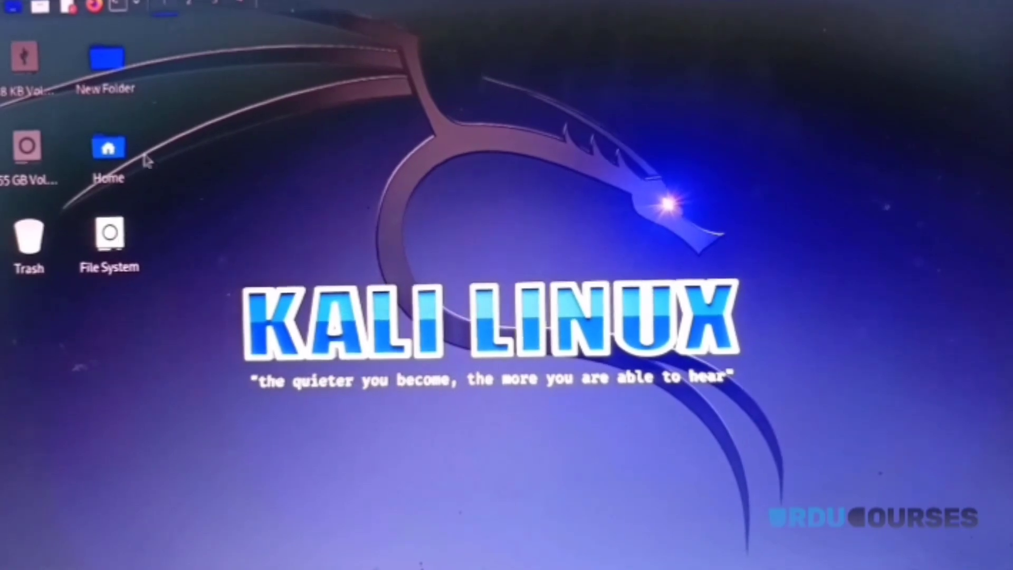
Step: Browse and close the 255 GB Volume and root File System folders, then open a terminal
left_click(22, 167)
double_click(74, 171)
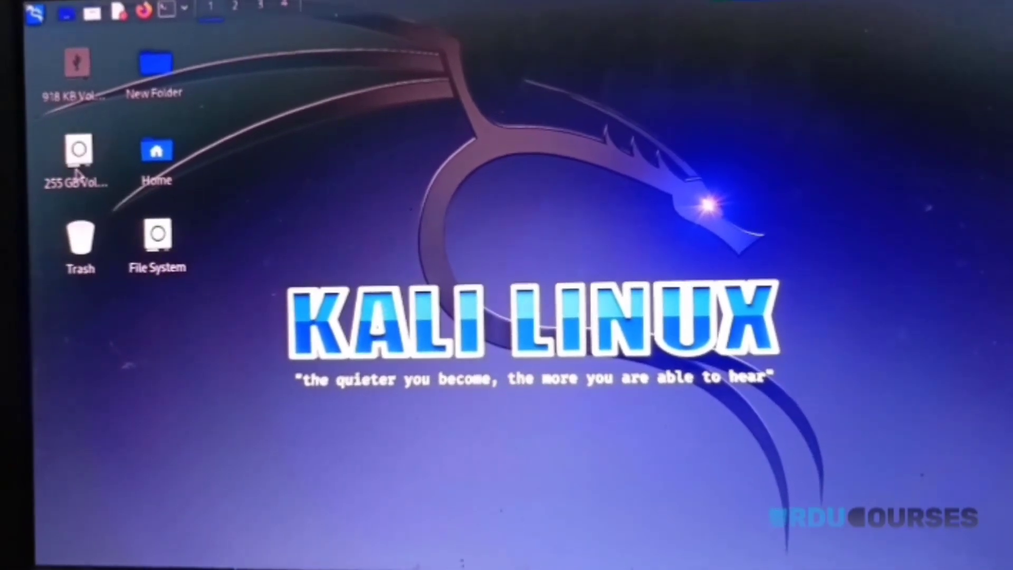
scroll(373, 182, "down", 8)
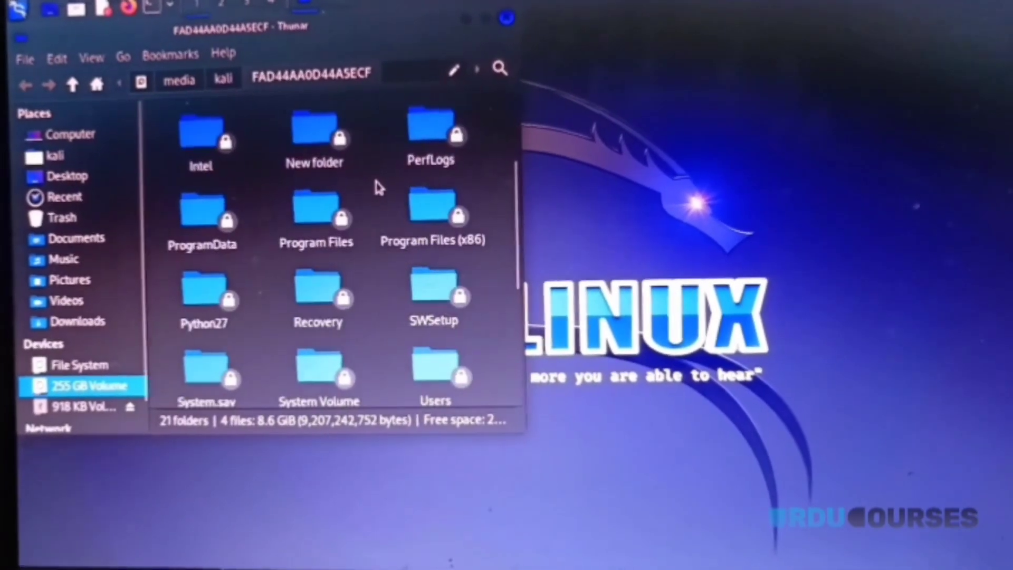
scroll(355, 174, "up", 5)
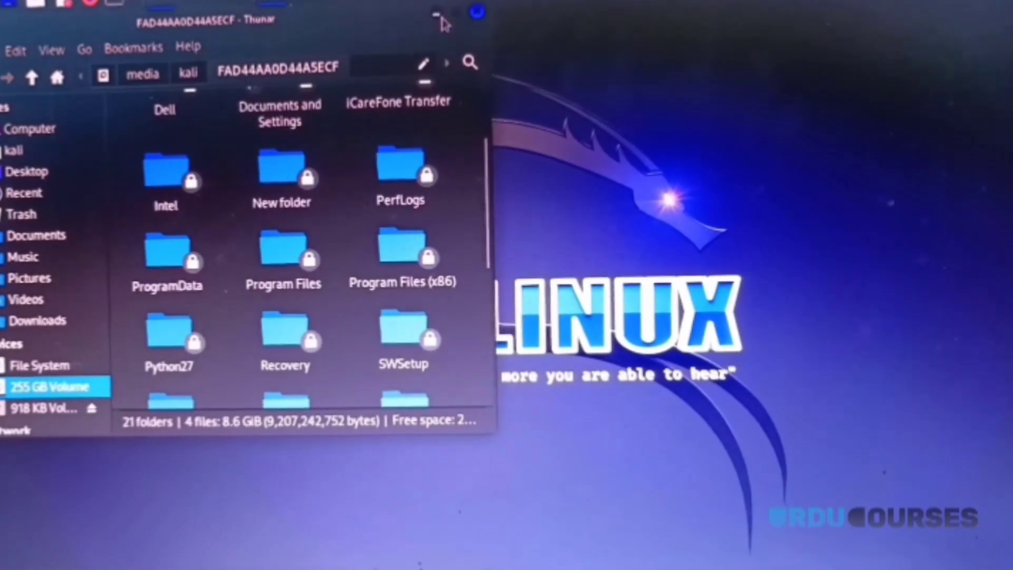
left_click(479, 17)
double_click(92, 259)
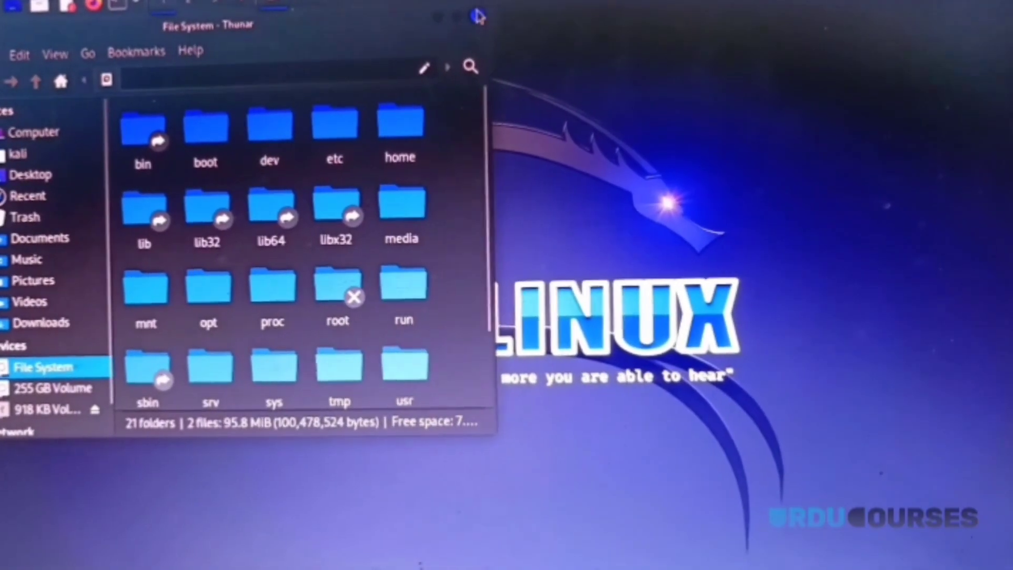
left_click(479, 16)
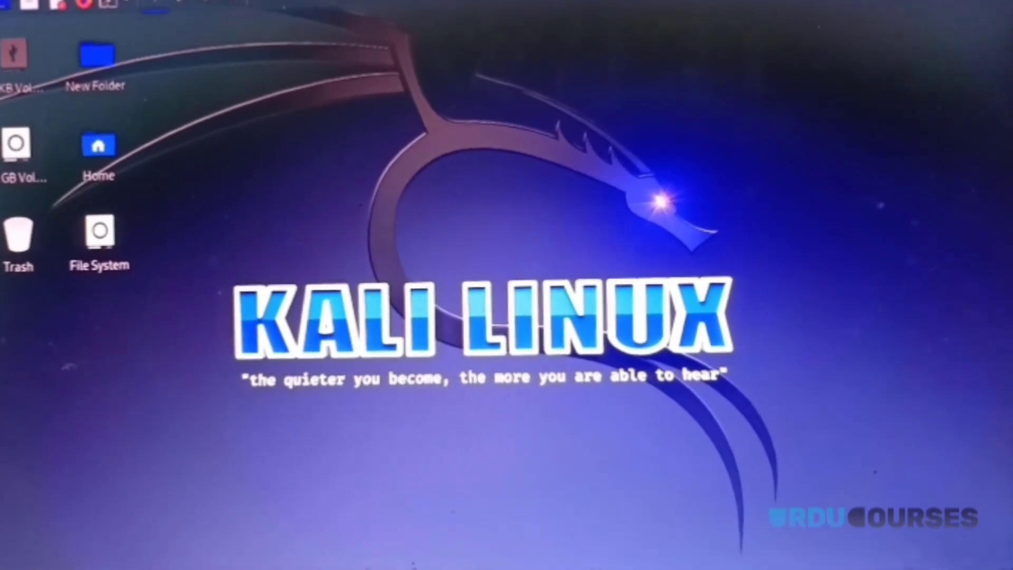
left_click(108, 4)
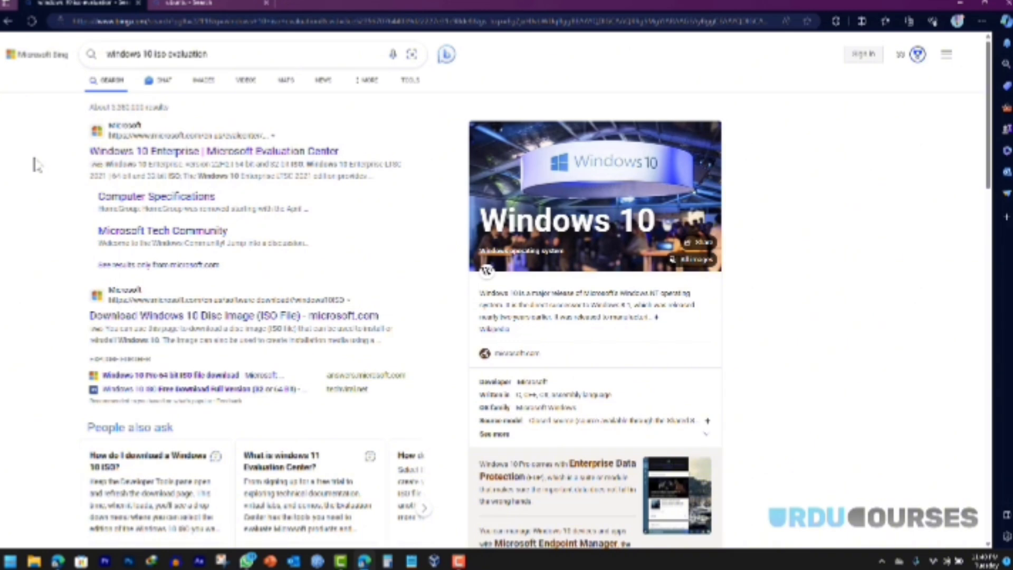
left_click(170, 5)
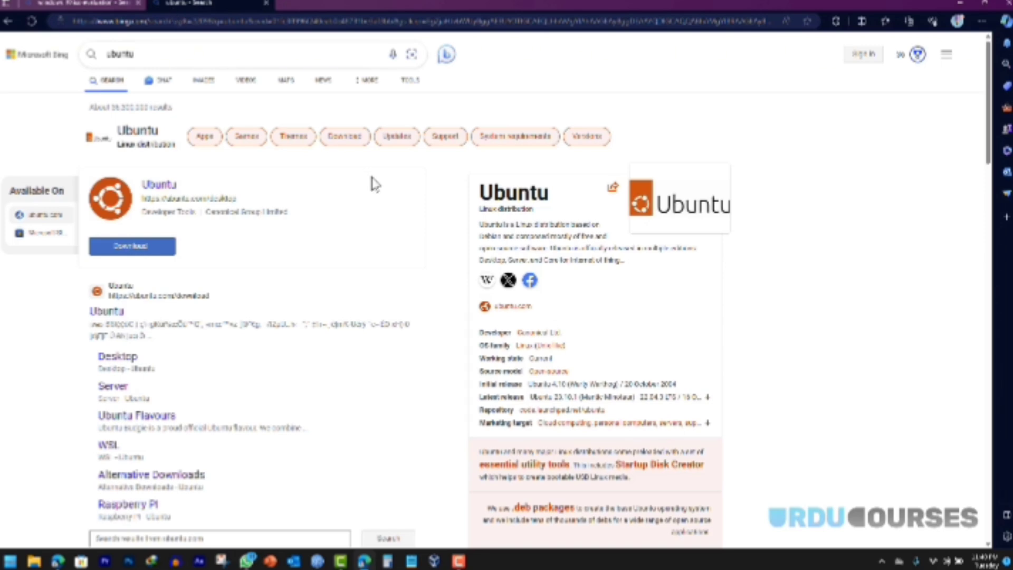
left_click(77, 6)
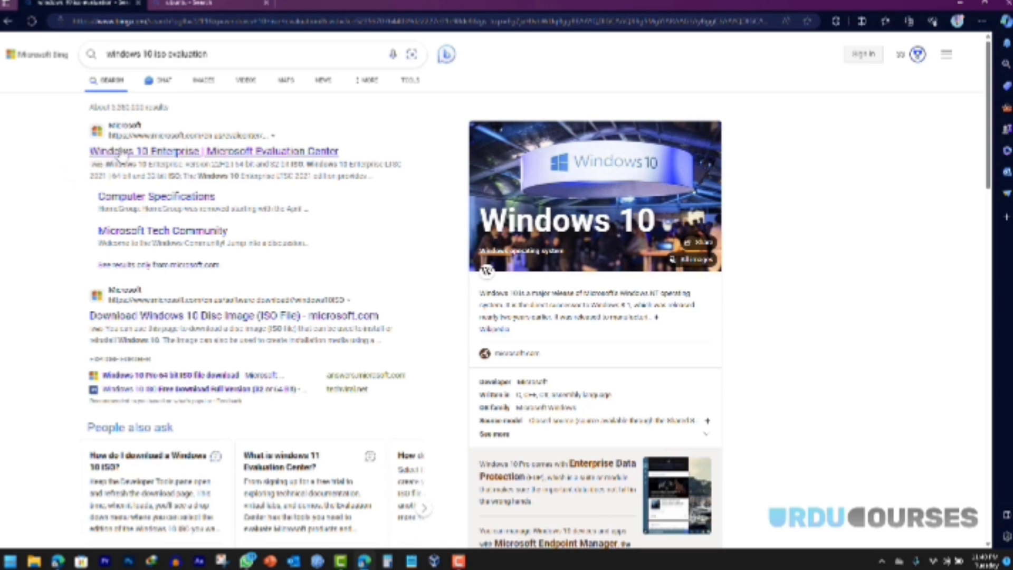
Step: Open the Windows 10 Enterprise Evaluation Center page, request the ISO, and autofill the contact fields
left_click(135, 152)
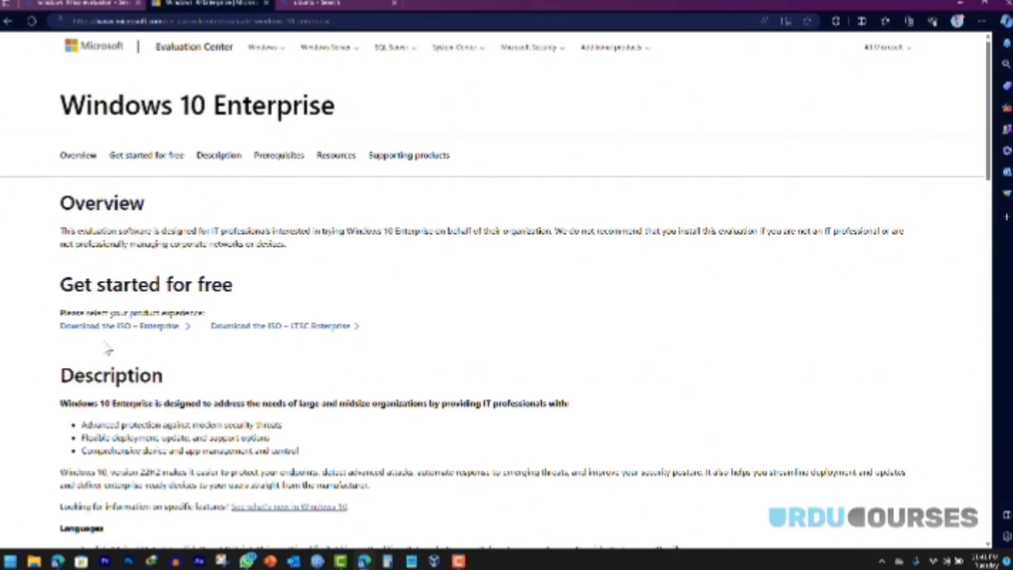
left_click(94, 327)
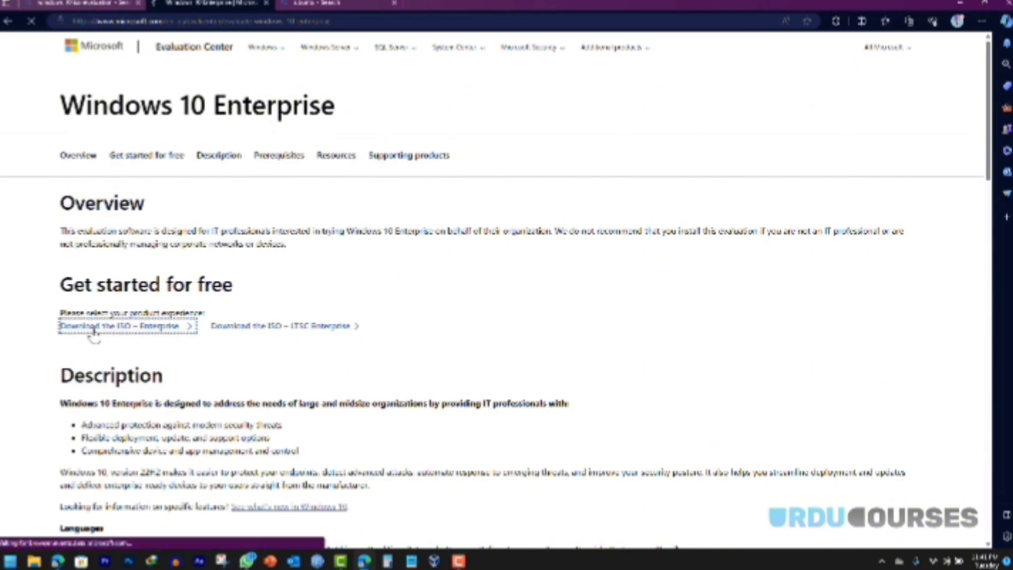
scroll(447, 332, "down", 4)
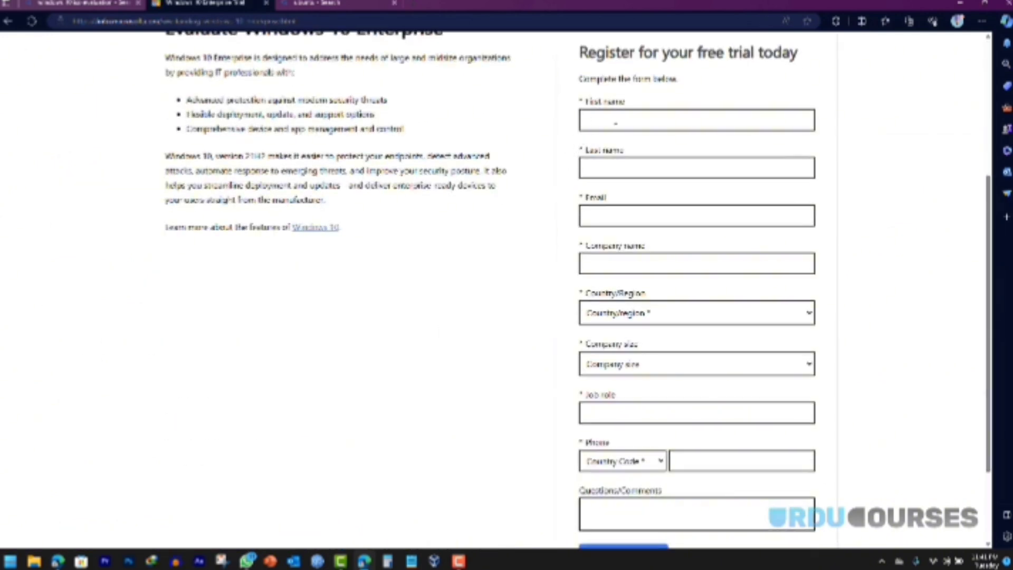
left_click(615, 123)
left_click(611, 177)
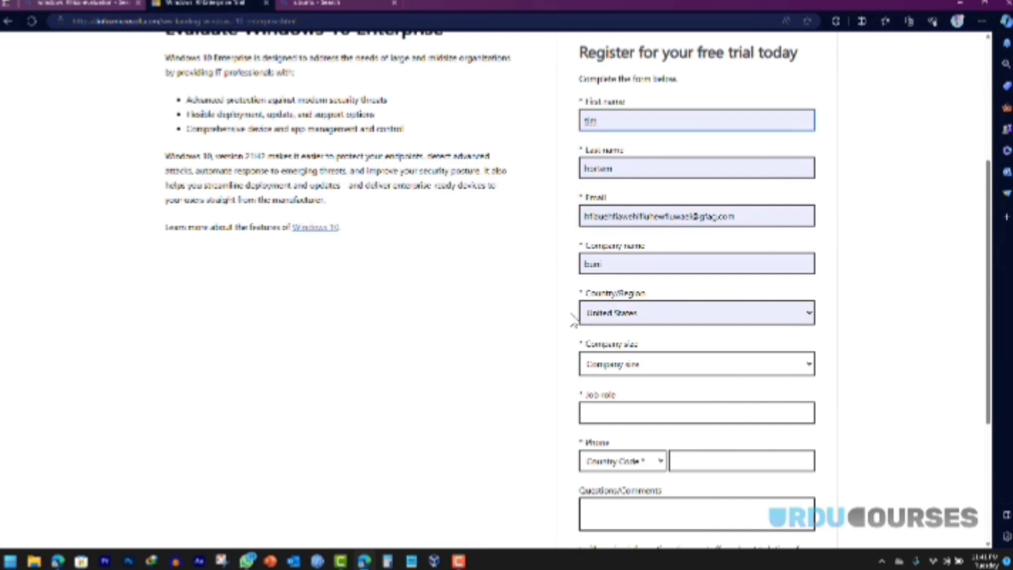
scroll(603, 221, "down", 3)
Step: Set company size to 1, job role to owner, and enter a phone number
left_click(645, 211)
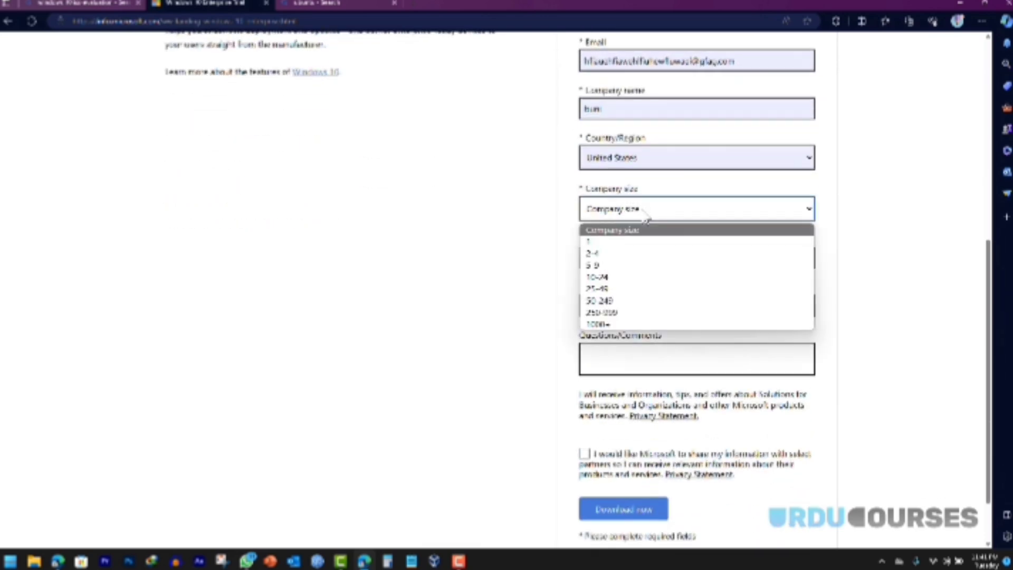
left_click(618, 237)
left_click(608, 256)
left_click(615, 295)
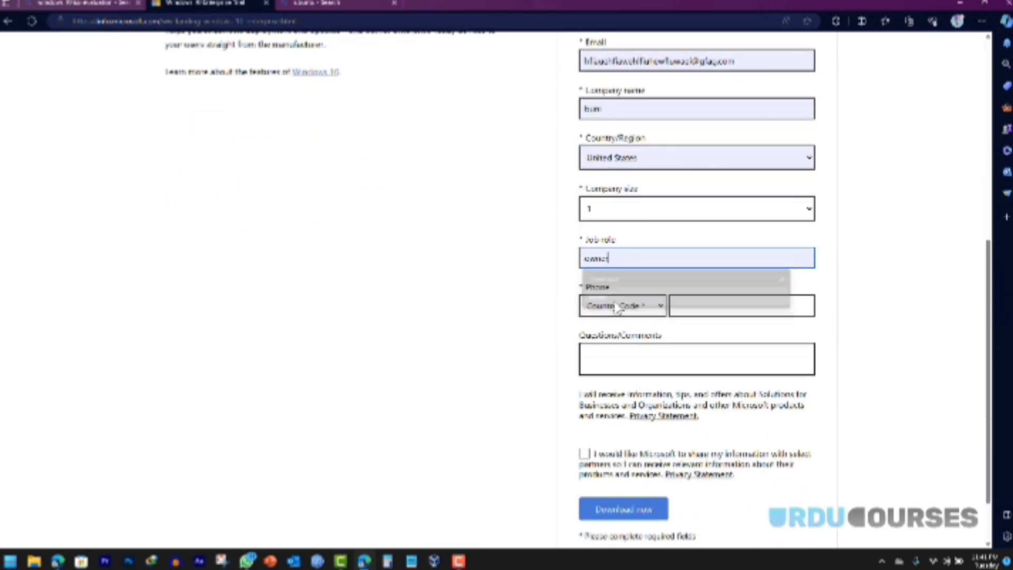
left_click(687, 308)
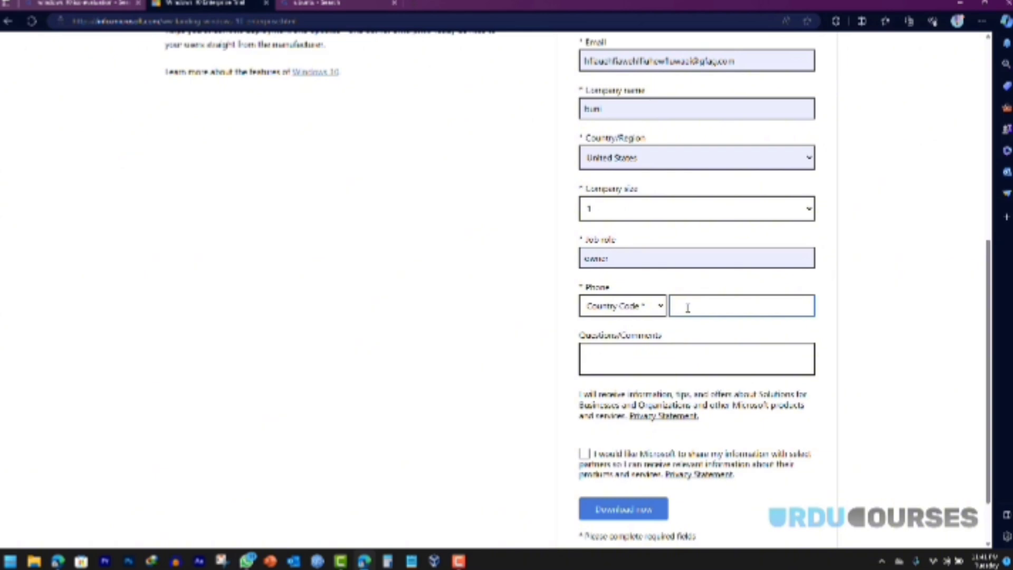
Step: Agree to partner sharing, set the phone country code to United States (+1), and submit
left_click(584, 453)
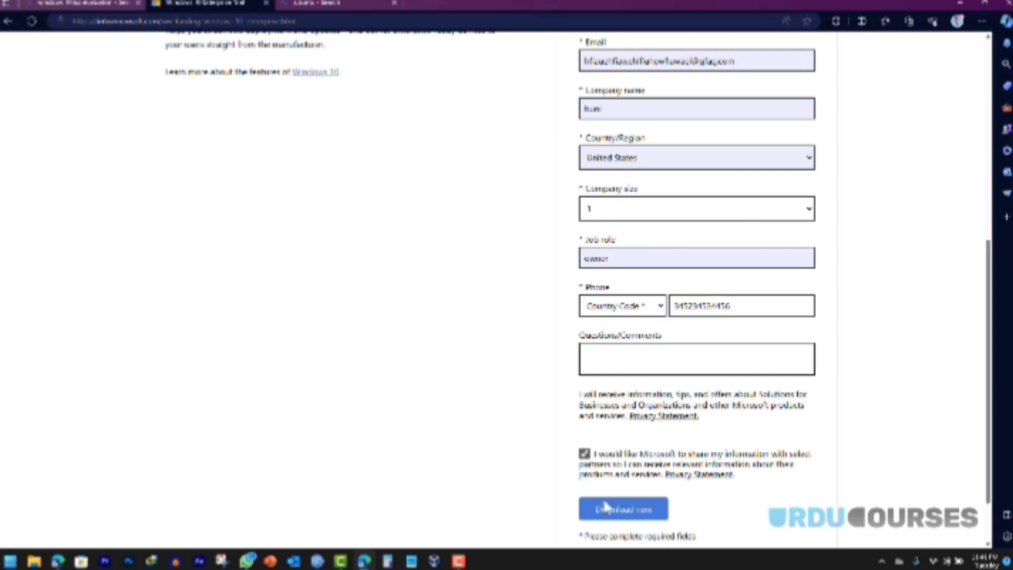
left_click(605, 507)
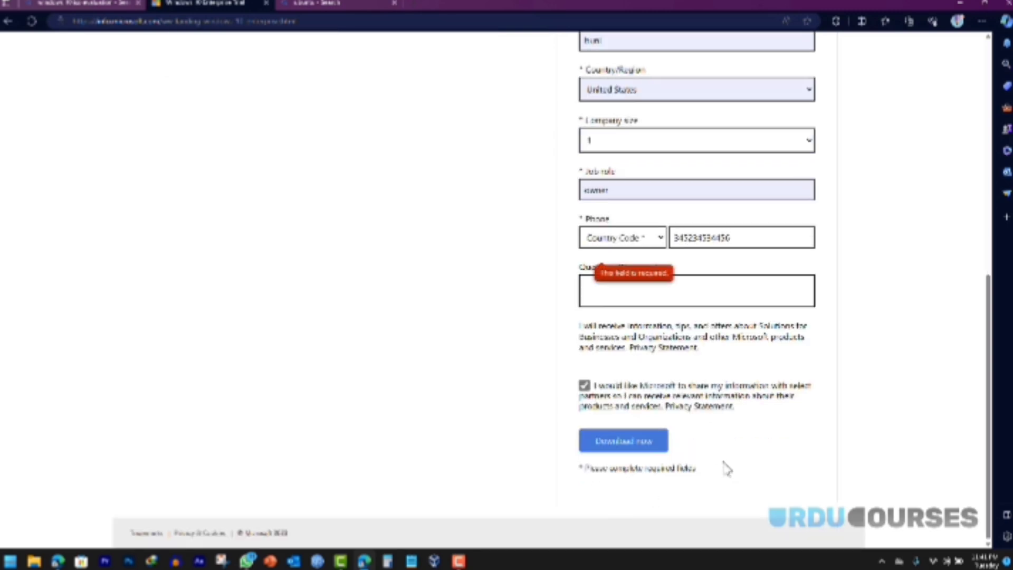
left_click(625, 240)
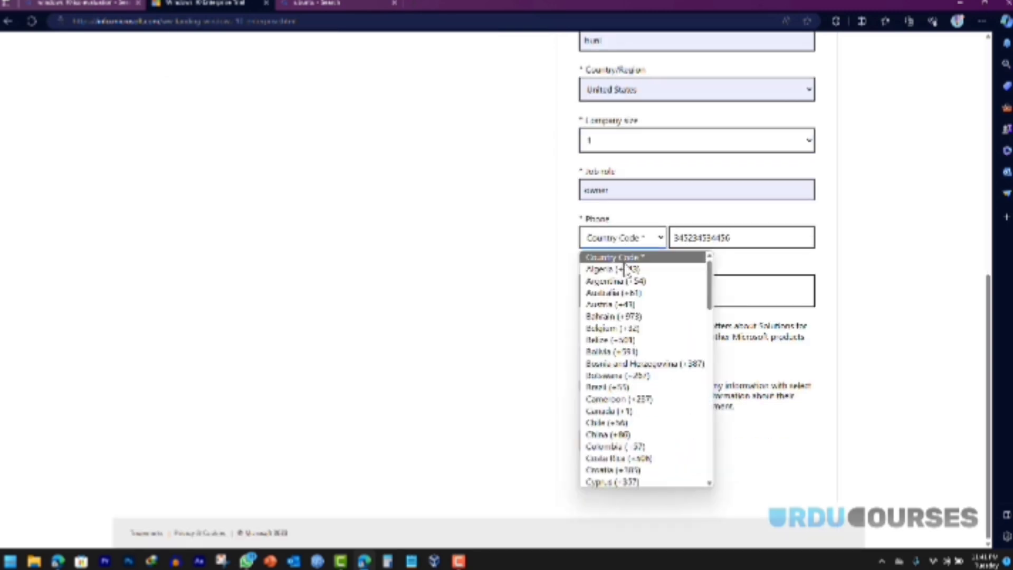
key("u")
scroll(636, 436, "down", 2)
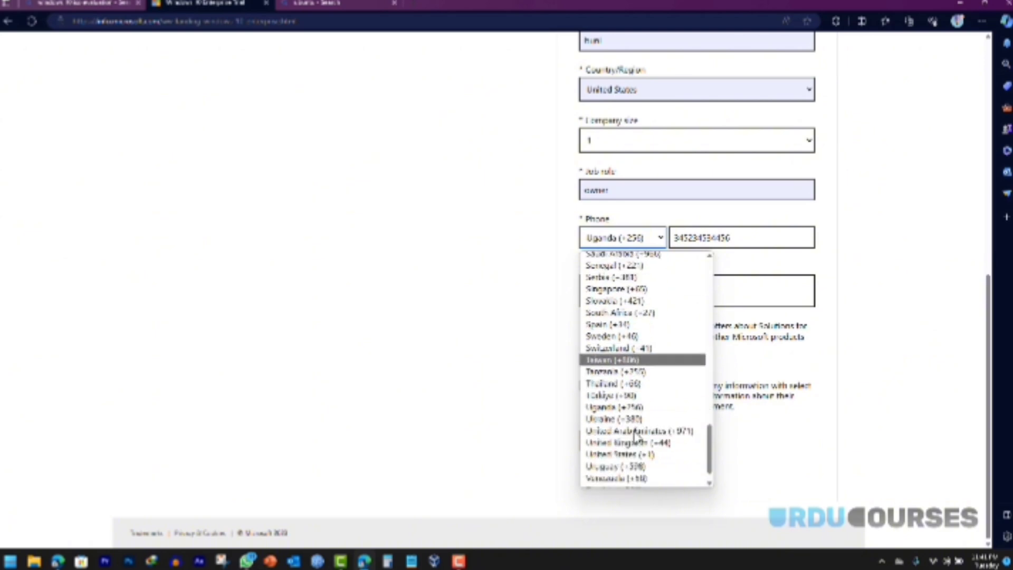
scroll(635, 433, "down", 1)
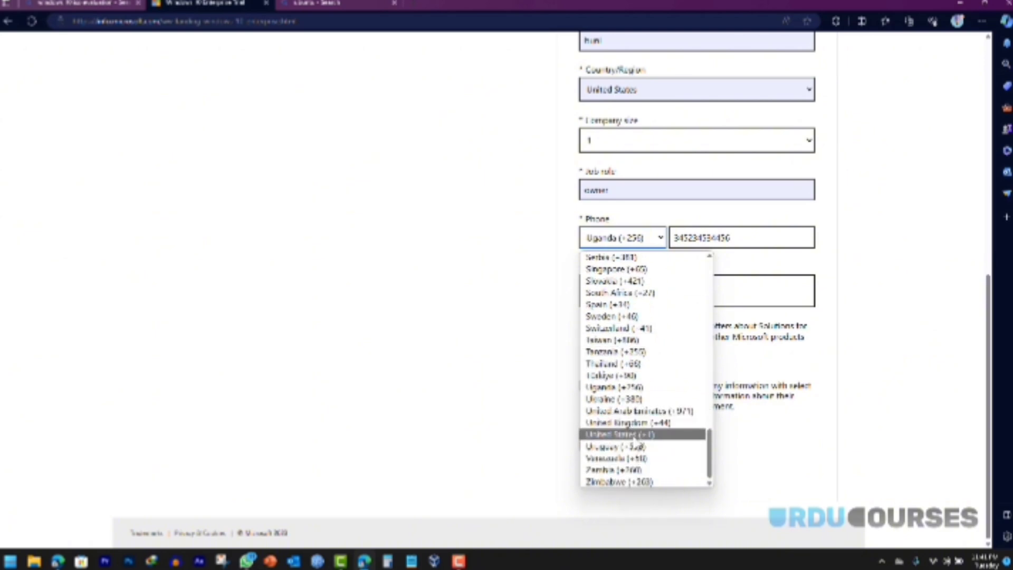
left_click(636, 434)
left_click(623, 442)
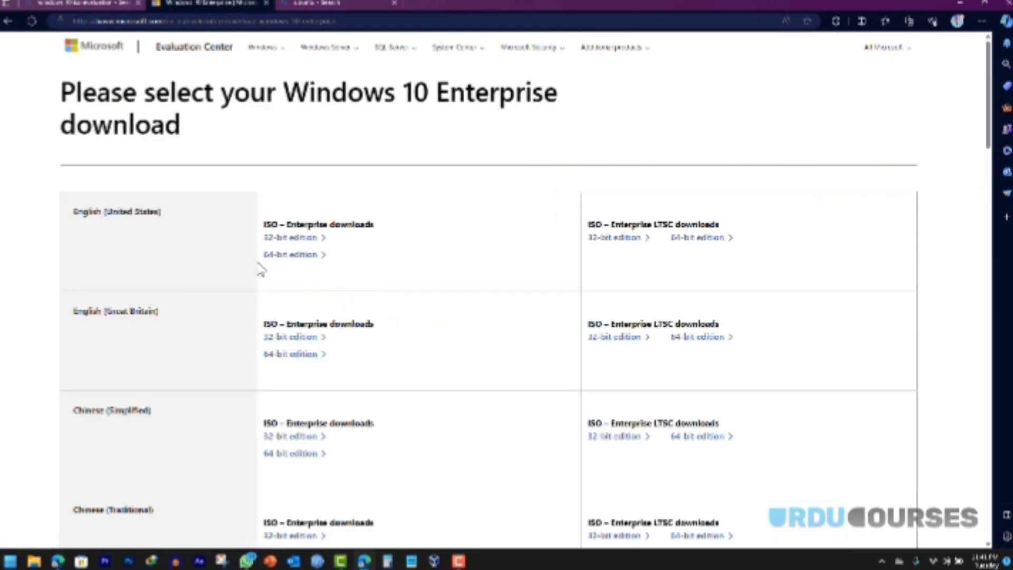
Step: Request the 64-bit Windows 10 Enterprise ISO, cancel the duplicate download, and navigate back
left_click(284, 257)
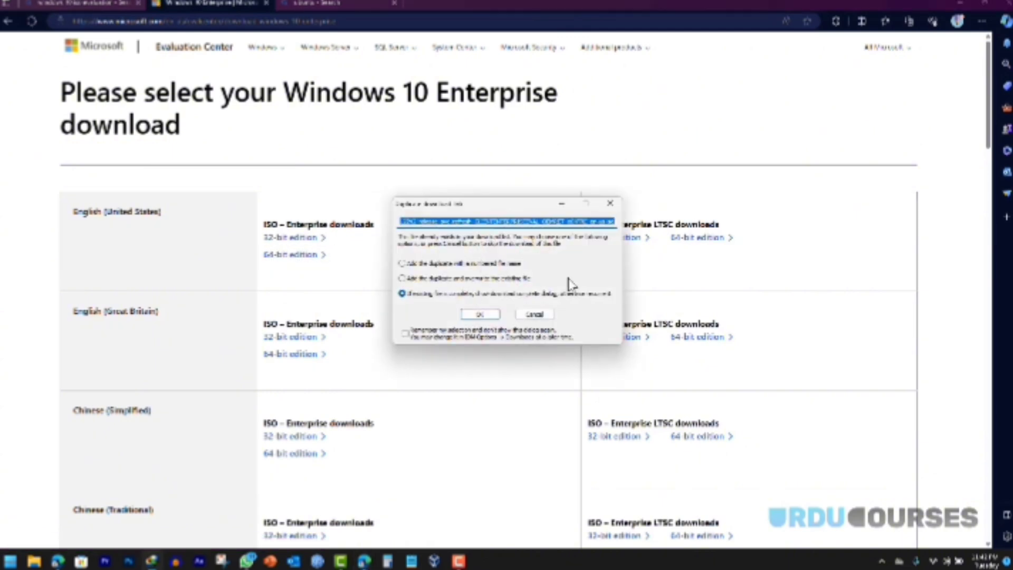
left_click(542, 318)
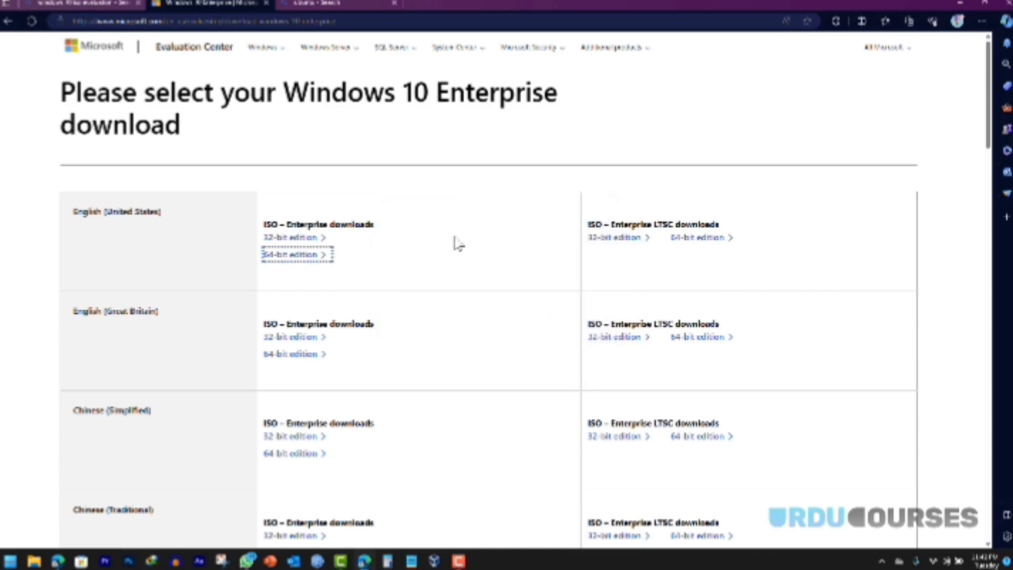
left_click(7, 23)
left_click(6, 23)
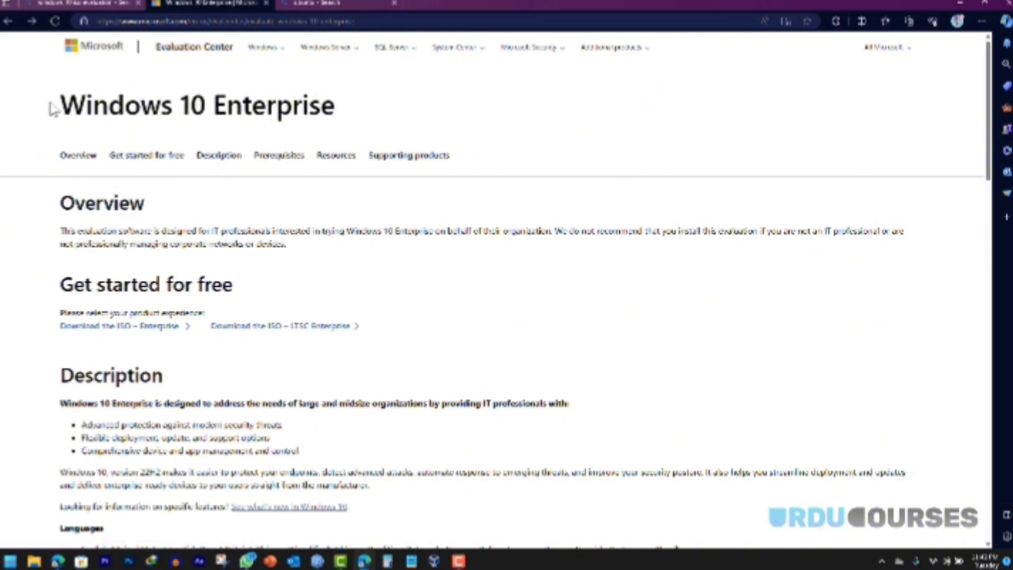
Step: Reopen the Evaluation Center page from Bing results and open Edge DevTools
left_click(7, 23)
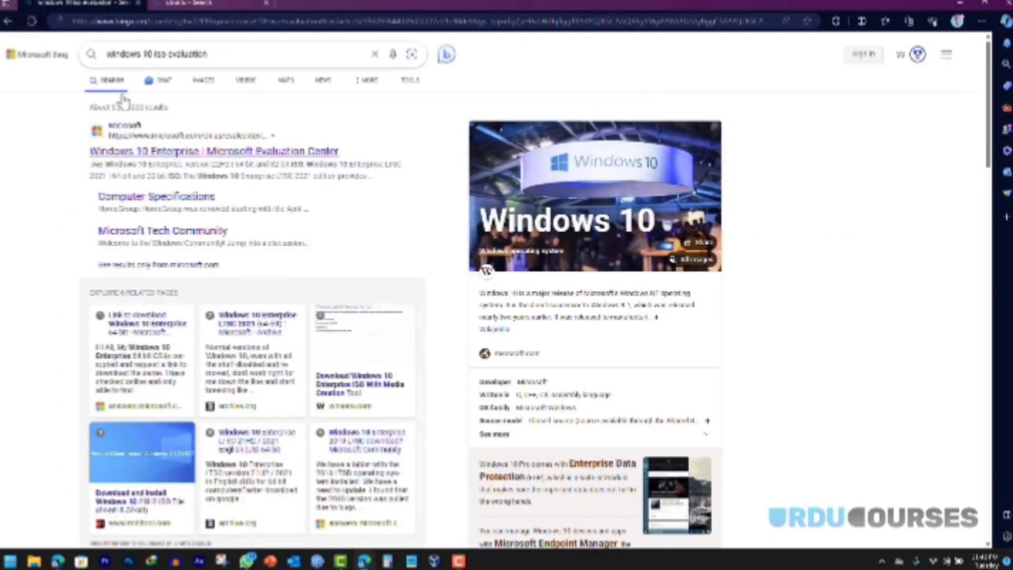
left_click(142, 153)
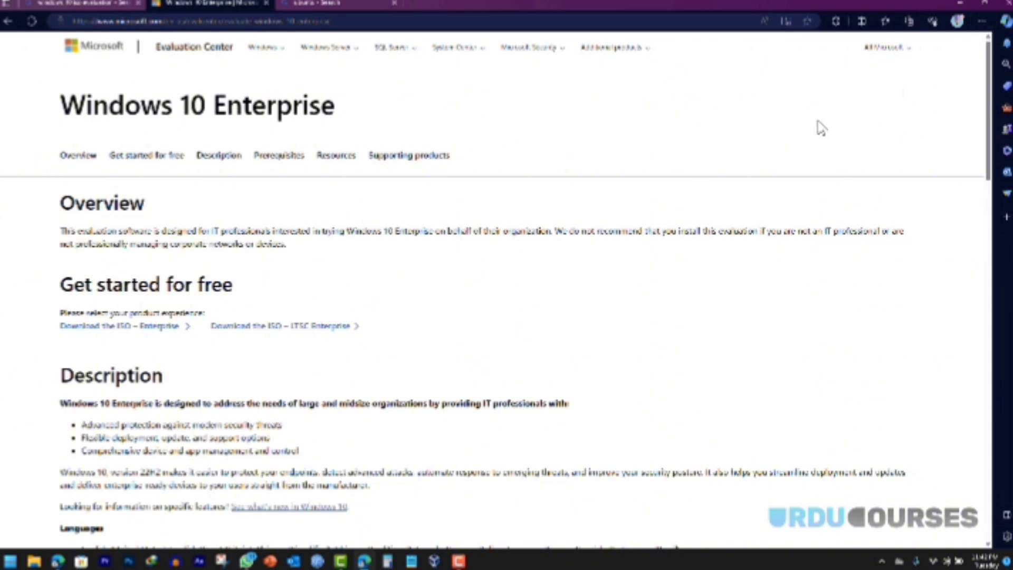
key("F12")
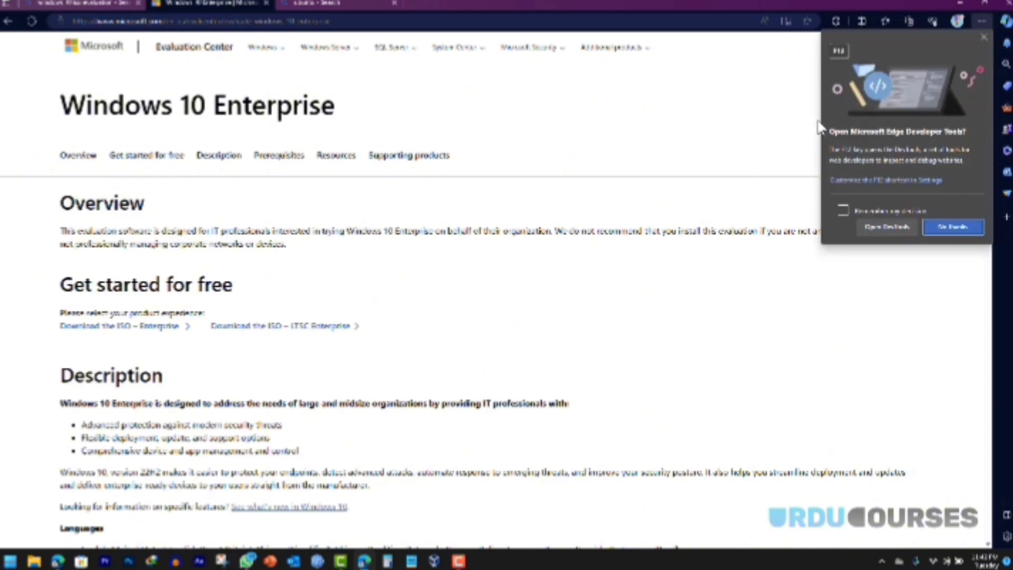
left_click(877, 227)
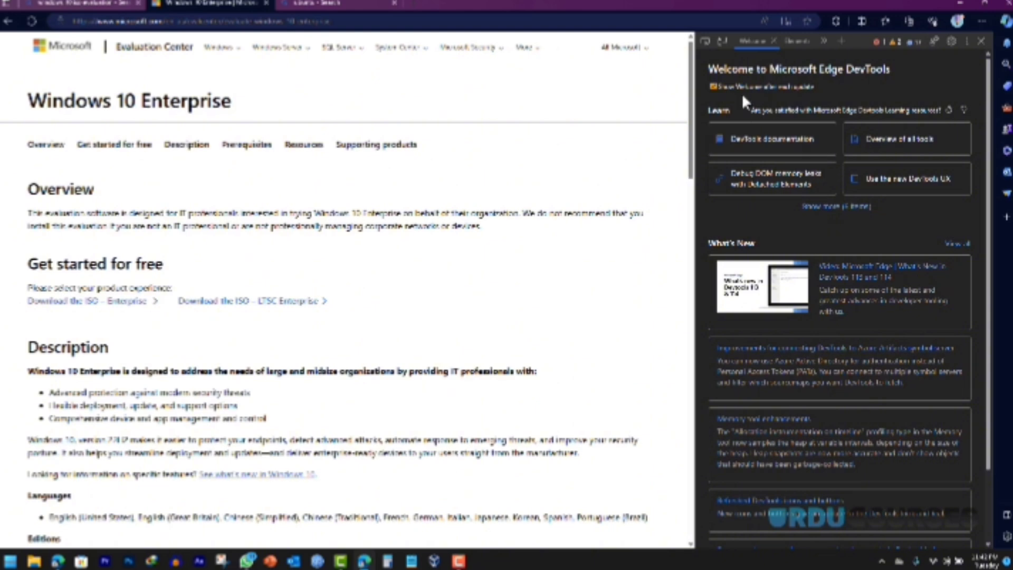
Step: Preview the page as an iPhone 12 Pro, reload and scroll it, then close DevTools
left_click(721, 40)
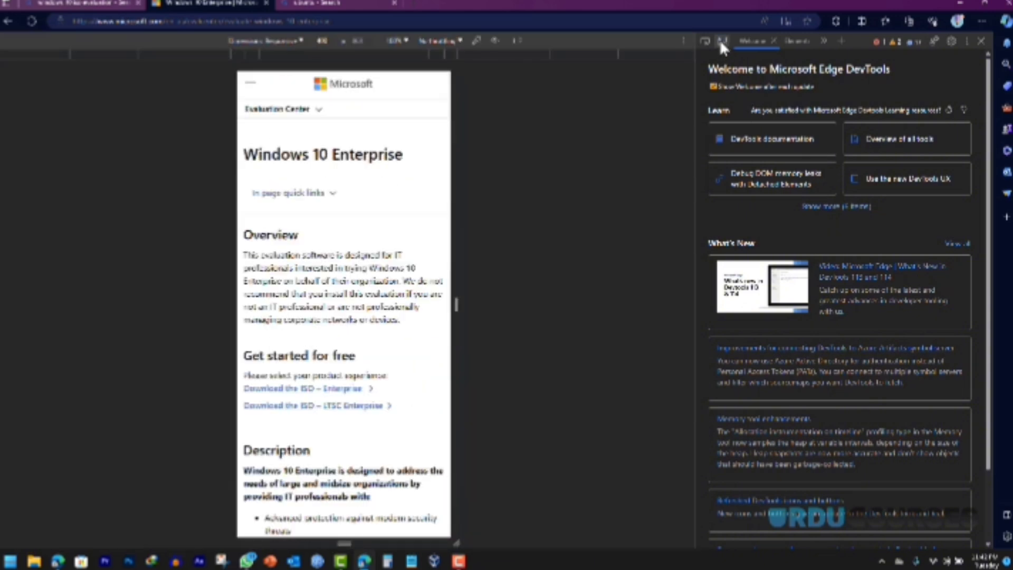
left_click(284, 42)
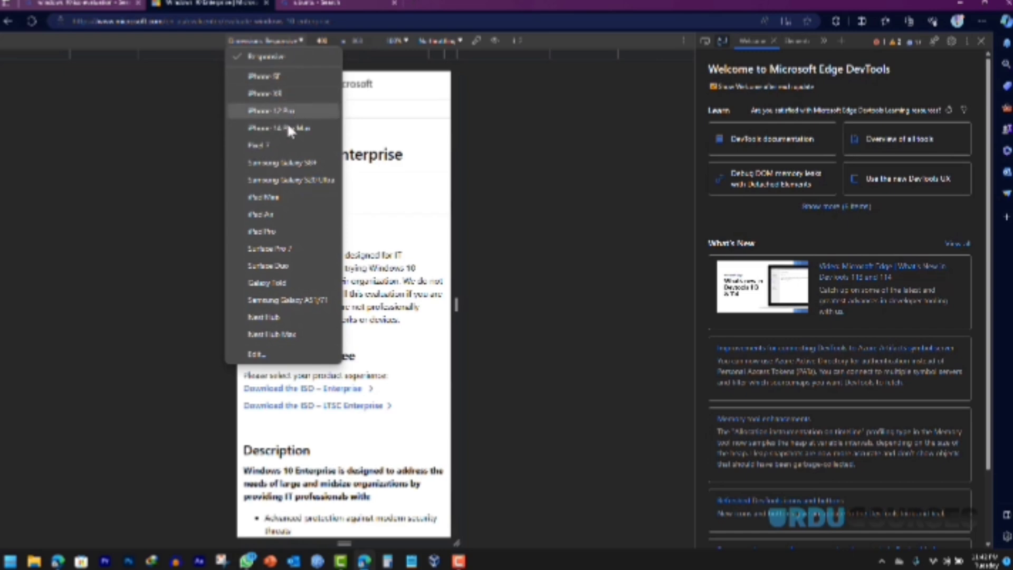
left_click(269, 110)
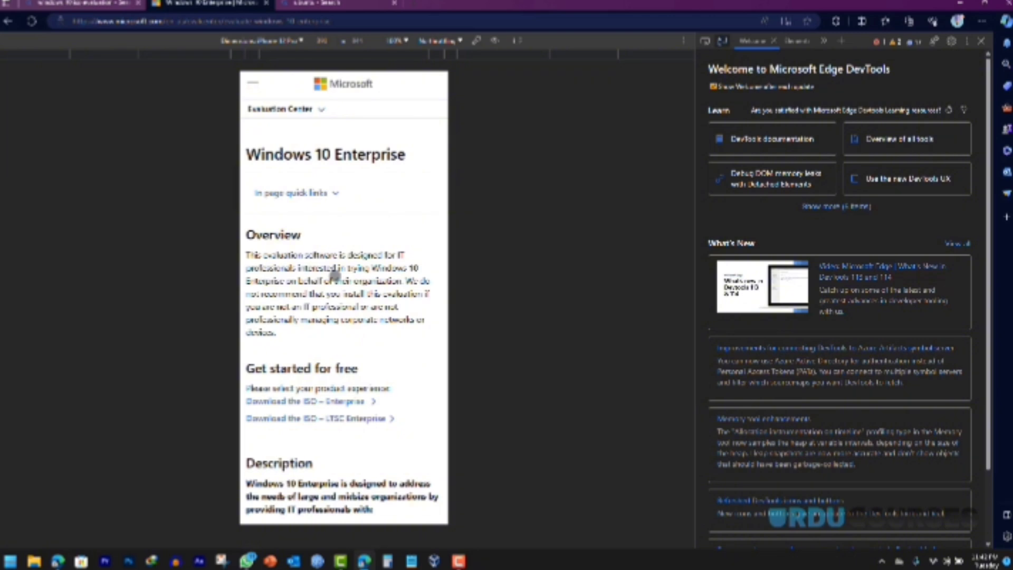
key("ctrl+r")
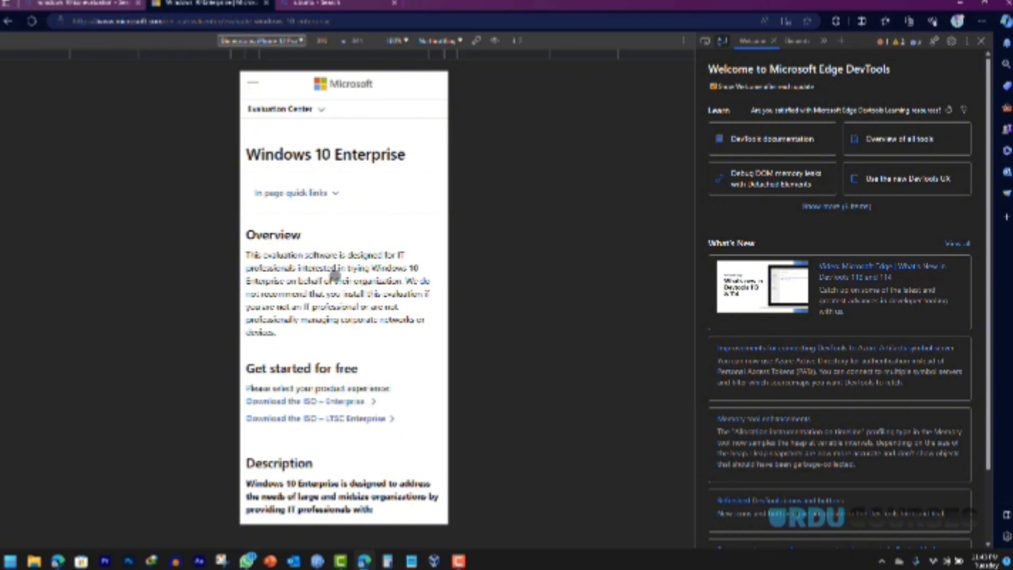
left_click_drag(337, 333, 334, 232)
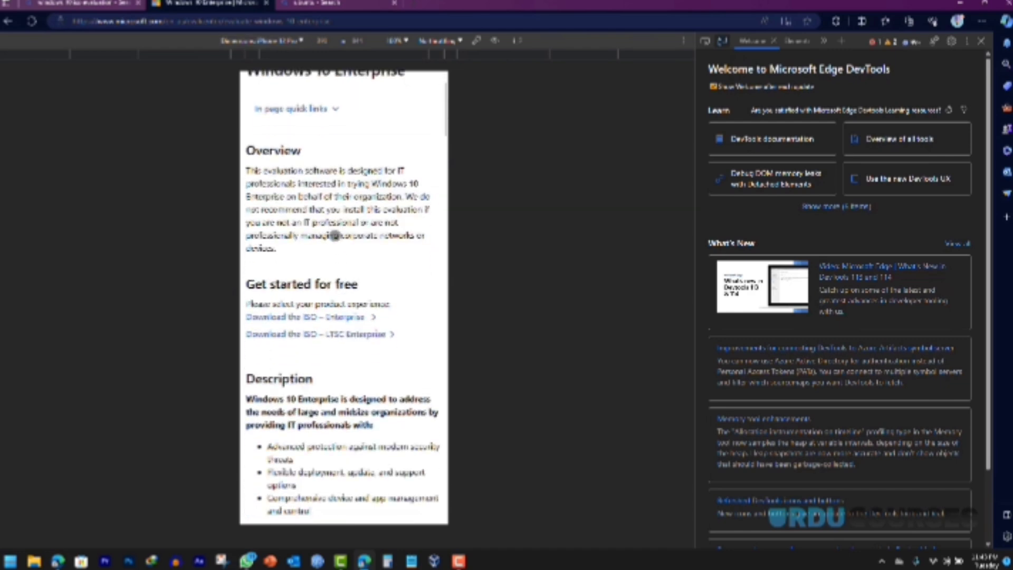
left_click_drag(327, 364, 324, 279)
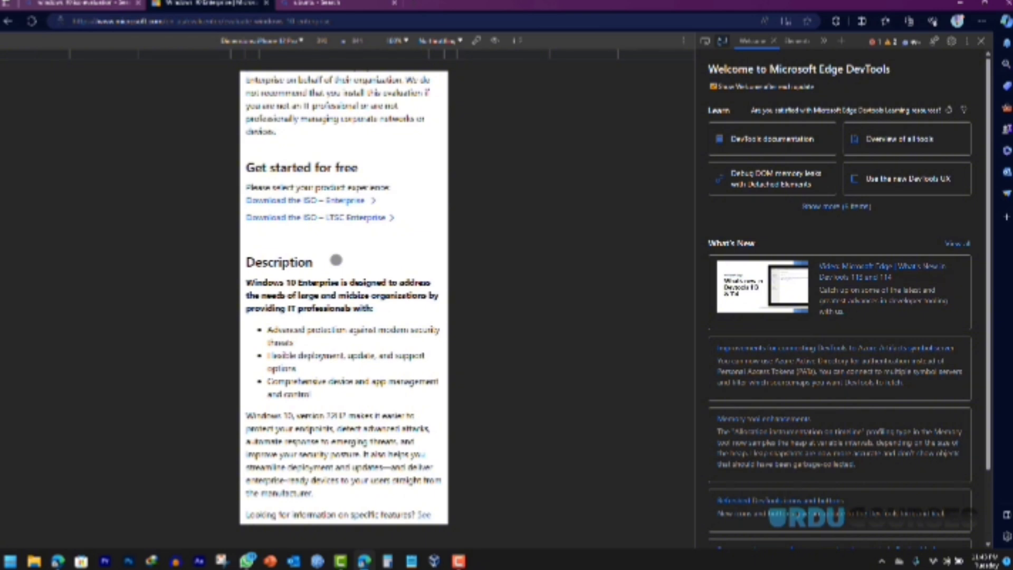
left_click(981, 40)
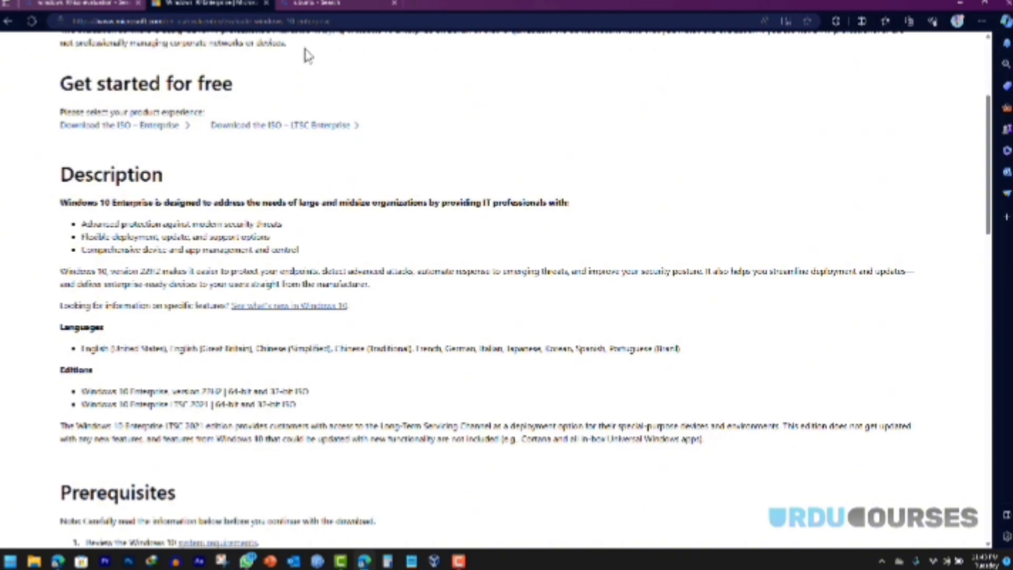
Step: Request the Ubuntu Desktop 22.04.3 download, dismiss the duplicate prompt, and switch to VirtualBox Manager
left_click(308, 3)
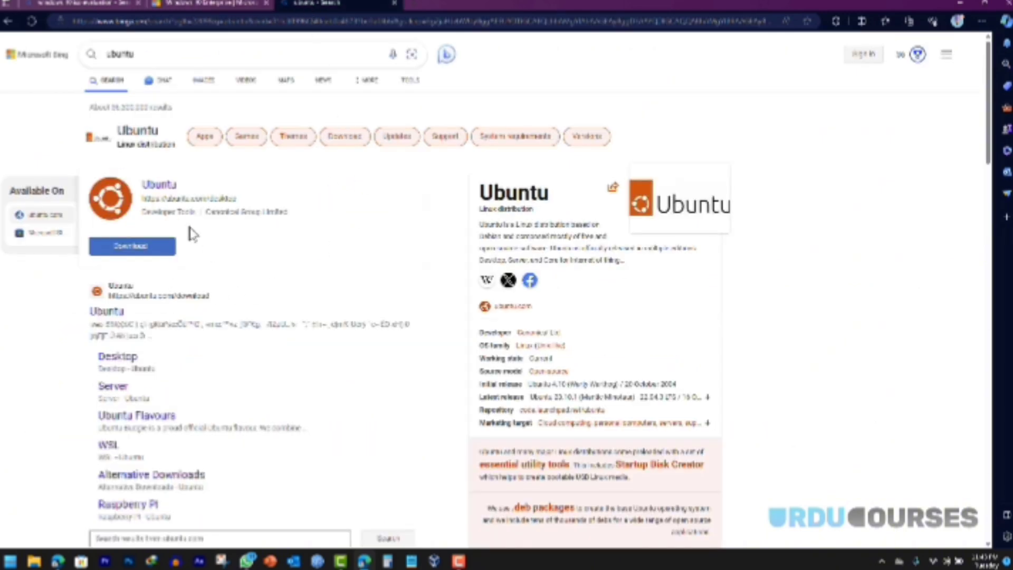
left_click(112, 319)
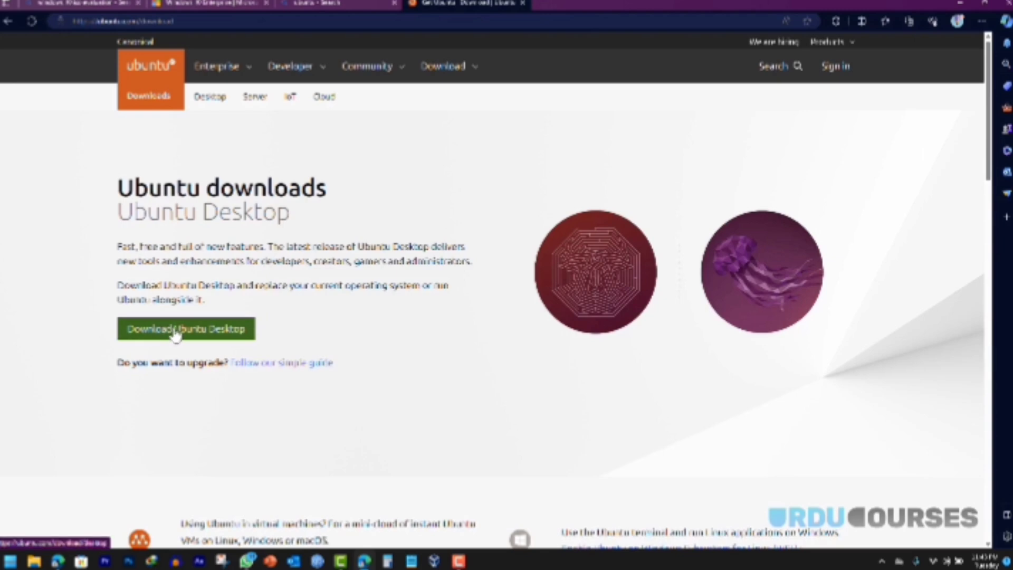
left_click(169, 335)
scroll(317, 302, "down", 3)
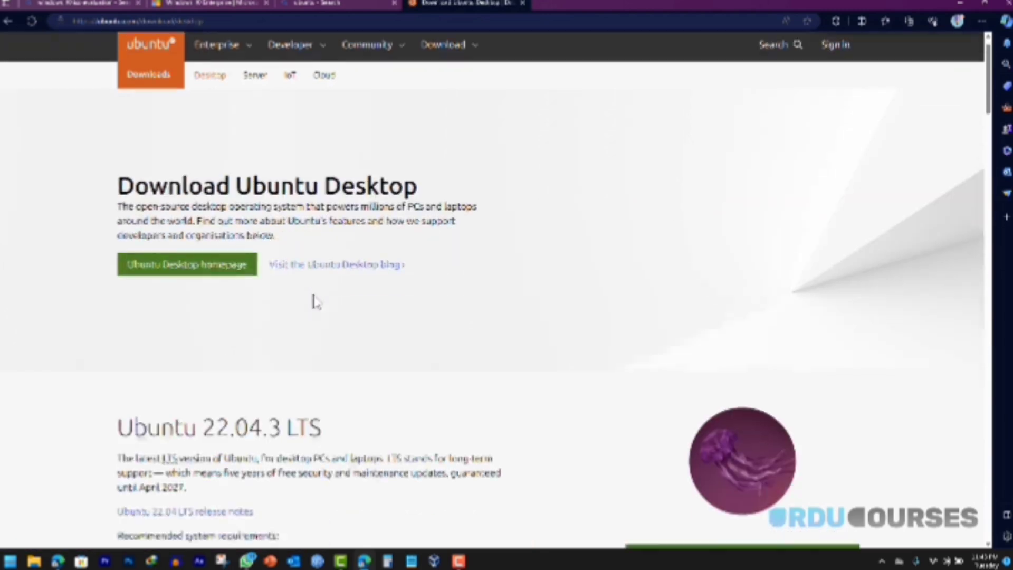
left_click(692, 430)
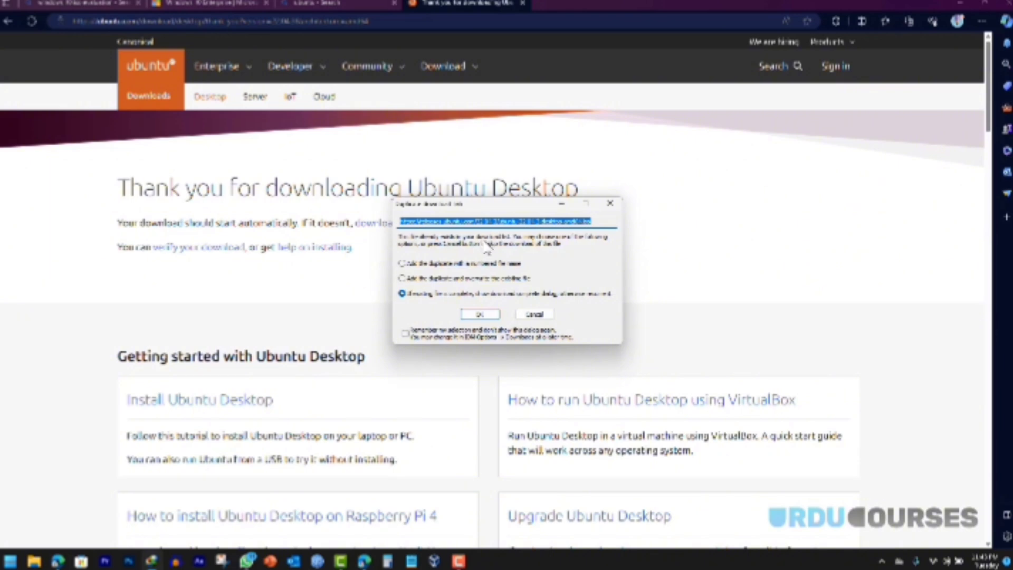
left_click(548, 312)
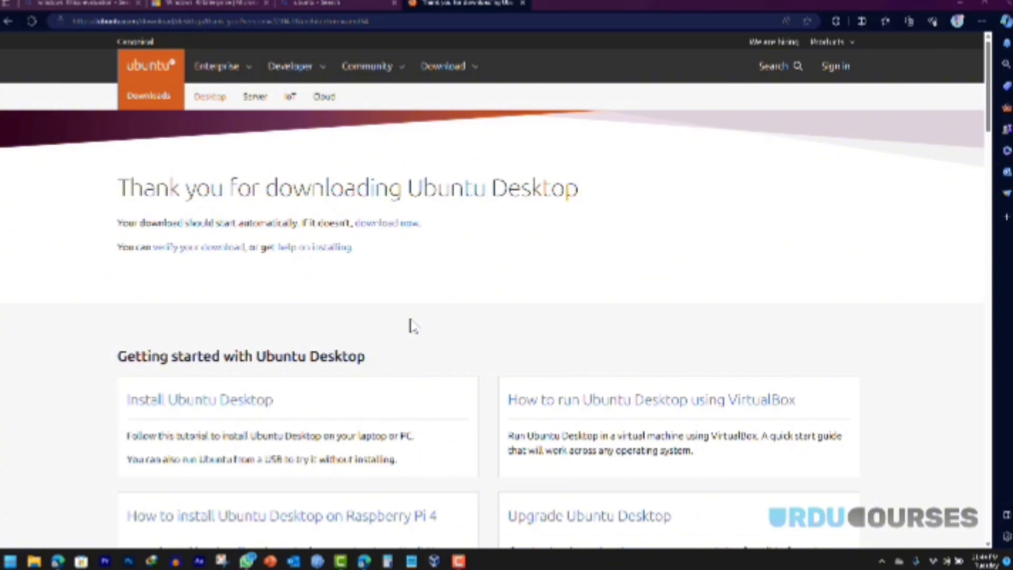
key("alt+Tab")
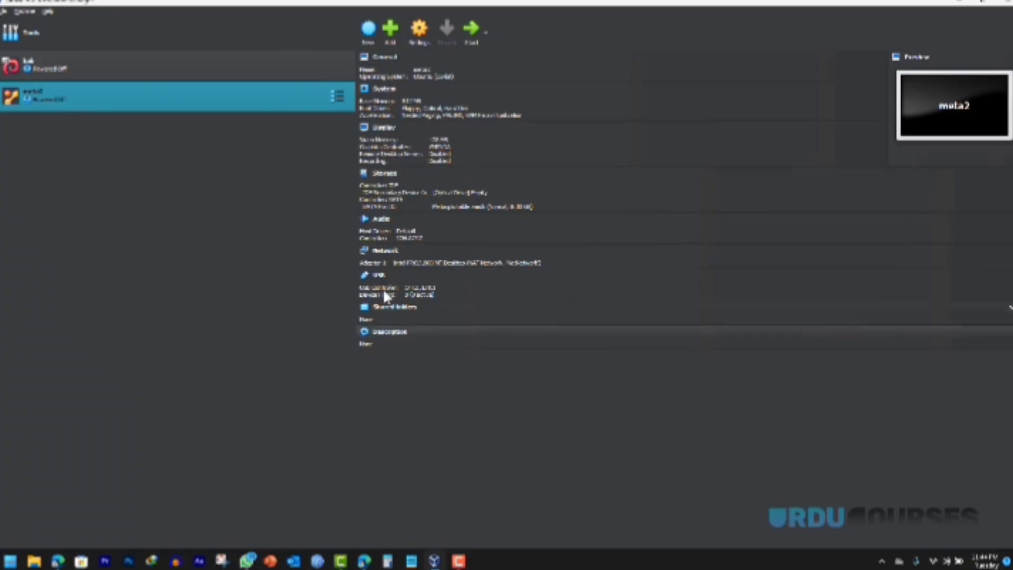
Step: Start a new VM named 'ubudows 10' with type Microsoft Windows, version Windows 10 (64-bit)
left_click(369, 31)
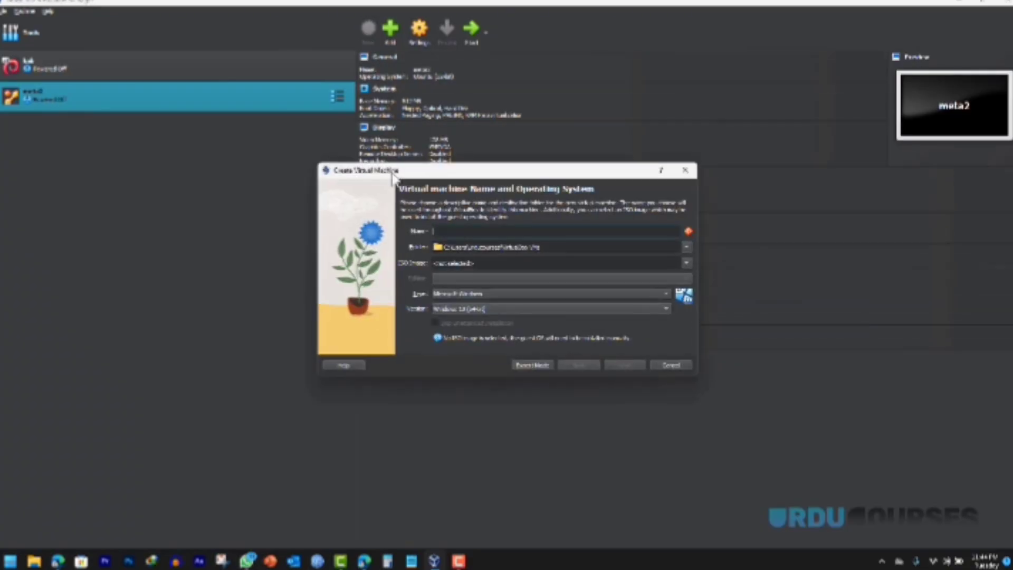
type("ubu")
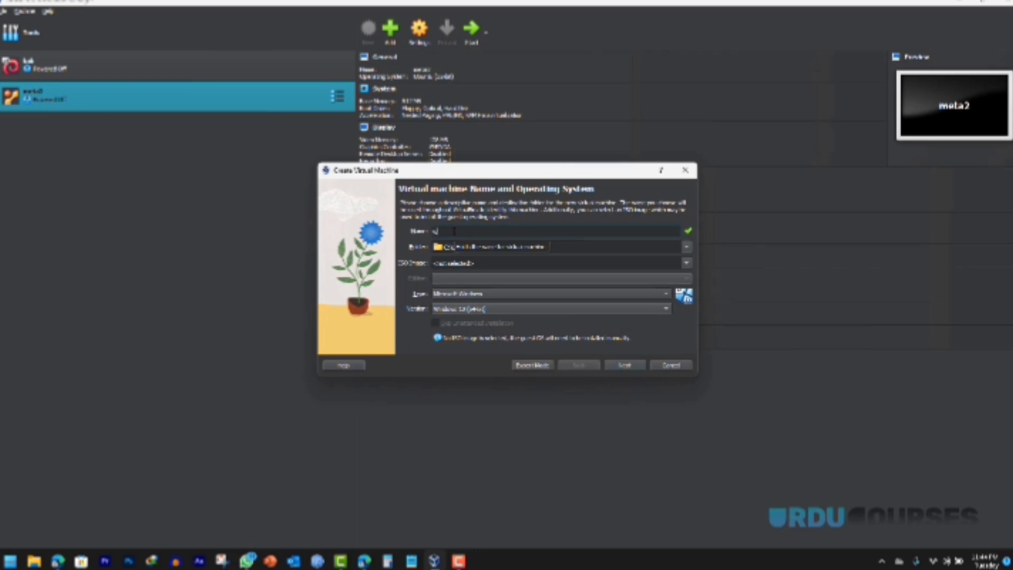
type("dows 10")
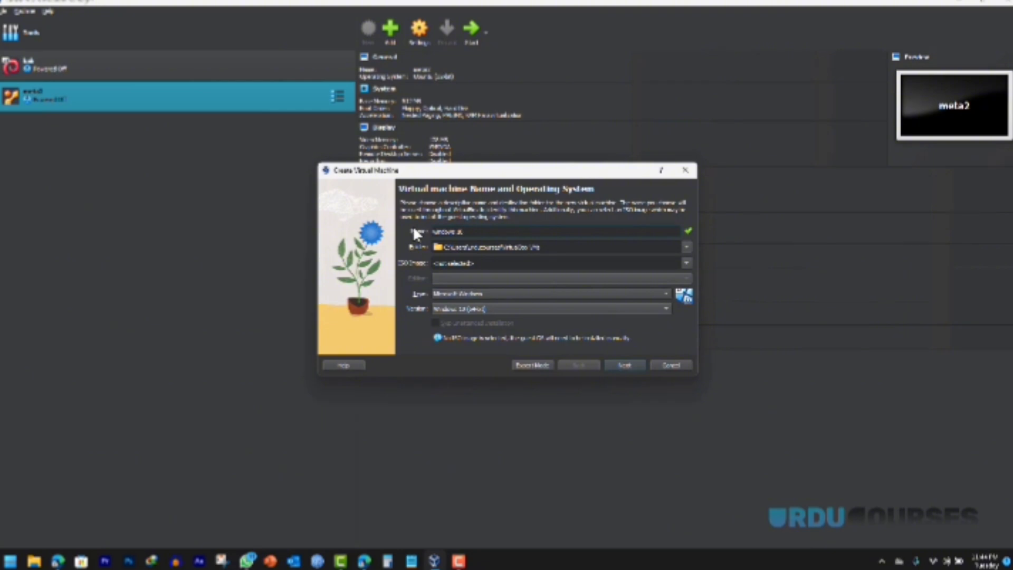
left_click(447, 294)
left_click(449, 294)
left_click(449, 307)
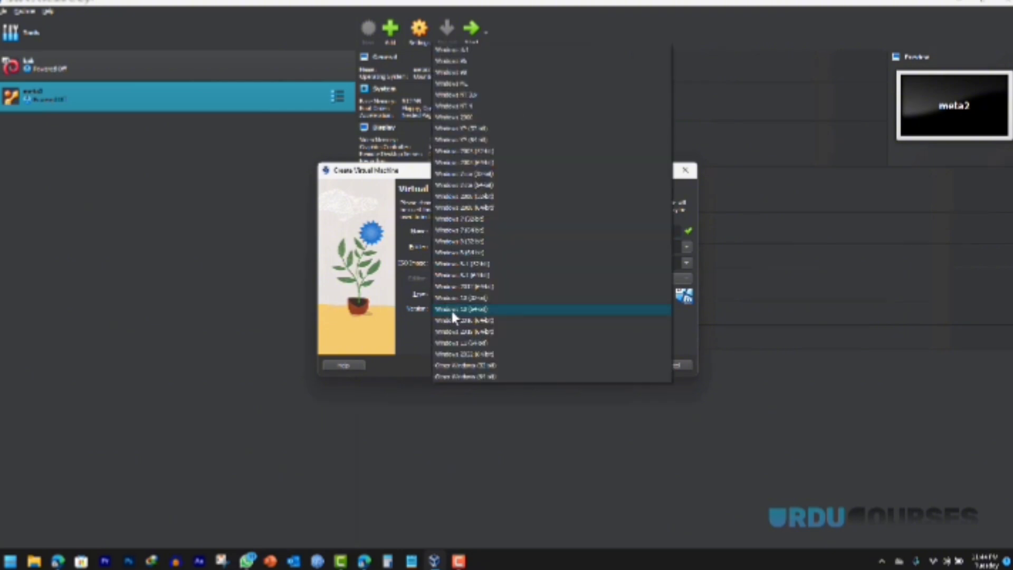
left_click(452, 310)
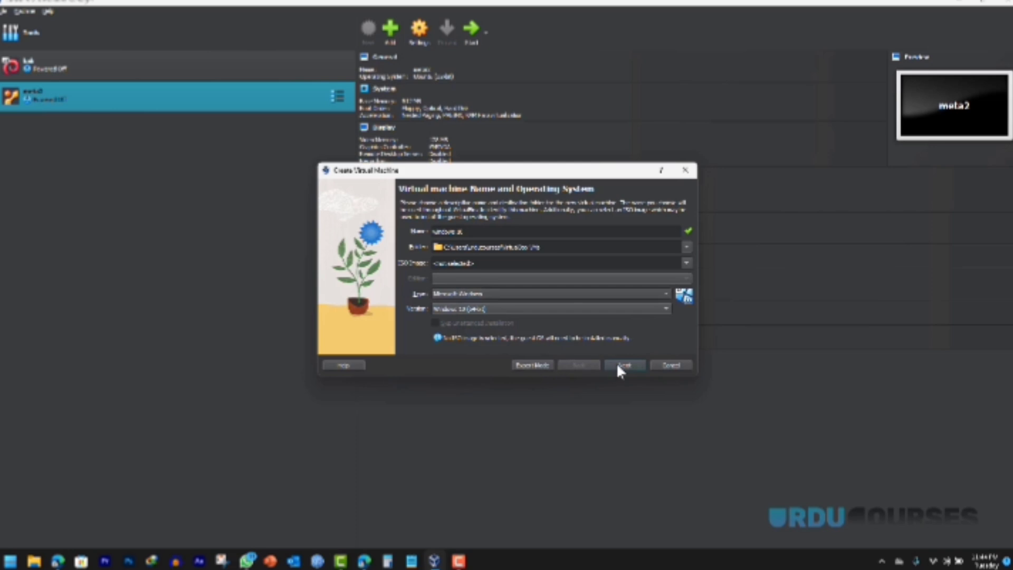
Step: Choose the Windows 10 Enterprise evaluation ISO file as the installation image
left_click(686, 264)
left_click(462, 281)
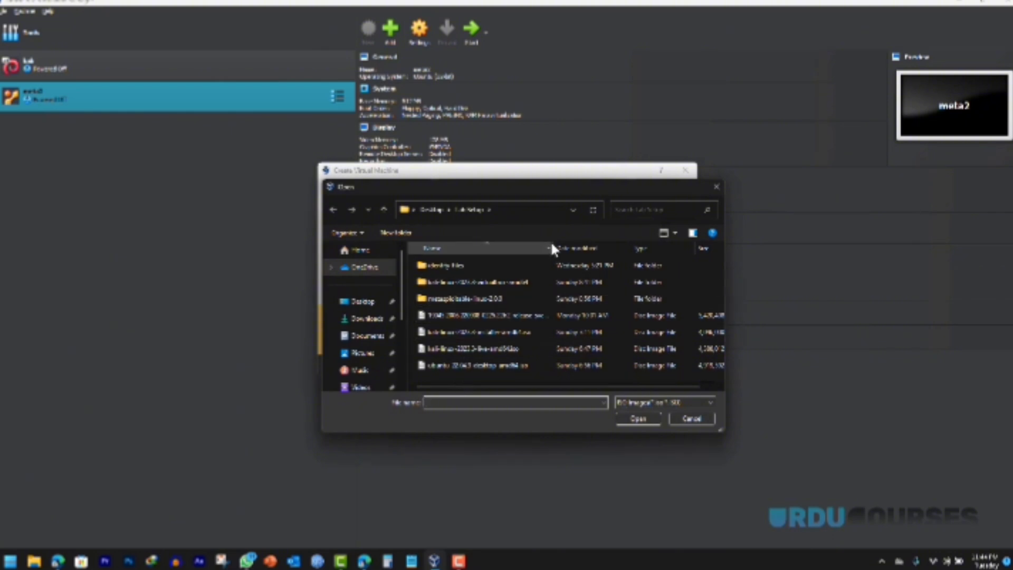
left_click_drag(550, 244, 644, 248)
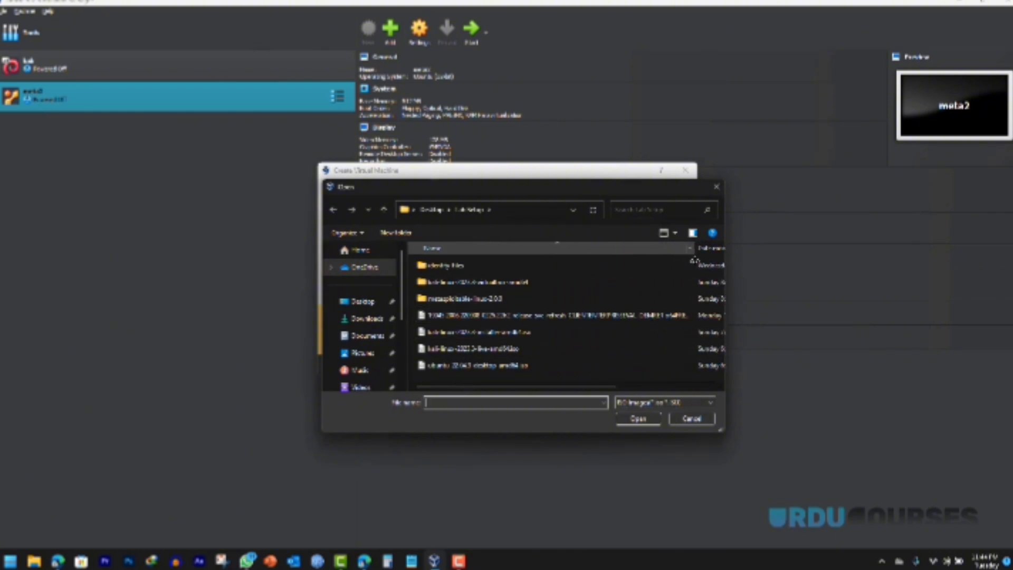
left_click(482, 316)
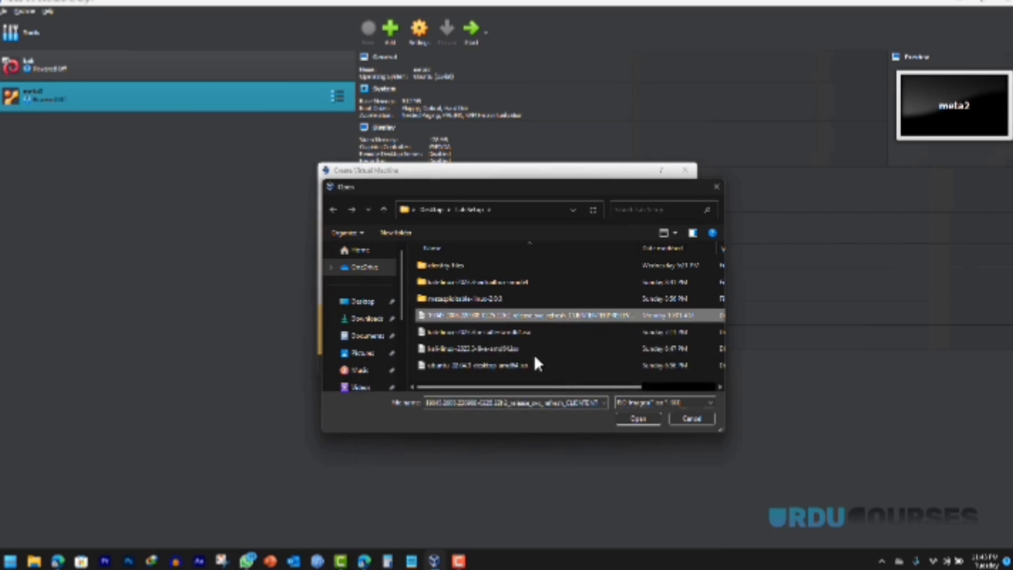
left_click(635, 419)
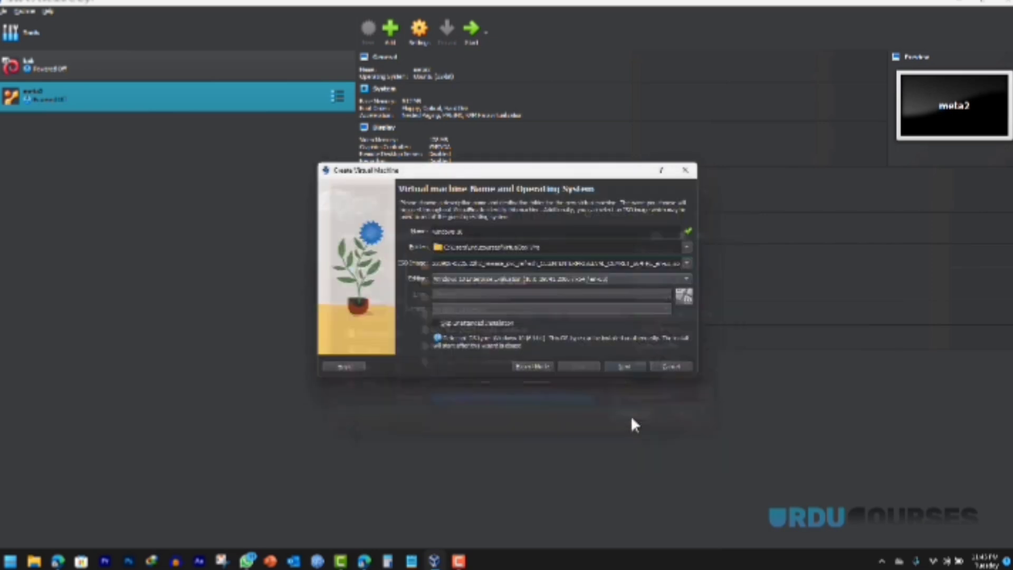
Step: Skip unattended installation, keep default hardware and hard disk settings, and finish the wizard
left_click(436, 323)
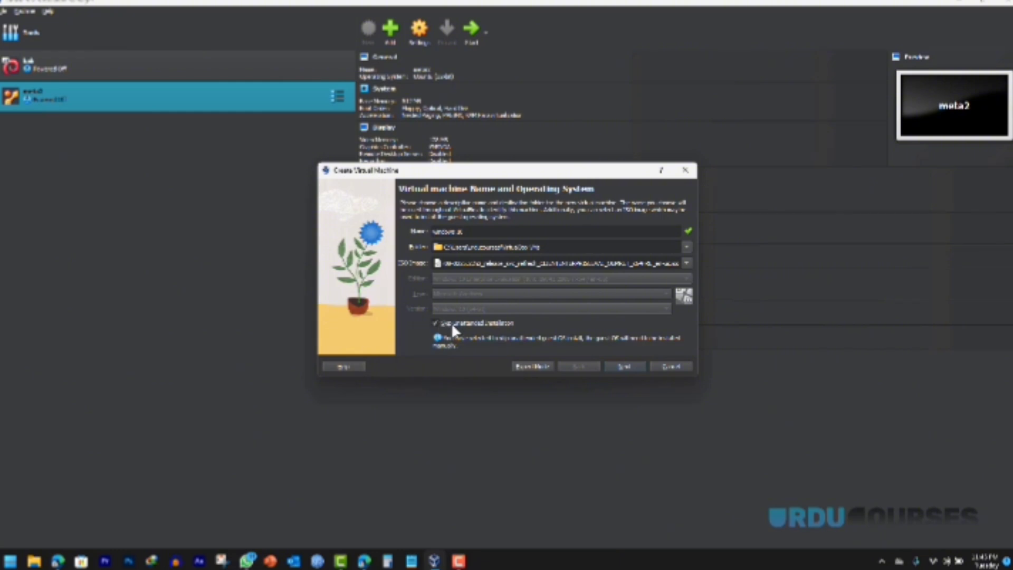
left_click(624, 367)
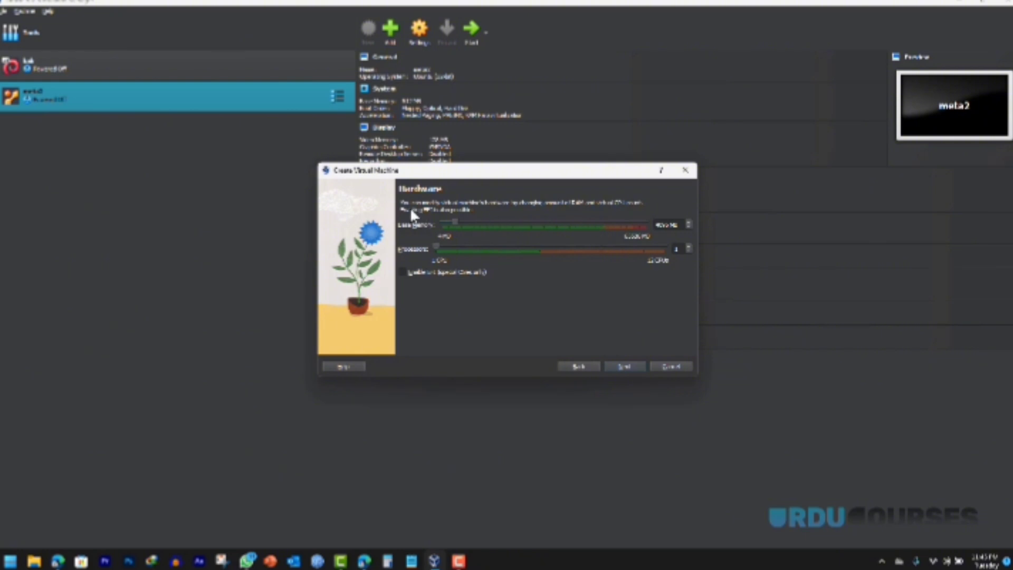
left_click(623, 366)
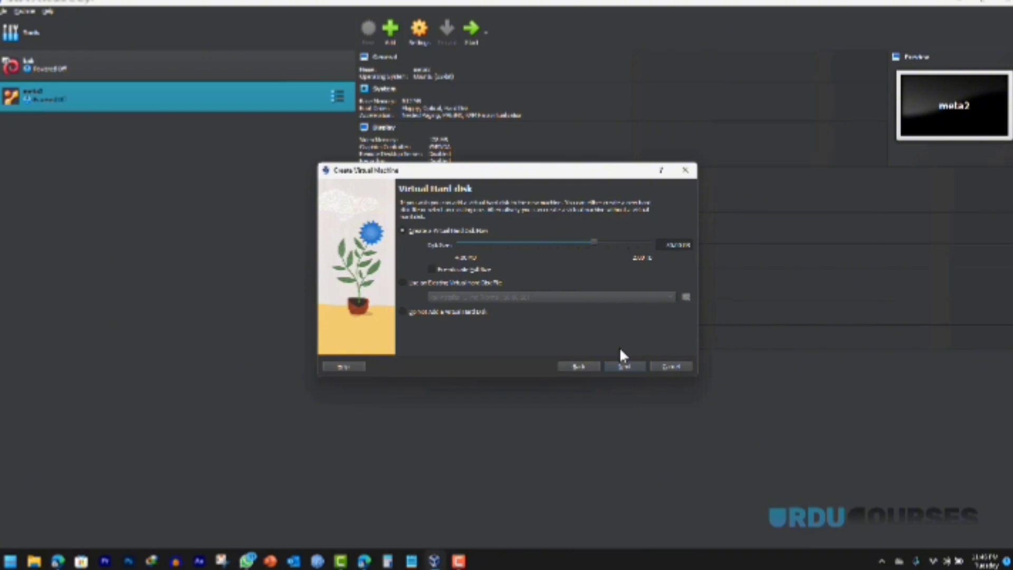
left_click(623, 368)
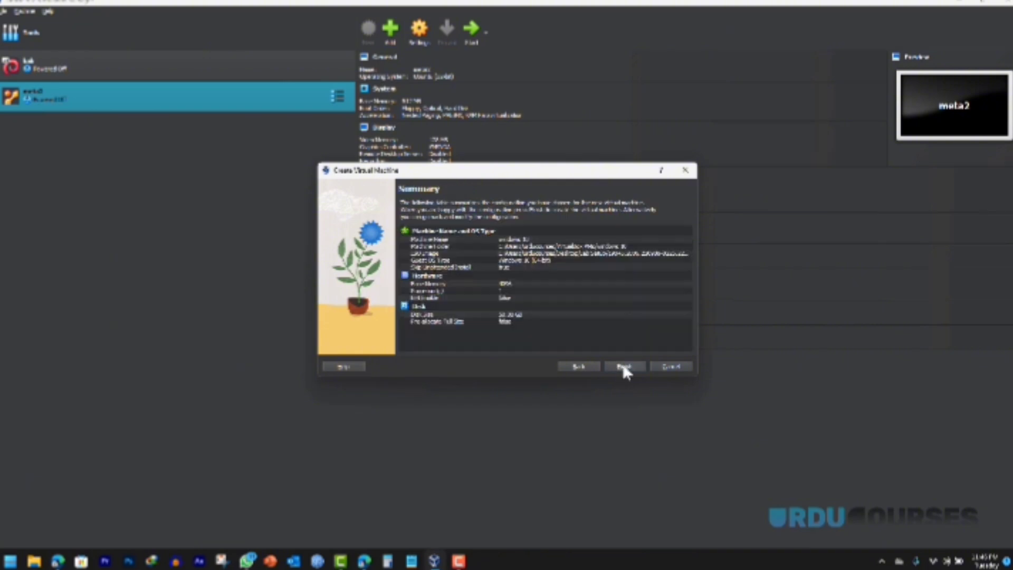
left_click(624, 368)
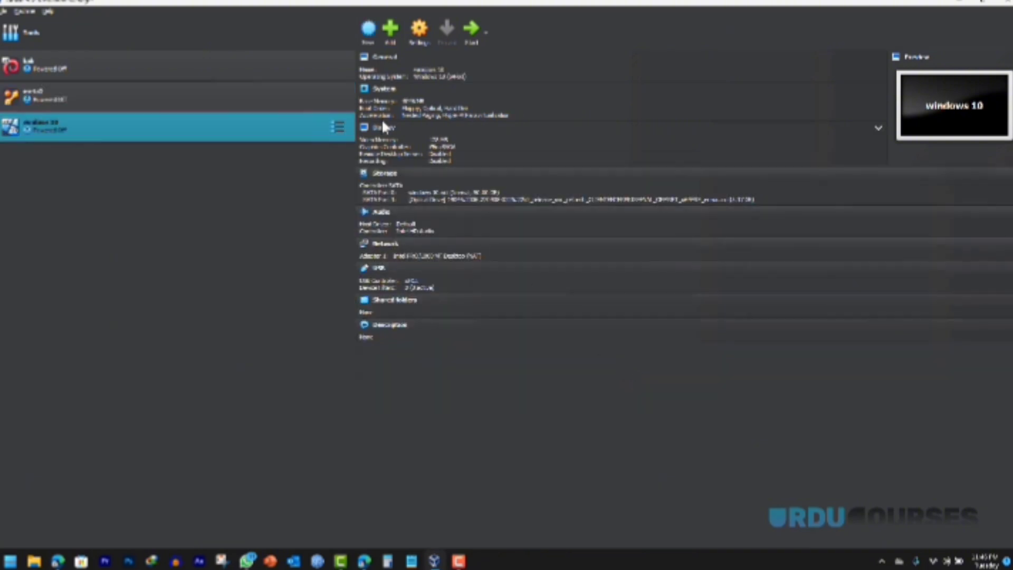
Step: Confirm video memory and 3D acceleration in Display settings, then boot the windows 10 VM
left_click(378, 129)
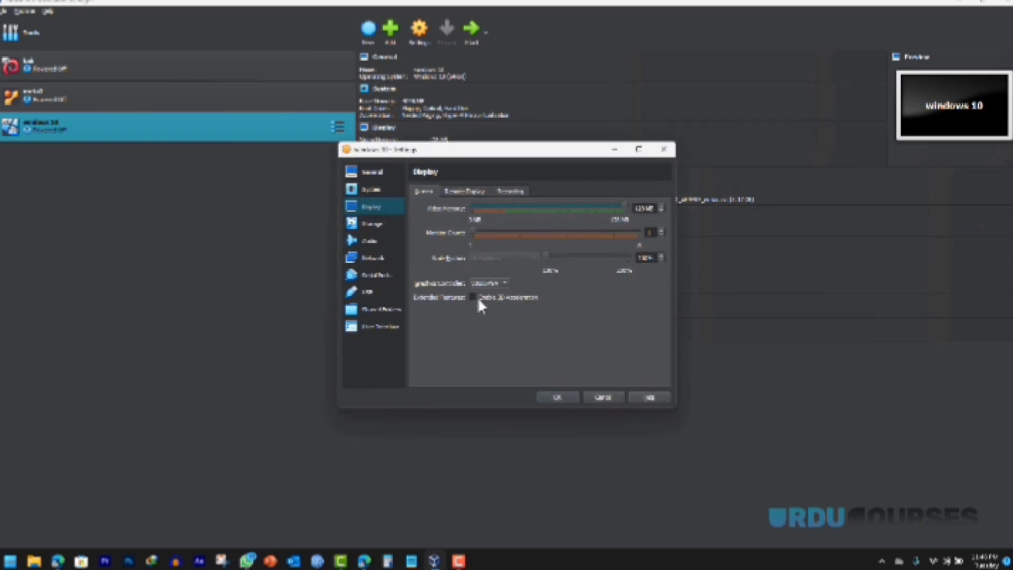
left_click(559, 397)
left_click(471, 31)
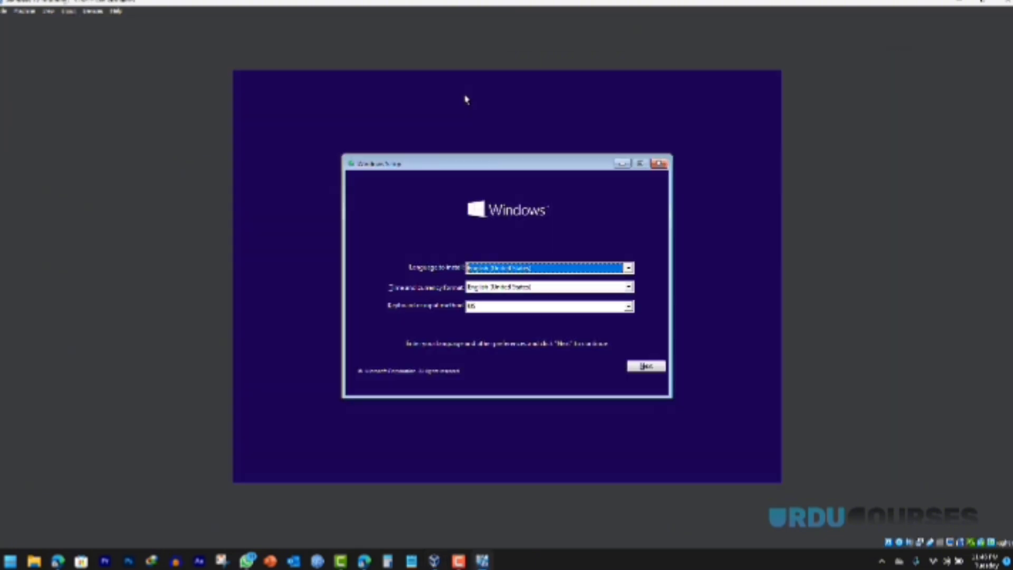
Step: Keep the default language, accept the license, and custom-install Windows onto the virtual drive
left_click(646, 366)
left_click(496, 281)
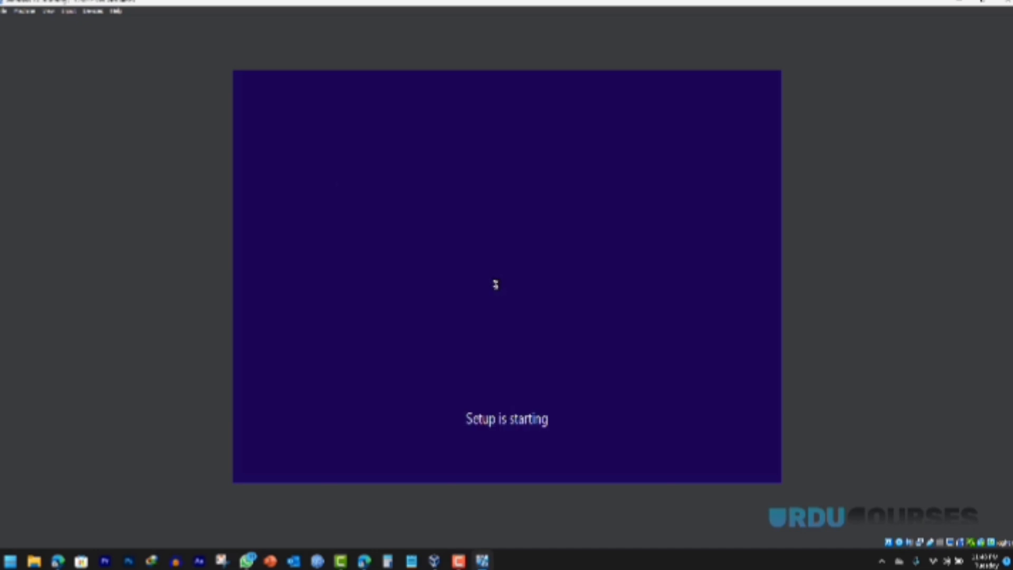
left_click(364, 344)
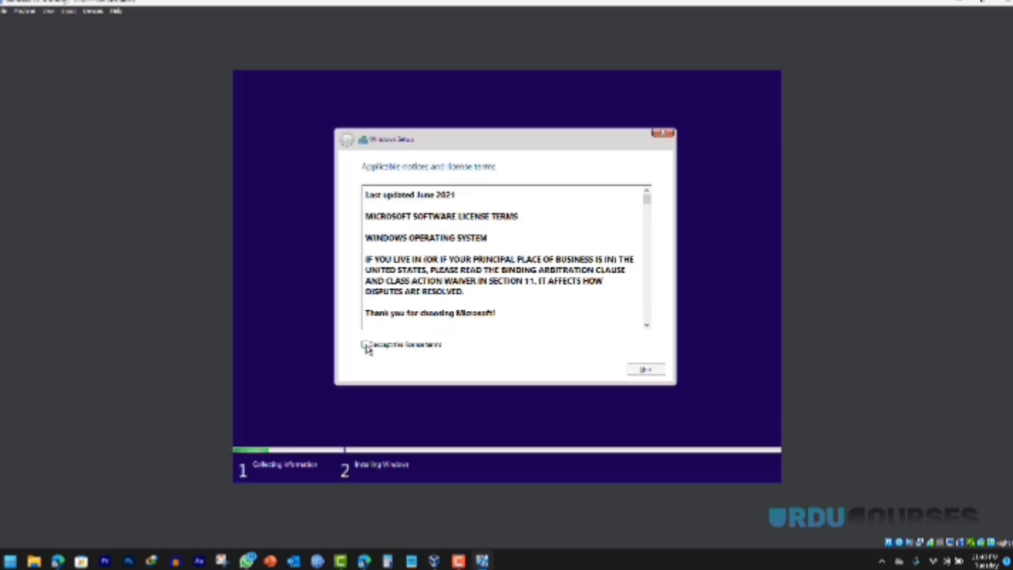
left_click(651, 370)
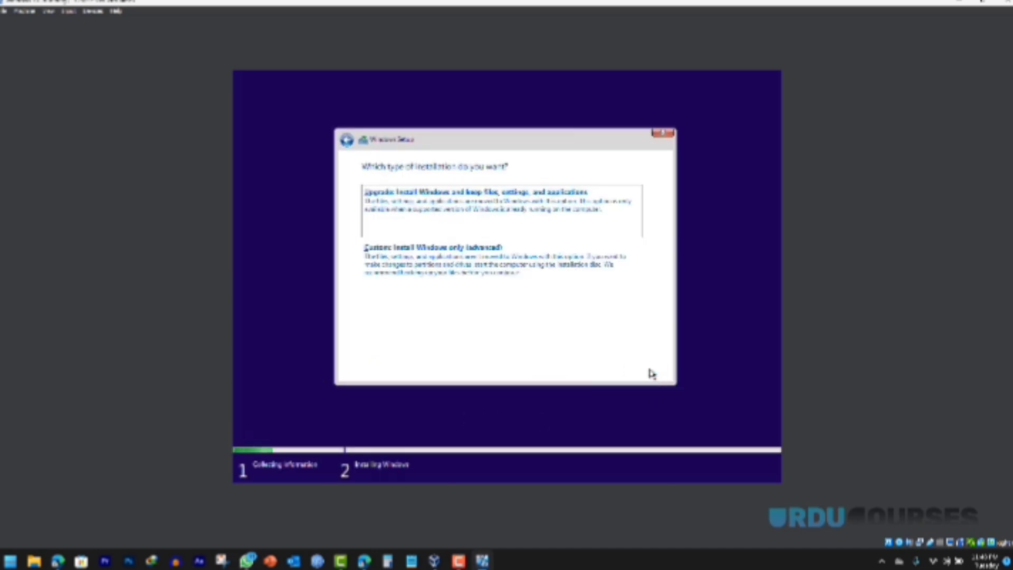
left_click(459, 276)
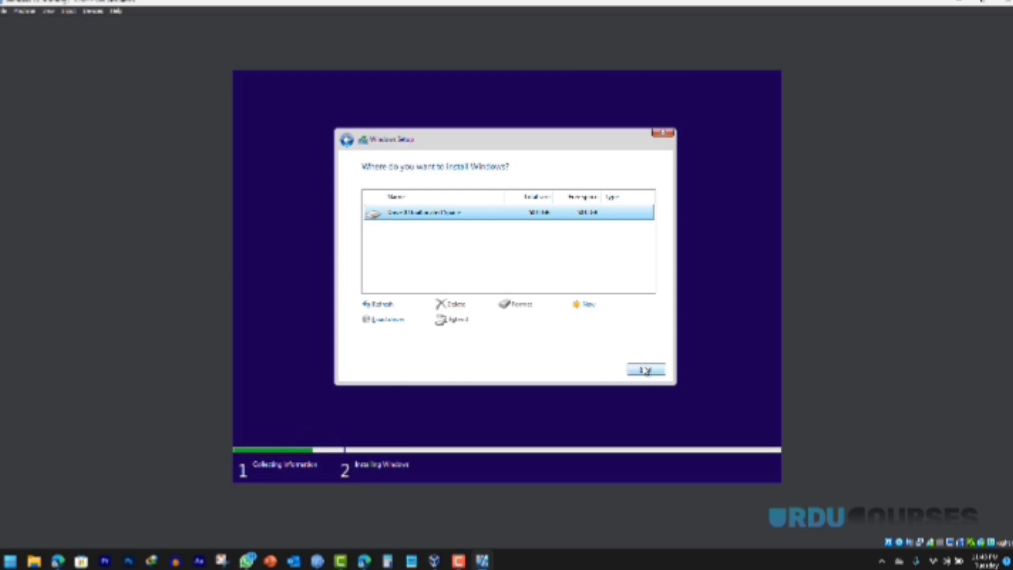
left_click(643, 370)
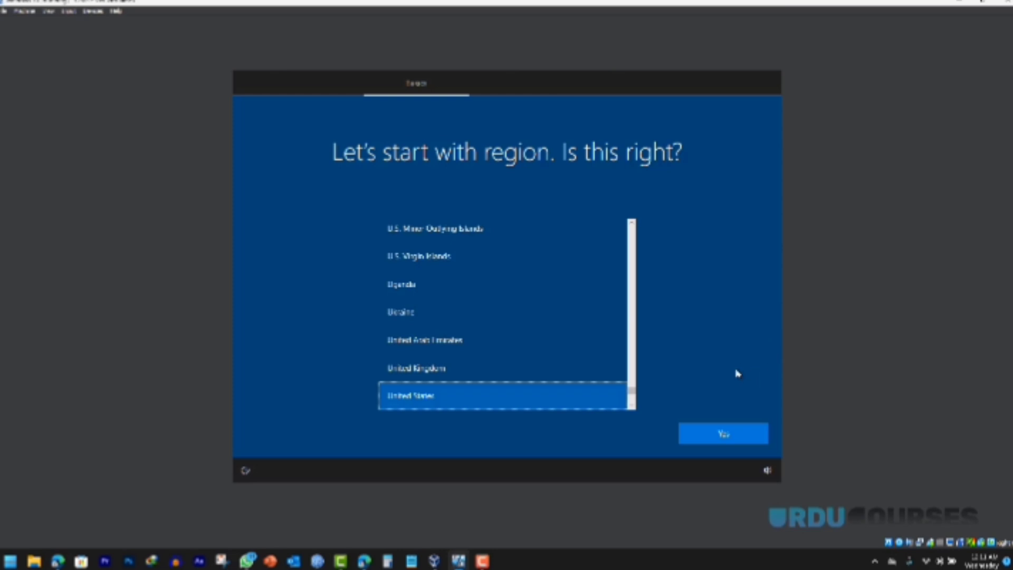
Step: Confirm United States region, skip keyboard, and create a local account with no password
left_click(710, 440)
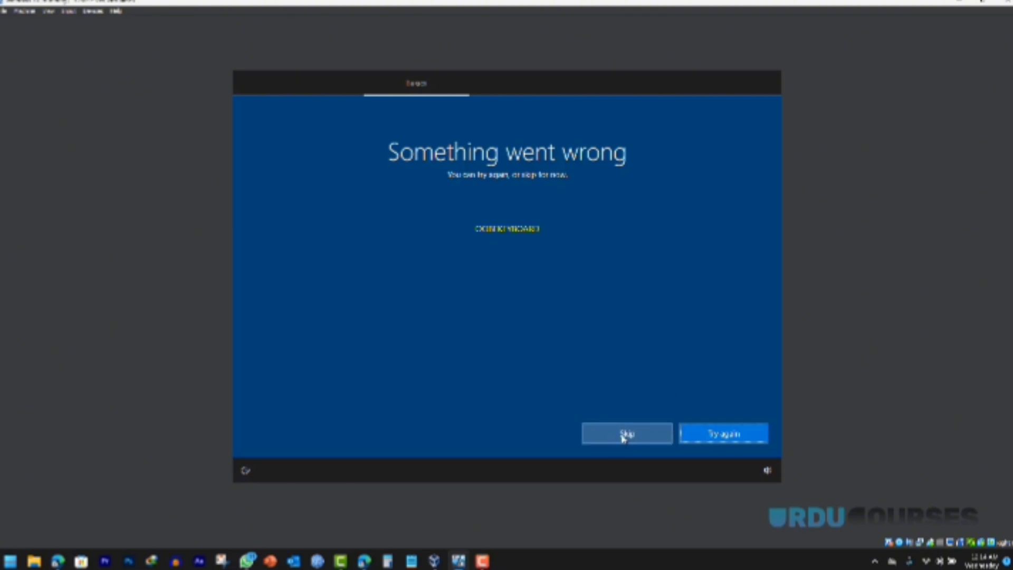
left_click(623, 439)
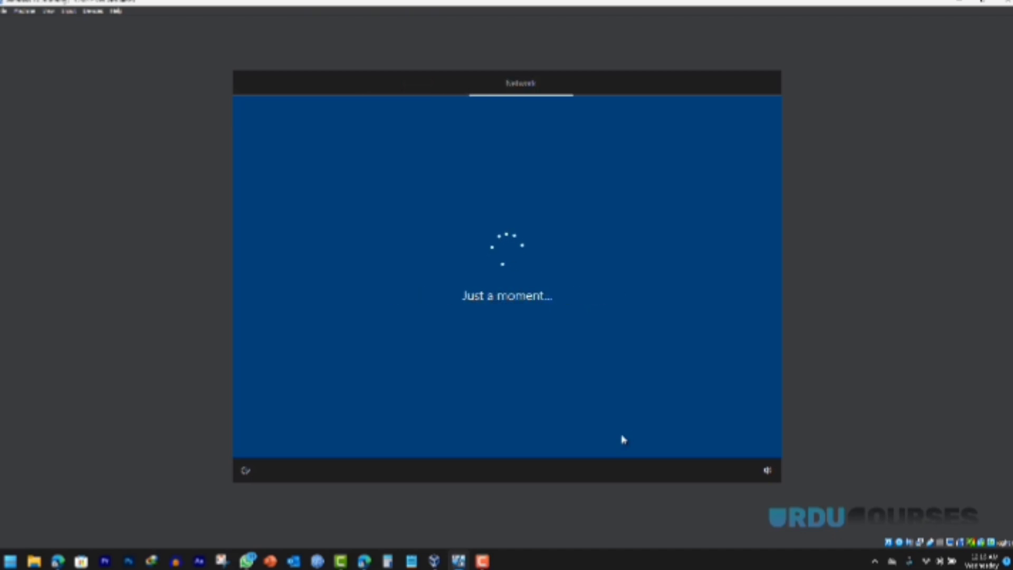
left_click(624, 439)
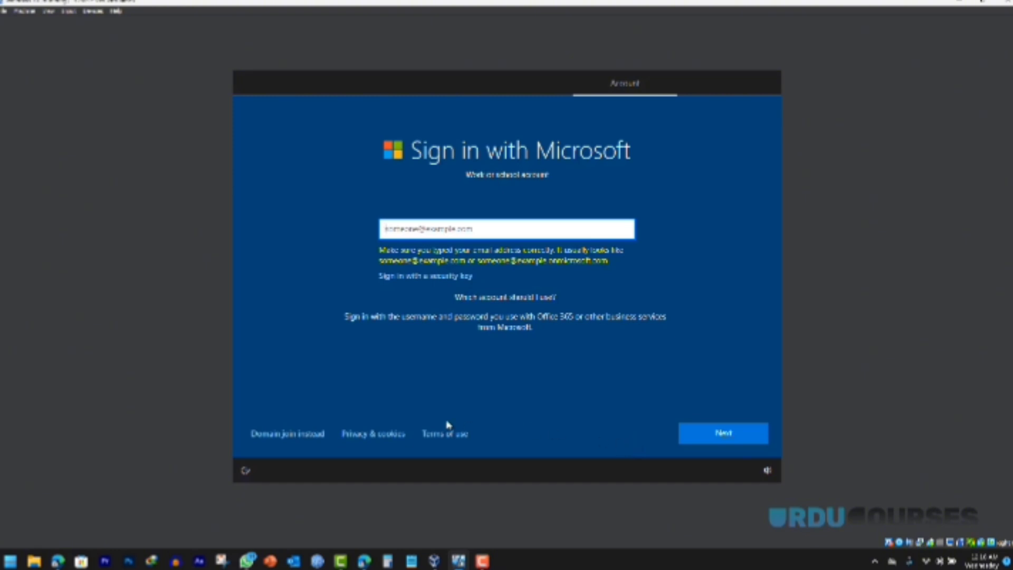
left_click(288, 437)
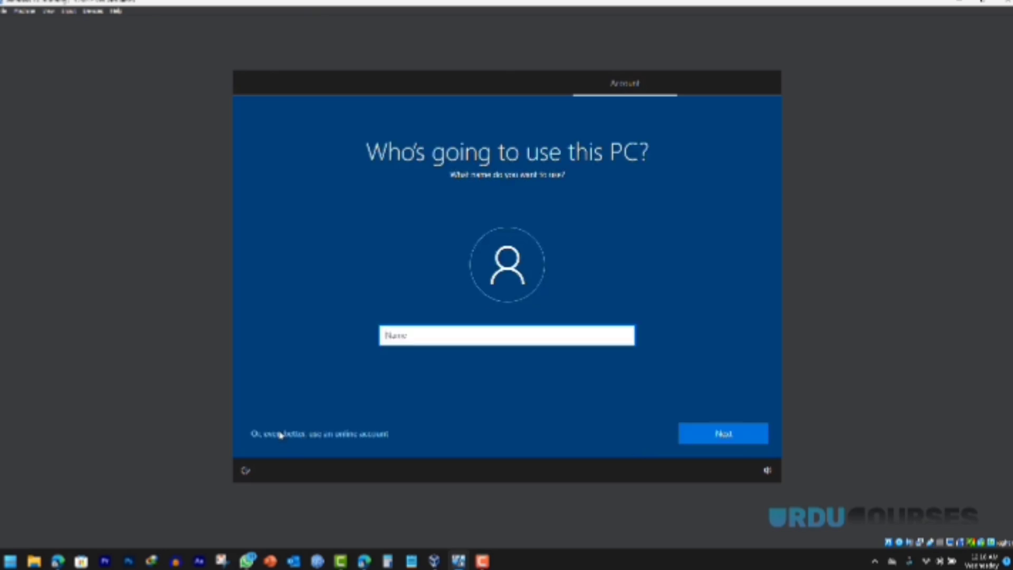
type("wo")
type("n10")
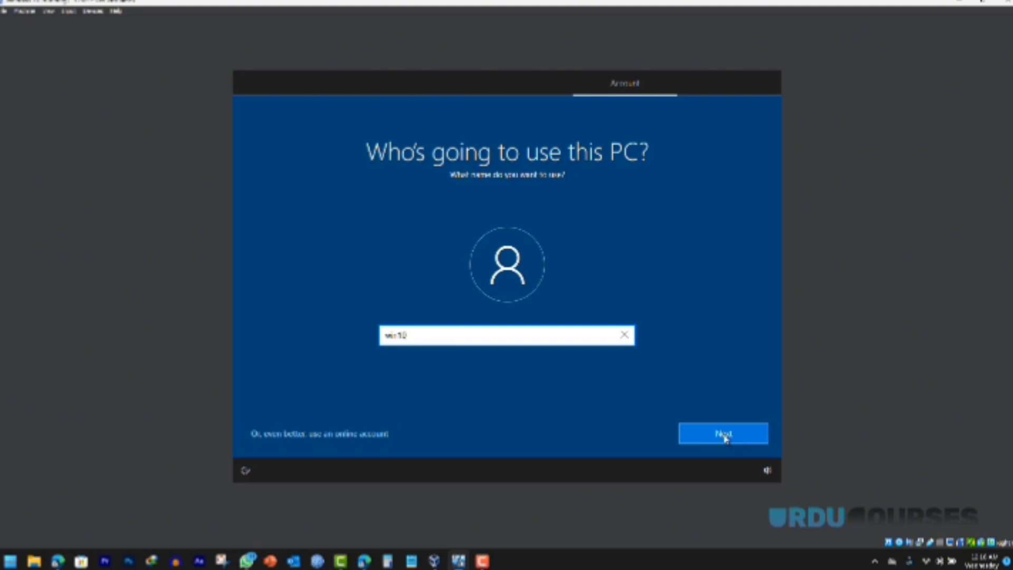
left_click(723, 434)
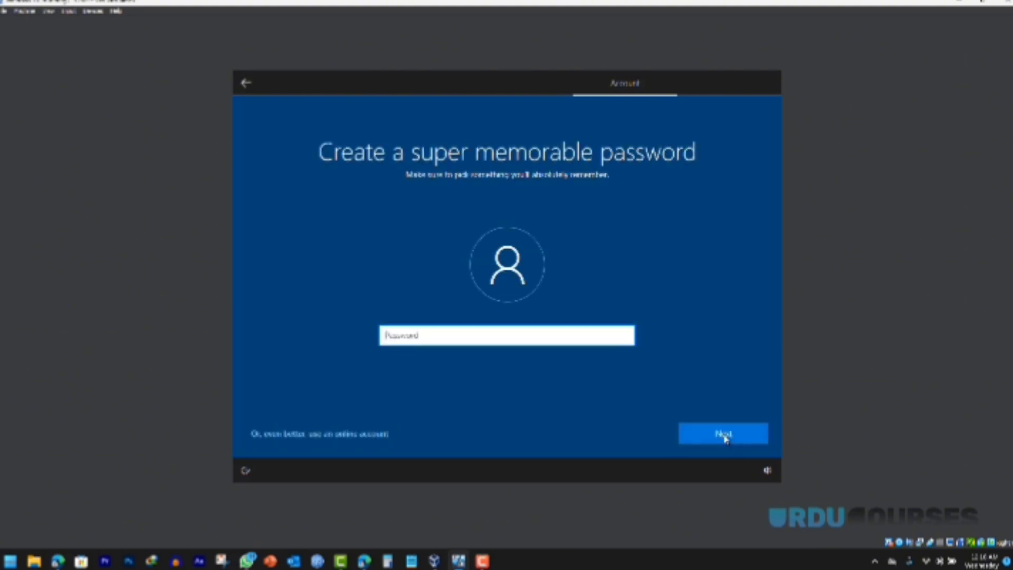
left_click(724, 434)
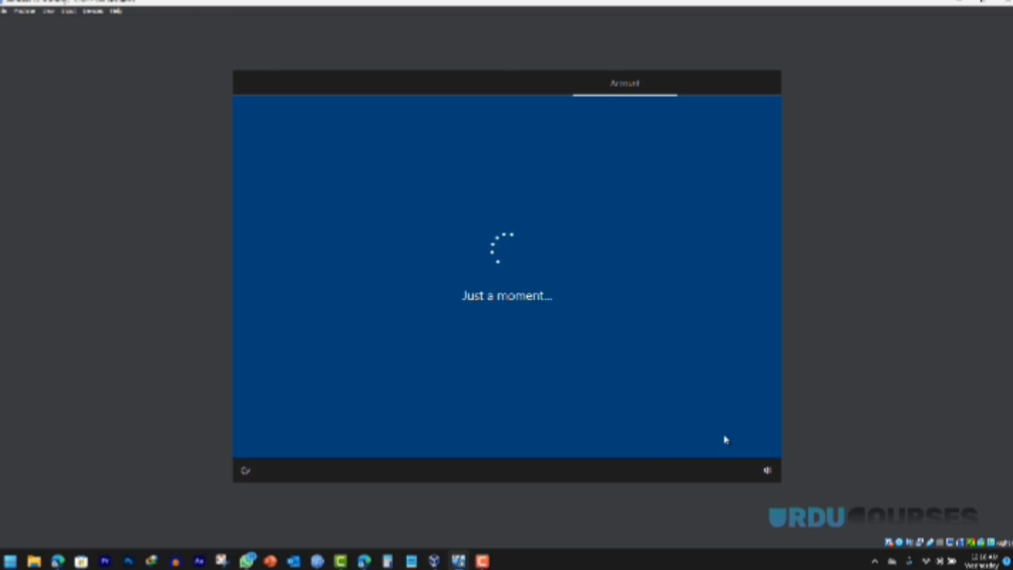
Step: Turn off Find my device, Location, Inking & typing, Advertising ID, Tailored experiences; set diagnostics to required
left_click(520, 272)
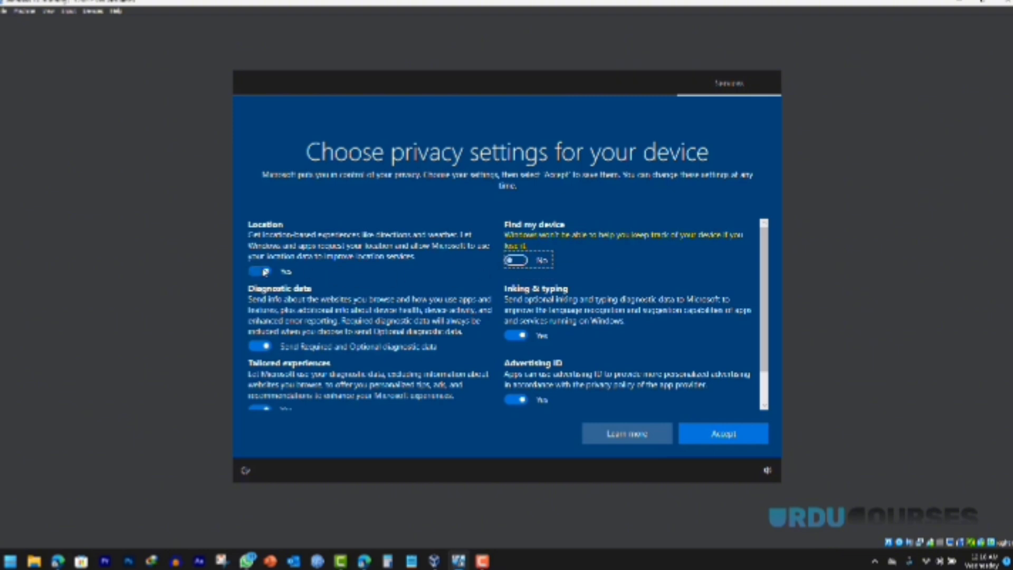
left_click(260, 272)
left_click(258, 335)
left_click(515, 324)
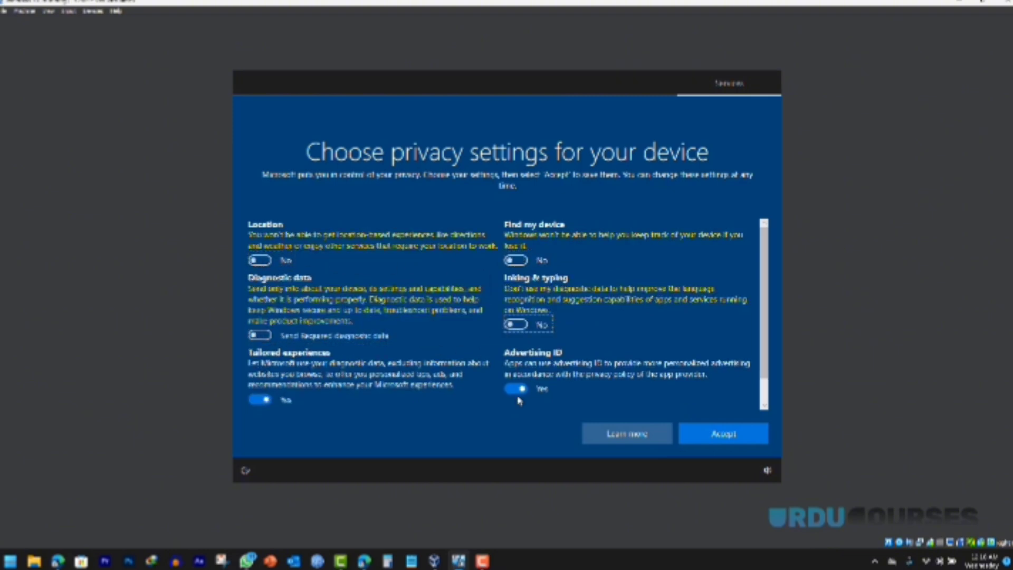
left_click(516, 389)
left_click(259, 399)
Step: Accept the privacy settings and decline Cortana to reach the Windows 10 desktop
scroll(633, 339, "down", 1)
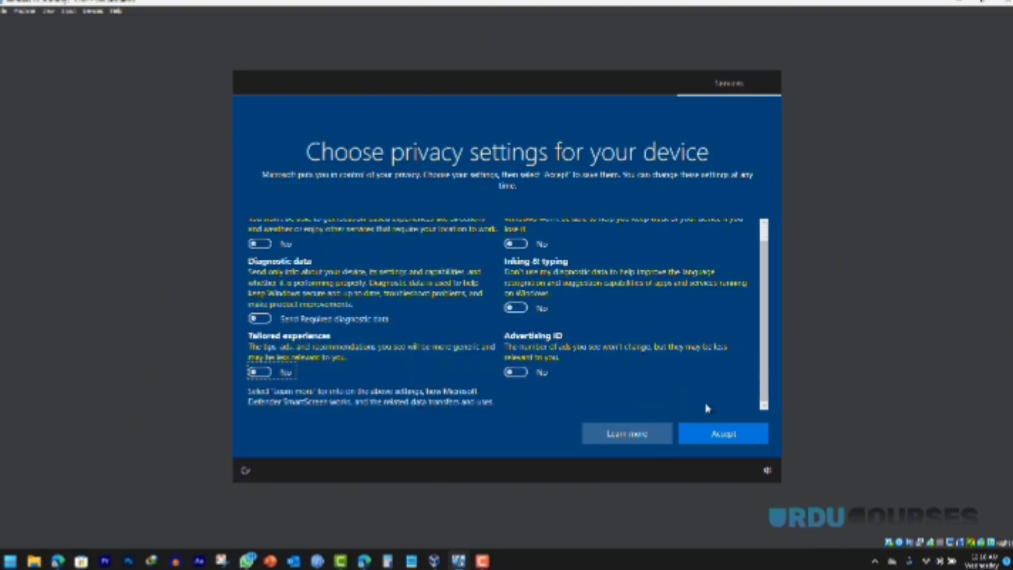
left_click(716, 435)
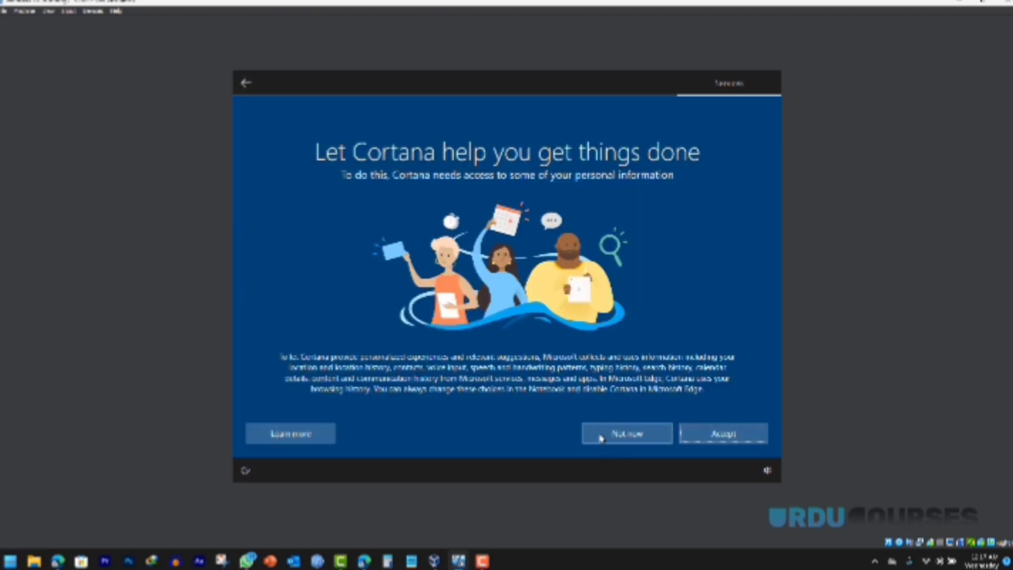
left_click(601, 437)
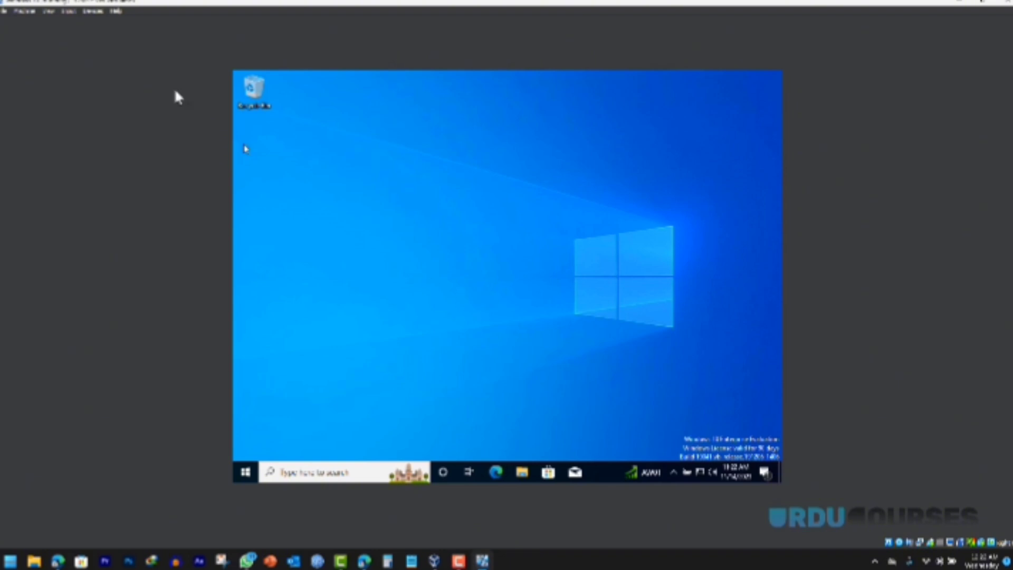
Step: Open the Devices menu of the running windows 10 VM window
left_click(93, 12)
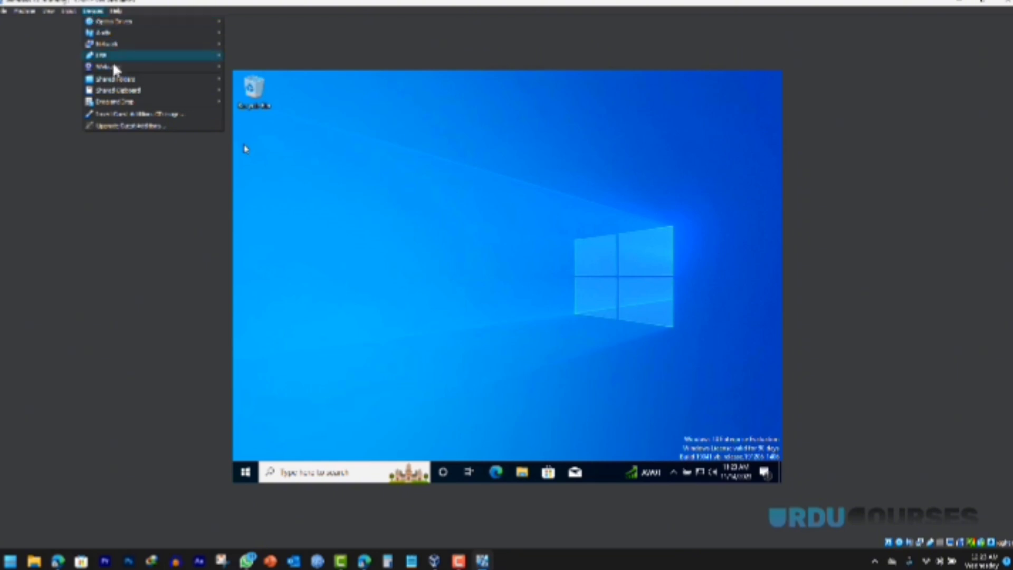
Step: Insert the Guest Additions CD and open its drive from This PC in the guest's File Explorer
left_click(121, 119)
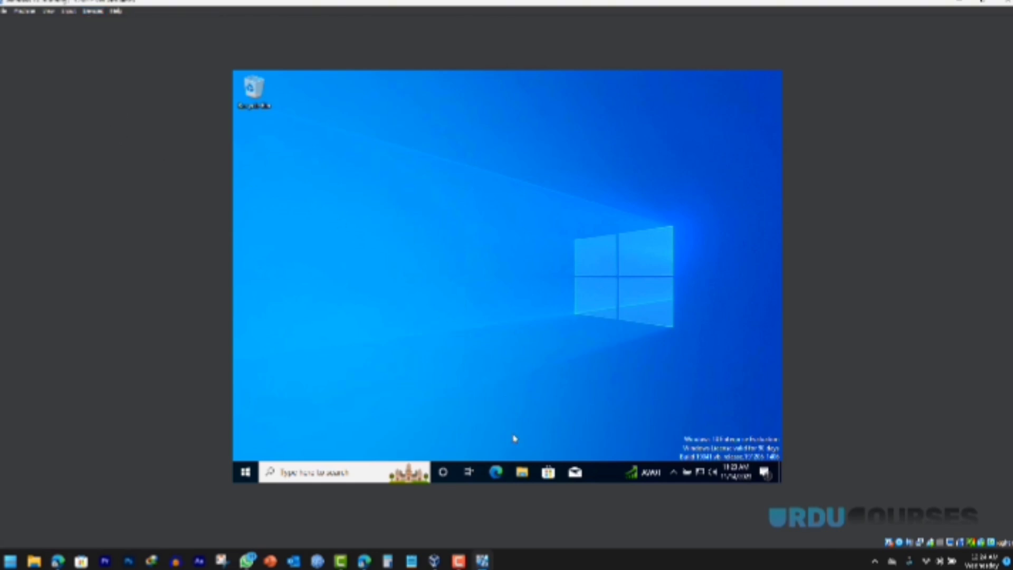
left_click(524, 473)
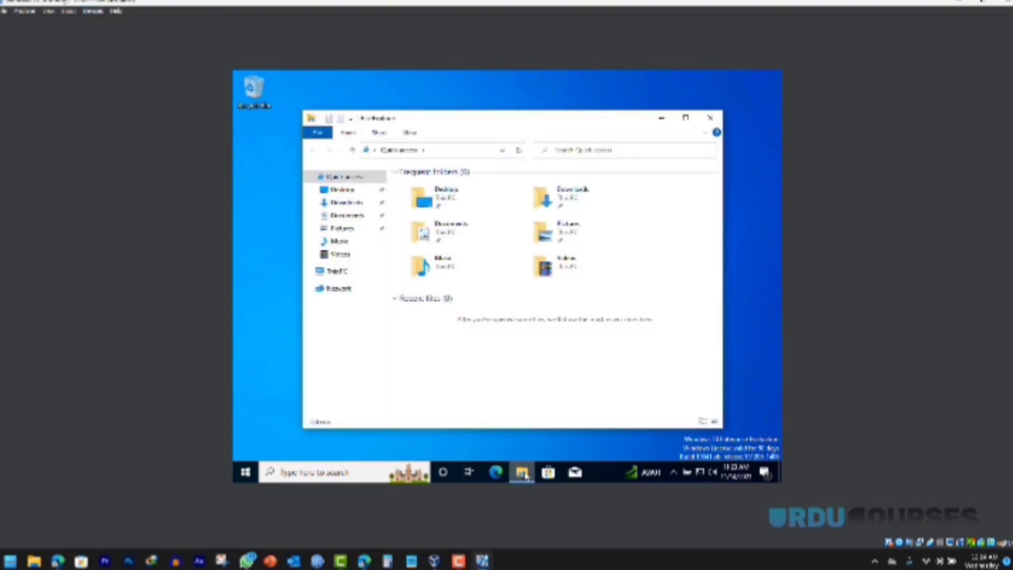
left_click(333, 272)
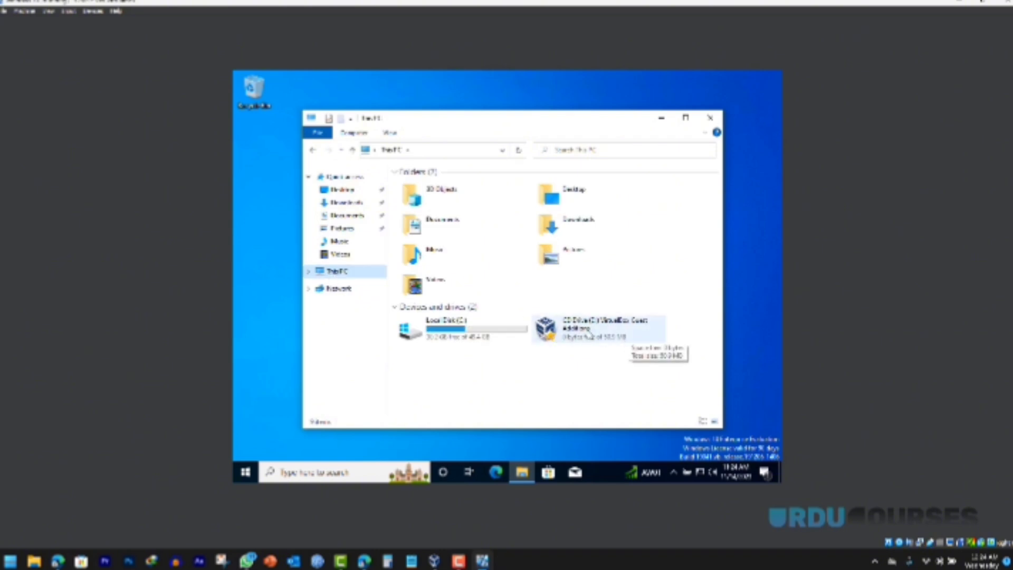
right_click(590, 336)
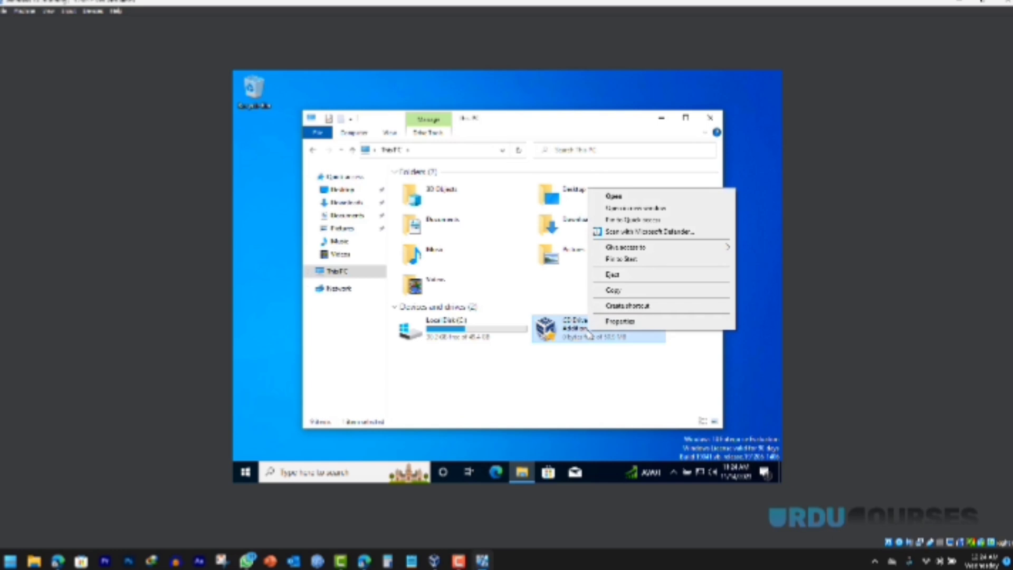
left_click(615, 196)
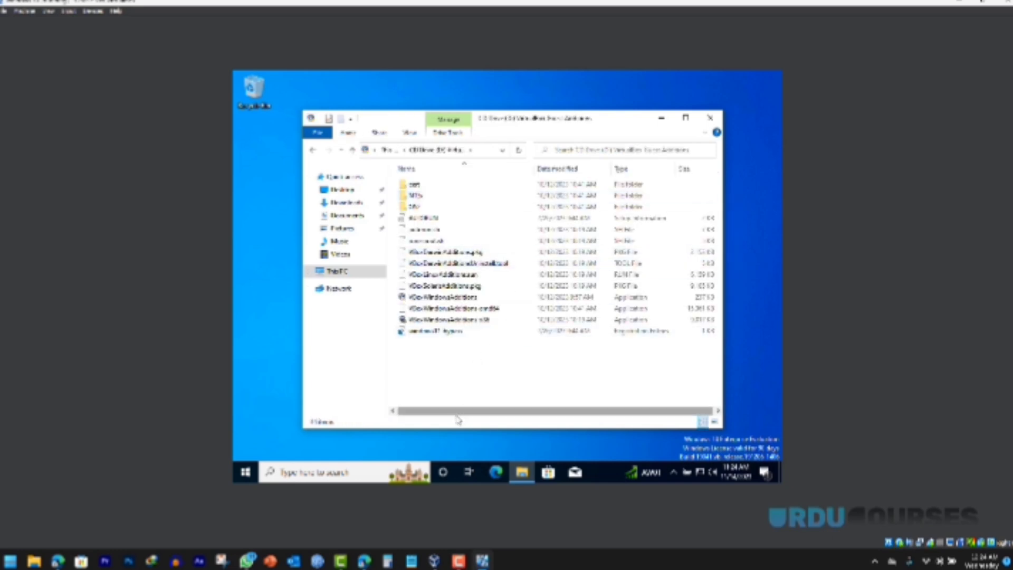
Step: Run VBoxWindowsAdditions with default location and components, install Guest Additions 7.0.12, and reboot the guest
left_click(432, 299)
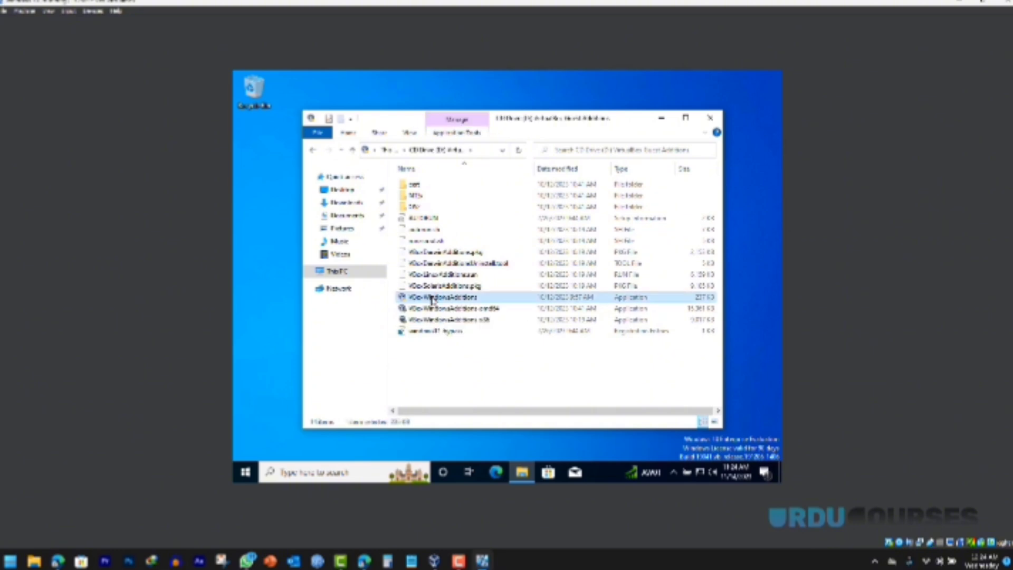
double_click(432, 299)
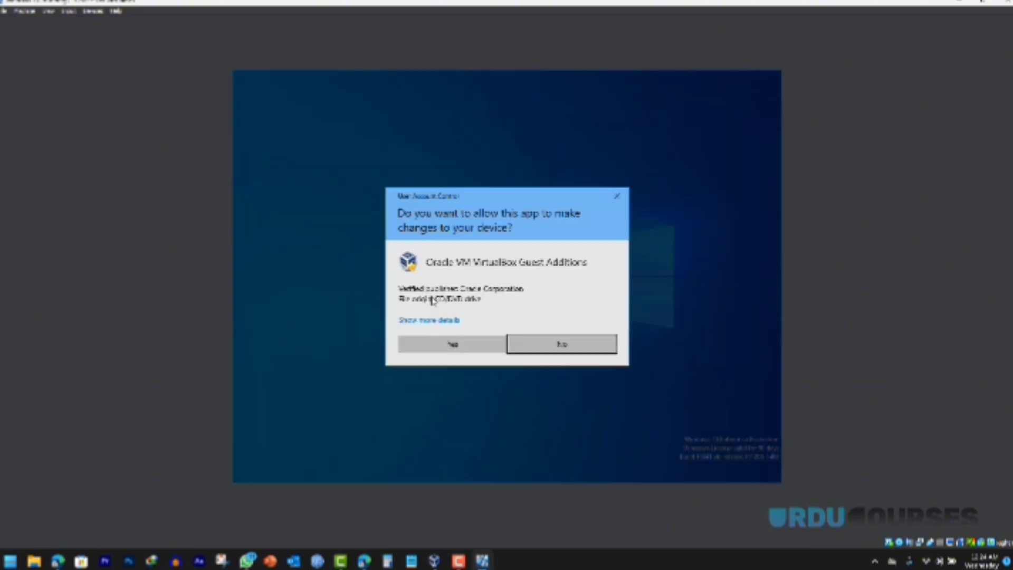
left_click(437, 347)
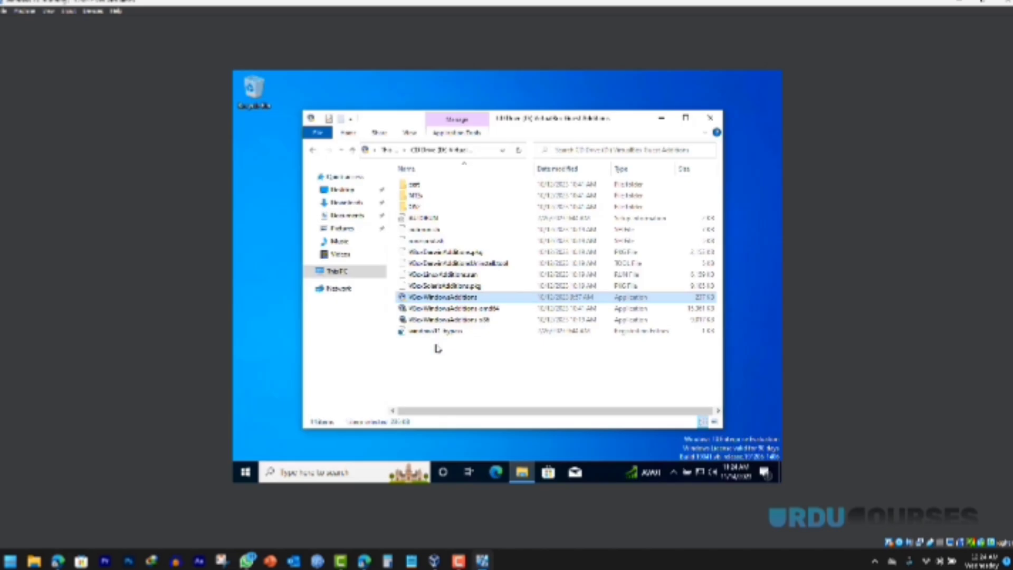
left_click(564, 357)
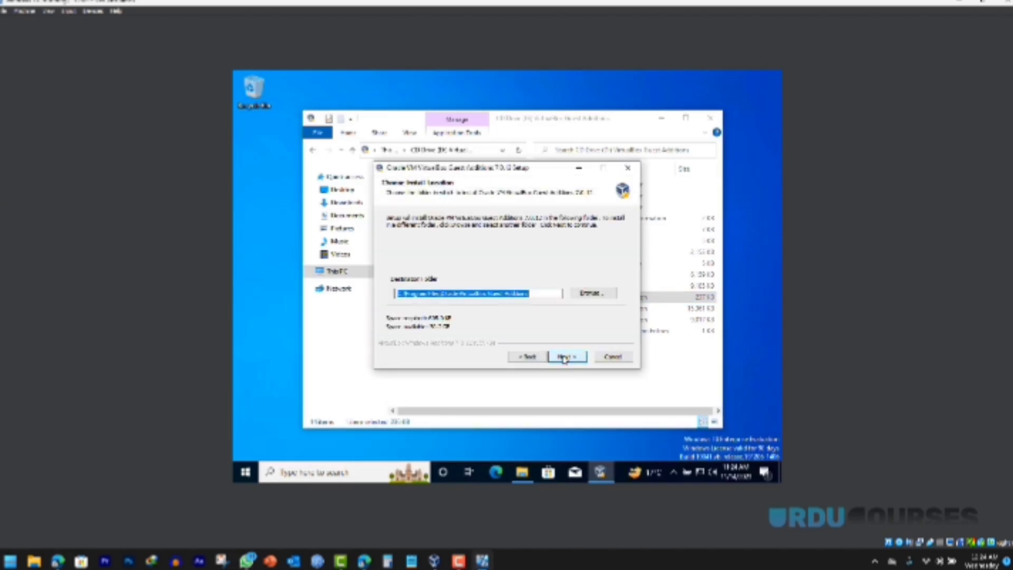
left_click(565, 358)
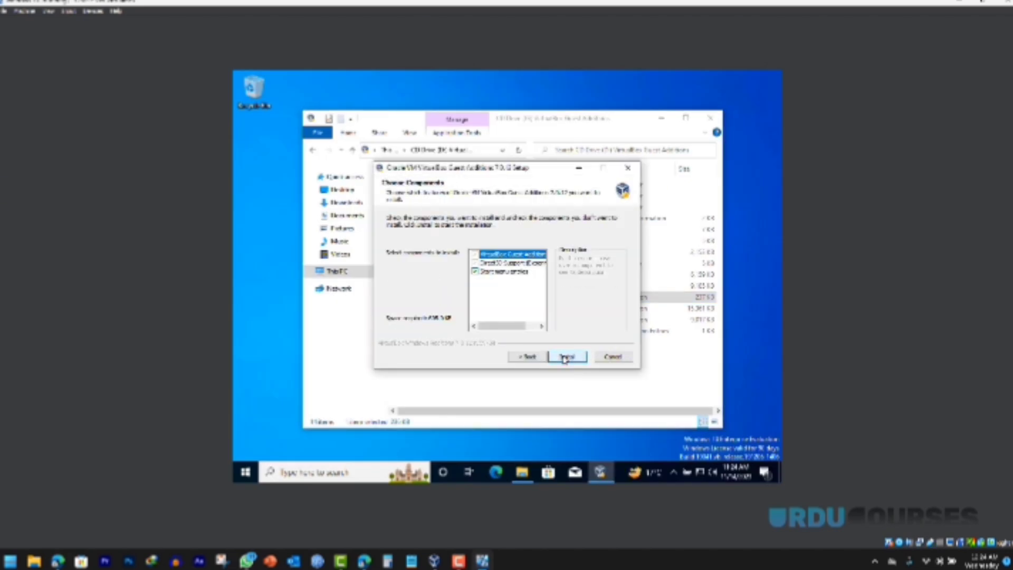
left_click(566, 357)
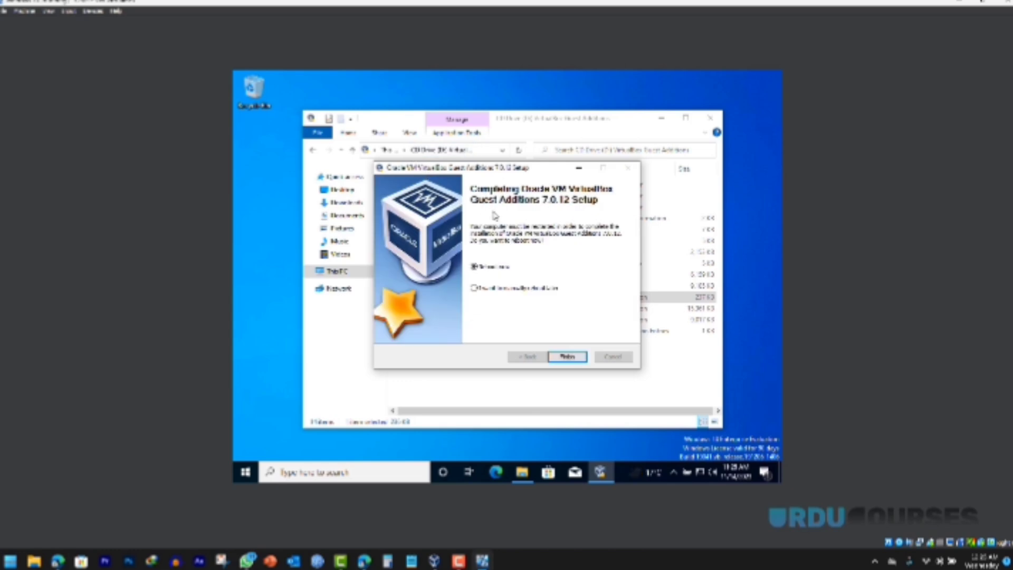
left_click(568, 357)
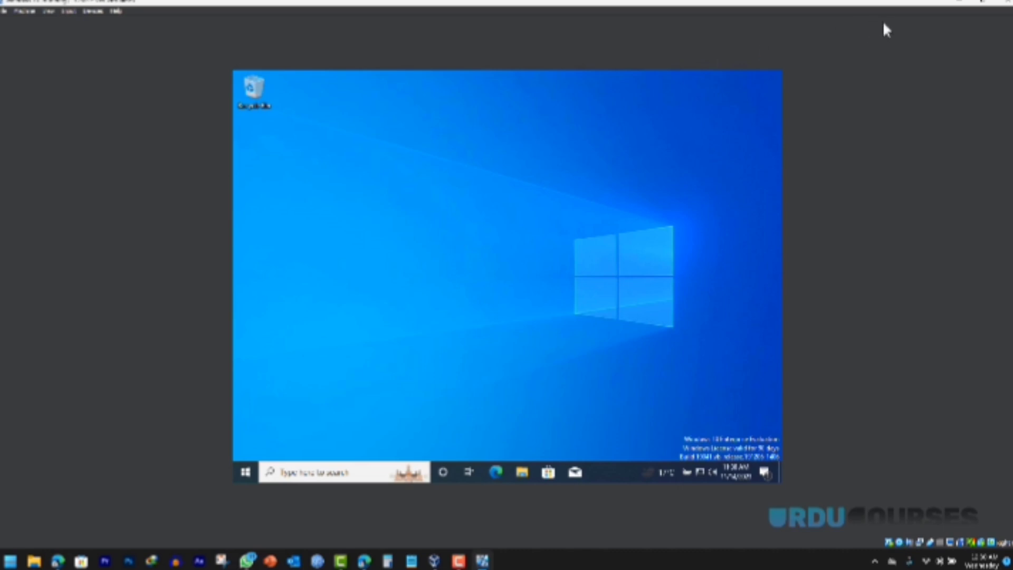
Step: Restore and maximize the VM window so the guest desktop resizes to fill it, then restore it
left_click(983, 6)
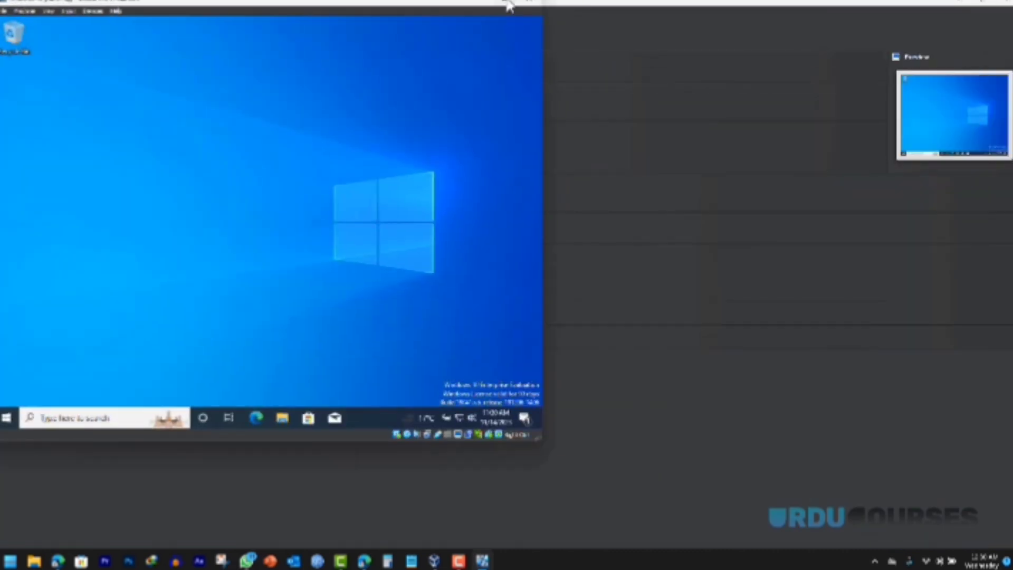
left_click(514, 5)
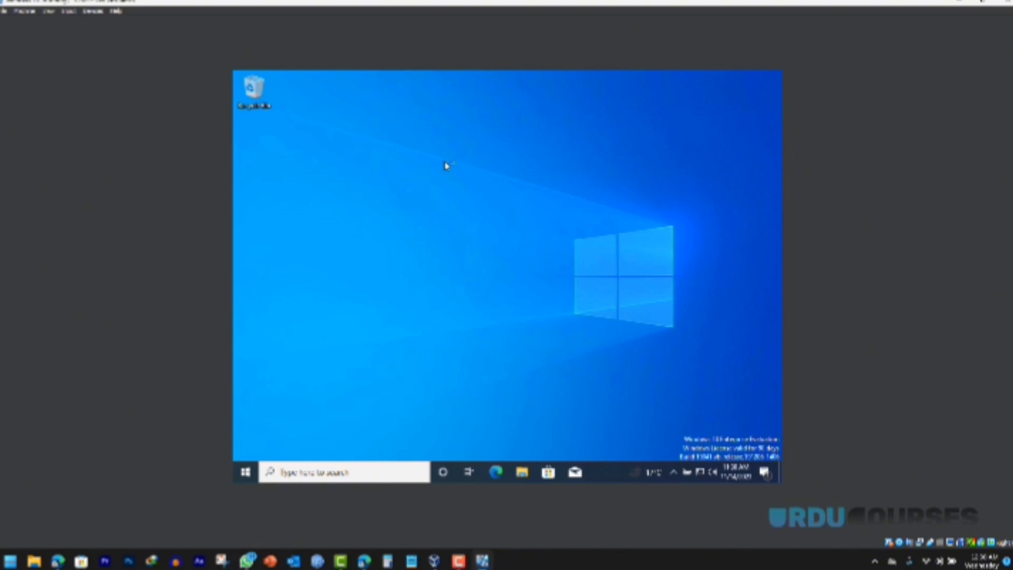
right_click(448, 263)
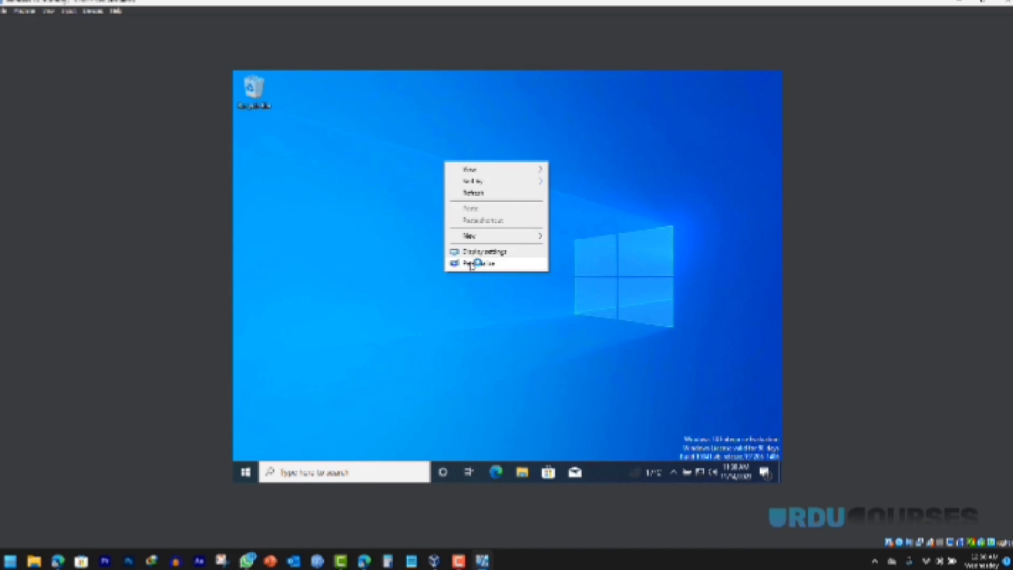
left_click(420, 250)
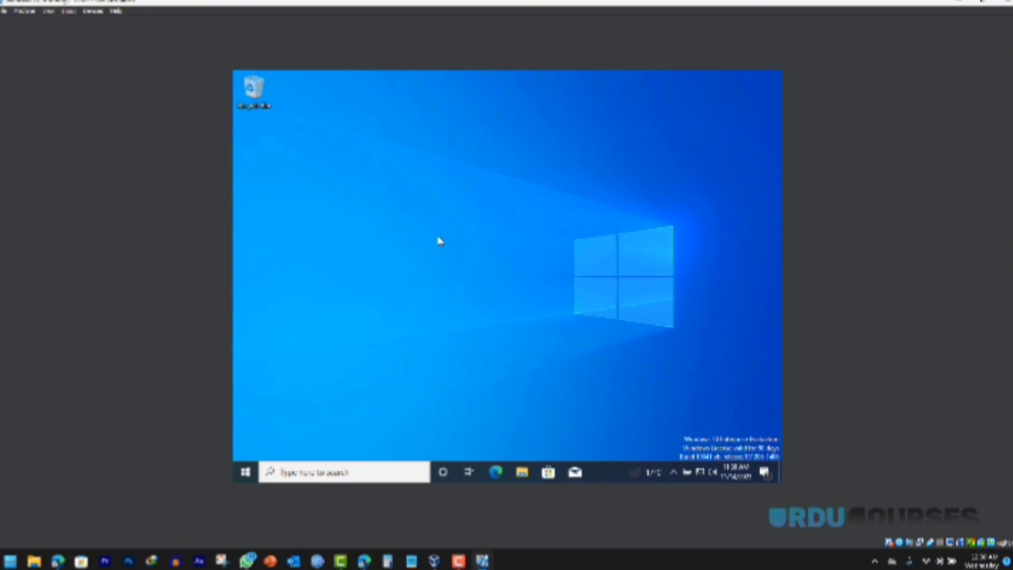
left_click(981, 3)
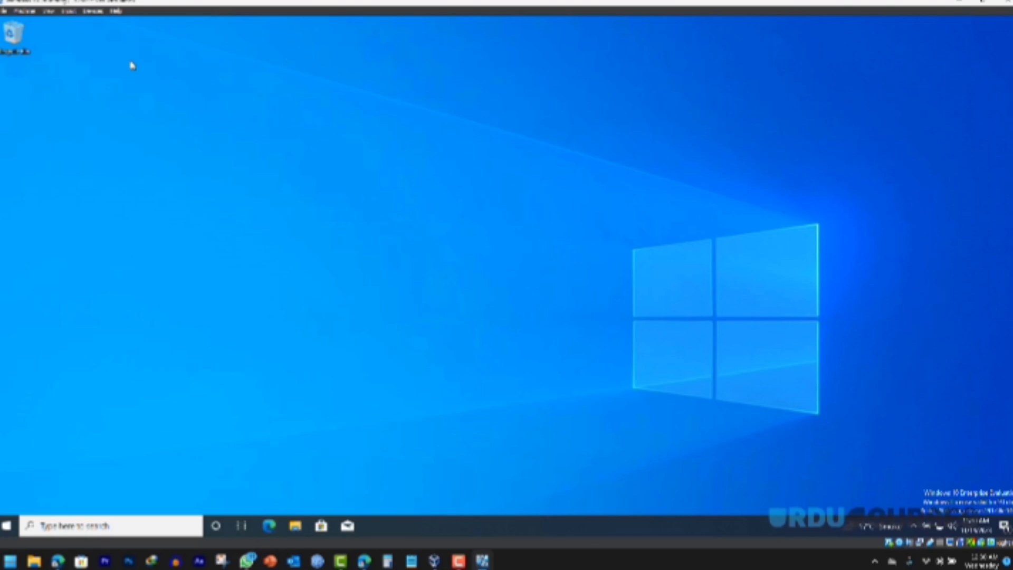
Step: Switch the VM to full-screen mode and close the Edge search bar on the guest desktop
left_click(47, 8)
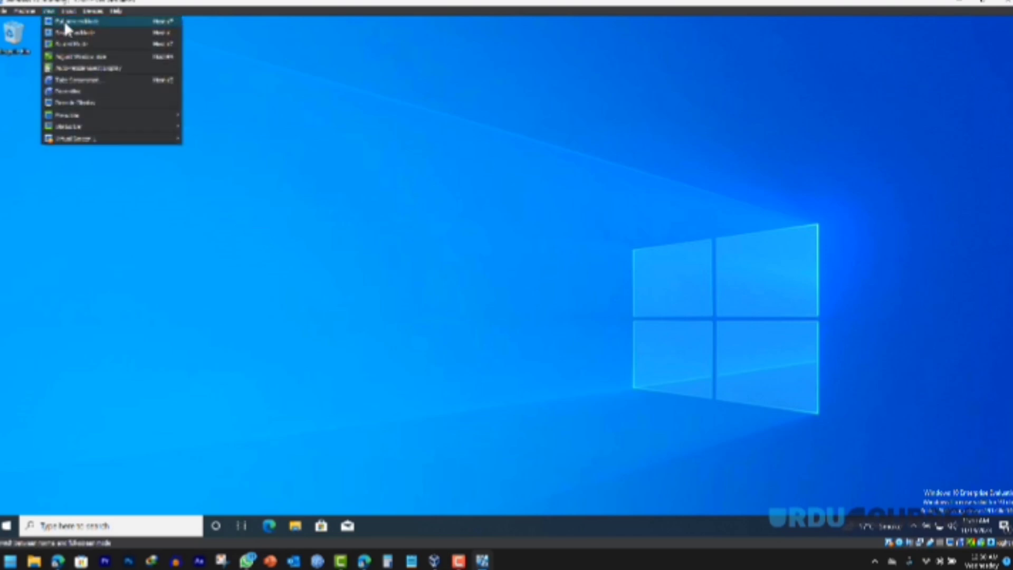
left_click(64, 20)
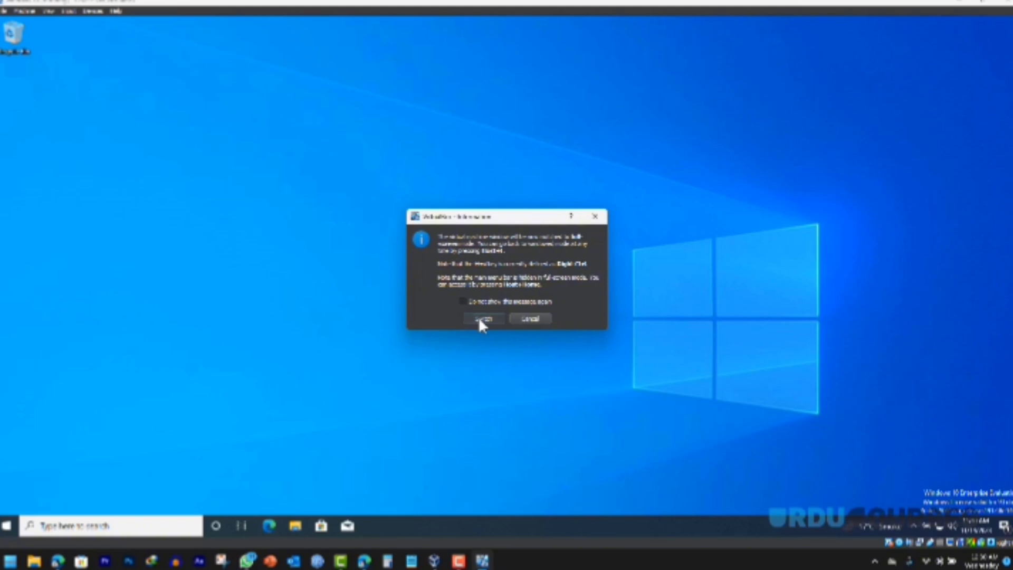
left_click(480, 319)
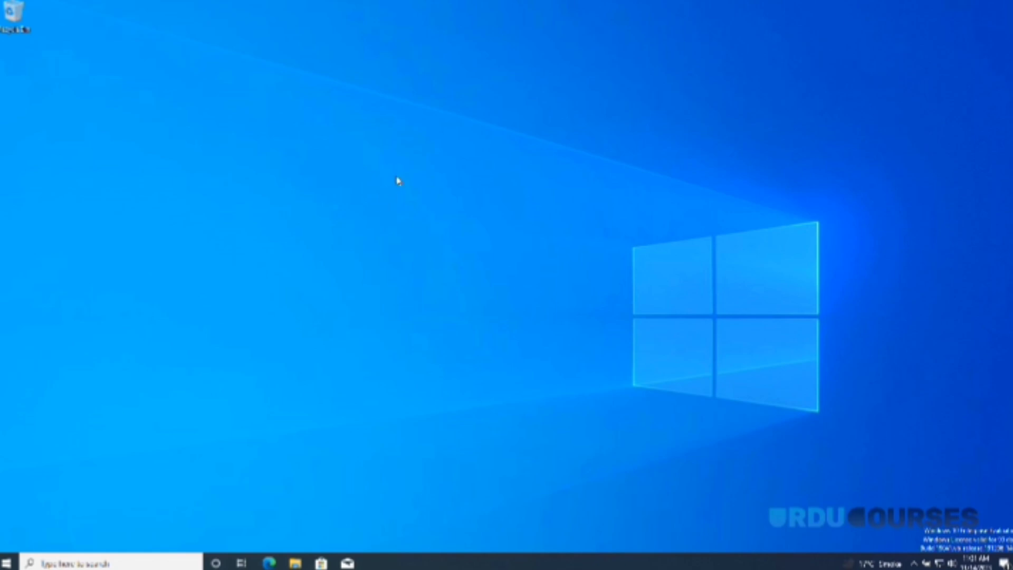
left_click(516, 128)
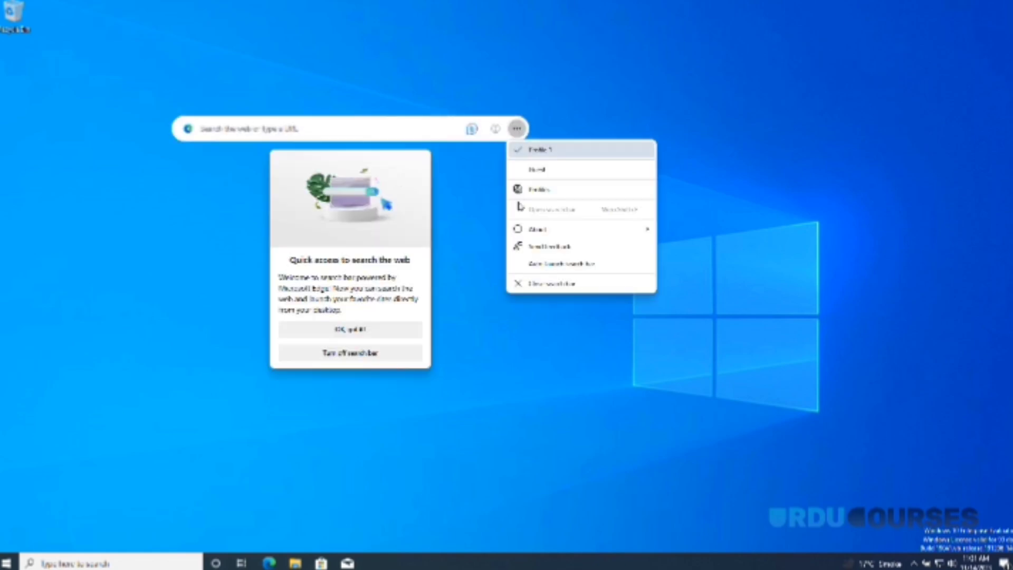
left_click(535, 285)
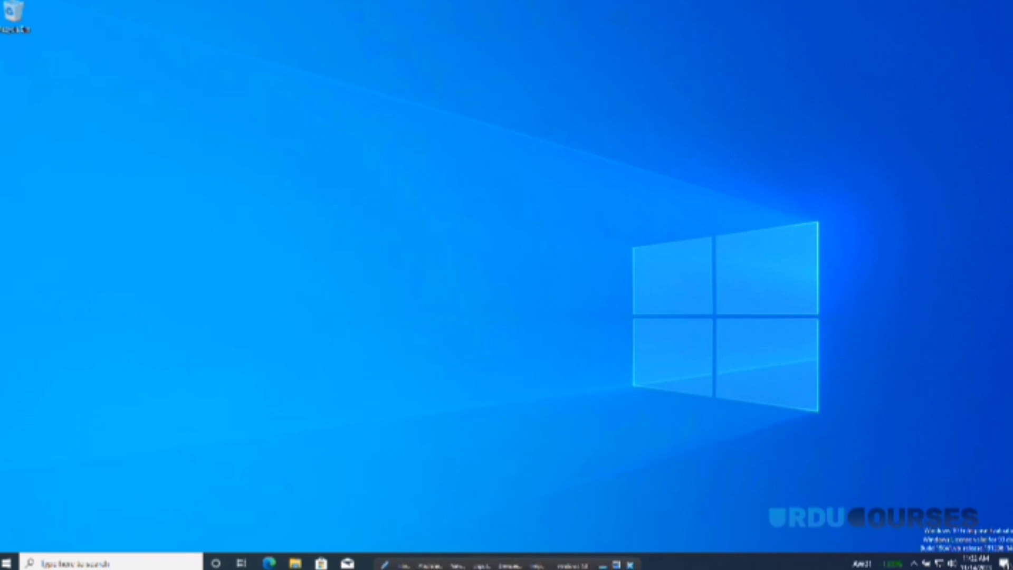
Step: Untick Show in Full-screen/Seamless in User Interface settings, then leave full-screen mode
left_click(428, 565)
left_click(448, 478)
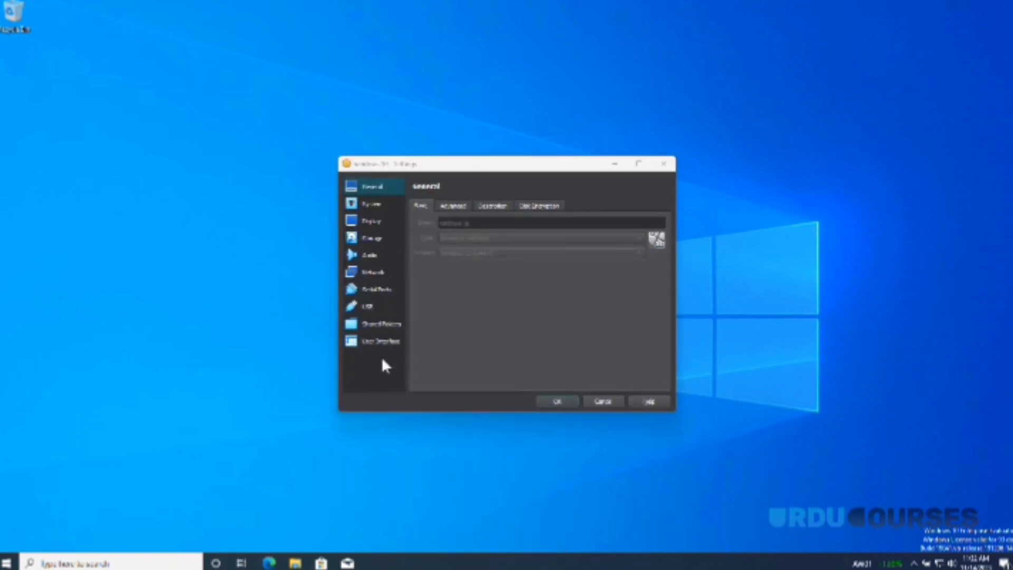
left_click(378, 341)
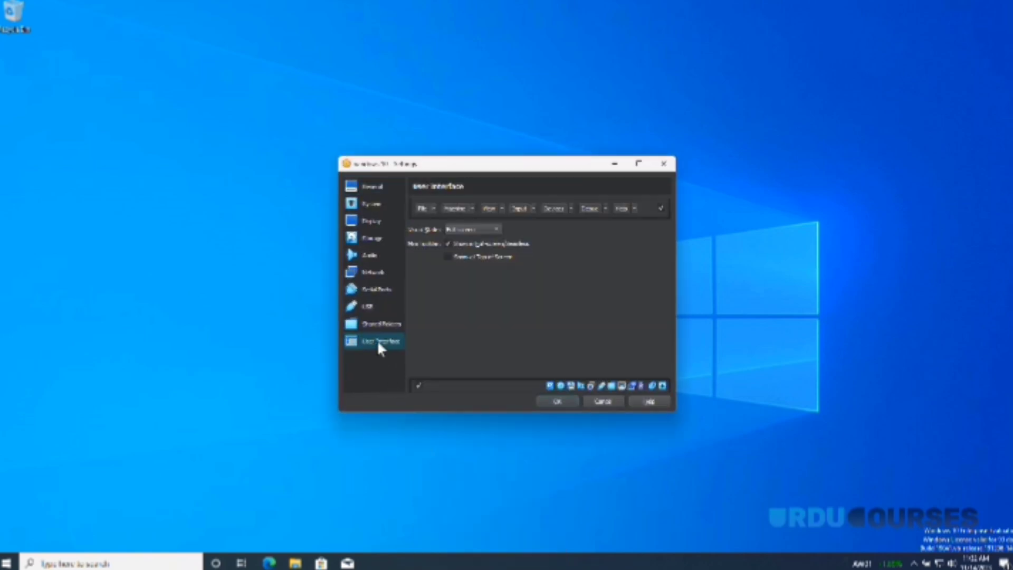
left_click(448, 242)
left_click(557, 403)
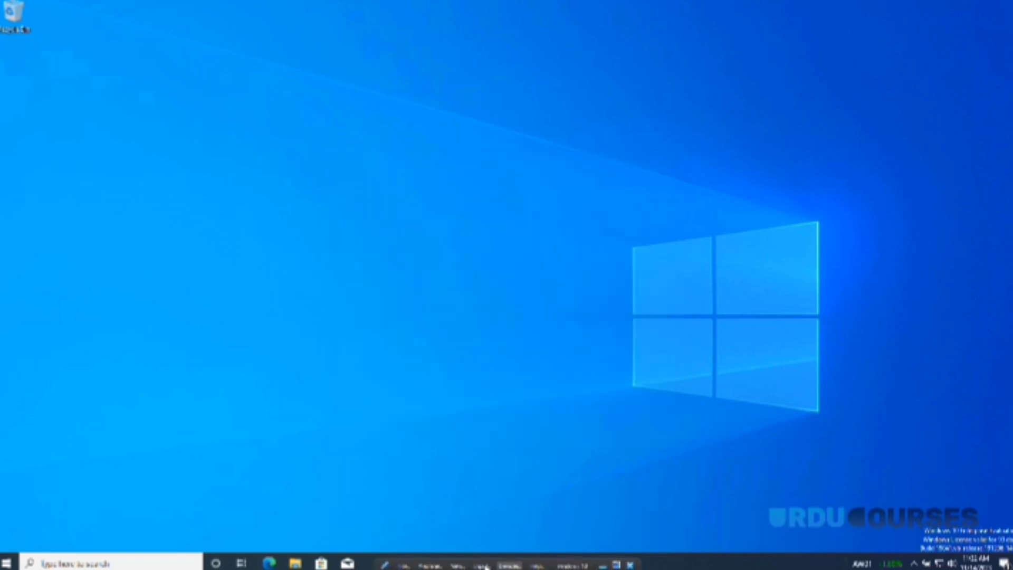
left_click(457, 566)
left_click(487, 482)
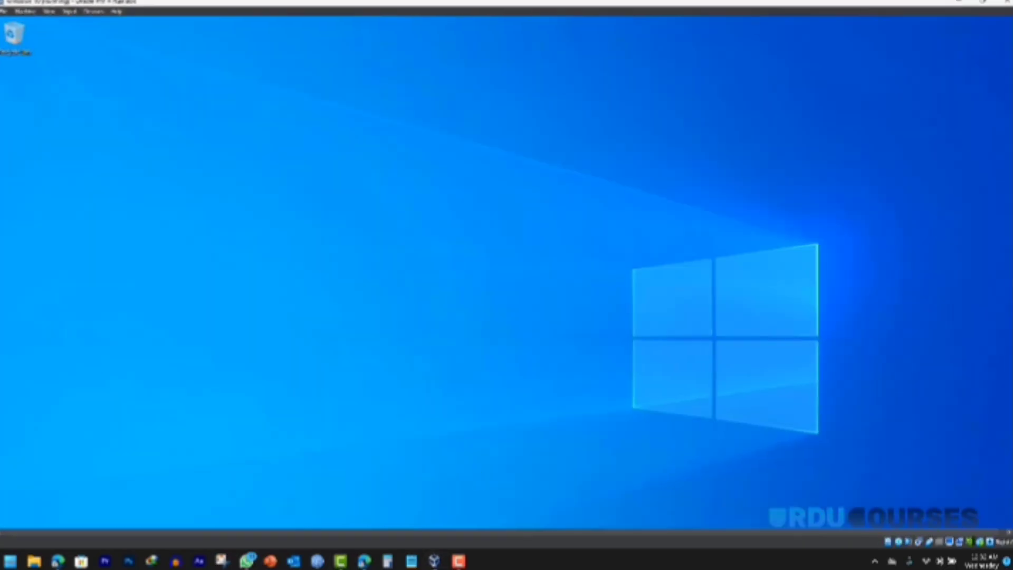
Step: Toggle full-screen on and back off, then power off the windows 10 machine
left_click(48, 11)
left_click(64, 23)
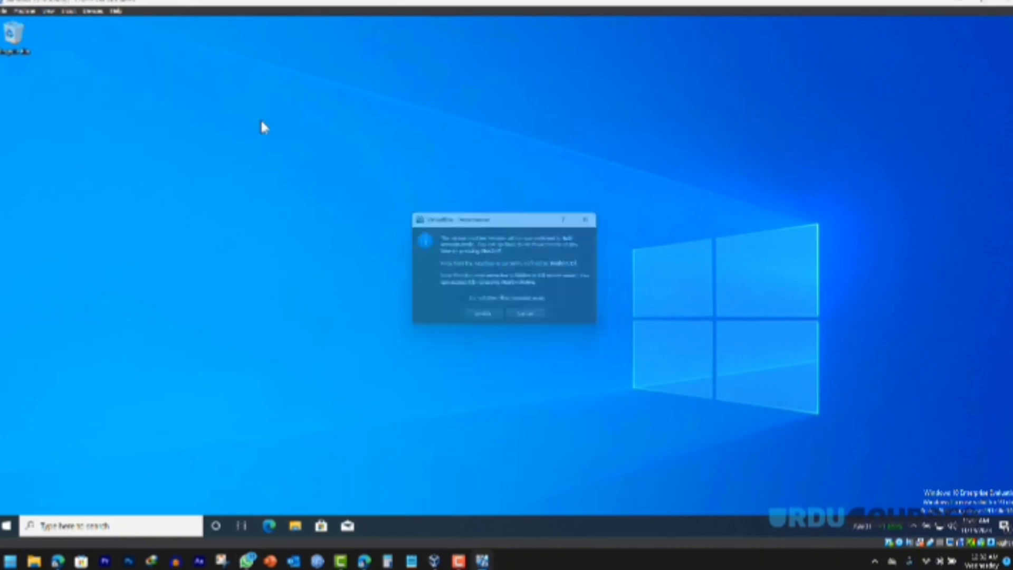
left_click(483, 318)
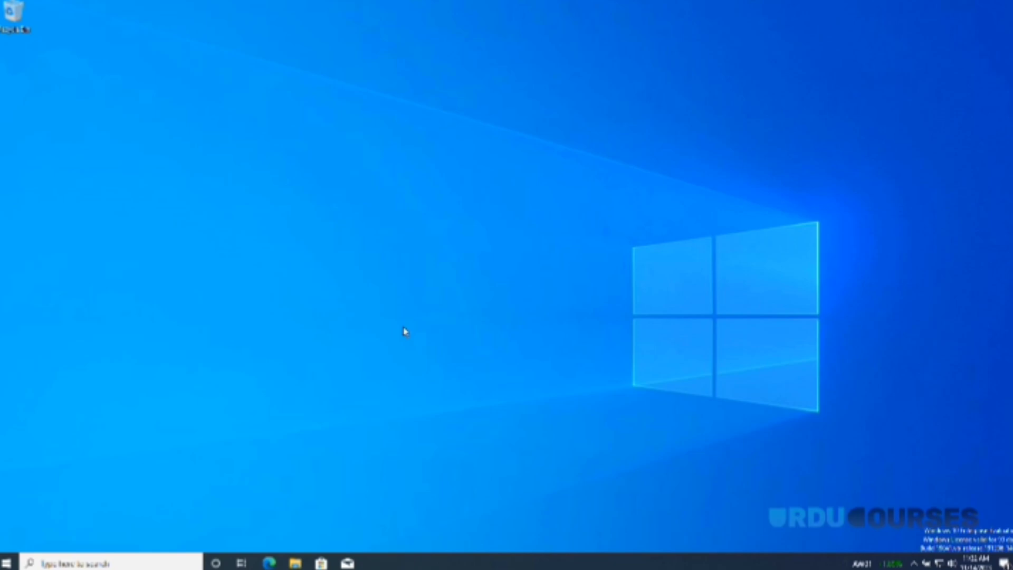
key("ctrl+f")
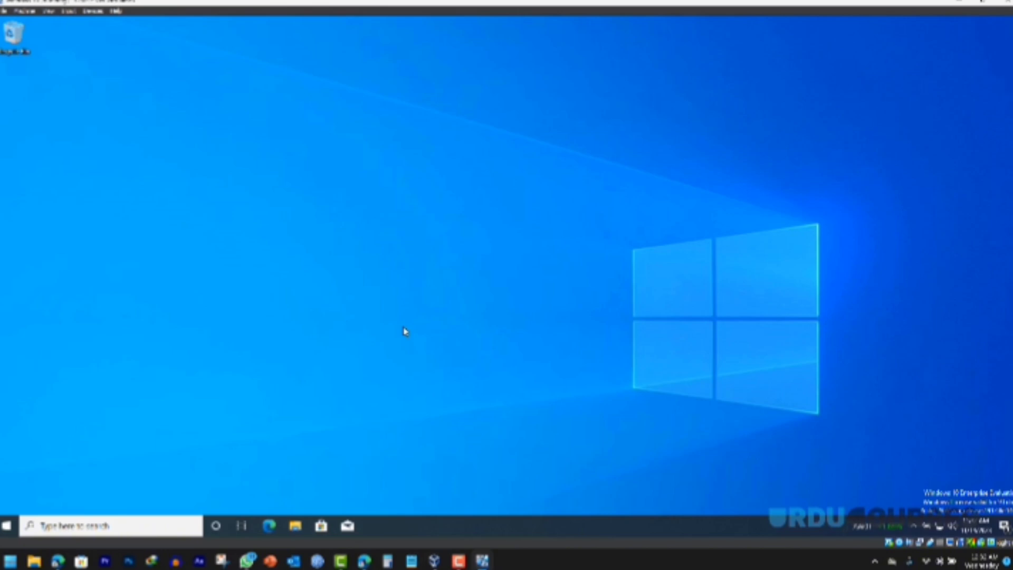
left_click(1005, 3)
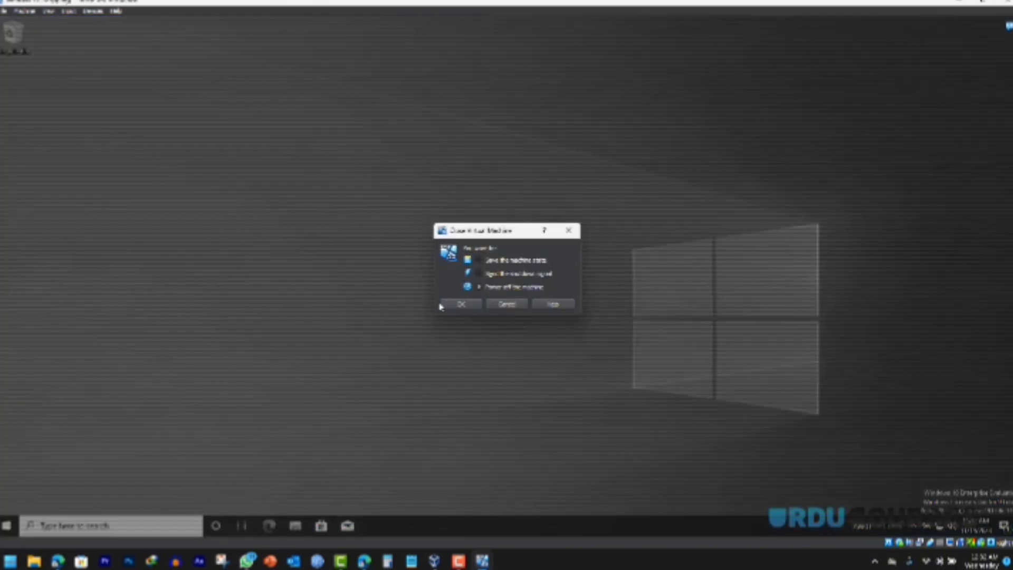
left_click(462, 304)
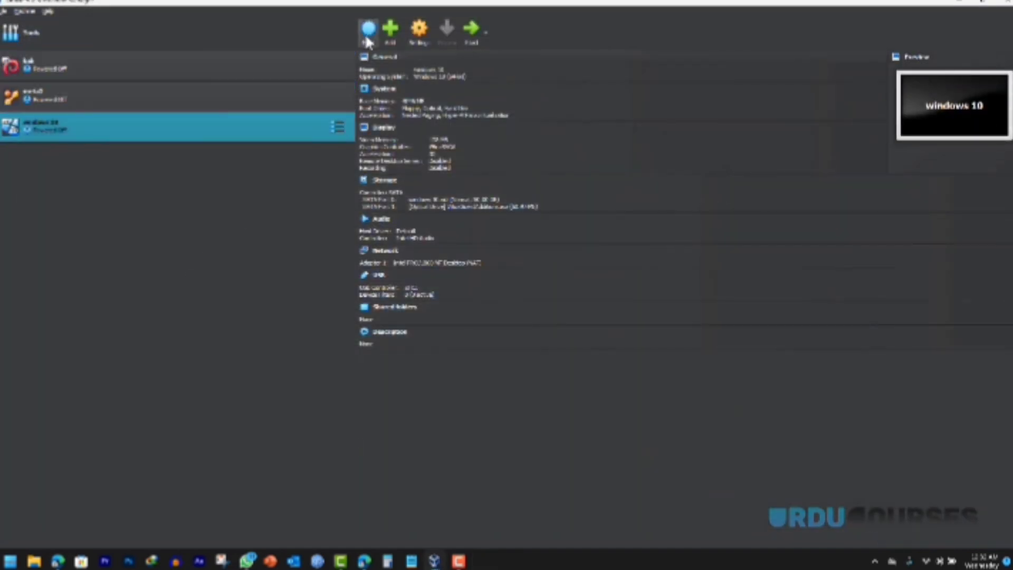
Step: Name the new machine 'Ubuntu', attach the Ubuntu desktop ISO, and skip unattended installation
left_click(368, 28)
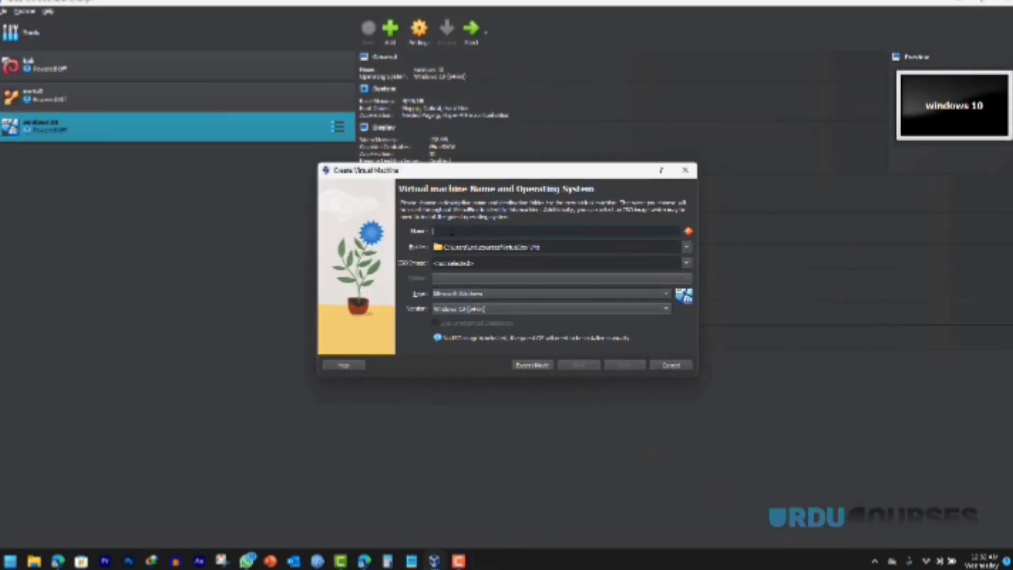
type("Ubun")
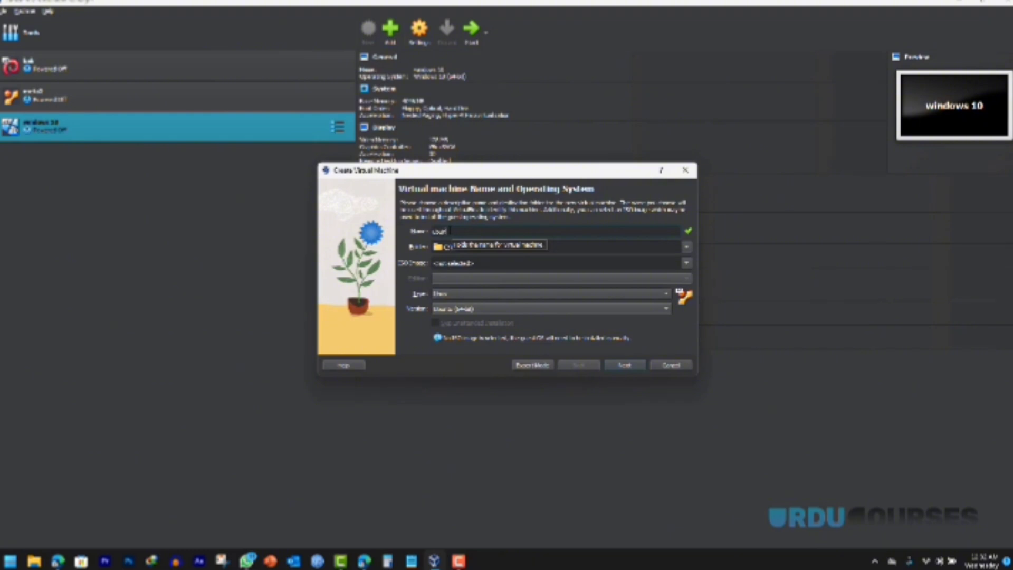
type("tu")
left_click(686, 263)
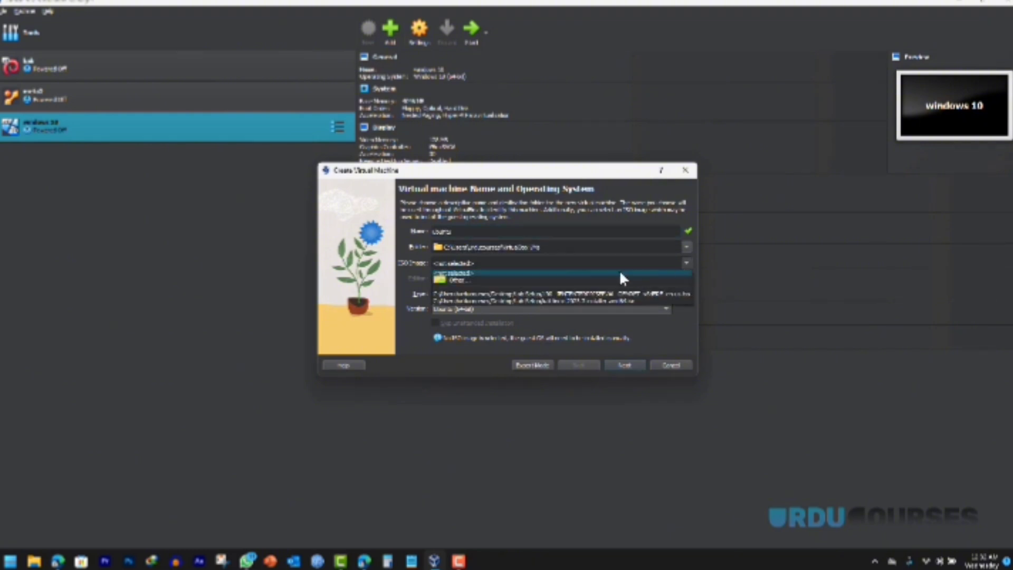
left_click(458, 279)
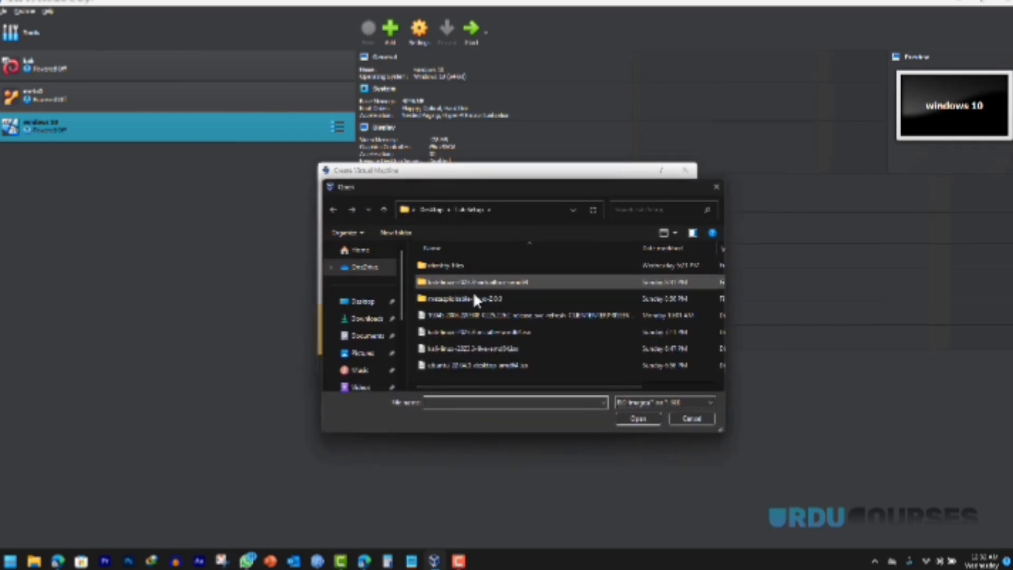
left_click(462, 365)
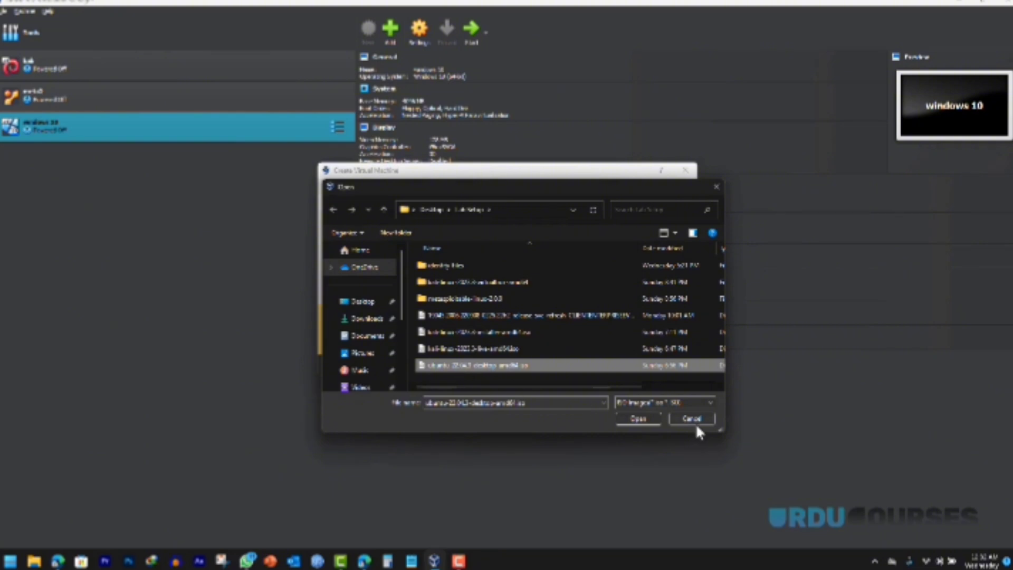
left_click(638, 419)
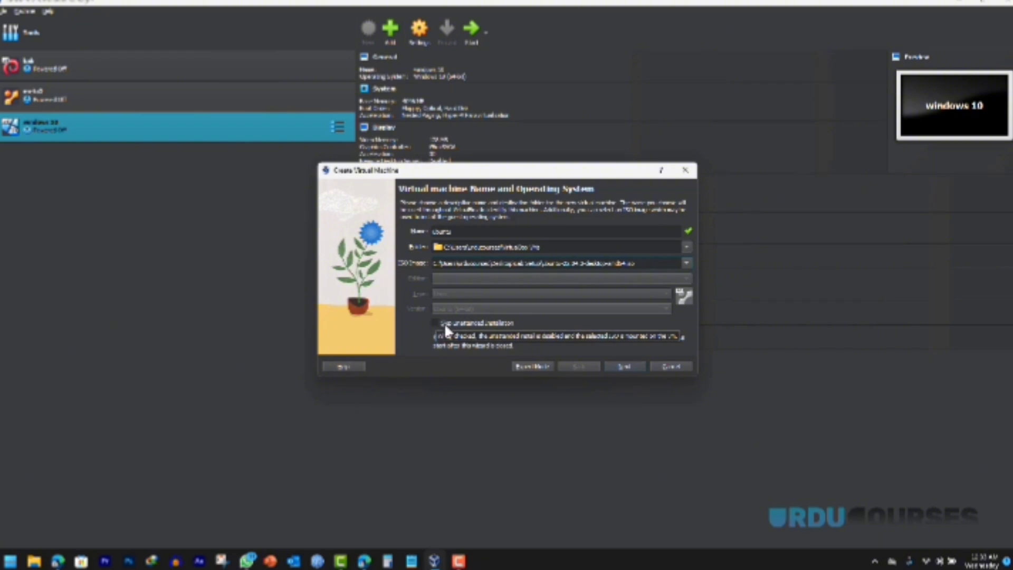
left_click(435, 324)
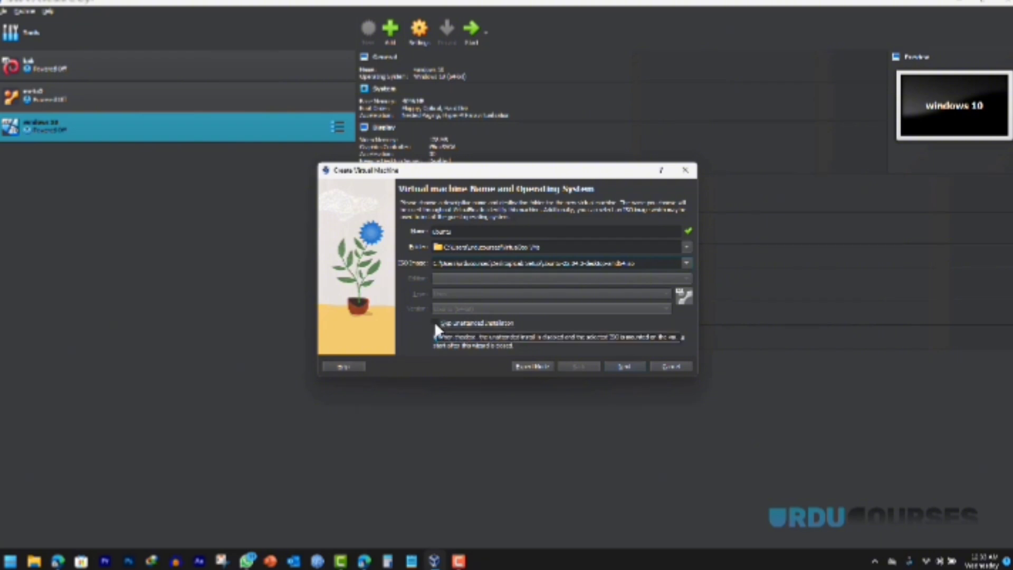
Step: Give it about 4096 MB base memory and accept the default virtual disk settings
left_click(624, 367)
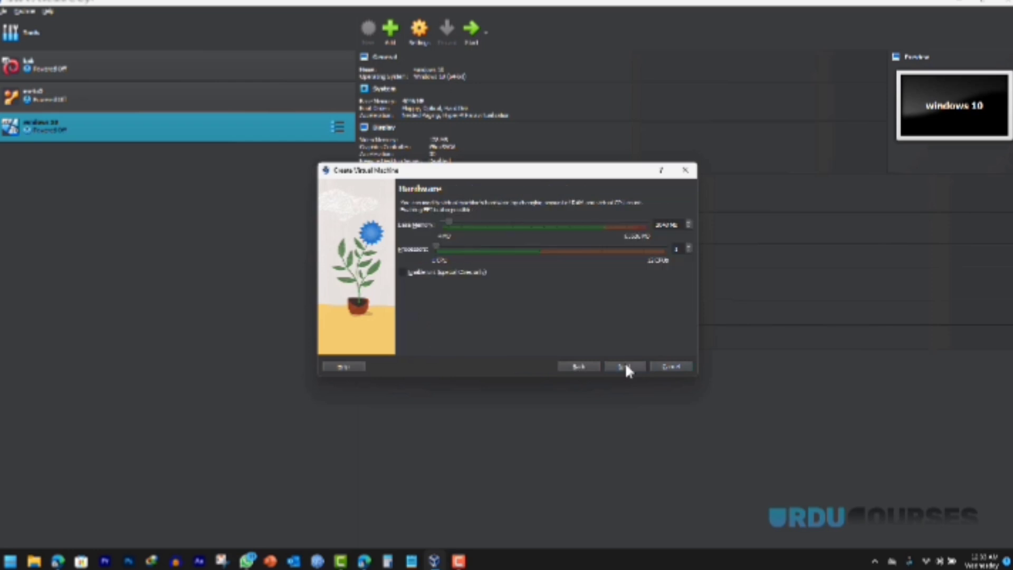
left_click_drag(448, 227, 454, 229)
left_click(626, 366)
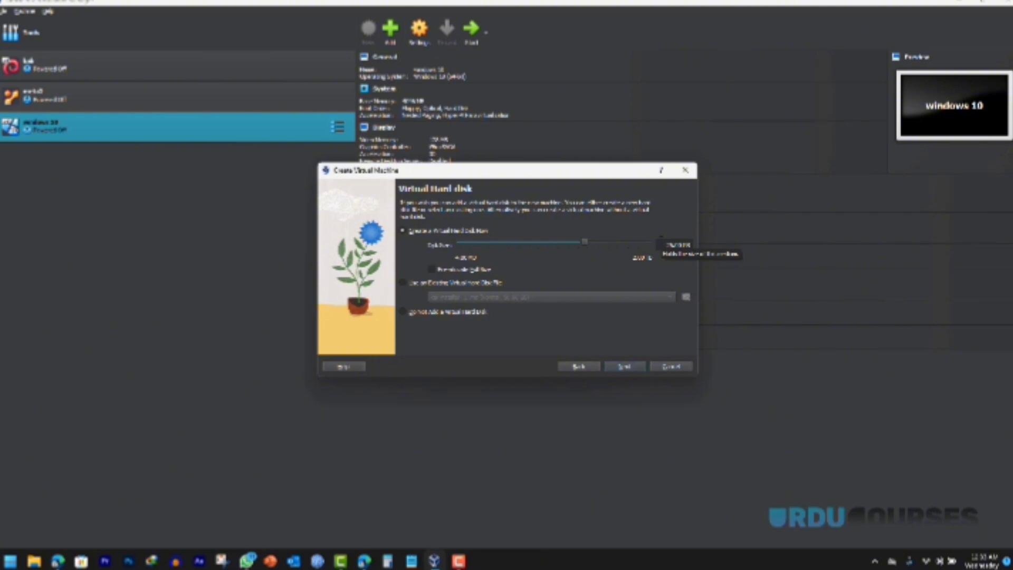
left_click(629, 368)
Step: Finish creating the ubuntu machine and review its Display settings
left_click(625, 366)
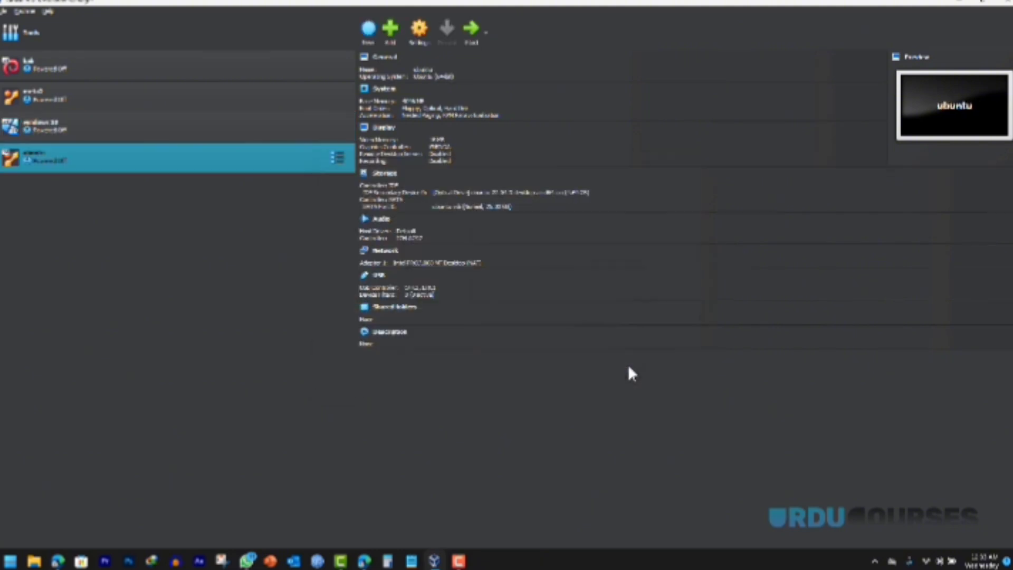
left_click(389, 132)
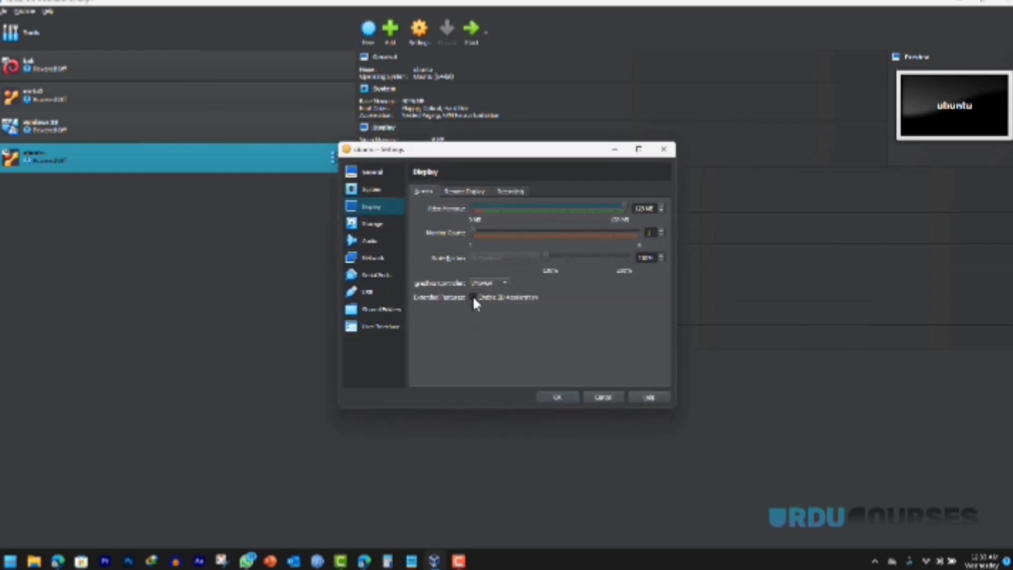
left_click(558, 397)
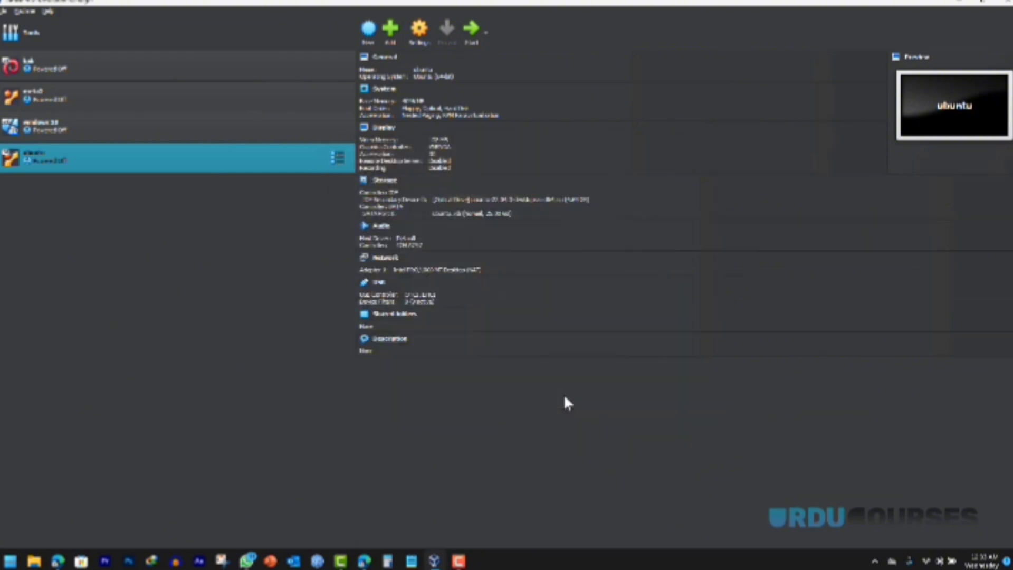
Step: Start the ubuntu VM, boot 'Try or Install Ubuntu' from GRUB, and maximize its window
left_click(471, 33)
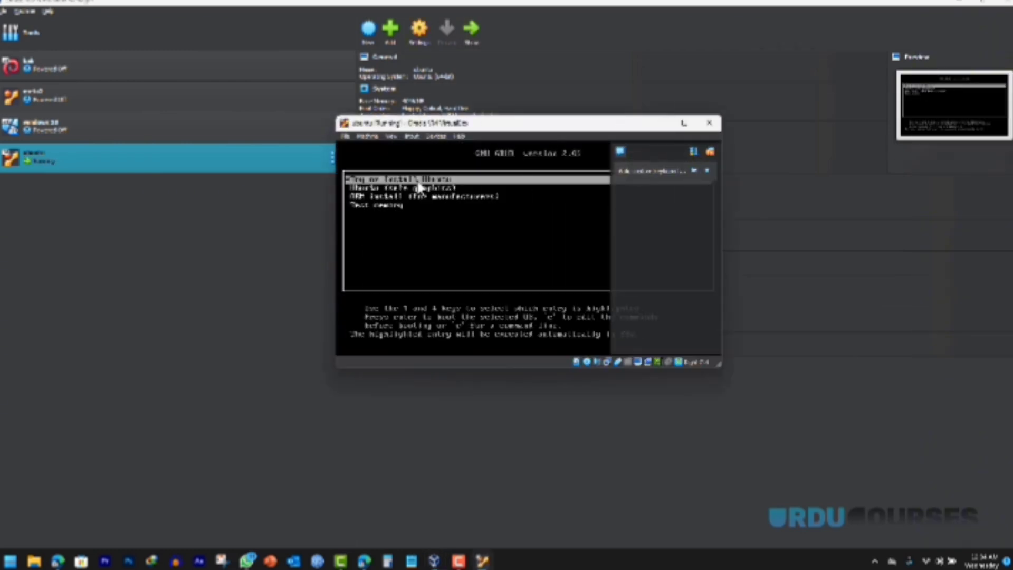
key("Down")
key("Up")
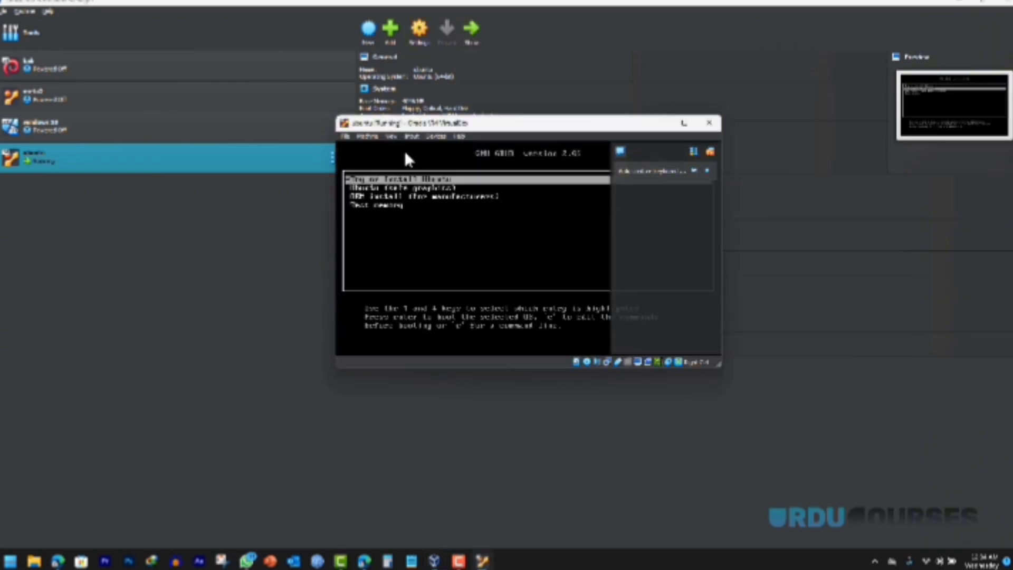
key("Return")
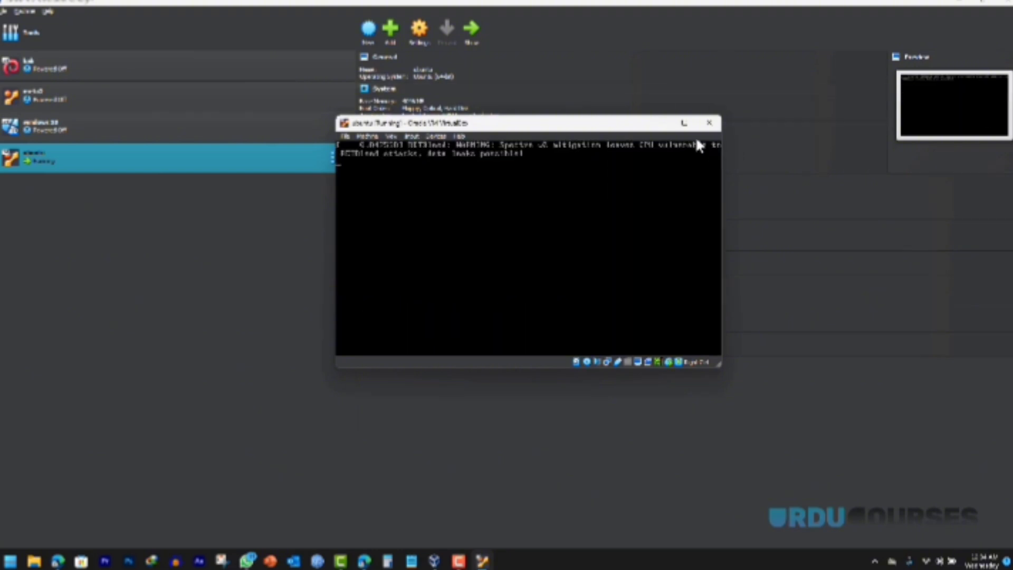
left_click(683, 123)
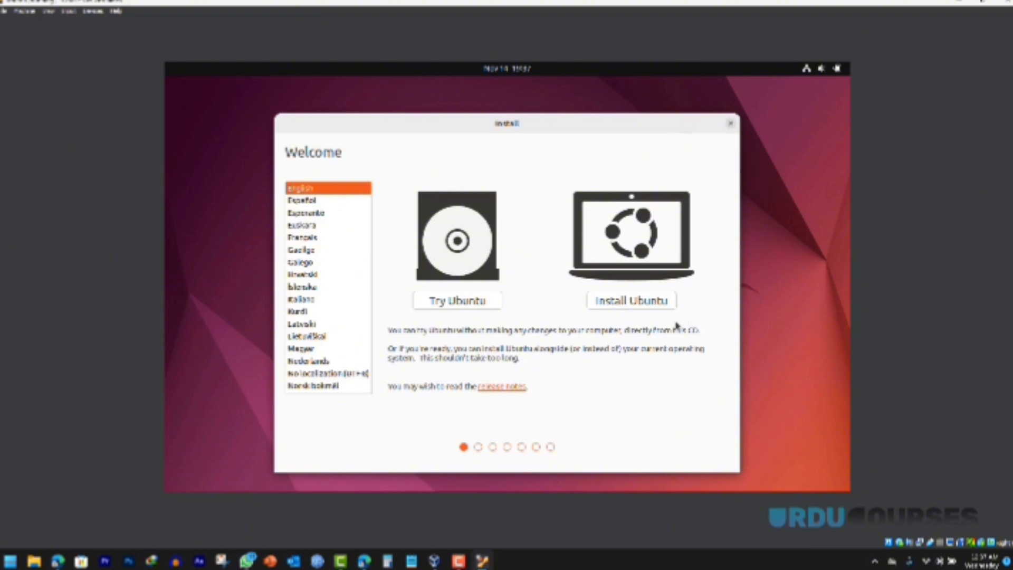
Step: Install Ubuntu with English (US) keyboard, minimal installation, no update downloads, erasing the whole disk
left_click(619, 302)
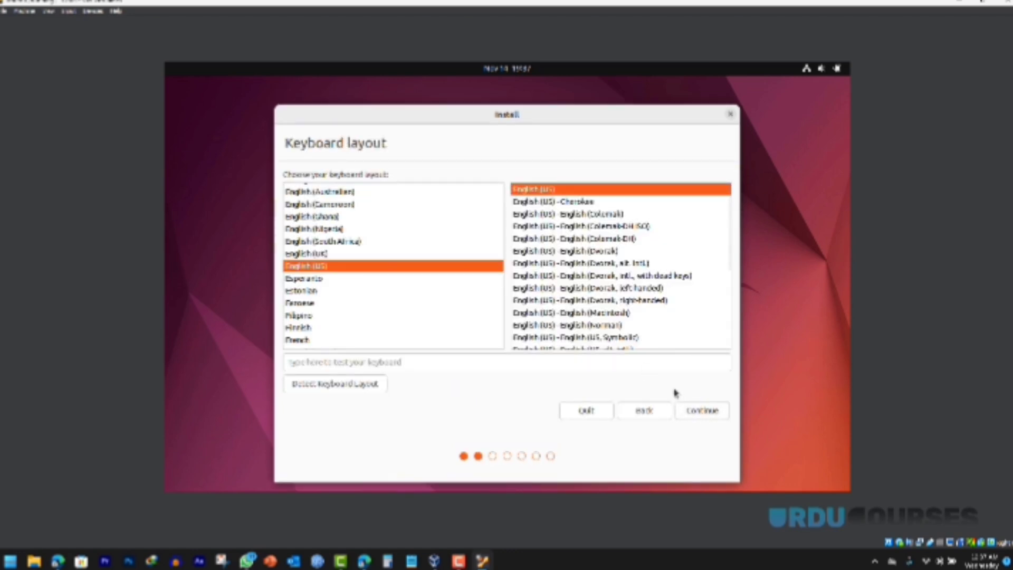
left_click(695, 416)
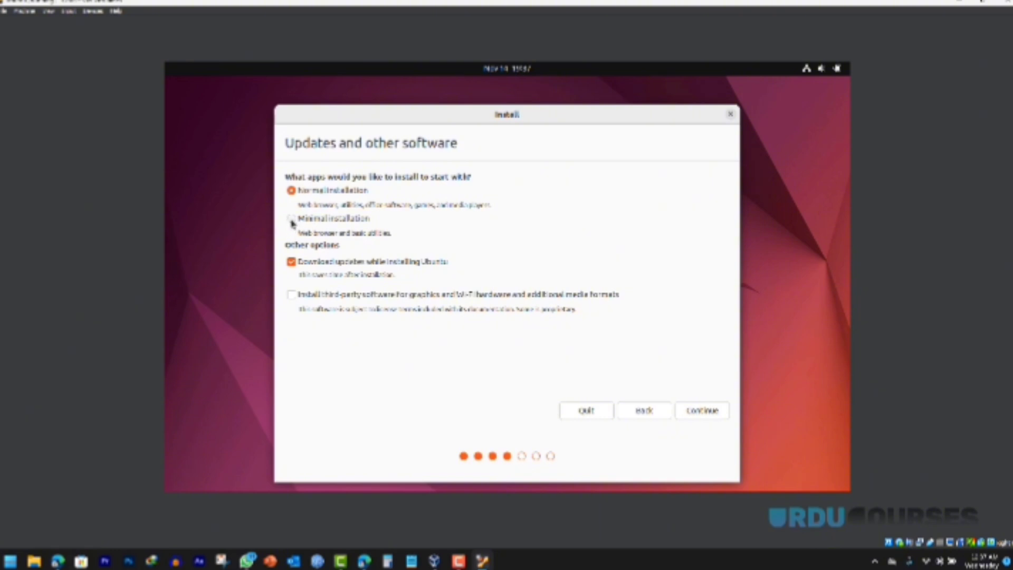
left_click(292, 220)
left_click(292, 263)
left_click(696, 411)
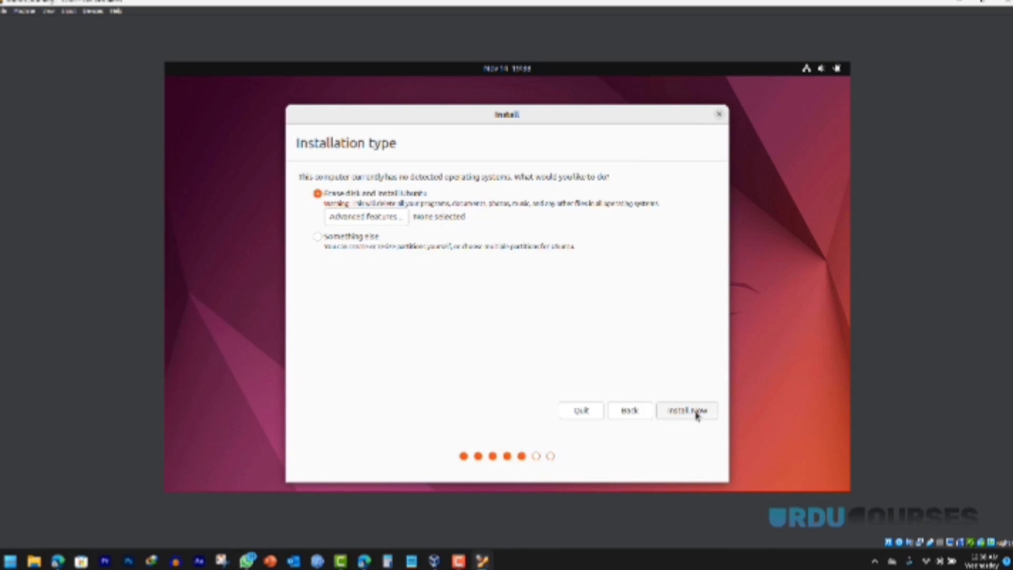
left_click(687, 412)
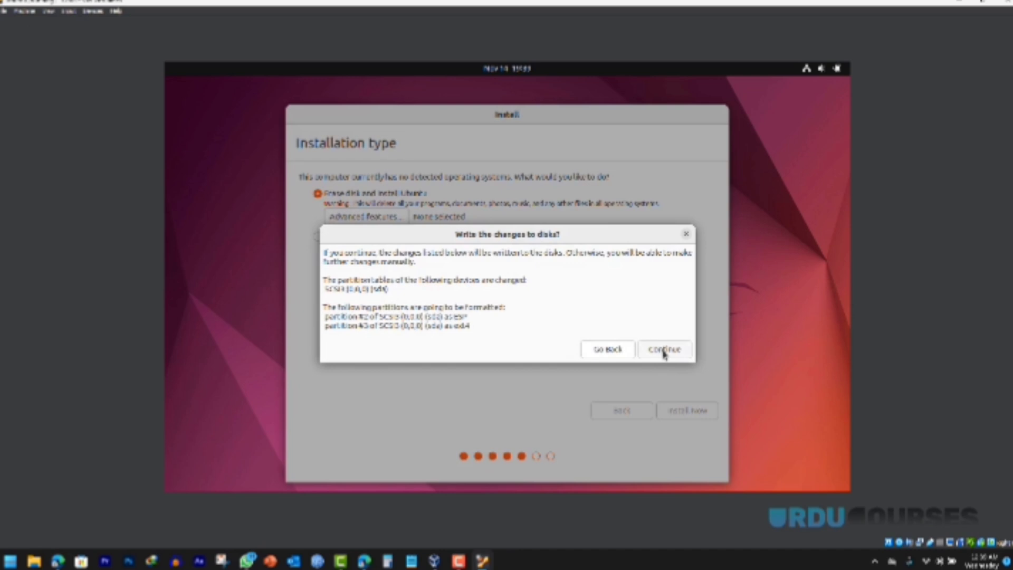
Step: Confirm writing changes to disk, accept Dubai as the location, and enter the name 'ubuntu'
left_click(665, 331)
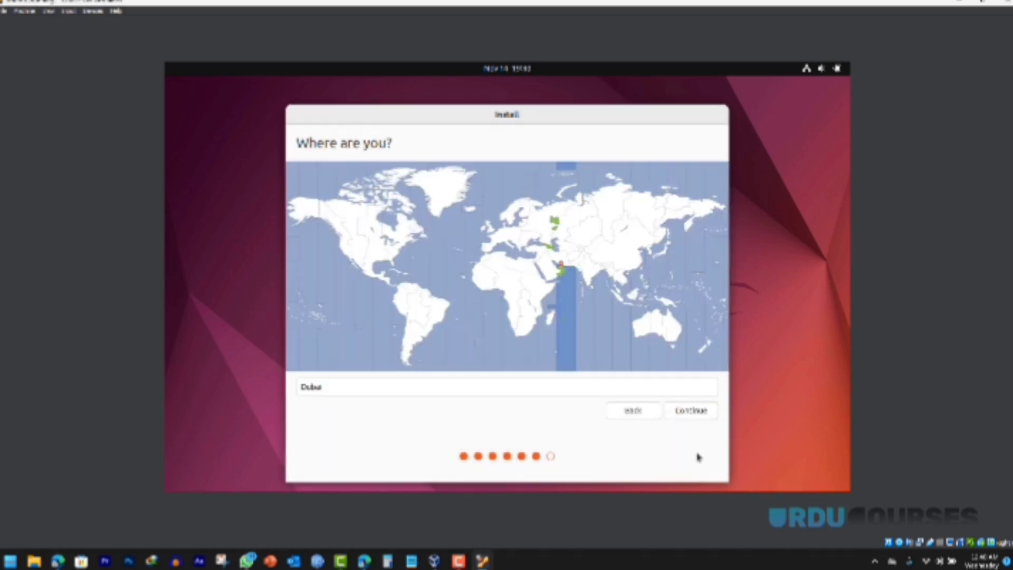
left_click(686, 413)
type("ubuntu")
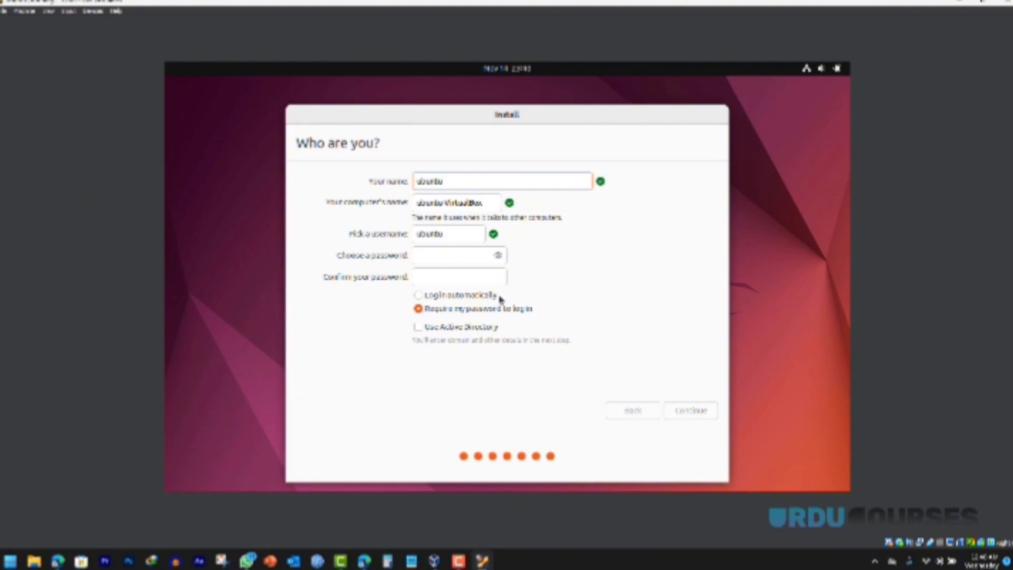
Step: Enter and confirm the account password, choose automatic login, and start the installation
left_click(431, 254)
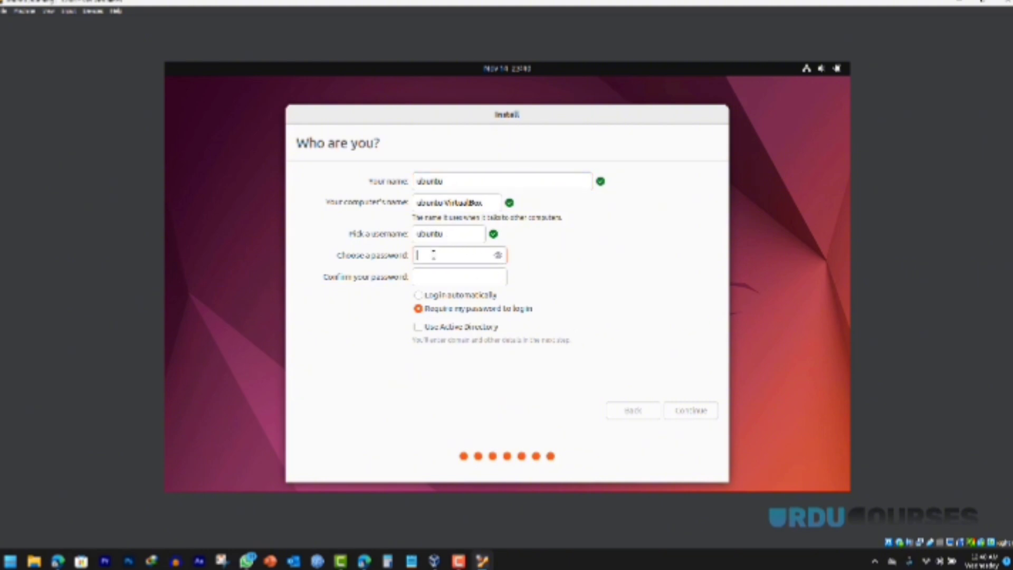
type("1234")
key("Tab")
type("1234")
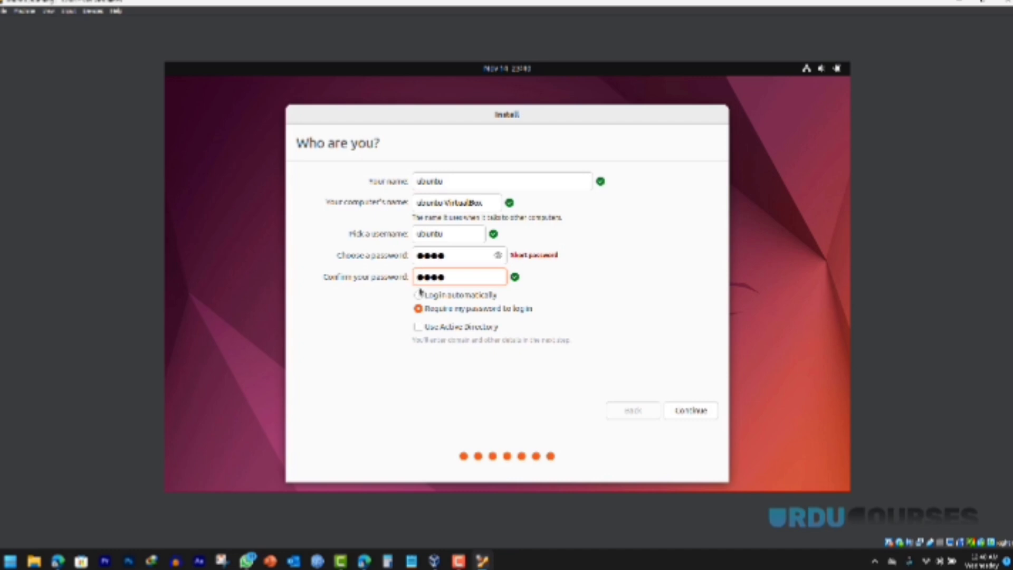
left_click(419, 296)
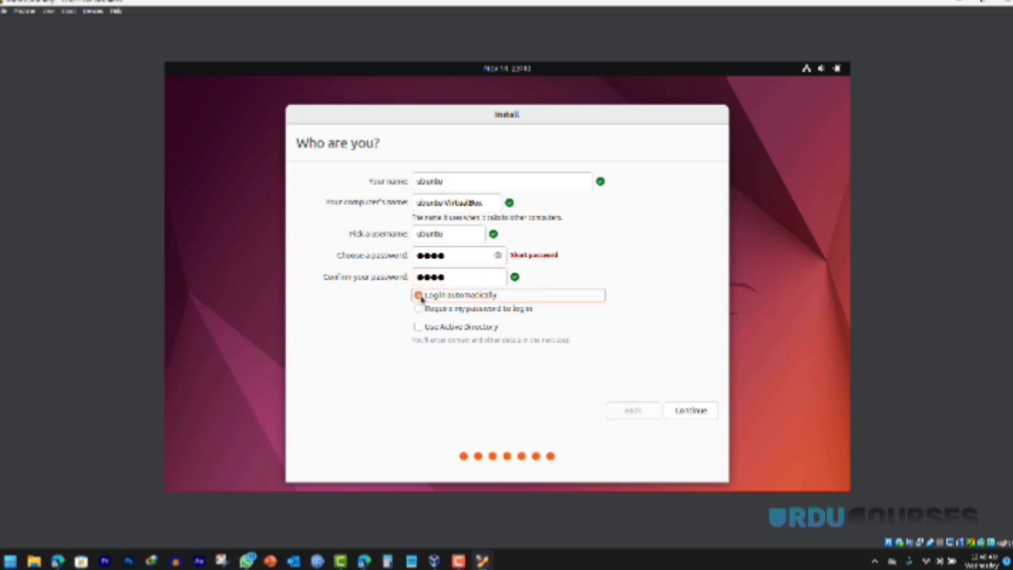
left_click(683, 410)
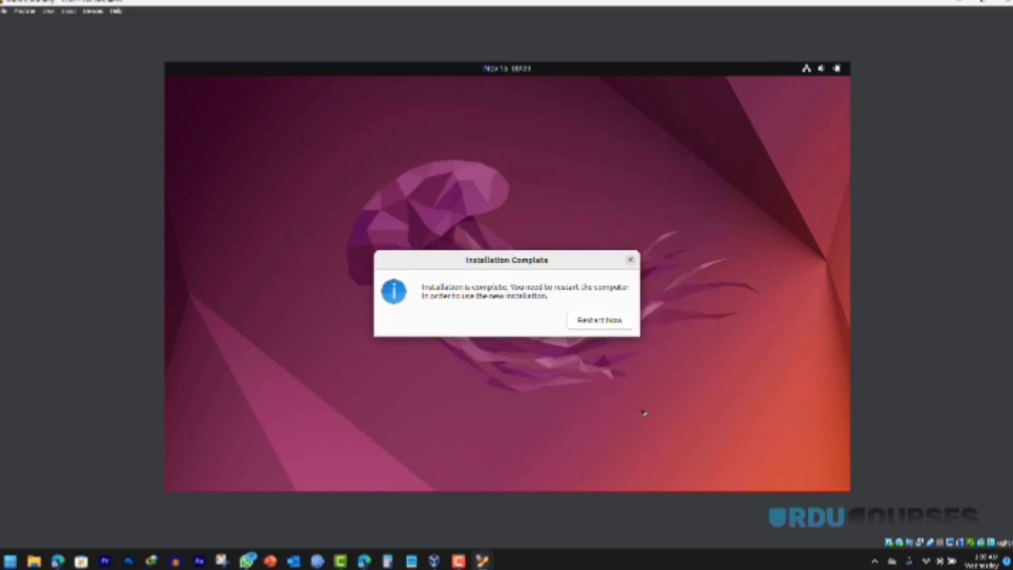
left_click(593, 320)
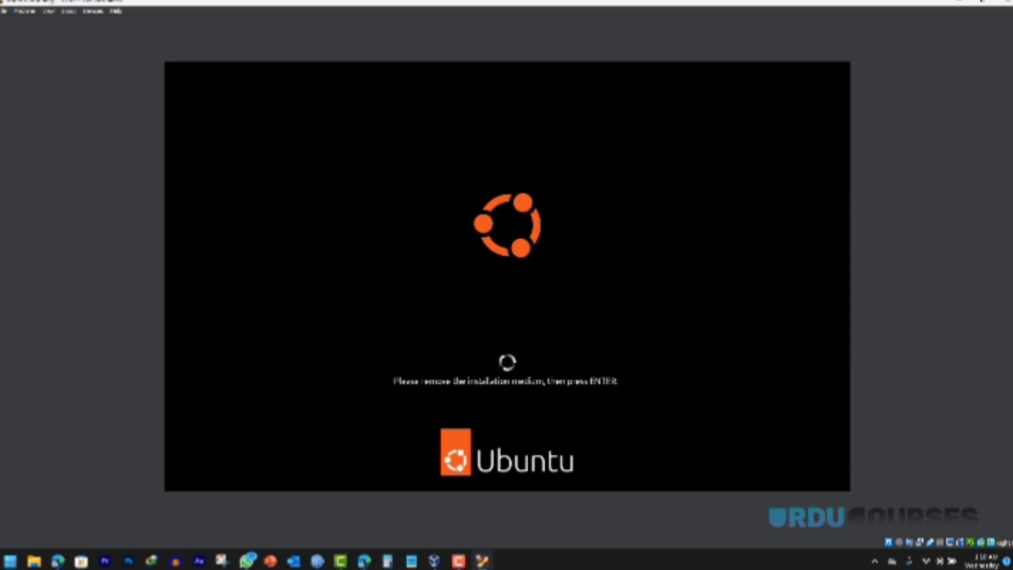
left_click(91, 12)
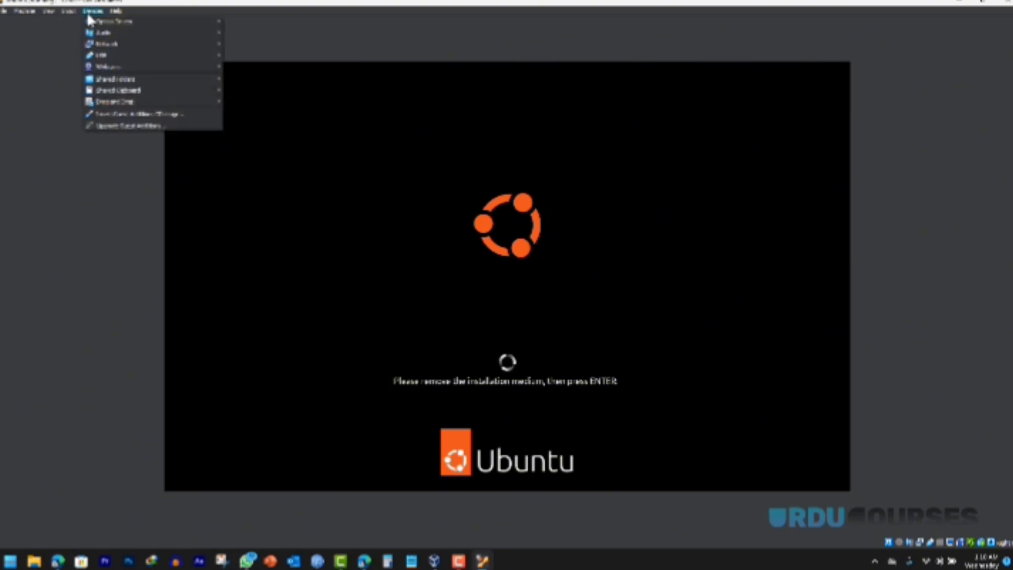
mouse_move(105, 22)
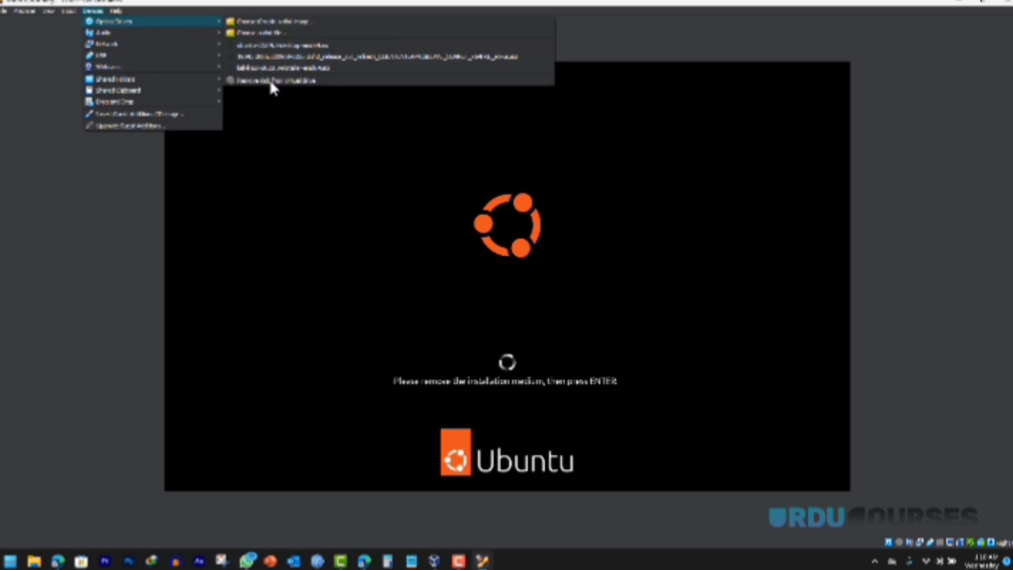
left_click(132, 119)
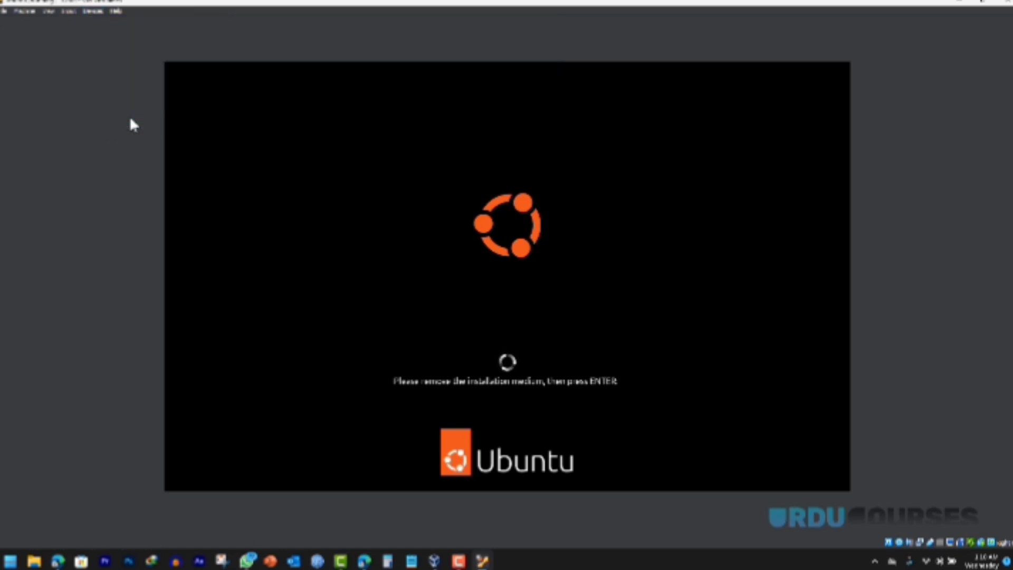
left_click(24, 11)
left_click(32, 24)
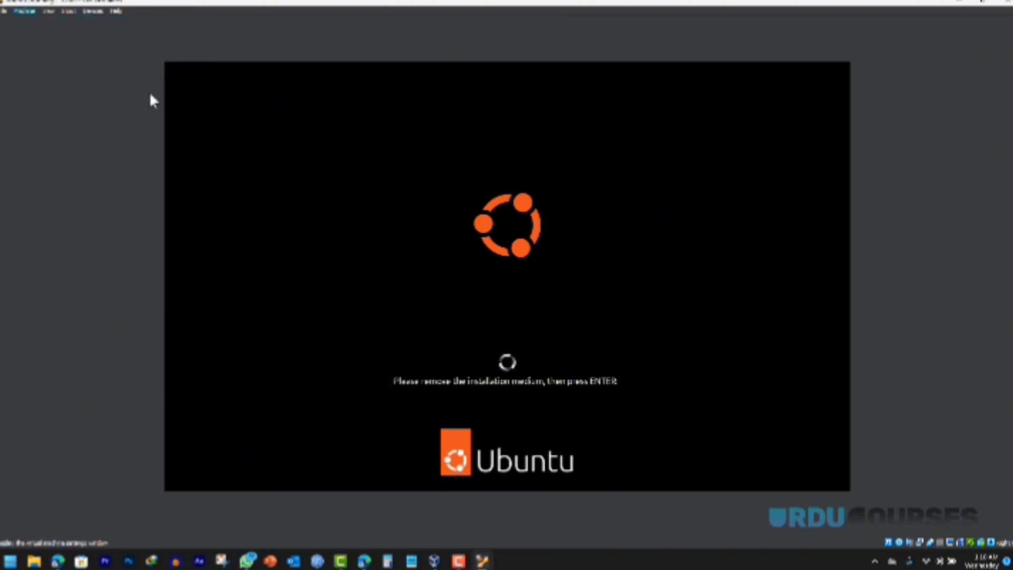
left_click(372, 224)
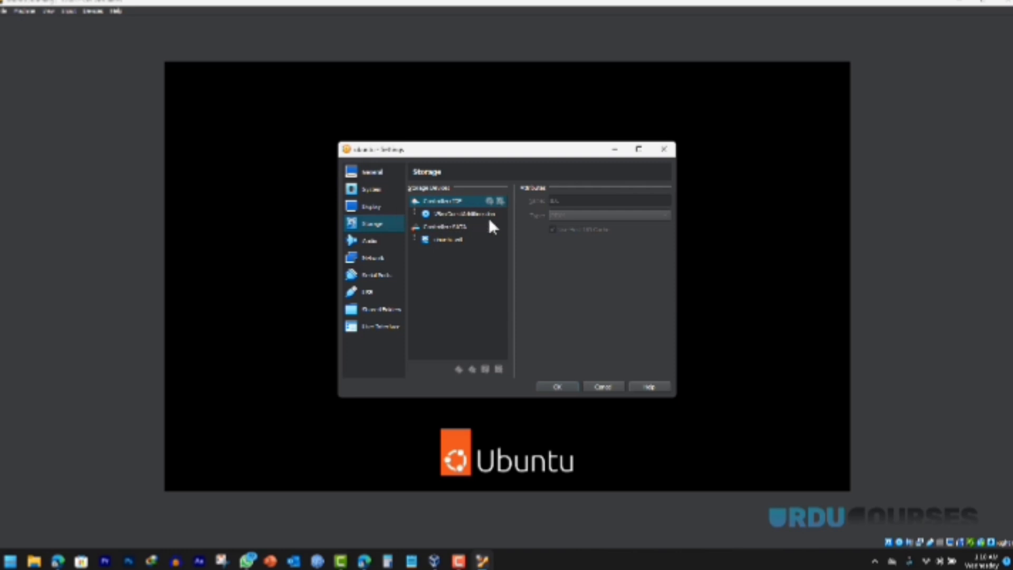
left_click(469, 214)
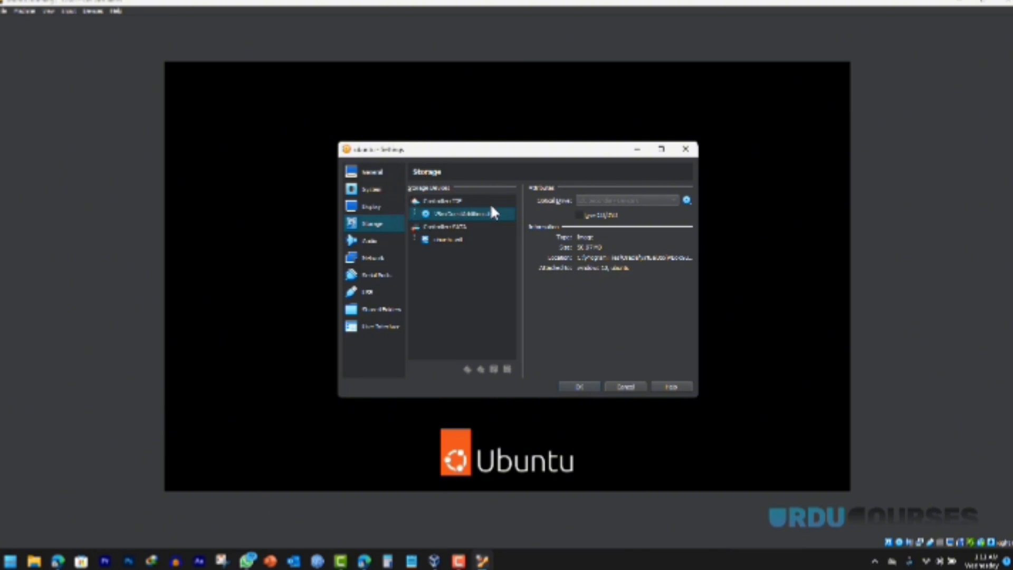
left_click(583, 386)
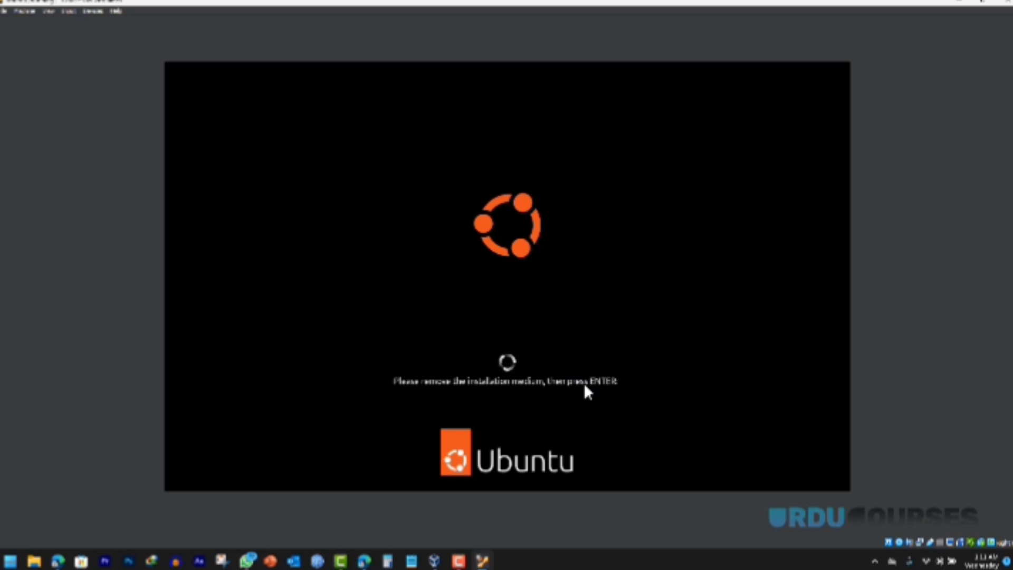
left_click(24, 11)
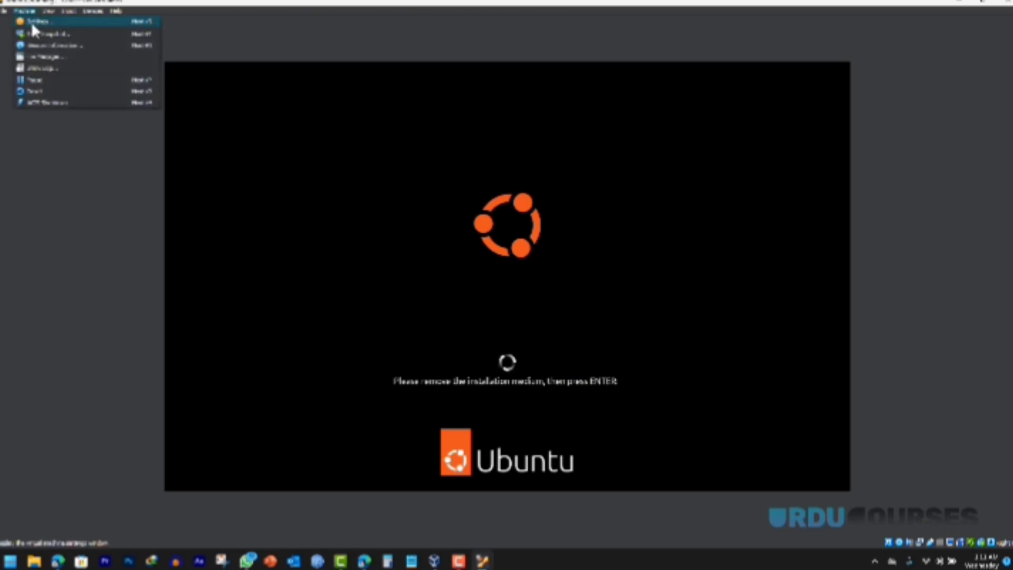
left_click(31, 24)
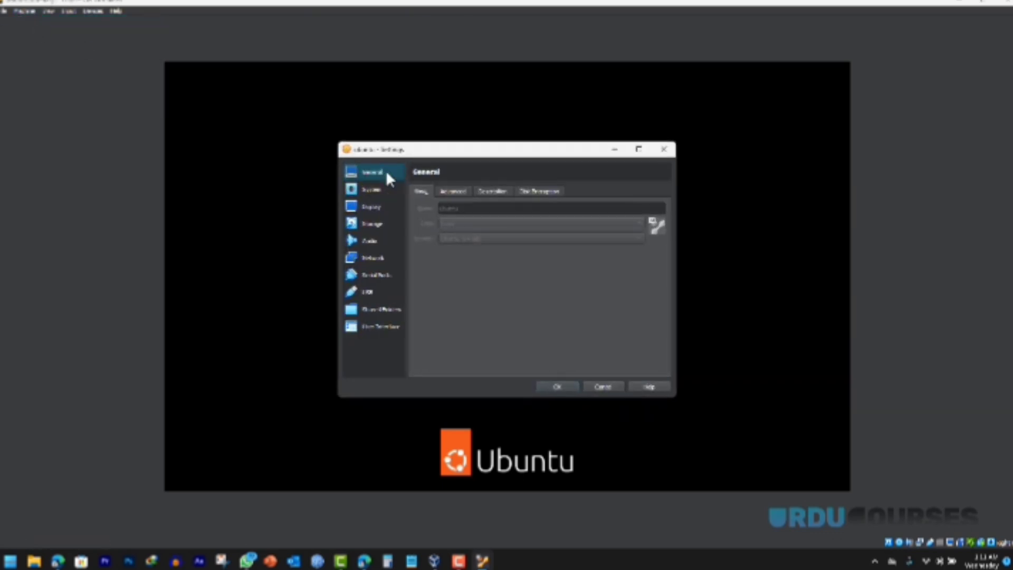
left_click(372, 225)
left_click(488, 214)
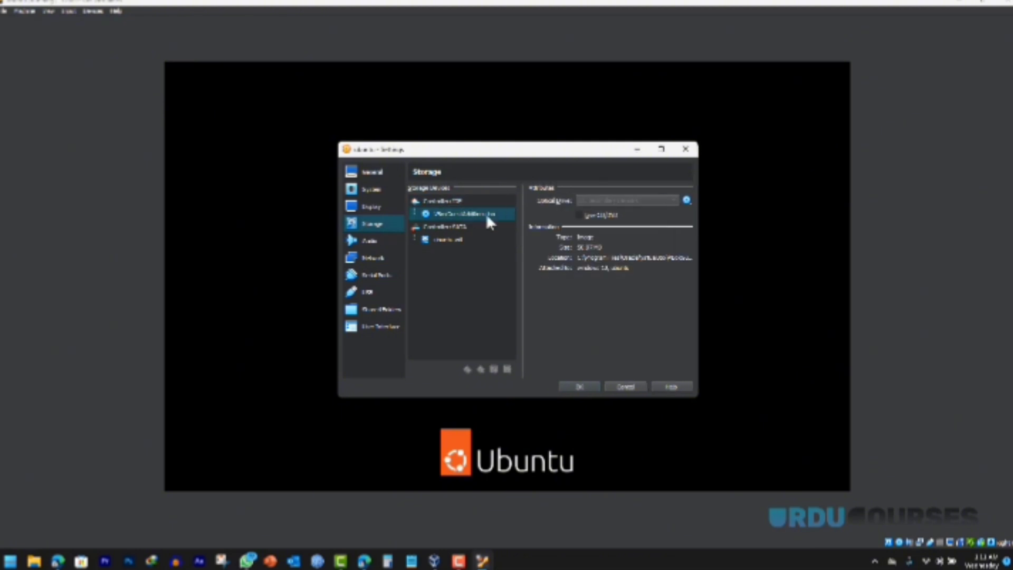
left_click(580, 387)
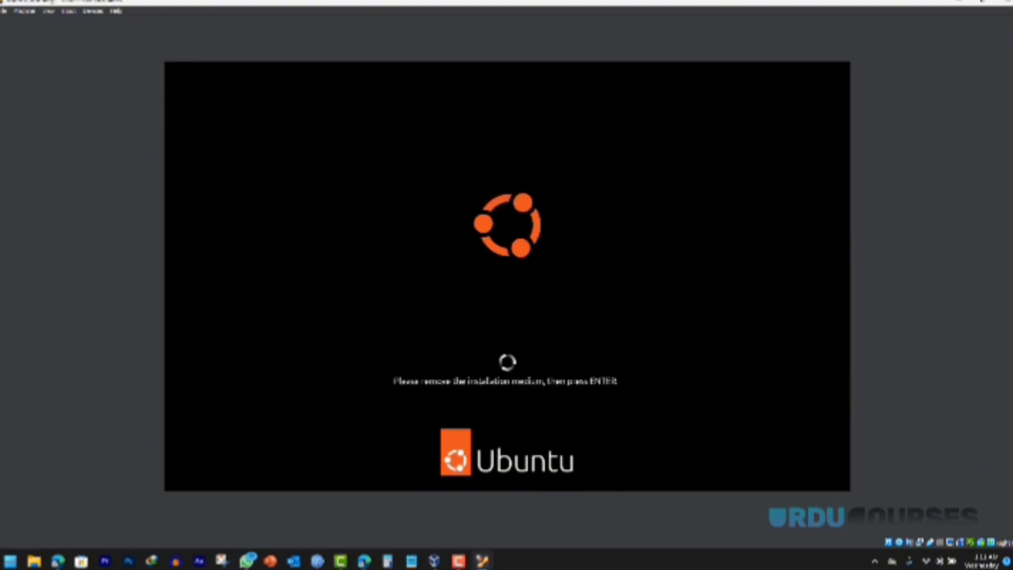
Step: Reboot the VM, skip online accounts, and continue without enabling Ubuntu Pro
key("Return")
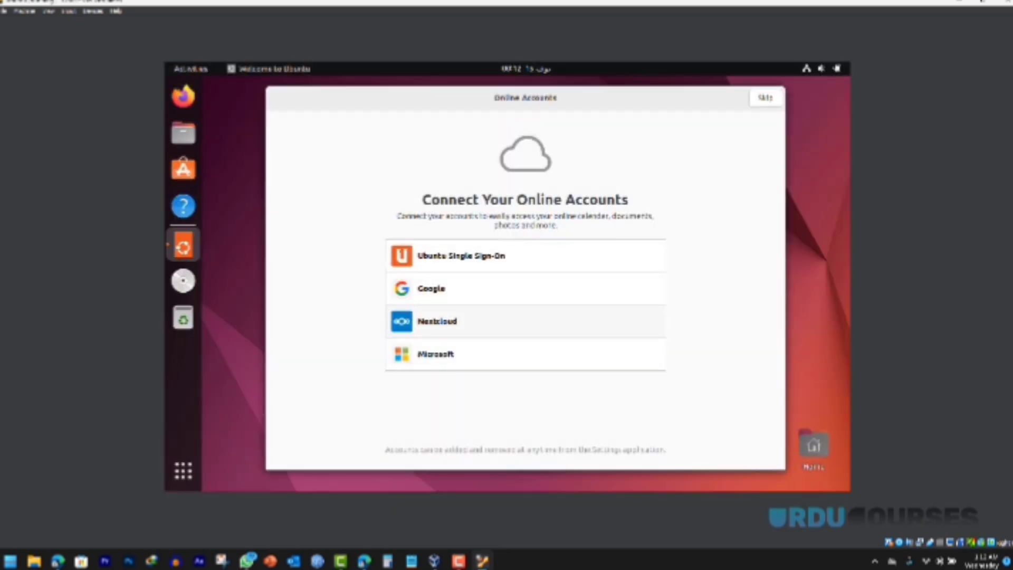
left_click(766, 99)
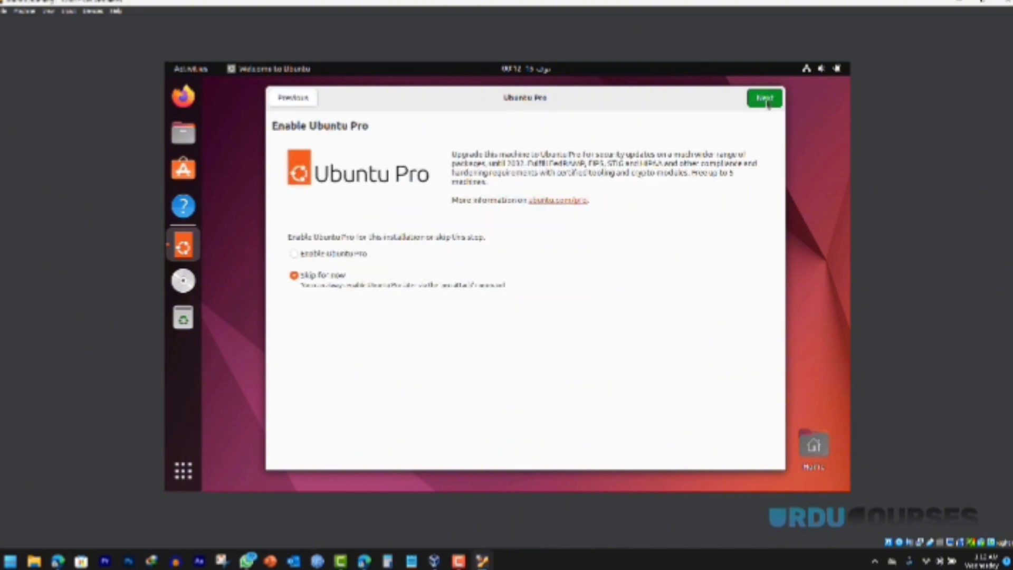
left_click(765, 99)
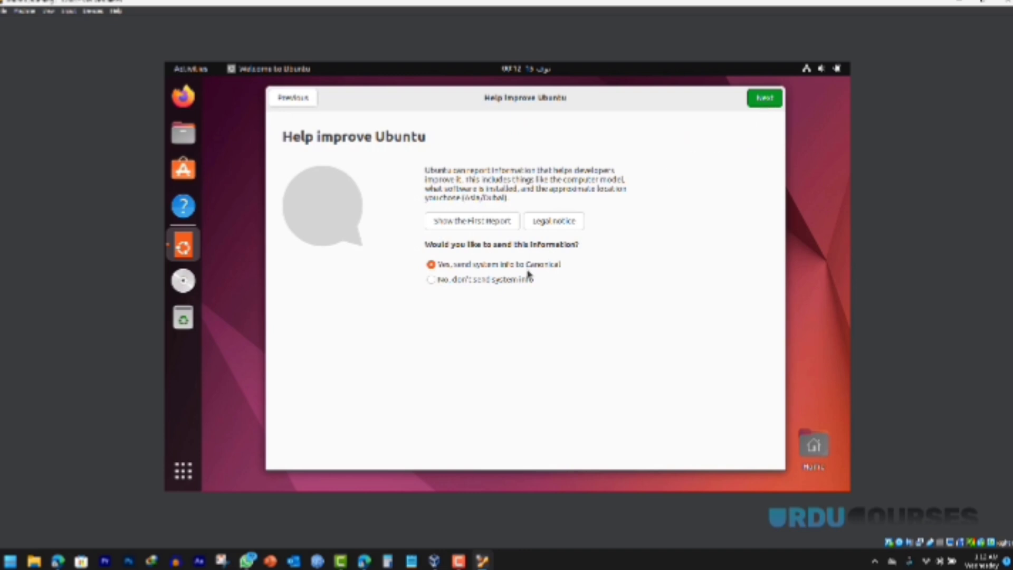
Step: Choose 'No, don't send system info' and finish the welcome setup
left_click(509, 280)
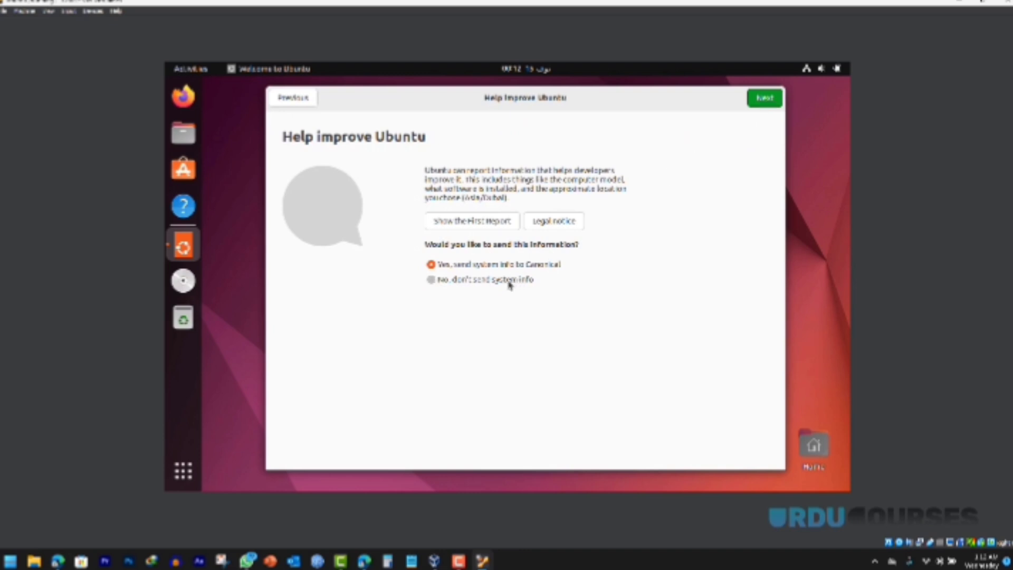
left_click(768, 102)
left_click(762, 107)
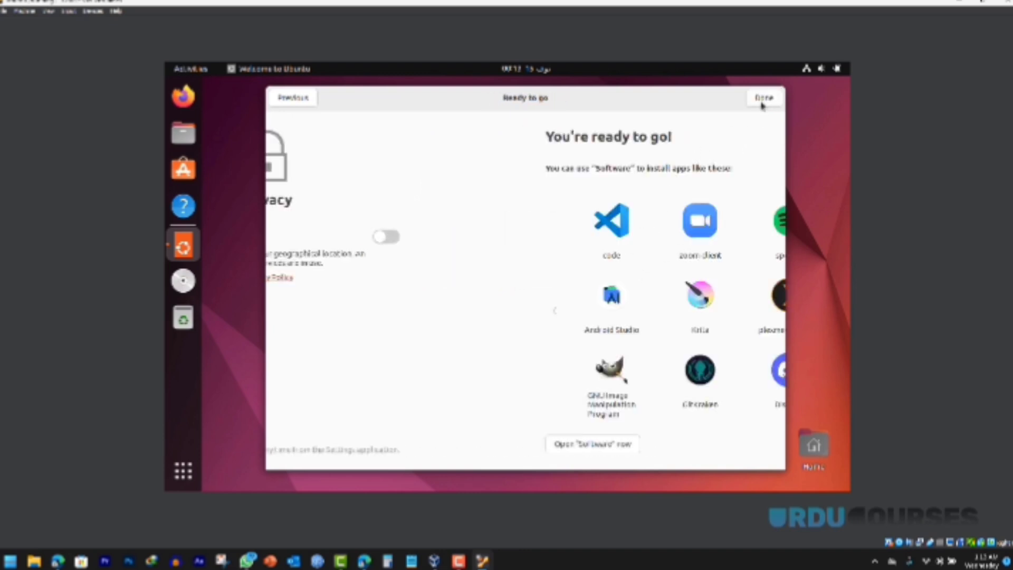
left_click(764, 100)
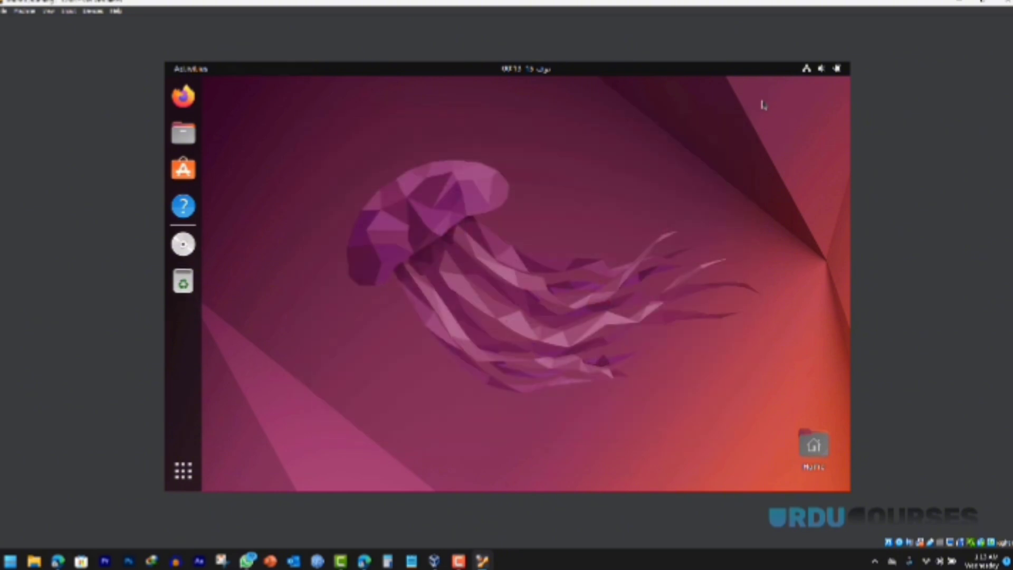
left_click_drag(357, 201, 544, 194)
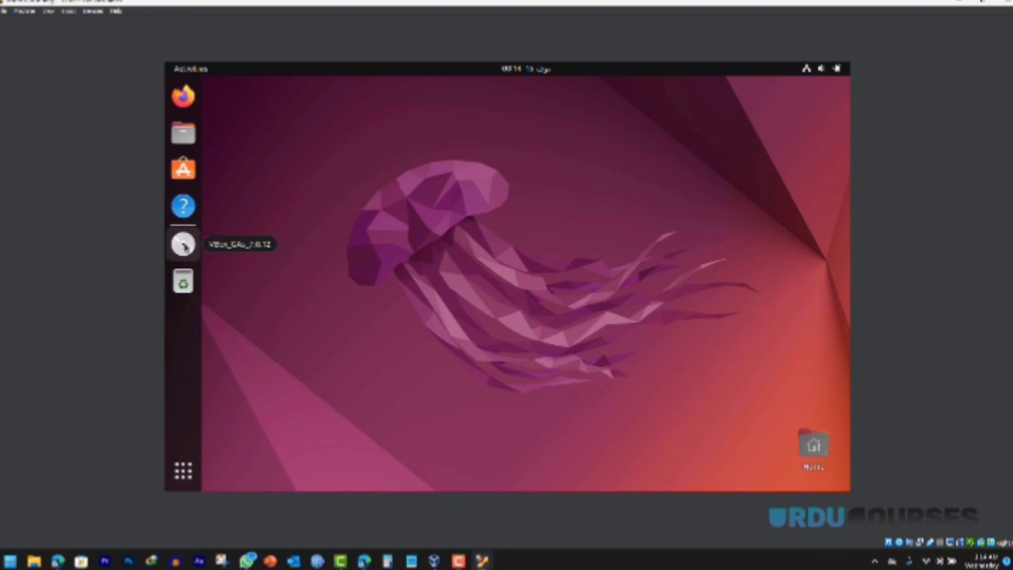
Step: Open the VBox_GAs_7.0.12 disc's files and attempt to run its software automatically
left_click(185, 247)
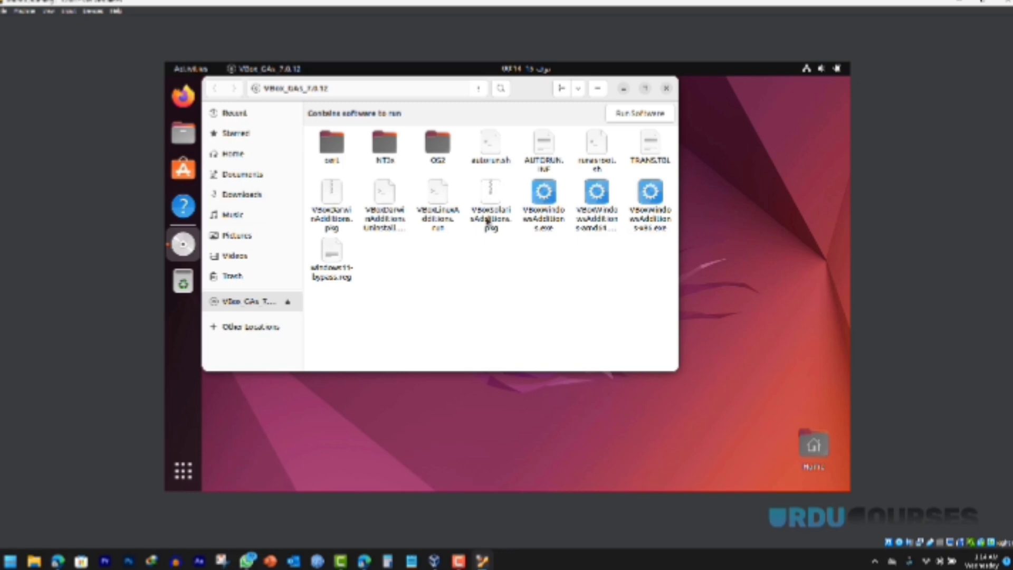
left_click(630, 115)
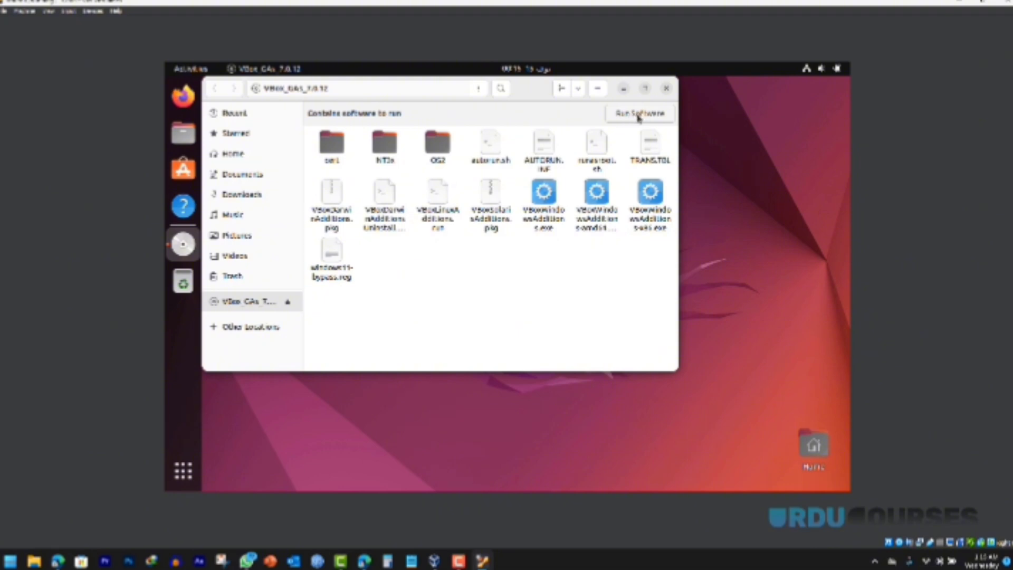
left_click(638, 117)
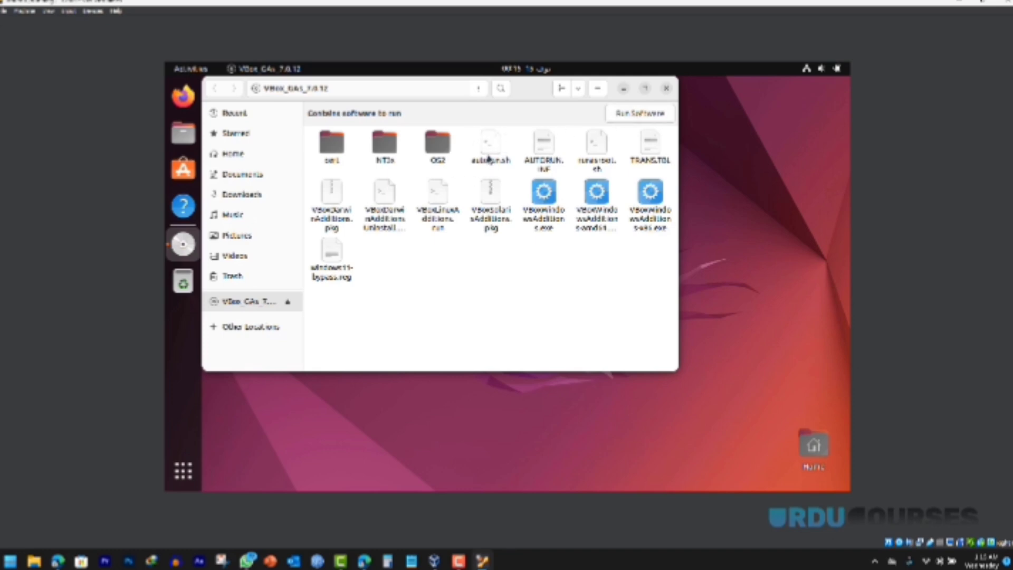
Step: Run autorun.sh as a program, authenticate with the account password, and close the installer terminal
right_click(489, 156)
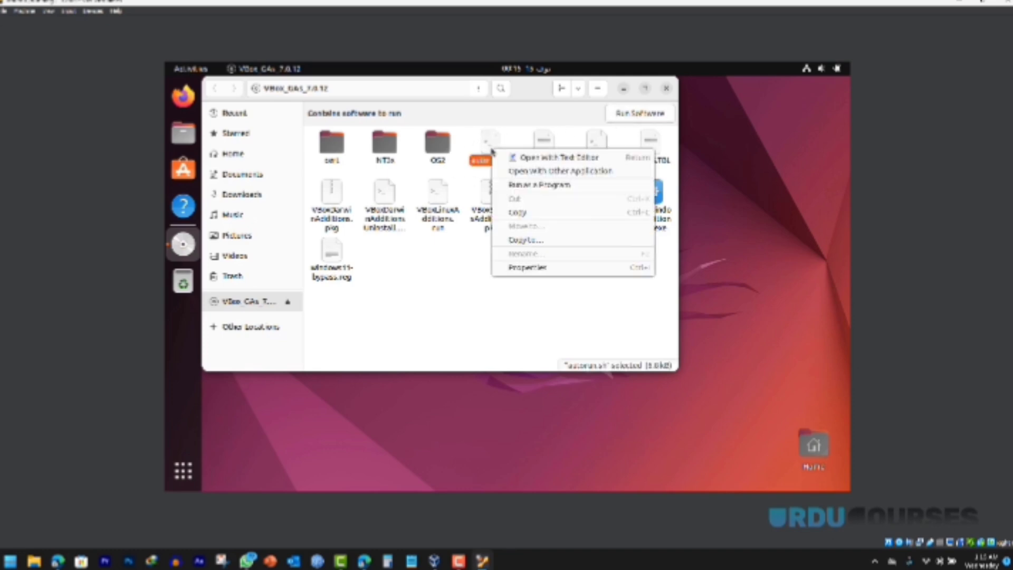
left_click(522, 185)
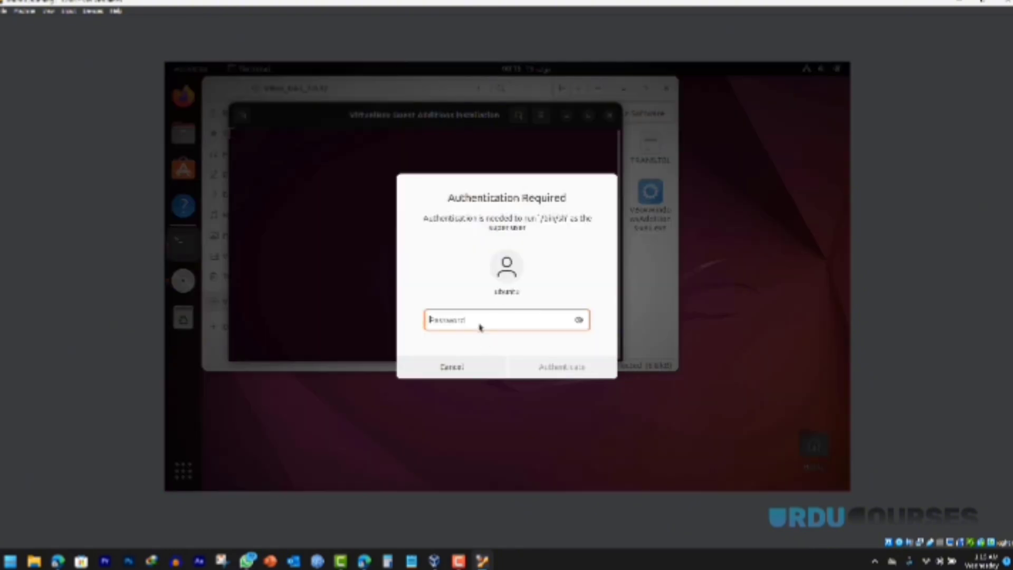
type("1234")
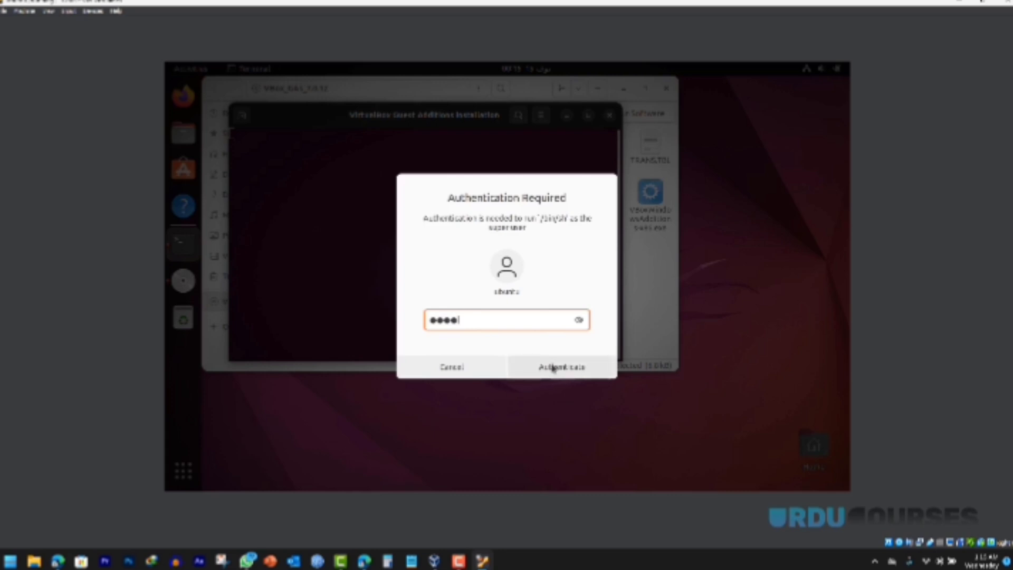
left_click(553, 368)
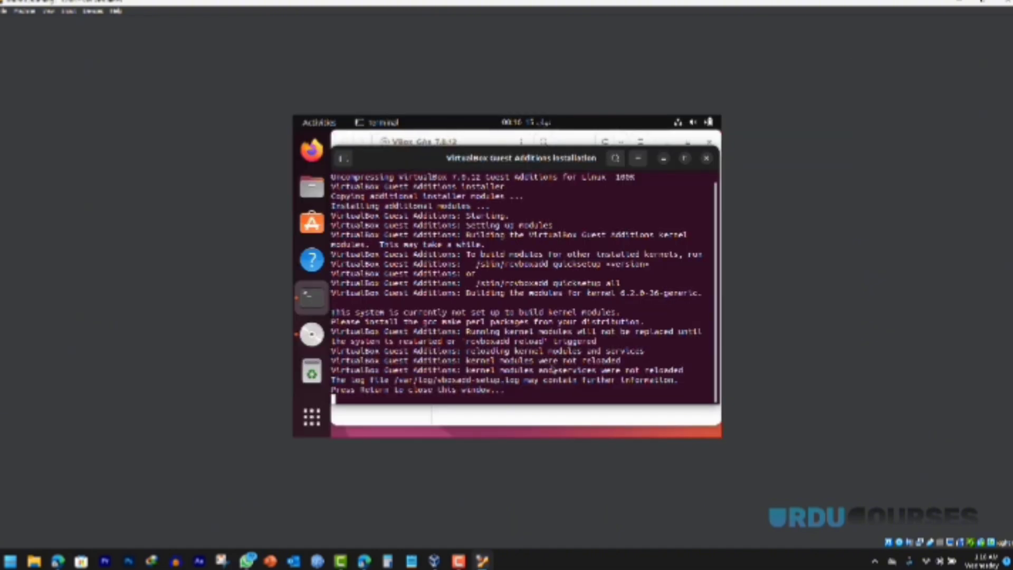
key("Return")
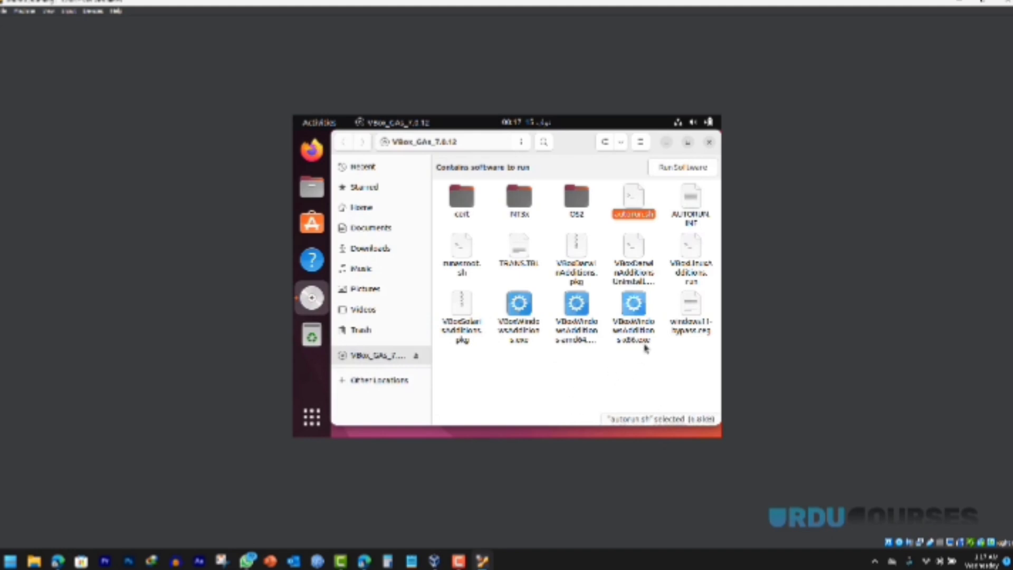
Step: Close the ubuntu VM, start it again, and switch it to full screen
left_click(1005, 3)
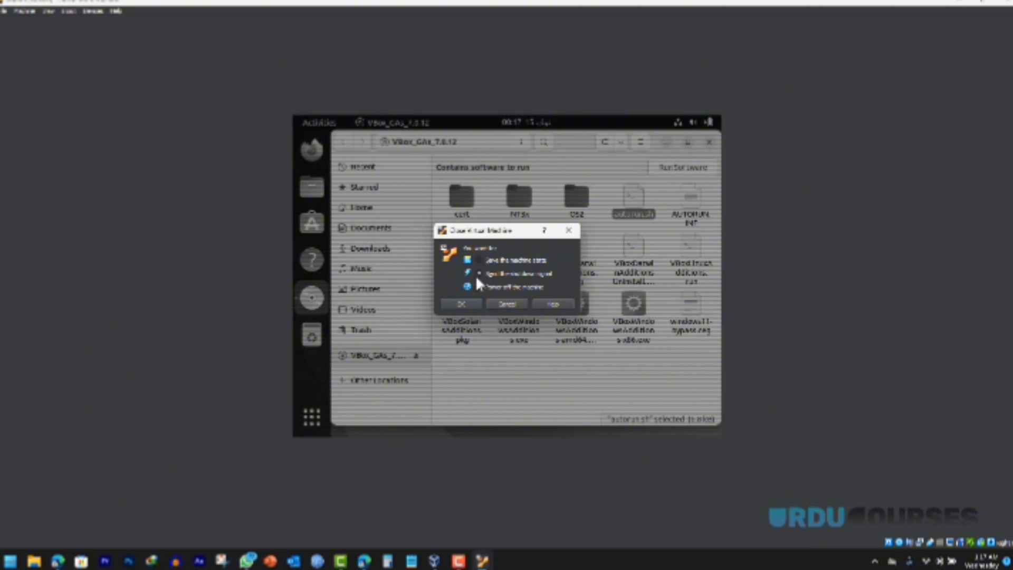
left_click(459, 305)
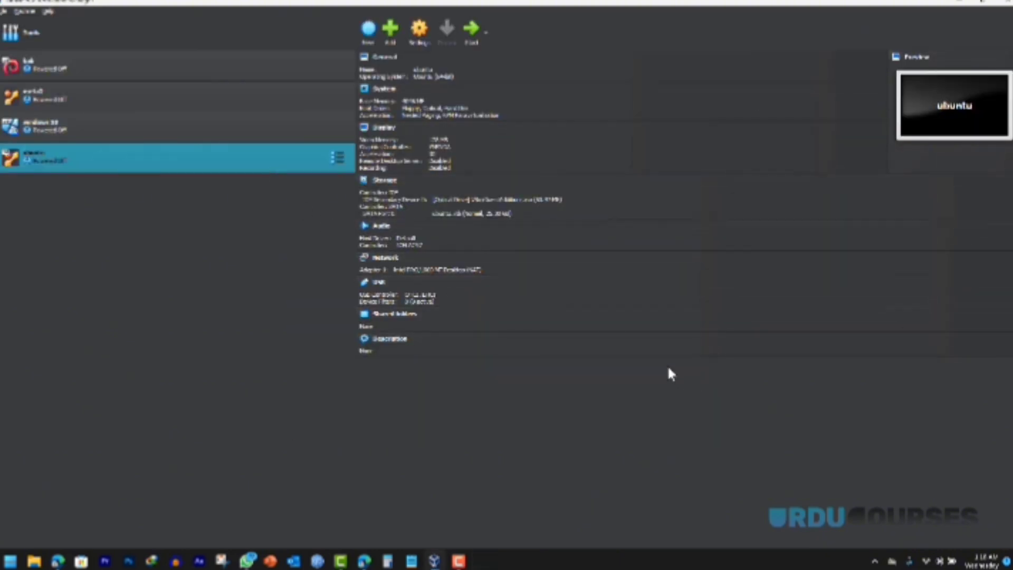
left_click(471, 29)
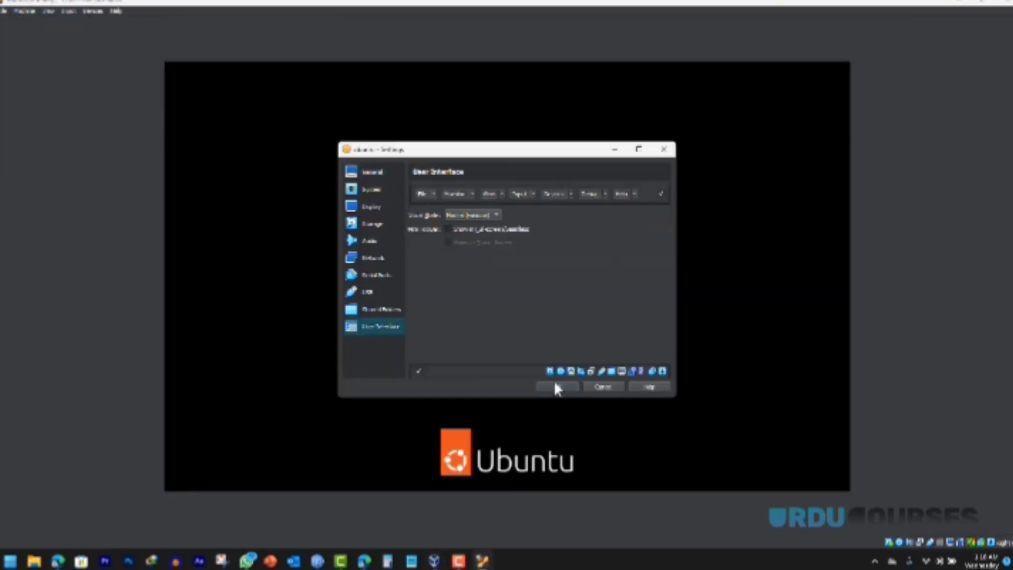
left_click(555, 387)
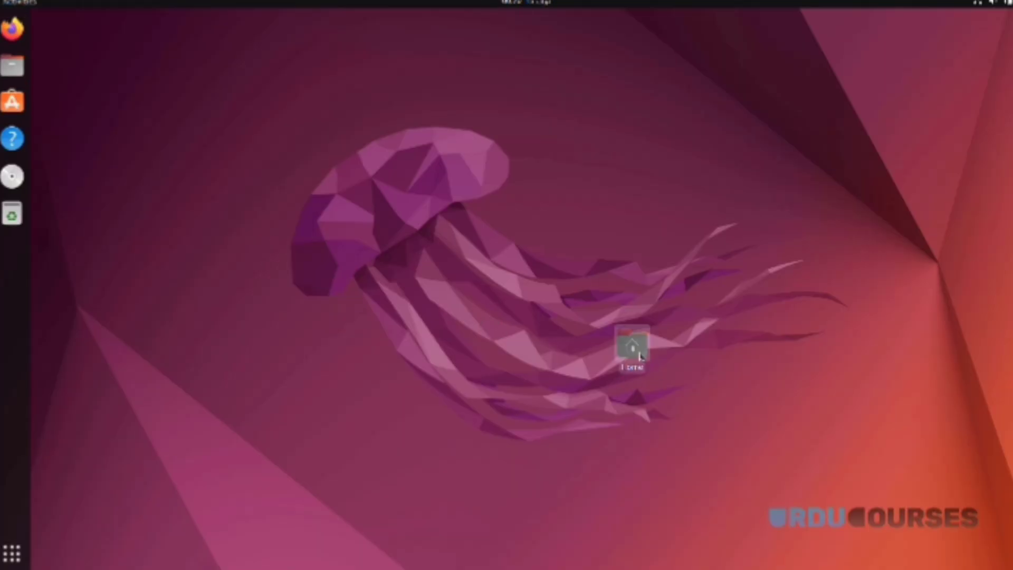
Step: Move the Home icon to the desktop's top-left corner and eject the Guest Additions disc
left_click_drag(636, 350, 89, 51)
left_click(295, 99)
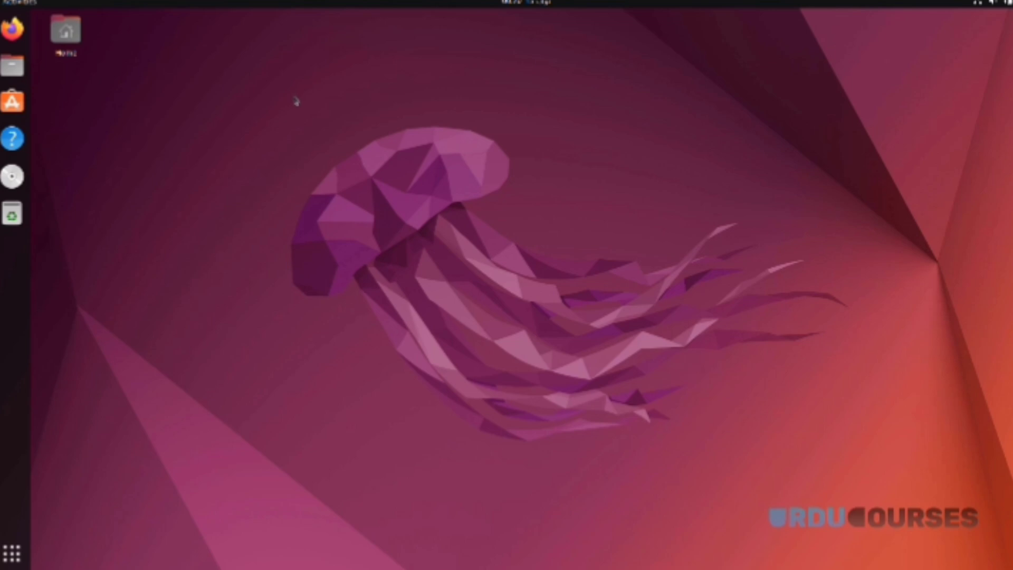
right_click(13, 177)
left_click(72, 206)
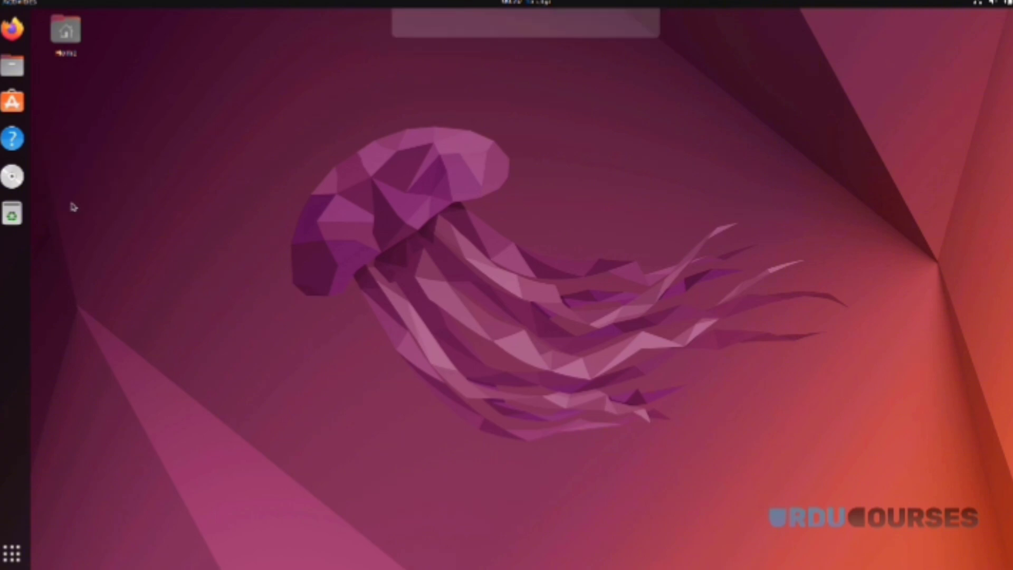